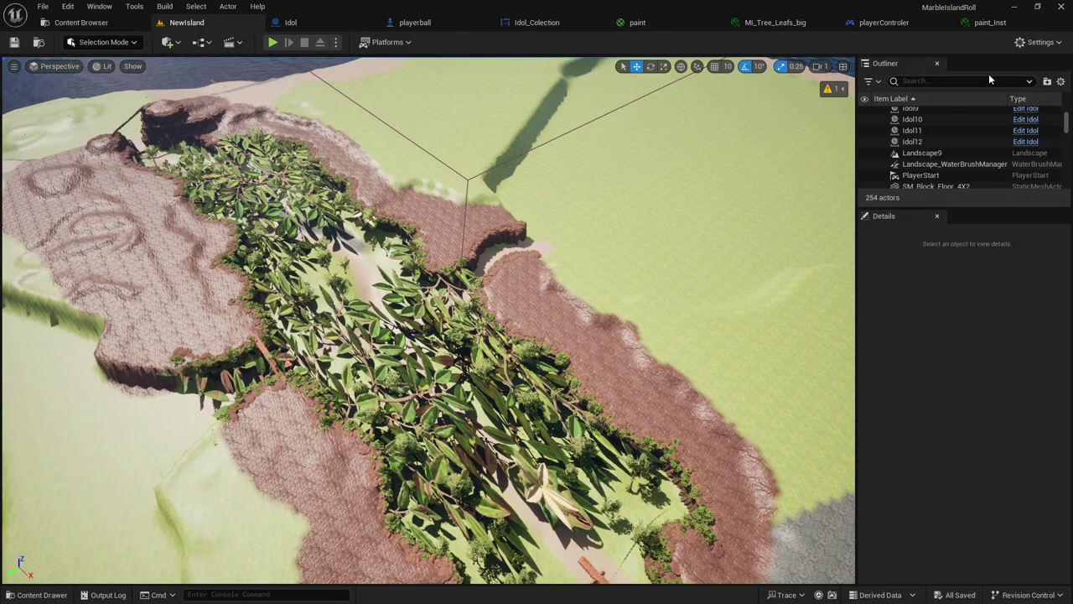
Fly the camera up over the island's jungle path and expand the landscape rebuild warning.
right_drag(165, 470, 165, 394)
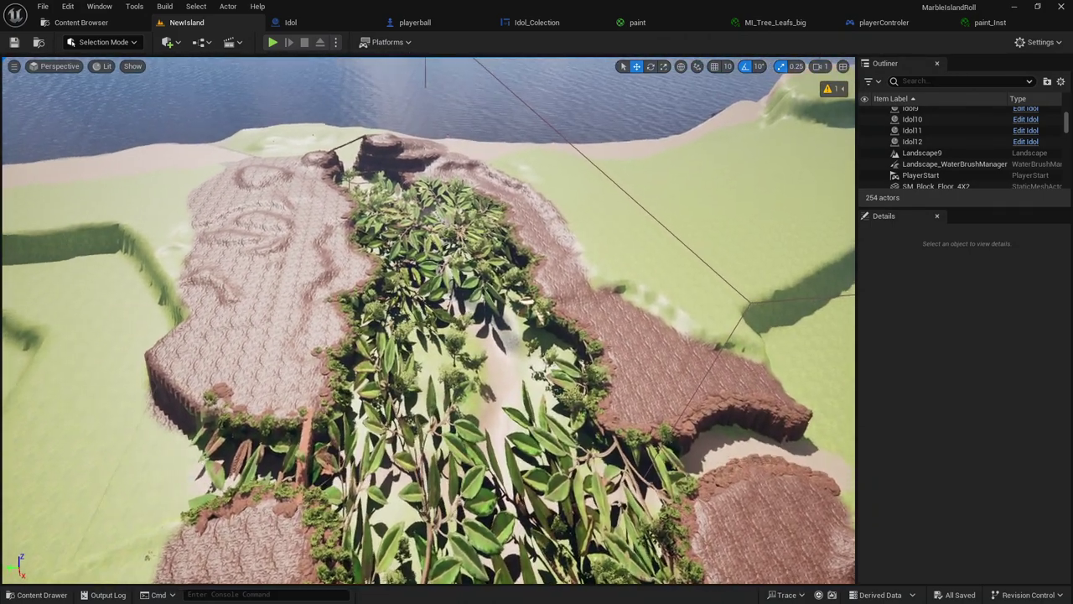
right_drag(274, 459, 273, 451)
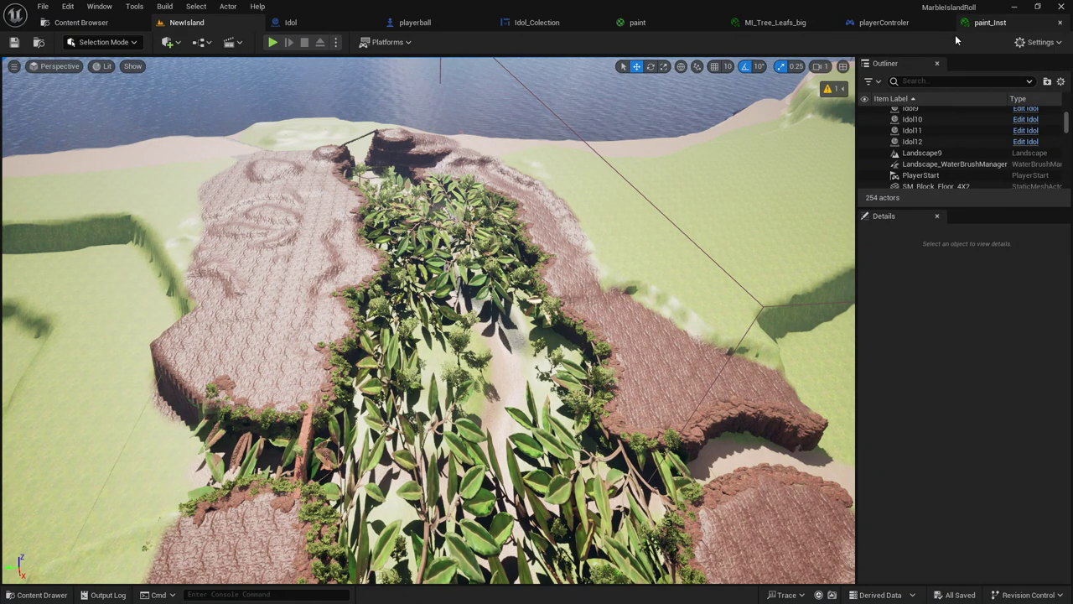
mouse_move(844, 98)
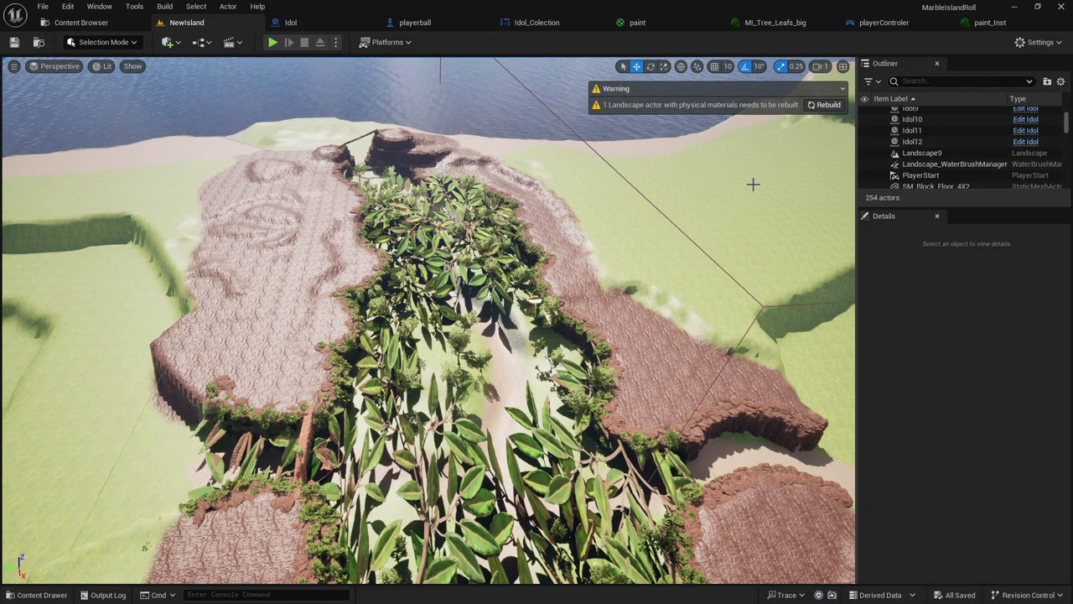
Rebuild the landscape, then select Landscape9 and the leafy Cube mesh over the path.
click(814, 107)
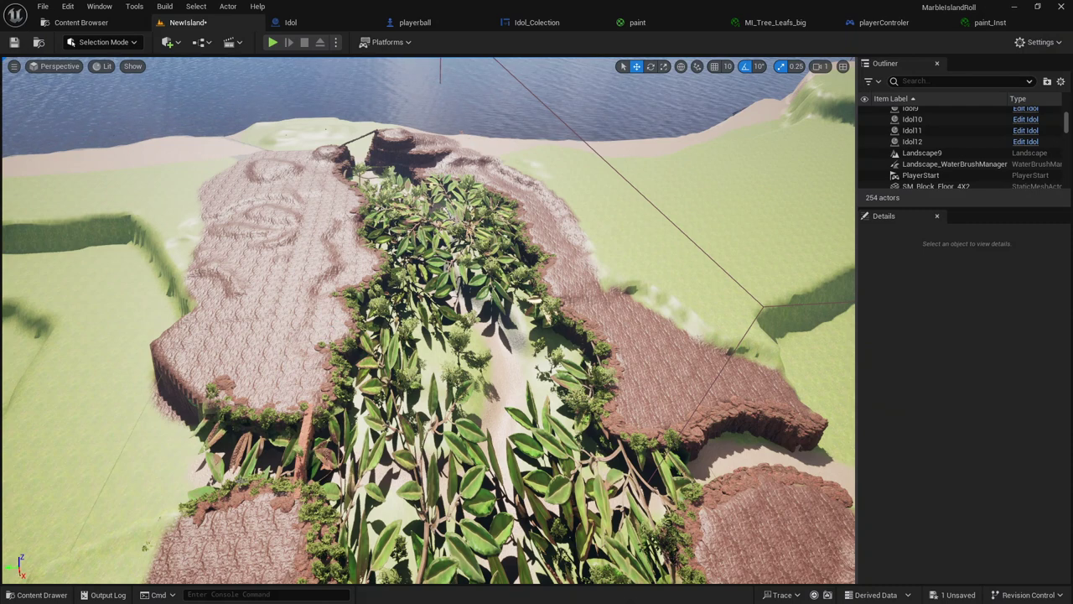
click(464, 465)
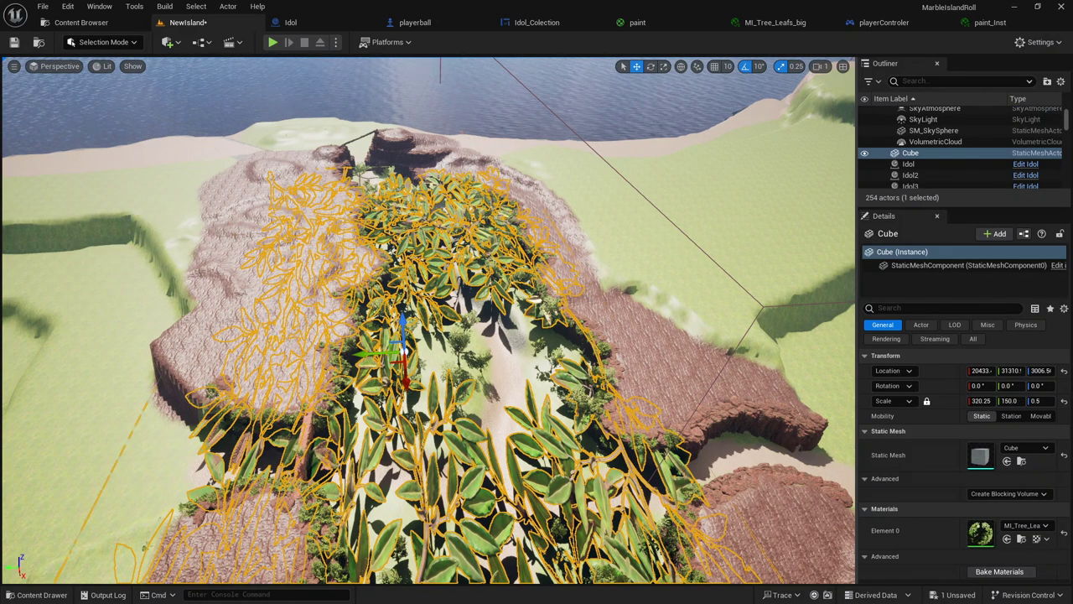
click(447, 418)
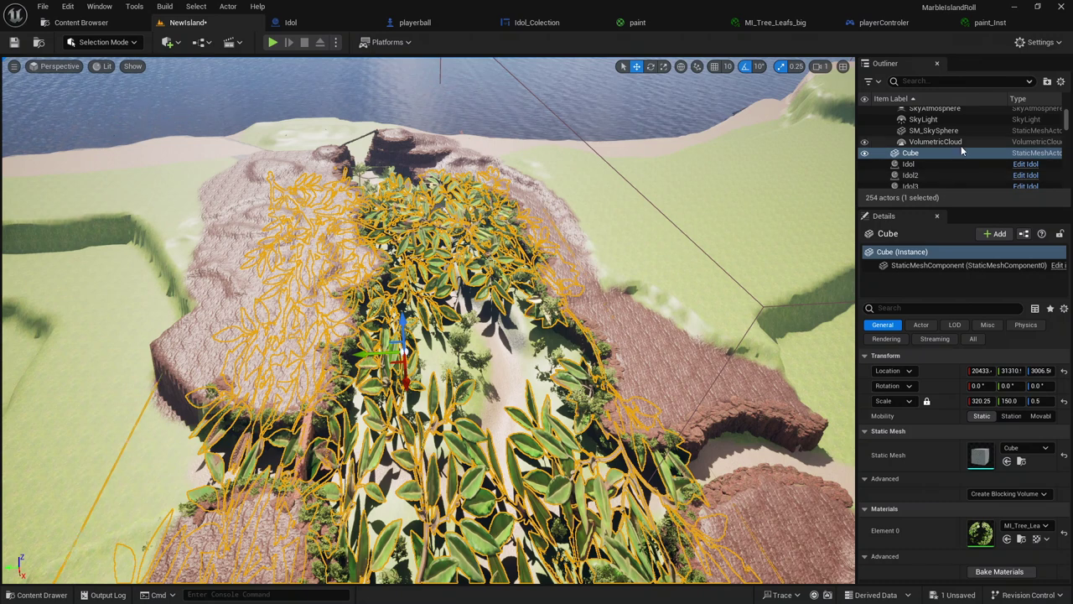
Filter the Cube's Details to Actor, then Rendering, and check its advanced material options.
click(921, 325)
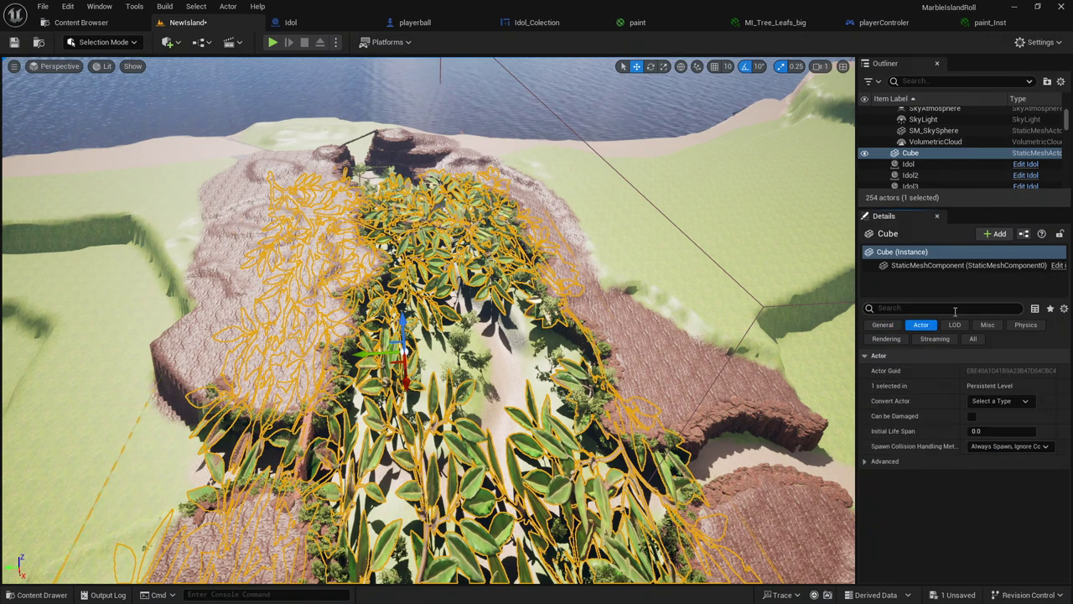
click(887, 339)
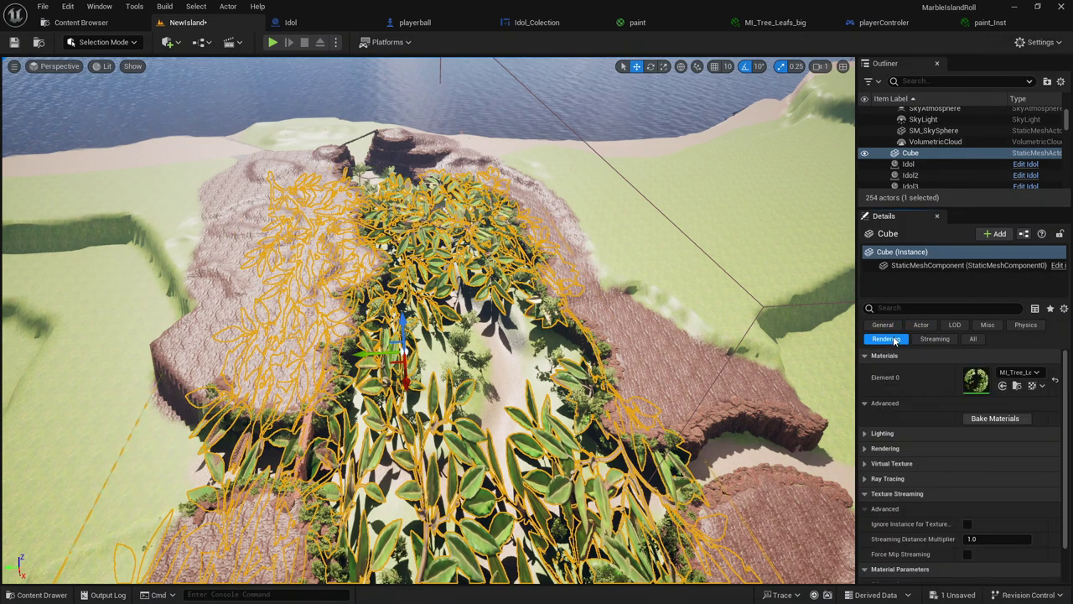
scroll(1002, 389, down, 1)
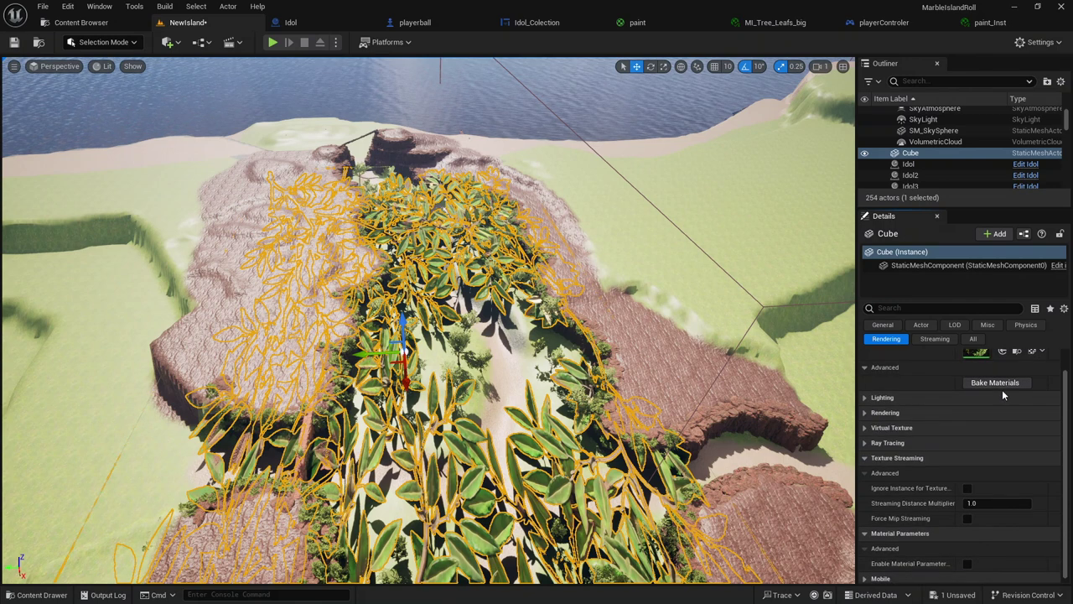
scroll(925, 371, up, 1)
click(901, 403)
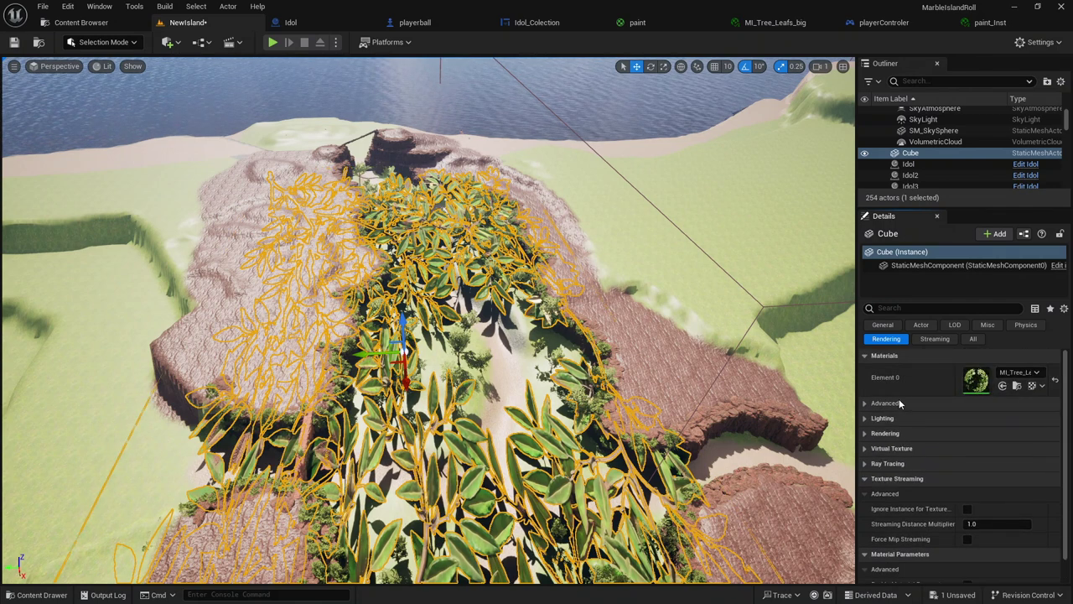
click(903, 401)
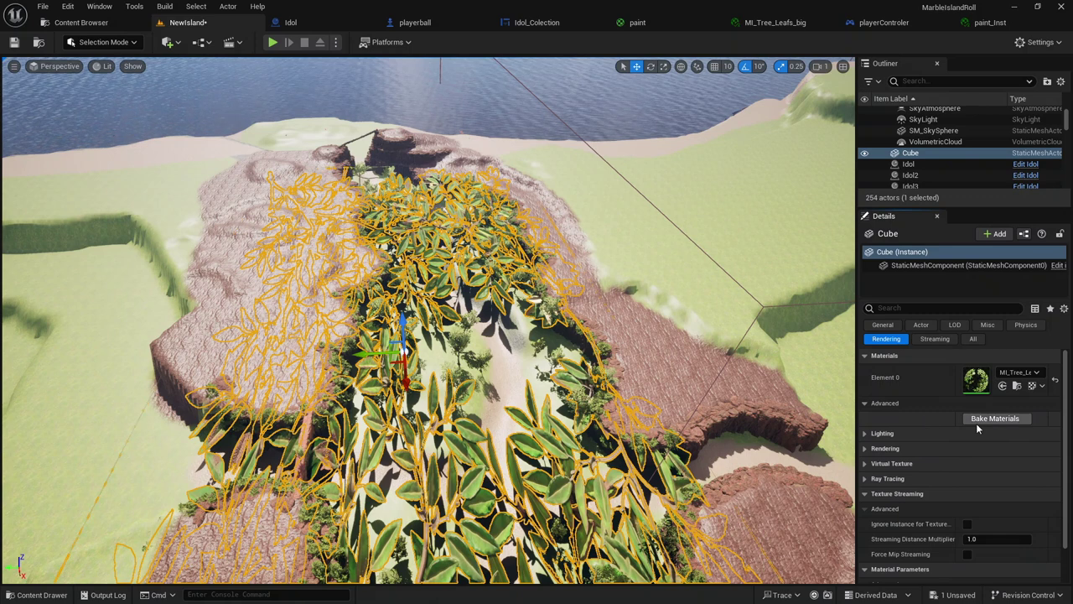
Expand and review the Cube's Lighting properties, then collapse them again.
click(923, 432)
scroll(924, 451, down, 1)
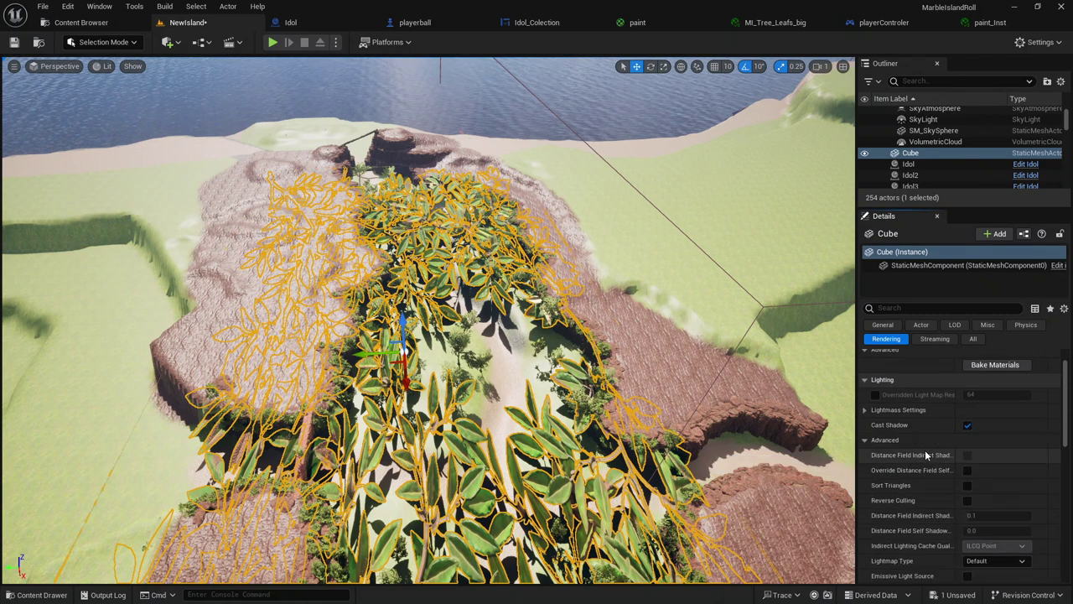
scroll(931, 440, down, 2)
scroll(935, 432, down, 1)
scroll(939, 425, down, 2)
scroll(927, 423, up, 5)
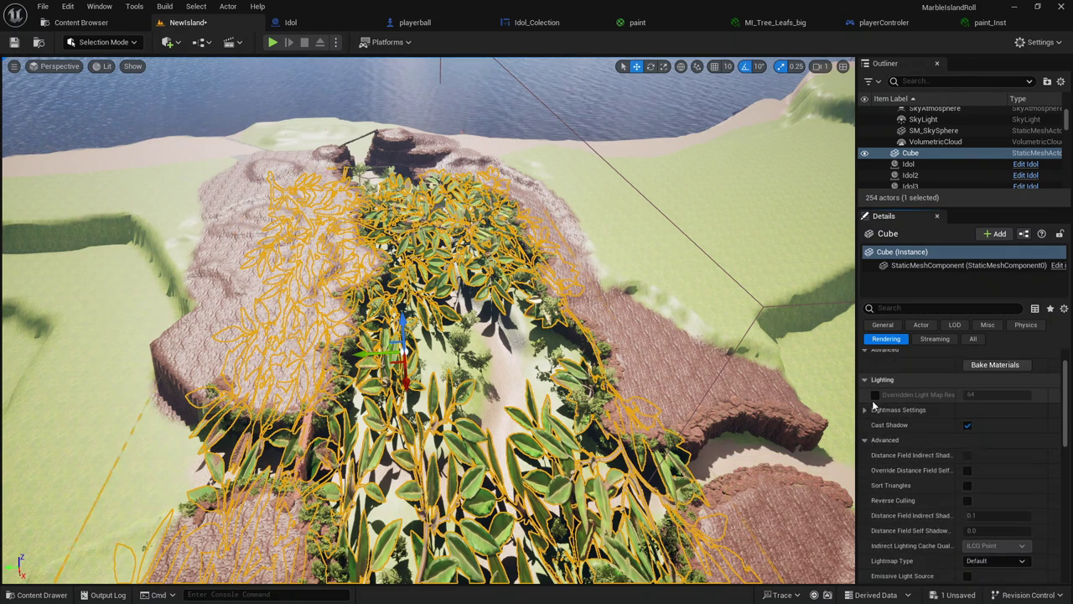
scroll(910, 419, up, 1)
click(901, 416)
scroll(899, 415, down, 1)
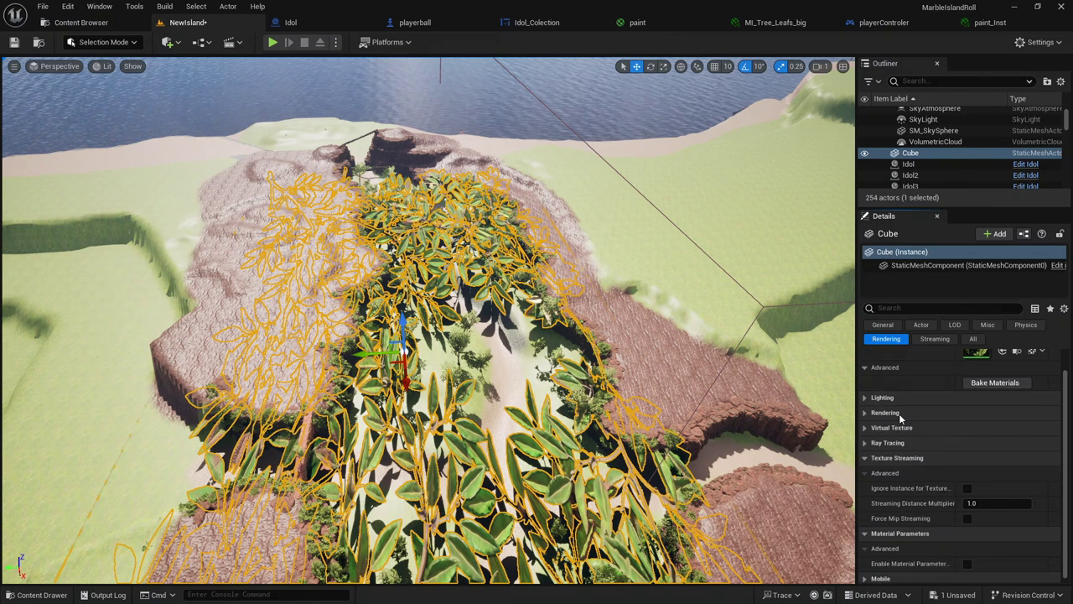
click(900, 413)
click(900, 414)
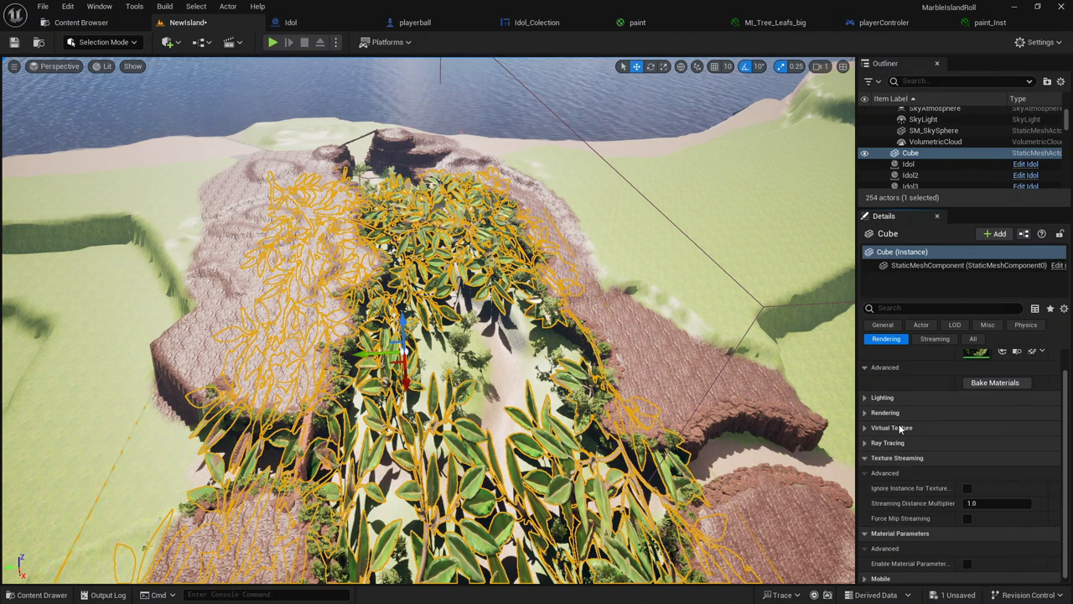
Peek at Virtual Texture and Mobile, and collapse Texture Streaming and Material Parameters.
click(900, 428)
click(900, 428)
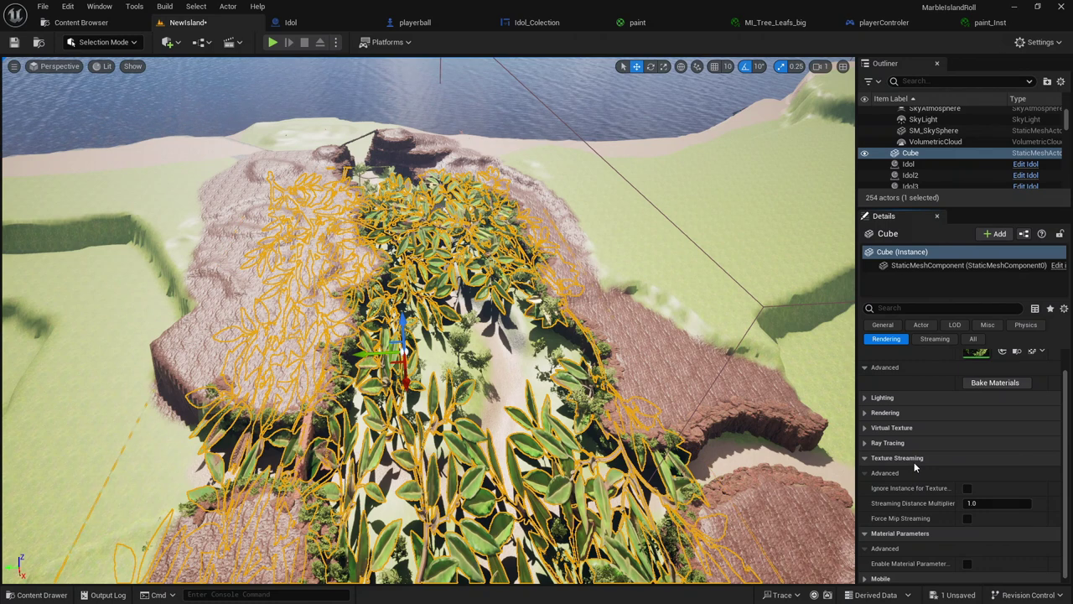
click(949, 458)
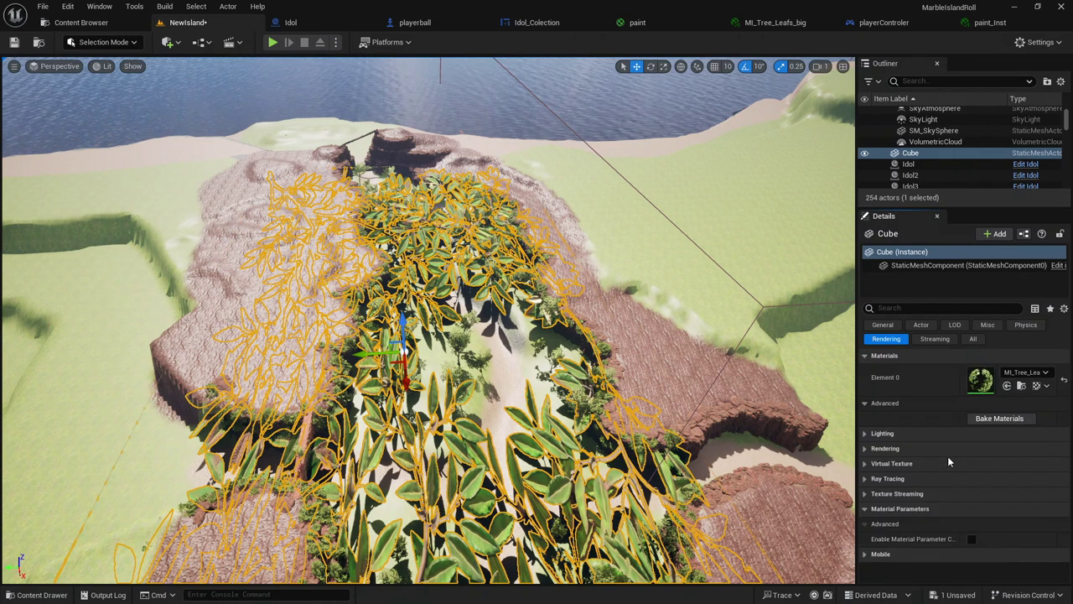
click(927, 509)
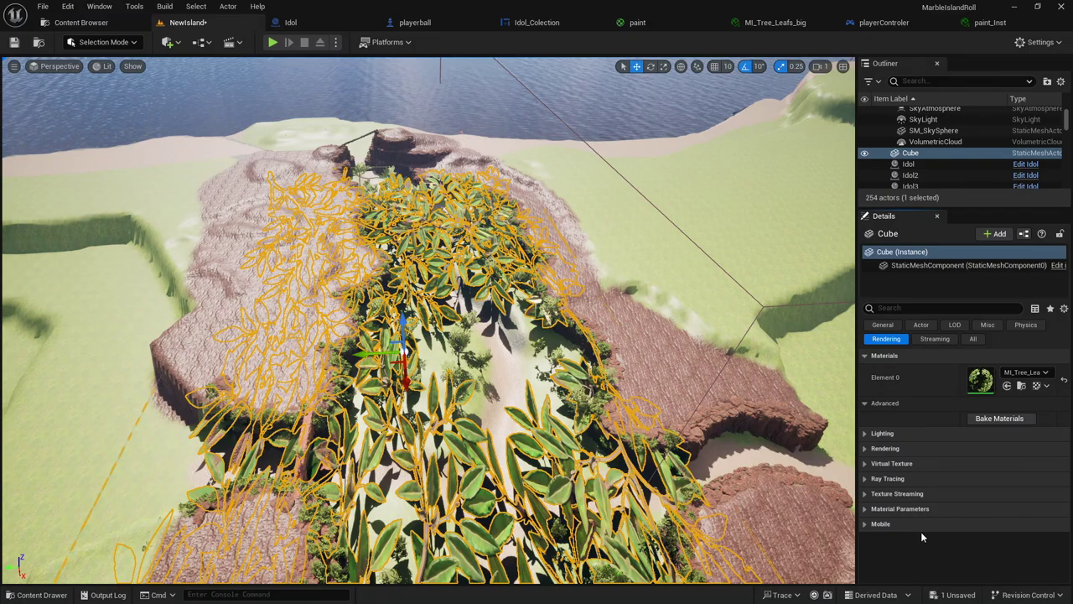
click(921, 526)
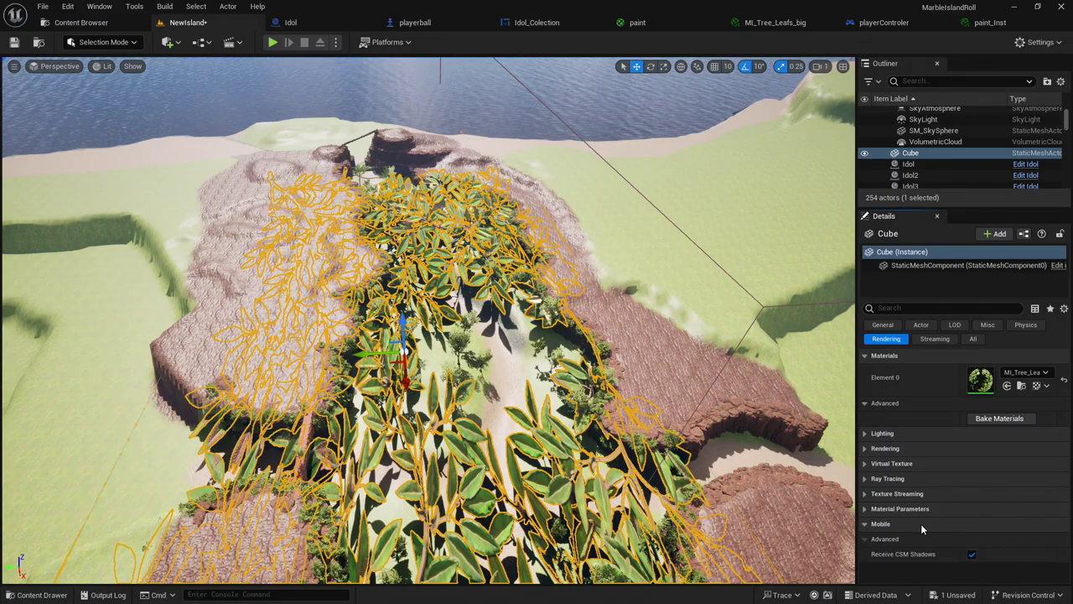
click(920, 524)
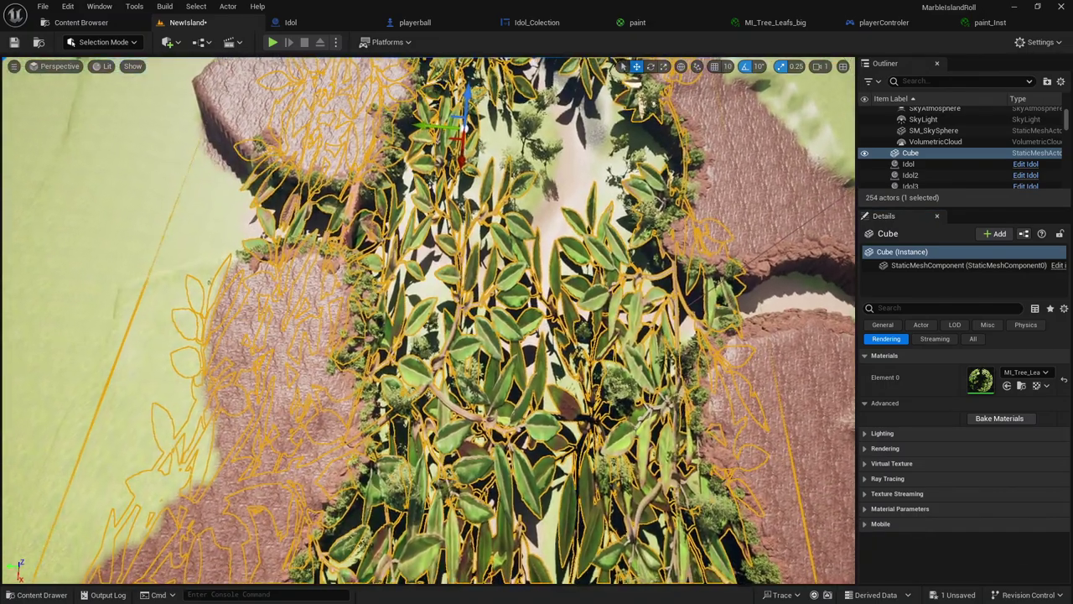
Fly across the foliage to the golden ball on the rocks and select the Idol11 sphere.
right_drag(428, 335, 428, 285)
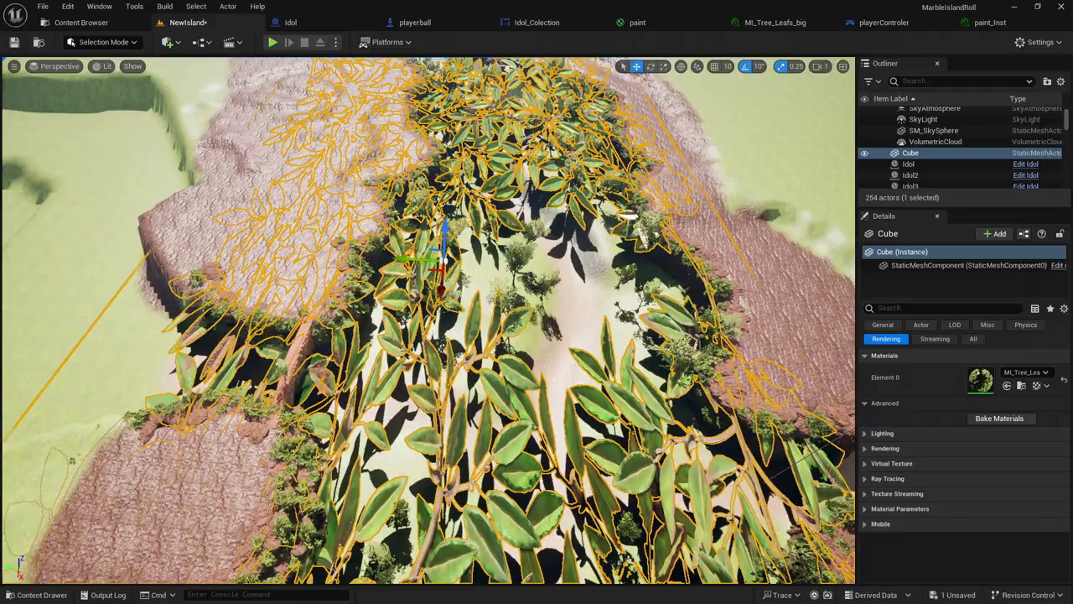
mouse_move(511, 578)
right_down()
mouse_move(512, 537)
mouse_move(512, 578)
right_up()
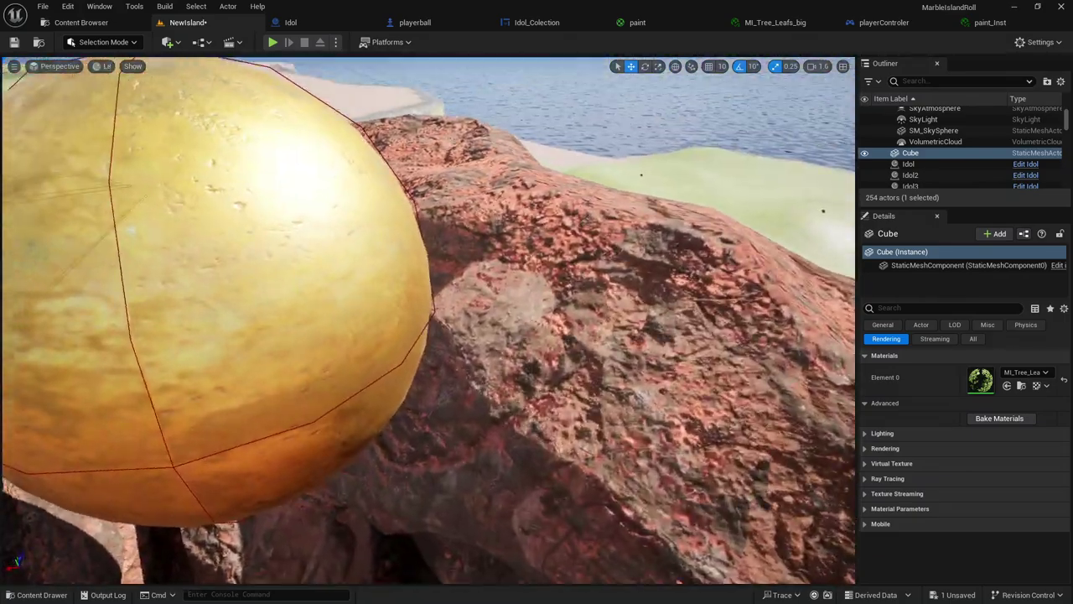
right_drag(416, 307, 416, 306)
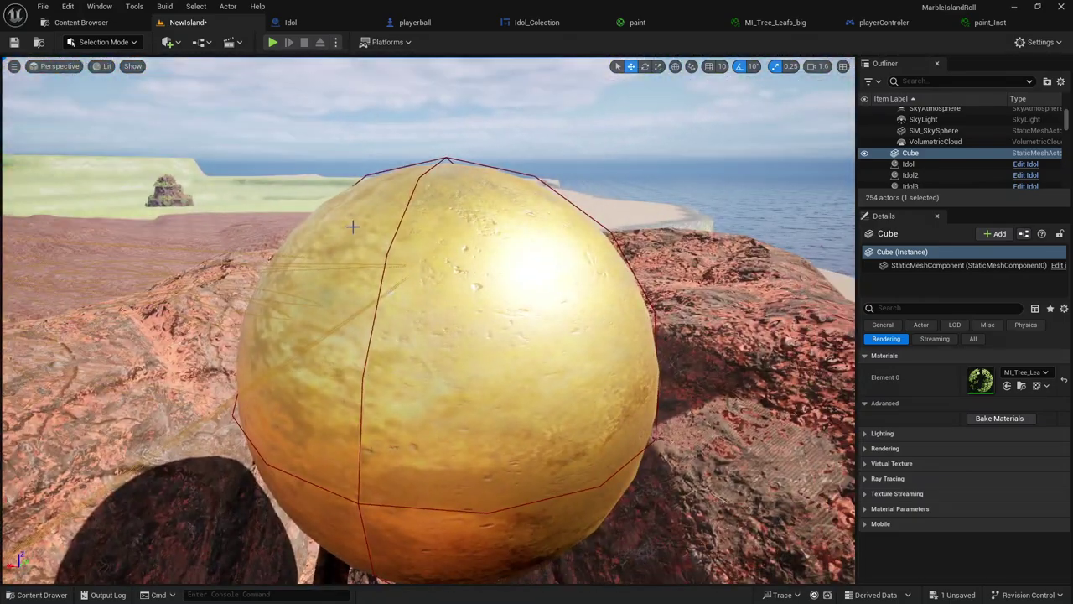
click(352, 226)
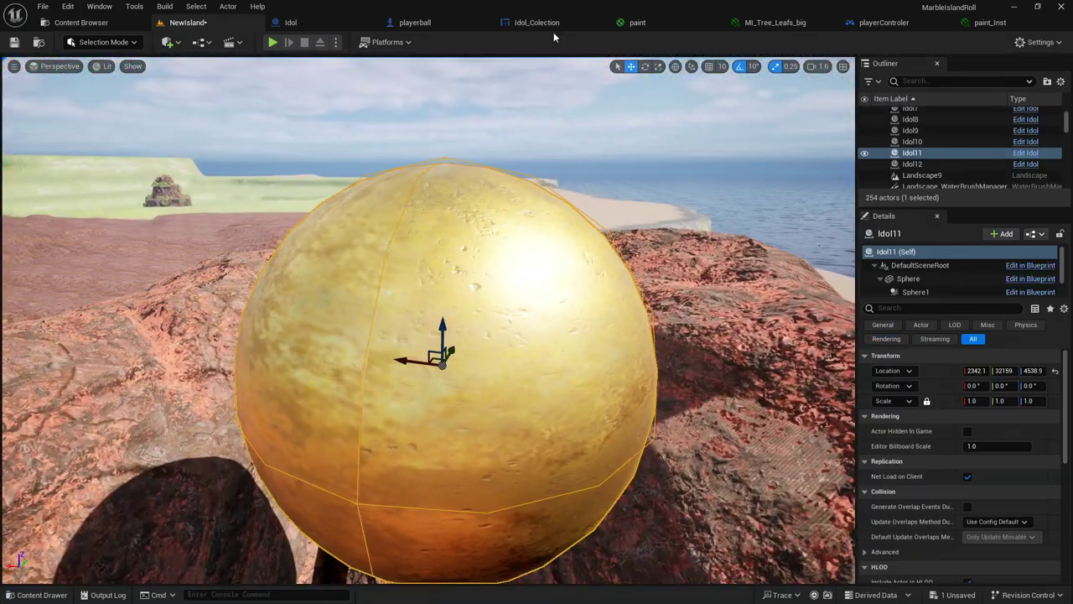
click(274, 23)
scroll(537, 216, down, 1)
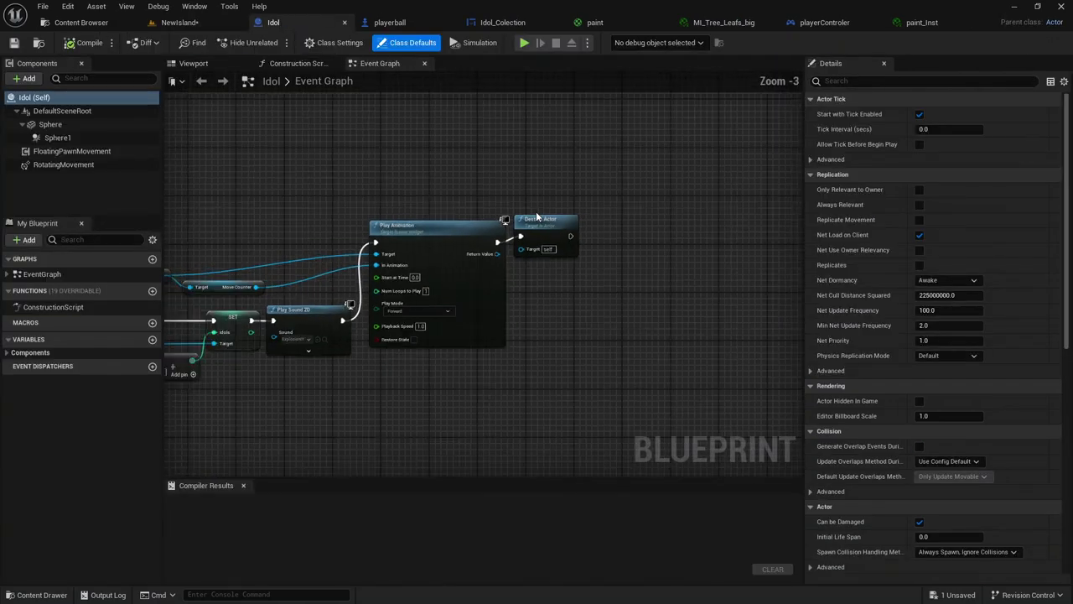
right_drag(527, 389, 385, 359)
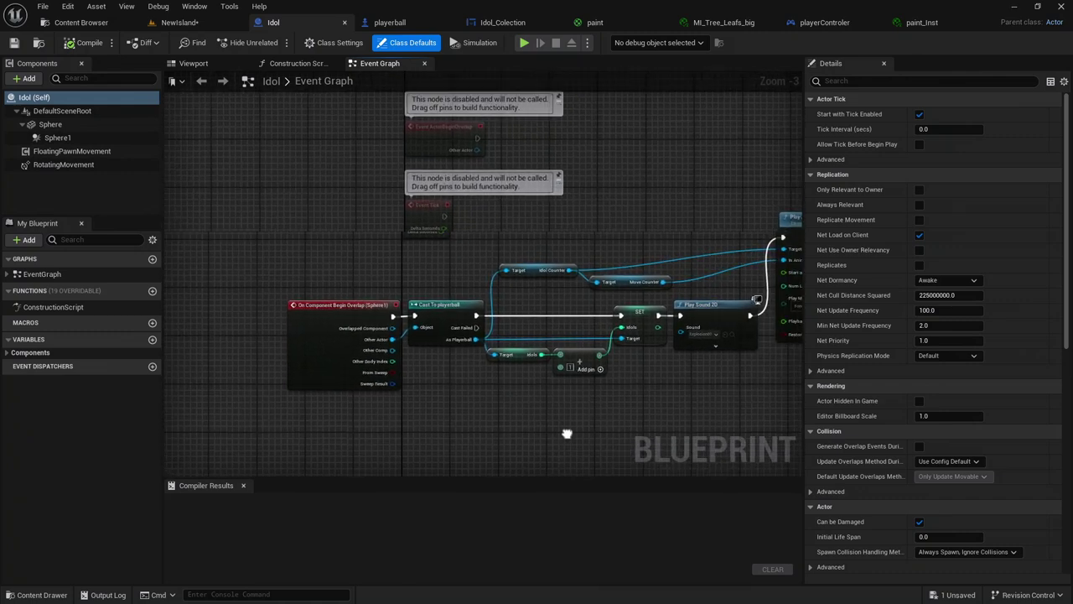
right_drag(385, 359, 579, 423)
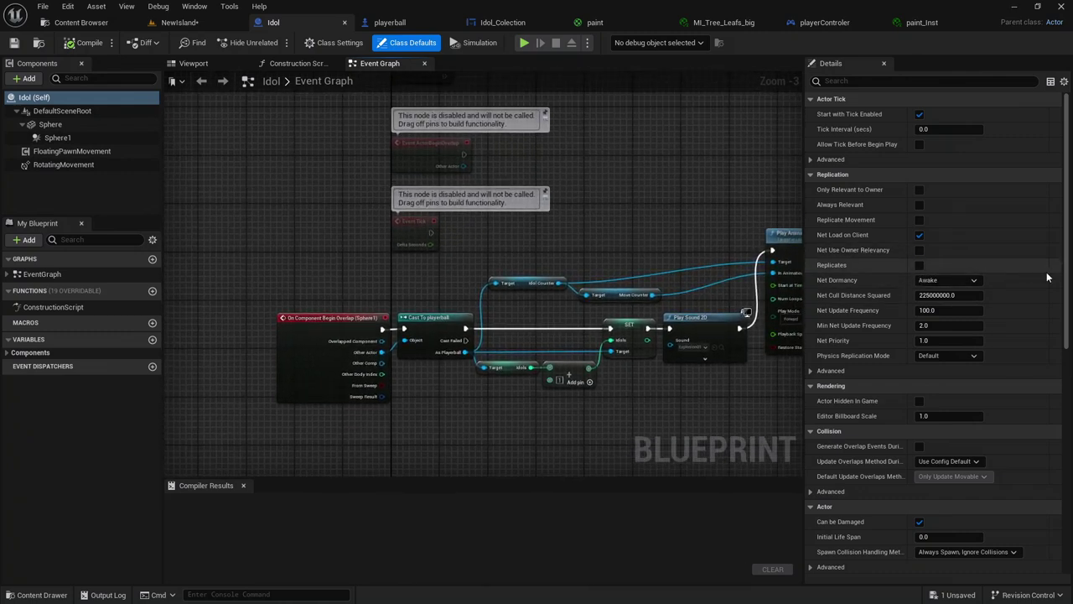
scroll(1047, 301, down, 1)
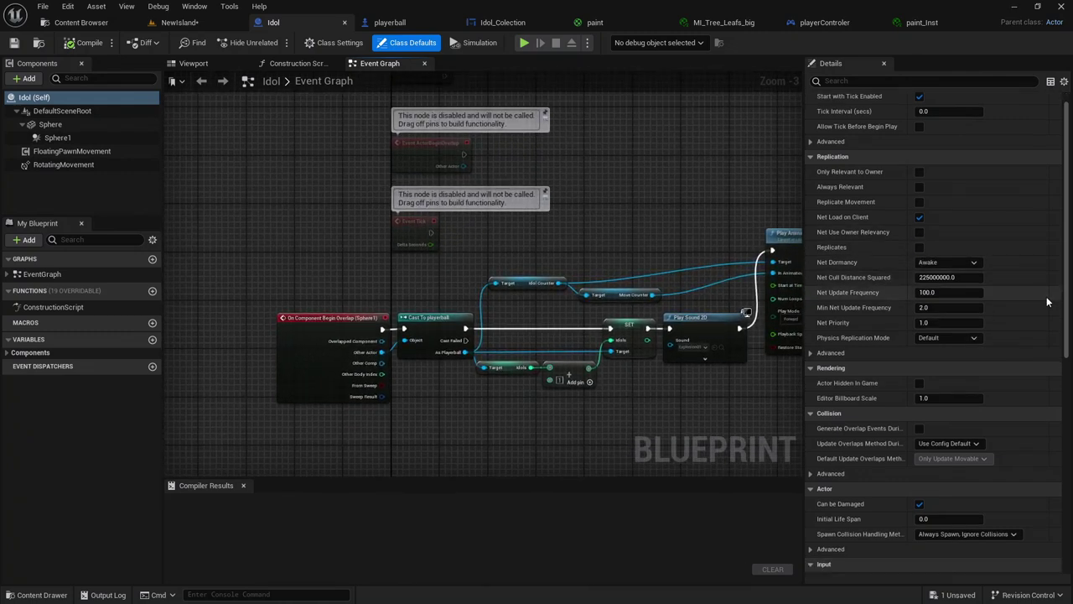
click(944, 140)
scroll(1042, 210, down, 5)
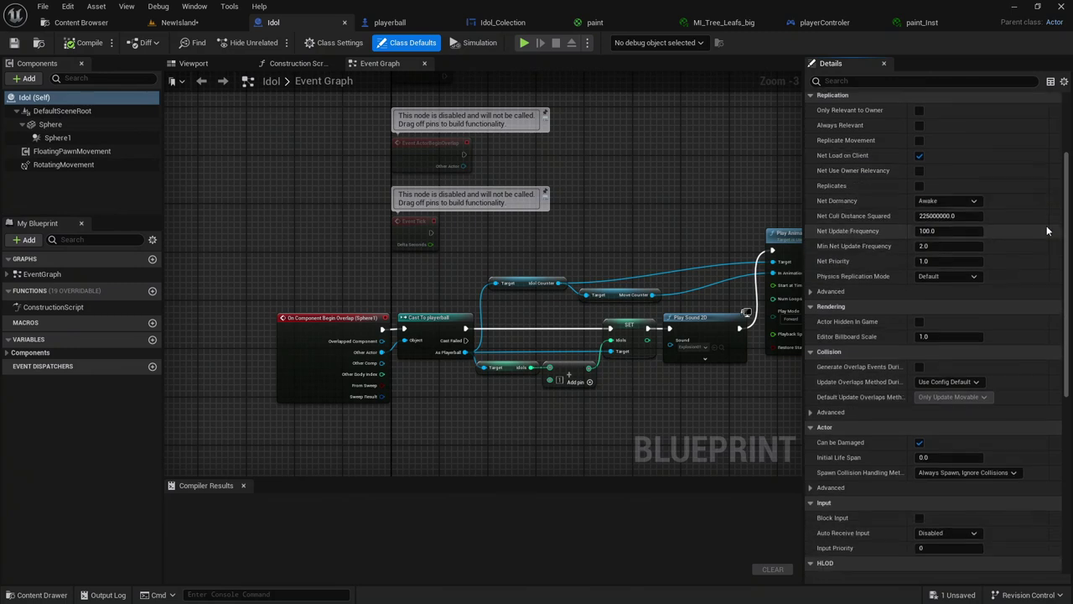
scroll(1047, 231, down, 5)
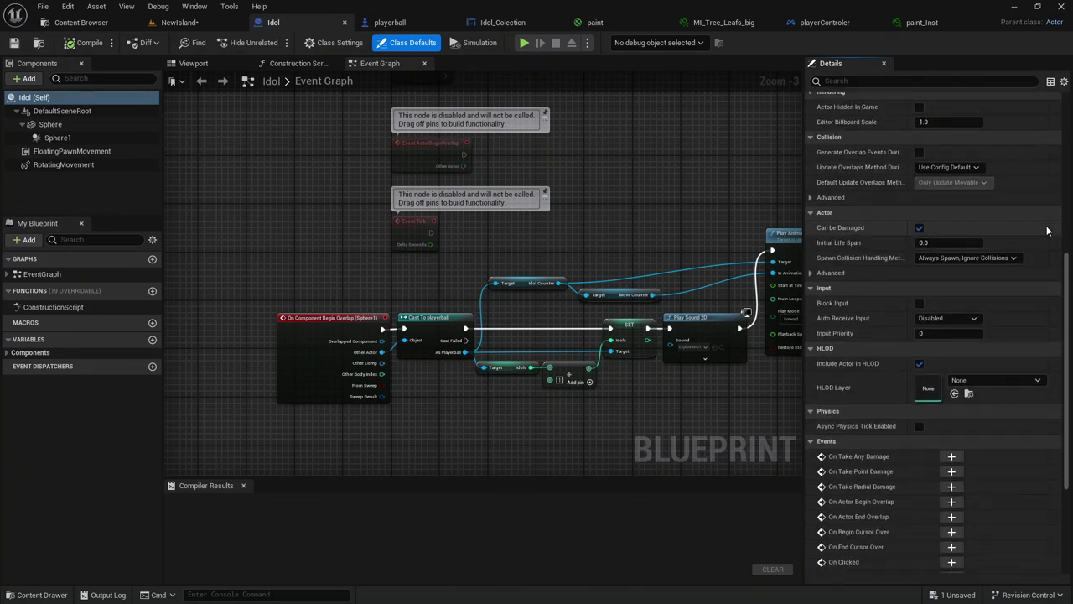
scroll(1047, 231, down, 1)
scroll(1047, 231, down, 2)
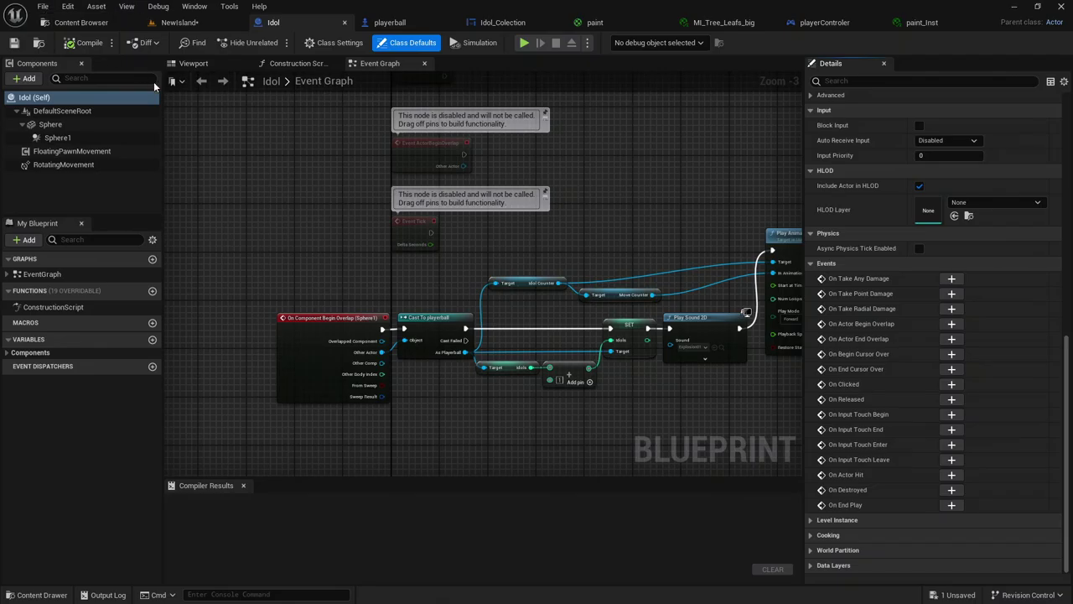
click(178, 22)
Frame the Idol11 sphere from above the rocks and start Play in Editor with Alt+P.
key(f)
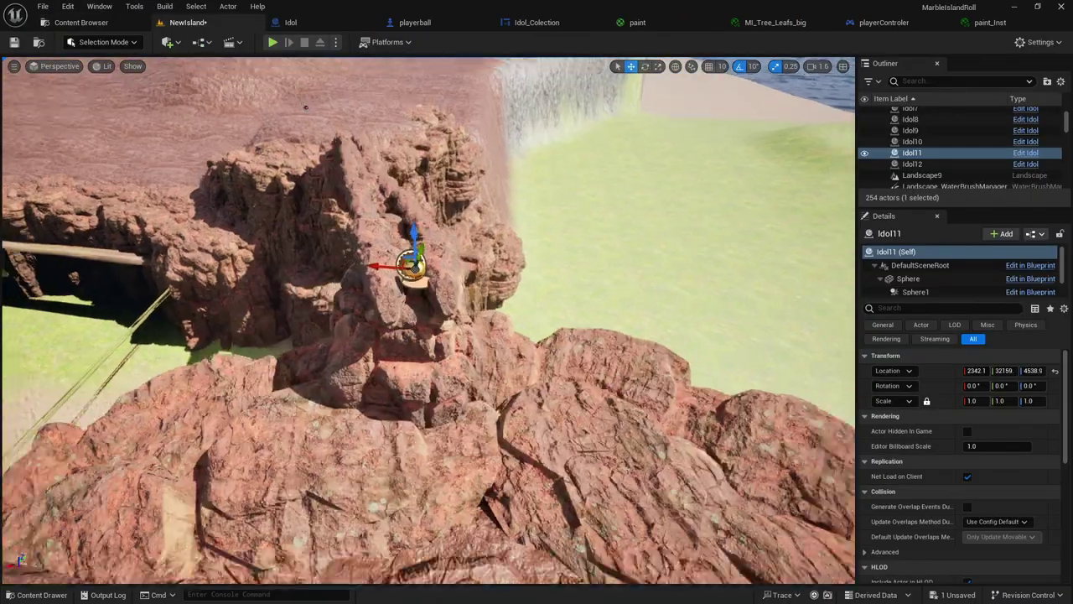
right_drag(305, 107, 319, 134)
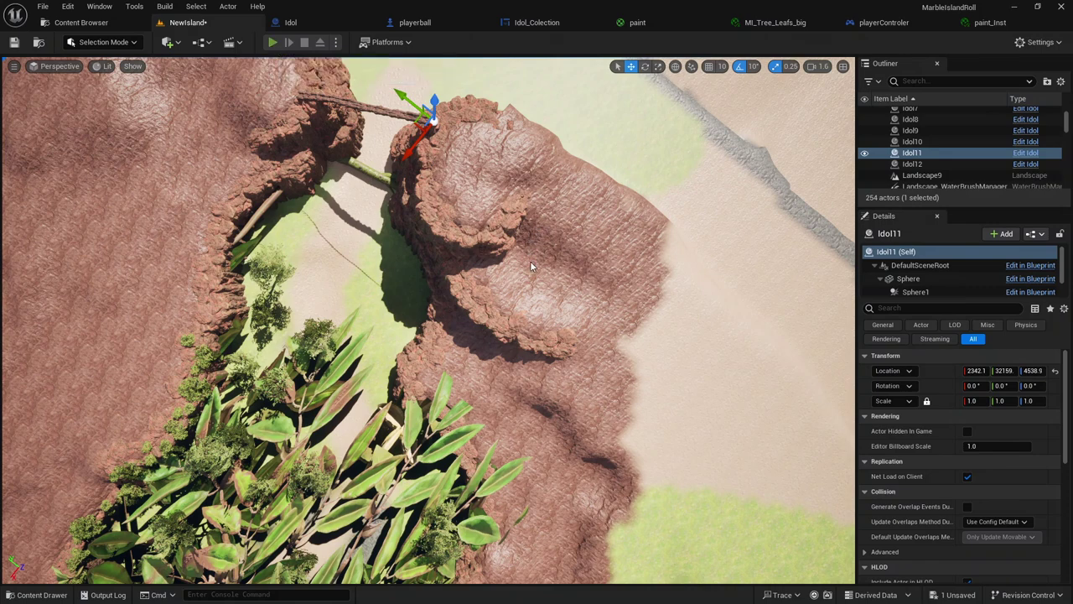
key(alt+p)
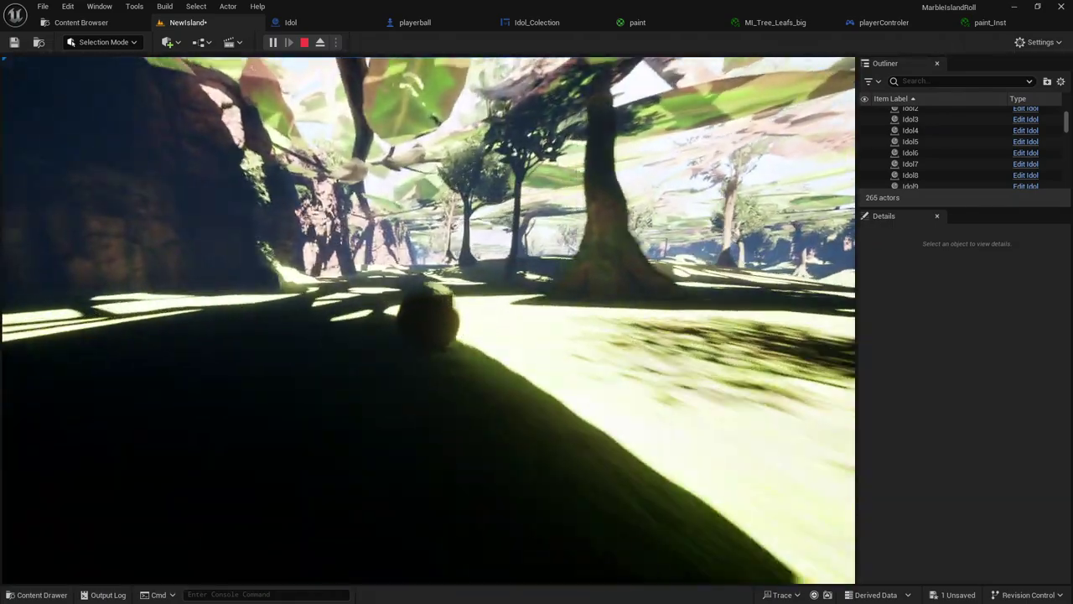
Stop the play session with Esc and pull back to a wide view of the island.
key(Escape)
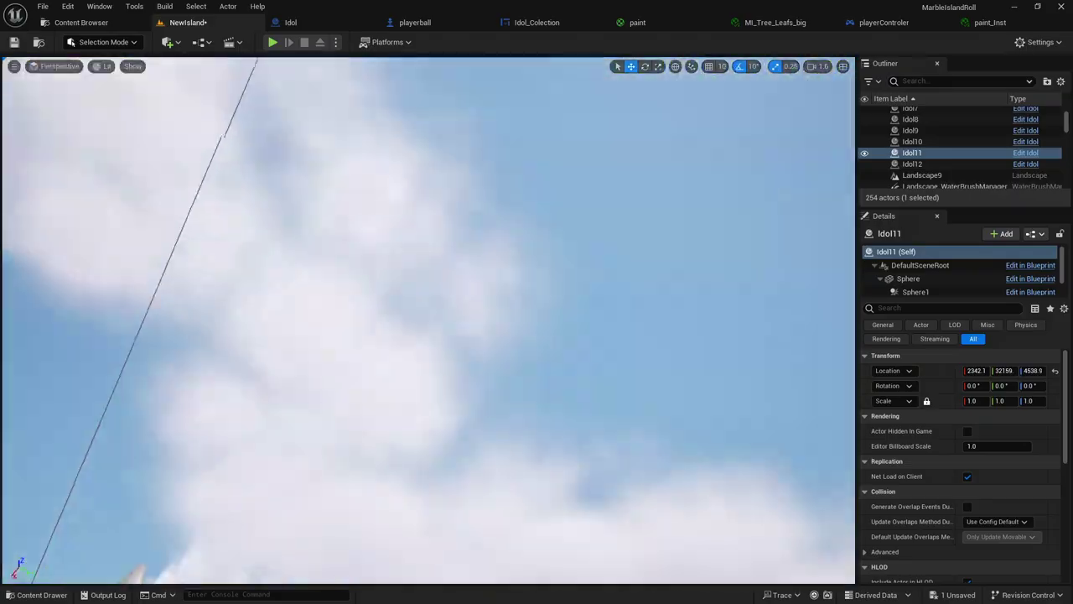
right_drag(428, 318, 428, 352)
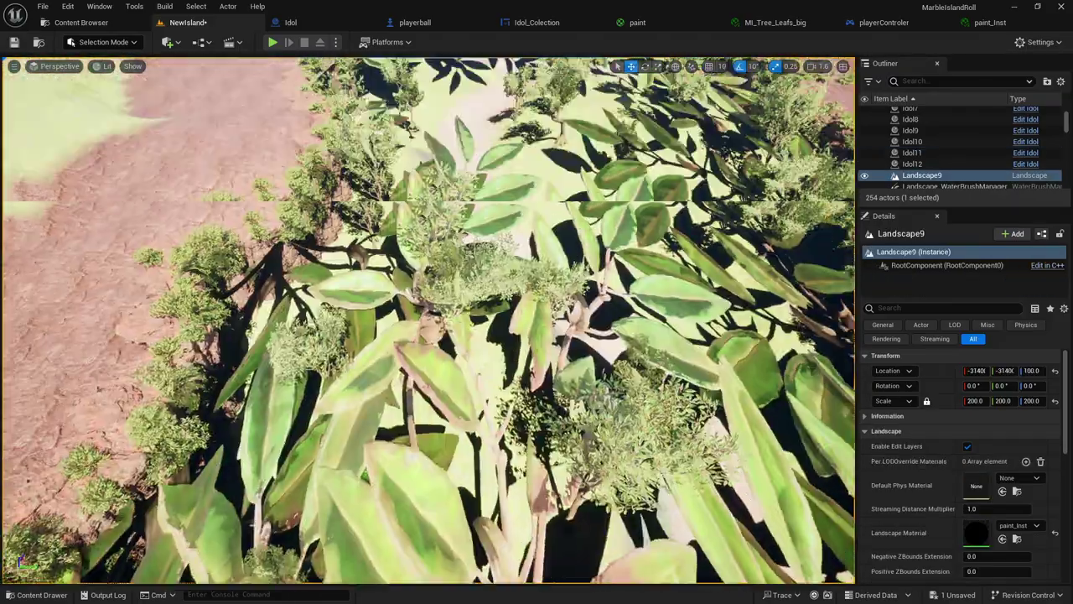
right_drag(427, 353, 349, 151)
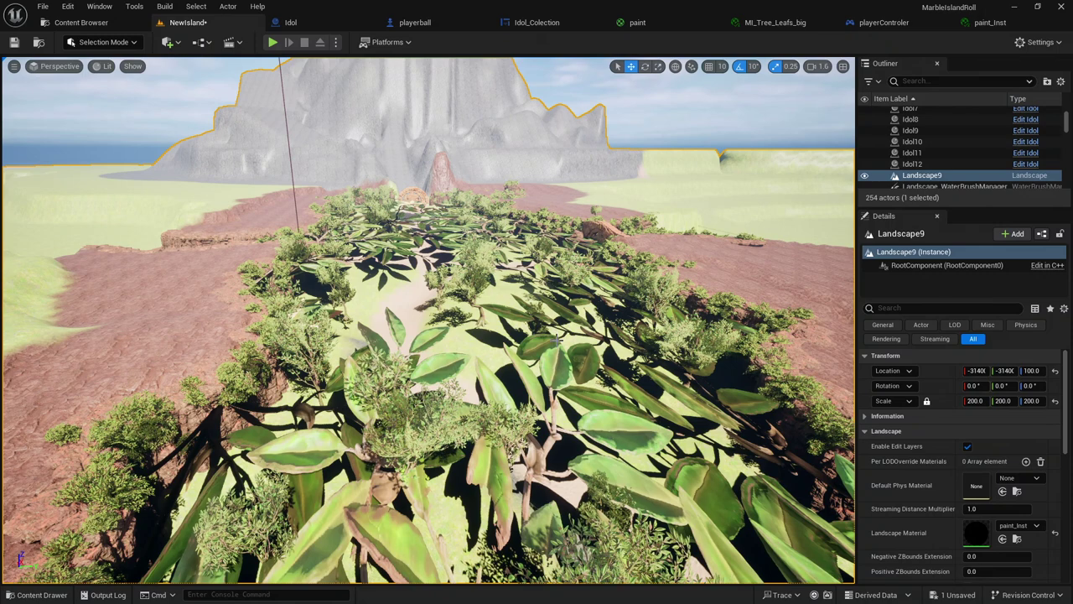
Select the leafy Cube mesh lying over the sandy path.
click(556, 339)
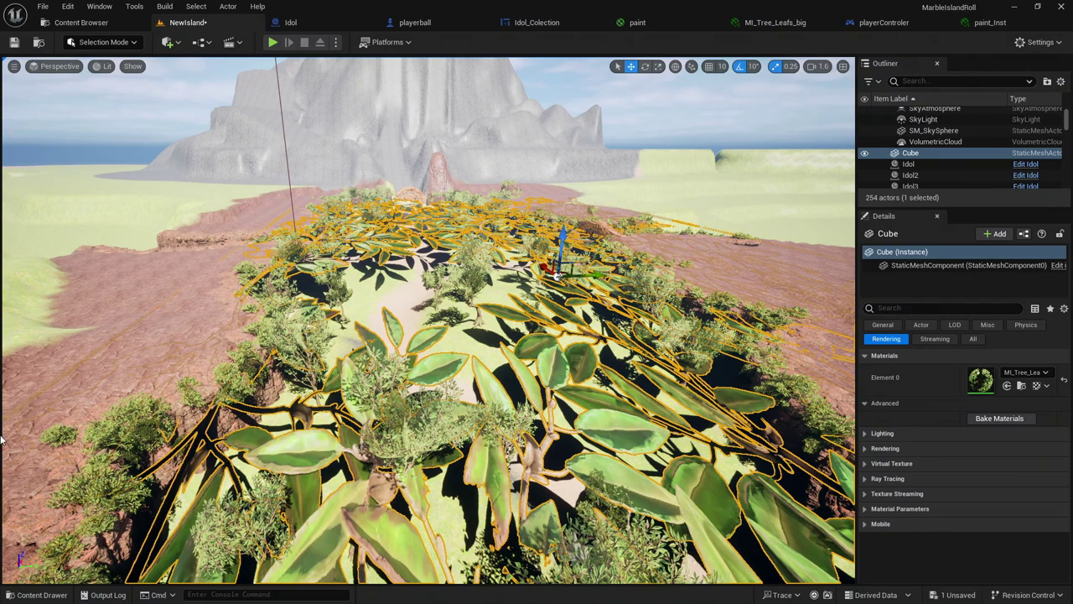
Browse from the Cube's material slot to MI_Tree_Leafs_big in the Content Drawer and open it.
click(42, 594)
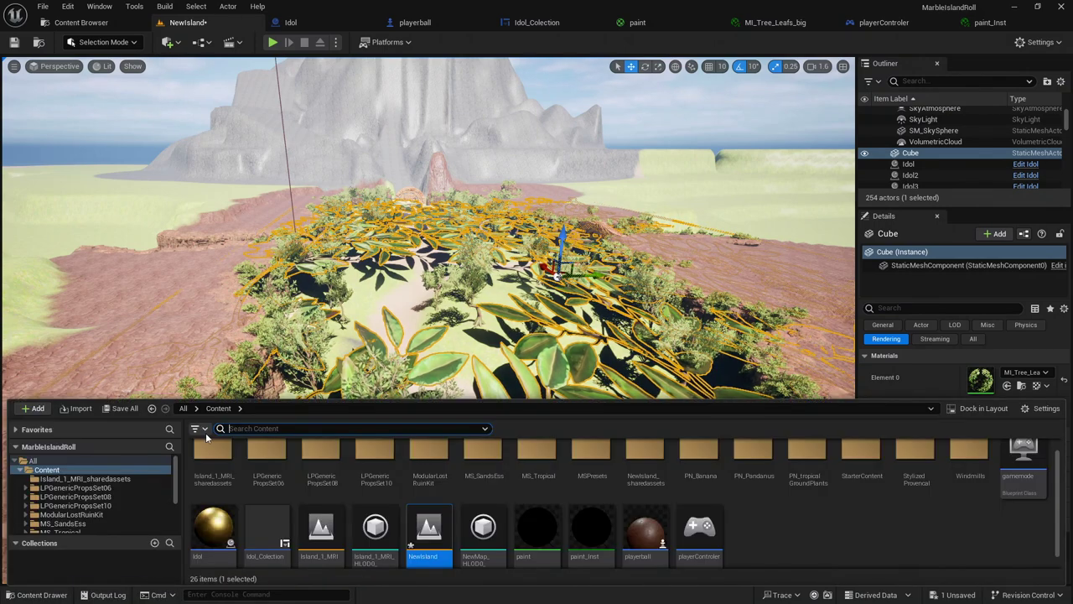
click(1022, 385)
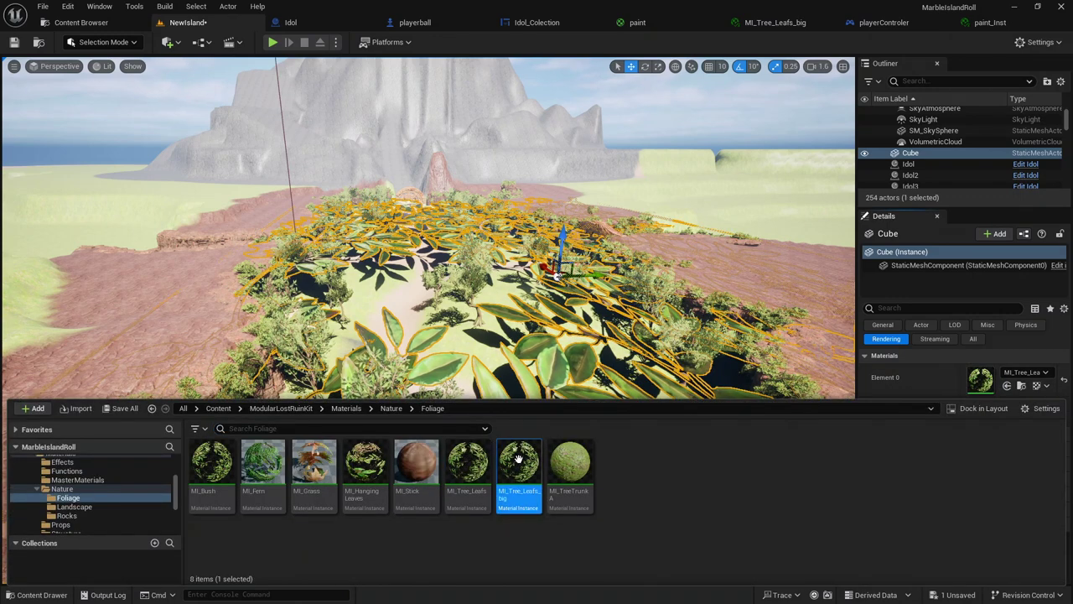
mouse_move(522, 464)
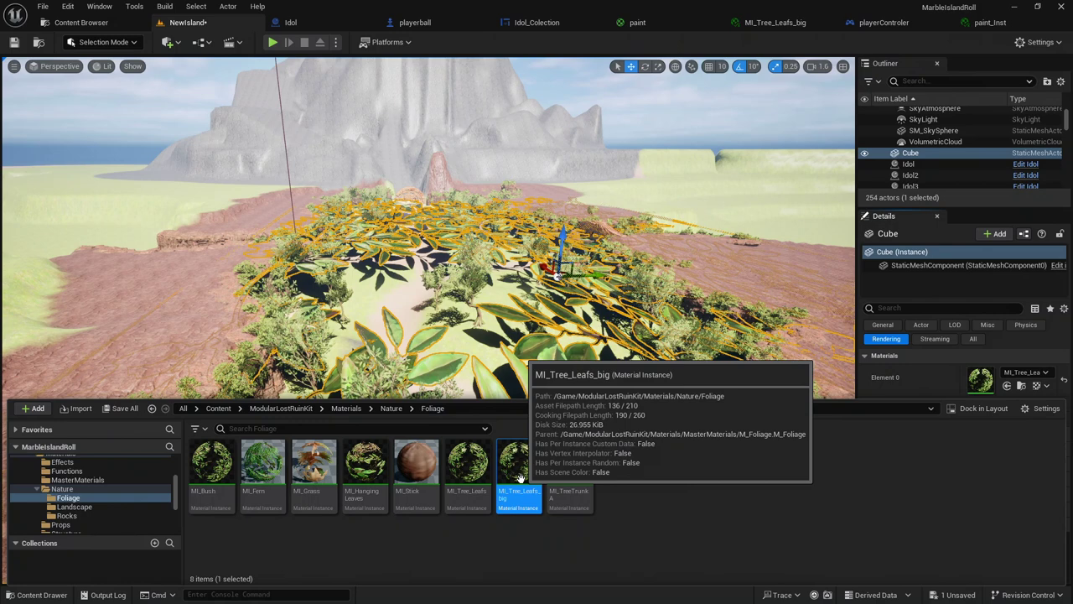
double_click(520, 478)
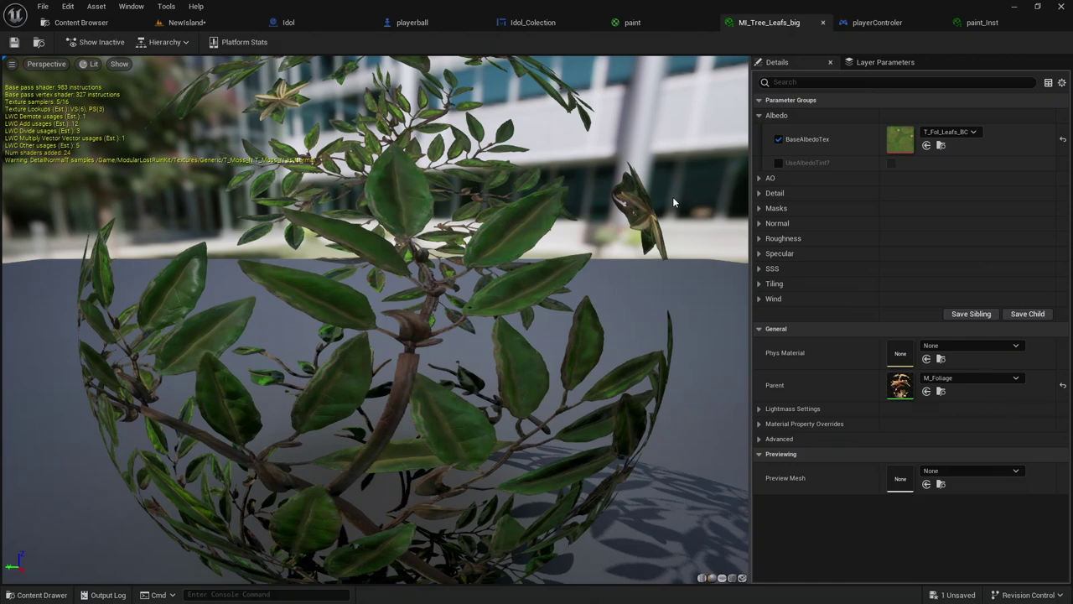
click(662, 23)
scroll(678, 144, down, 4)
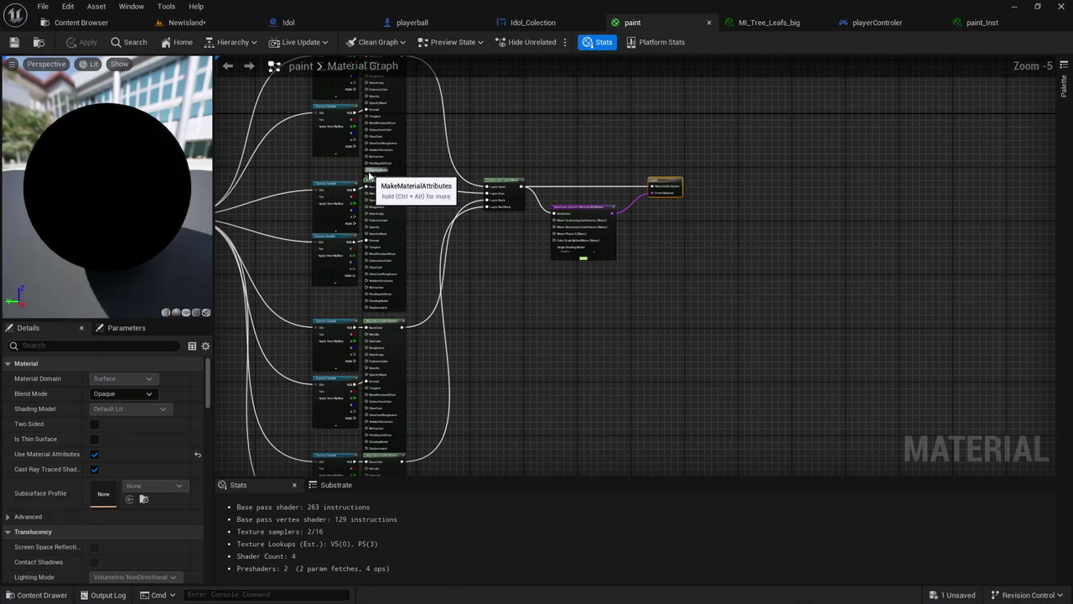
click(767, 24)
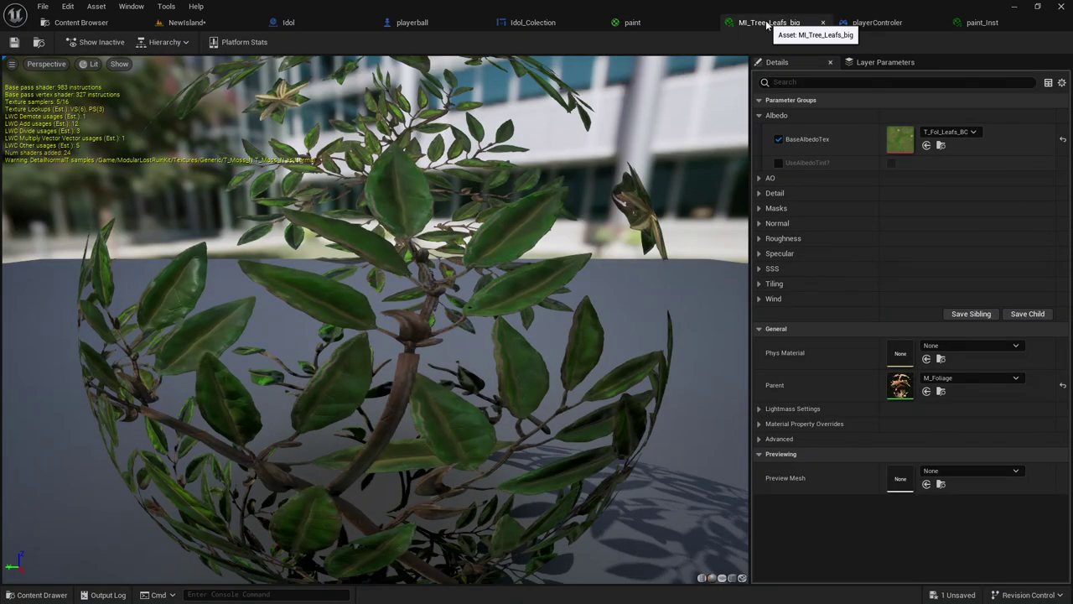
click(660, 31)
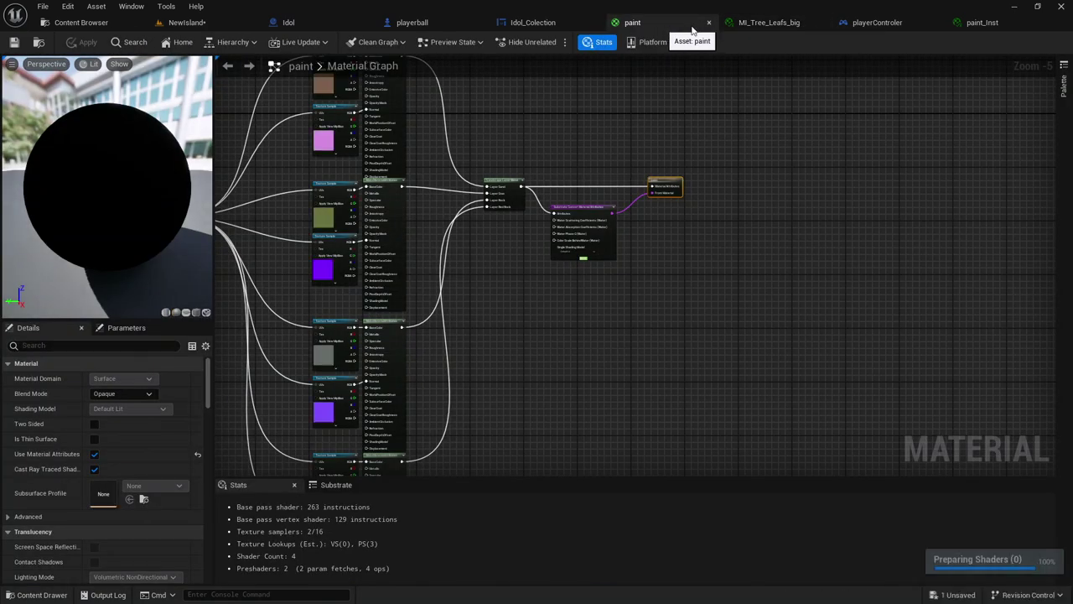
click(749, 28)
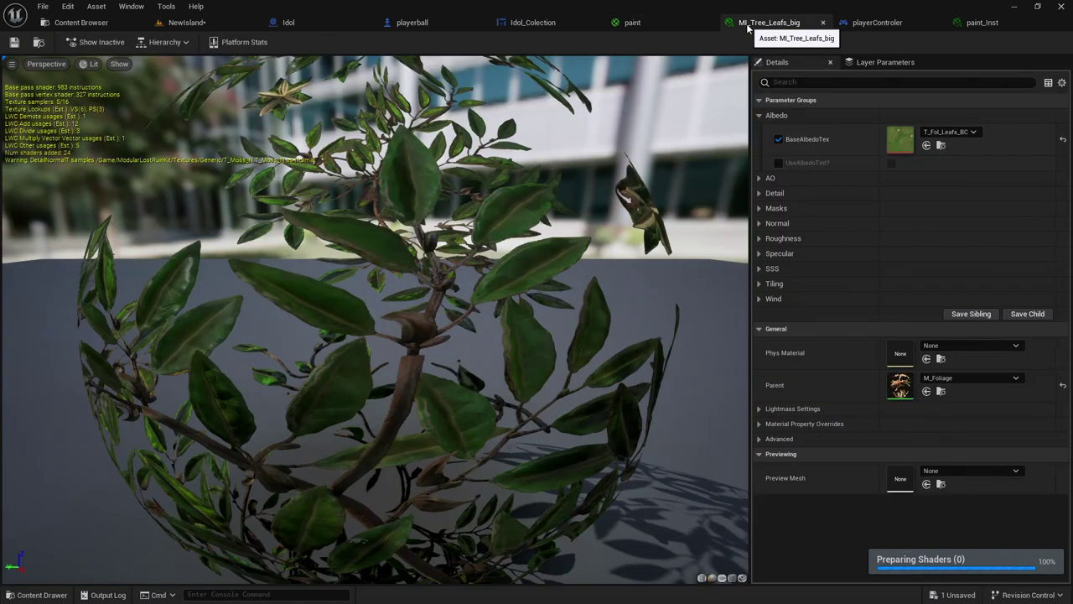
click(887, 62)
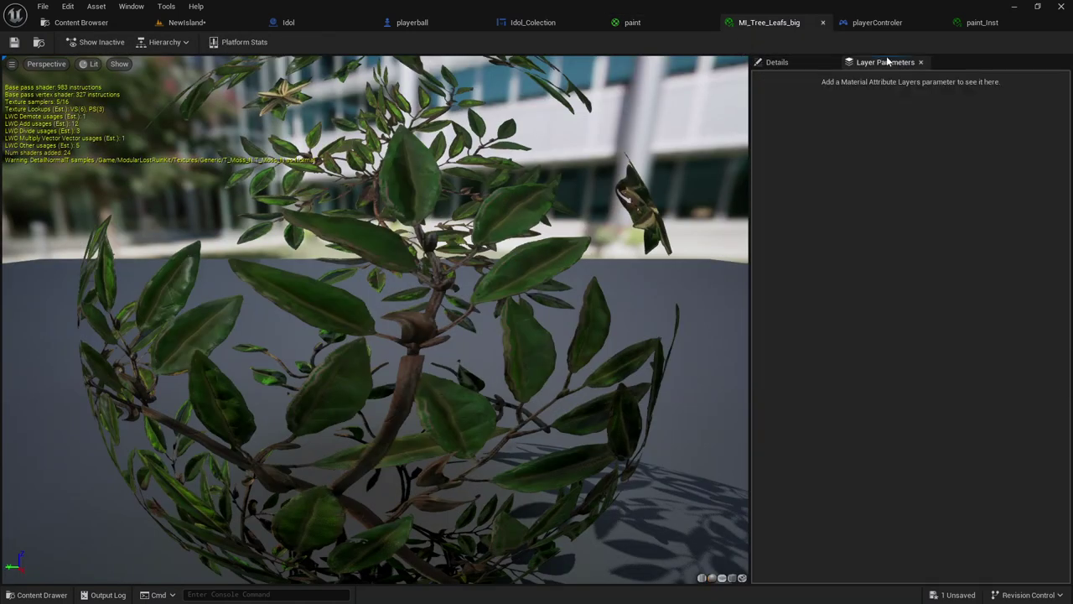
click(792, 62)
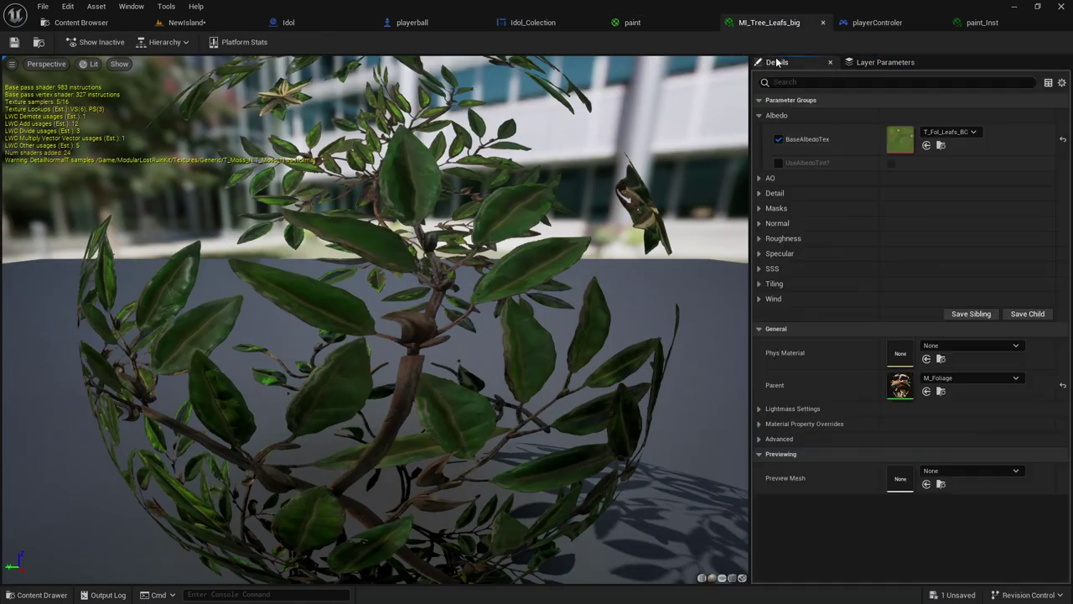
Check the leaf material's parent chain and enable Show Inactive to reveal AlbedoTint.
click(154, 47)
click(97, 42)
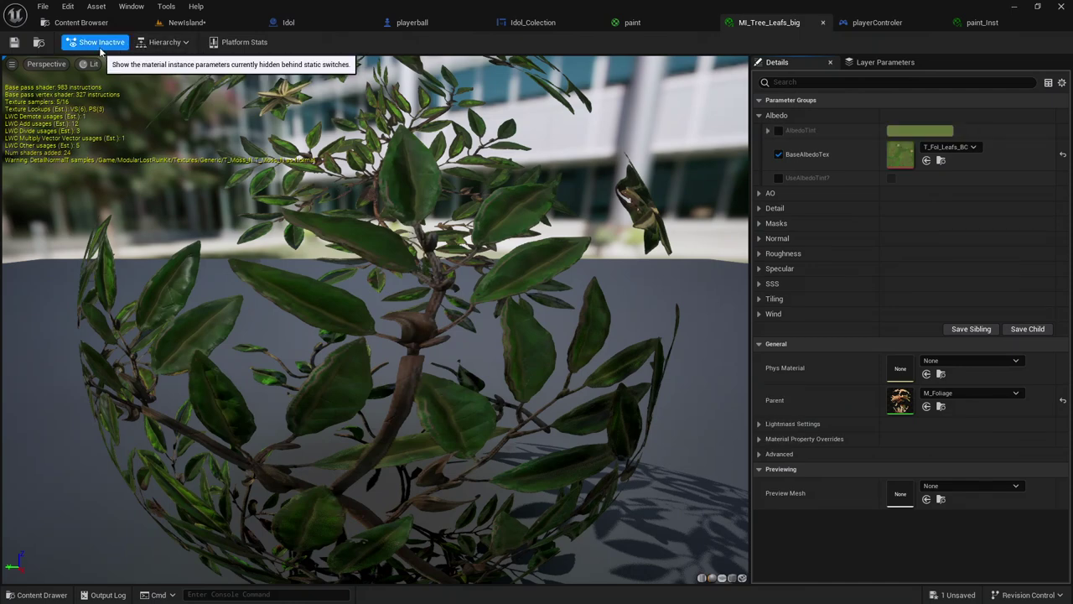
click(37, 48)
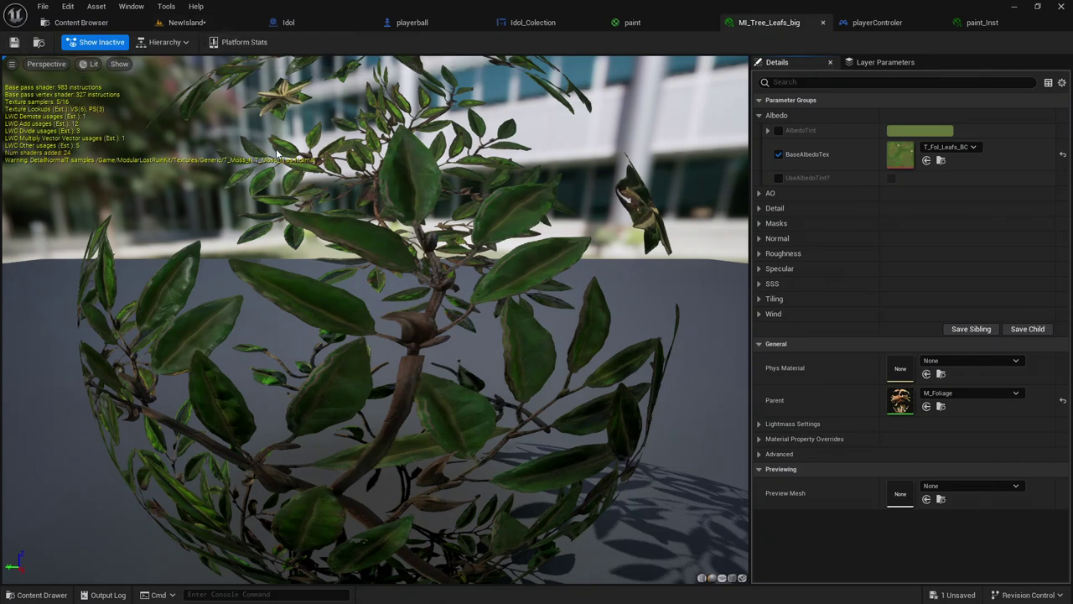
Turn on Show Stats in the preview and orbit the leaf sphere to read shader statistics.
click(11, 65)
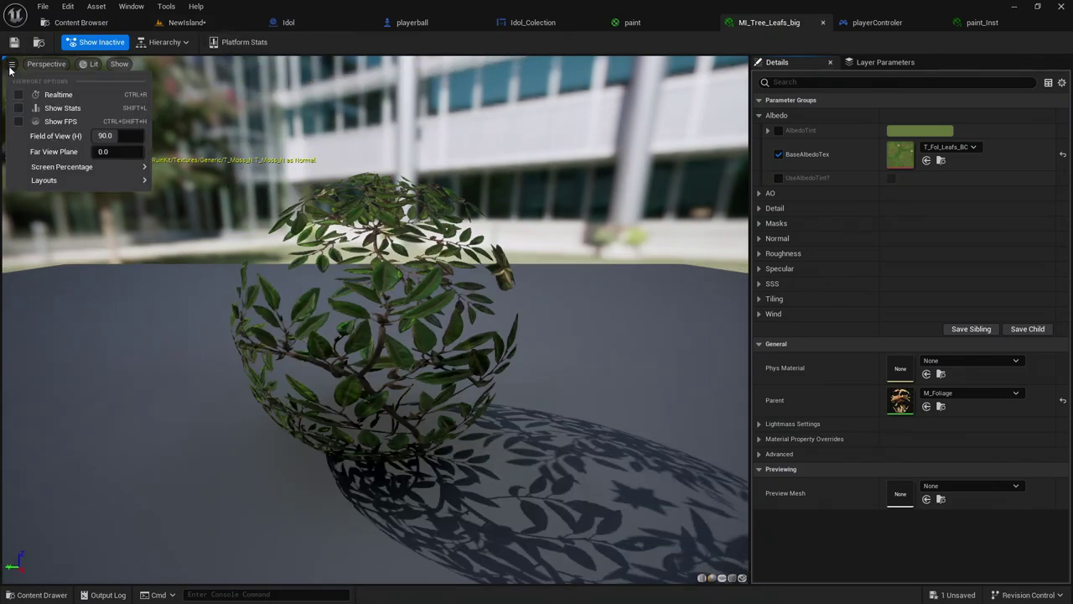
click(62, 108)
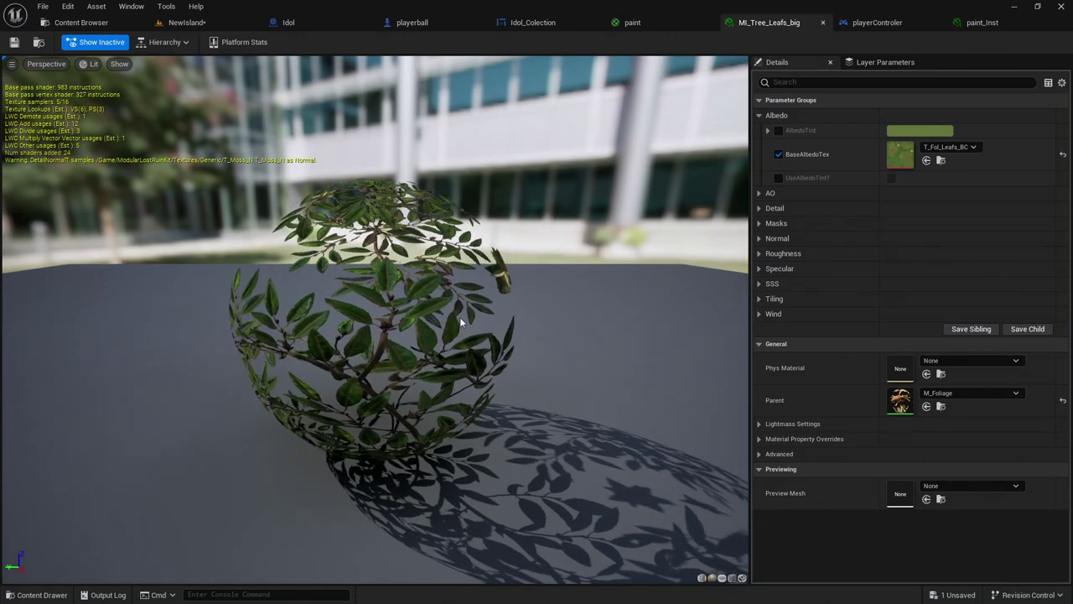
drag(463, 322, 500, 322)
mouse_move(500, 317)
right_down()
mouse_move(500, 352)
mouse_move(500, 297)
right_up()
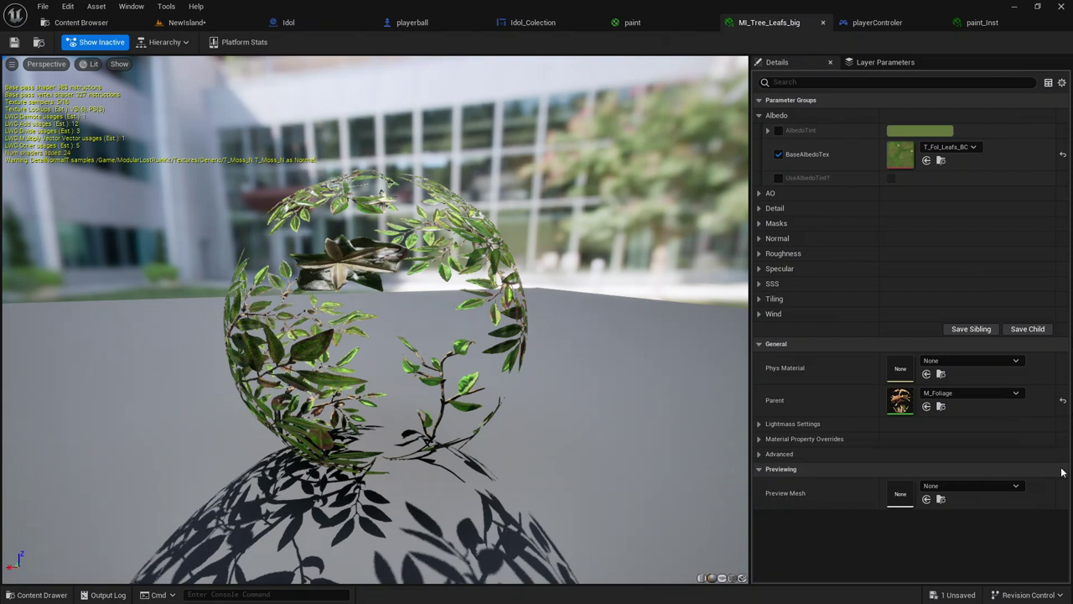
click(816, 100)
click(816, 99)
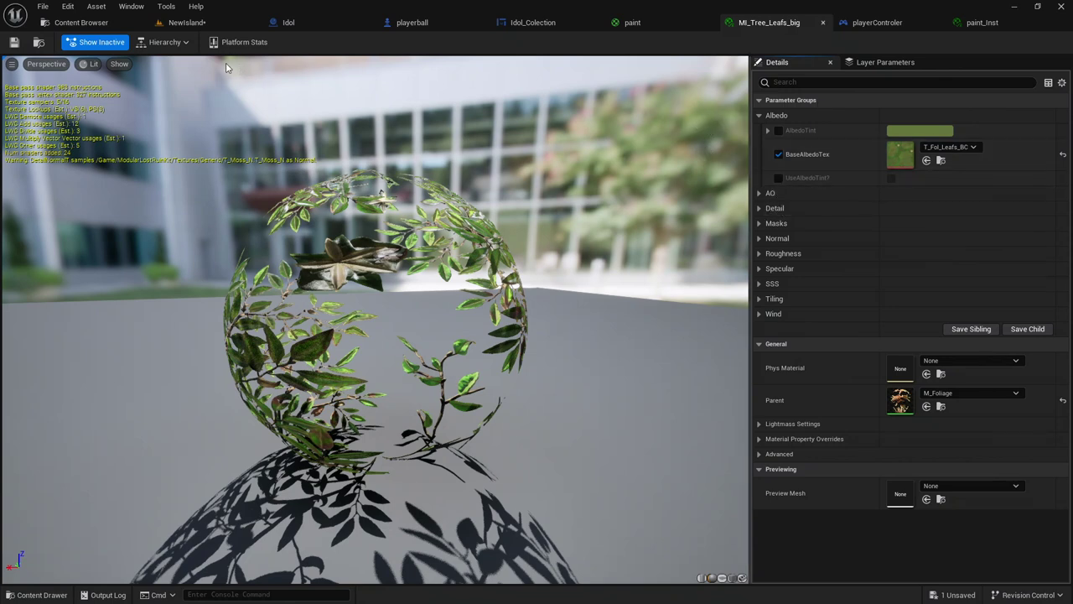
Review Platform Stats, then close the MI_Tree_Leafs_big editor and return to NewIsland.
click(236, 43)
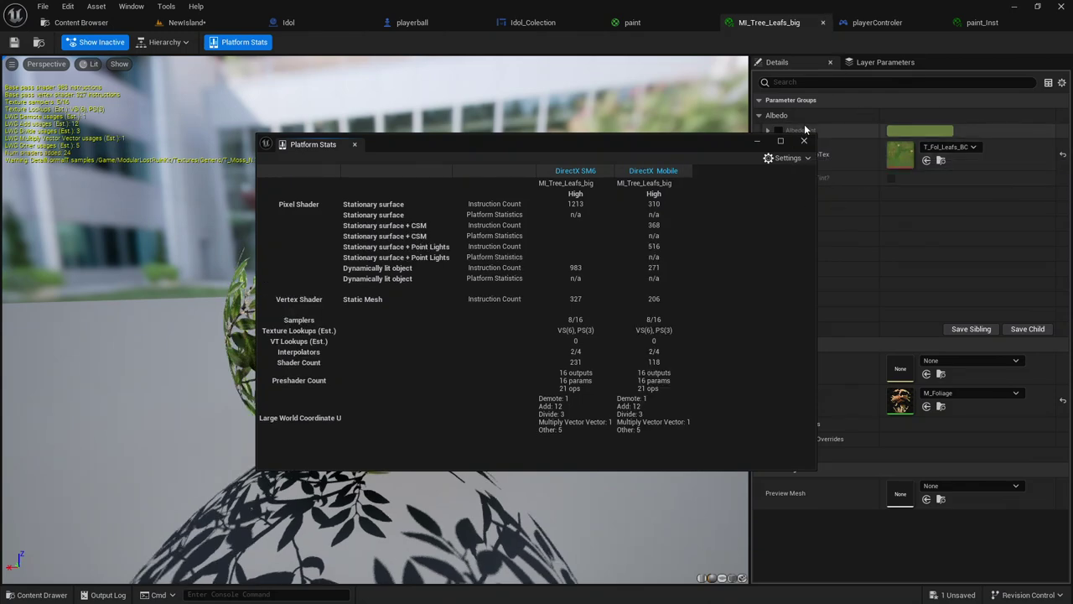
click(804, 140)
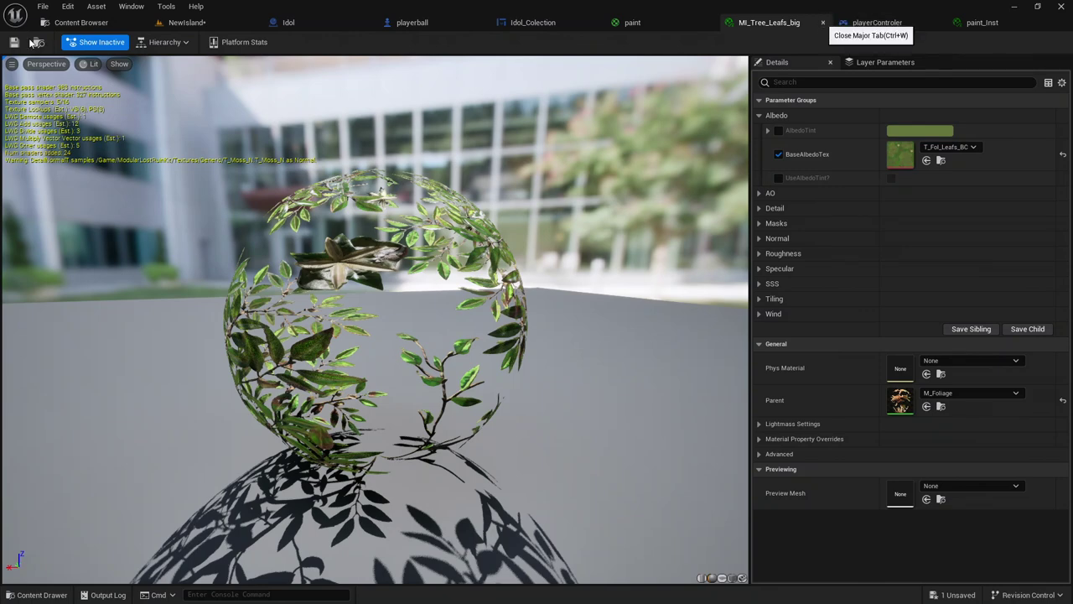
click(823, 24)
click(193, 23)
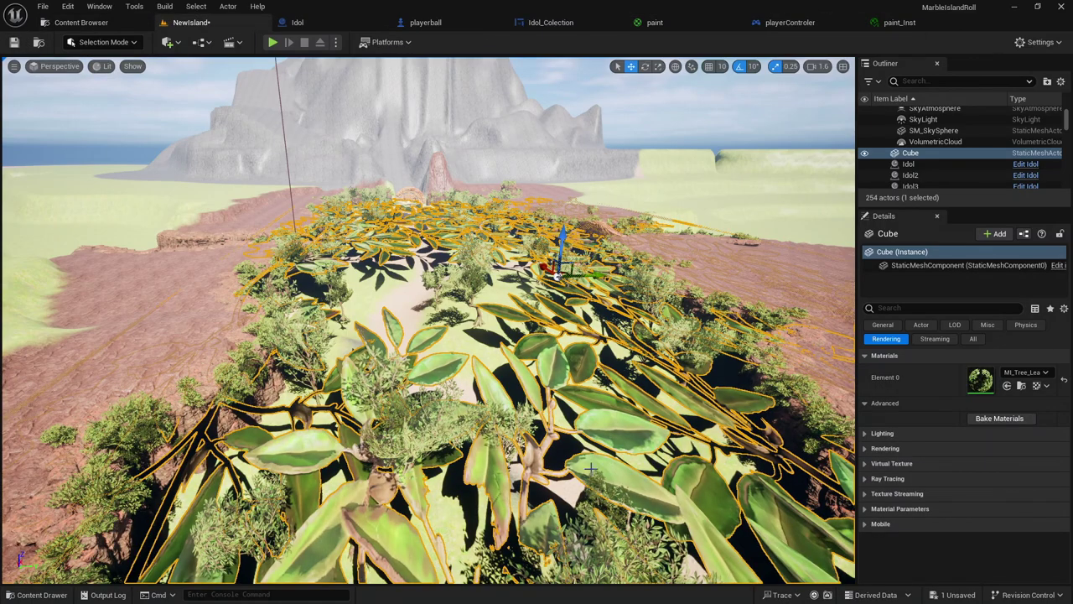
Locate MI_Tree_Leafs_big among the foliage materials and reopen it in its own tab.
click(1023, 389)
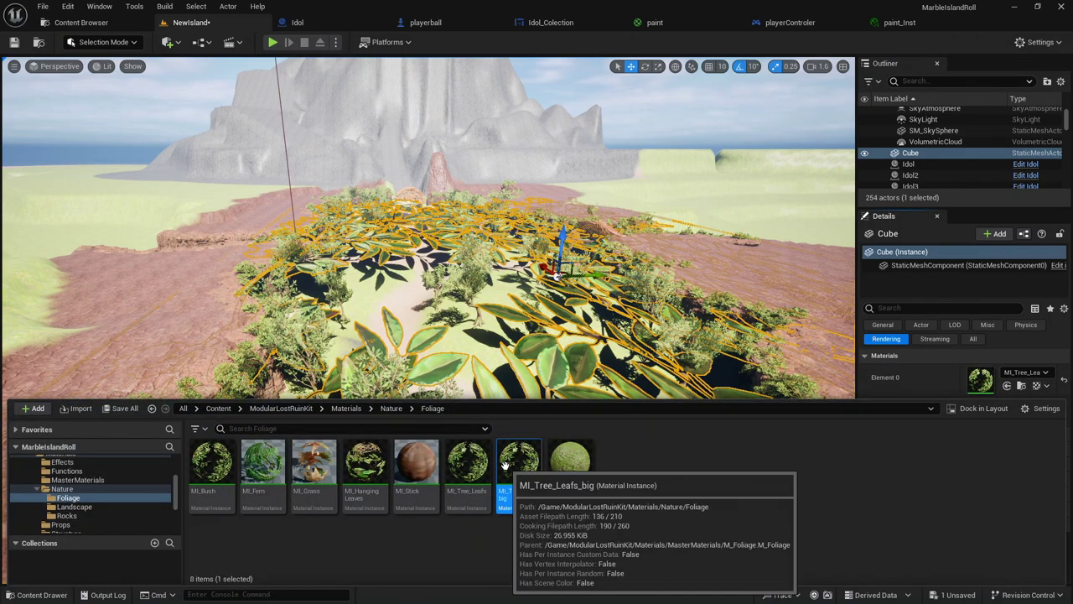
right_click(504, 464)
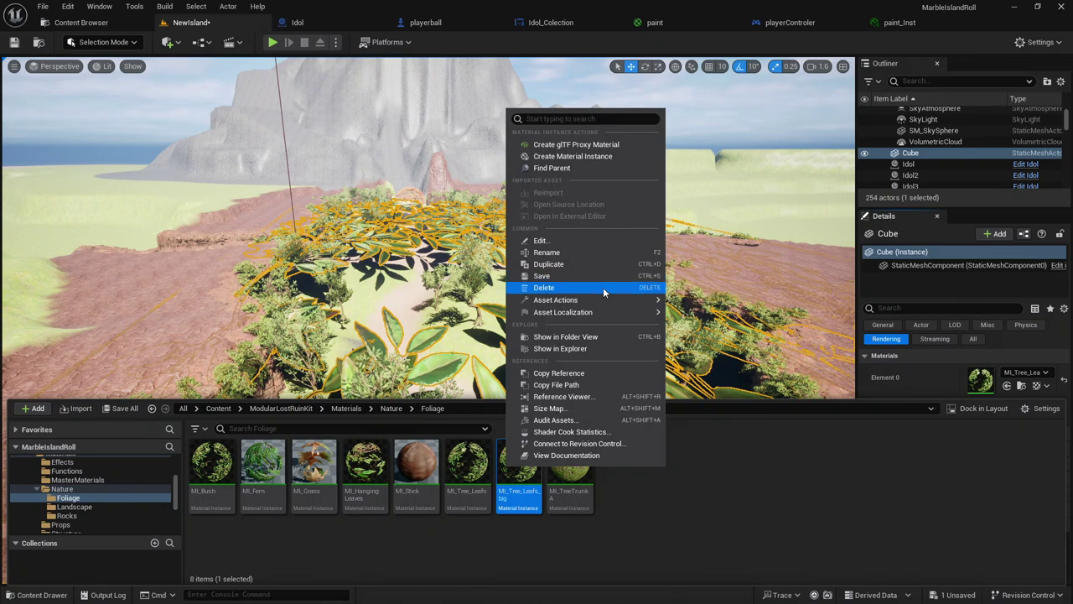
key(Escape)
double_click(520, 469)
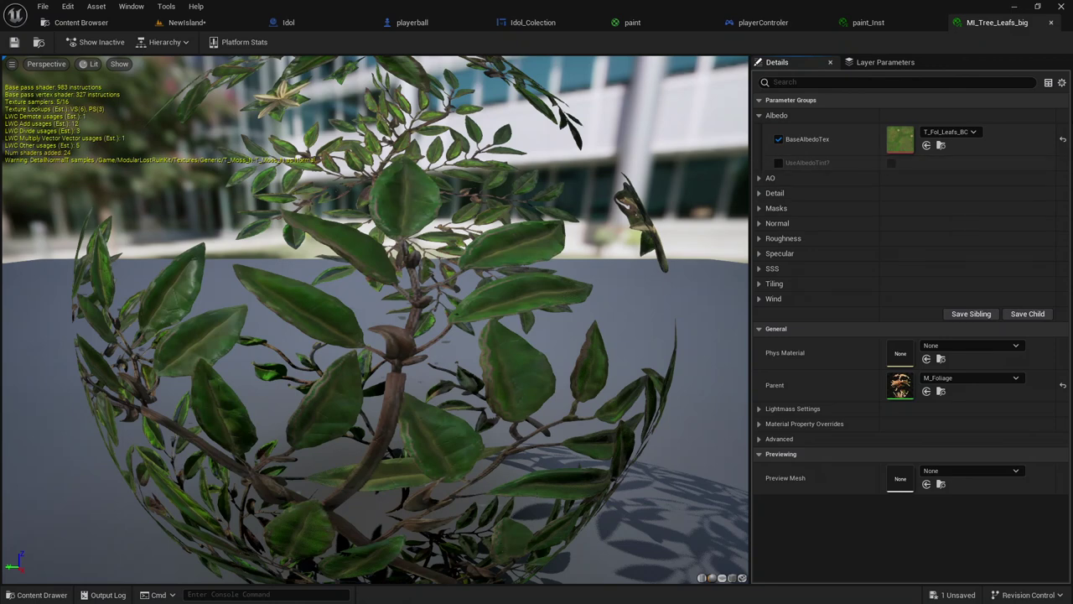
Glance at the layer parameters, return to parameter details, then switch to the NewIsland level.
click(910, 62)
click(775, 64)
click(186, 21)
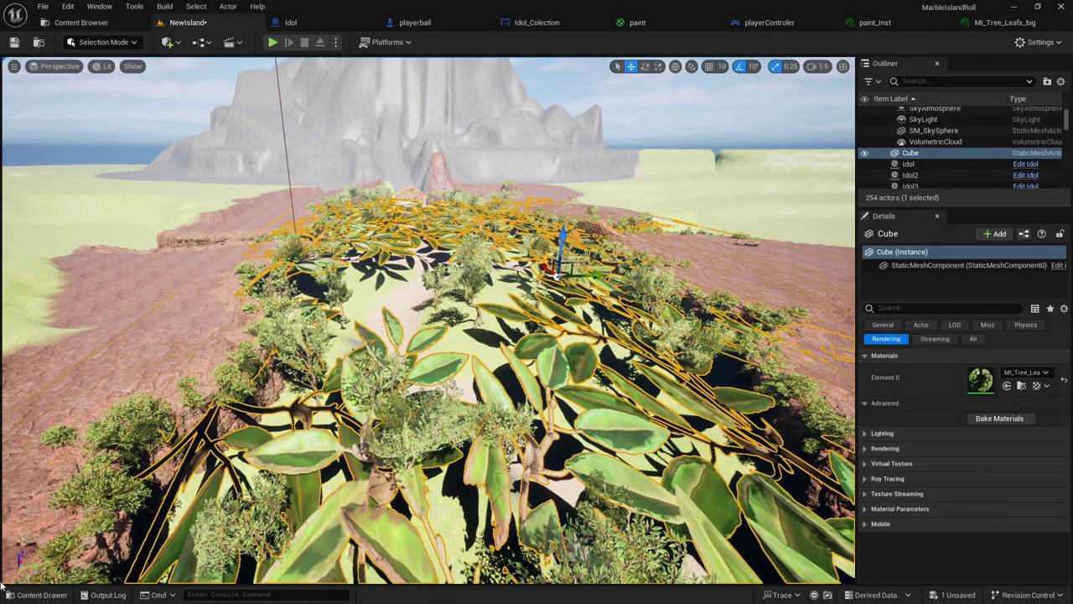
Select the Cube's StaticMeshComponent and bring the MI_Tree_Leafs_big material editor back up.
key(ctrl+space)
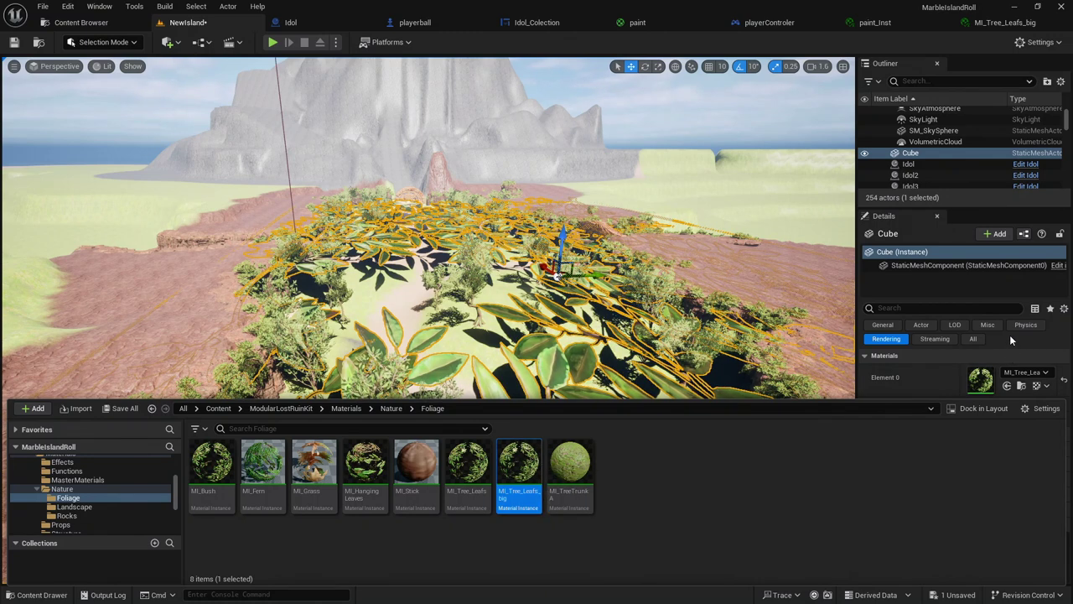
click(916, 267)
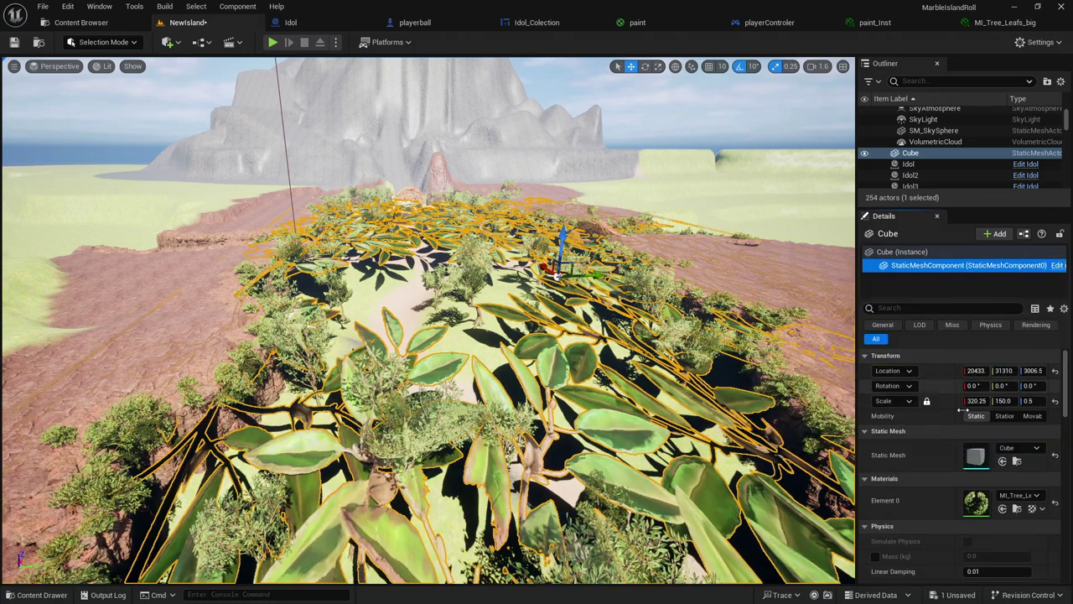
click(38, 595)
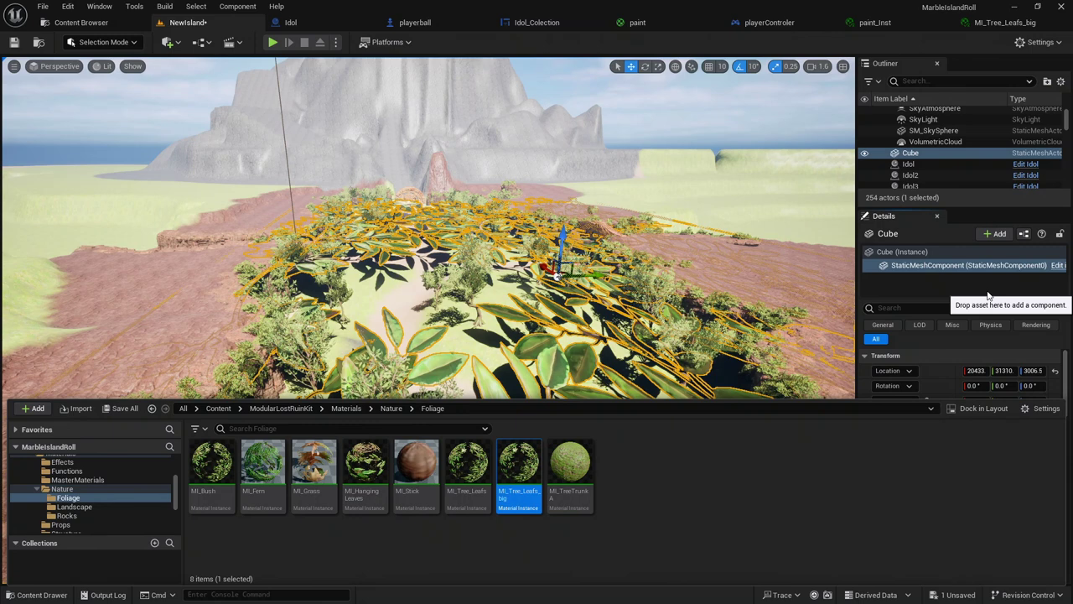
click(931, 265)
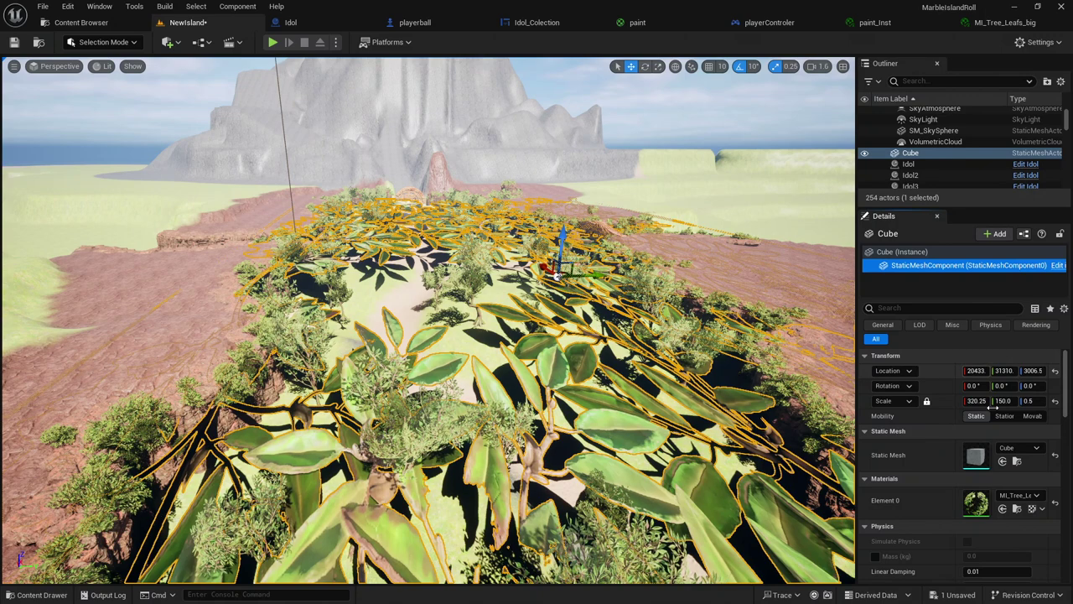
click(1003, 22)
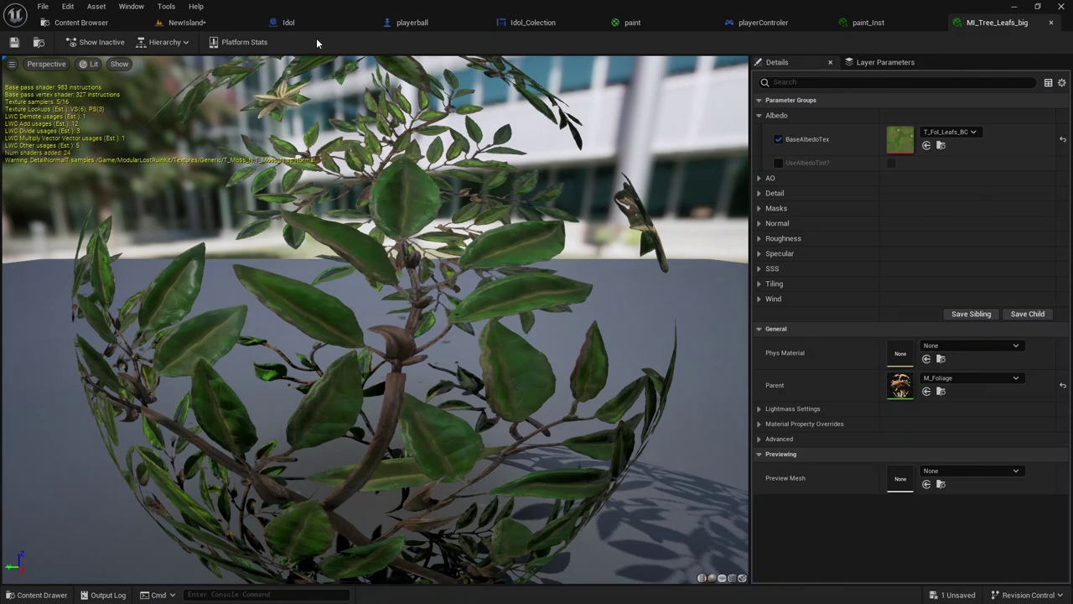
click(904, 20)
click(616, 20)
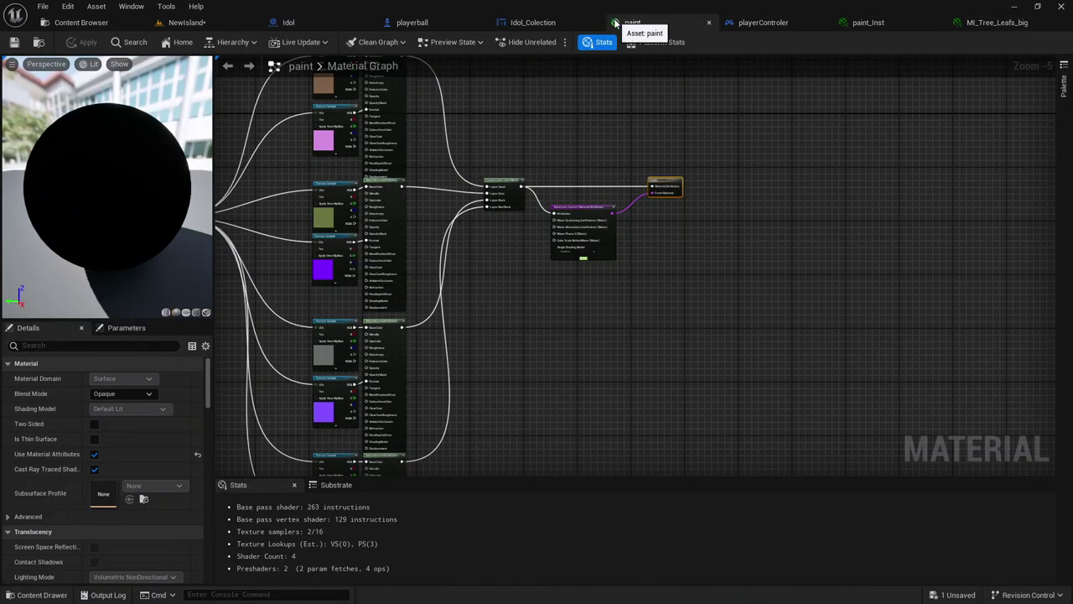
click(1009, 26)
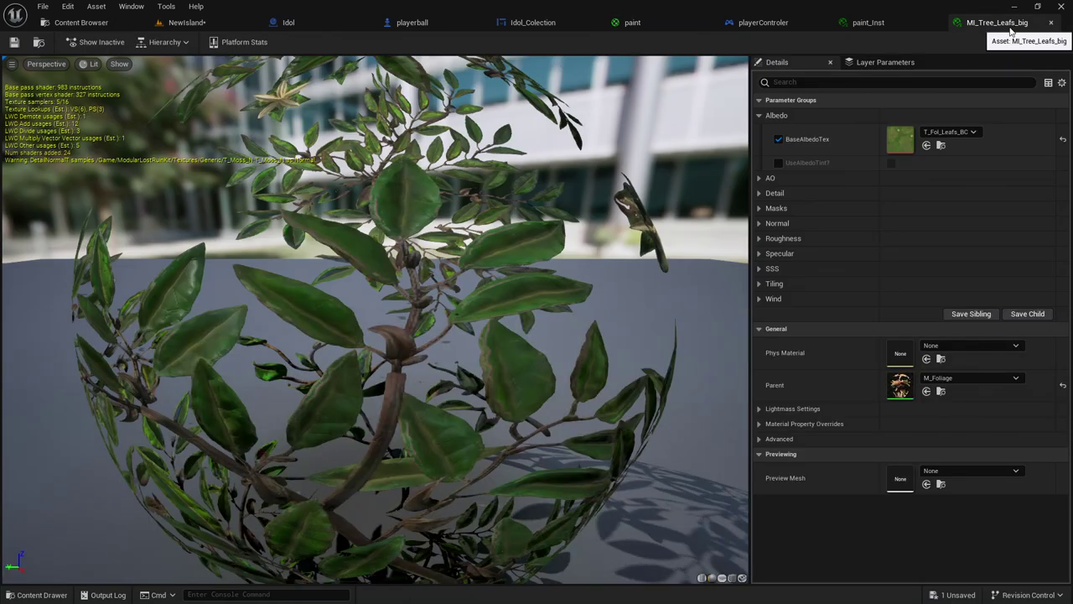
click(644, 23)
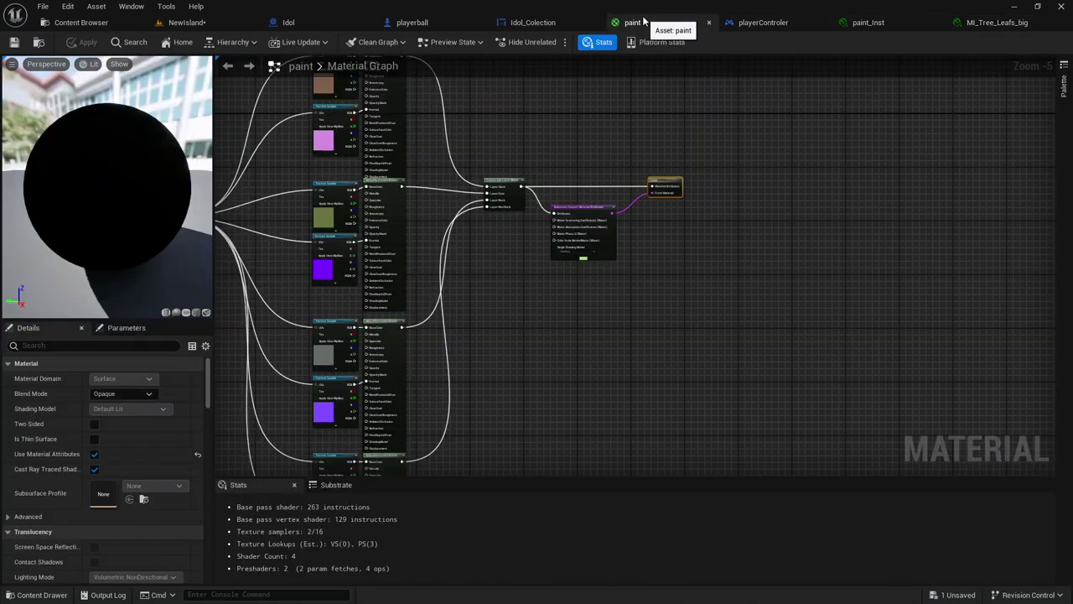
click(958, 27)
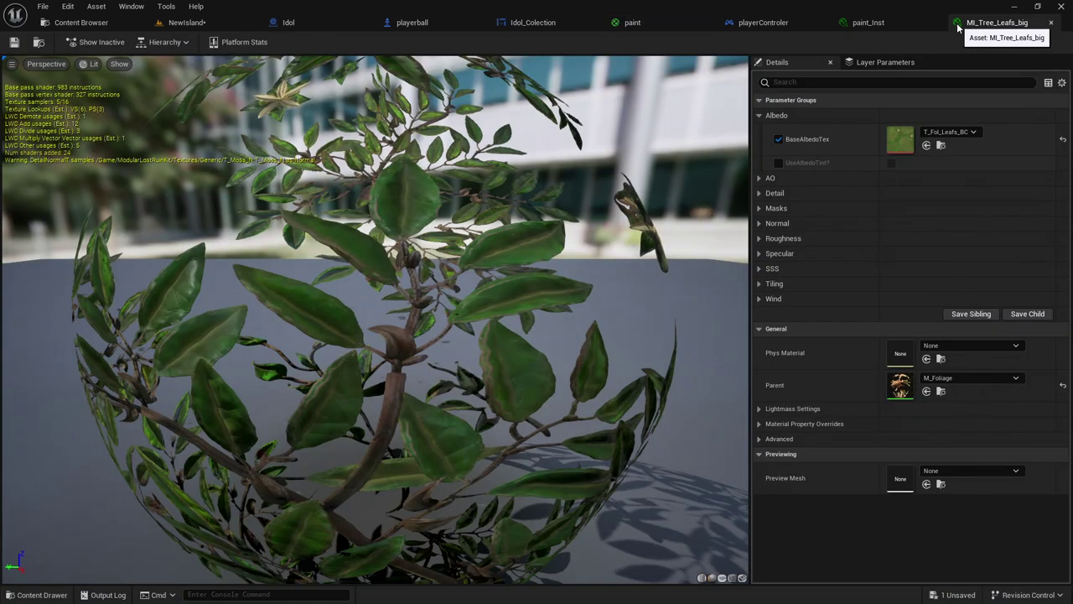
right_click(959, 28)
mouse_move(319, 310)
mouse_down()
mouse_move(297, 309)
mouse_move(304, 280)
mouse_move(324, 267)
mouse_up()
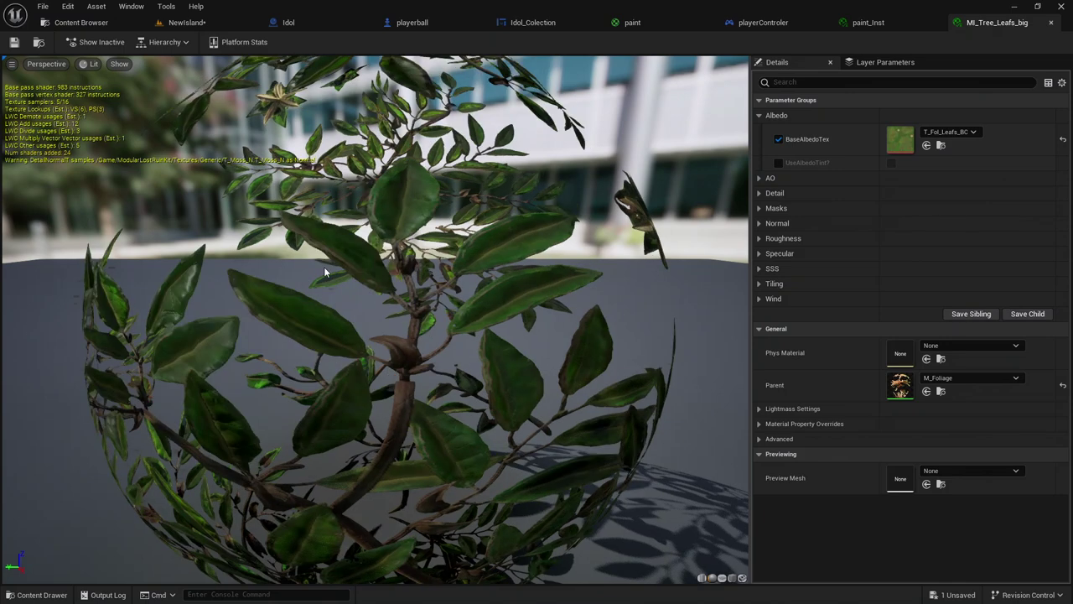
Locate MI_Tree_Leafs_big in the Foliage folder, look over its asset actions, then return to the paint graph.
click(39, 42)
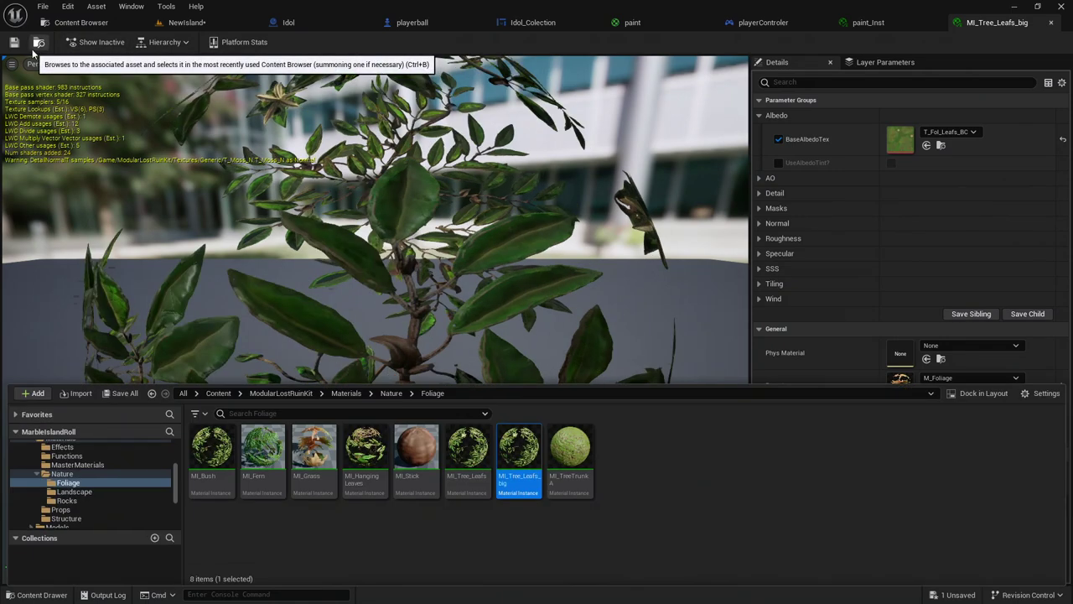
right_click(533, 444)
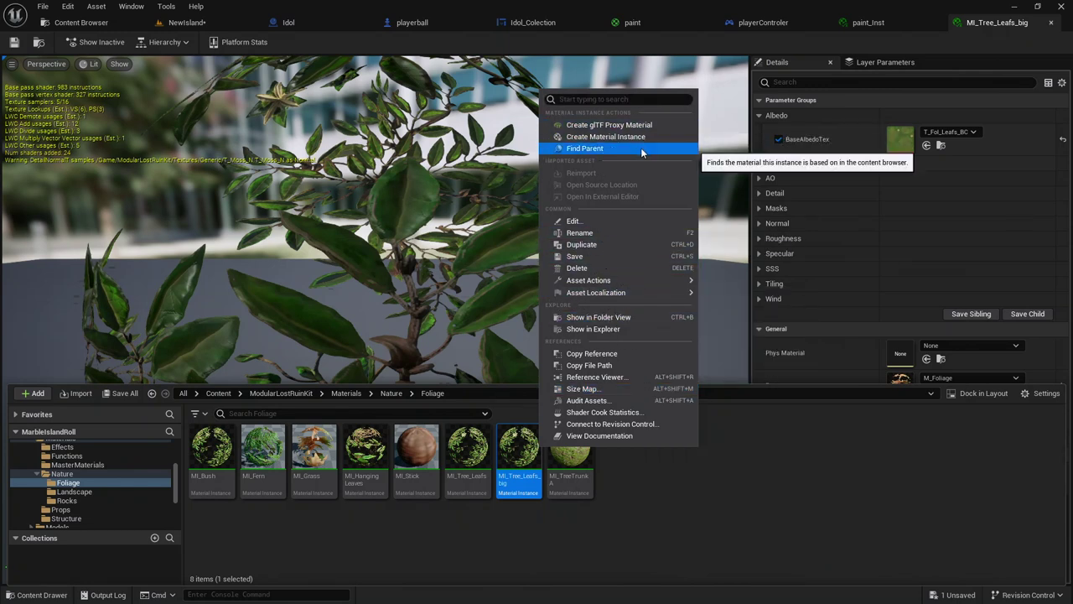
click(621, 220)
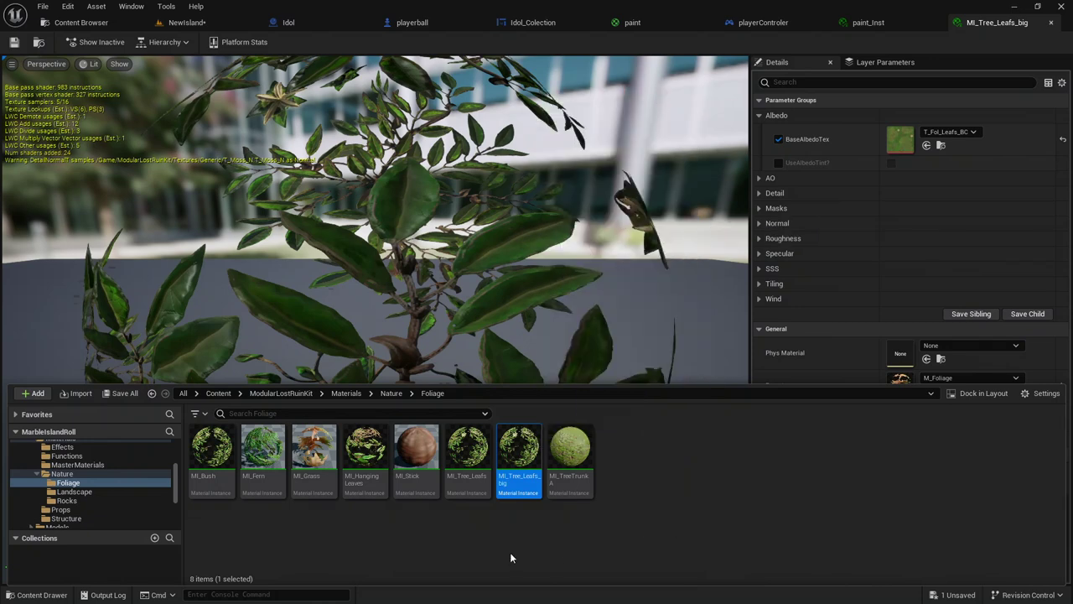
right_click(523, 453)
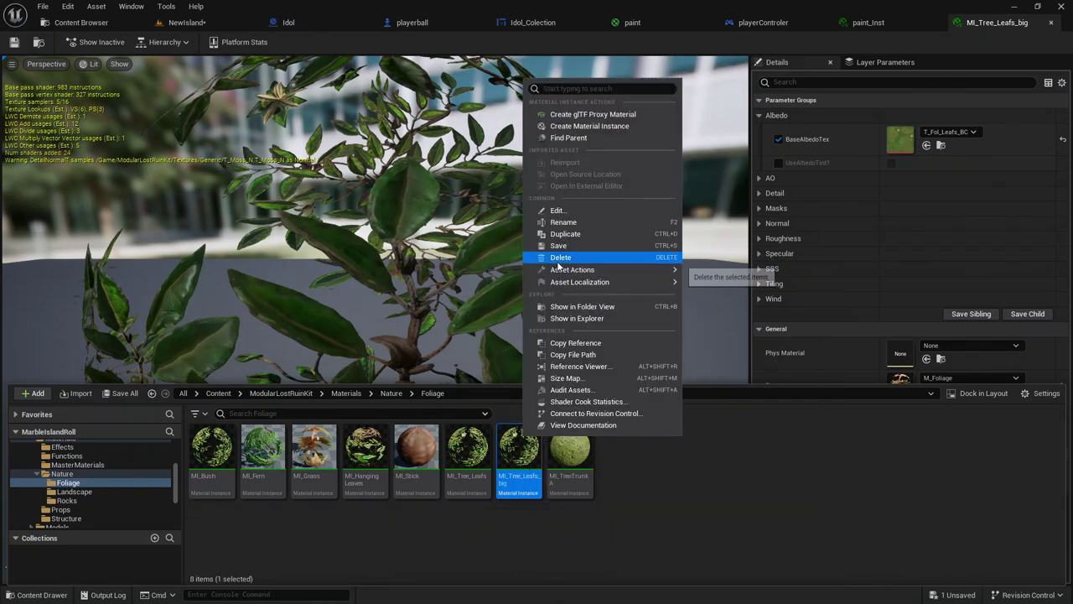
mouse_move(612, 271)
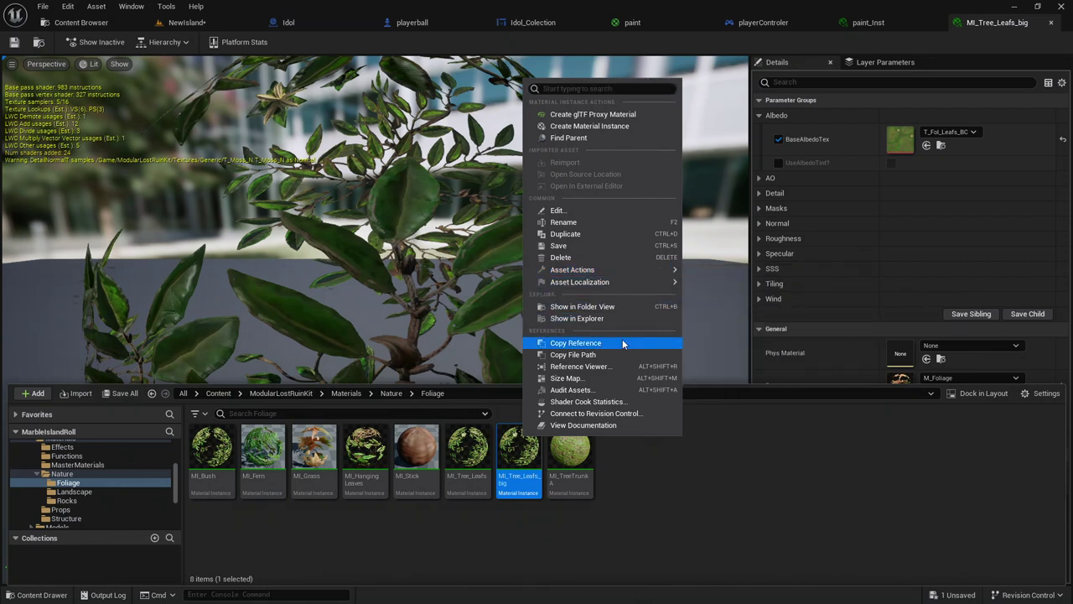
click(689, 534)
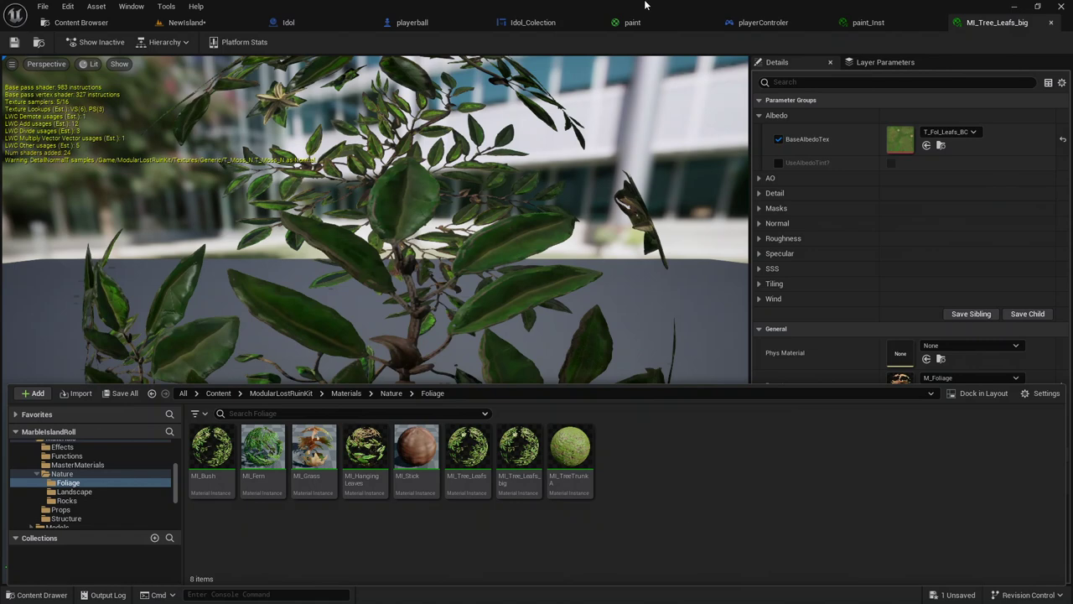
click(633, 22)
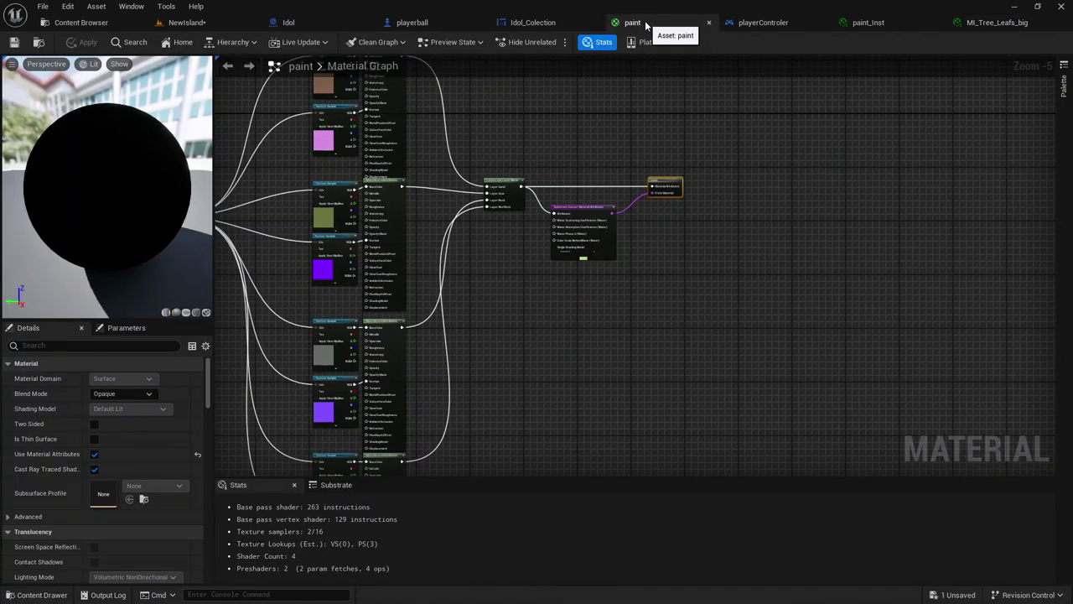
Frame the whole paint node network and dock the MI_Tree_Leafs_big tab right after paint.
right_drag(606, 122, 850, 177)
scroll(850, 177, down, 1)
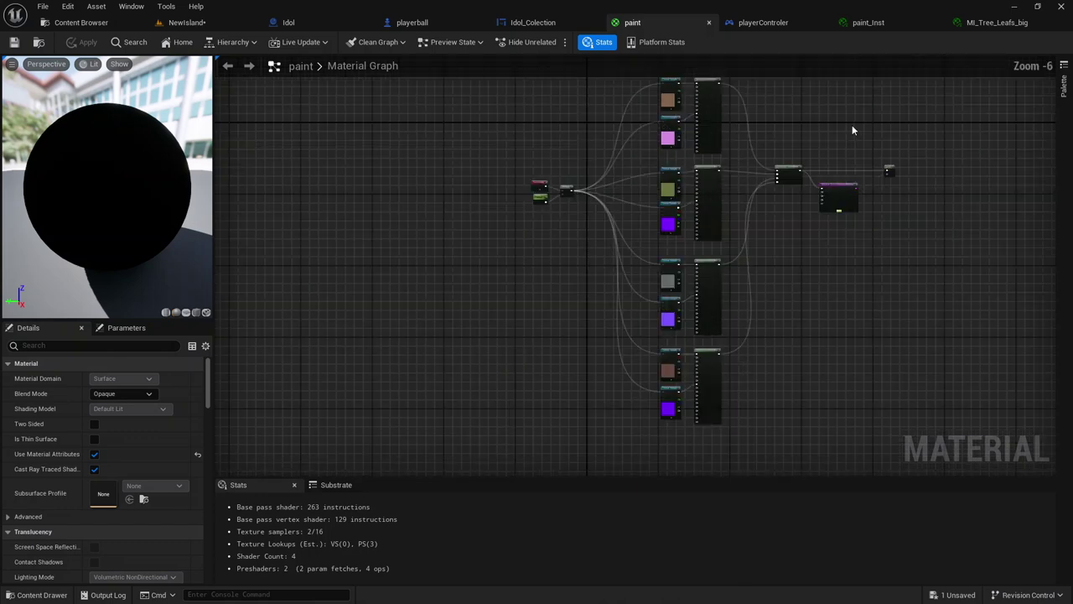
click(977, 23)
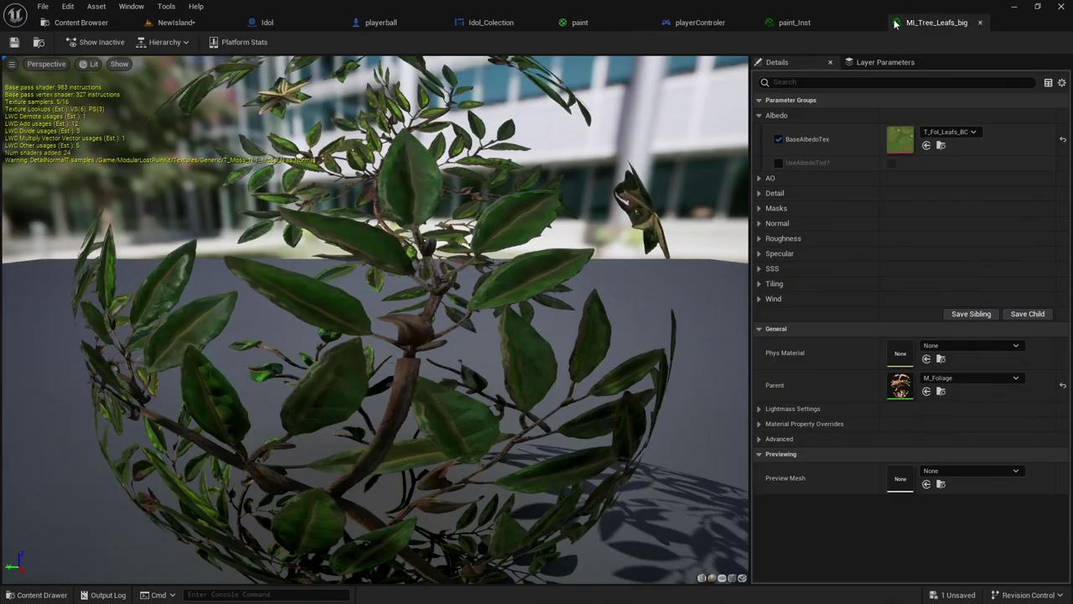
drag(895, 23, 708, 28)
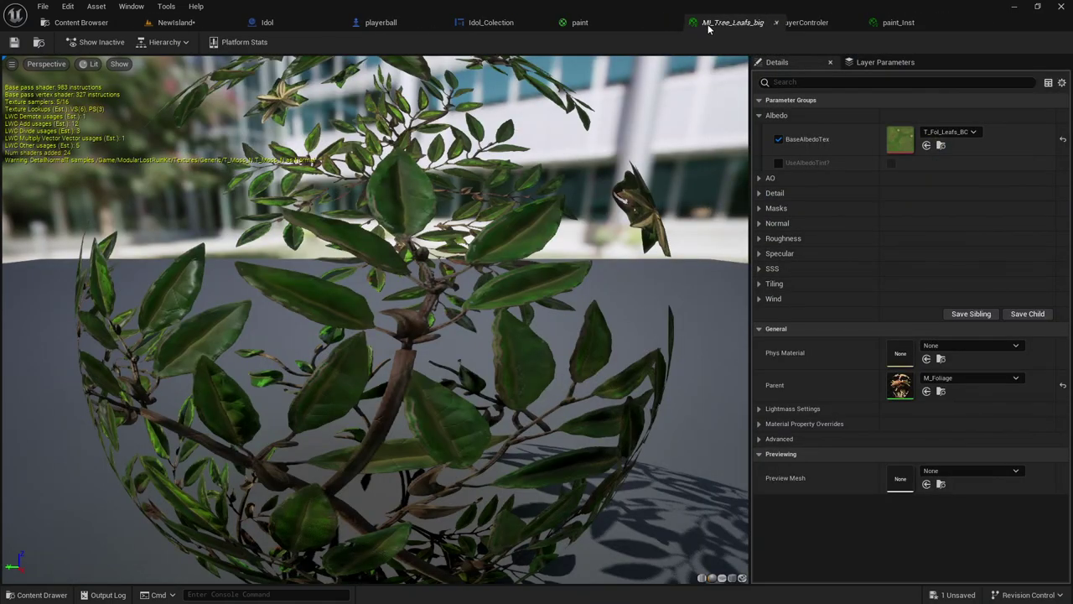
Compare the paint graph with the leaf material instance, ending on MI_Tree_Leafs_big.
click(651, 23)
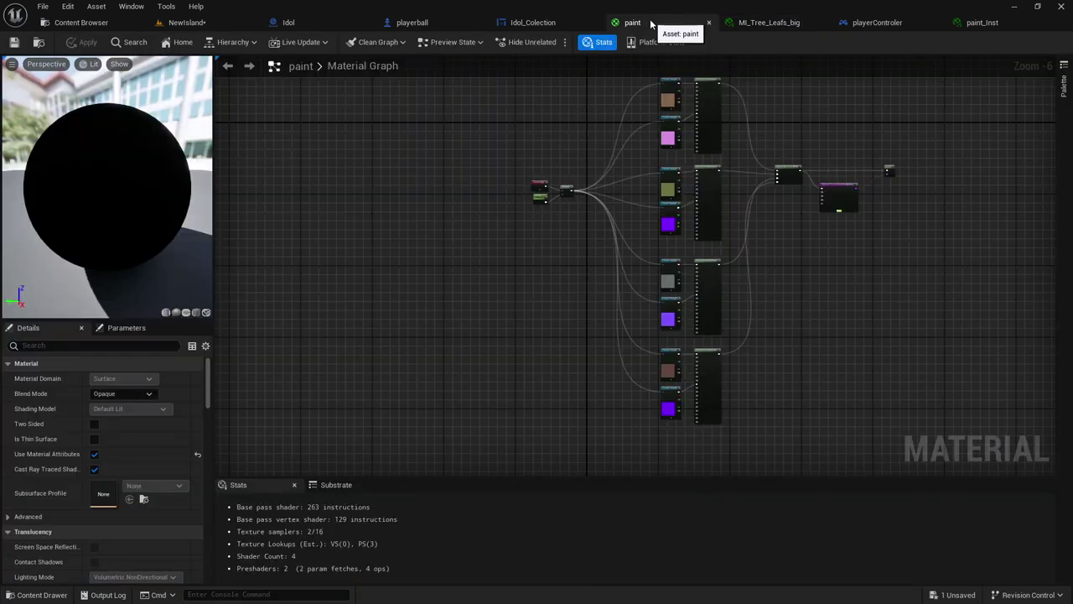
click(745, 24)
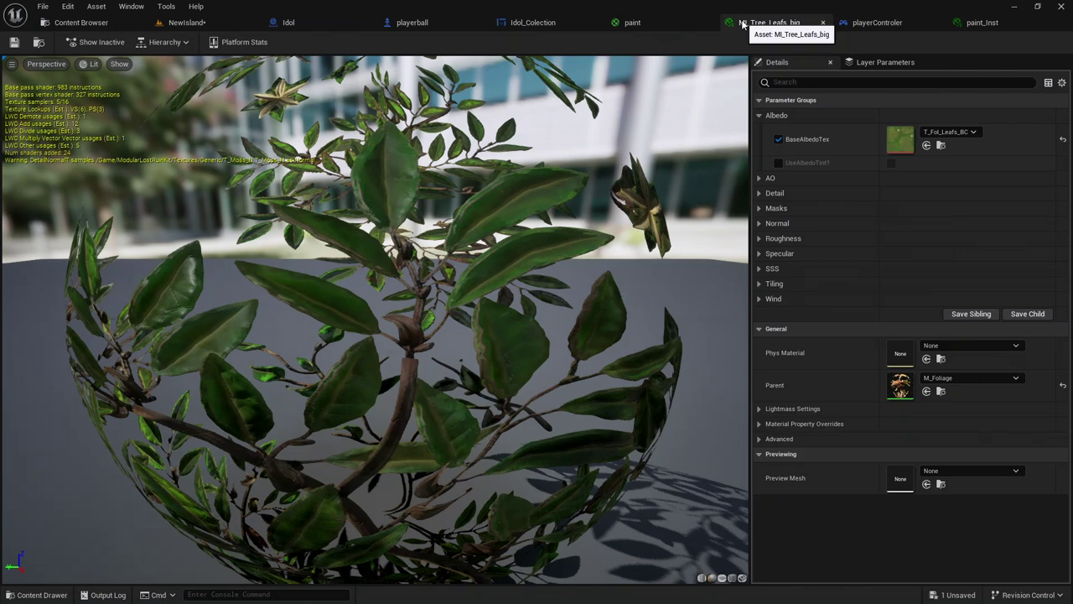
click(643, 23)
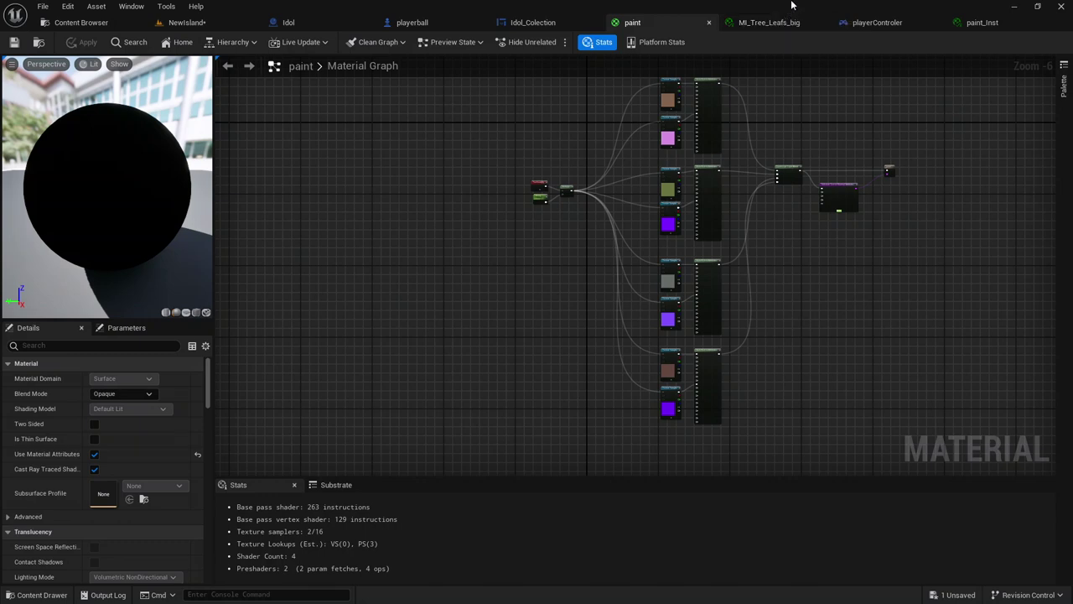
click(771, 22)
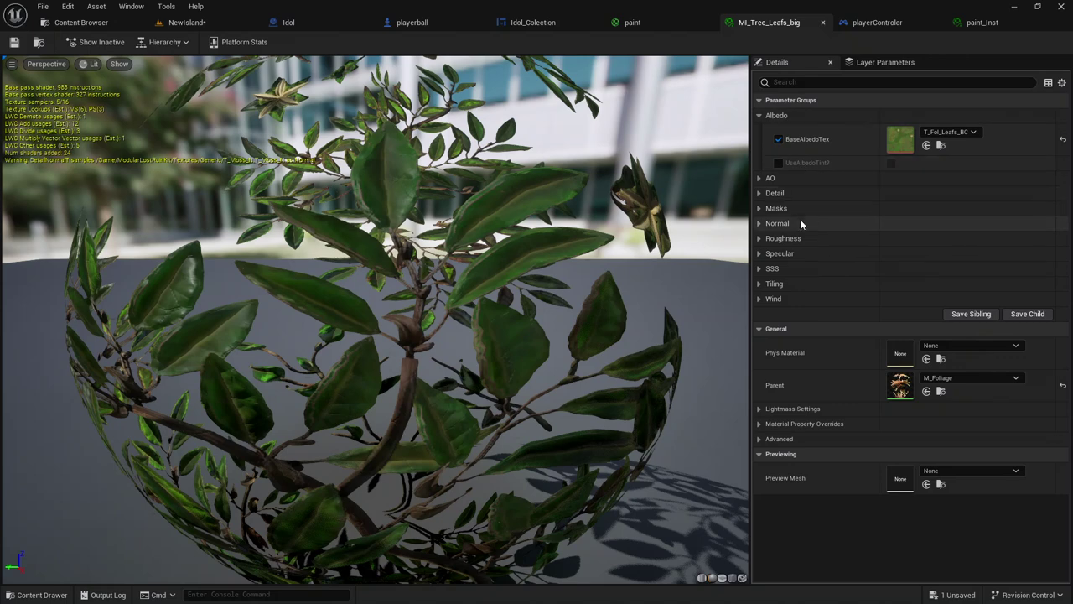
Keep T_Fol_Leafs_BC as BaseAlbedoTex, enable MainTiling at 1.0, and save MI_Tree_Leafs_big.
click(939, 133)
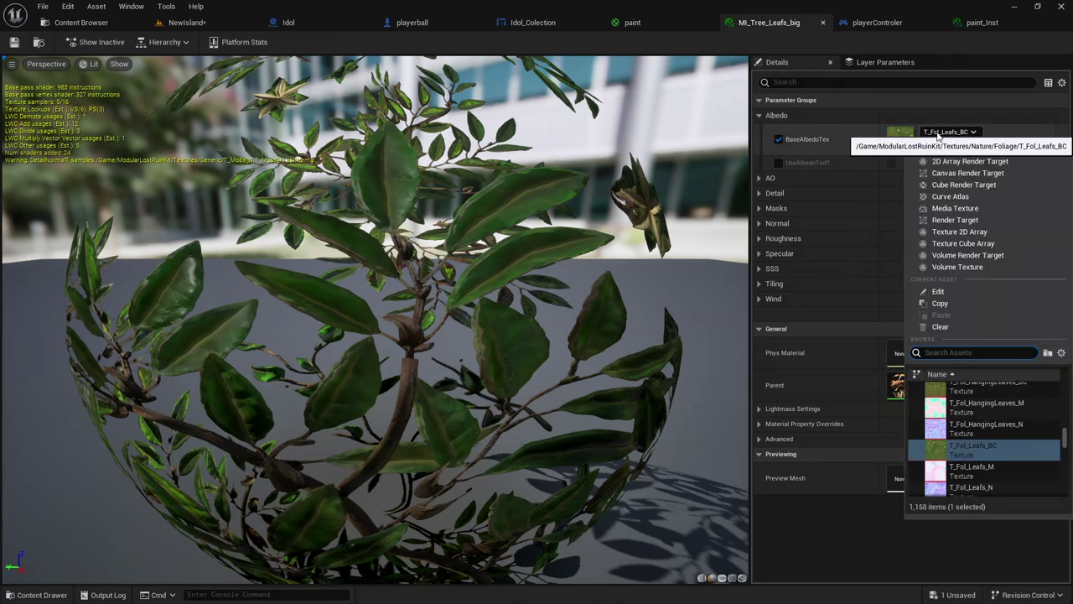
click(817, 190)
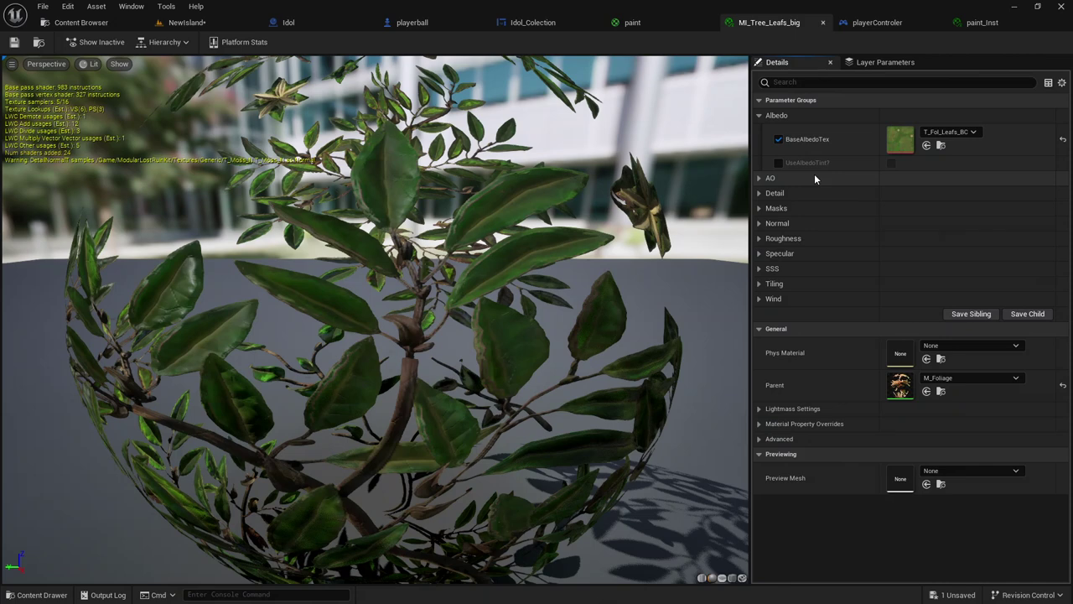
click(759, 284)
click(779, 299)
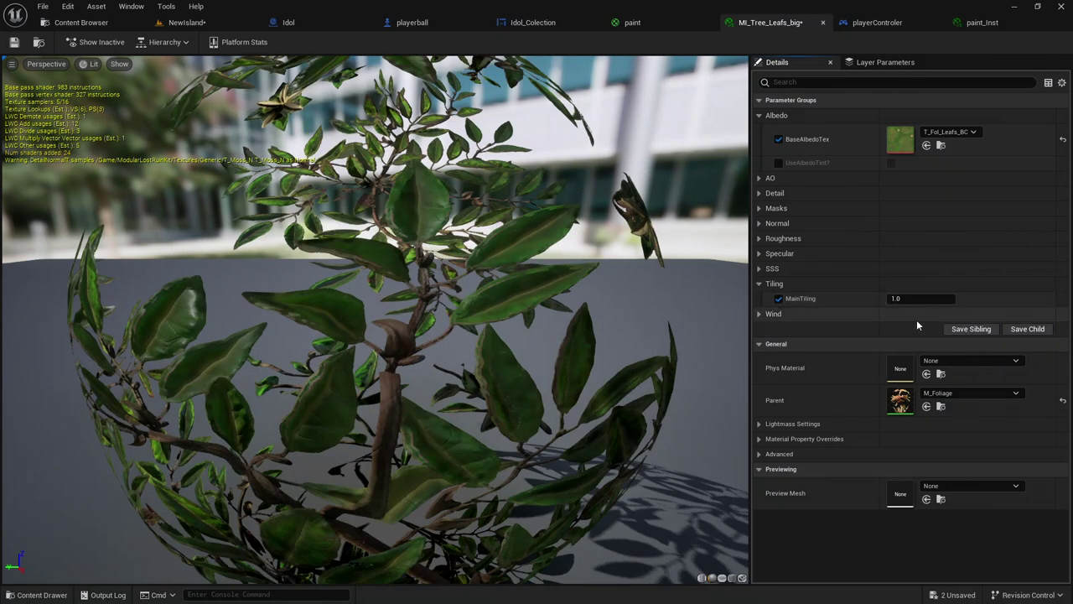
key(ctrl+s)
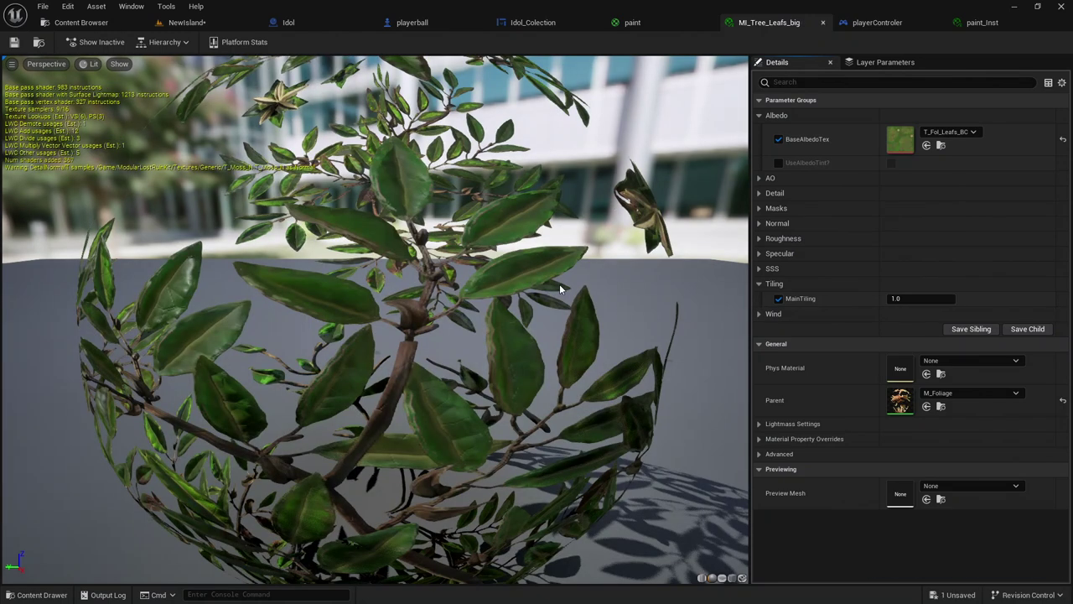
Back in MI_Tree_Leafs_big, browse to the asset and toggle Show Inactive to reveal AlbedoTint and DetailTiling.
click(235, 30)
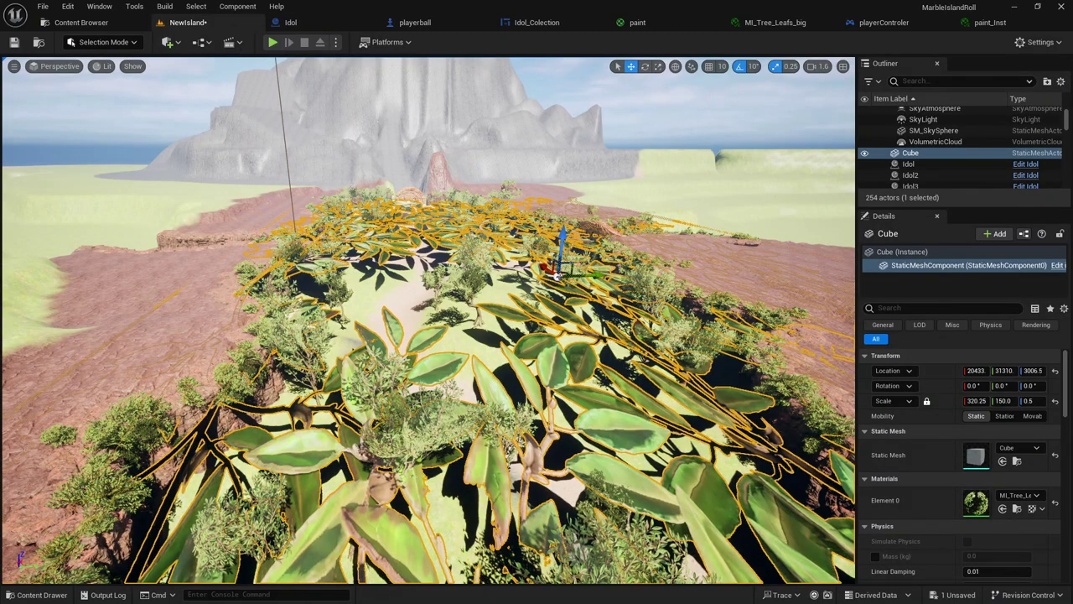
click(785, 25)
right_click(785, 25)
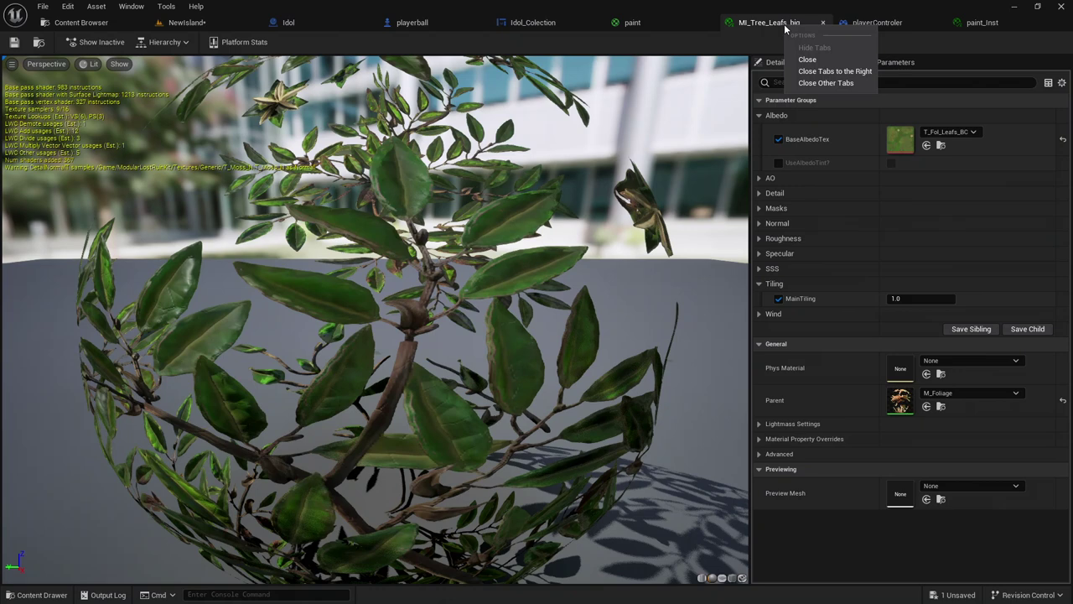
click(749, 48)
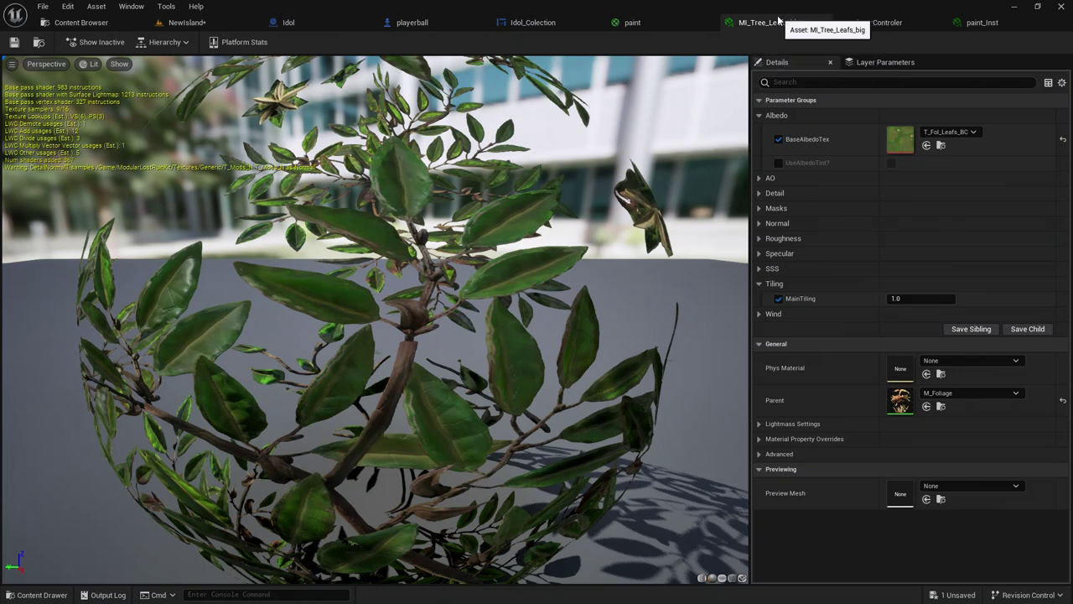
click(49, 46)
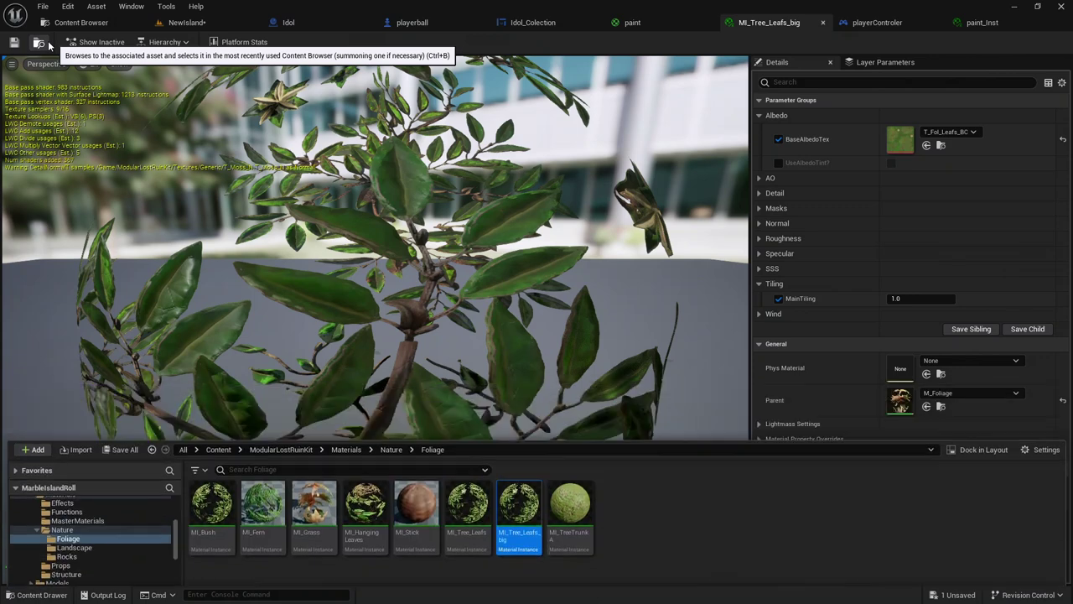
click(76, 77)
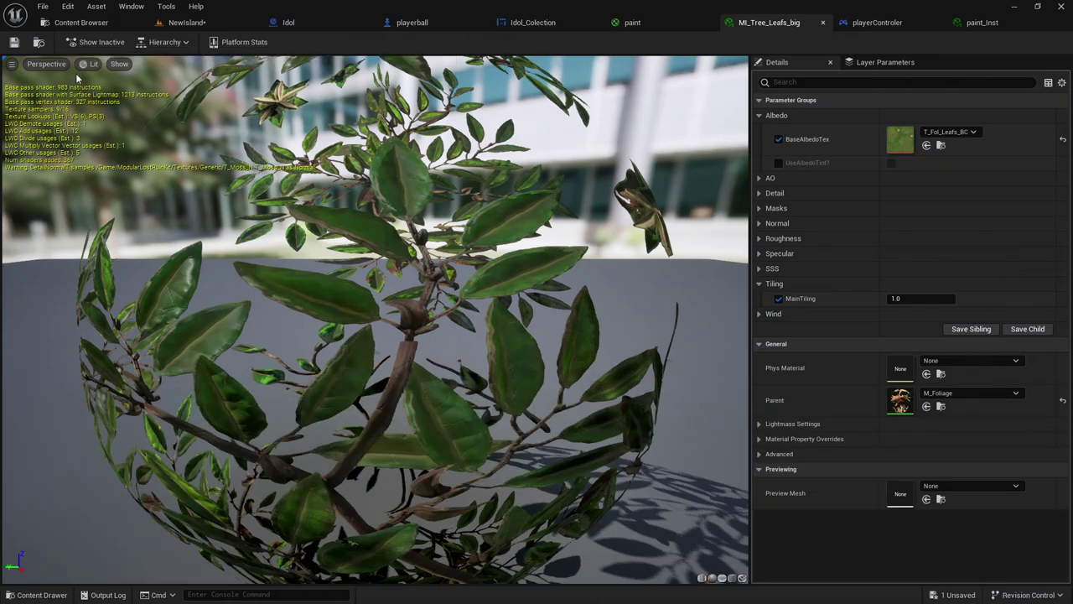
click(120, 42)
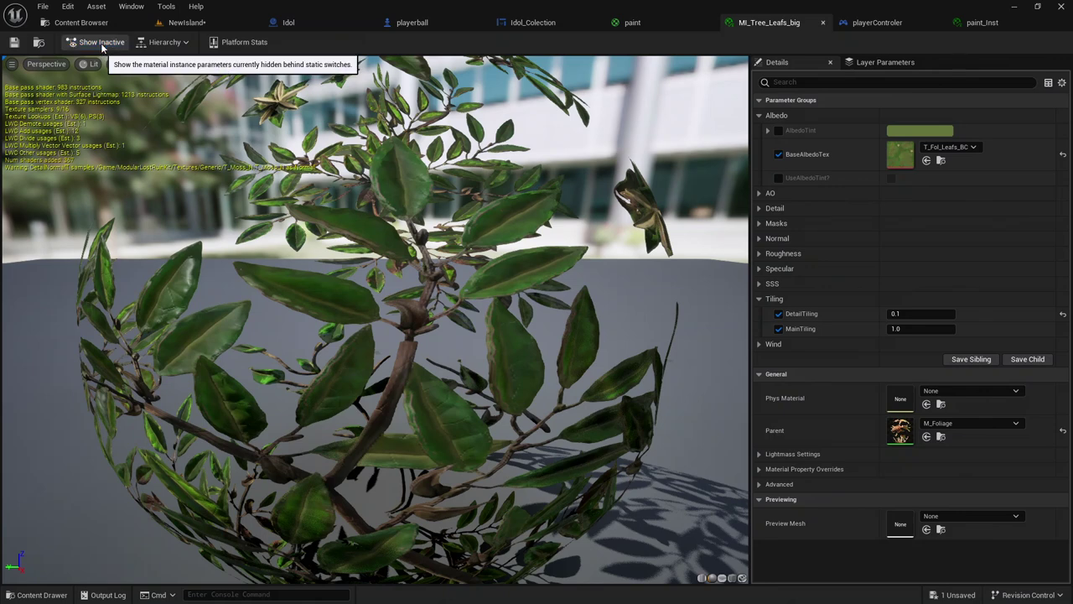
click(101, 43)
click(101, 43)
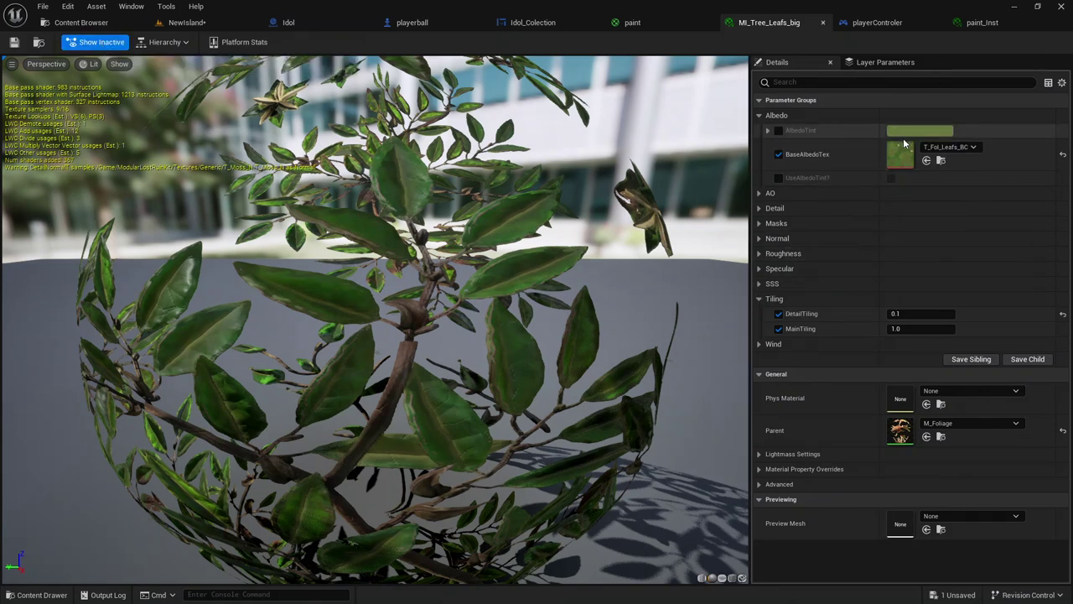
click(942, 161)
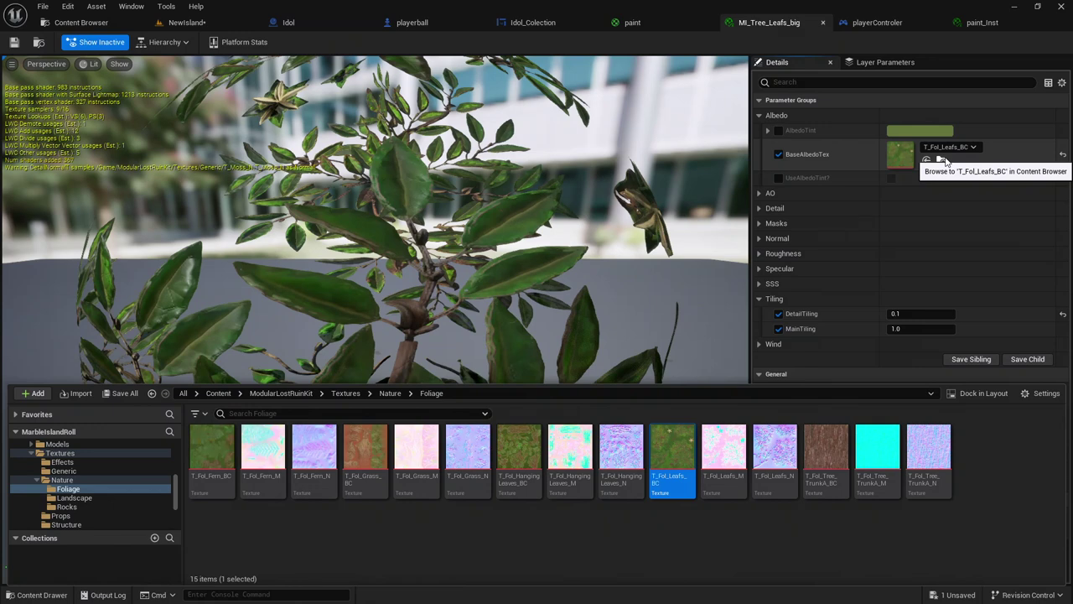
click(980, 165)
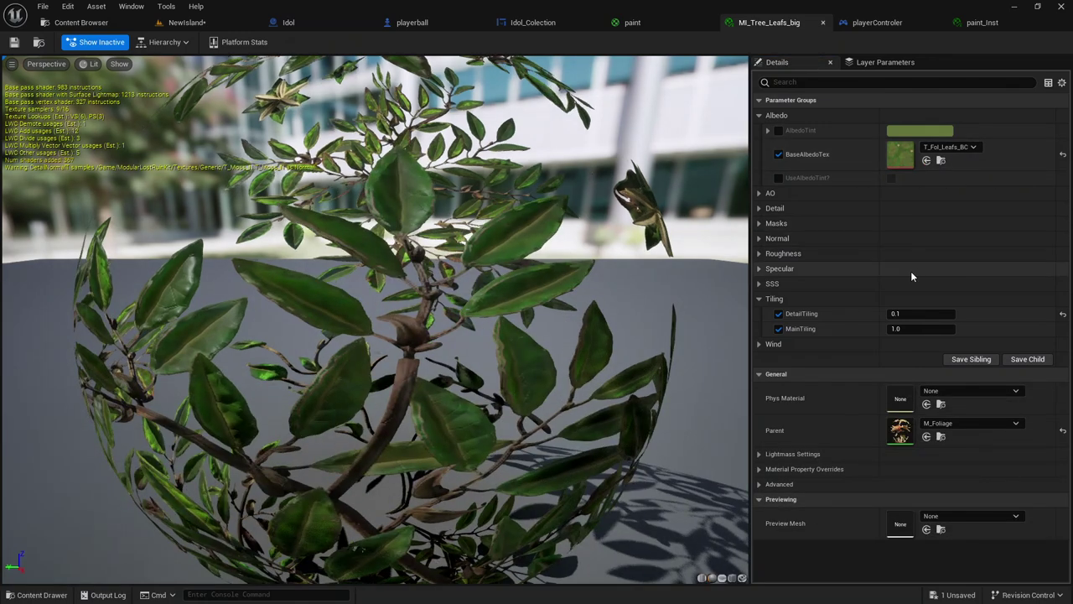
click(790, 499)
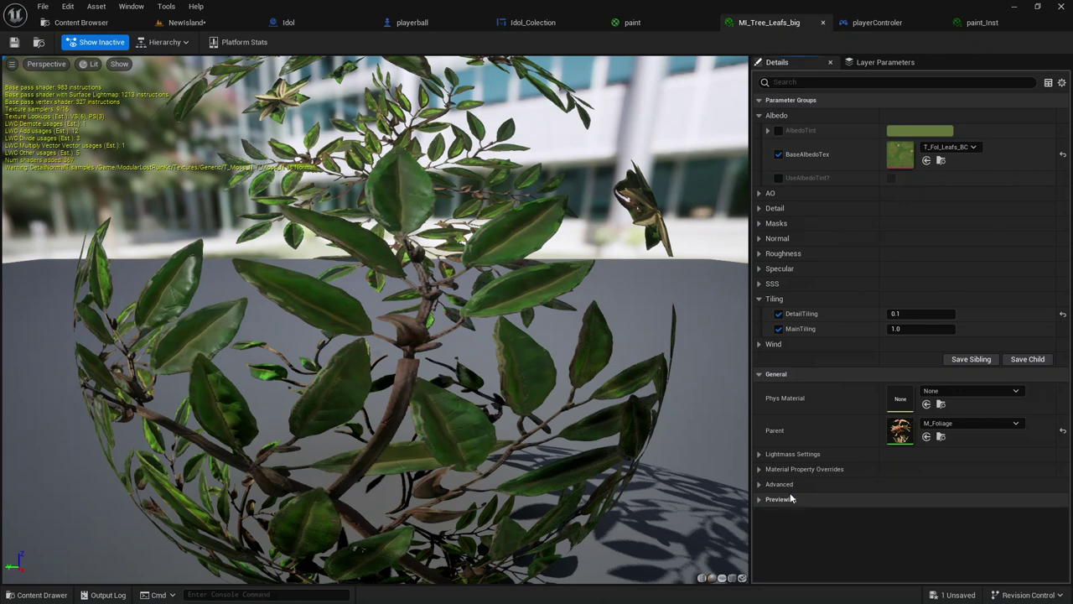
click(791, 499)
click(792, 485)
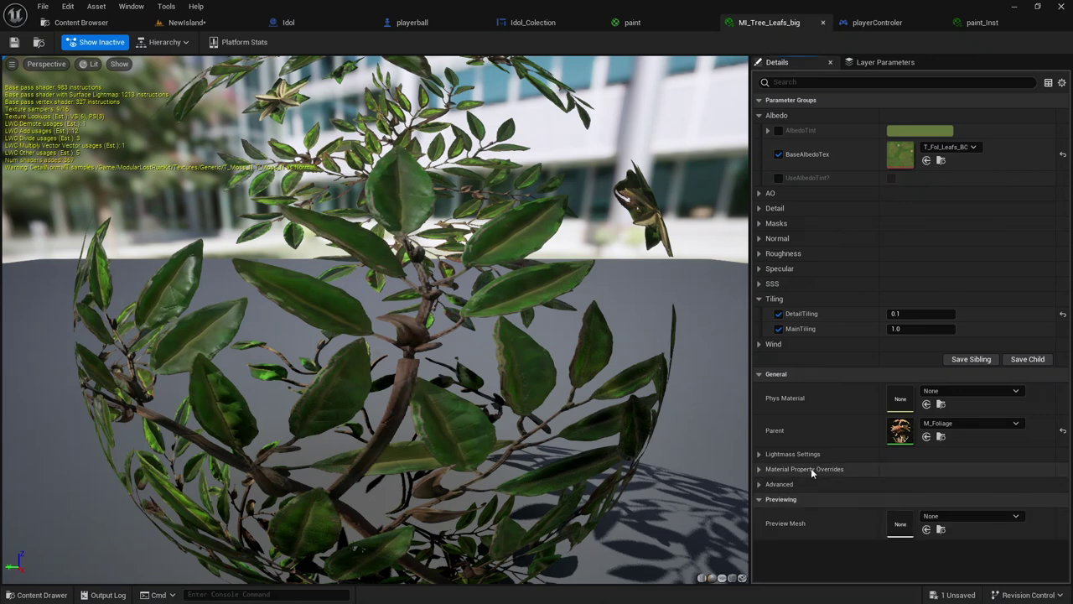
click(810, 470)
click(810, 468)
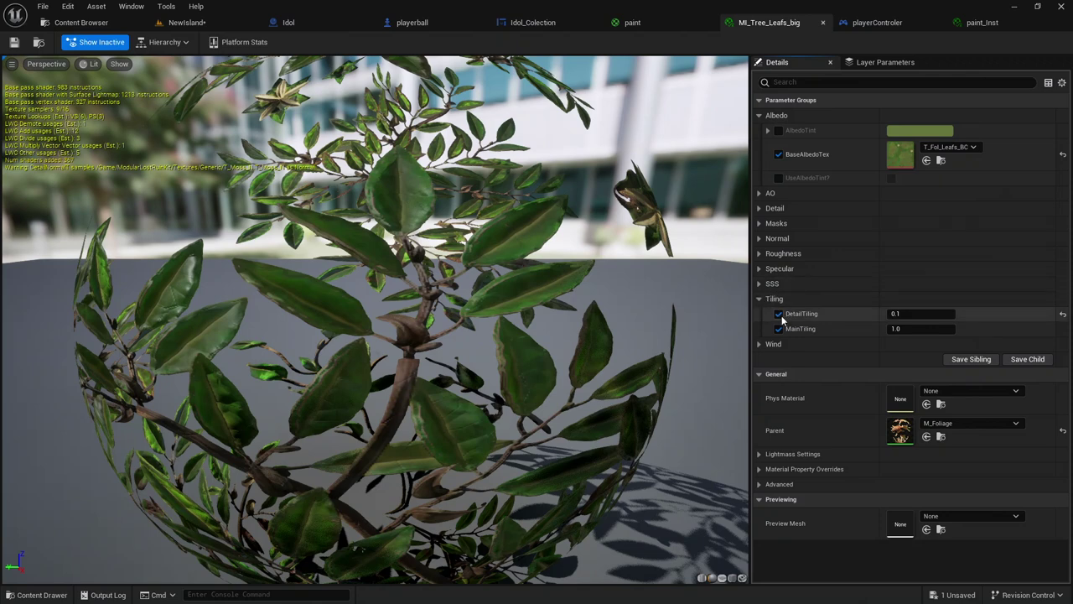
click(761, 300)
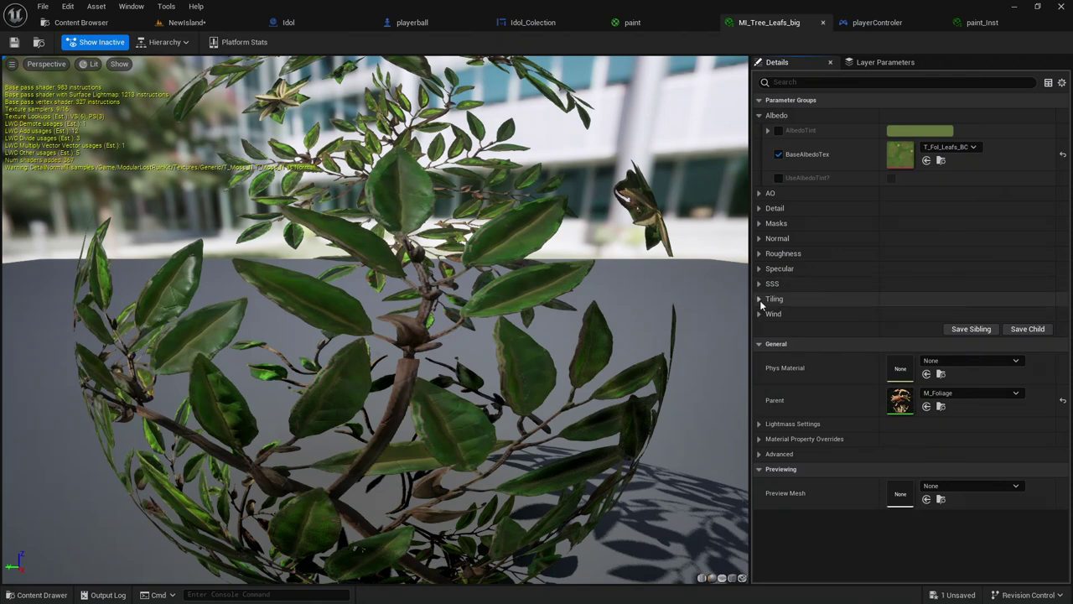
click(760, 299)
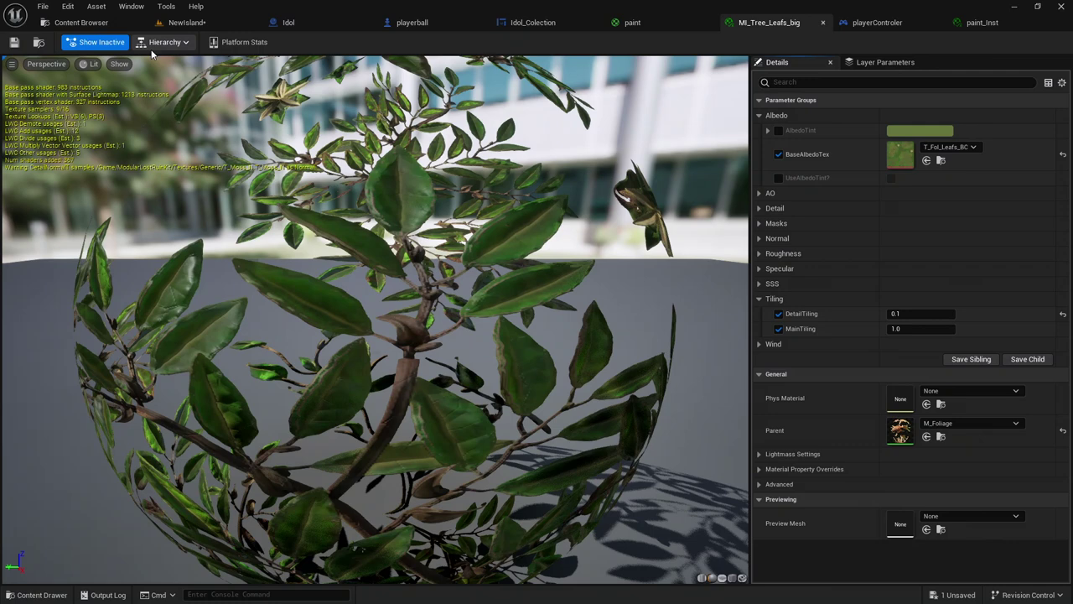
Show the paint Material Graph with its 263 base pass instruction stats.
click(627, 23)
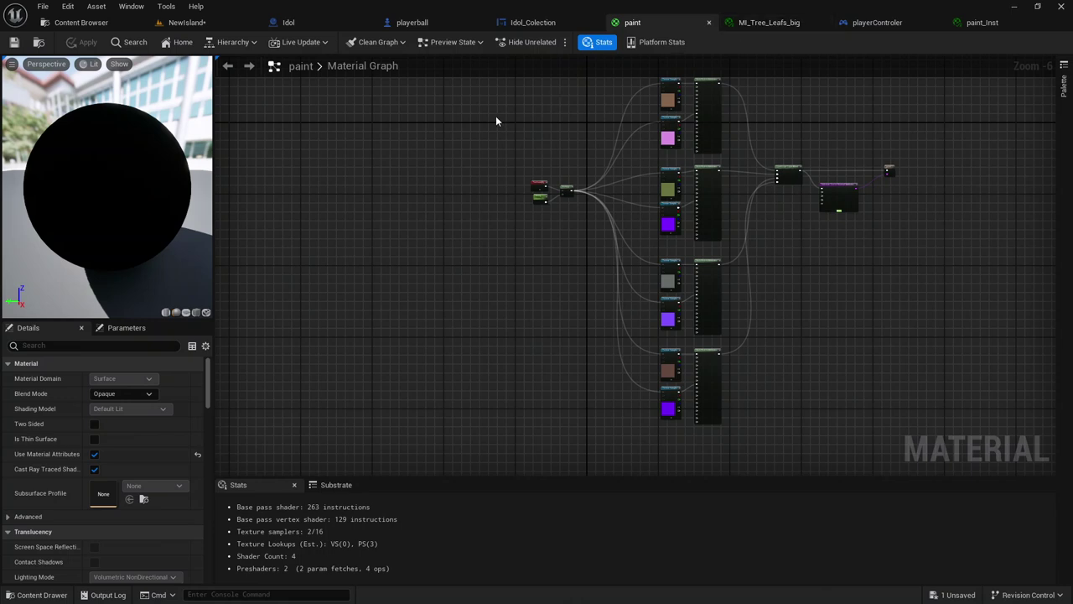
click(755, 31)
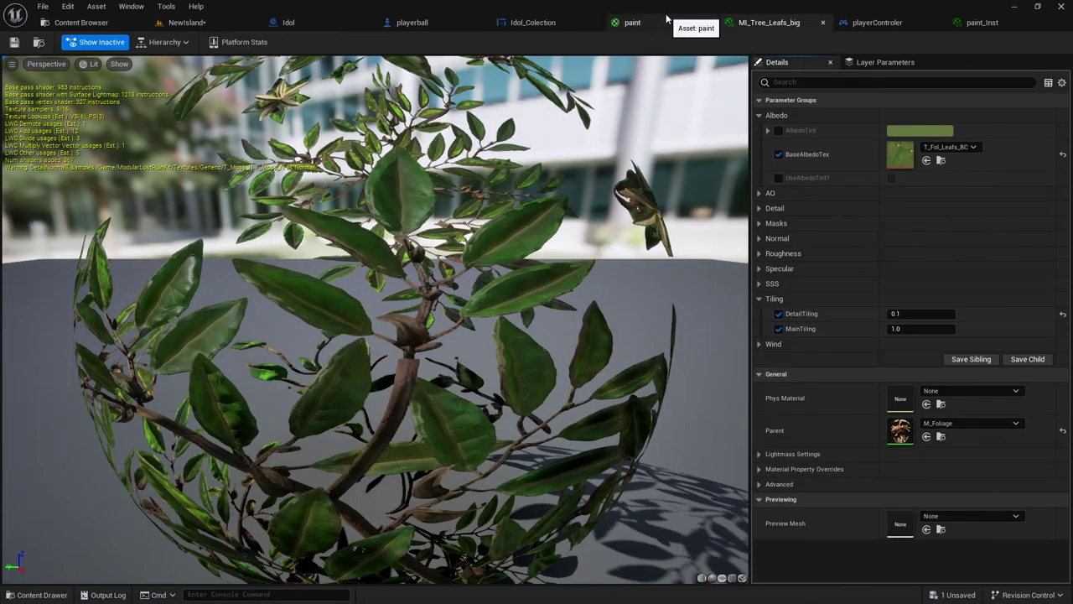
click(666, 18)
click(755, 23)
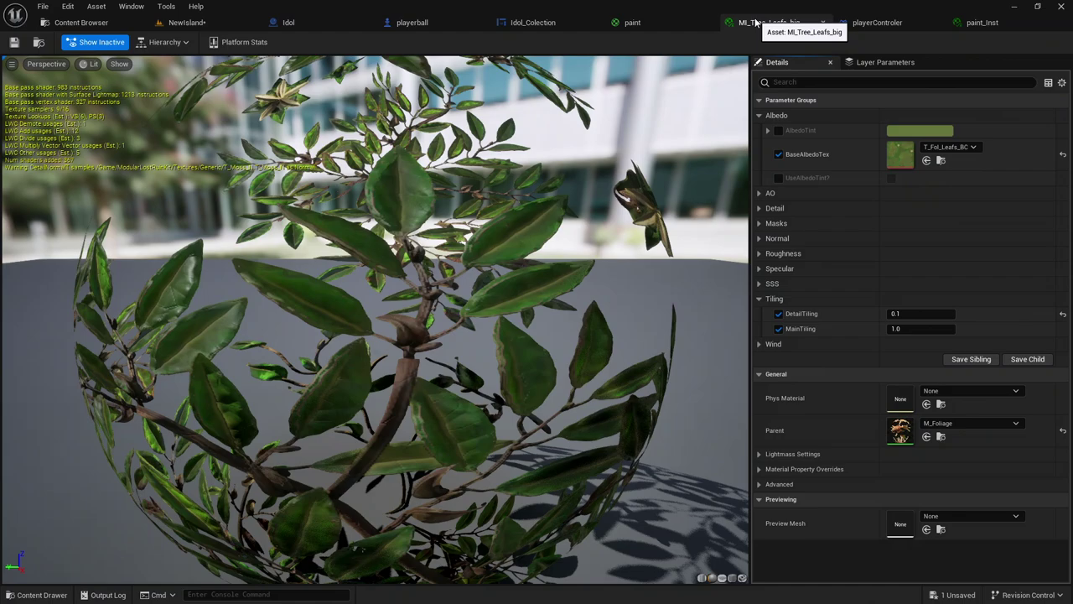
drag(495, 458, 436, 458)
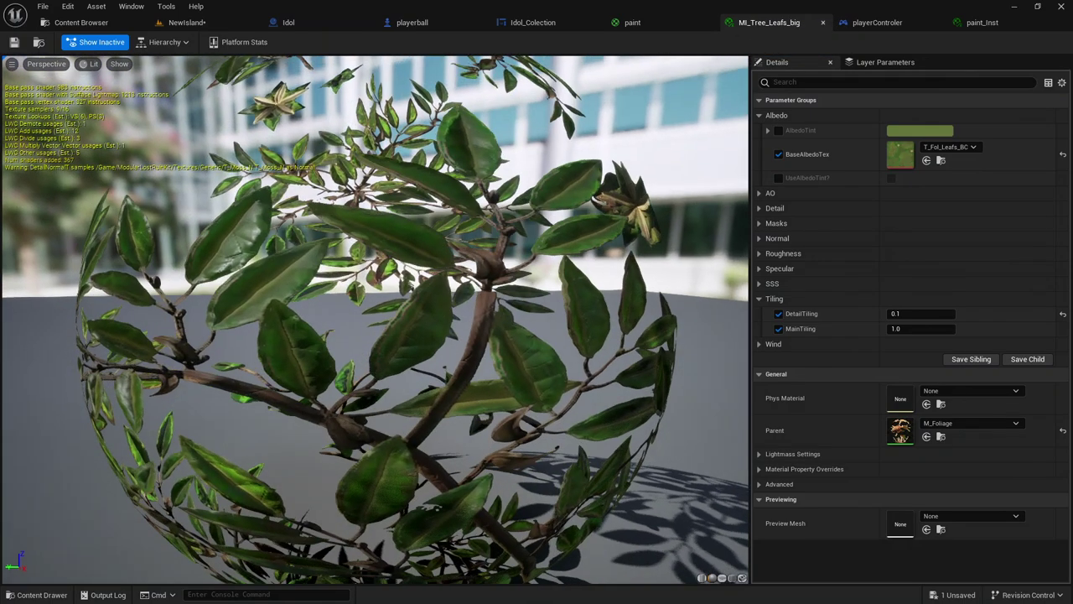
drag(477, 429, 385, 429)
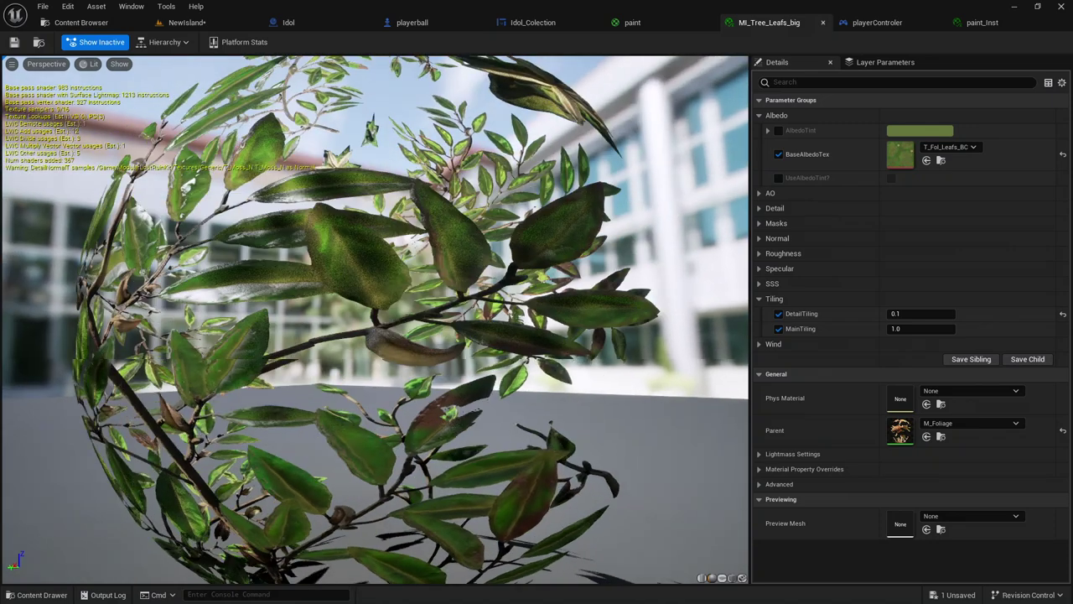
scroll(478, 429, down, 5)
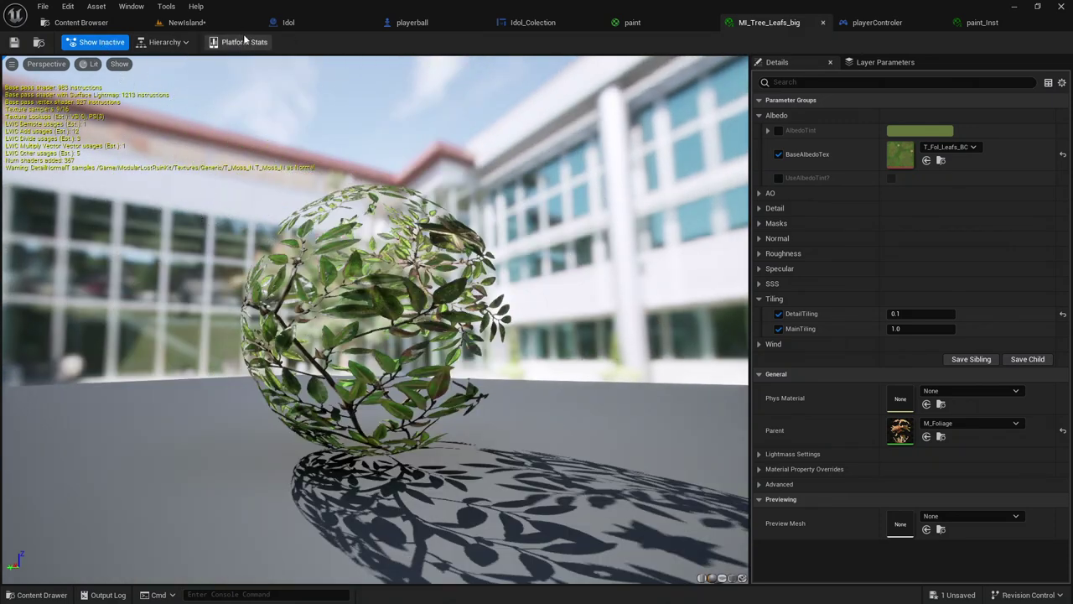
click(899, 64)
click(776, 62)
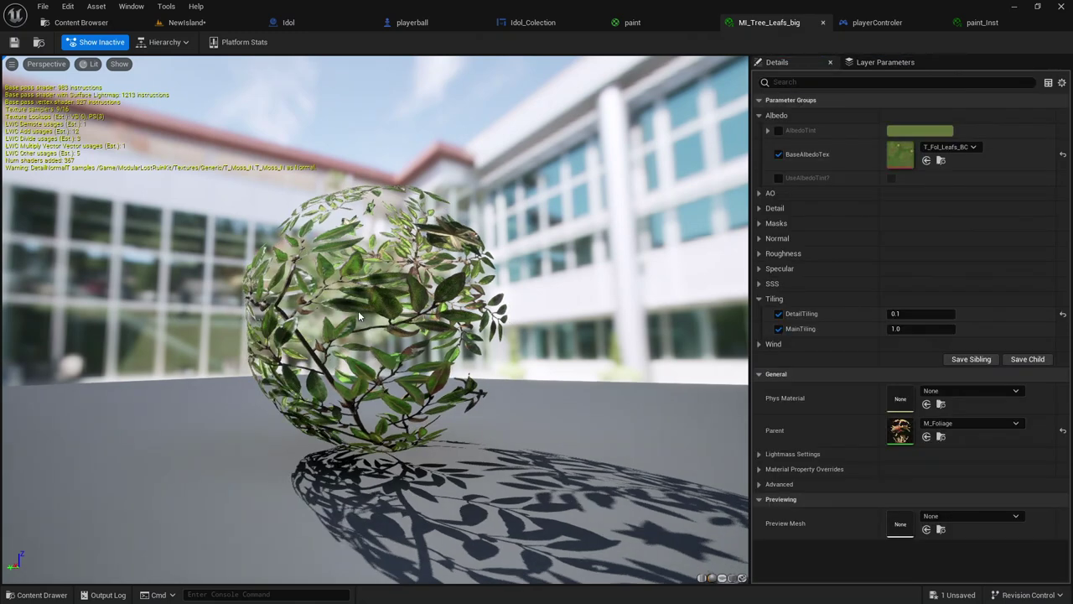
click(837, 210)
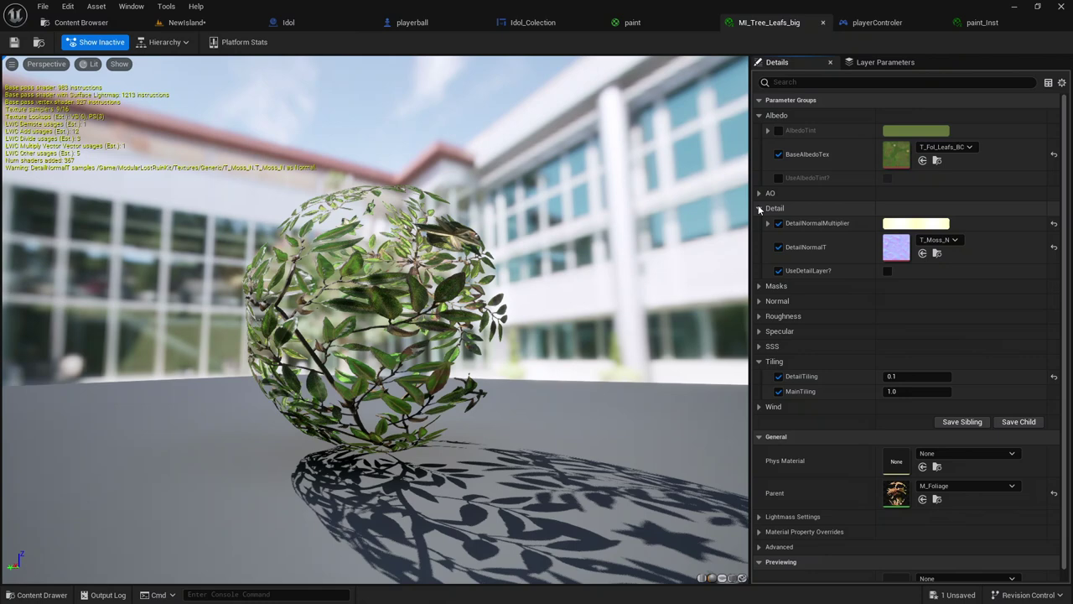
click(646, 25)
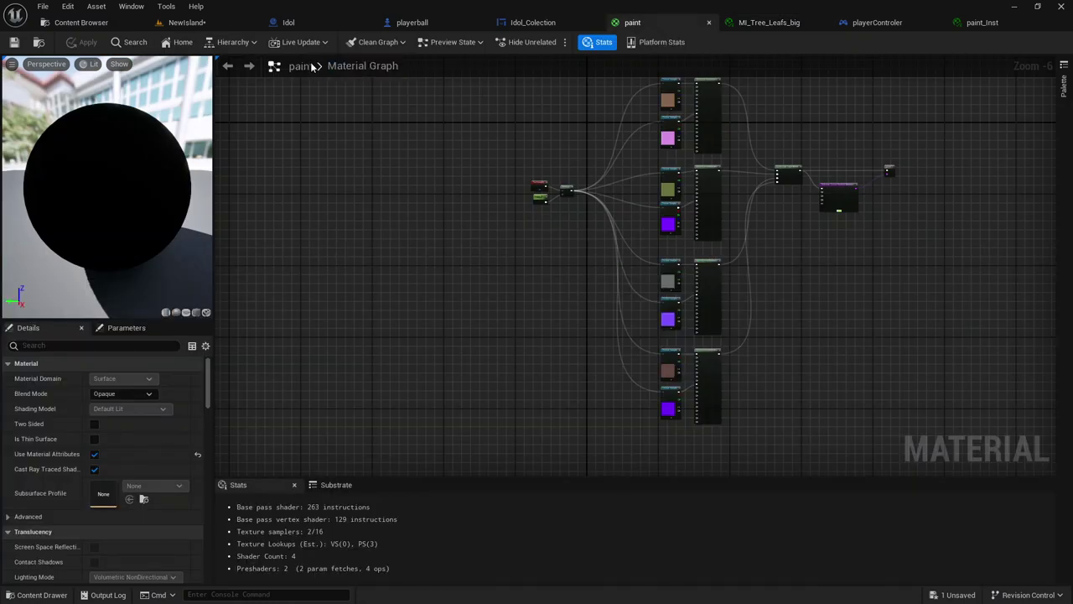
Turn on Hide Unrelated under Preview State in the paint material graph.
click(447, 42)
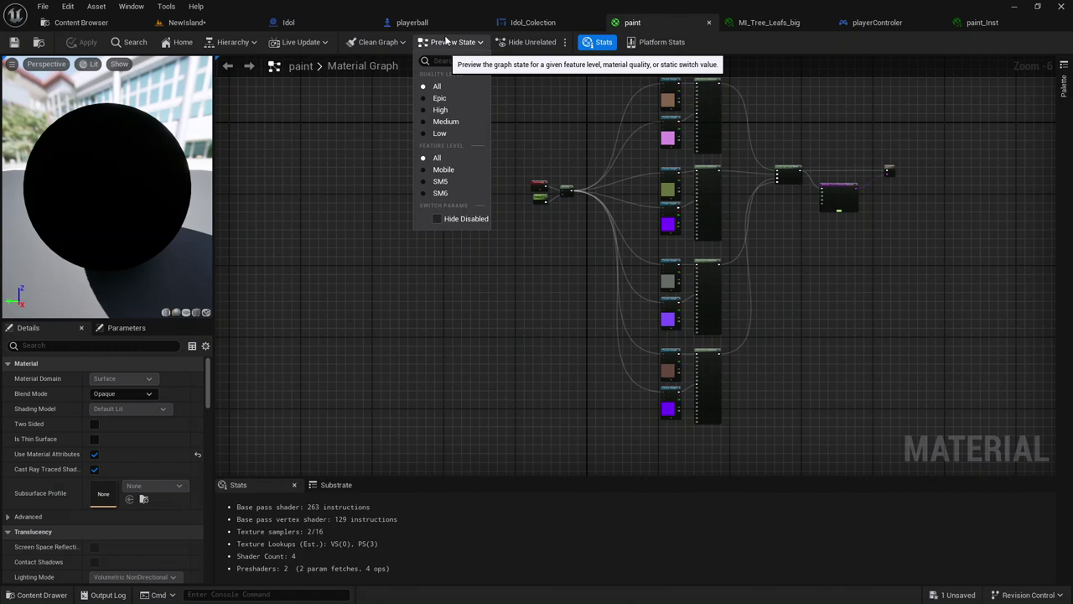
click(528, 42)
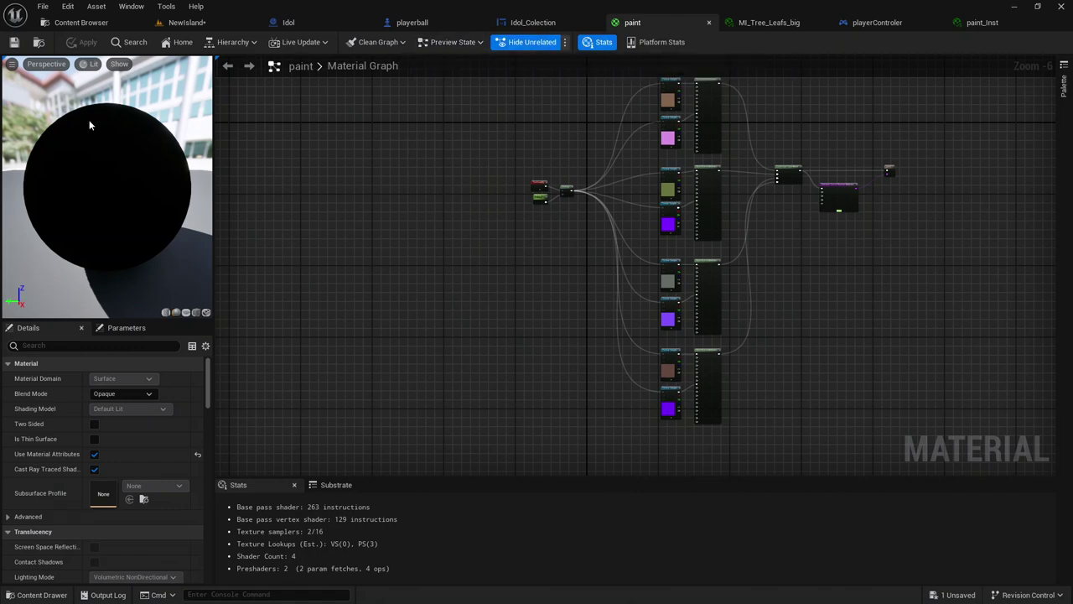
click(784, 18)
click(623, 30)
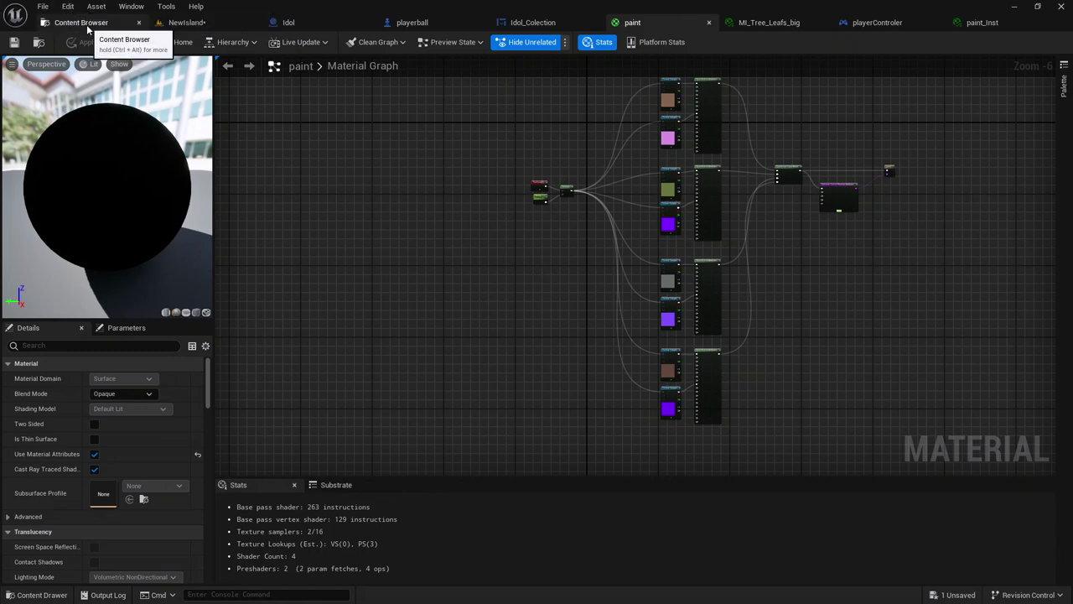
Look through the Asset and Tools menus, then use Browse to Asset to find paint in Content.
click(98, 12)
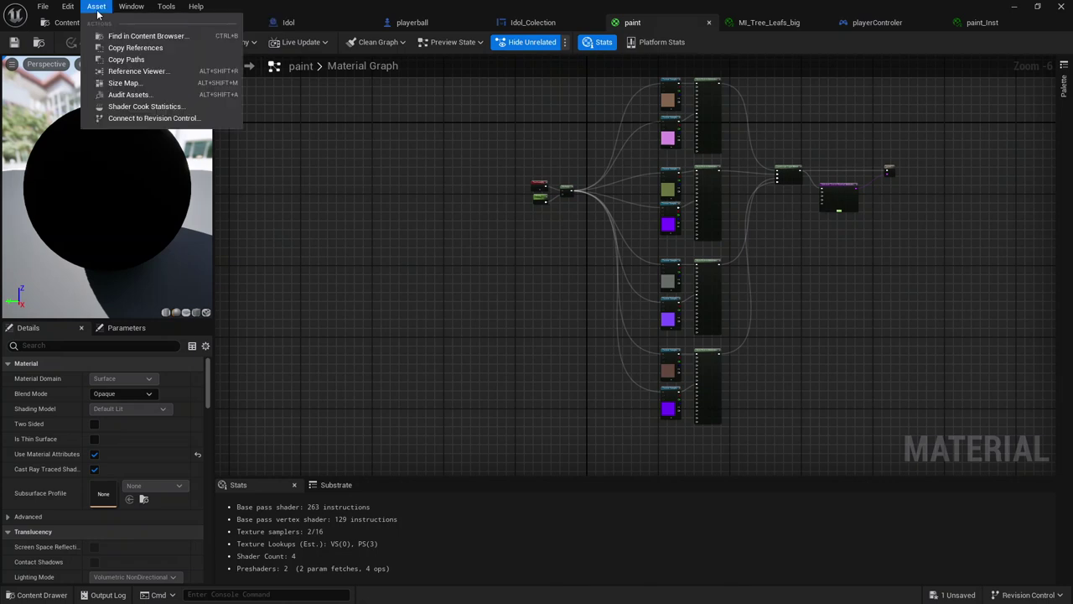
click(98, 12)
click(159, 8)
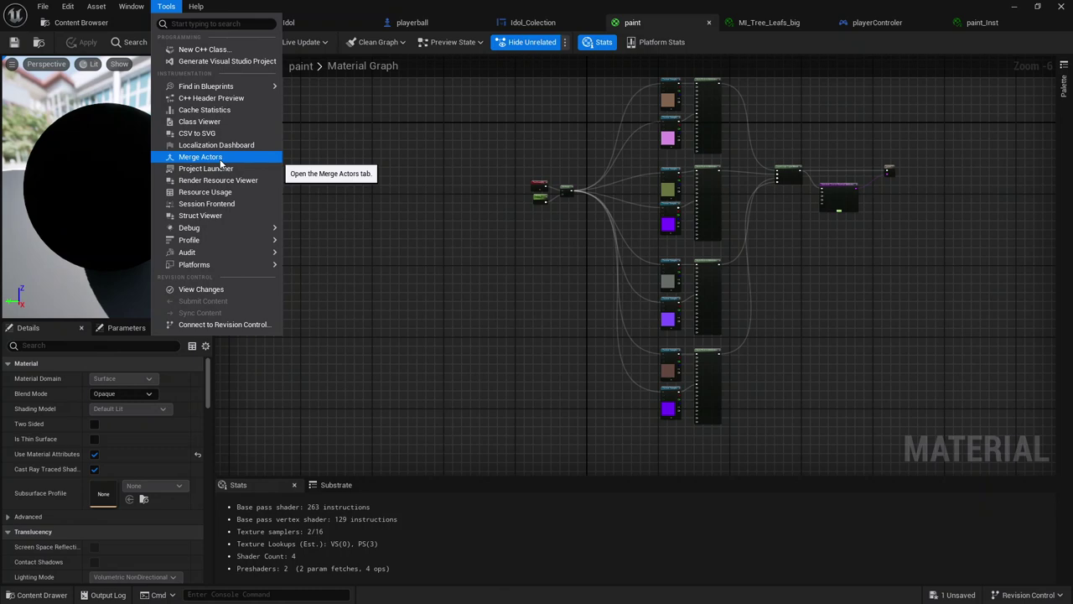
click(490, 191)
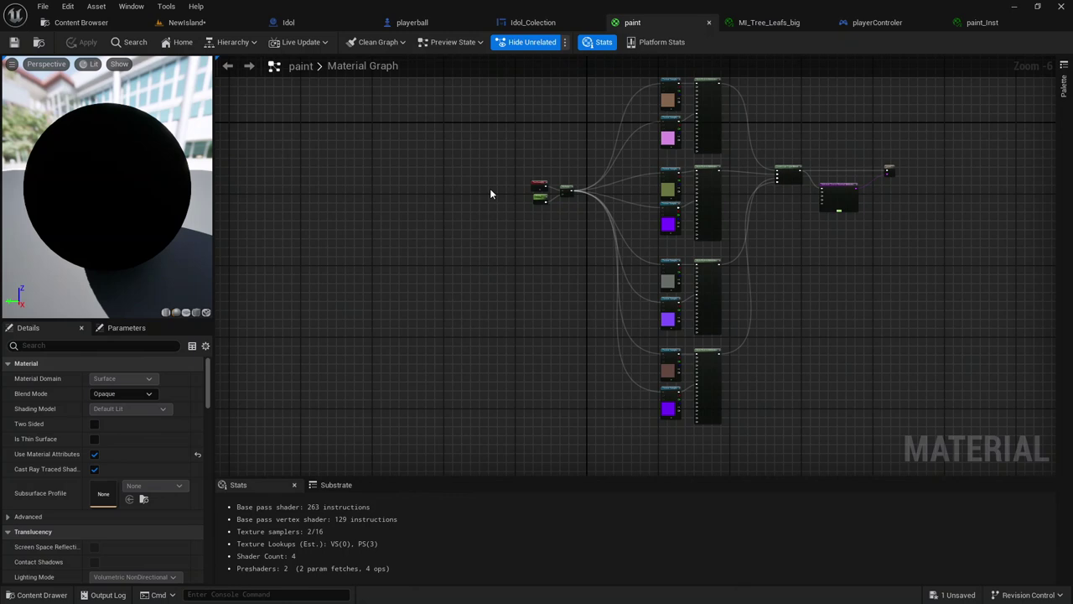
click(38, 41)
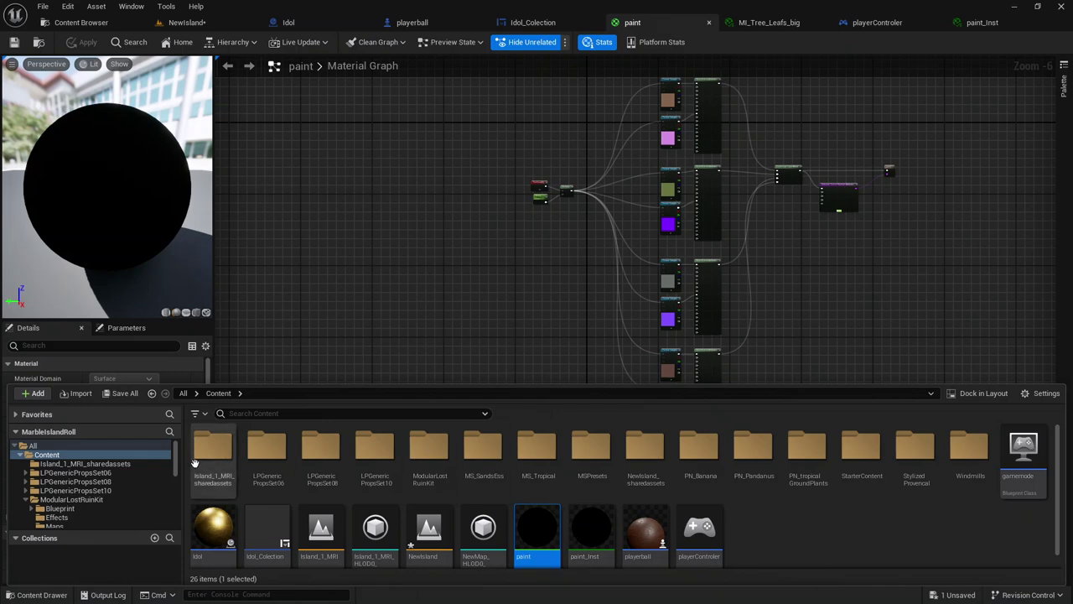
From the NewIsland level, open MI_Tree_Leafs_big via the Cube's Materials slot in Details.
click(183, 22)
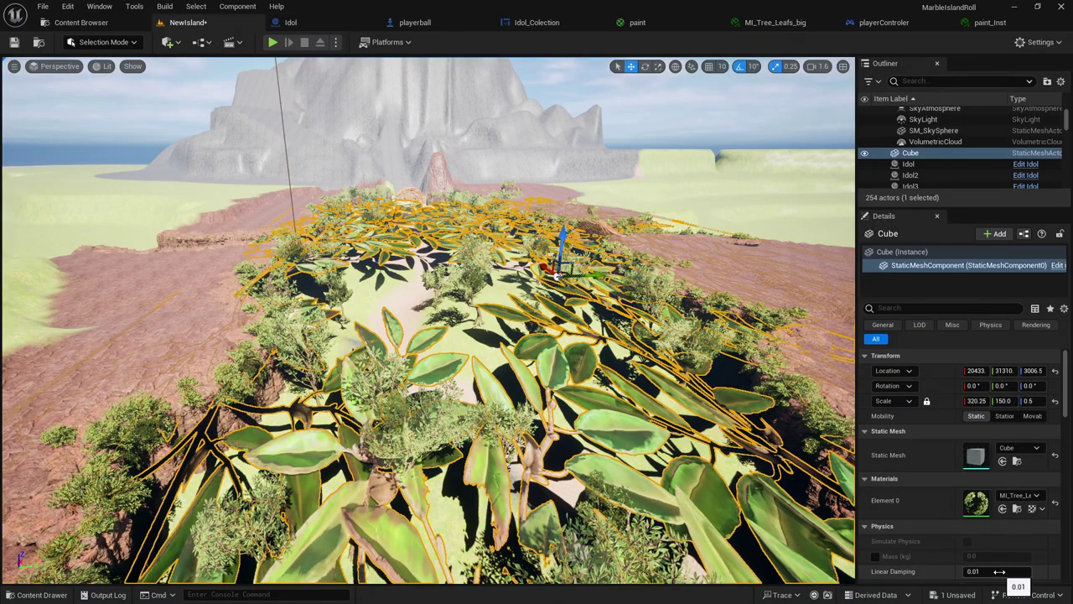
double_click(986, 507)
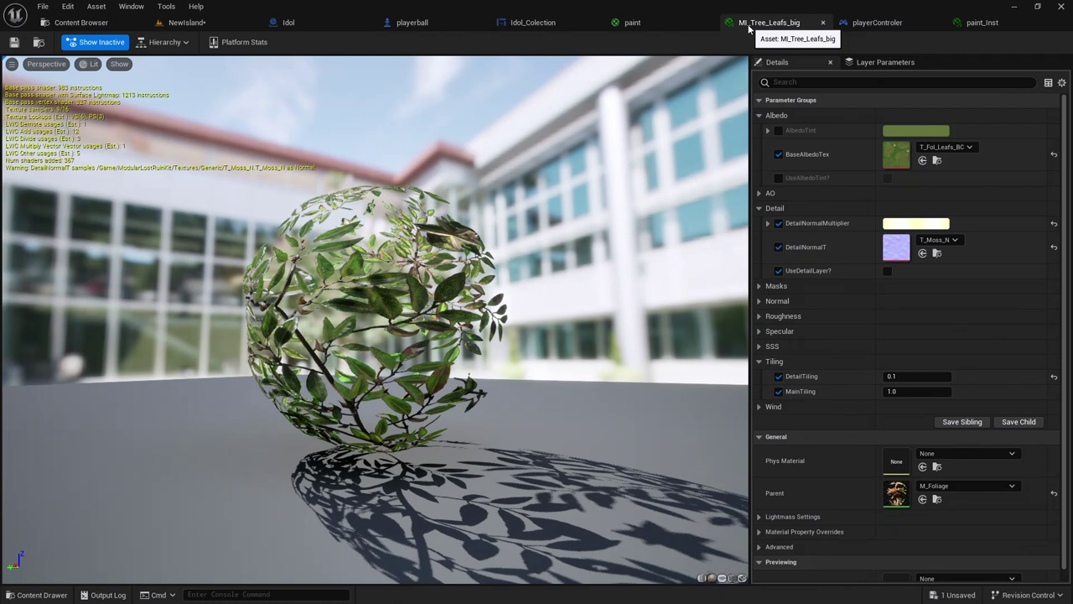
Bring the paint material graph, with 263 base pass instructions, back into view.
click(637, 22)
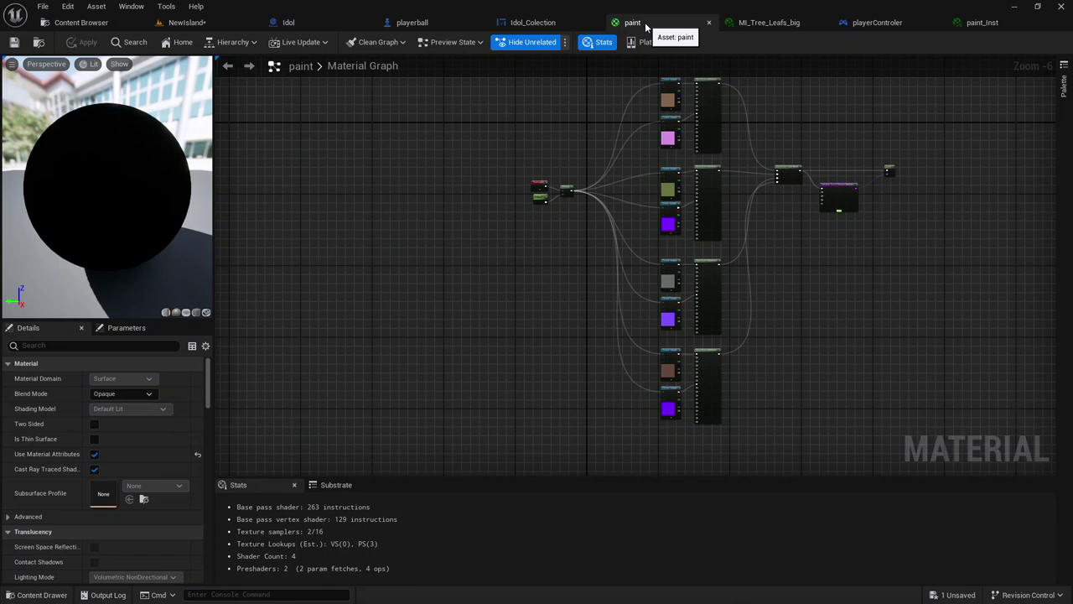
Orbit and zoom the MI_Tree_Leafs_big leaf sphere preview to inspect it from above.
click(770, 23)
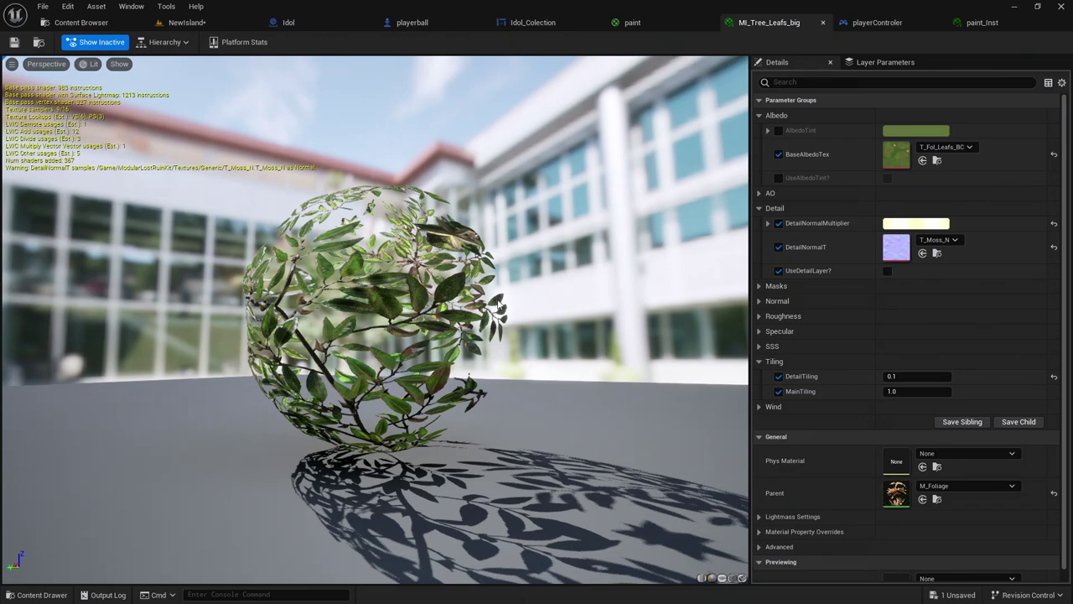
mouse_move(614, 298)
mouse_down()
mouse_move(587, 352)
mouse_move(494, 307)
mouse_up()
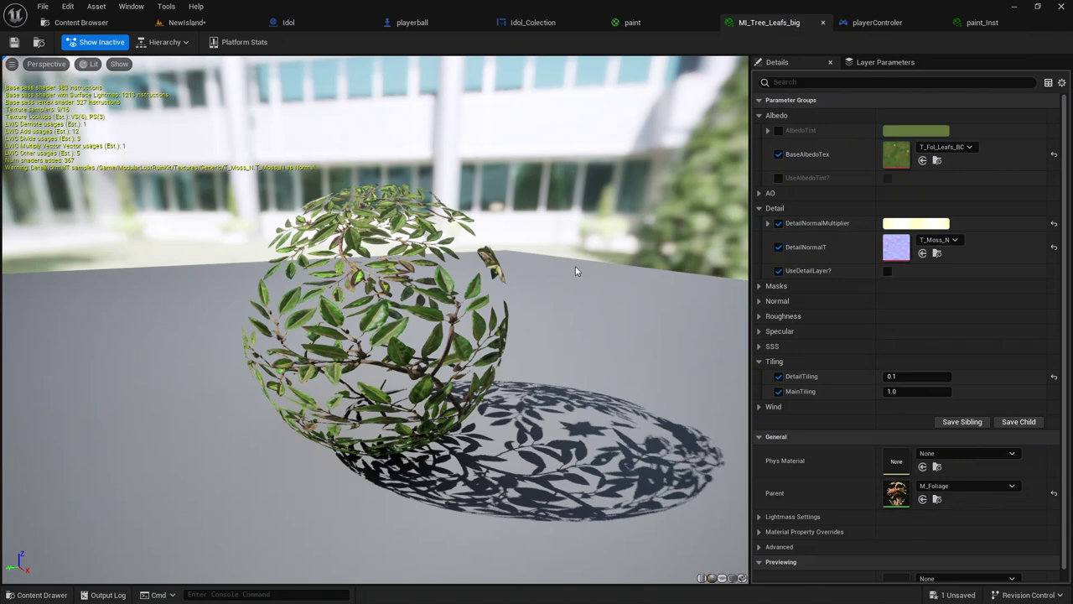
drag(576, 266, 574, 266)
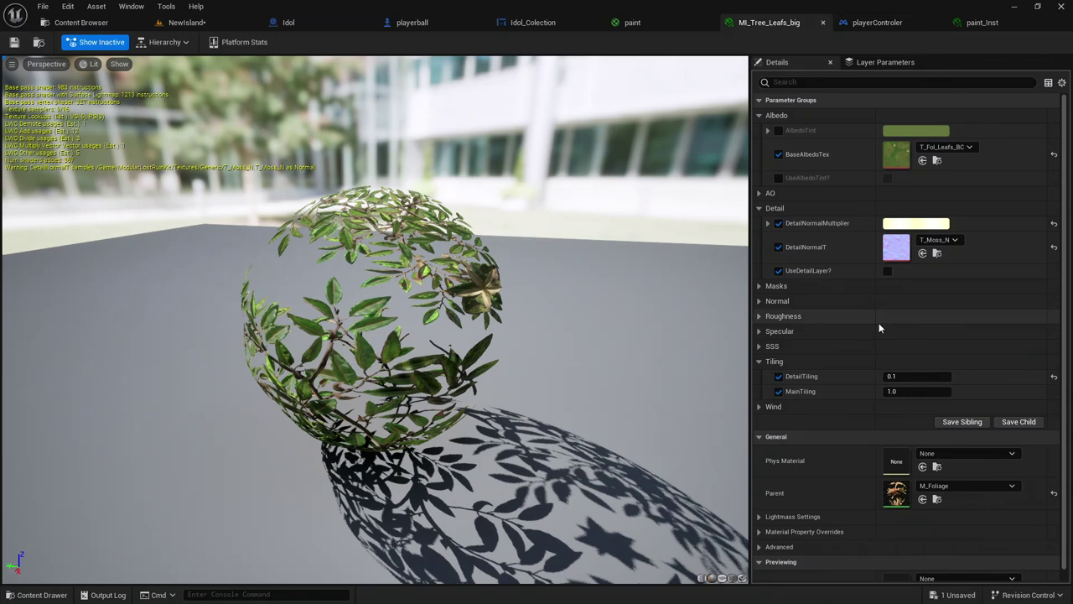
scroll(879, 327, down, 1)
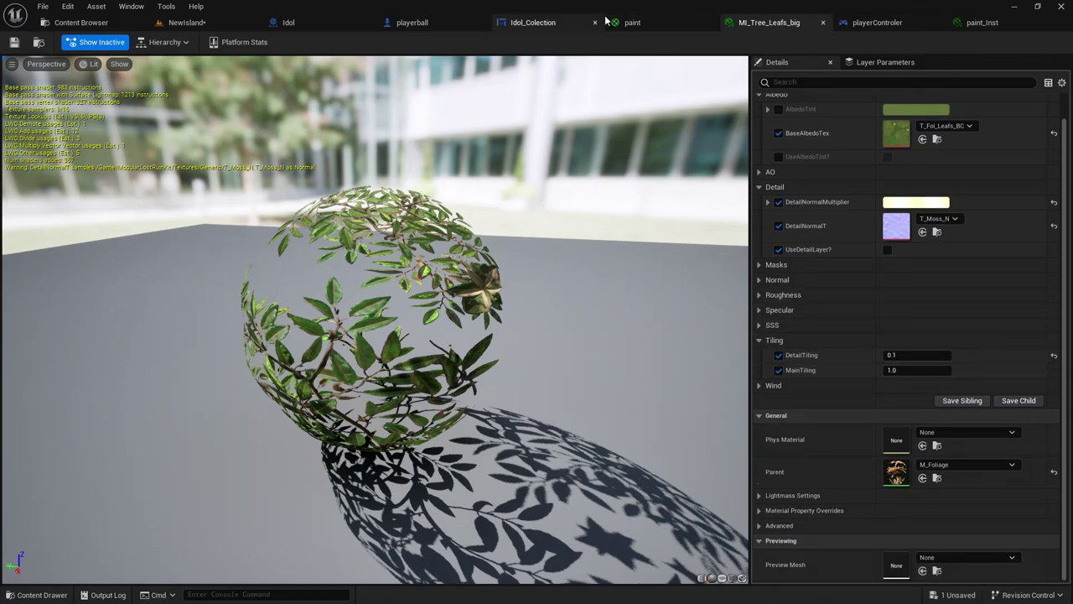
Compare the two editors once more, ending on the paint material graph.
click(631, 23)
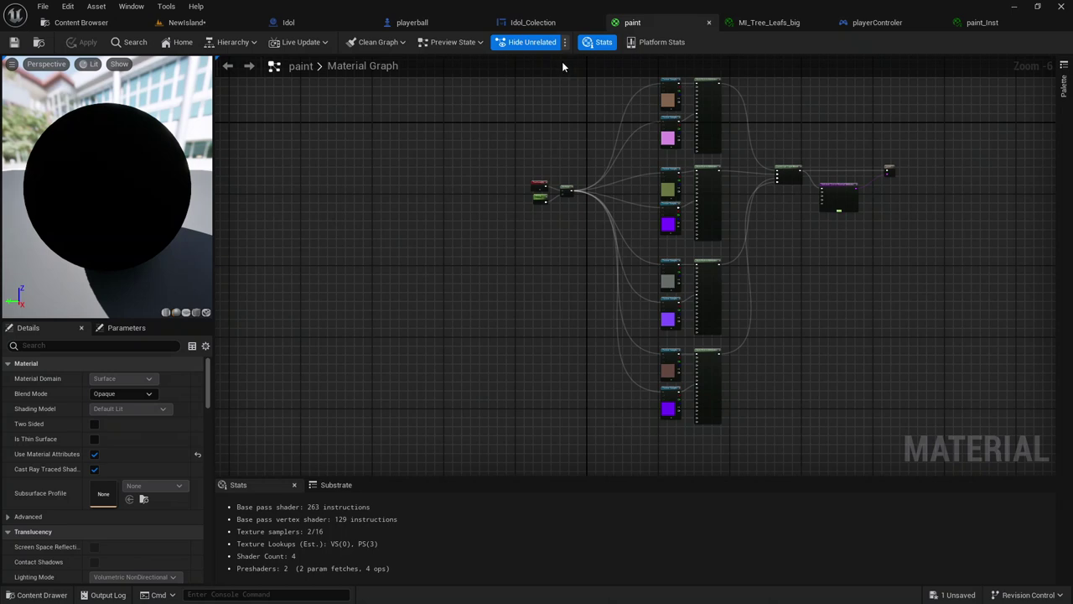
click(768, 23)
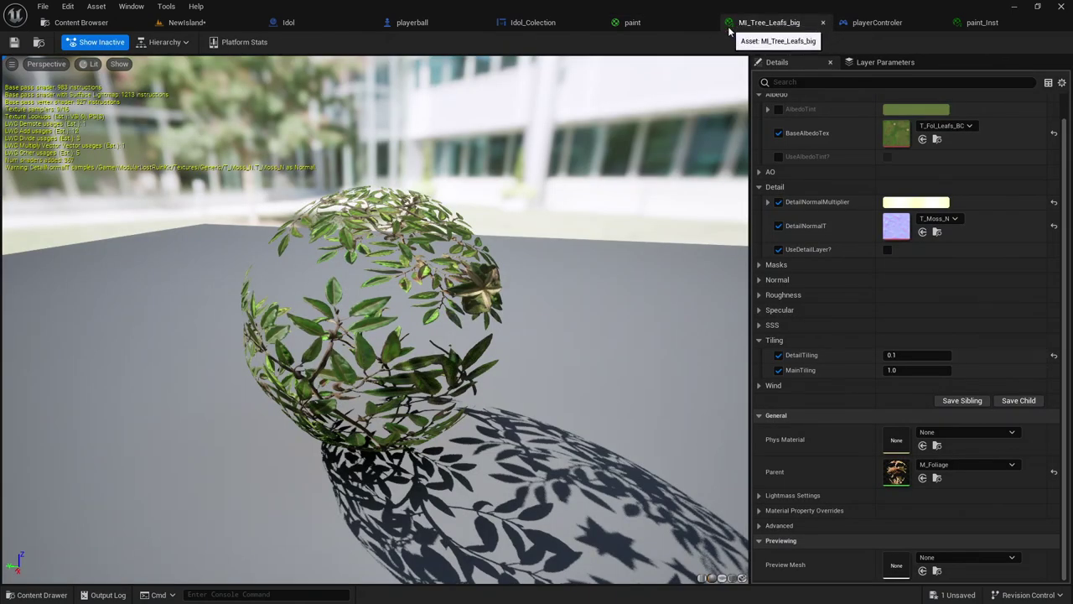
click(650, 22)
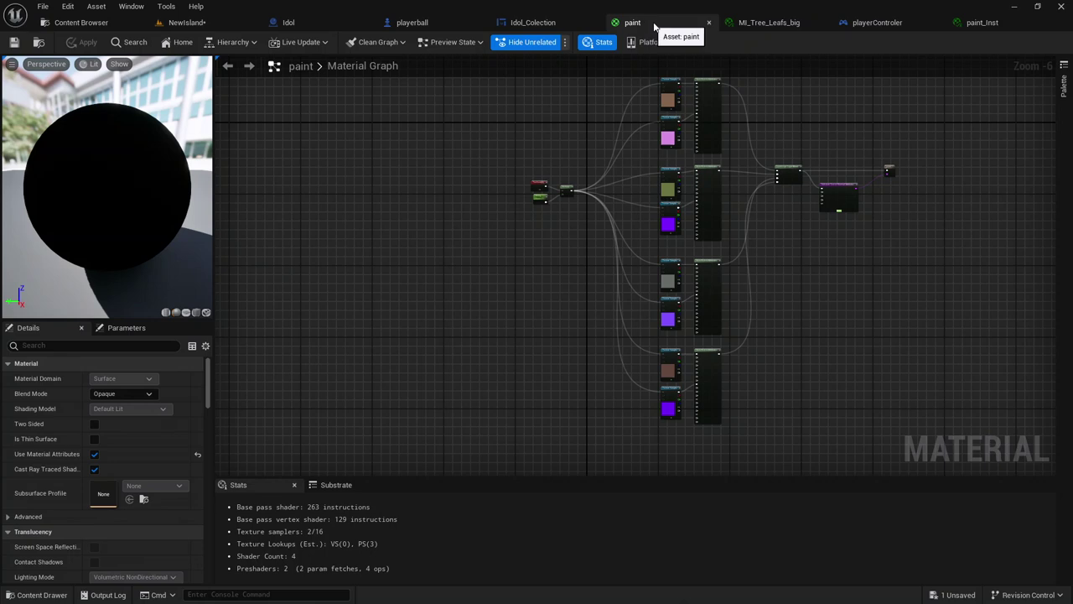
Return to the MI_Tree_Leafs_big instance editor, whose parent is M_Foliage.
click(730, 23)
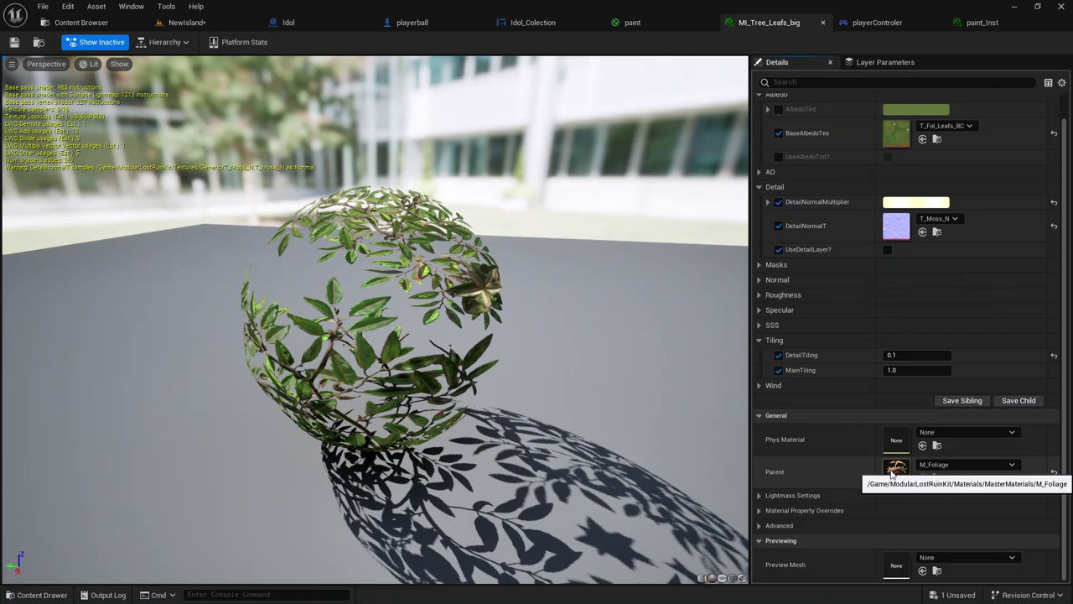
double_click(894, 472)
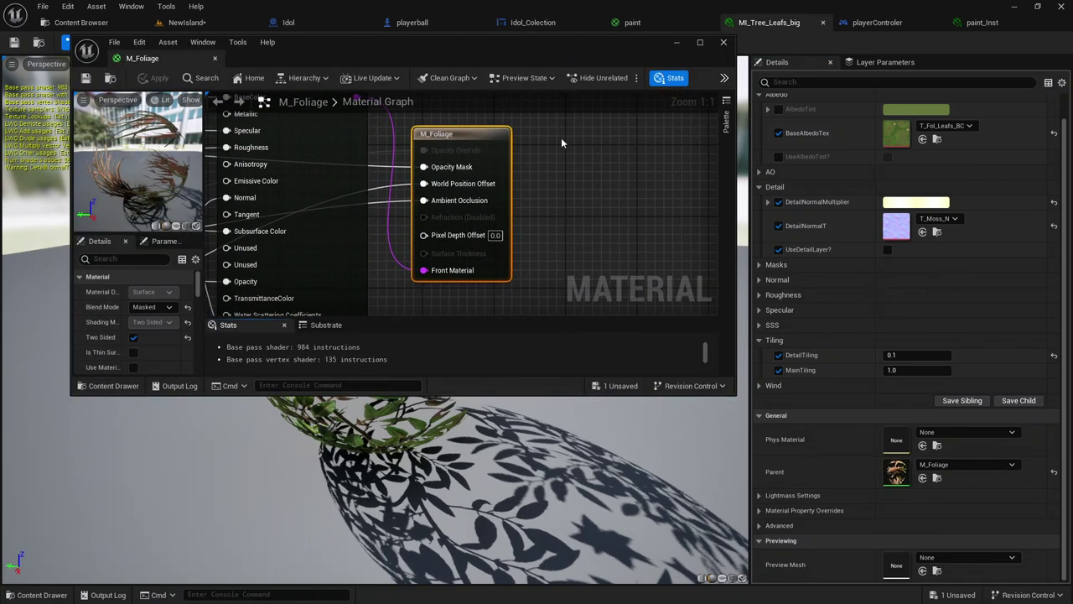
click(725, 42)
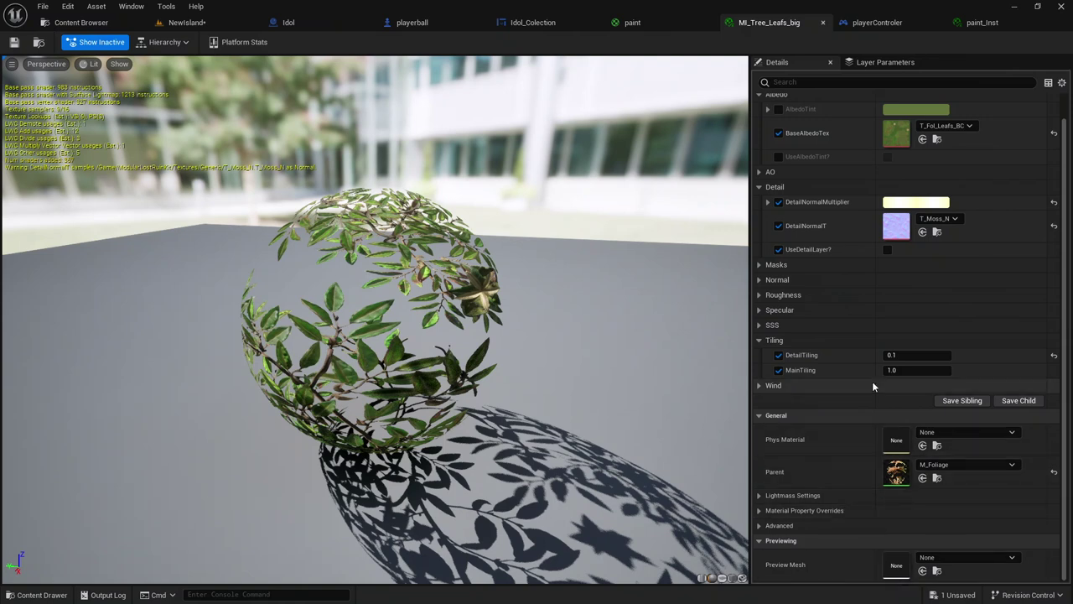
scroll(866, 196, up, 1)
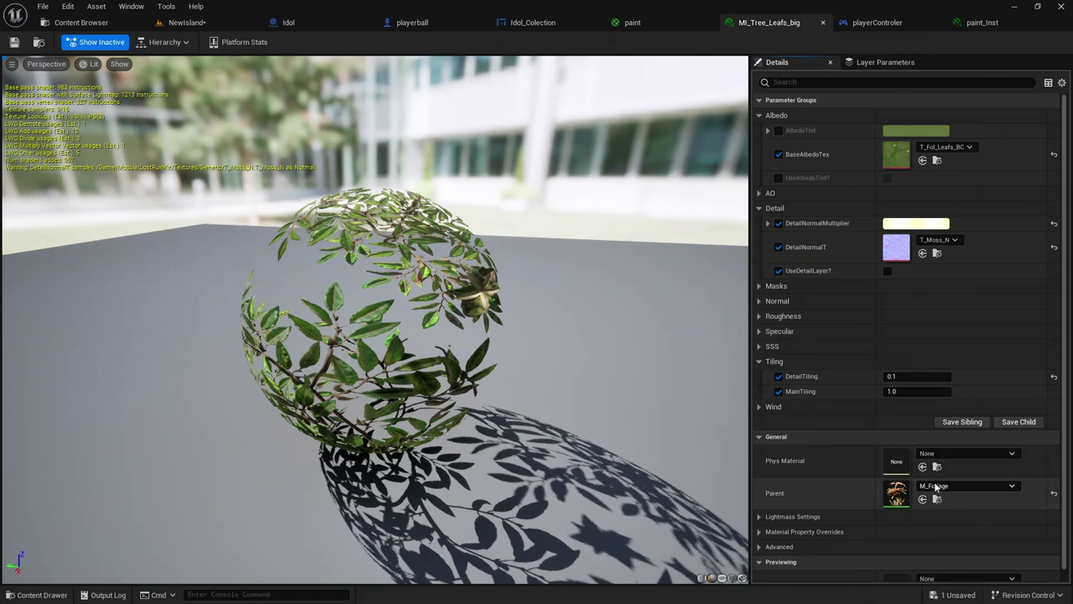
double_click(894, 153)
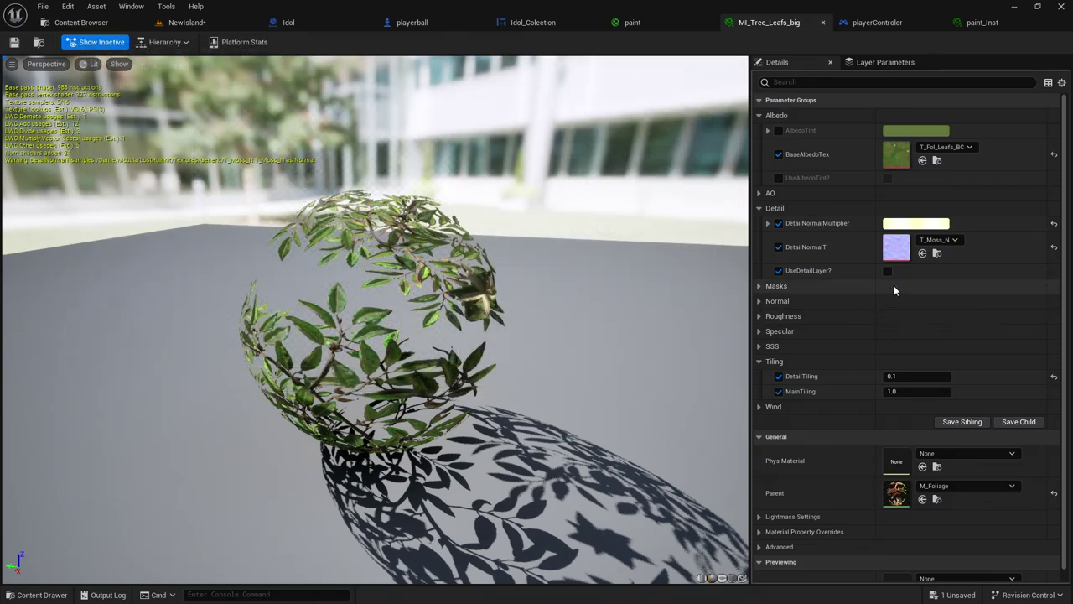
double_click(903, 260)
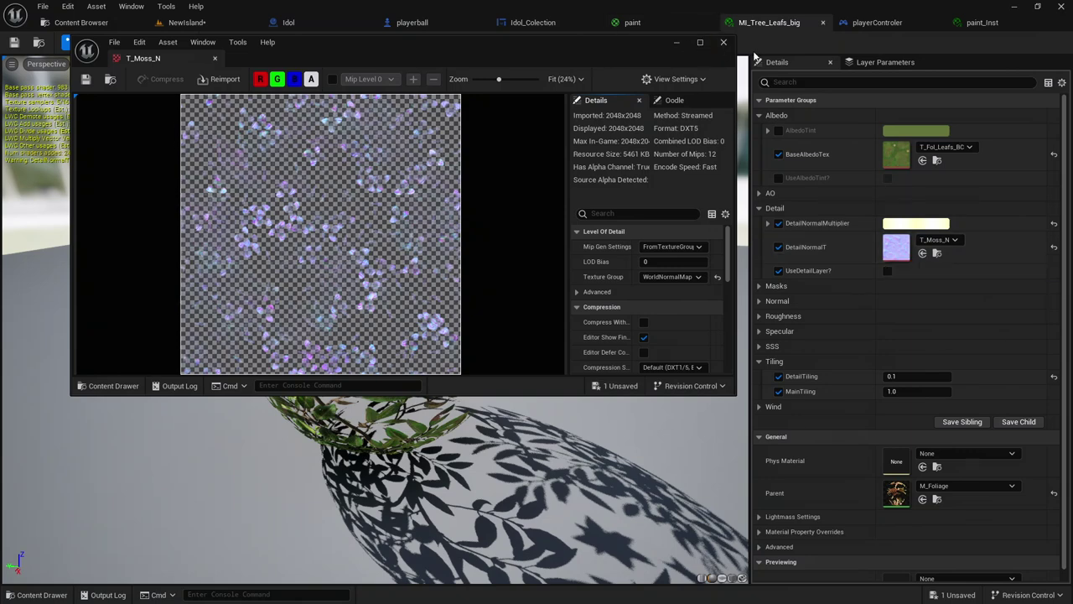
click(719, 46)
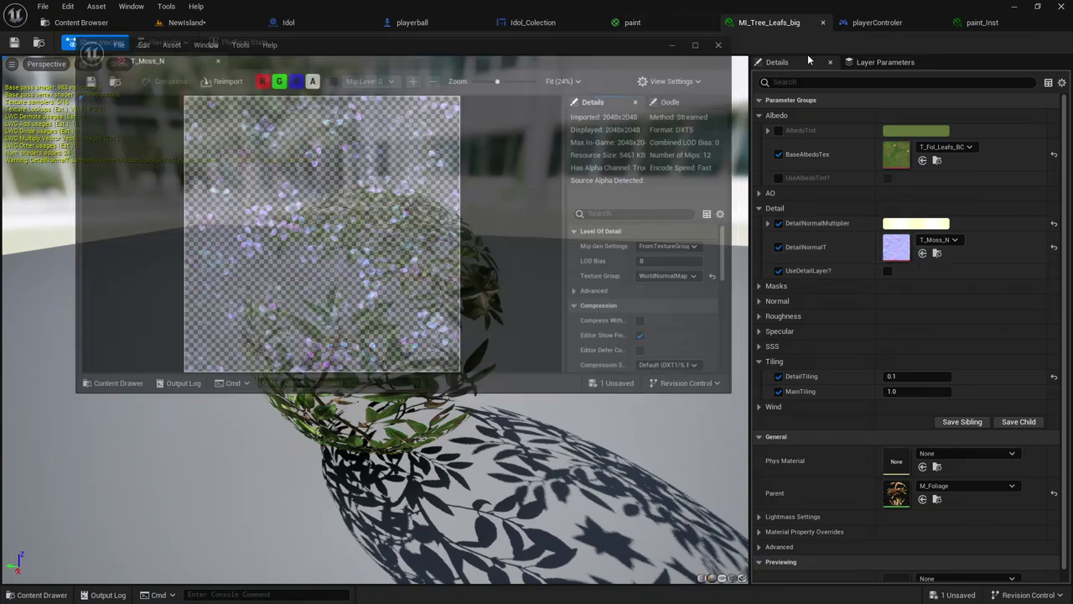
click(871, 64)
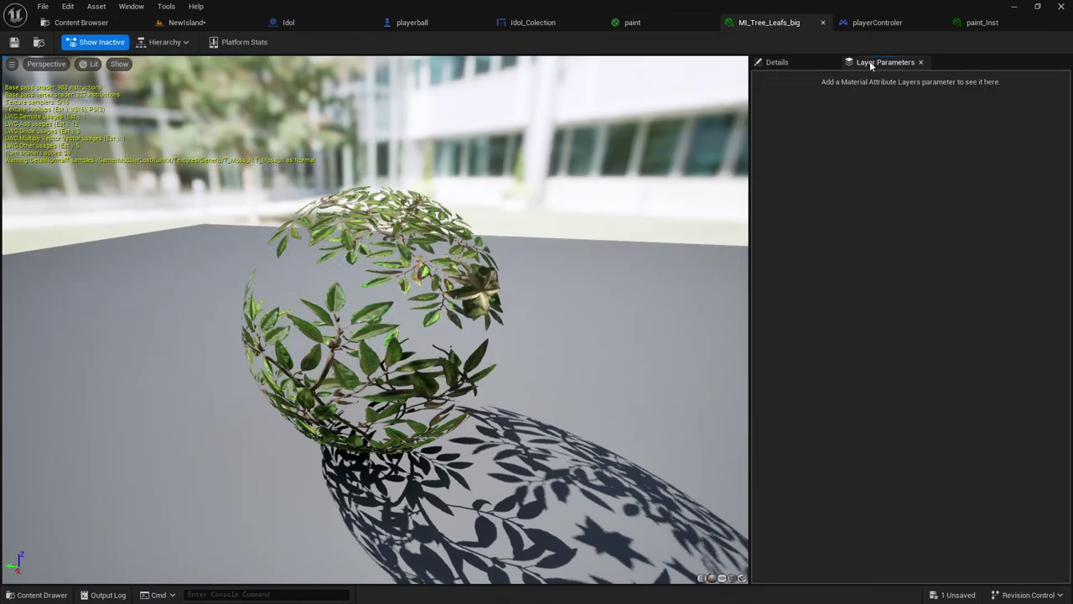
click(799, 62)
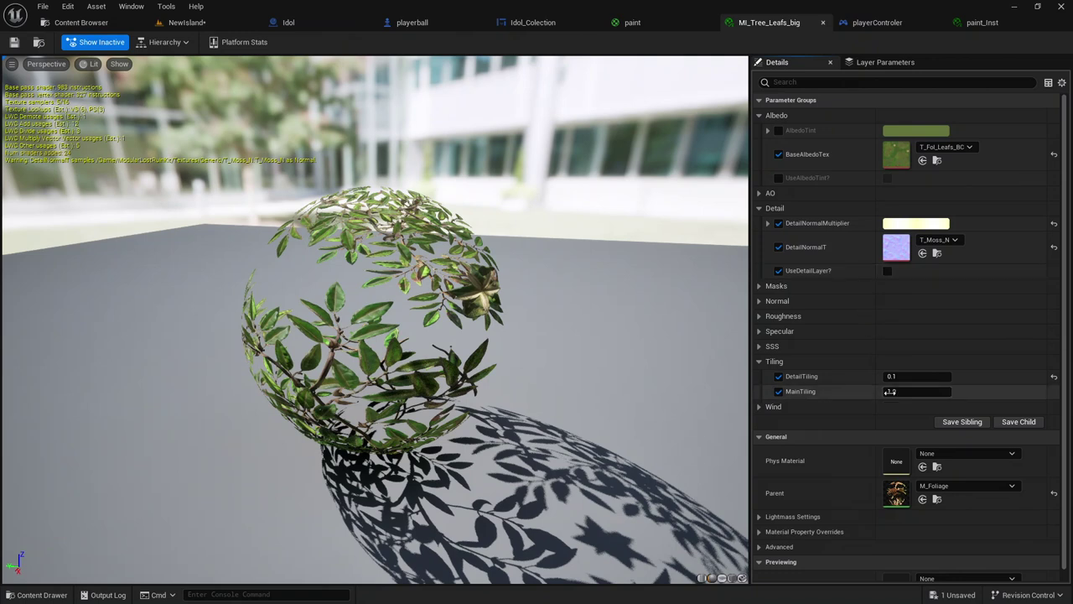
scroll(901, 506, down, 1)
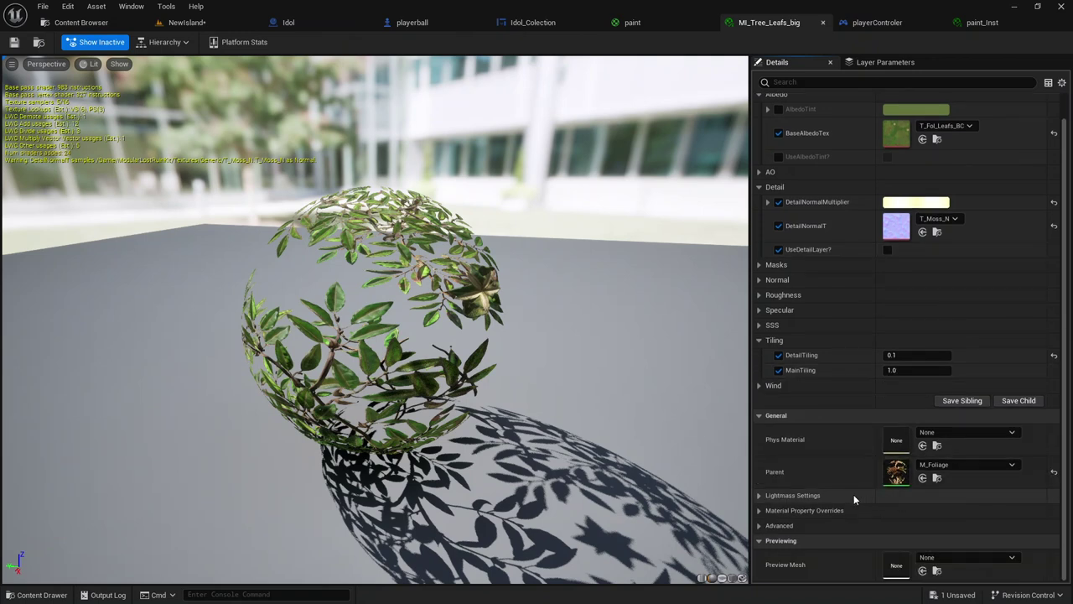
Expand MI_Tree_Leafs_big's Advanced settings, then review and close the parent M_Foliage graph.
click(832, 526)
scroll(831, 532, down, 1)
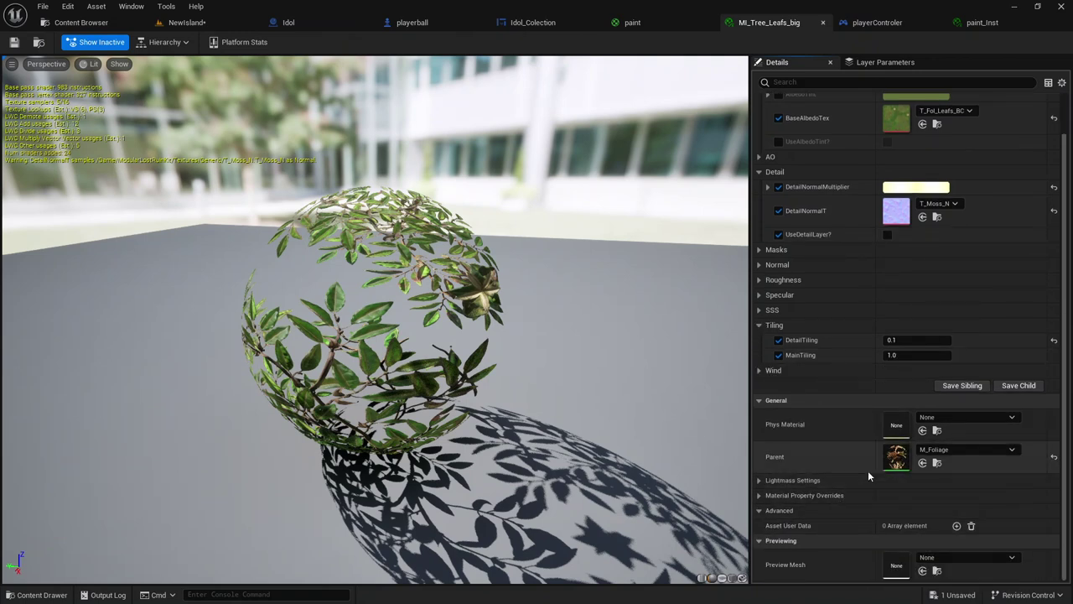
double_click(896, 462)
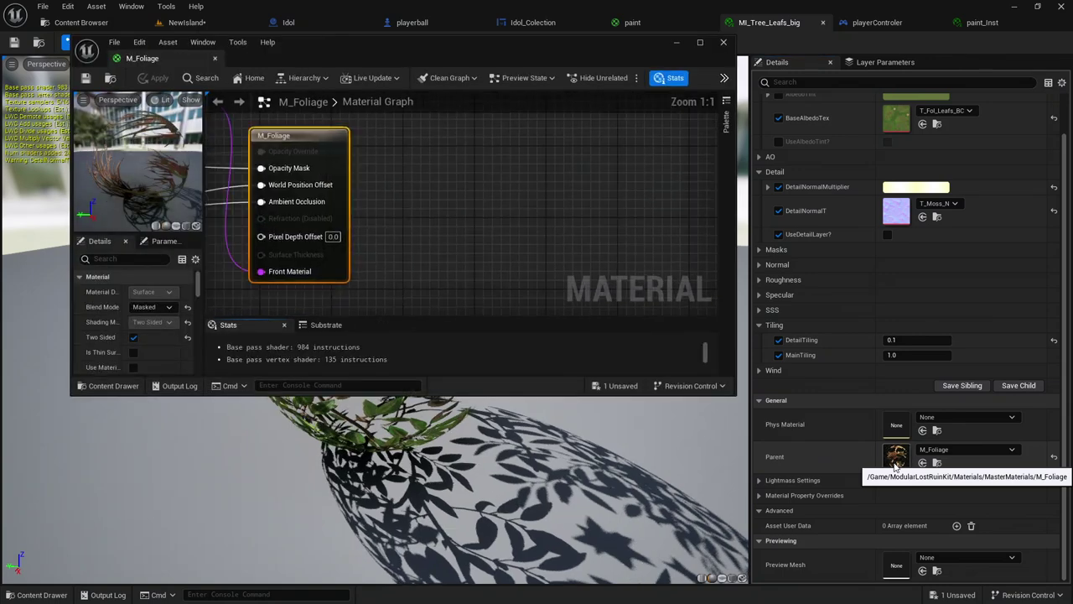
scroll(557, 234, down, 5)
scroll(557, 230, down, 2)
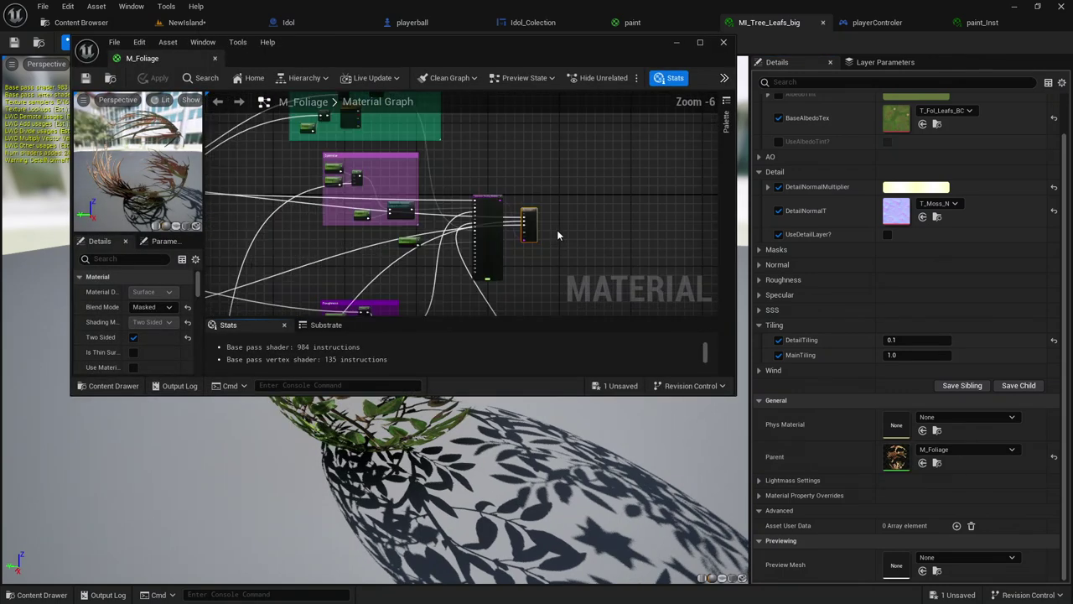
scroll(557, 230, down, 6)
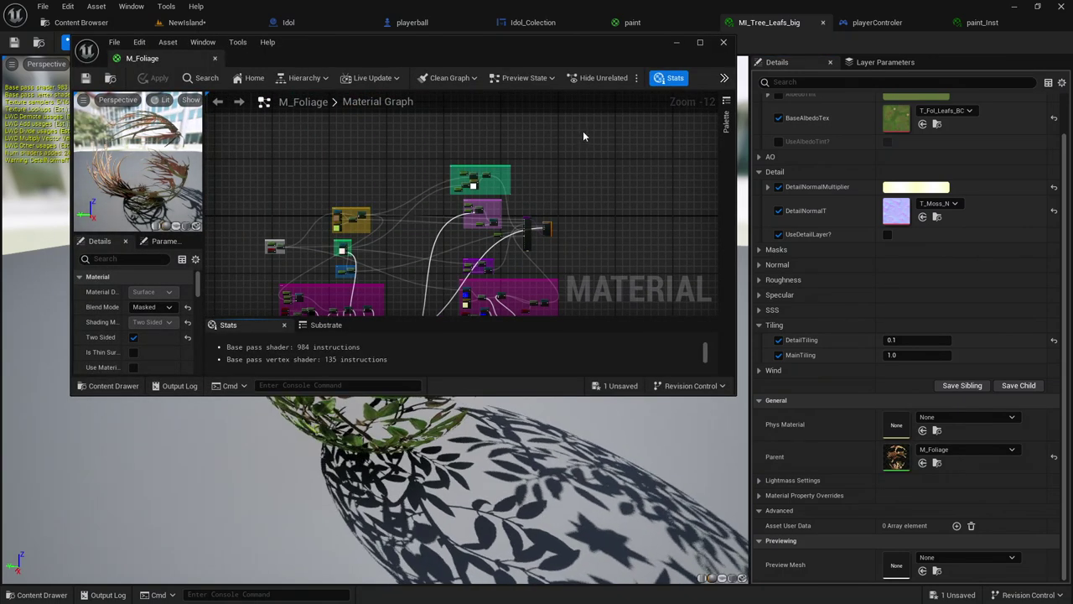
click(724, 43)
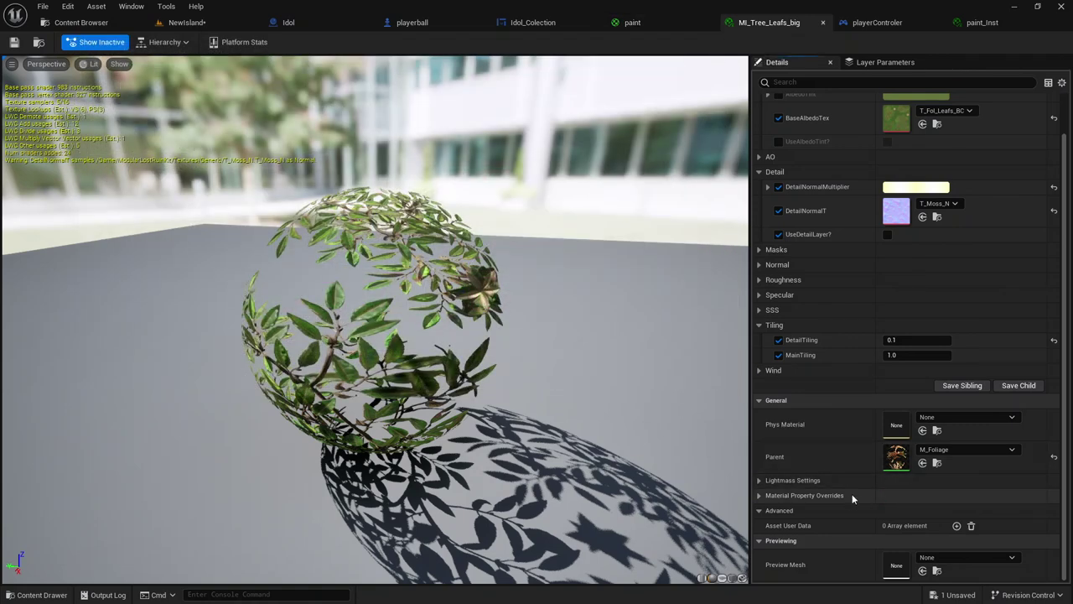
Change DetailTiling under Material Property Overrides from 0.1 to 1.0 and save MI_Tree_Leafs_big.
click(761, 495)
scroll(760, 496, down, 2)
scroll(760, 493, down, 1)
scroll(762, 490, down, 1)
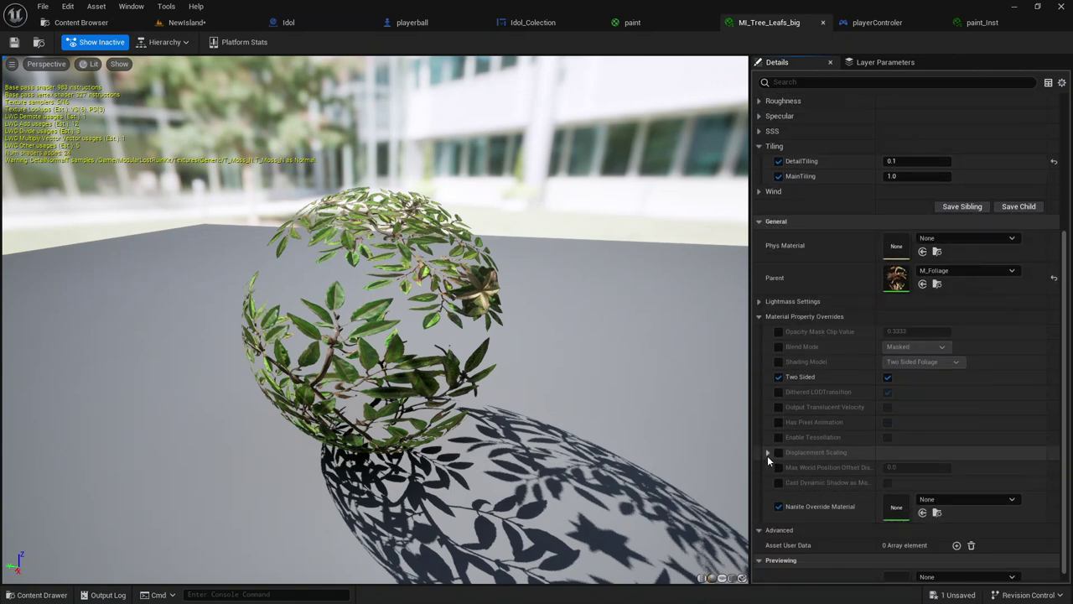
scroll(768, 414, down, 1)
scroll(763, 386, up, 2)
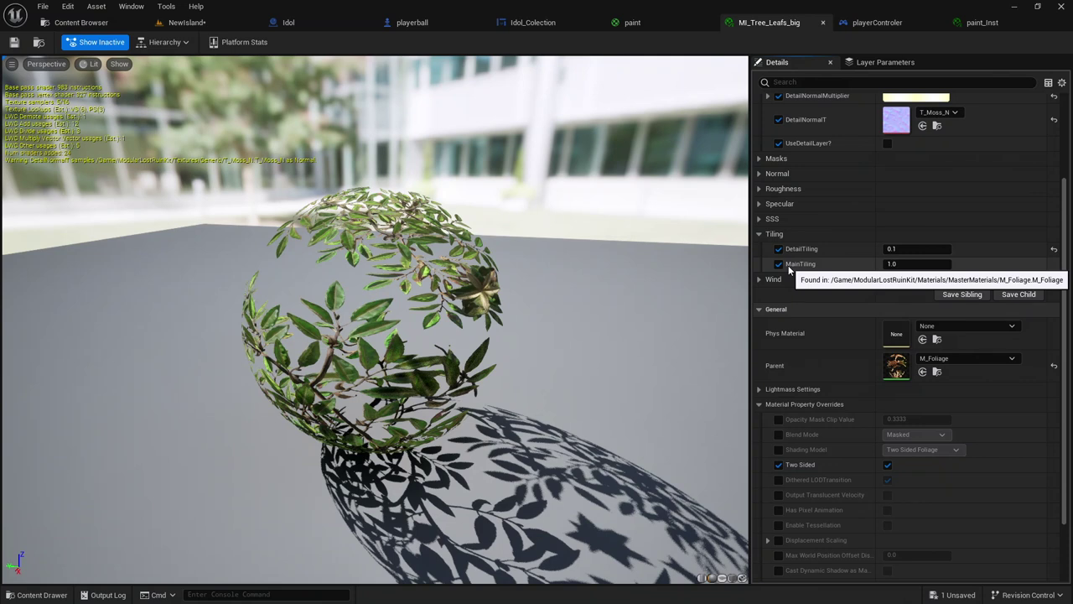
click(909, 248)
text(1)
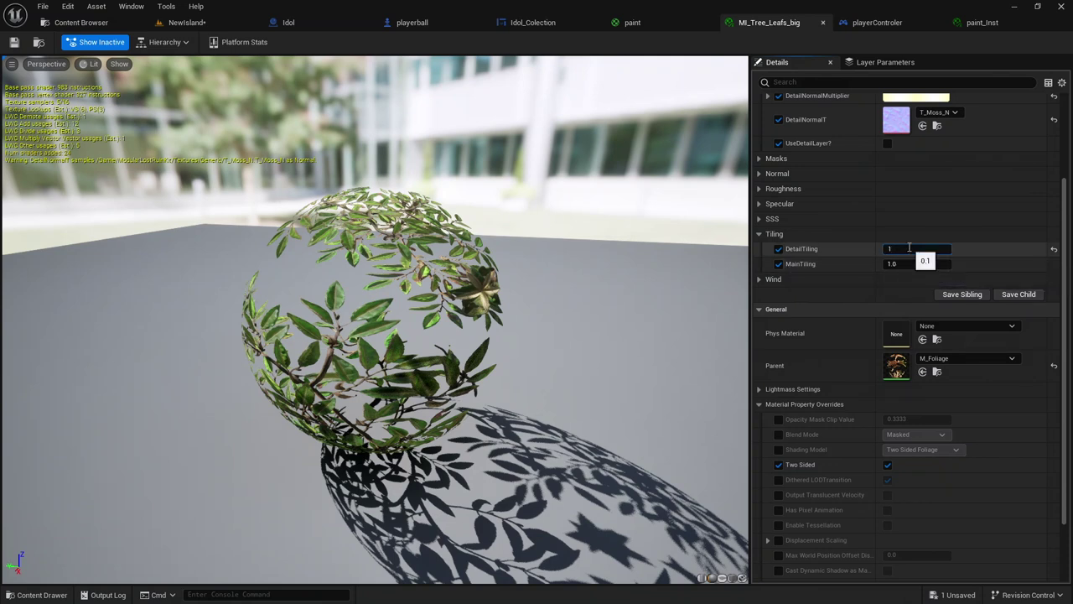
key(Return)
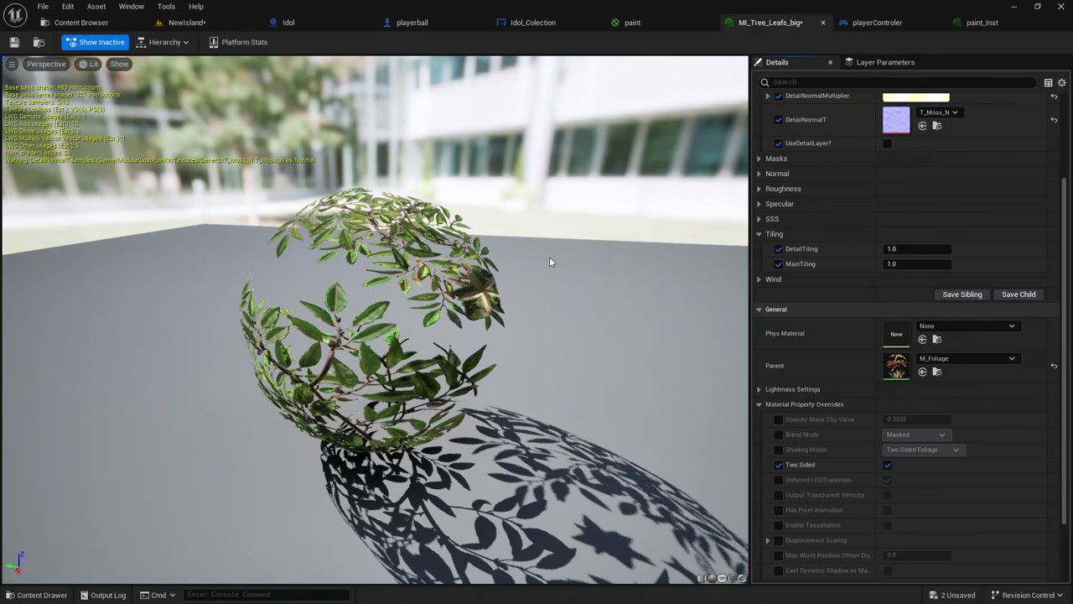
key(ctrl+s)
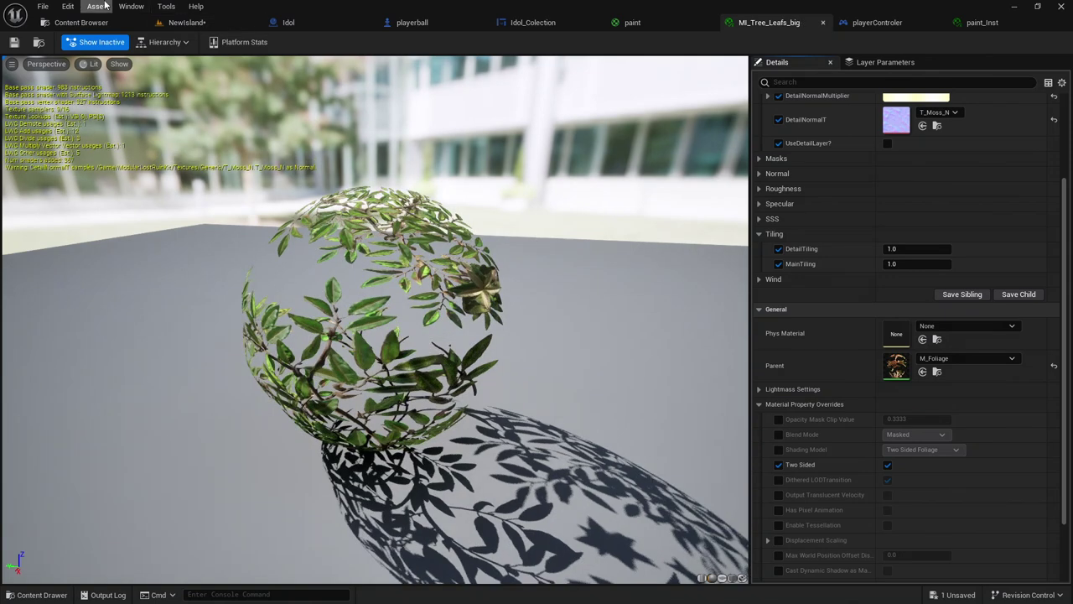
Look over the MI_Tree_Leafs_big and paint material tabs, then go back to the NewIsland level.
click(186, 22)
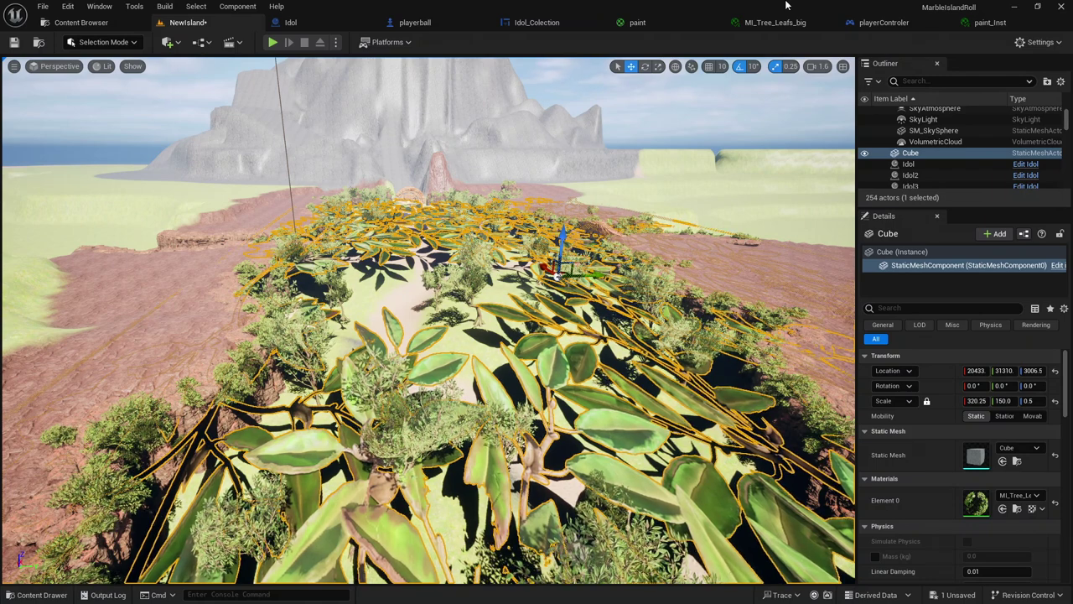
click(764, 23)
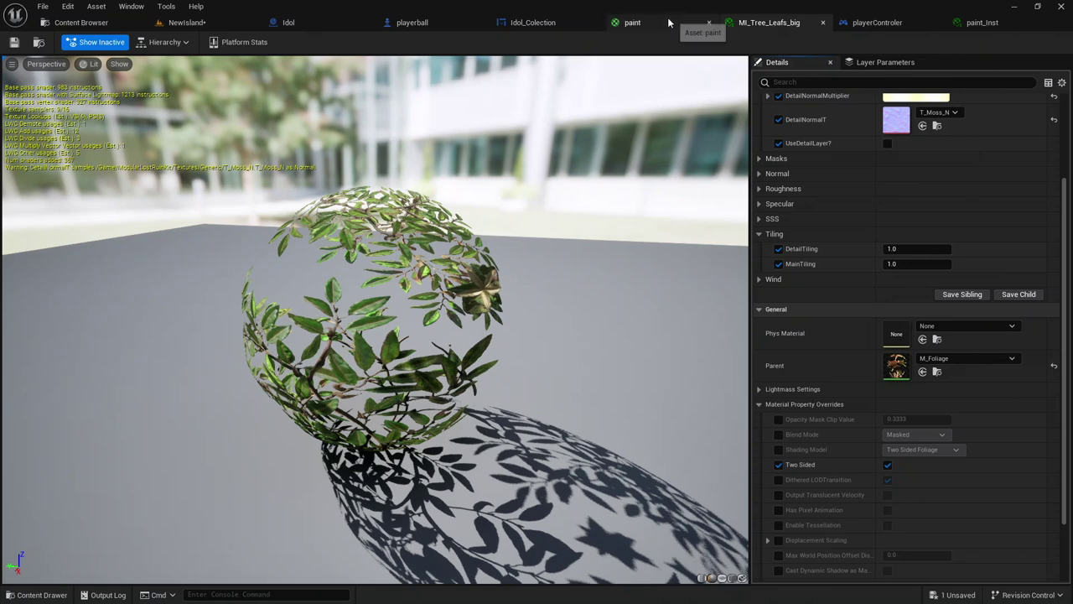
click(664, 21)
click(776, 26)
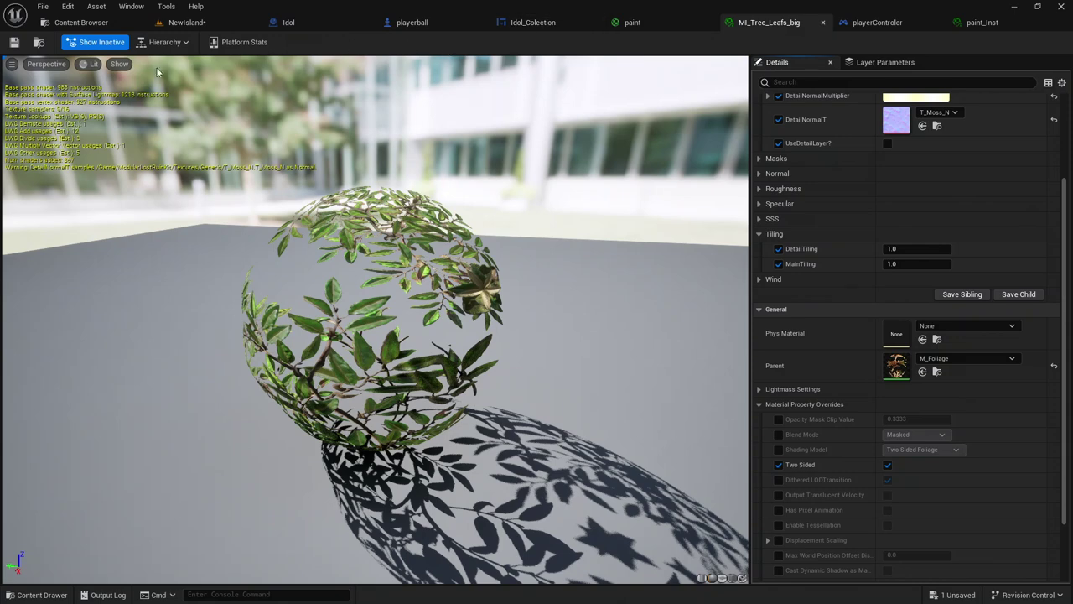
click(186, 22)
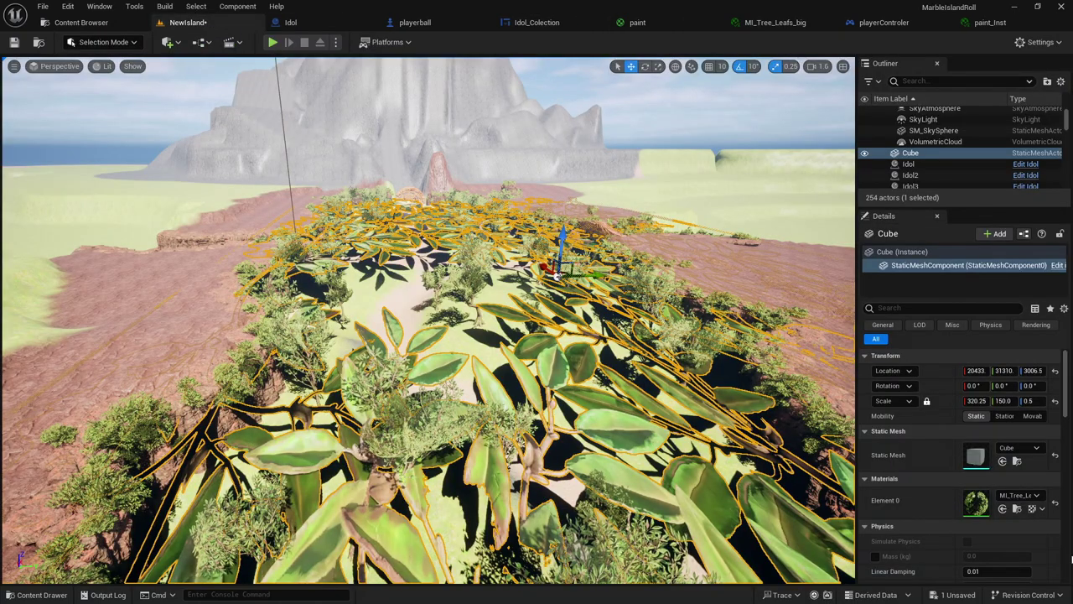
Force-delete MI_Tree_Leafs_big from the Foliage folder, leaving the Cube on WorldGridMaterial.
click(1003, 508)
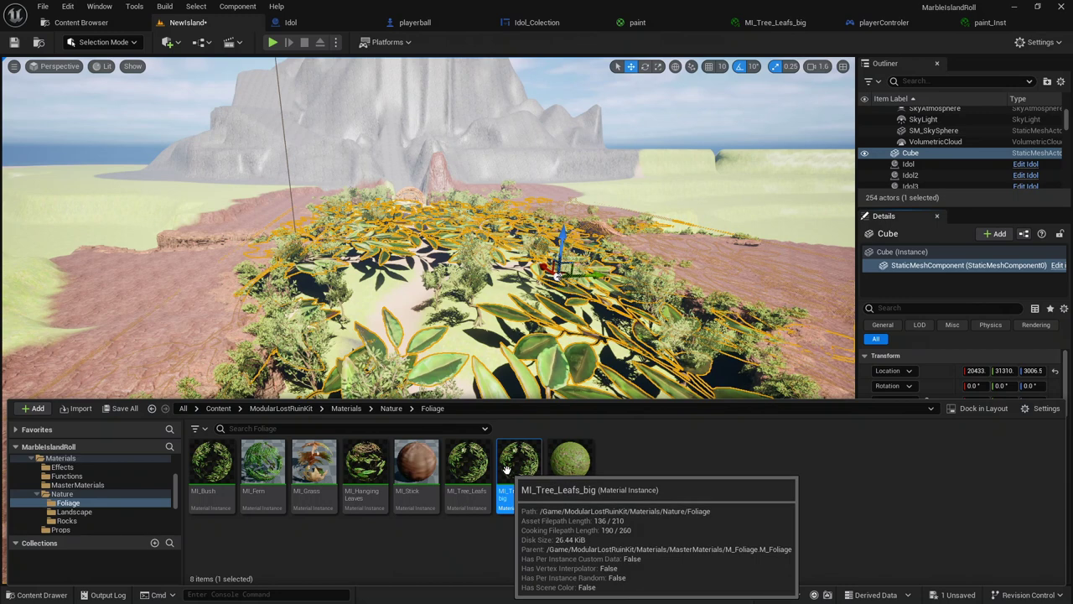
key(Delete)
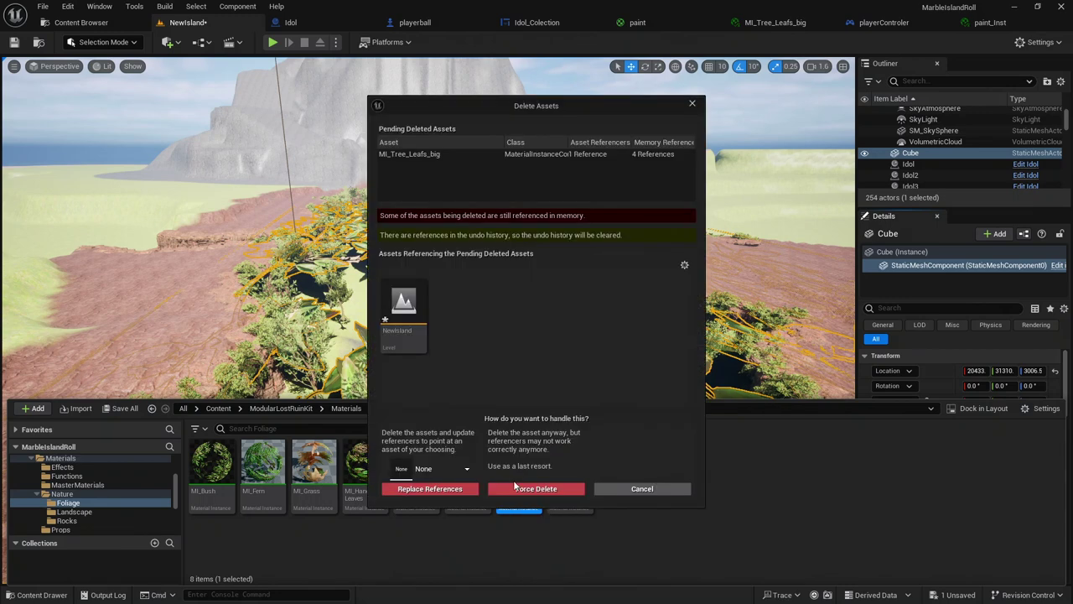
click(516, 488)
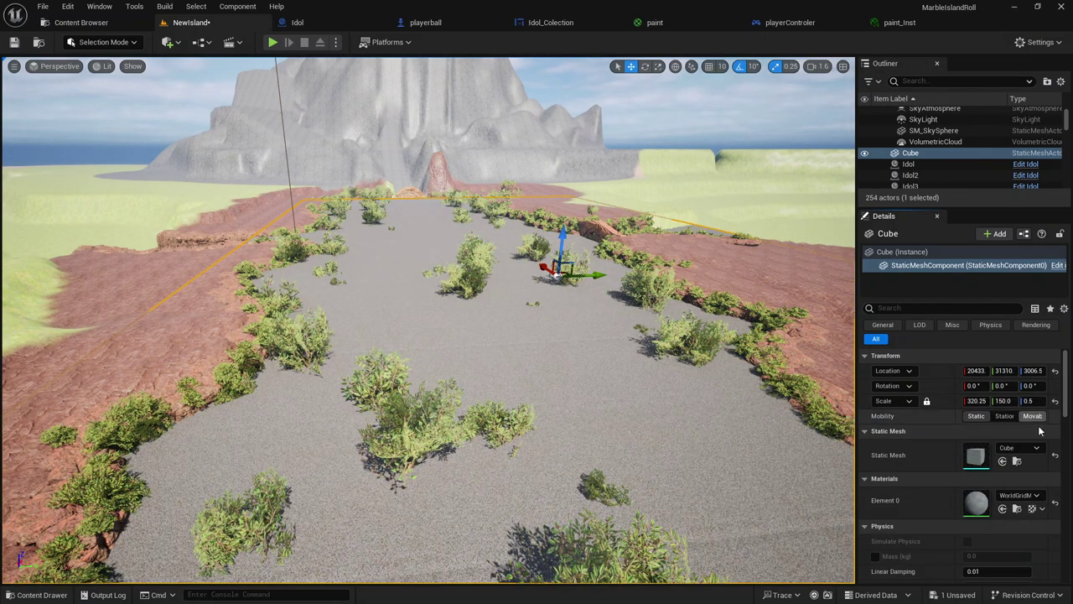
click(977, 416)
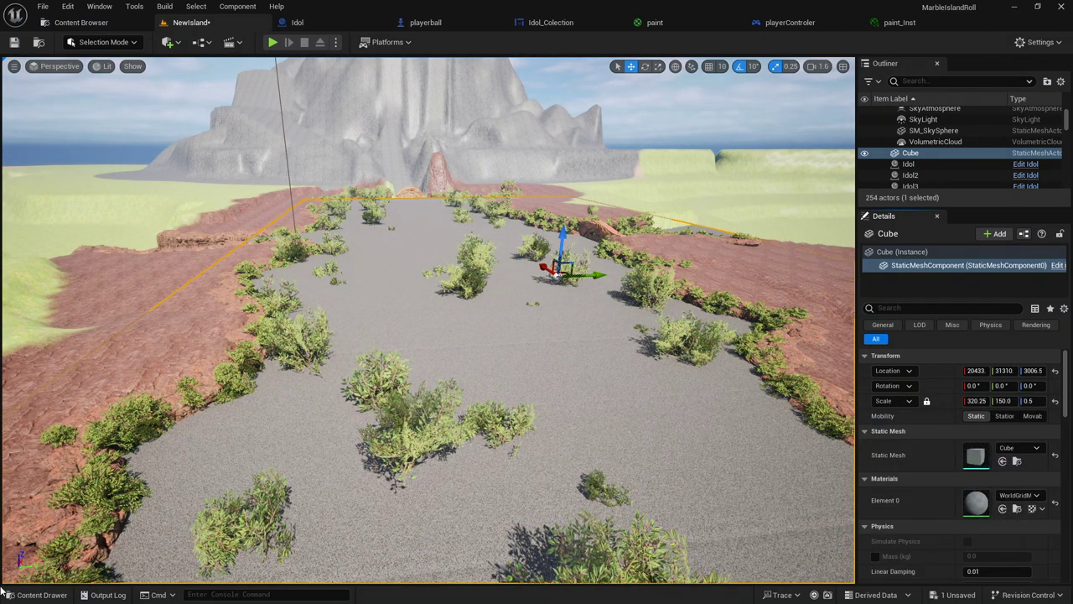
click(35, 595)
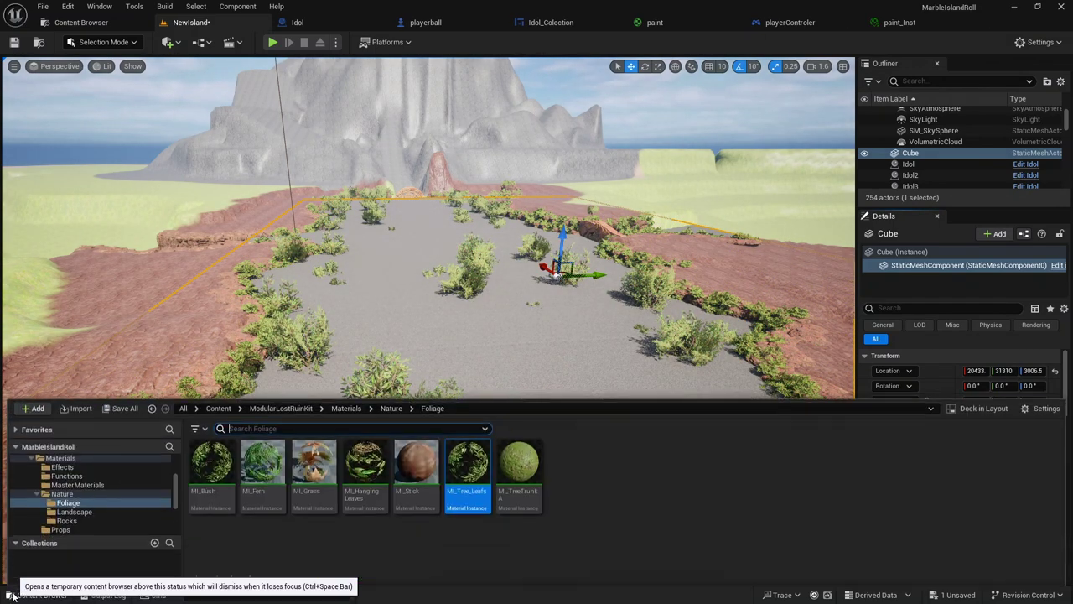
Duplicate the MI_Tree_Leafs material instance and name the copy Tilled_Tree_Leafs.
right_click(474, 458)
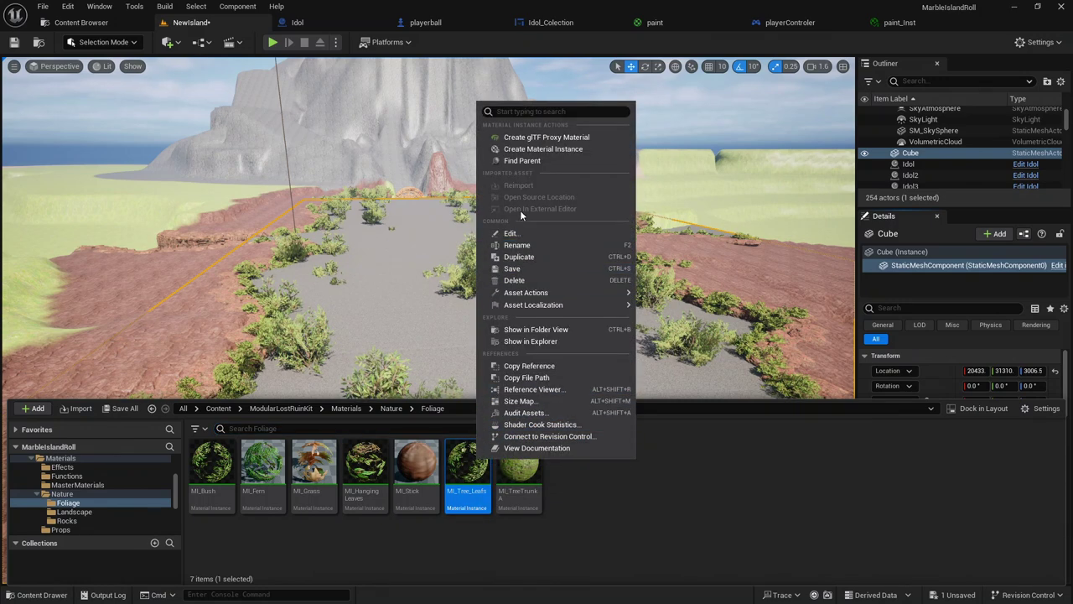
click(538, 257)
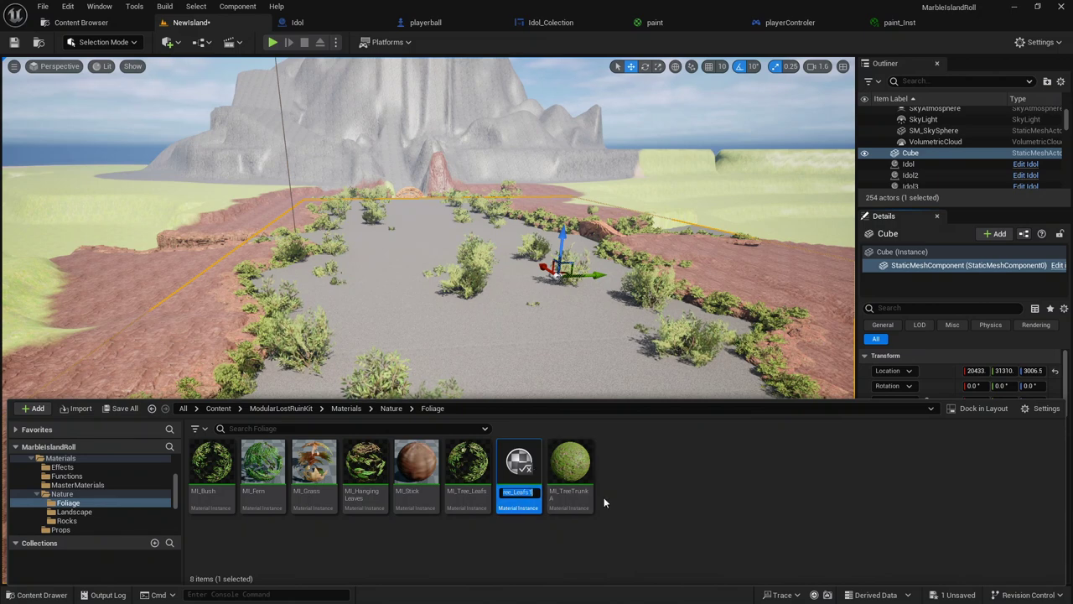
text(Big )
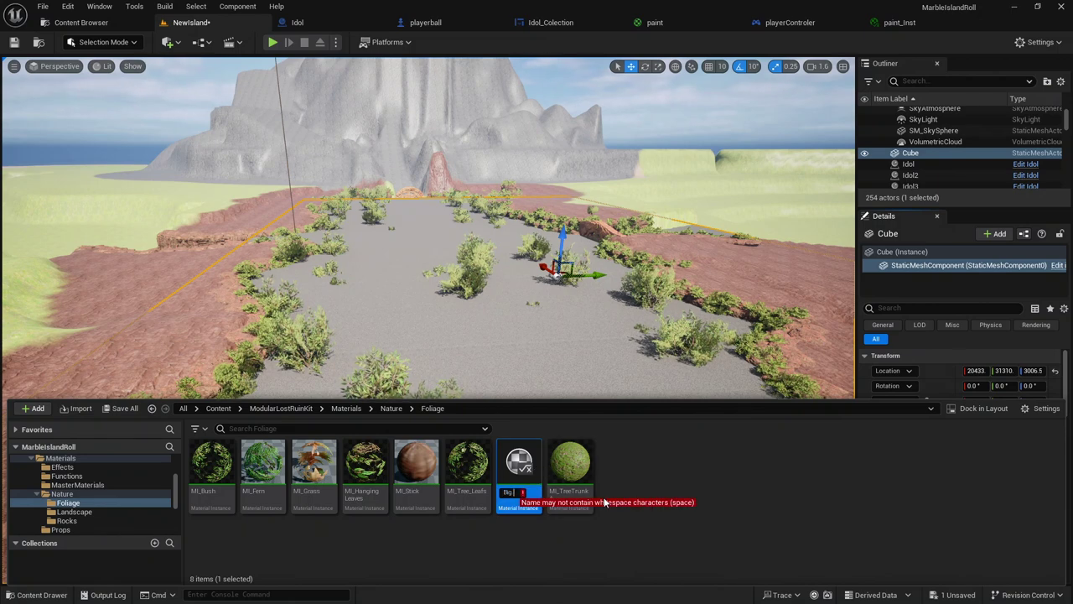
text(tree leaf)
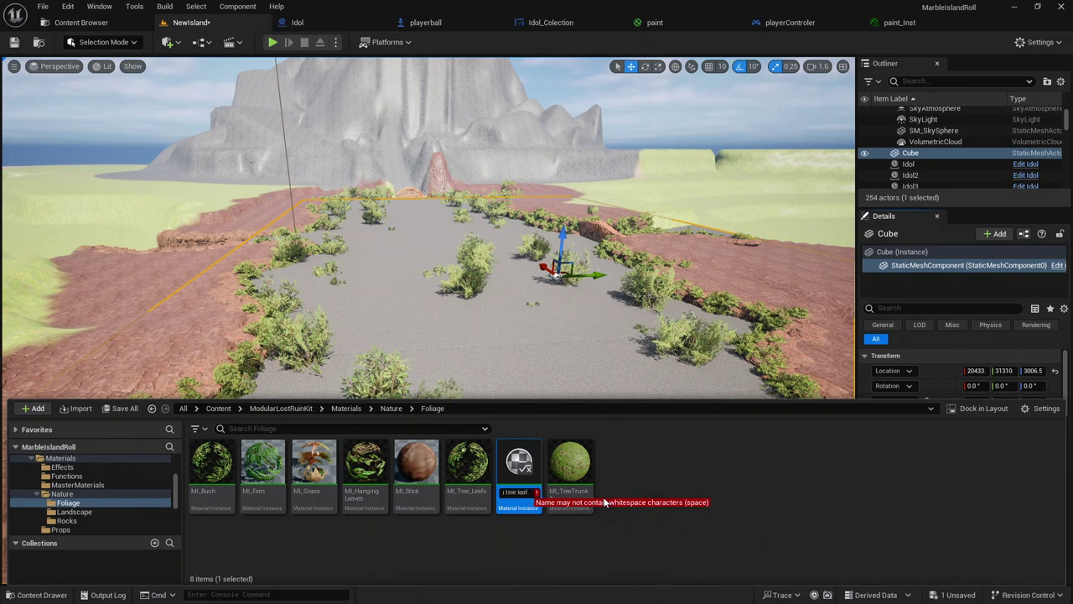
key(BackSpace)
key(BackSpace)
key(BackSpace)
text(T)
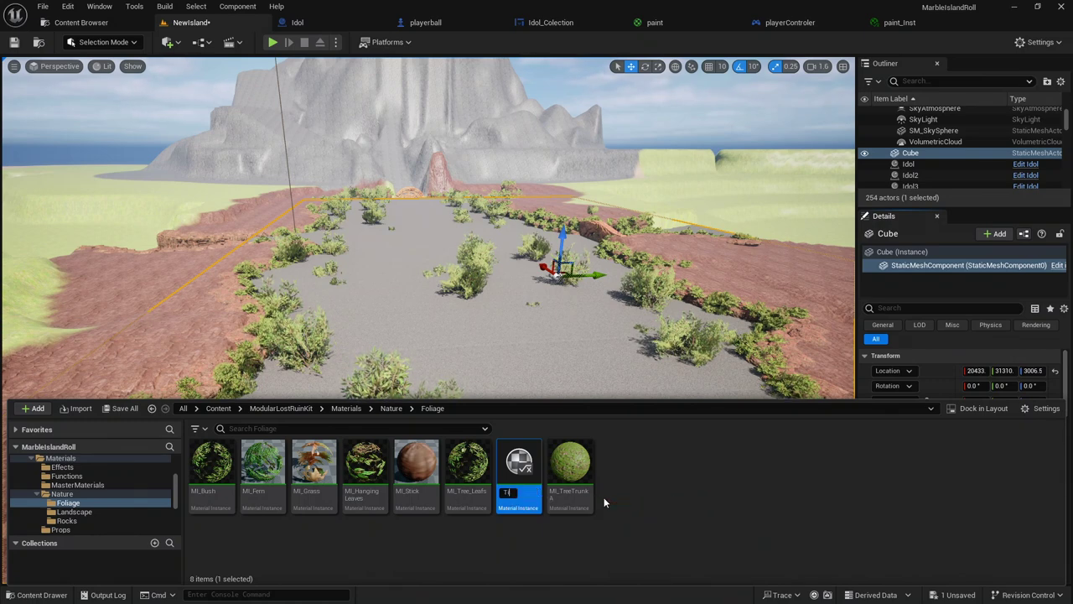
text(illed_T)
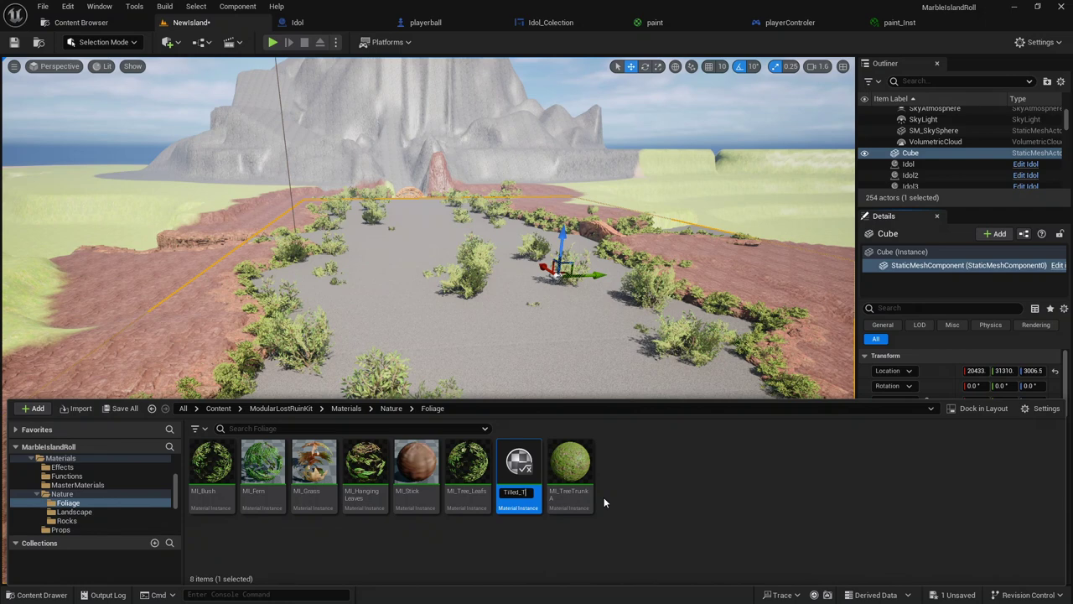
text(ree)
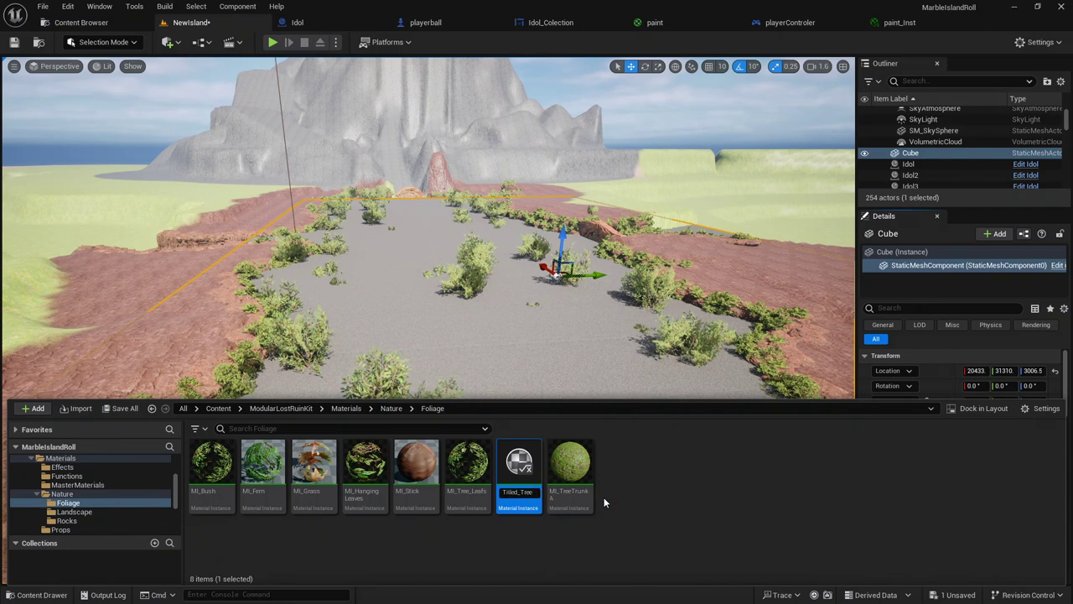
text(_Lea)
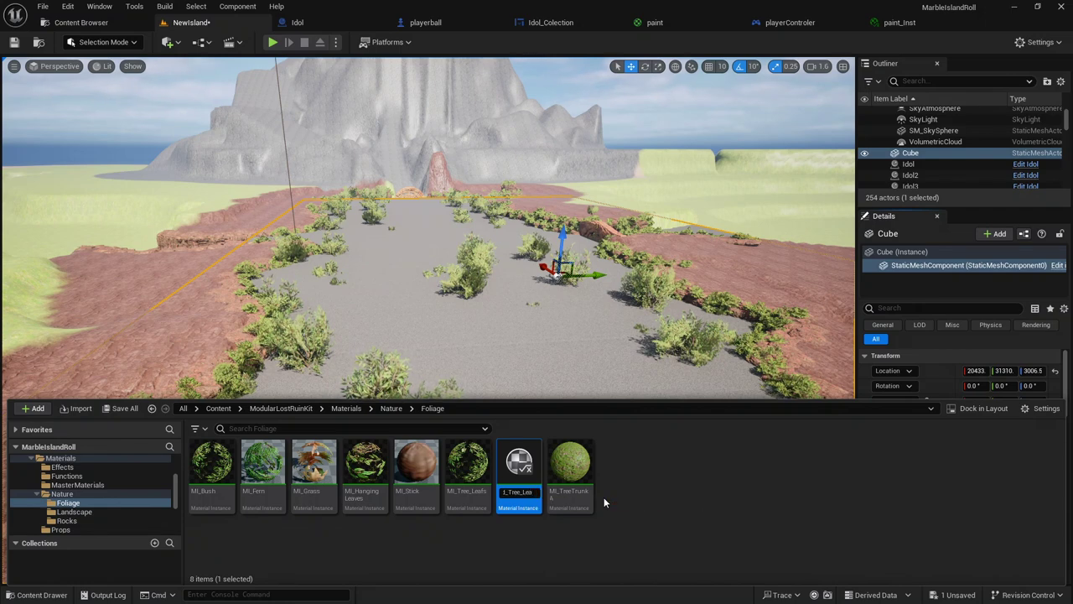
text(fs)
key(Return)
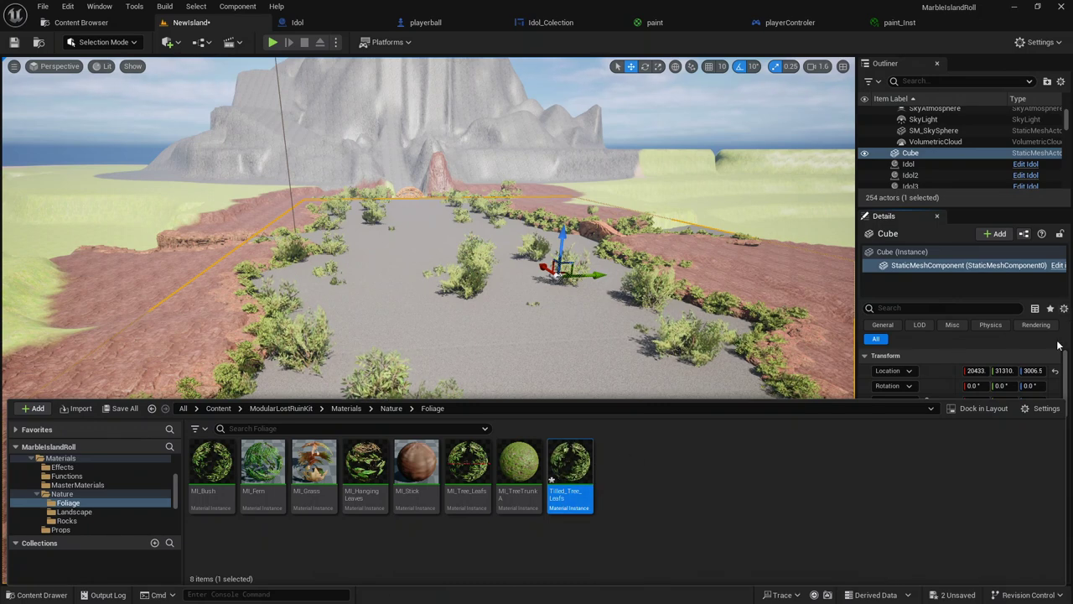
Assign Tilled_Tree_Leafs to the Cube's Element 0 material slot, found by searching 'tree_l'.
click(952, 345)
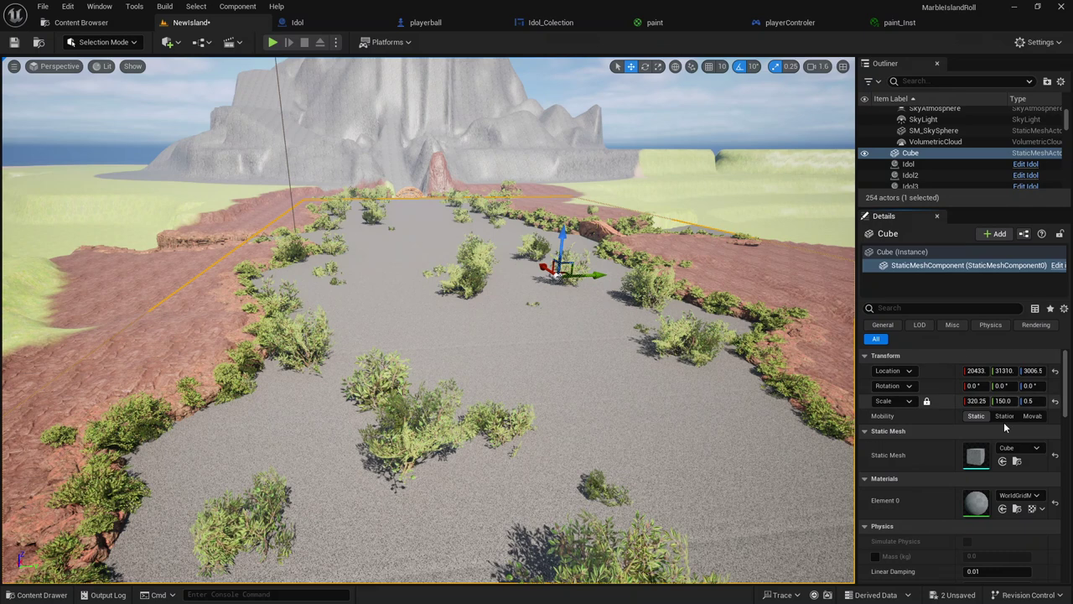
click(1037, 497)
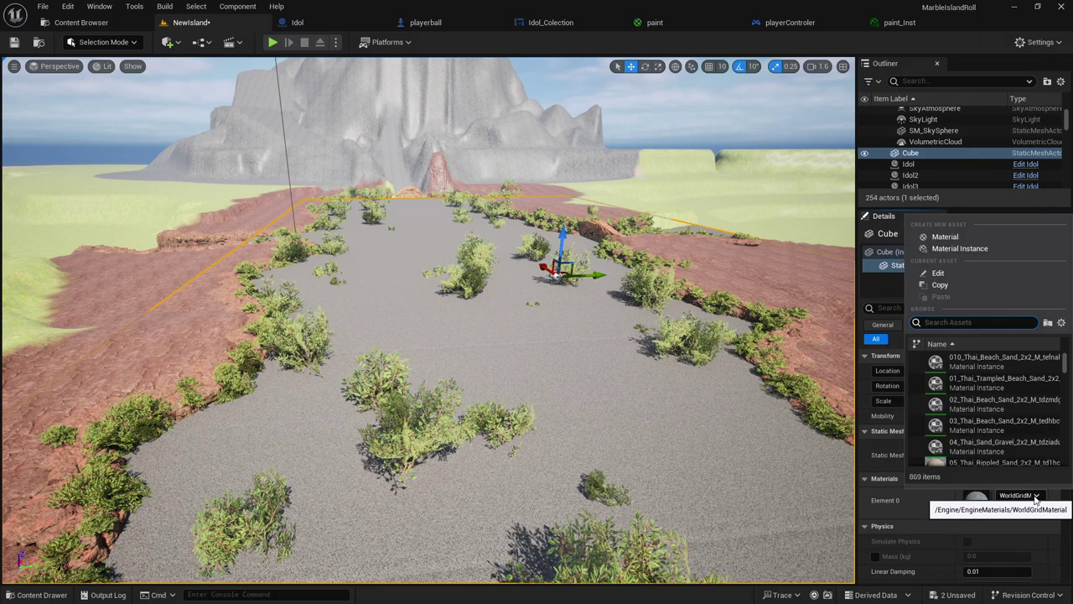
text(til)
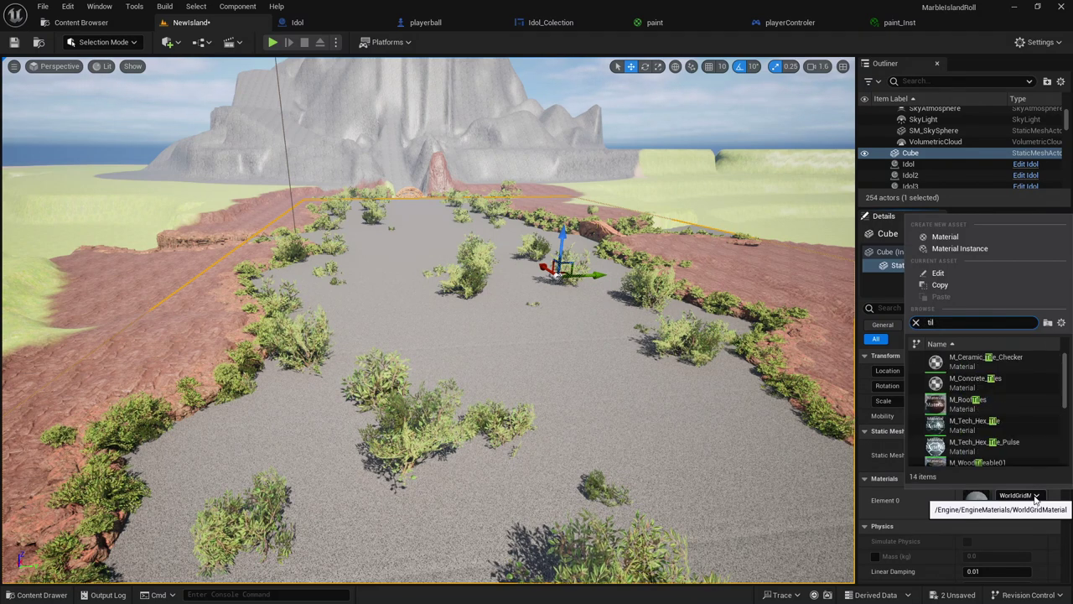
text(ed)
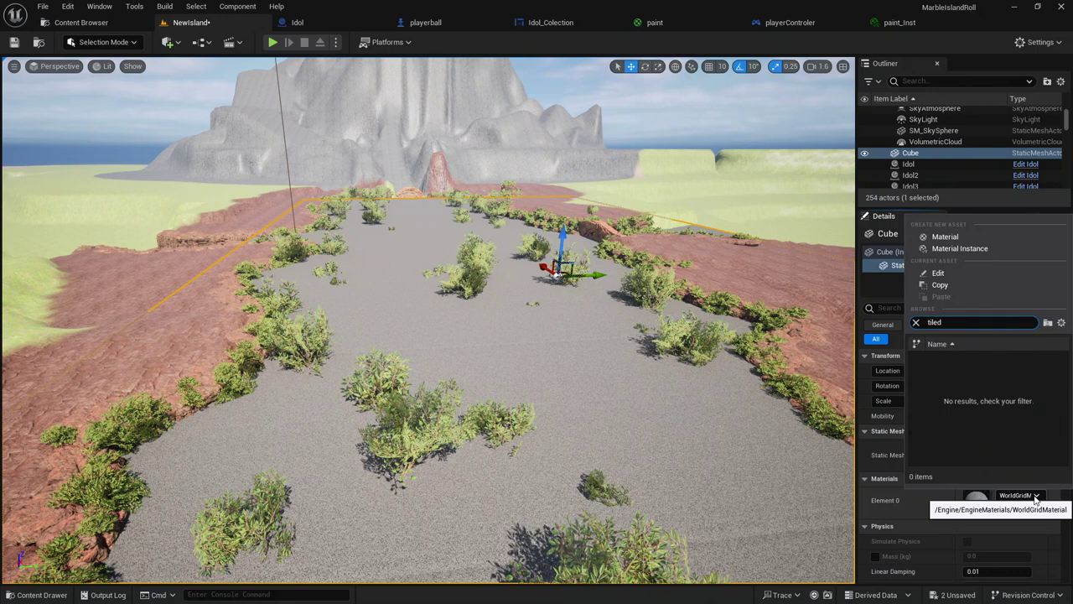
text(_)
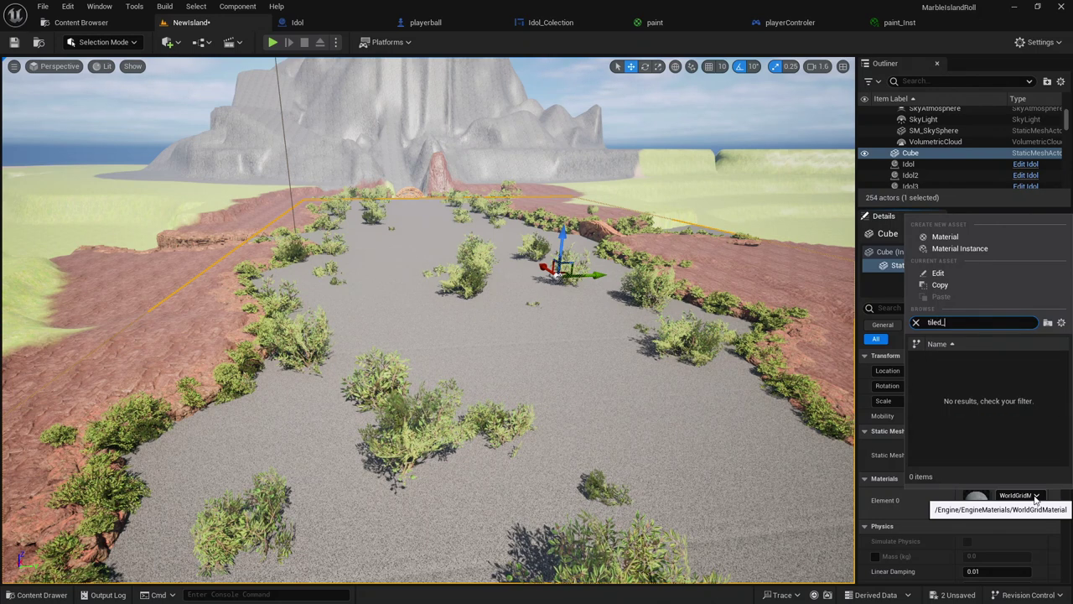
key(BackSpace)
key(BackSpace)
key(BackSpace)
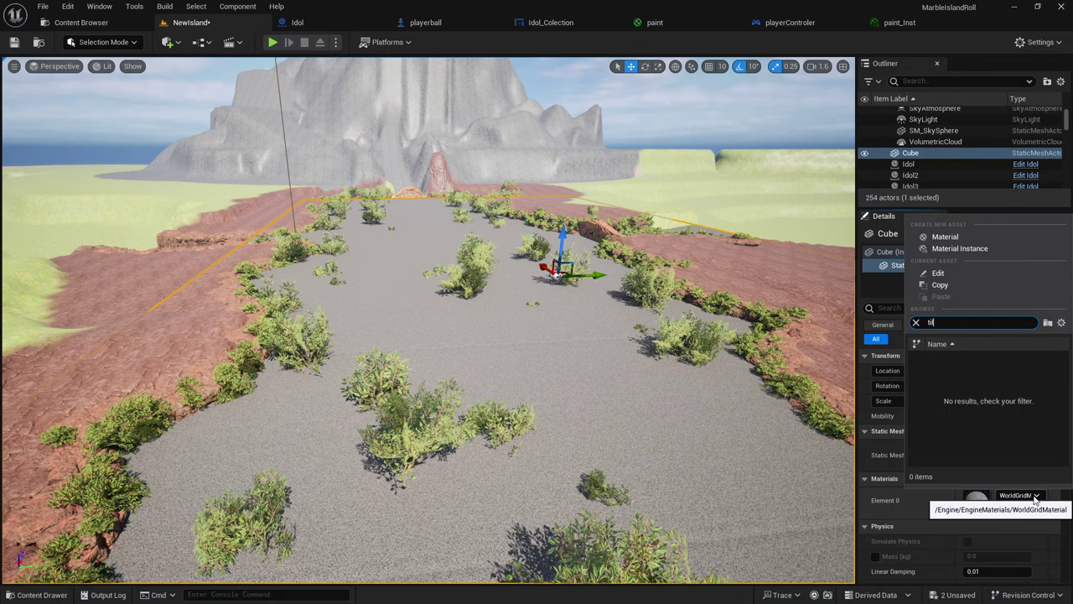
key(BackSpace)
text(ree)
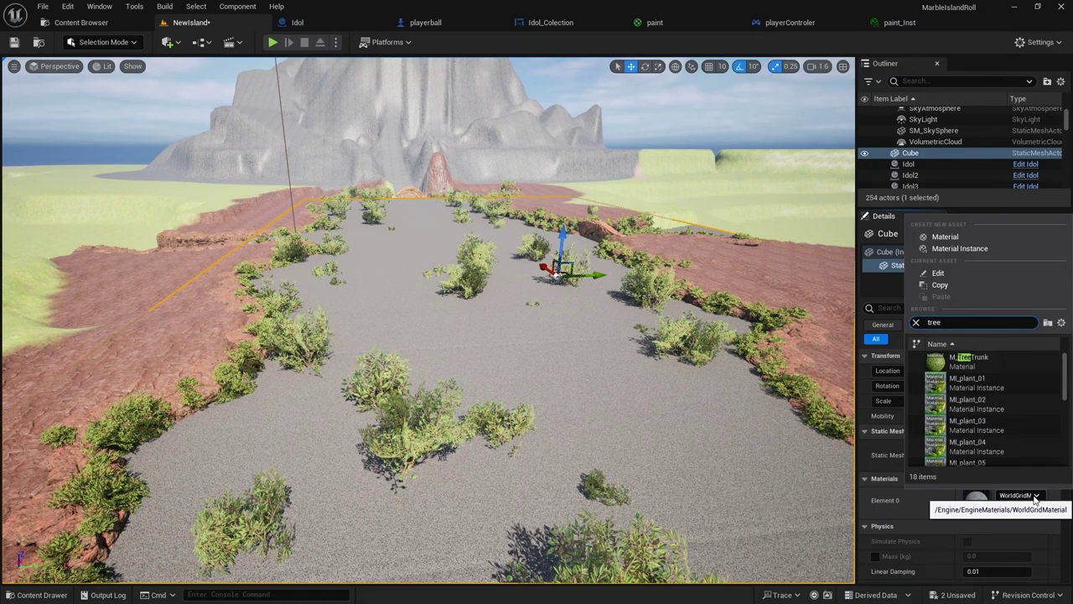
text(_l)
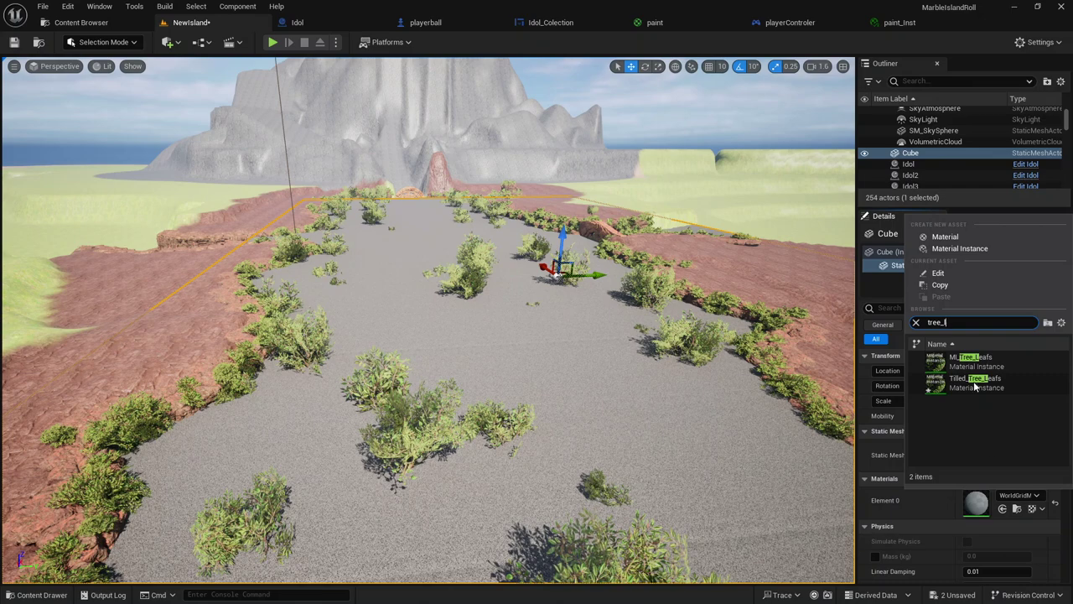
click(973, 382)
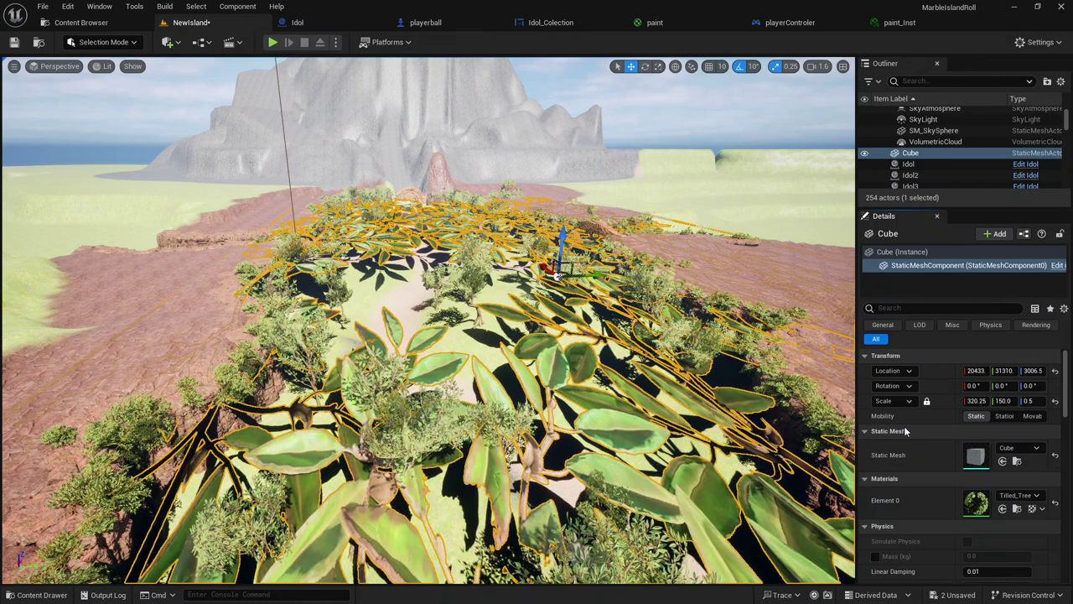
Open Tilled_Tree_Leafs in the material instance editor and dock it as a main tab.
click(1017, 508)
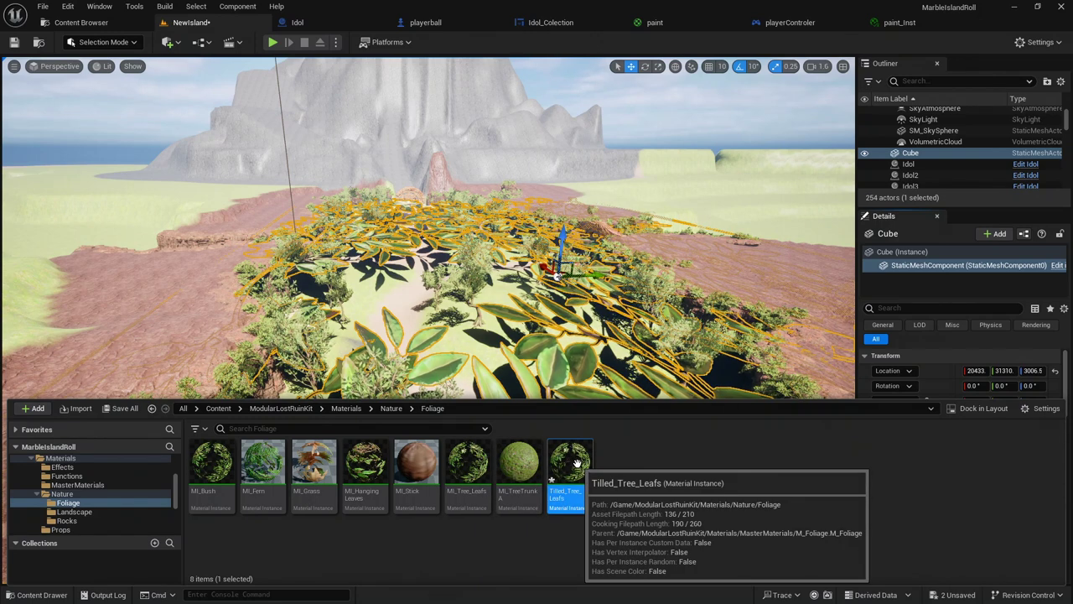
double_click(571, 463)
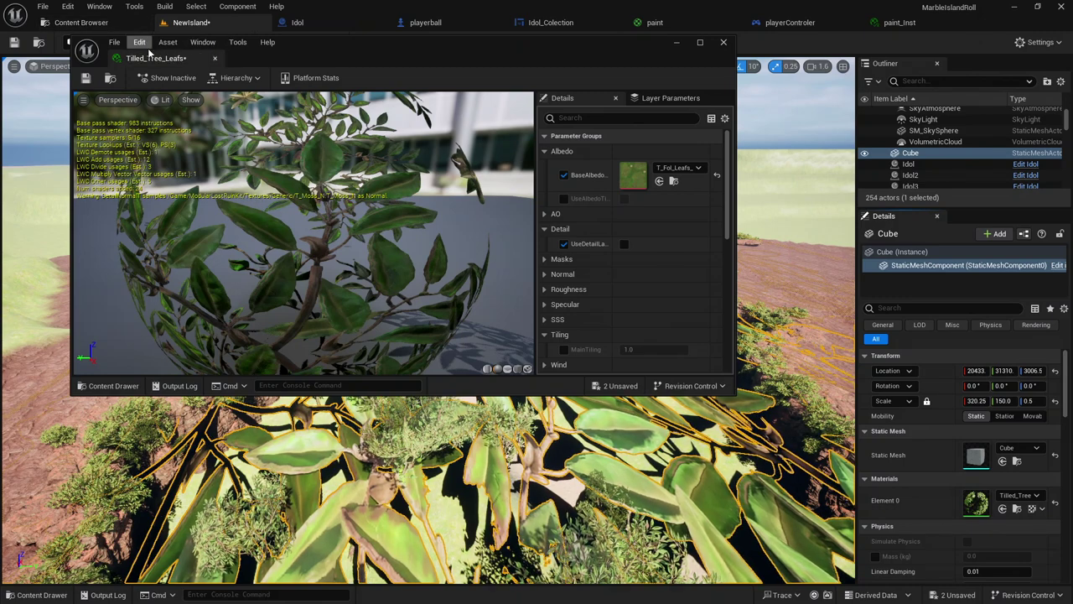
click(837, 16)
drag(837, 17, 880, 21)
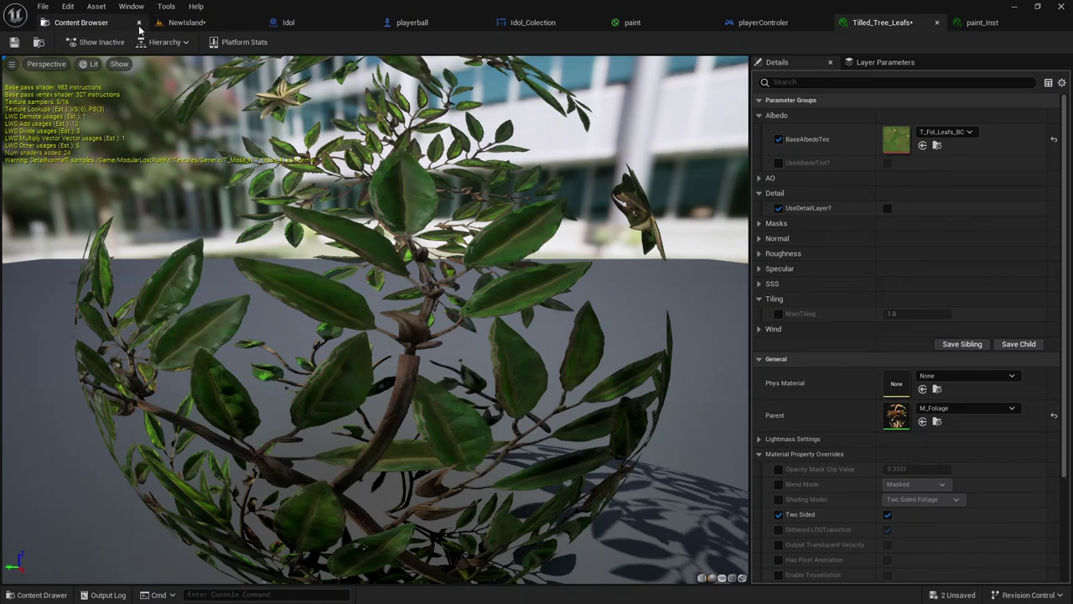
Open MI_Tree_Leafs from the Foliage assets to compare its settings, then close it.
click(186, 22)
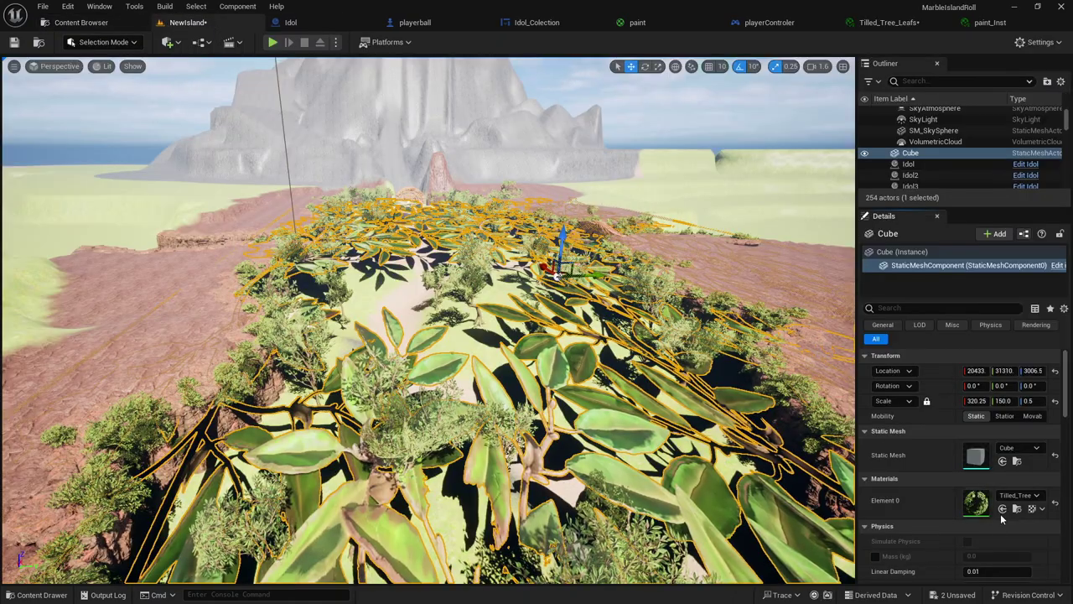
key(ctrl+space)
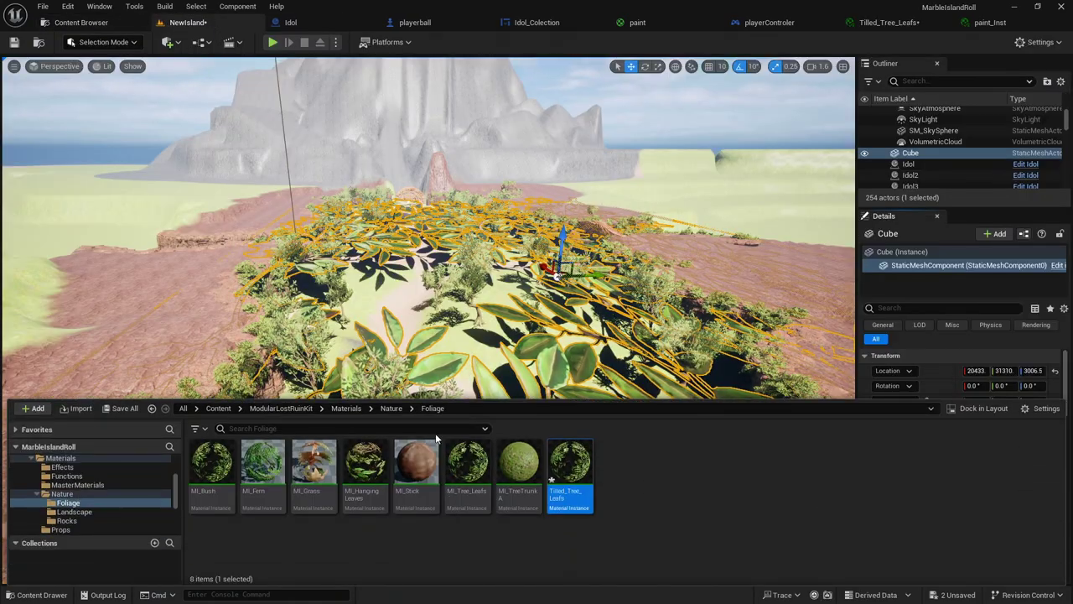
double_click(467, 475)
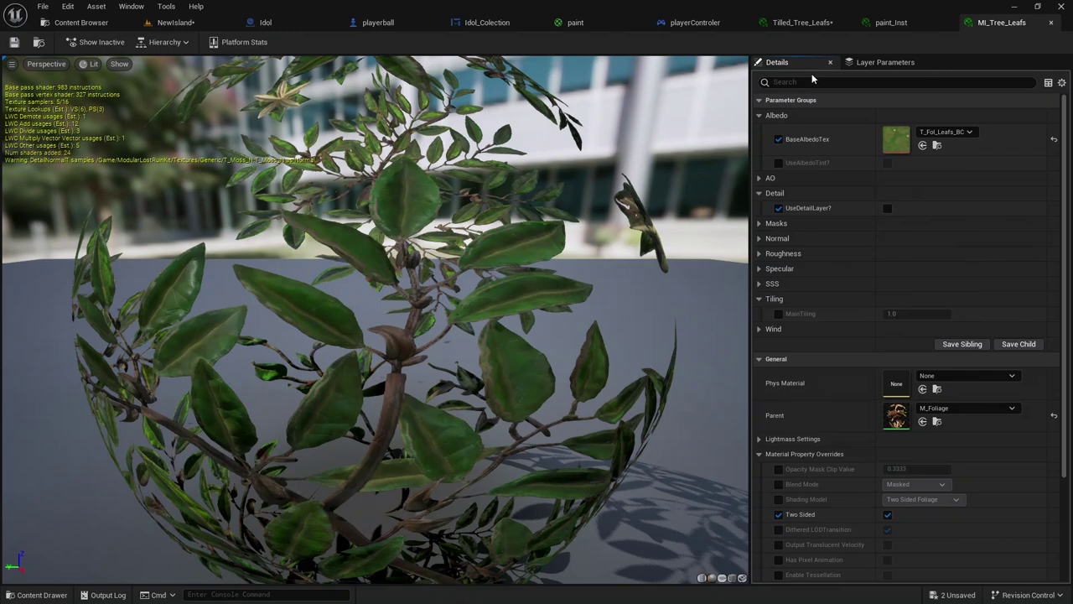
click(1051, 22)
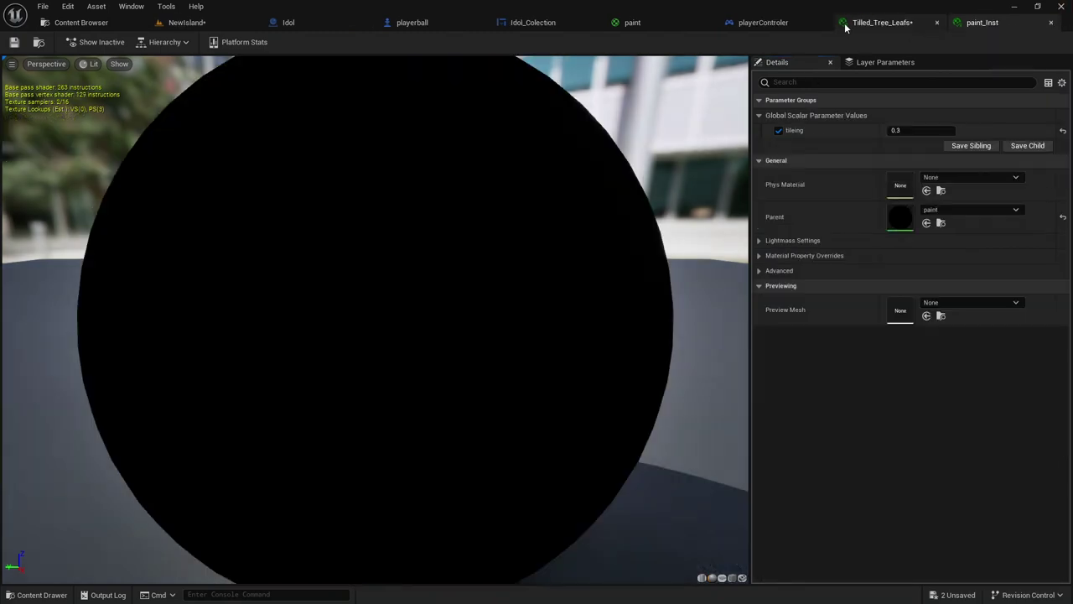
Reorder the editor tabs so Tilled_Tree_Leafs sits before playerControler.
click(855, 25)
mouse_move(856, 25)
mouse_down()
mouse_move(805, 16)
mouse_move(964, 23)
mouse_up()
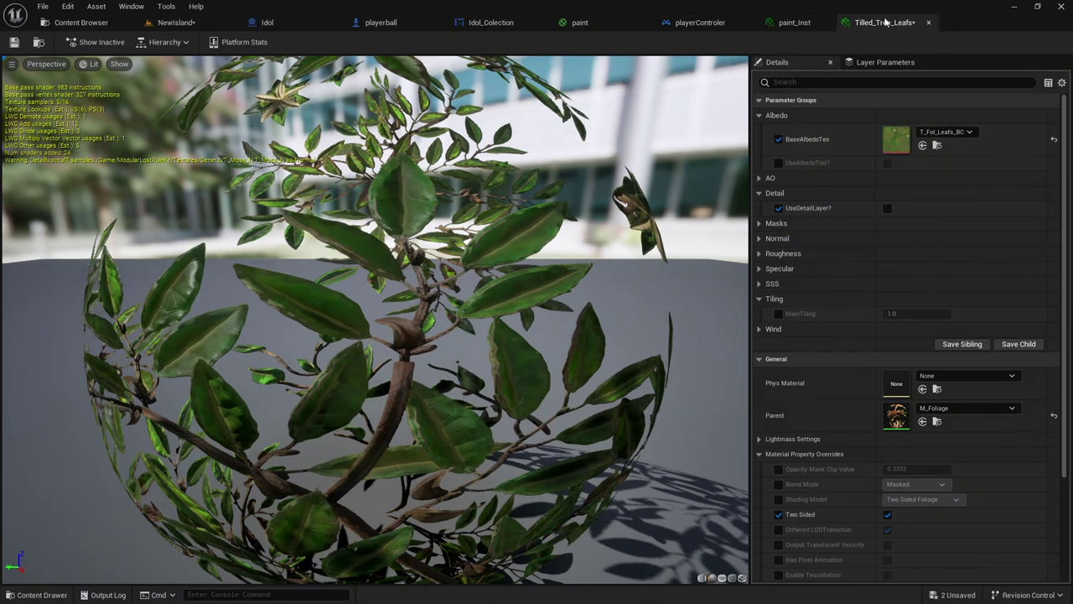
drag(877, 25, 897, 27)
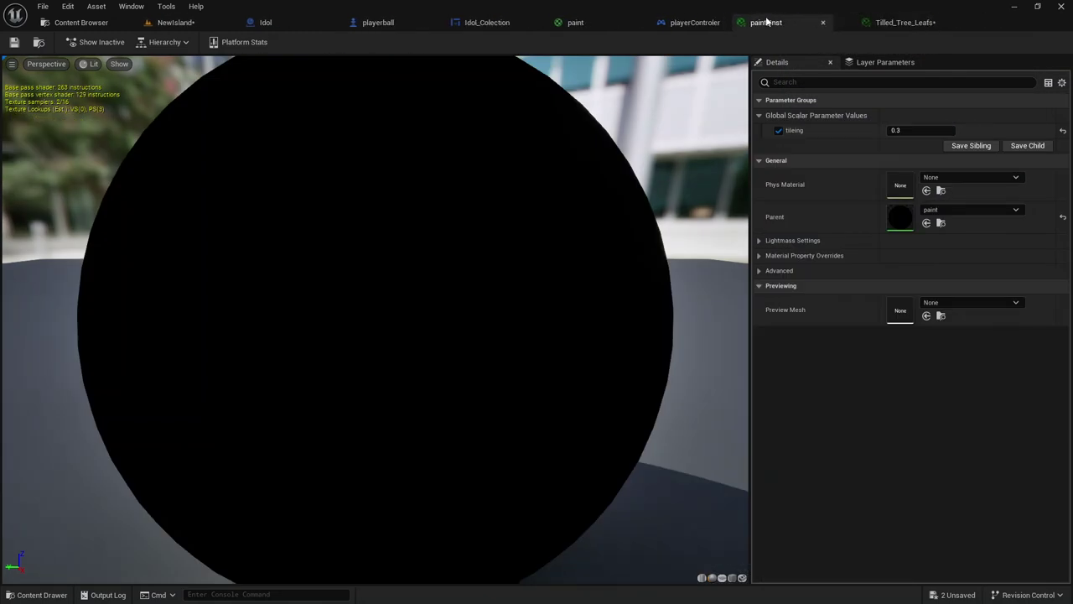
drag(981, 25, 711, 28)
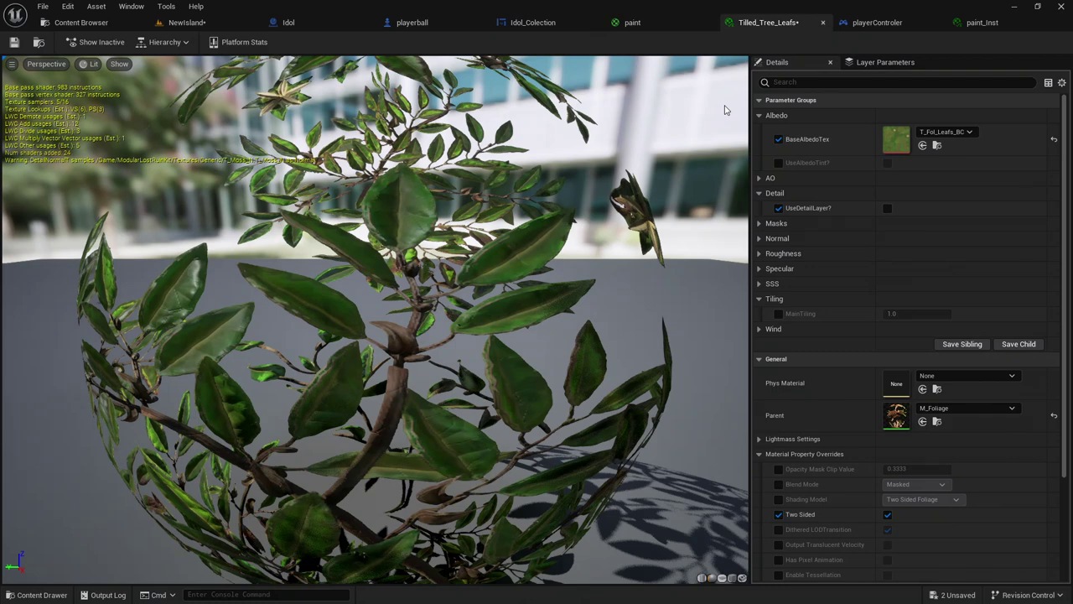
Inspect the paint material's node graph, zooming and panning across its nodes.
click(705, 25)
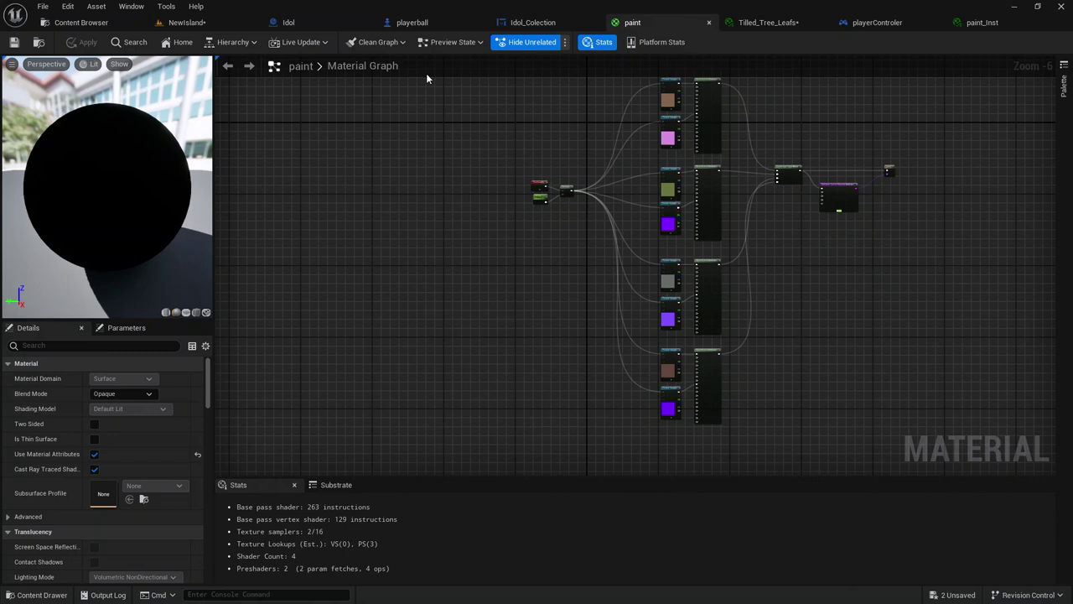
scroll(461, 179, up, 3)
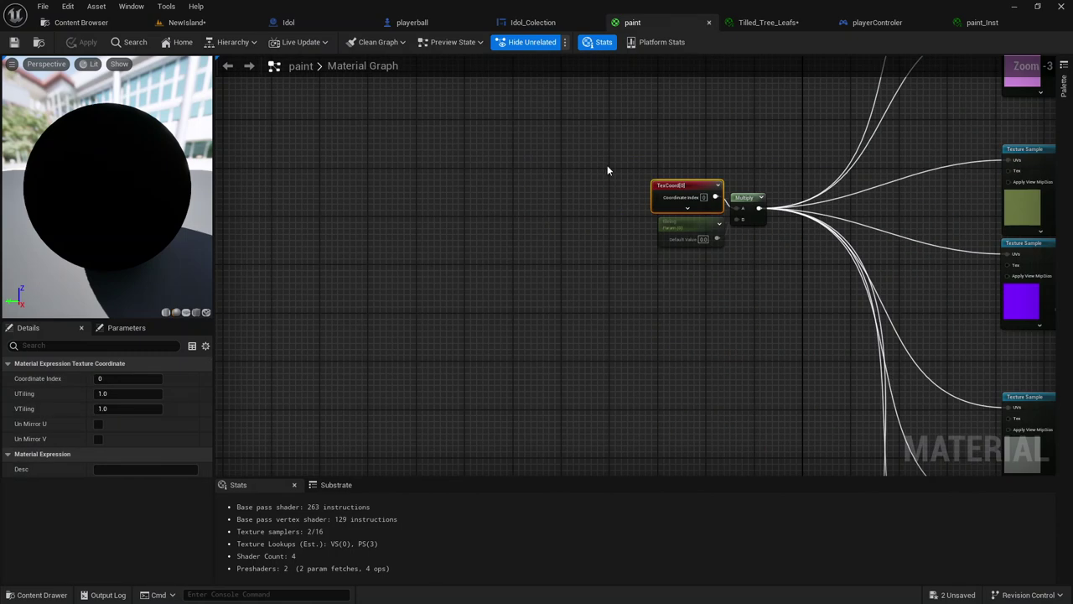
right_drag(766, 110, 387, 208)
scroll(388, 209, down, 4)
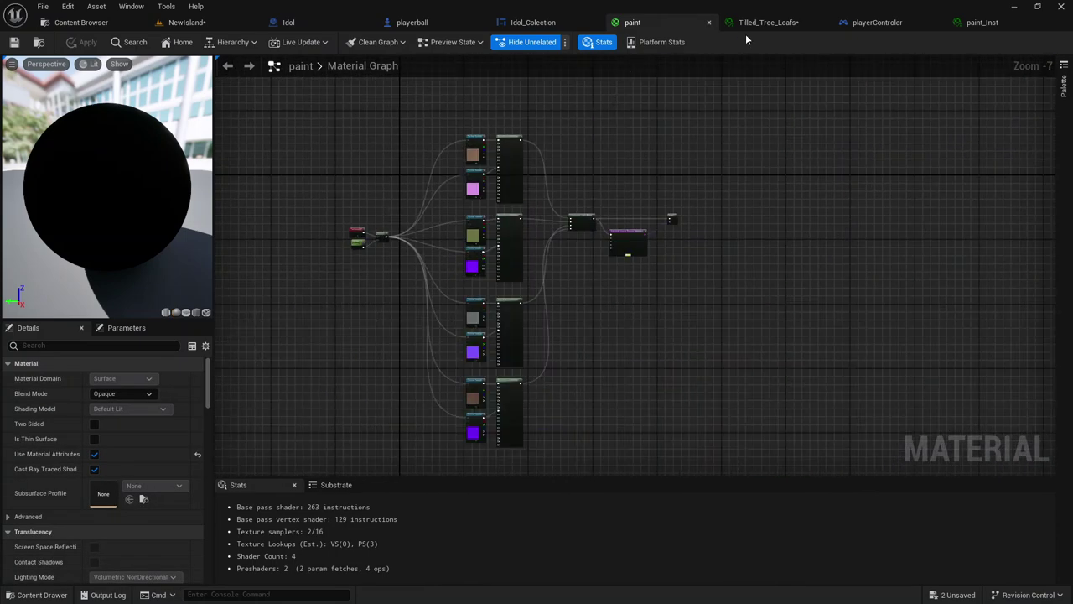
Orbit the Tilled_Tree_Leafs preview sphere, then return to the NewIsland level.
click(769, 23)
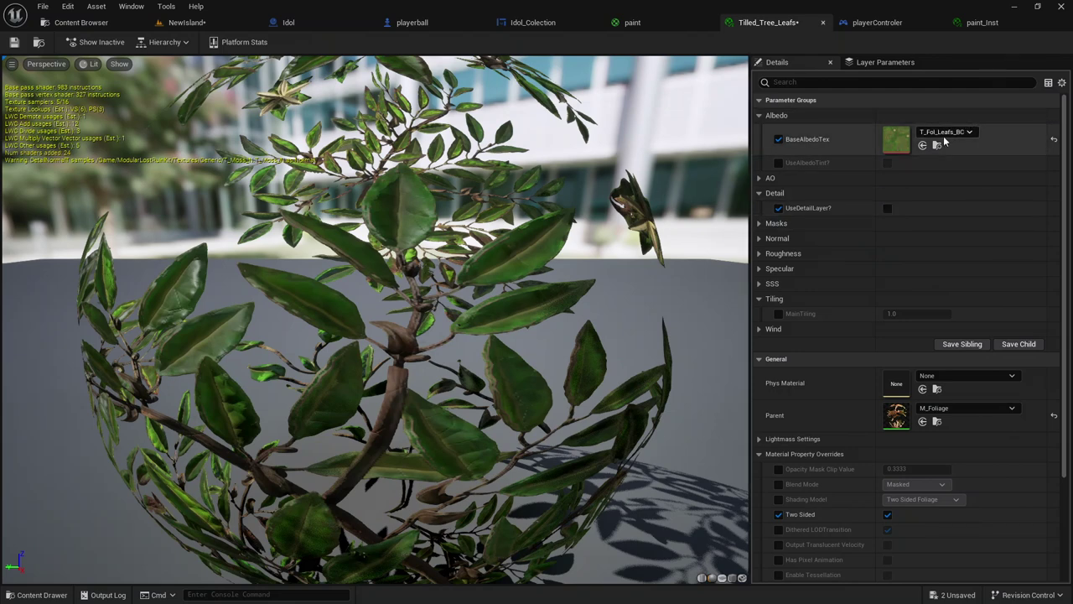
mouse_move(458, 233)
mouse_down()
mouse_move(503, 243)
mouse_move(605, 159)
mouse_up()
scroll(452, 238, down, 5)
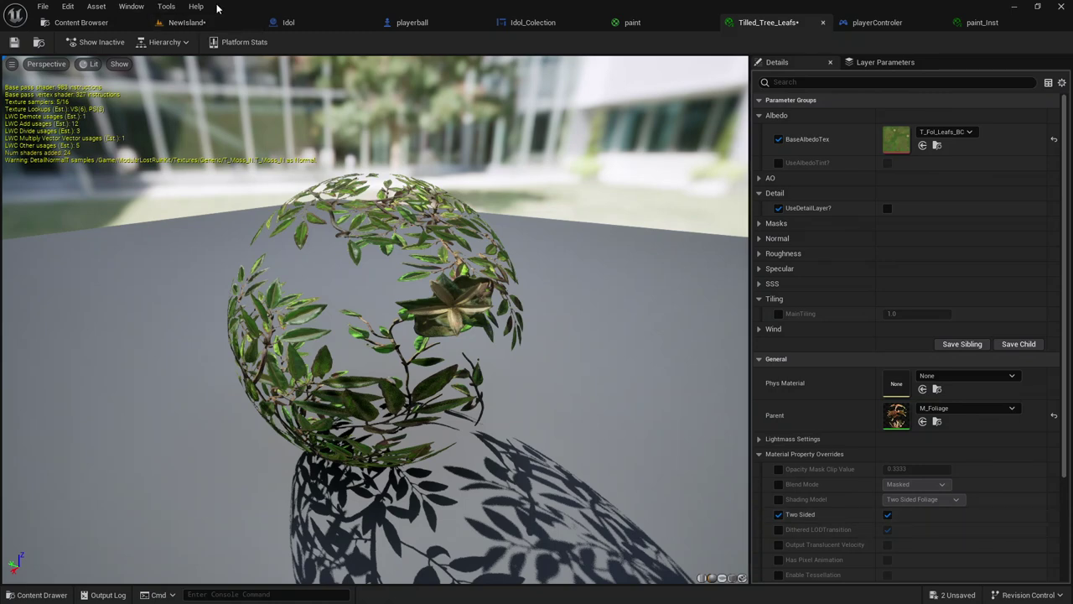
click(193, 22)
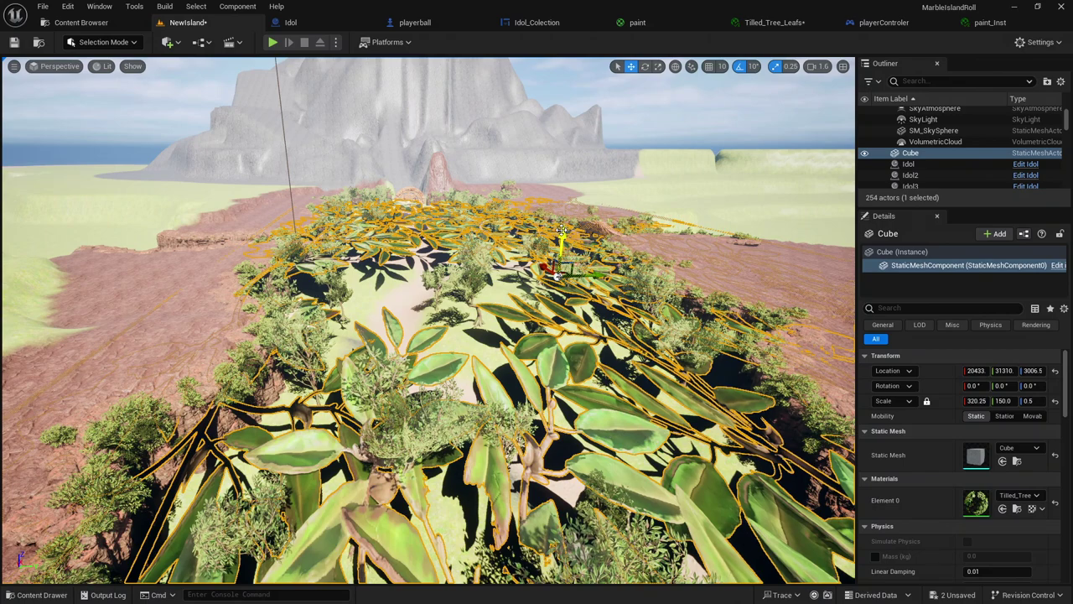
Lower the leaf-covered Cube beneath the ground, deselect it, and fly toward the trees.
mouse_move(560, 239)
mouse_down()
mouse_move(464, 448)
mouse_move(437, 534)
mouse_up()
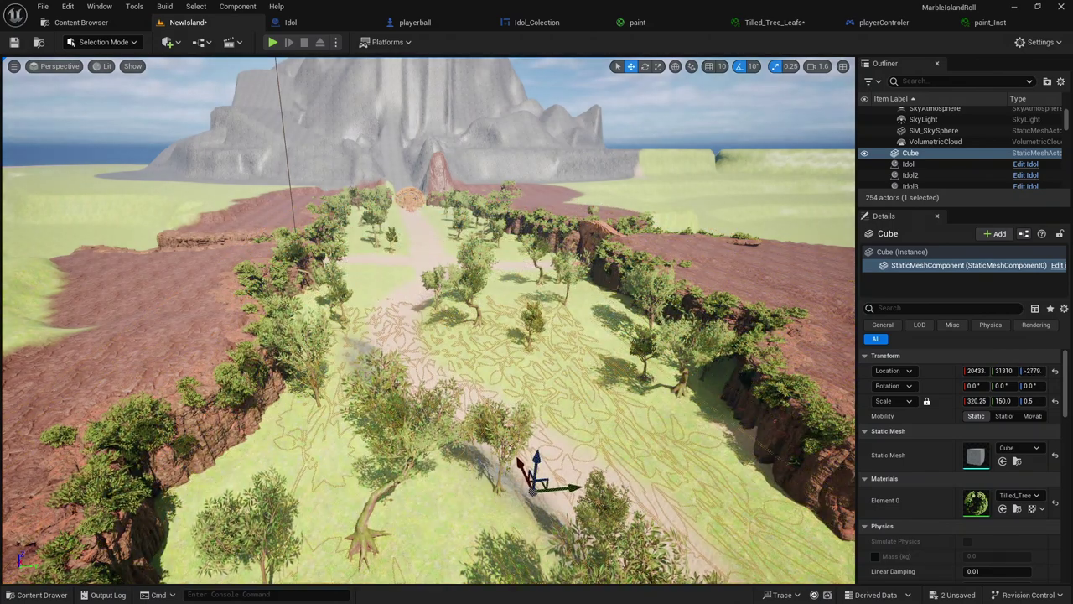
click(386, 304)
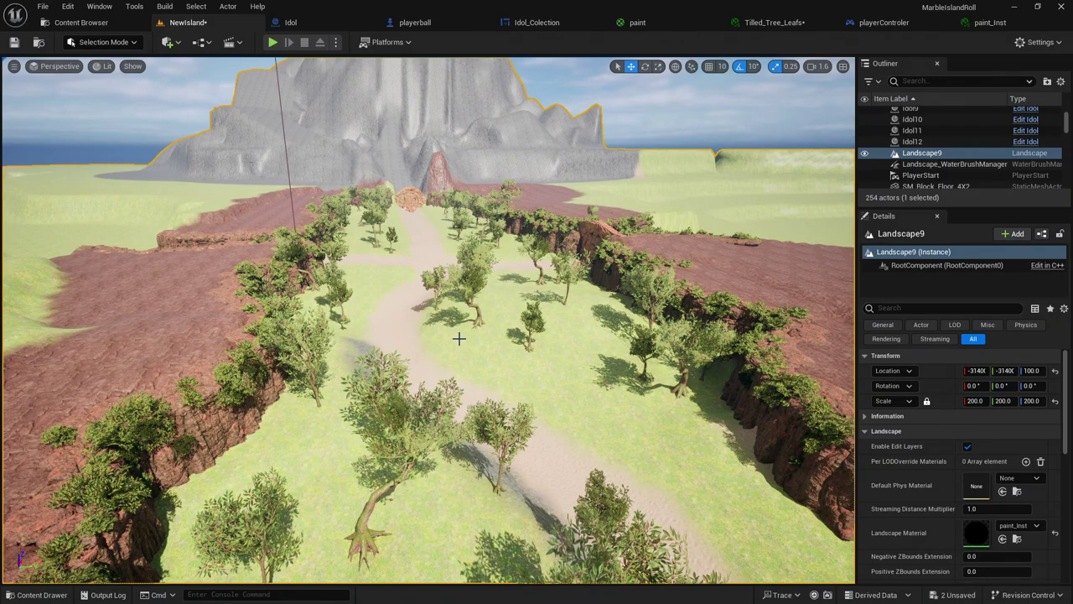
mouse_move(459, 338)
right_down()
mouse_move(437, 344)
mouse_move(490, 344)
right_up()
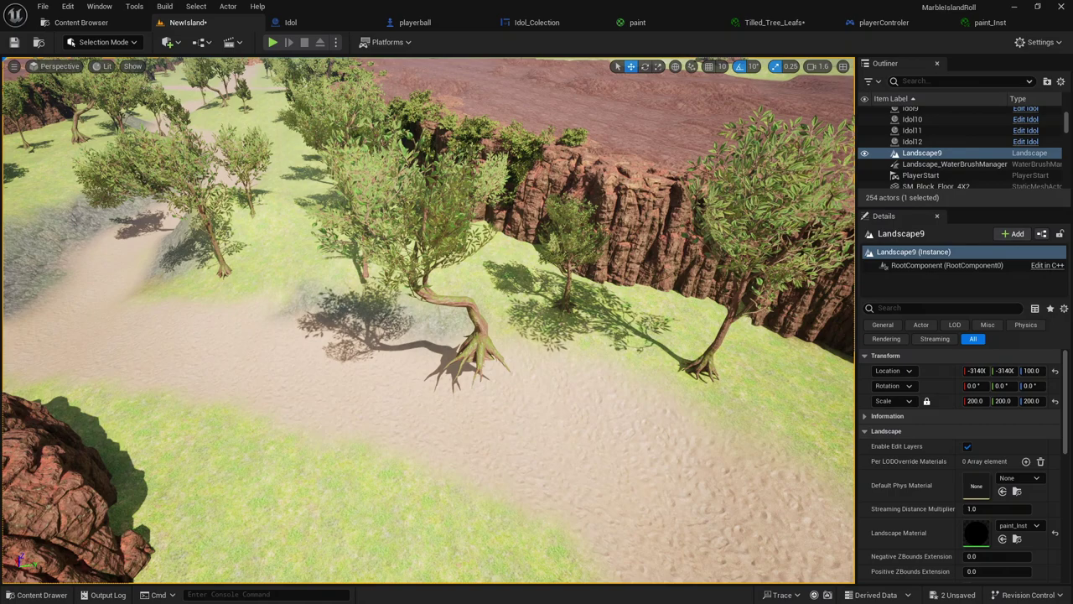
Move tree SM_Fol_TreeB_14 off the sandy path onto the grass by the rocks.
click(478, 344)
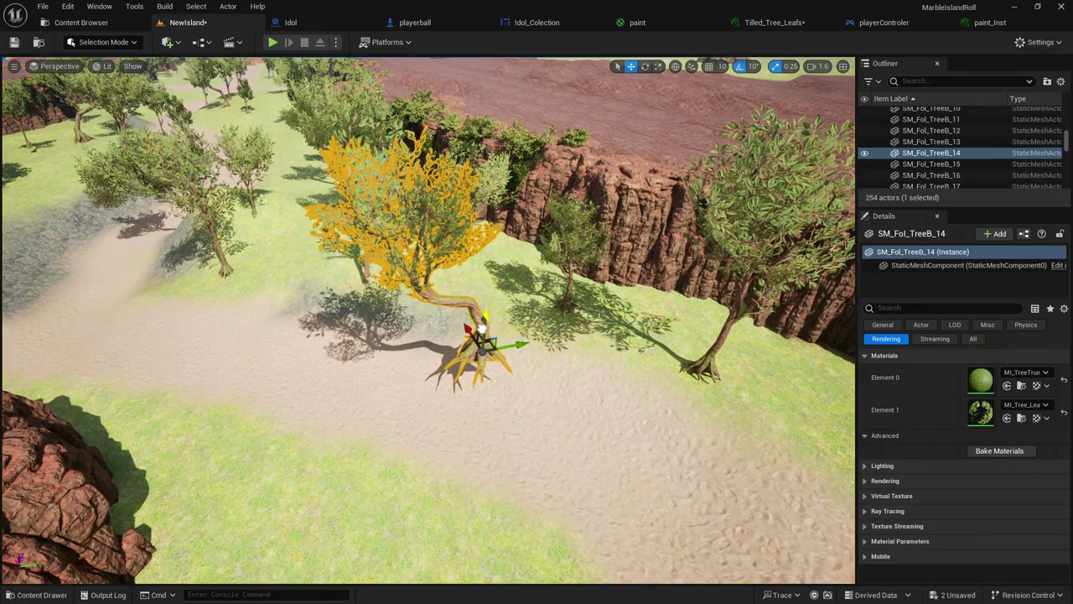
drag(482, 327, 474, 386)
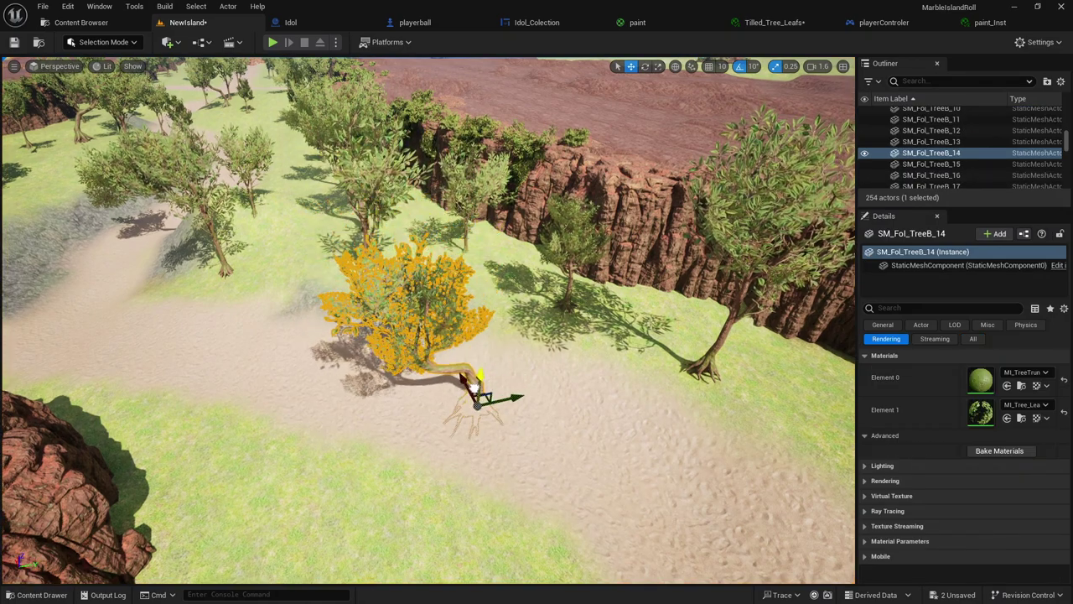
right_drag(474, 386, 474, 386)
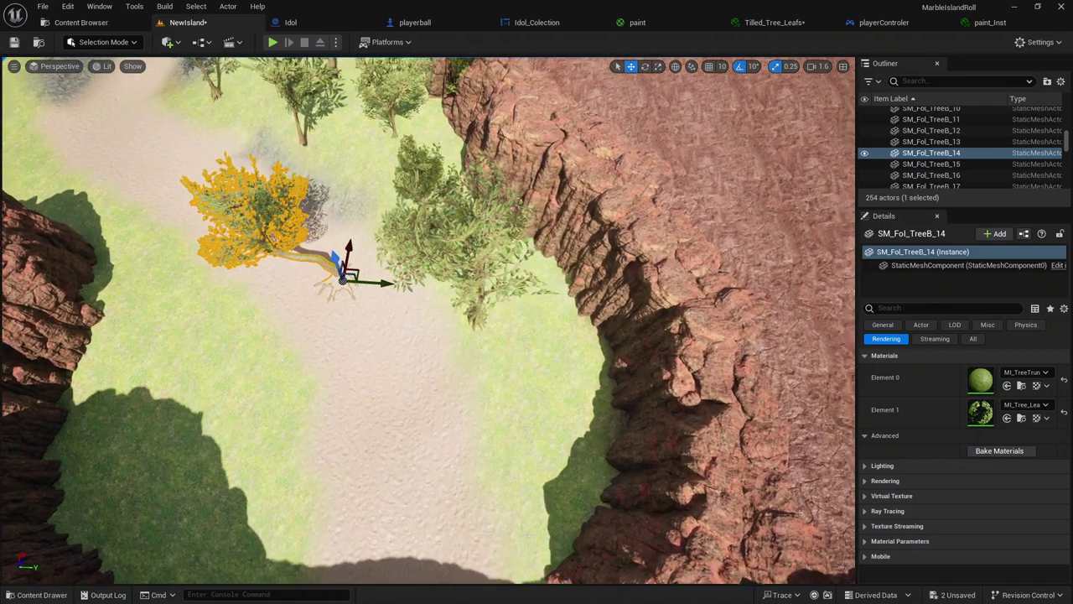
right_drag(594, 358, 594, 358)
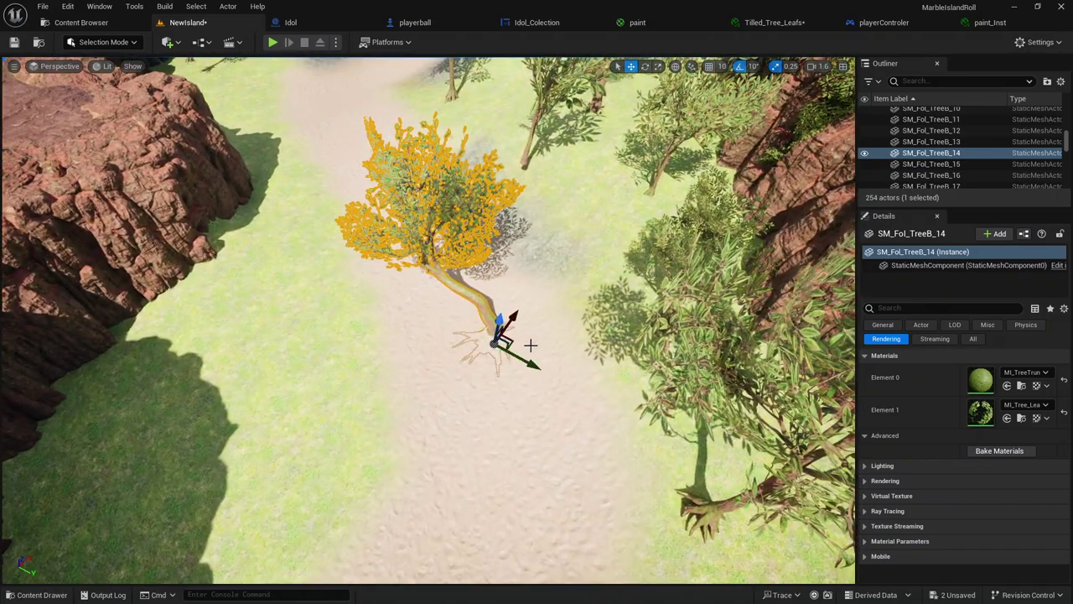
drag(509, 344, 341, 384)
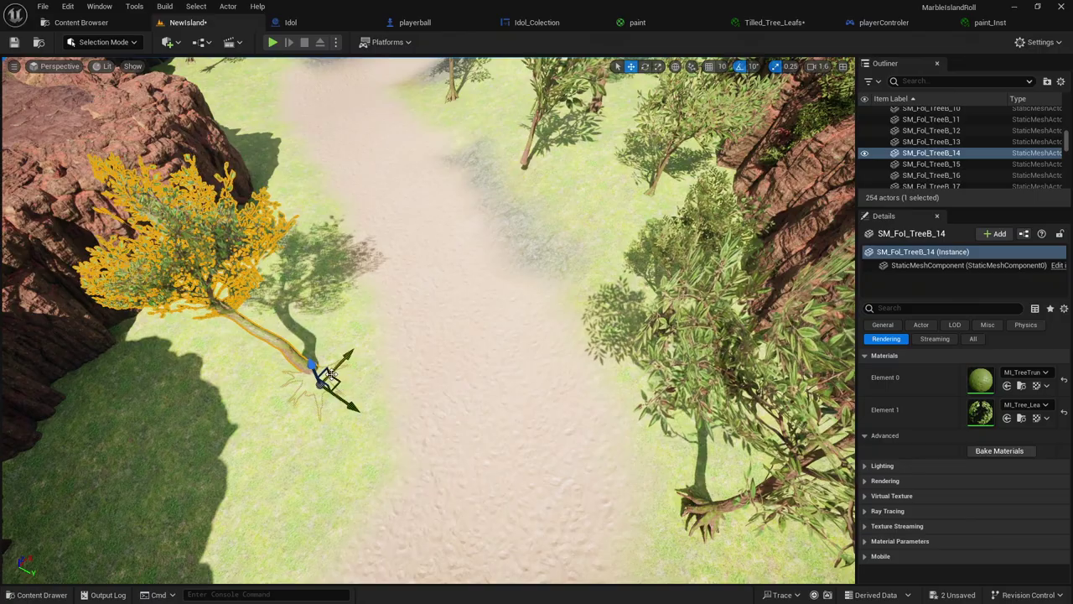
drag(311, 364, 312, 353)
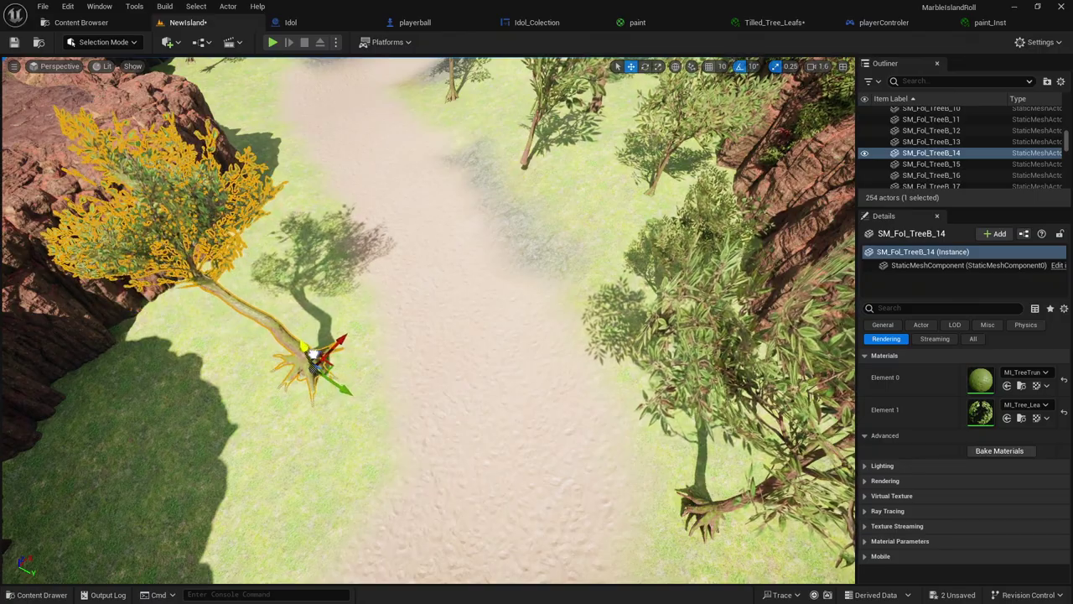
mouse_move(313, 353)
right_down()
mouse_move(313, 252)
mouse_move(420, 421)
right_up()
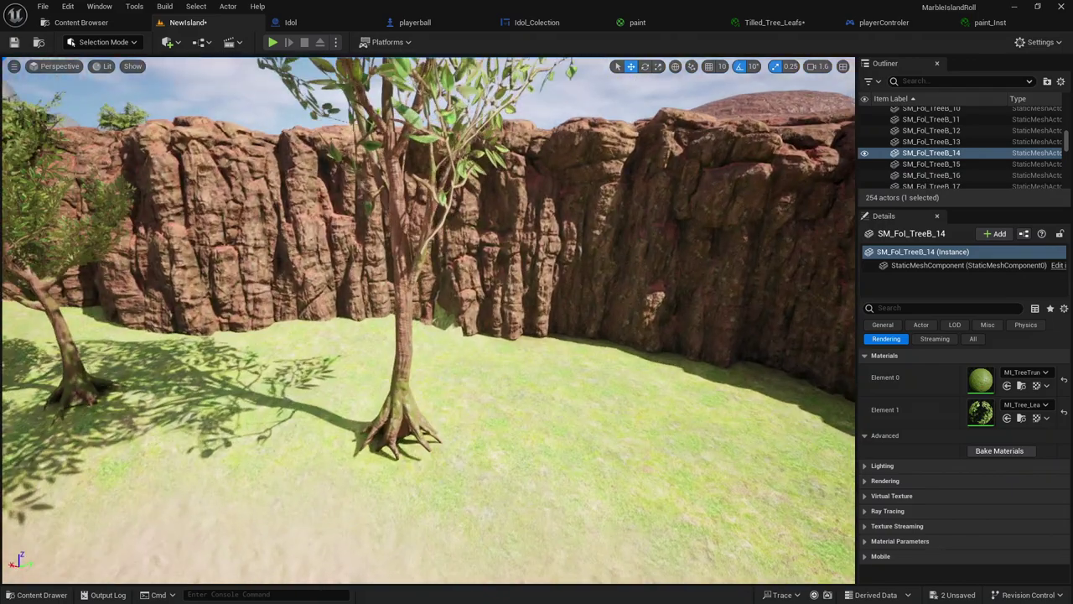
Select tree SM_Fol_TreeA_15 by the rock wall and shift it slightly.
click(420, 421)
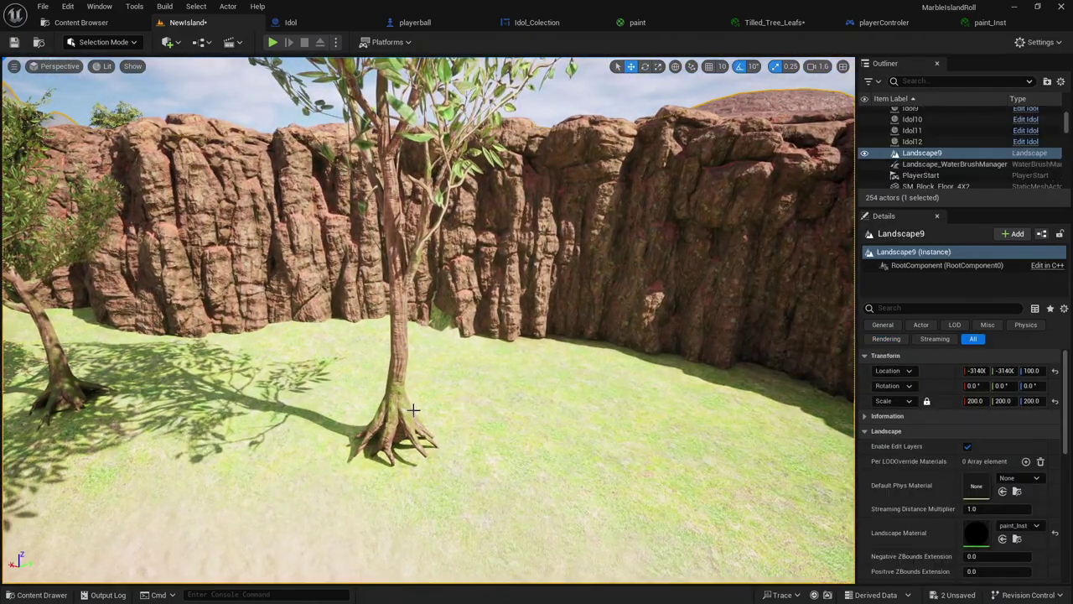
click(392, 394)
mouse_move(392, 394)
right_down()
mouse_move(277, 394)
mouse_move(413, 378)
right_up()
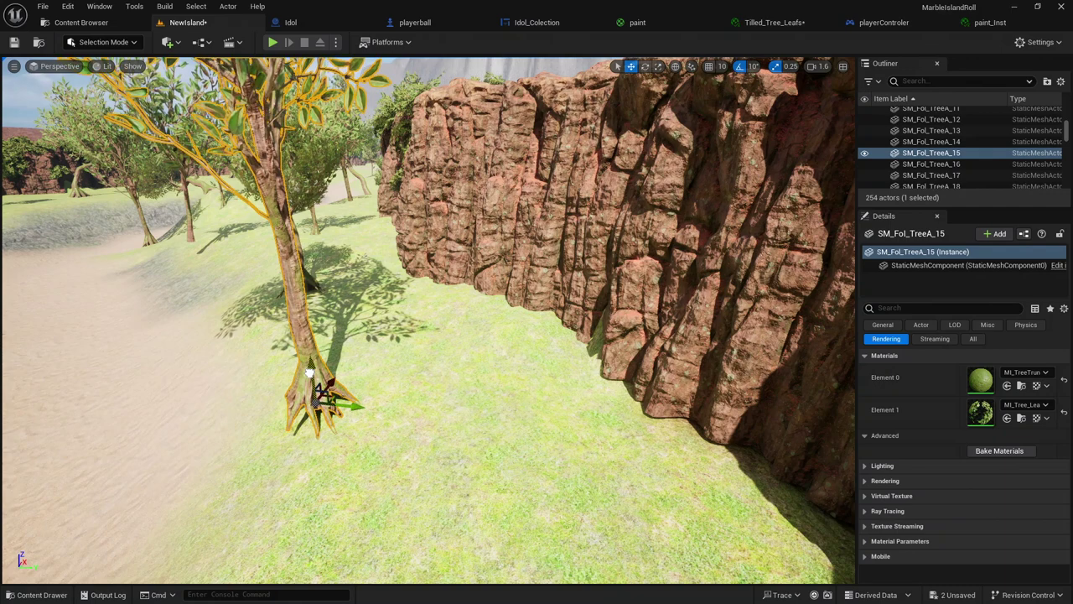
drag(309, 371, 311, 382)
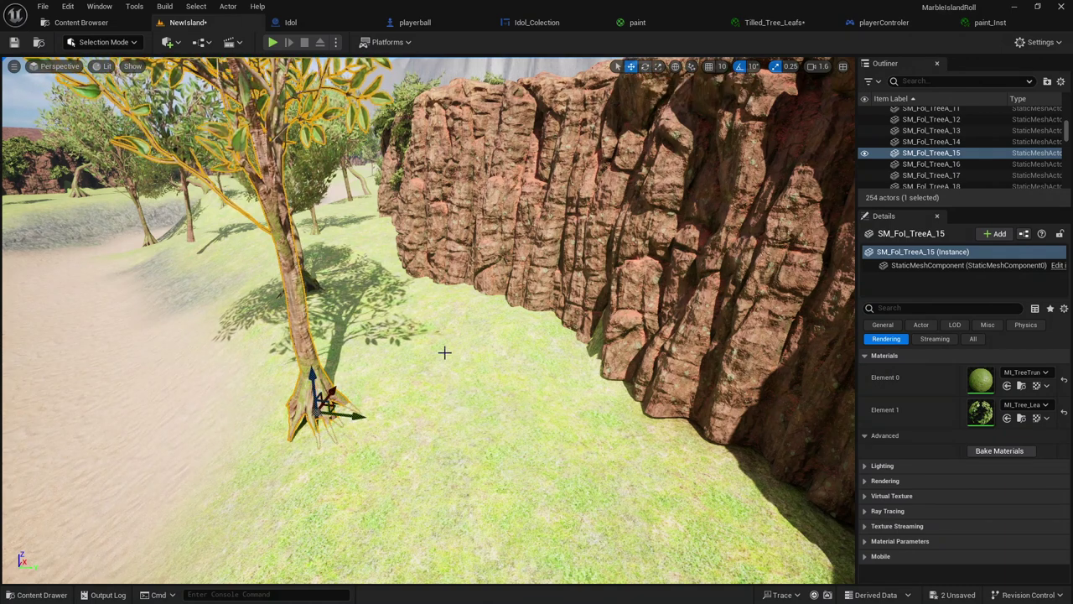
mouse_move(443, 353)
right_down()
mouse_move(503, 306)
mouse_move(436, 310)
right_up()
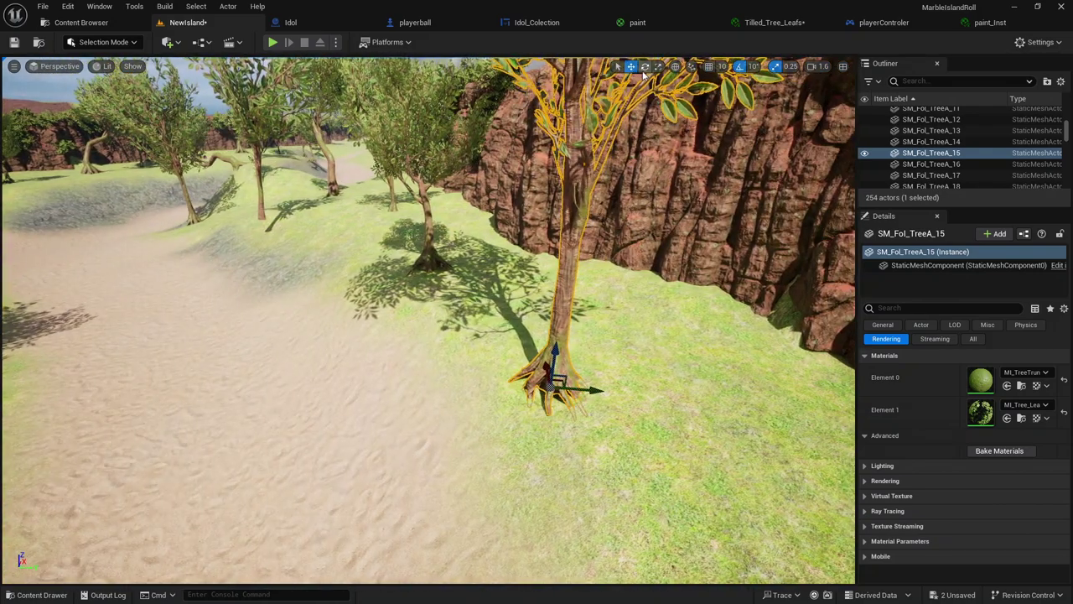
Rotate SM_Fol_TreeA_15 10 degrees around its trunk, then return to move mode.
click(645, 67)
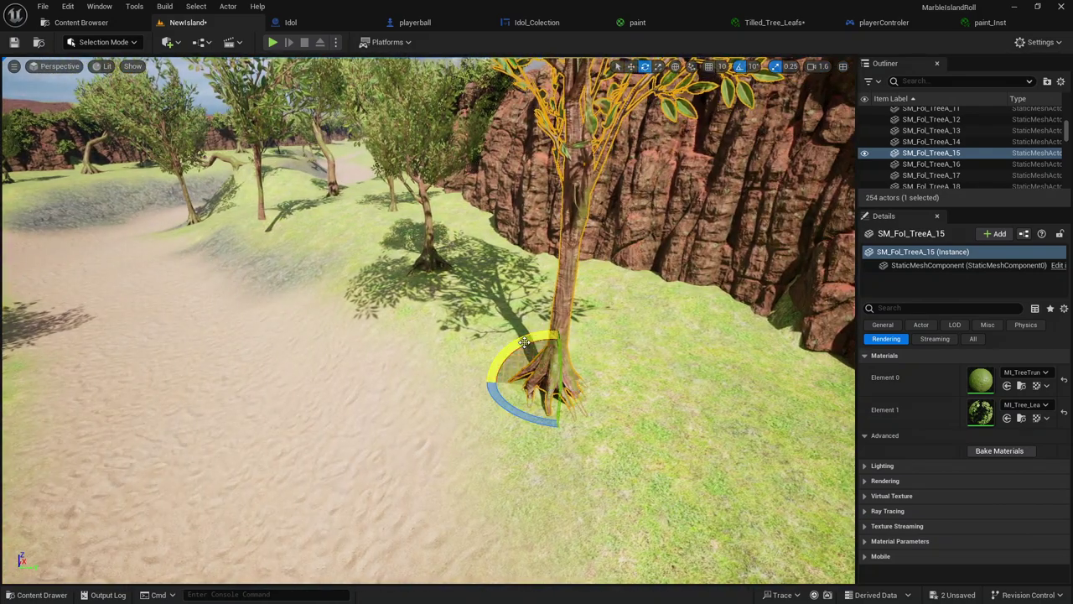
drag(502, 403, 520, 369)
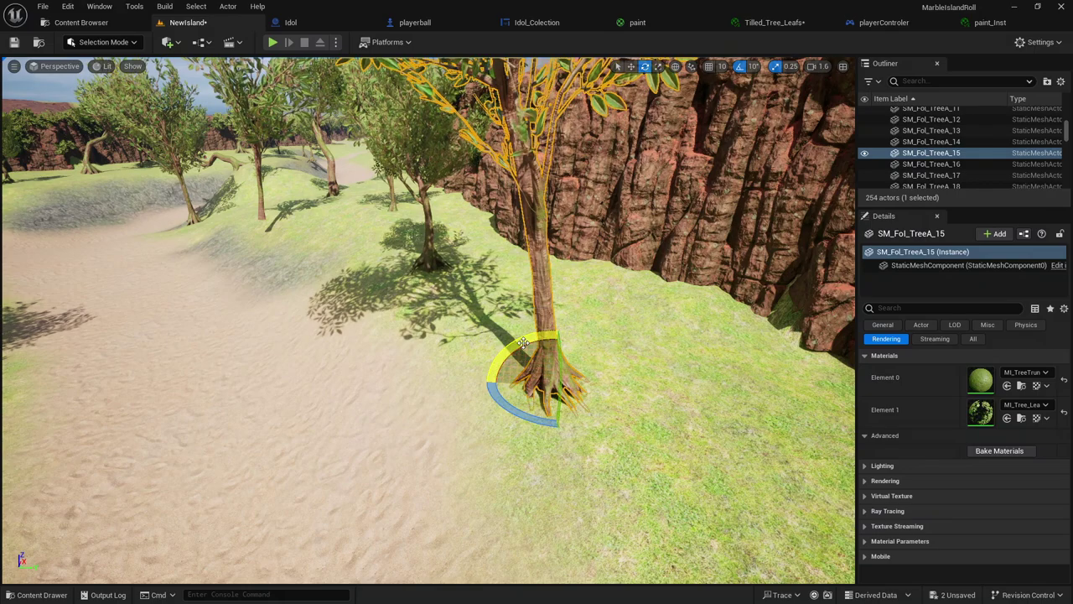
mouse_move(521, 312)
right_down()
mouse_move(534, 327)
mouse_move(627, 323)
right_up()
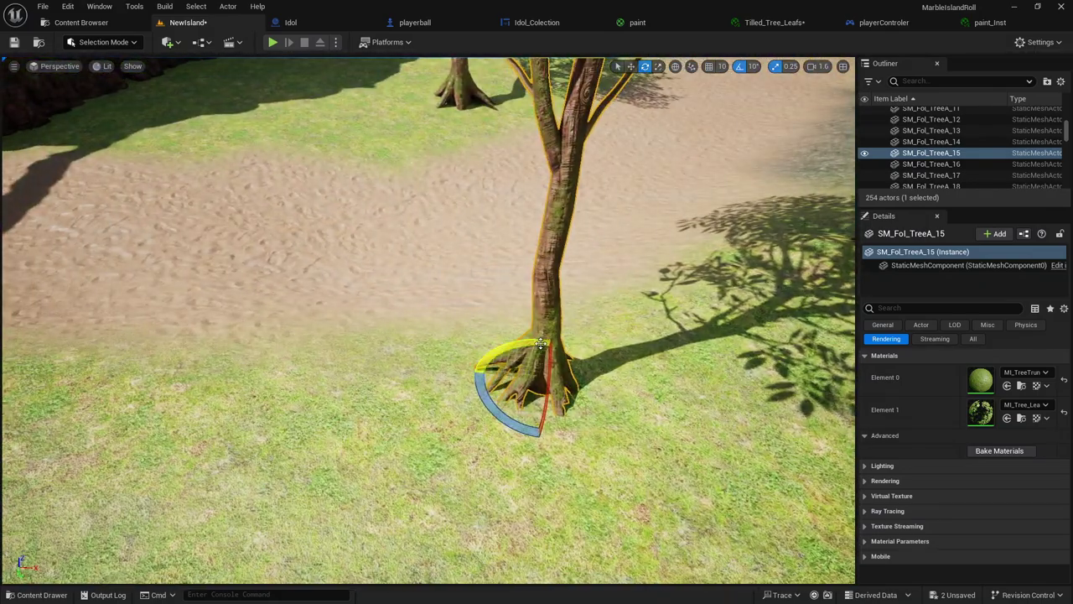
drag(483, 373, 606, 385)
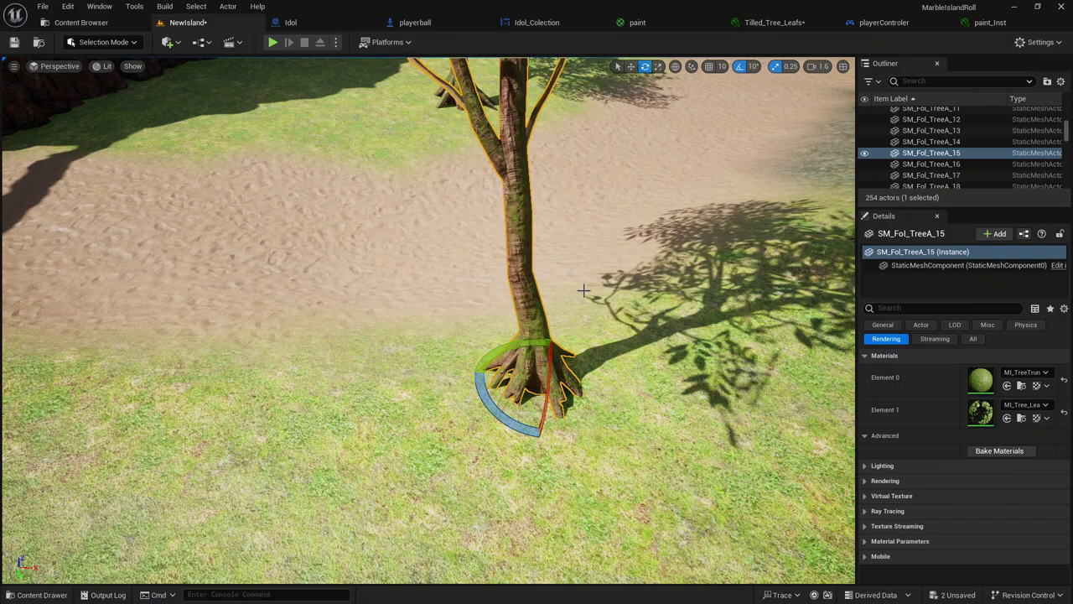
click(631, 66)
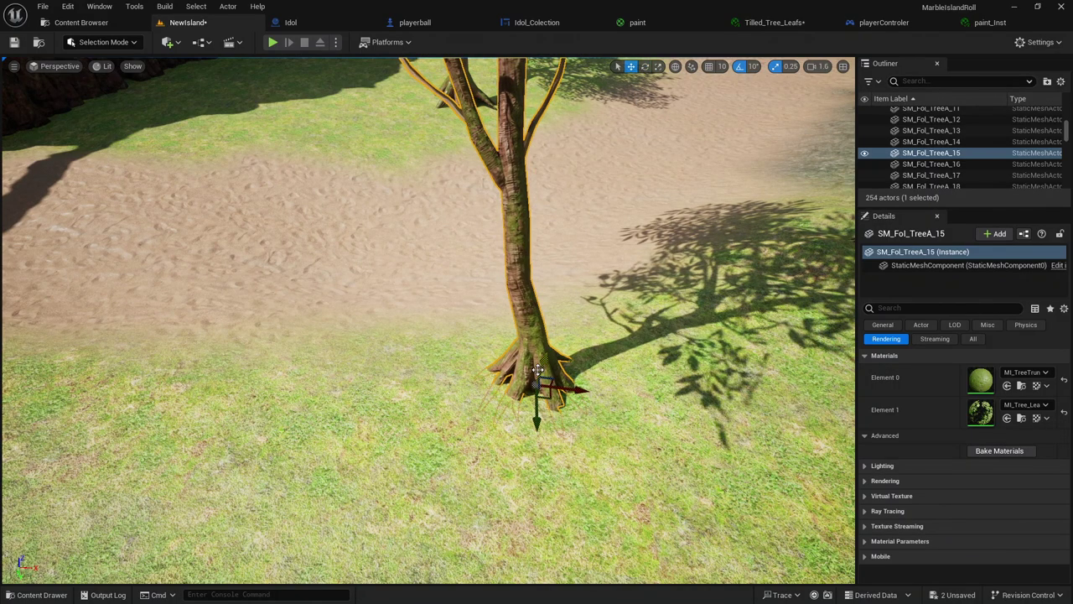
mouse_move(541, 362)
right_down()
mouse_move(524, 424)
mouse_move(536, 368)
mouse_move(521, 382)
right_up()
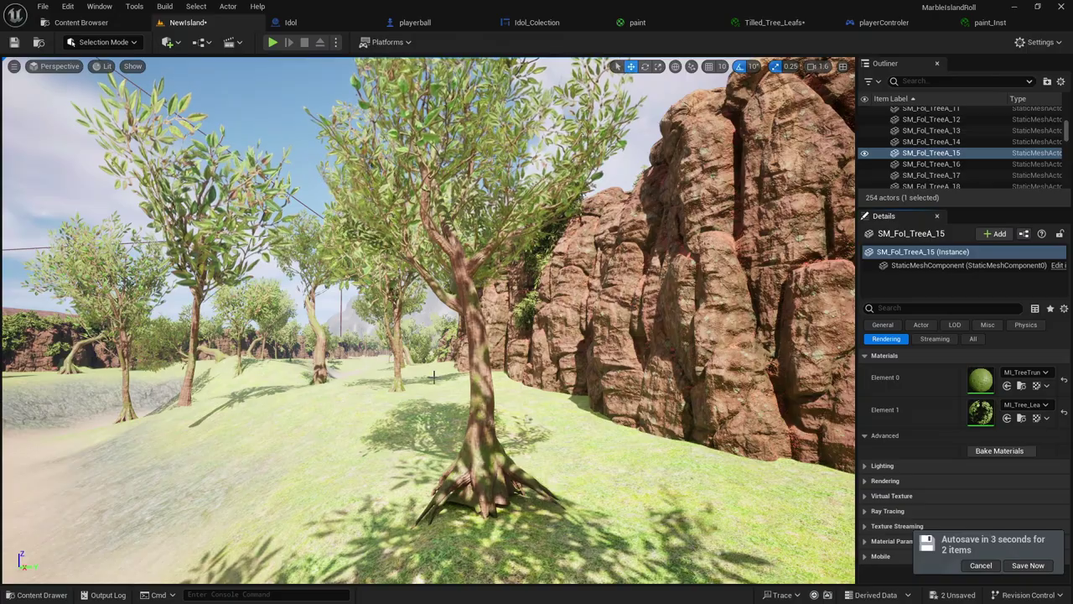
Drag tree SM_Fol_TreeA_26 toward the camera onto the grassy slope beside the sandy path.
mouse_move(478, 283)
right_down()
mouse_move(537, 336)
mouse_move(431, 382)
right_up()
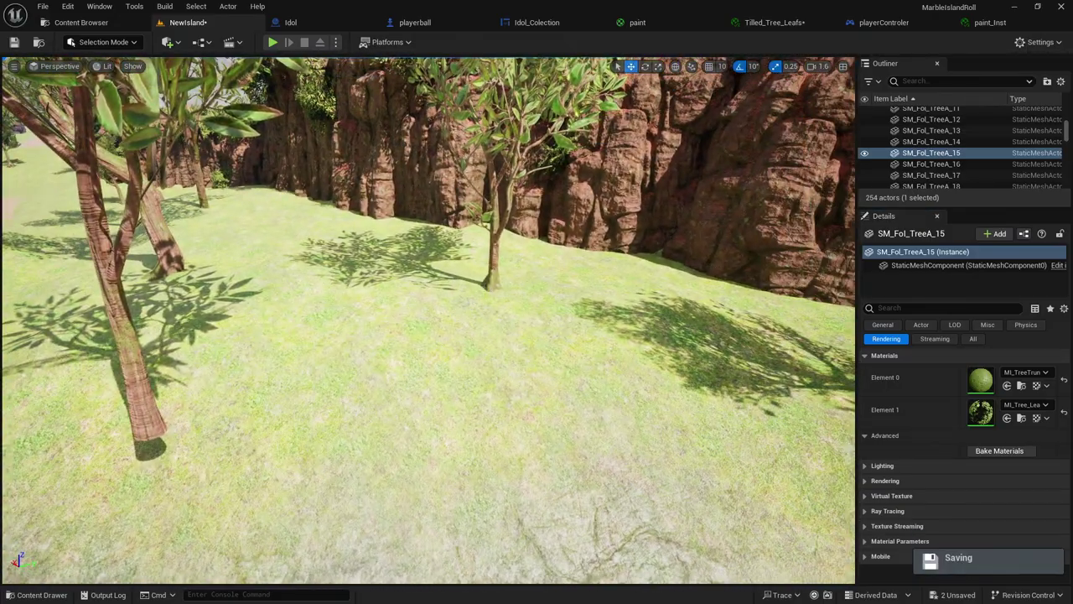
click(492, 281)
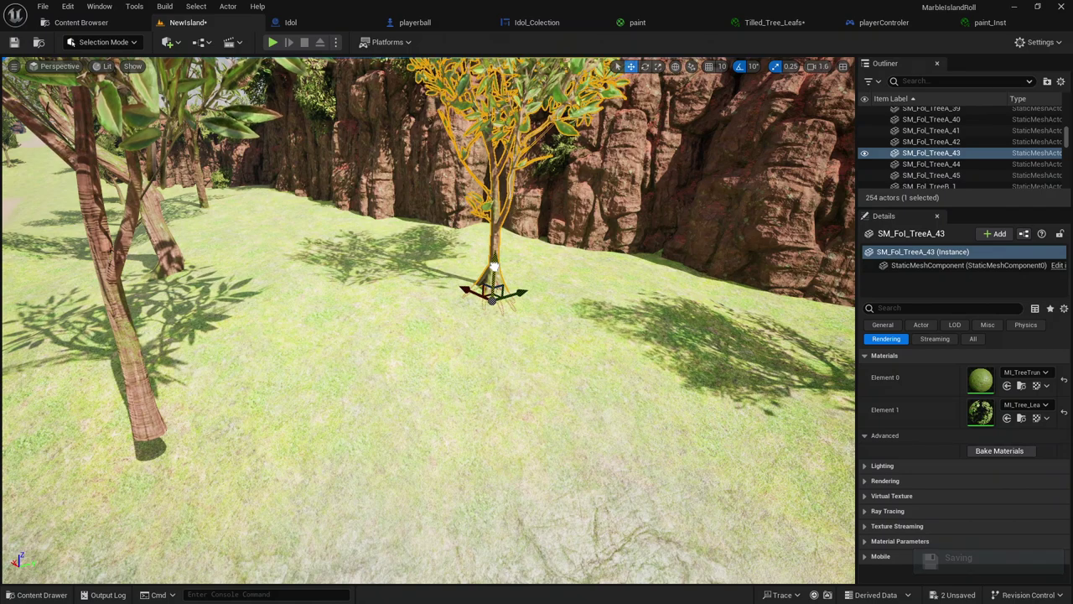
right_drag(492, 281, 319, 327)
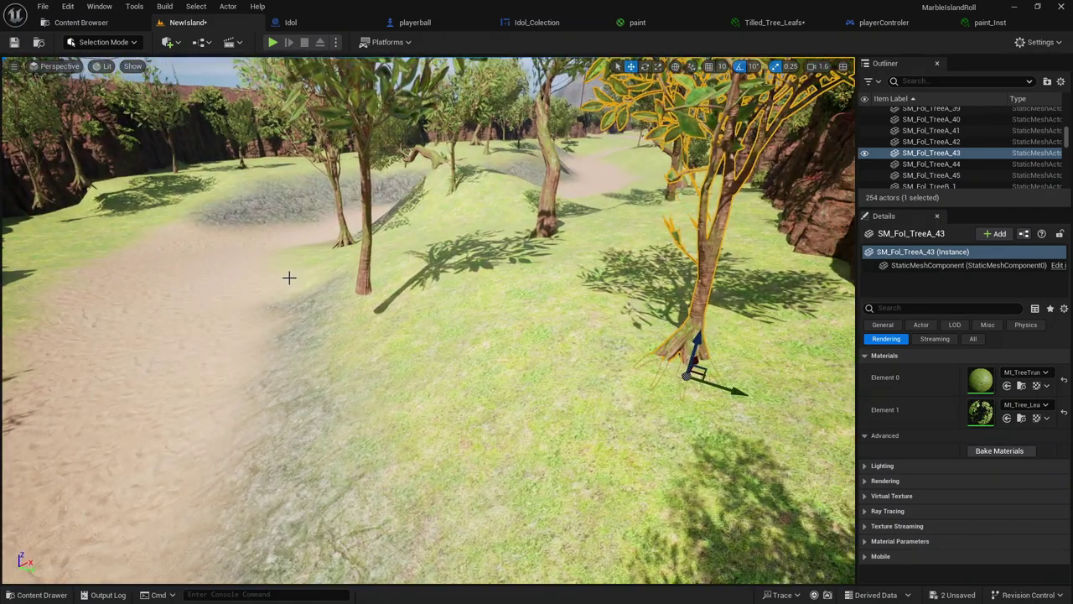
click(365, 253)
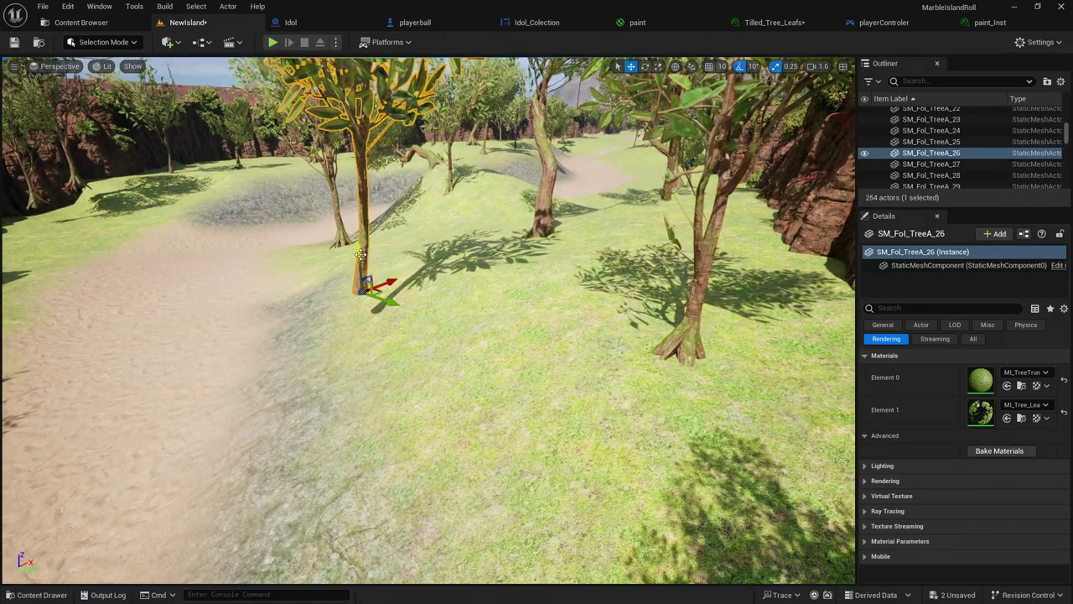
mouse_move(361, 254)
mouse_down()
mouse_move(369, 306)
mouse_move(395, 287)
mouse_up()
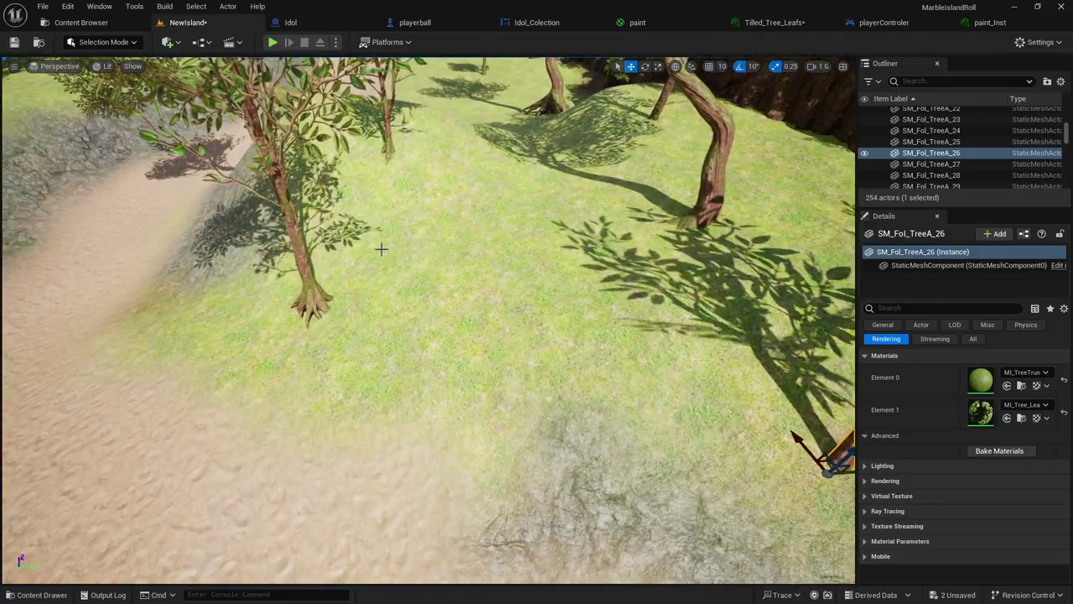
click(258, 315)
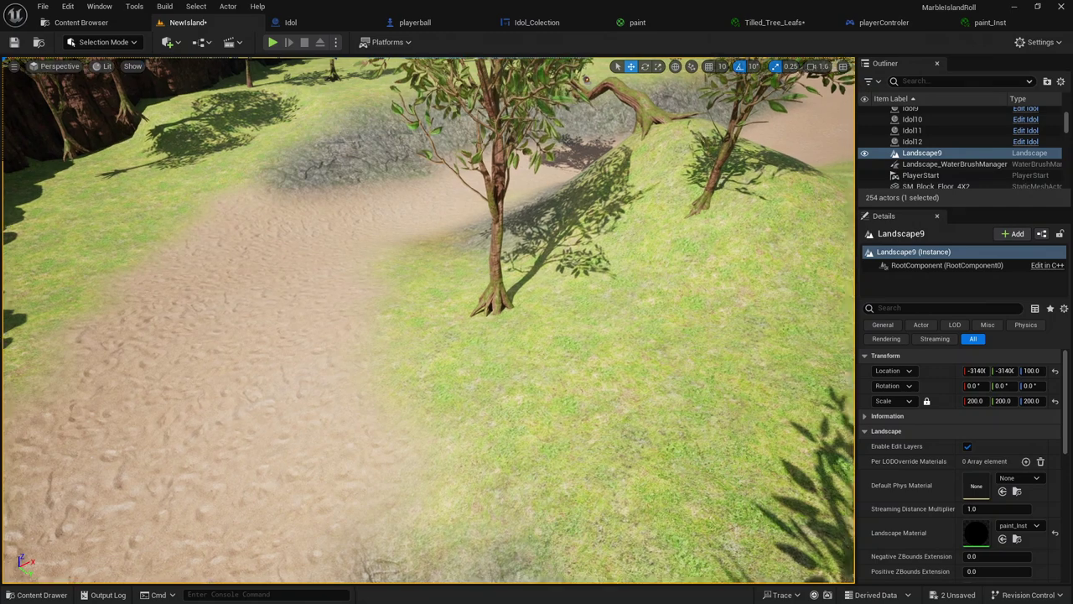
click(498, 248)
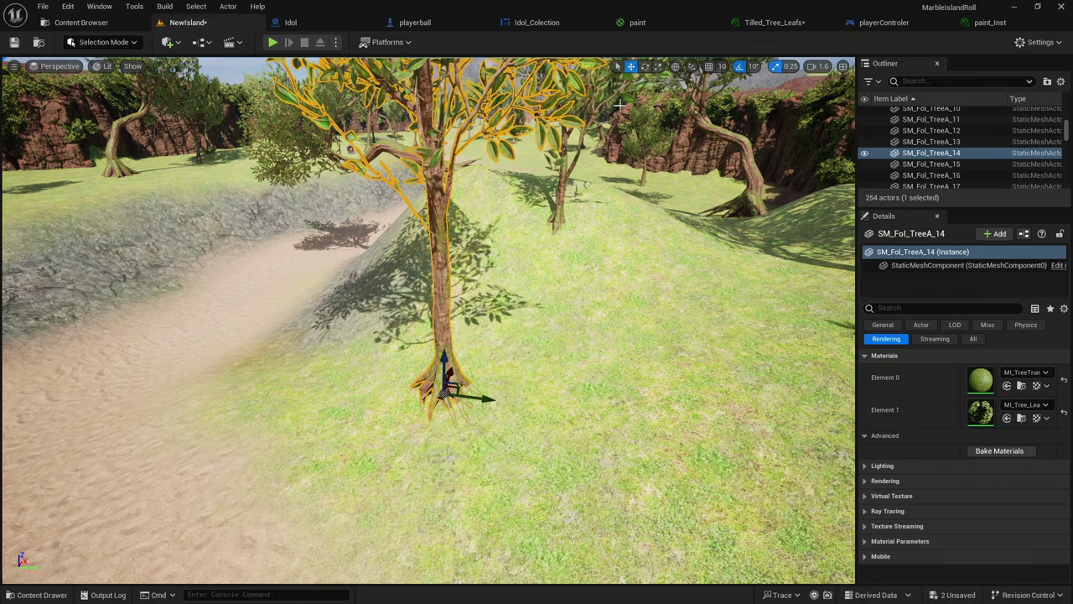
Rotate the selected tree 10 degrees about its trunk, then turn it back -10 degrees.
click(648, 68)
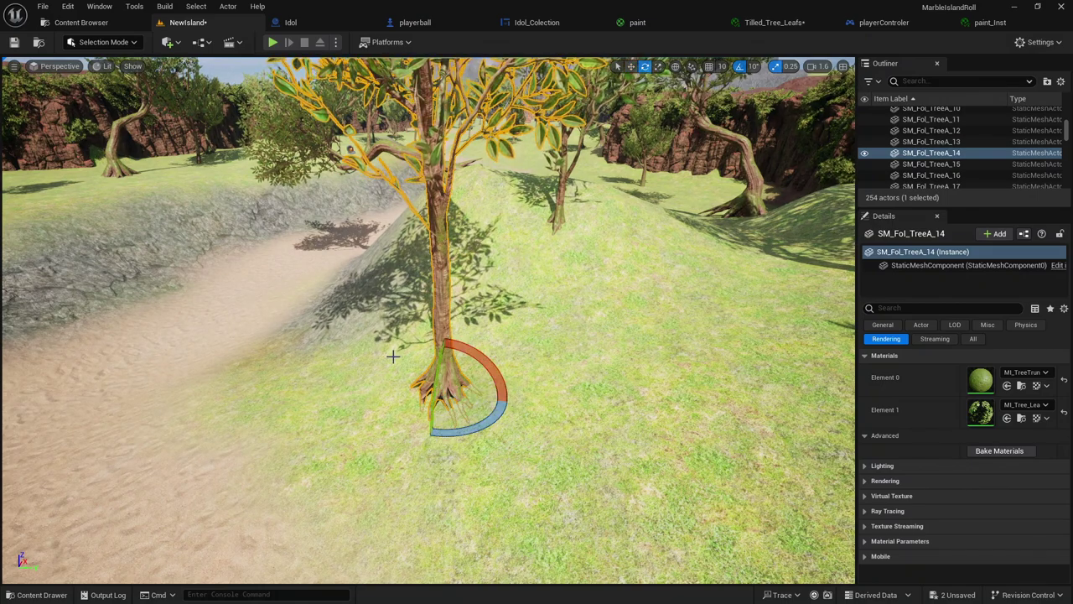
drag(440, 373, 449, 393)
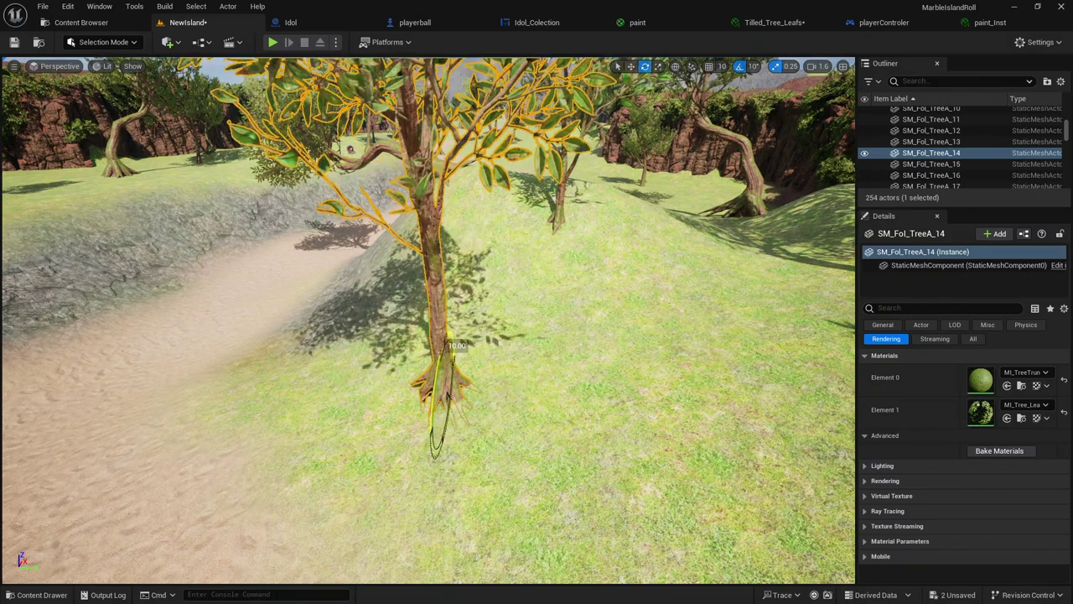
alt+drag(453, 352, 394, 378)
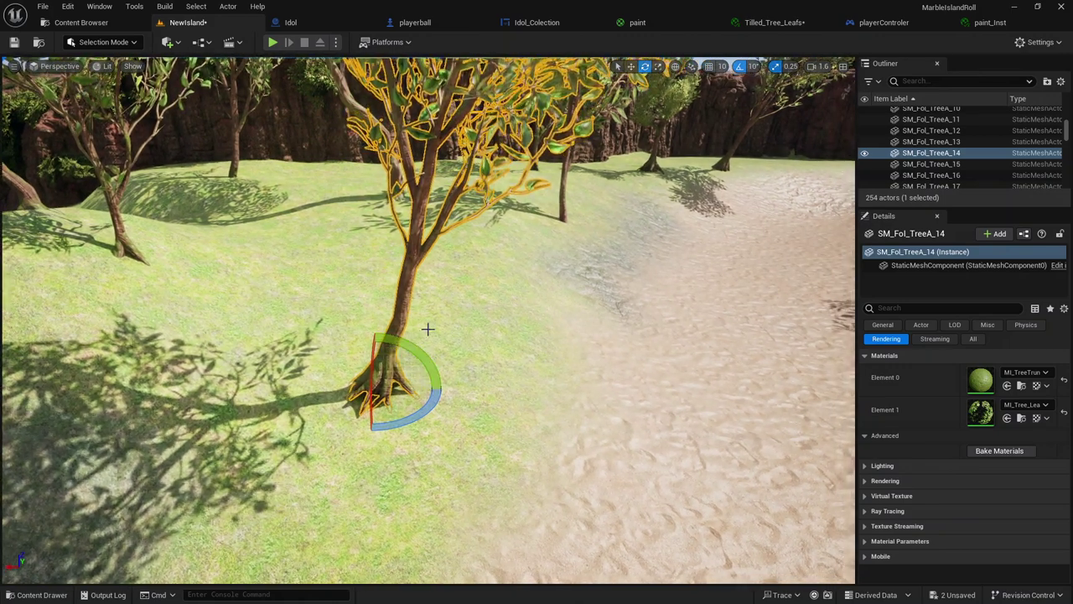
drag(423, 363, 312, 393)
click(618, 66)
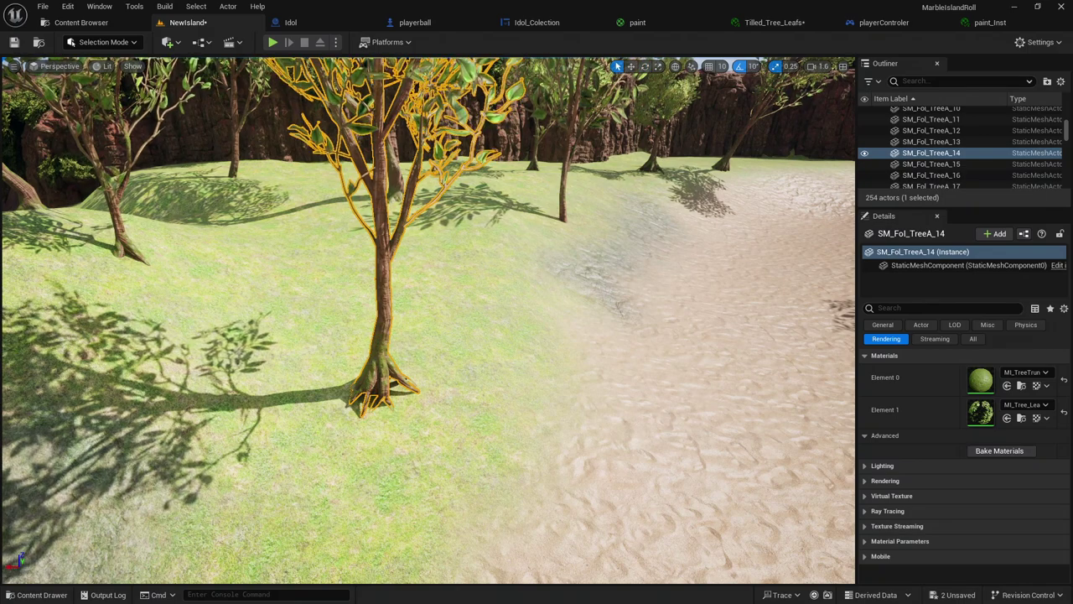
right_drag(592, 228, 593, 229)
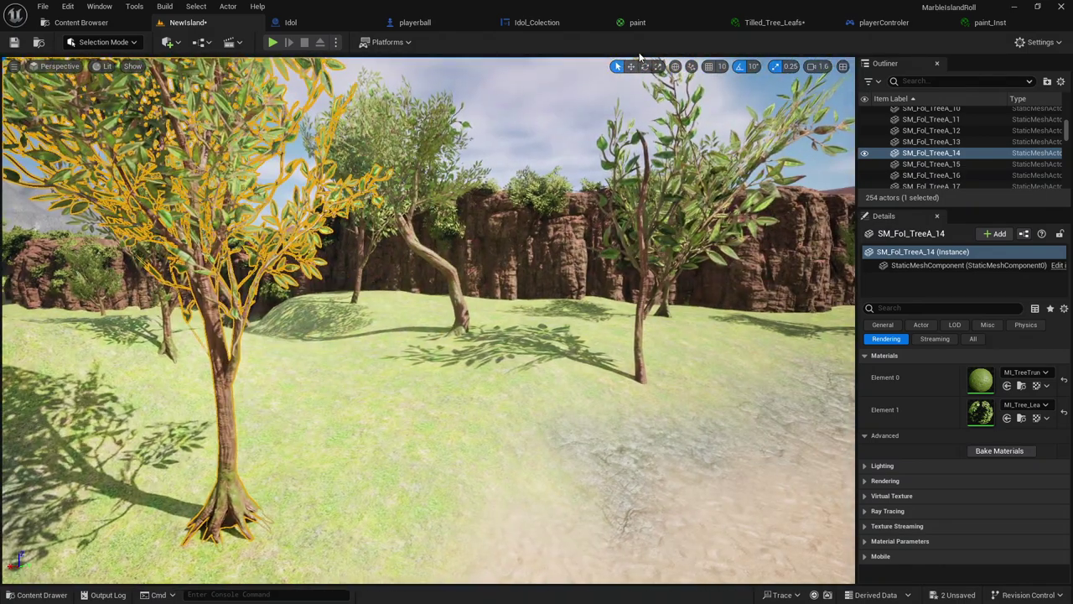
Raise the twisted middle tree SM_Fol_TreeB_33 slightly and tilt it about its base.
click(632, 67)
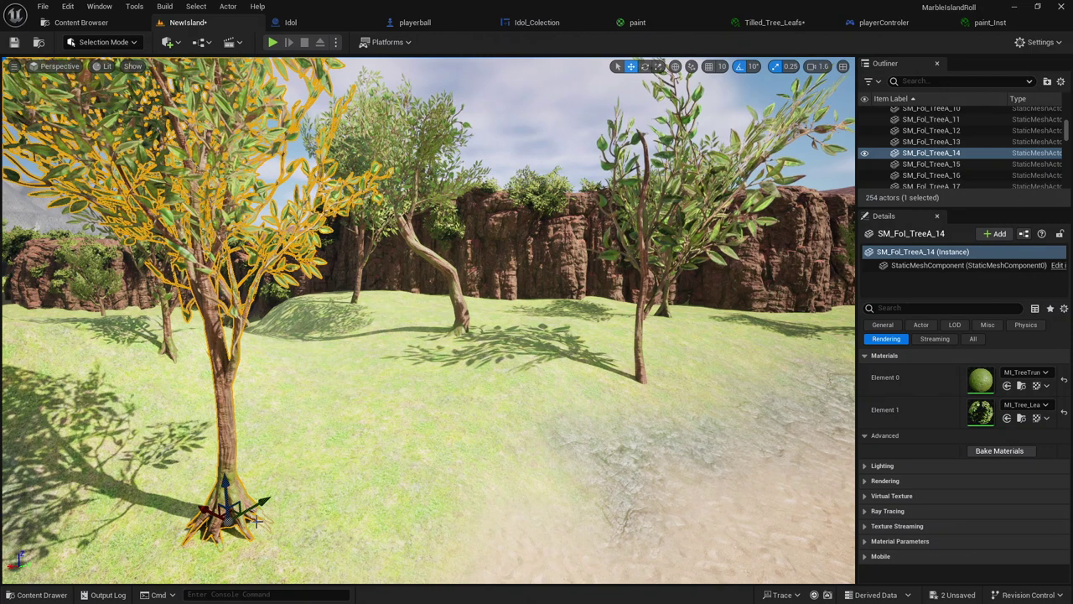
click(453, 289)
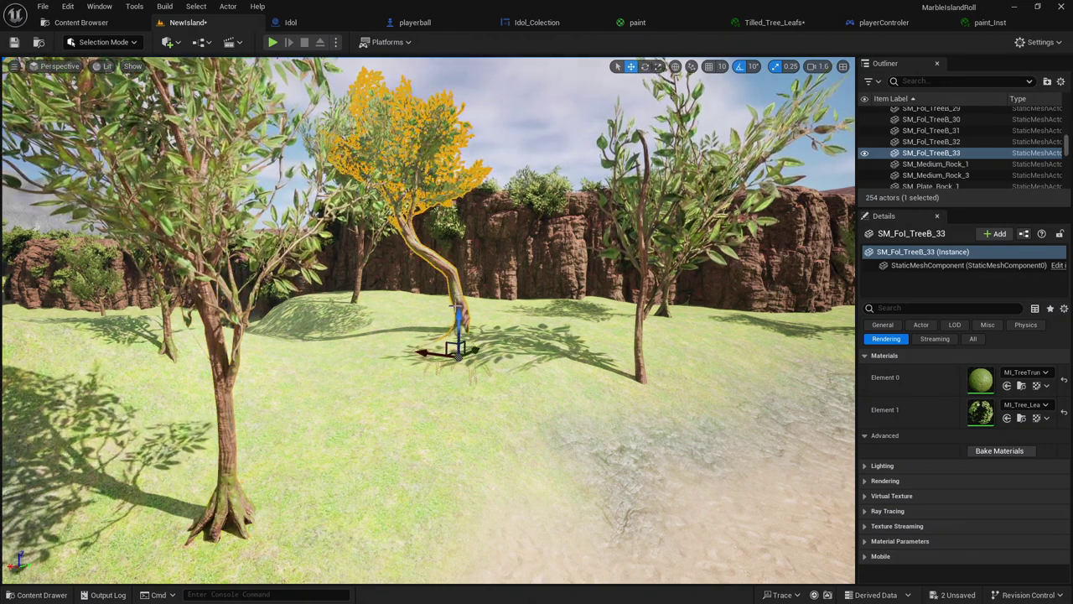
drag(454, 313, 451, 290)
right_drag(454, 290, 454, 352)
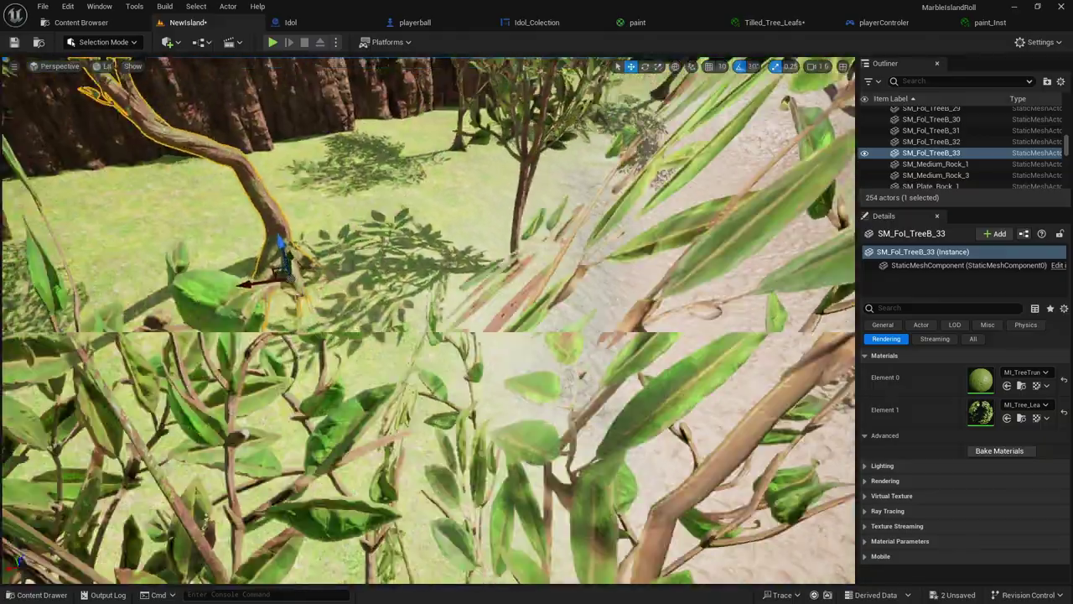
right_drag(533, 255, 533, 255)
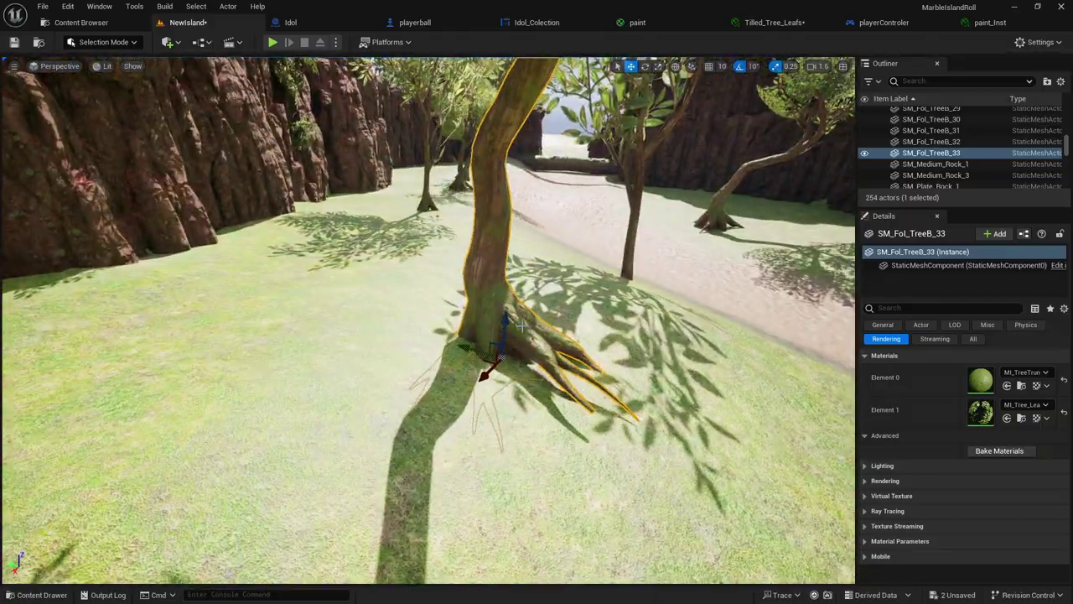
drag(505, 332, 505, 338)
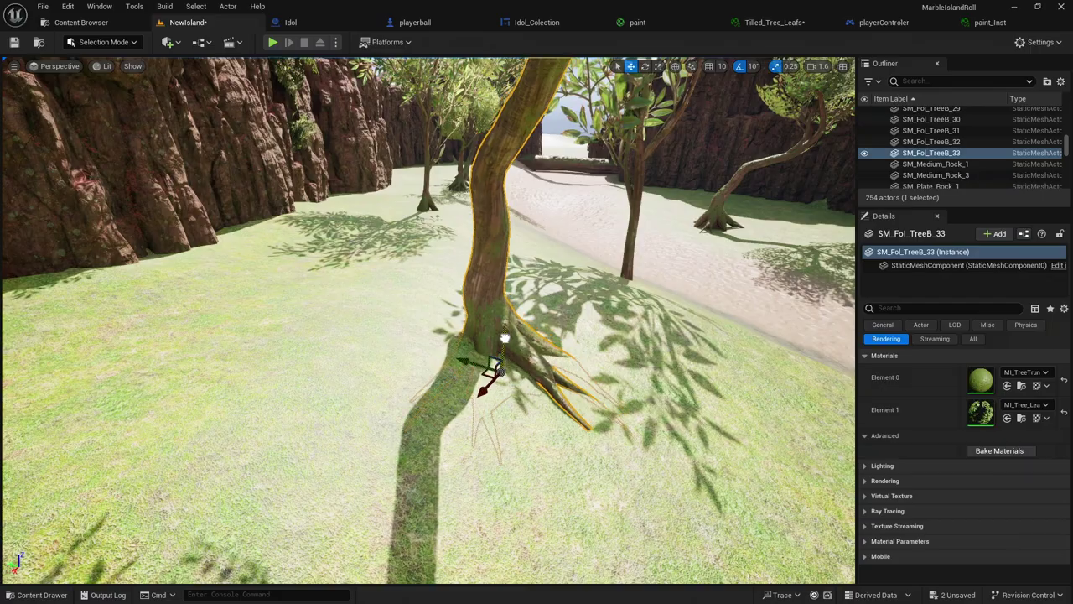
right_drag(505, 338, 504, 338)
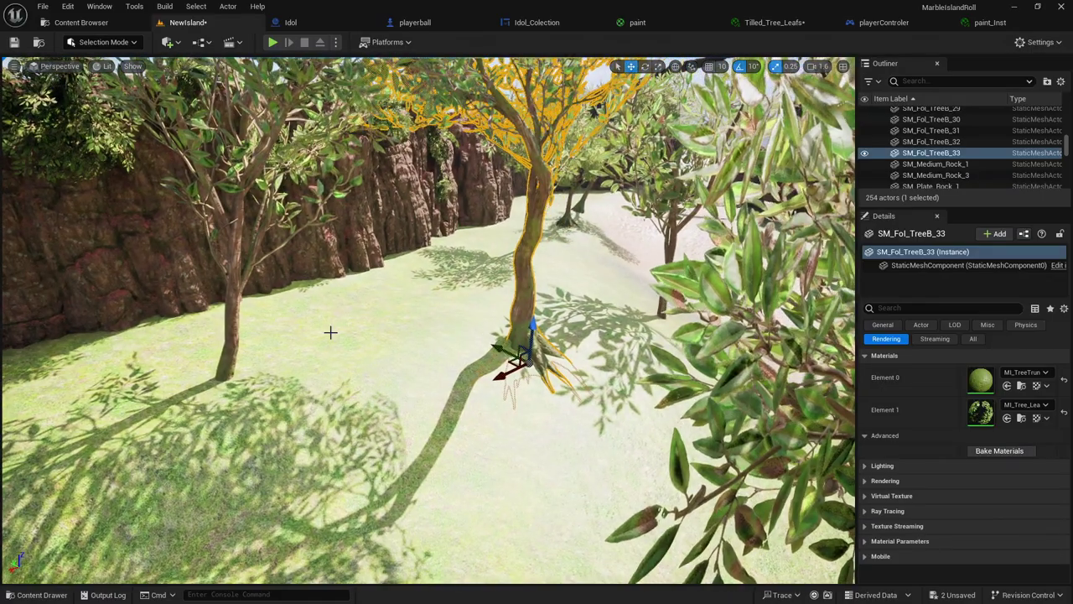
Inspect trees SM_Fol_TreeA_44, SM_Fol_TreeB_29 and SM_Fol_TreeB_26 near the cliff.
click(223, 352)
click(228, 333)
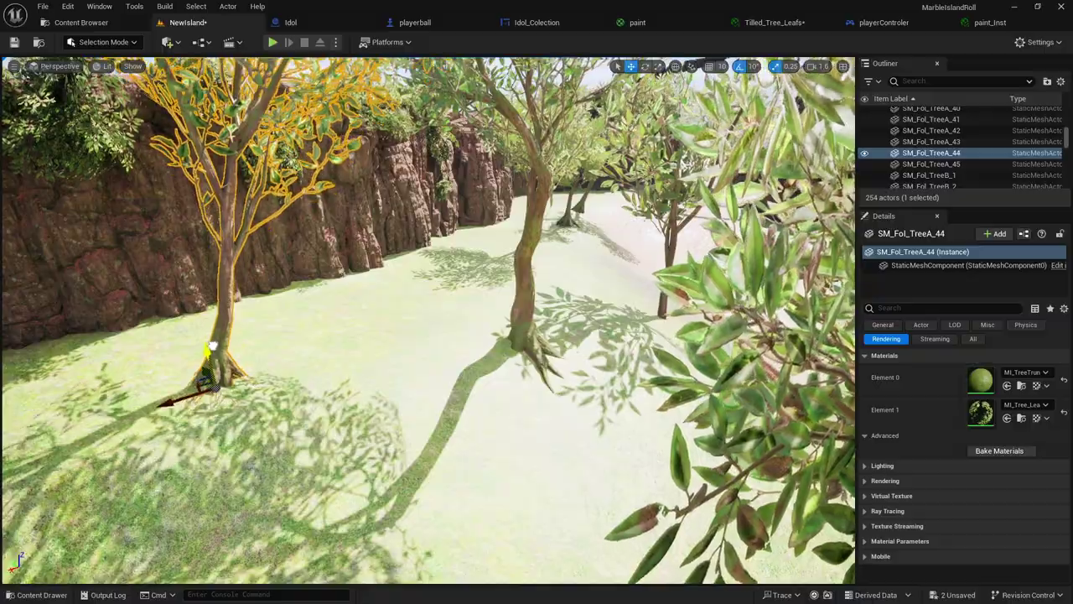
right_drag(298, 357, 356, 369)
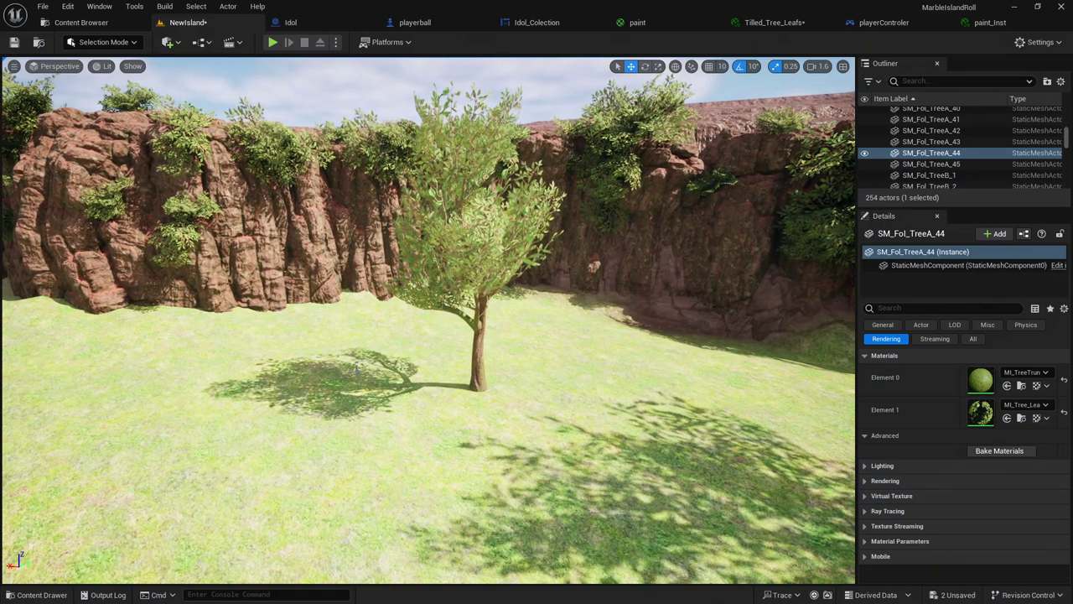
click(495, 339)
click(482, 339)
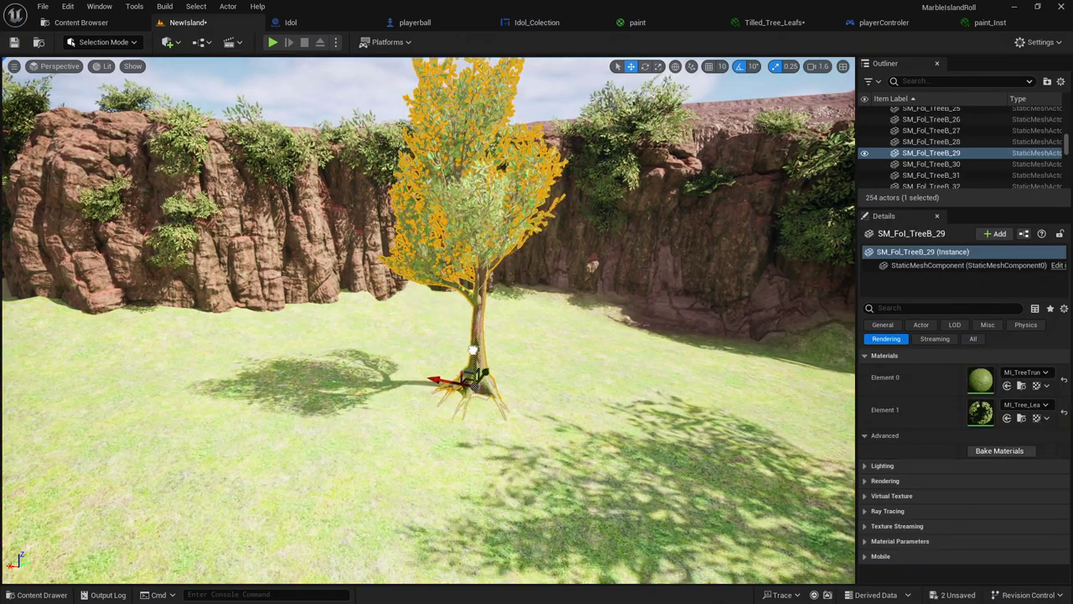
right_drag(471, 350, 510, 359)
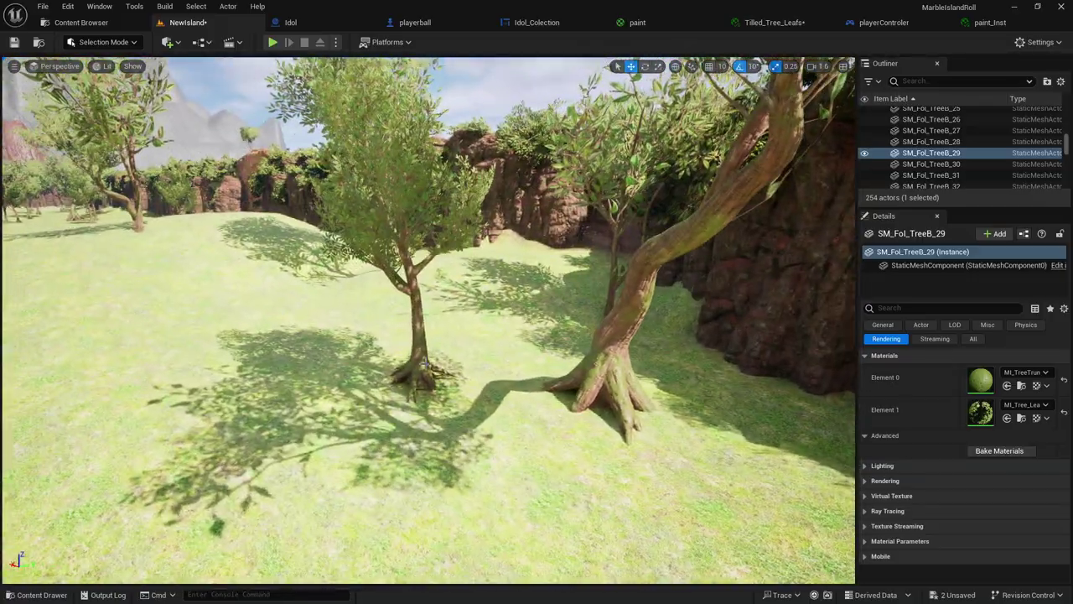
click(424, 363)
mouse_move(423, 363)
right_down()
mouse_move(405, 347)
mouse_move(342, 343)
right_up()
Turn tree SM_Fol_TreeA_38 by the cliff about 170 degrees around its trunk.
click(342, 344)
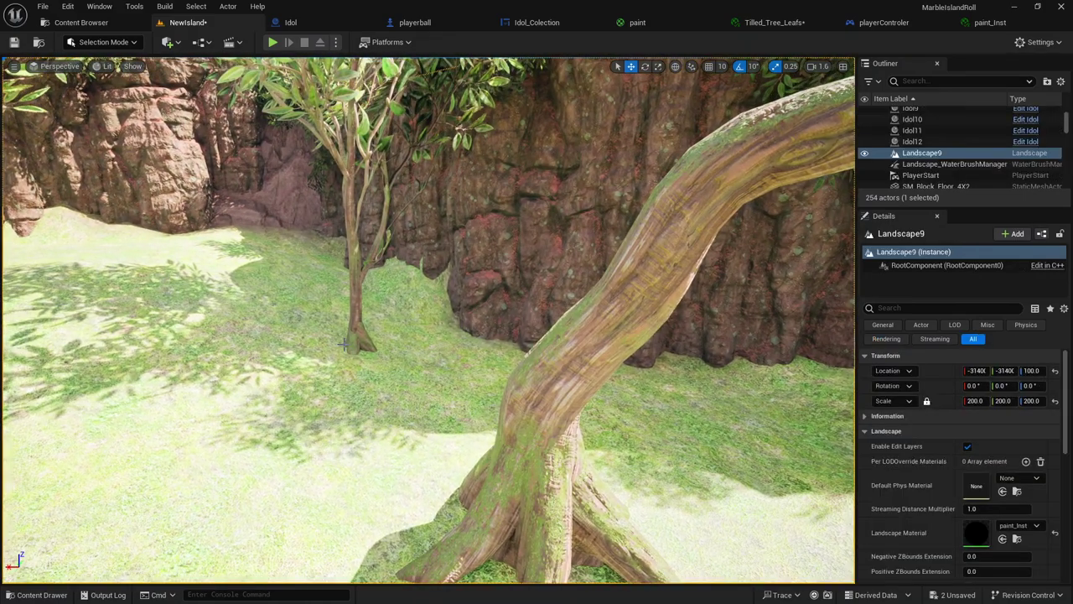
click(357, 317)
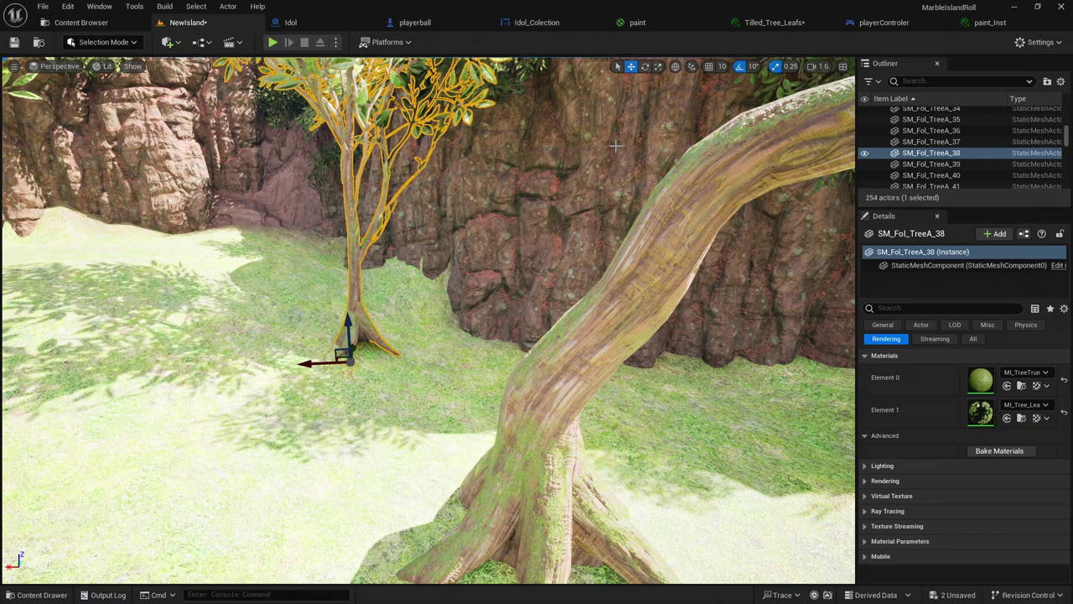
click(645, 66)
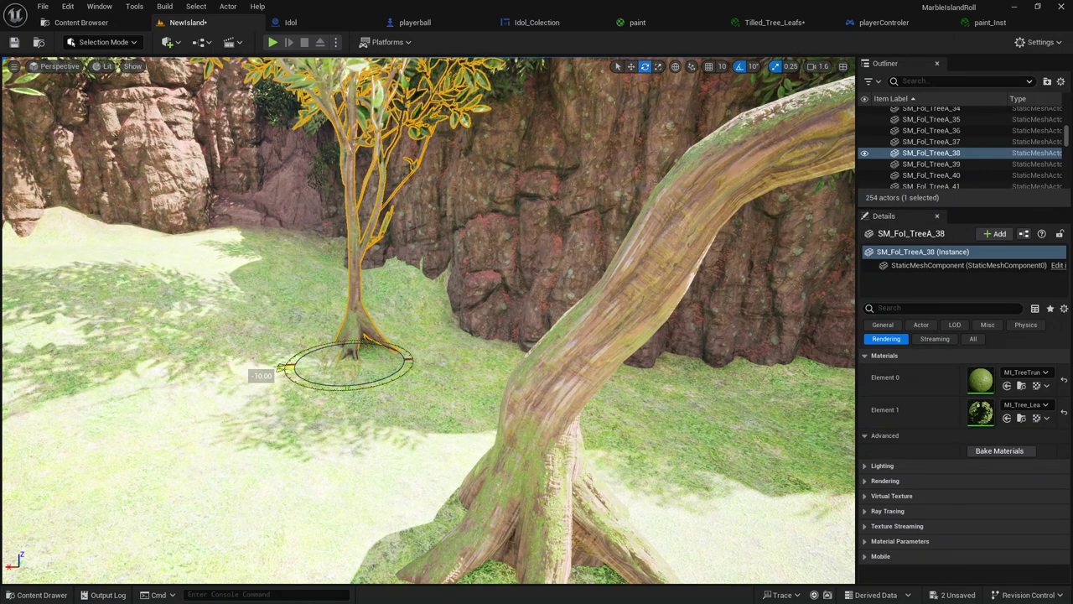
drag(285, 366, 406, 369)
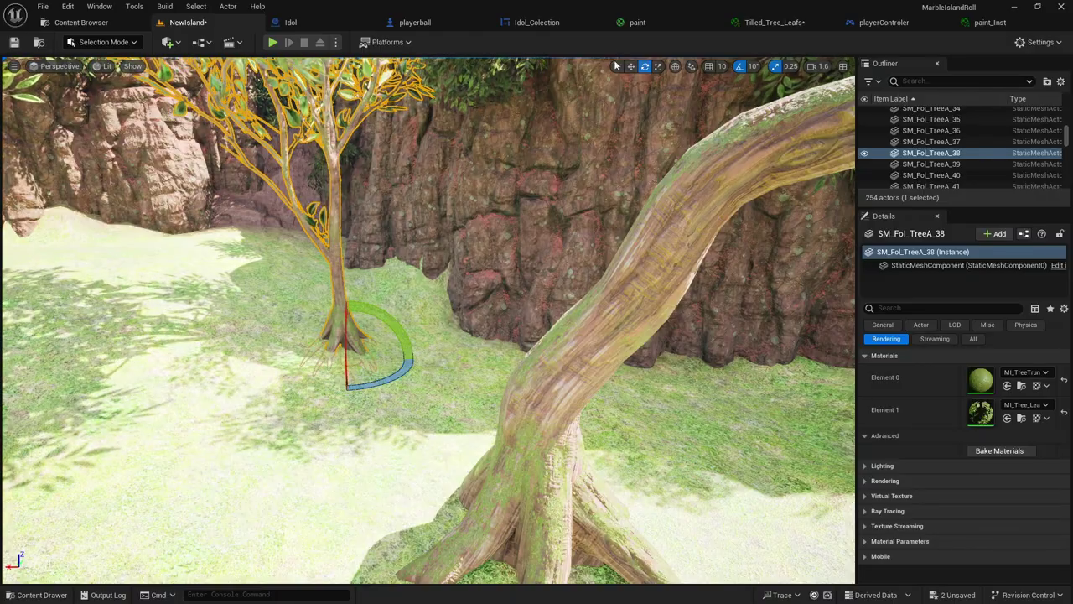
click(617, 67)
mouse_move(618, 101)
right_down()
mouse_move(503, 109)
mouse_move(453, 142)
right_up()
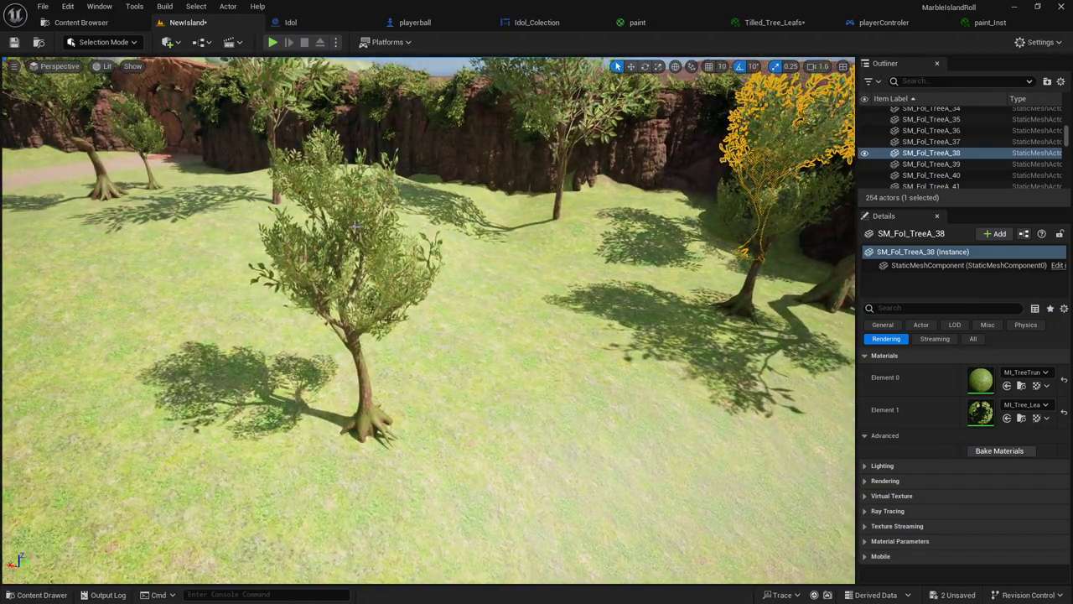
Raise the far tree SM_Fol_TreeA_11 slightly out of the ground.
click(372, 400)
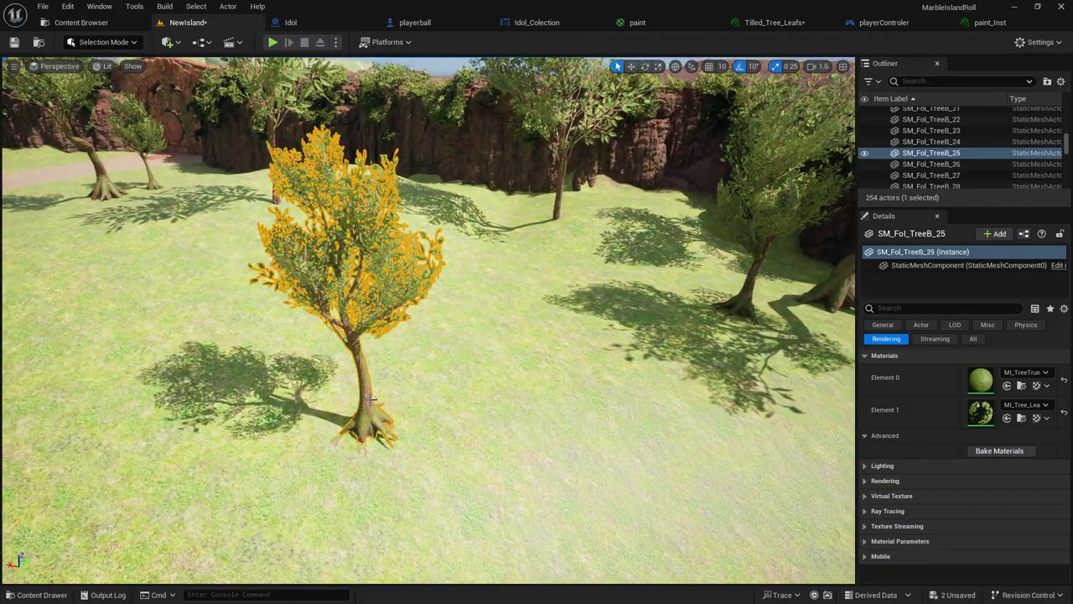
click(632, 66)
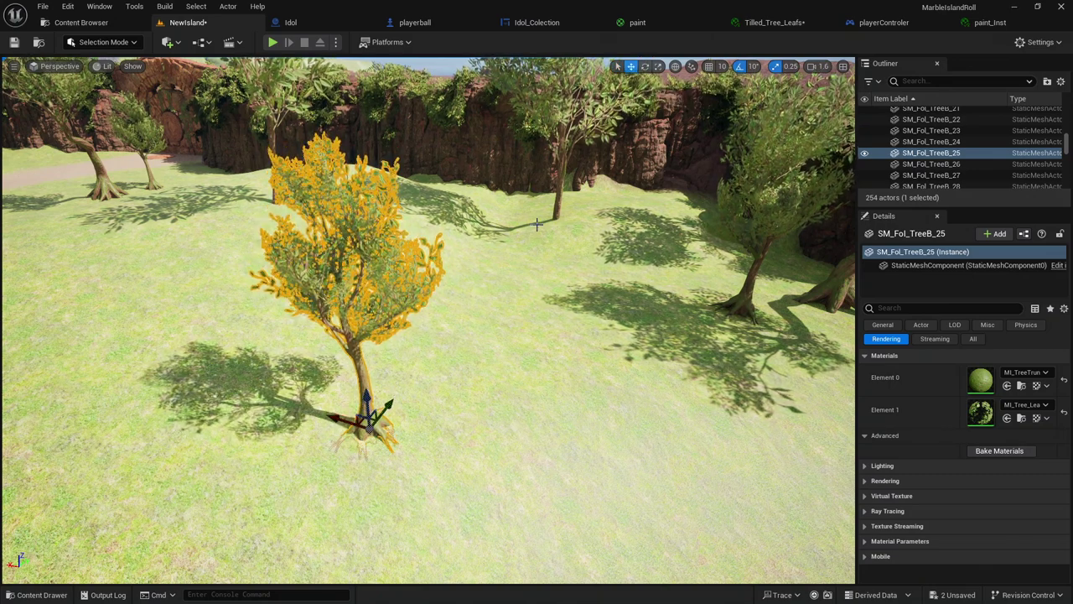
click(537, 252)
click(556, 209)
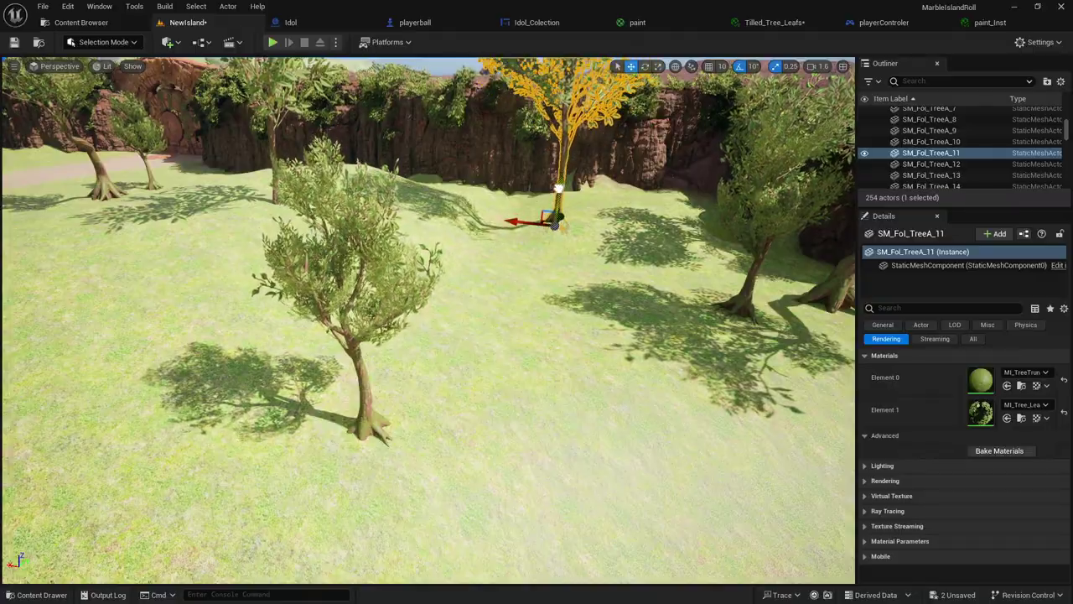
mouse_move(558, 187)
right_down()
mouse_move(559, 126)
mouse_move(559, 218)
mouse_move(380, 349)
right_up()
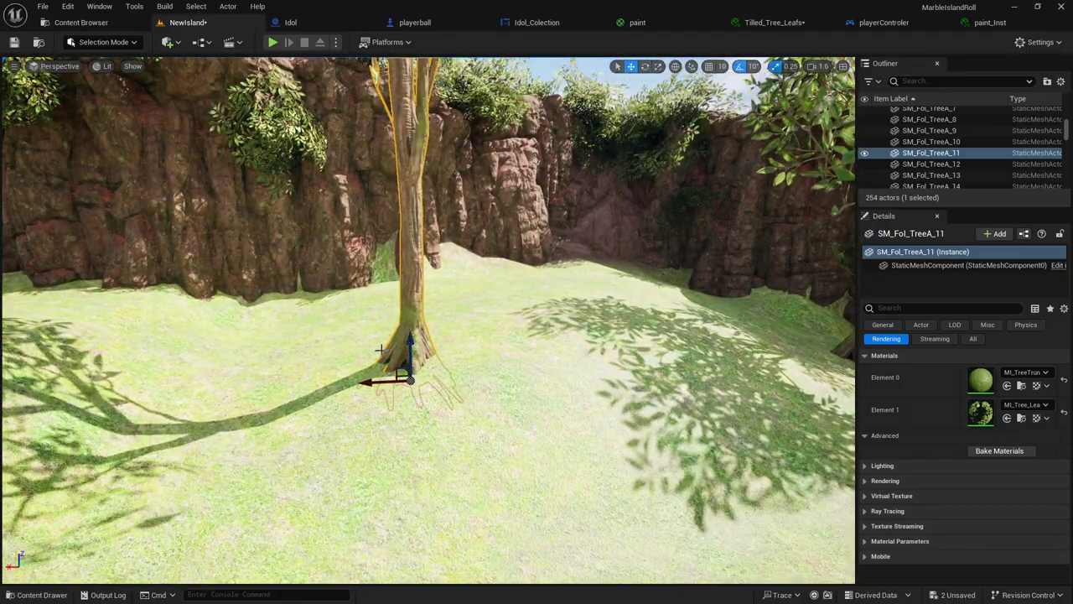
drag(410, 347, 413, 337)
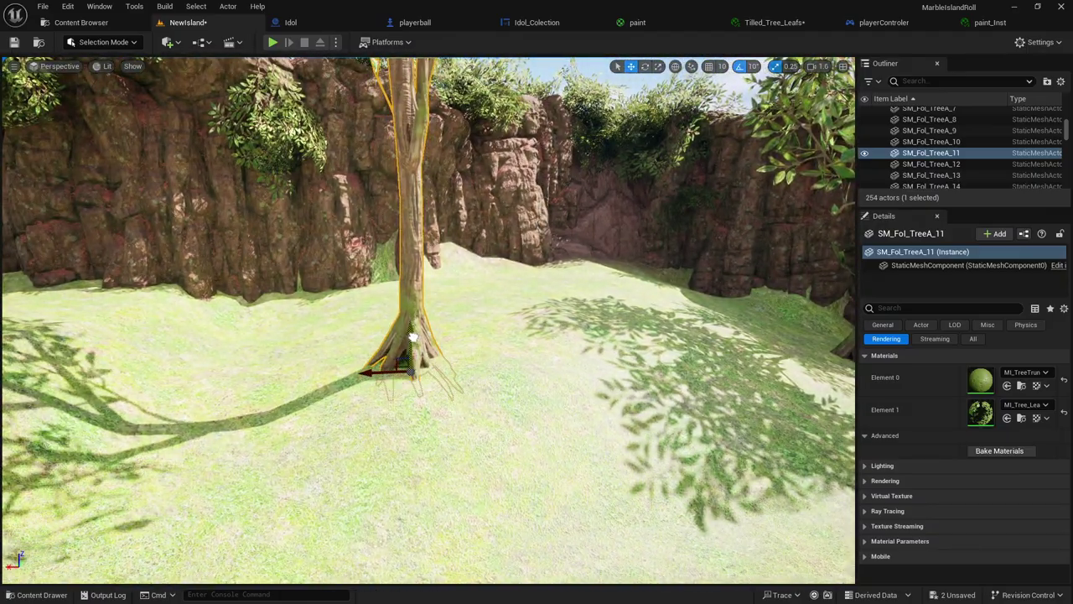
mouse_move(220, 318)
right_down()
mouse_move(168, 252)
mouse_move(100, 277)
mouse_move(219, 321)
right_up()
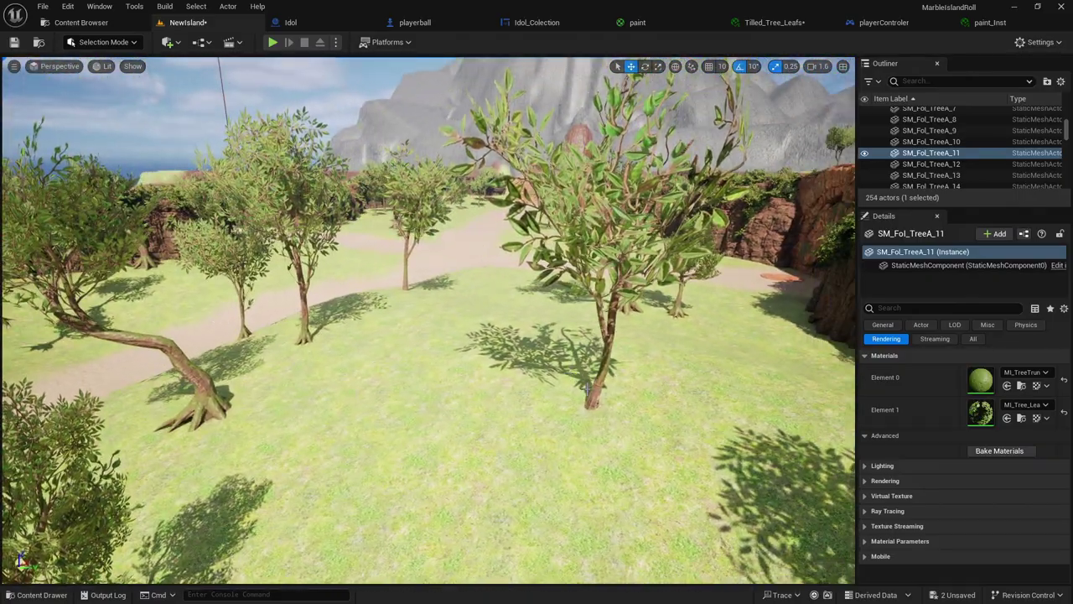
Raise SM_Fol_TreeA_10 to expose its roots and lower SM_Fol_TreeA_20 slightly into the grass.
click(593, 385)
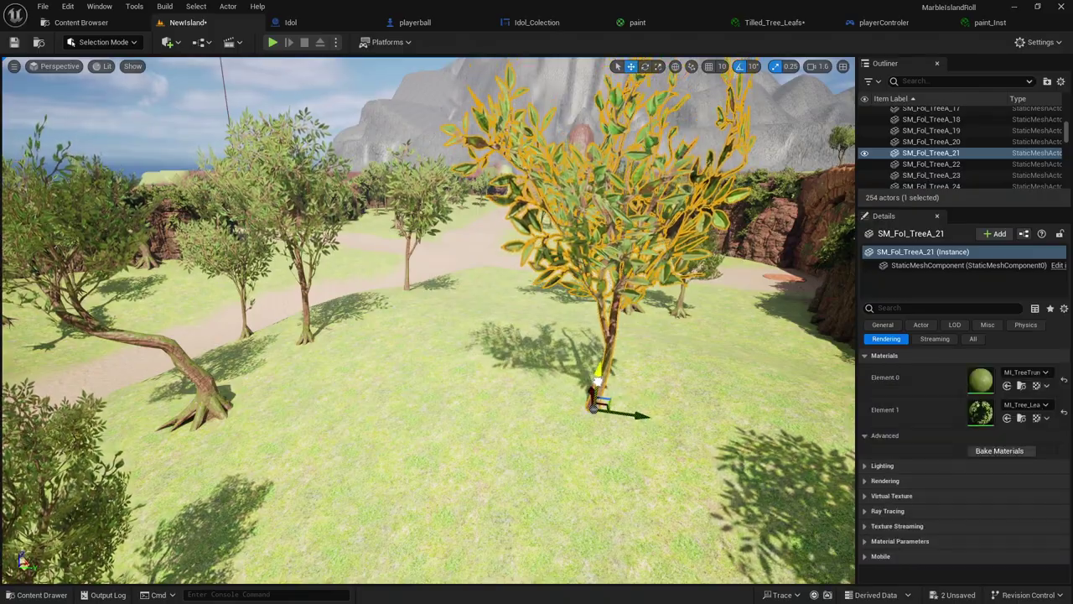
mouse_move(459, 383)
right_down()
mouse_move(537, 390)
mouse_move(537, 452)
right_up()
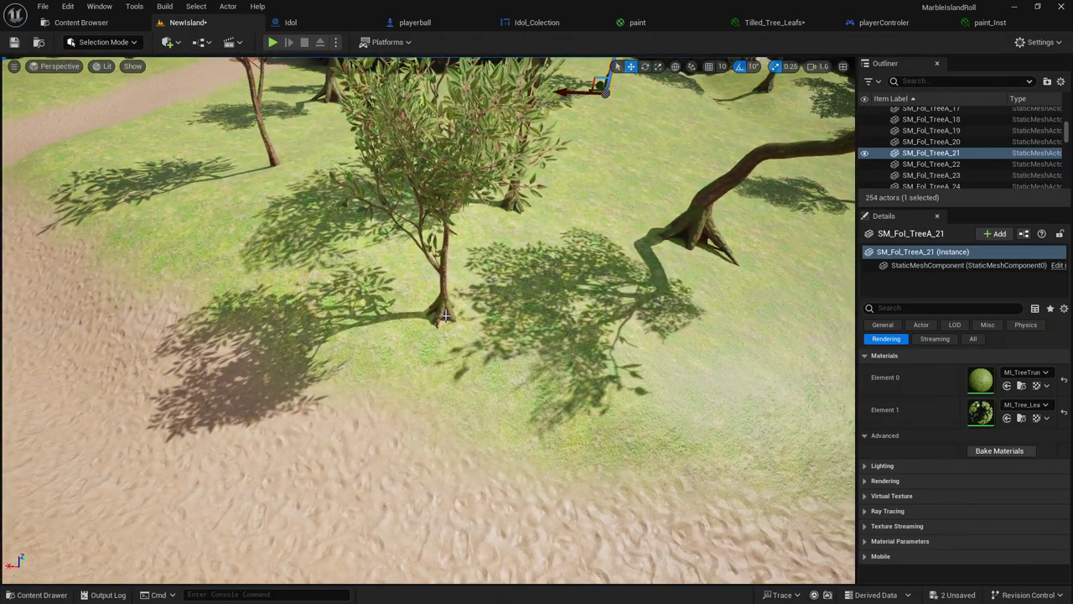
click(445, 315)
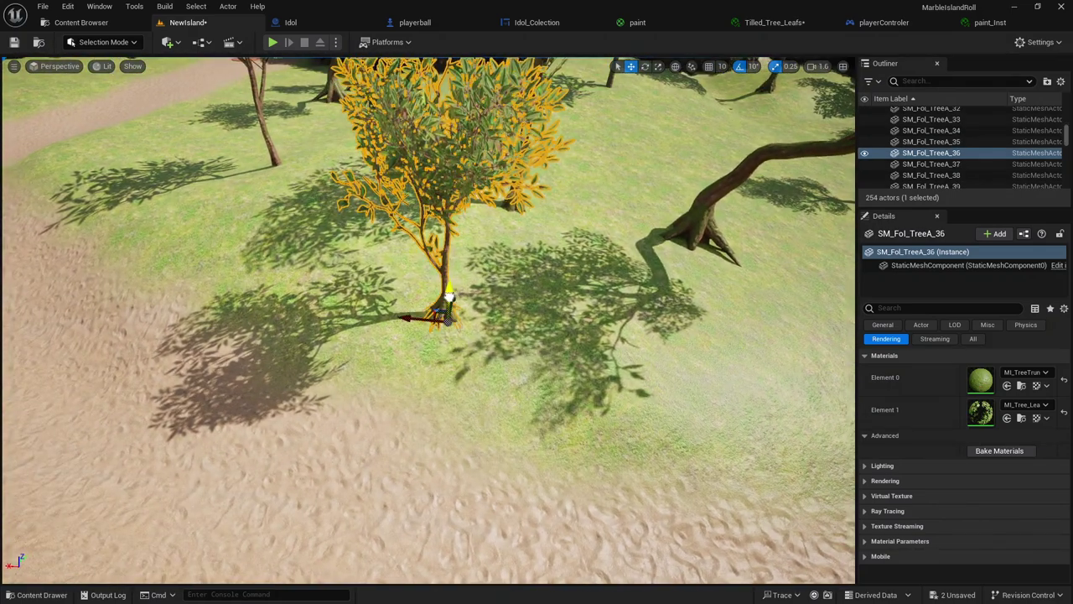
key(f)
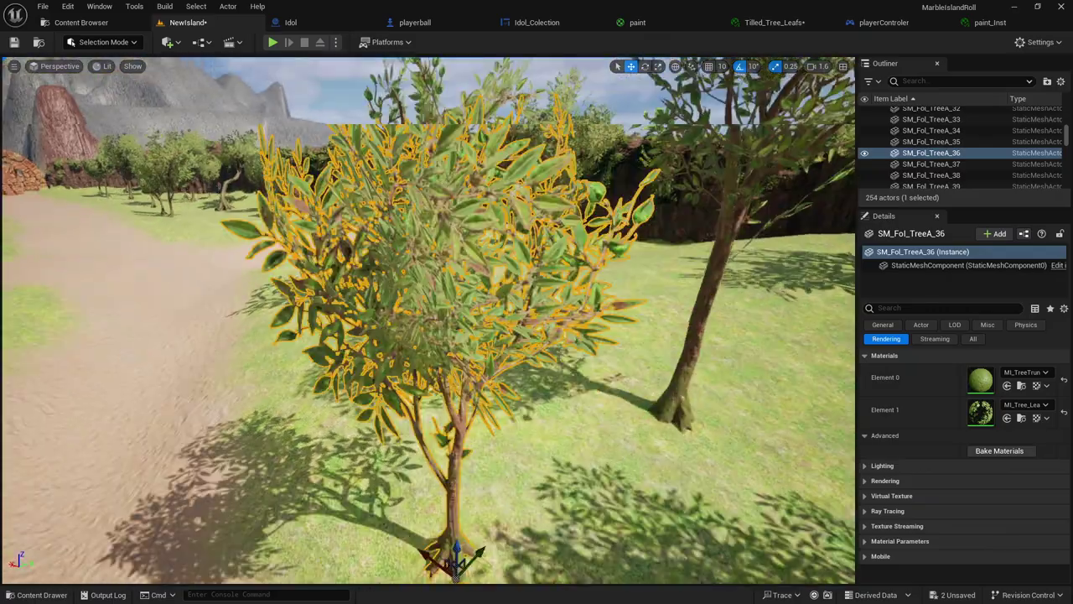
right_drag(455, 311, 455, 311)
click(366, 388)
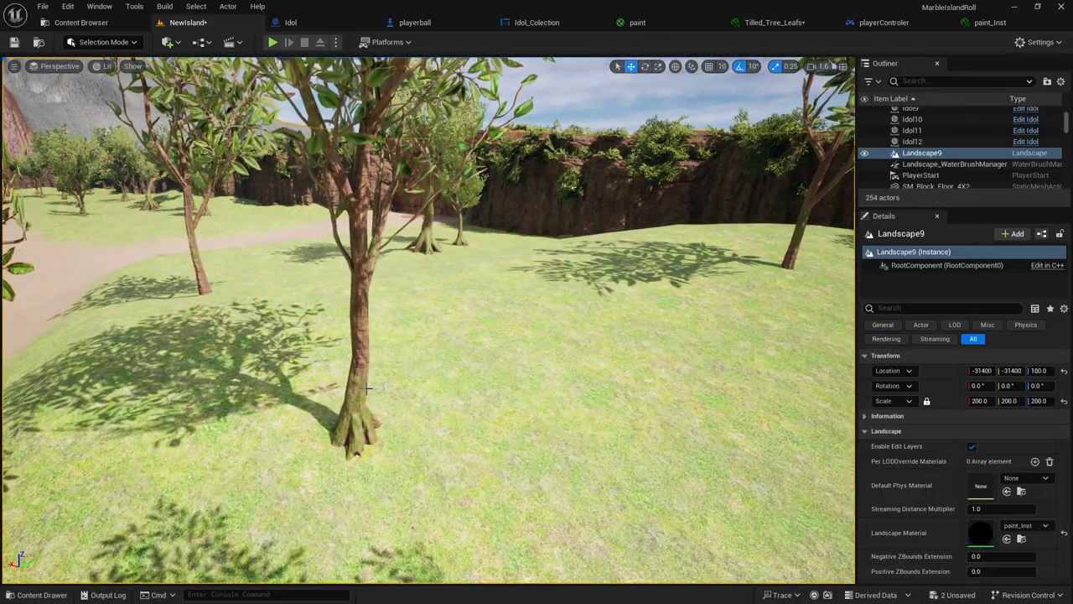
click(363, 388)
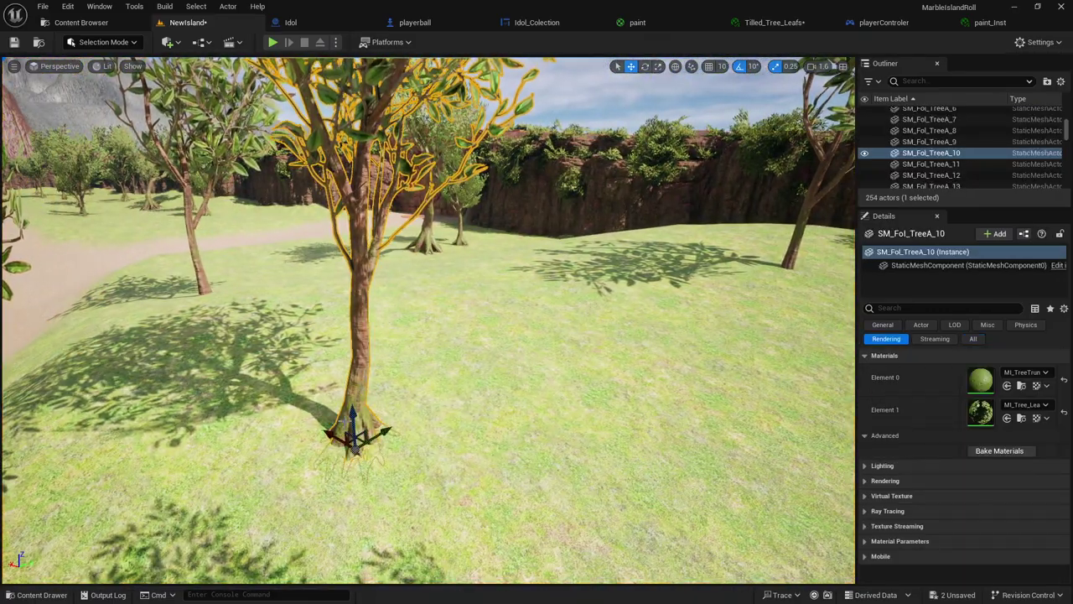
drag(350, 411, 352, 411)
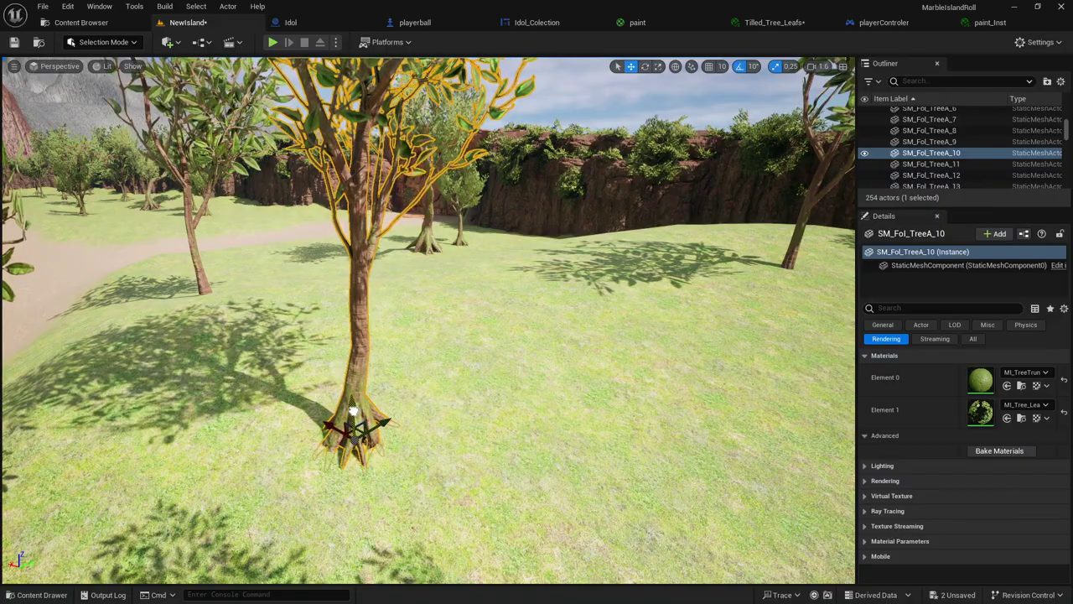
right_drag(353, 410, 353, 410)
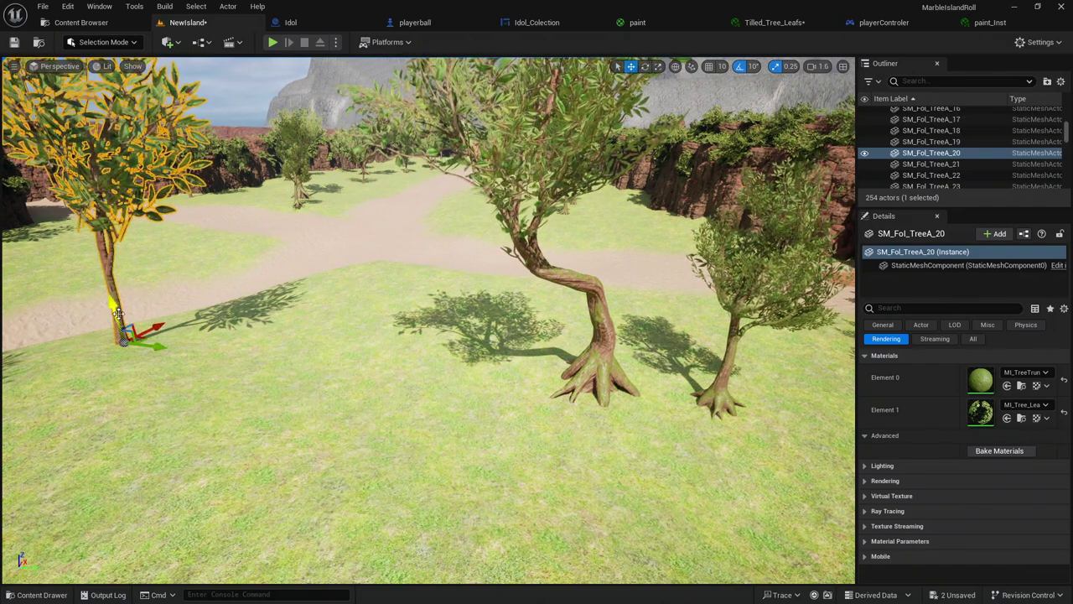
drag(117, 315, 116, 319)
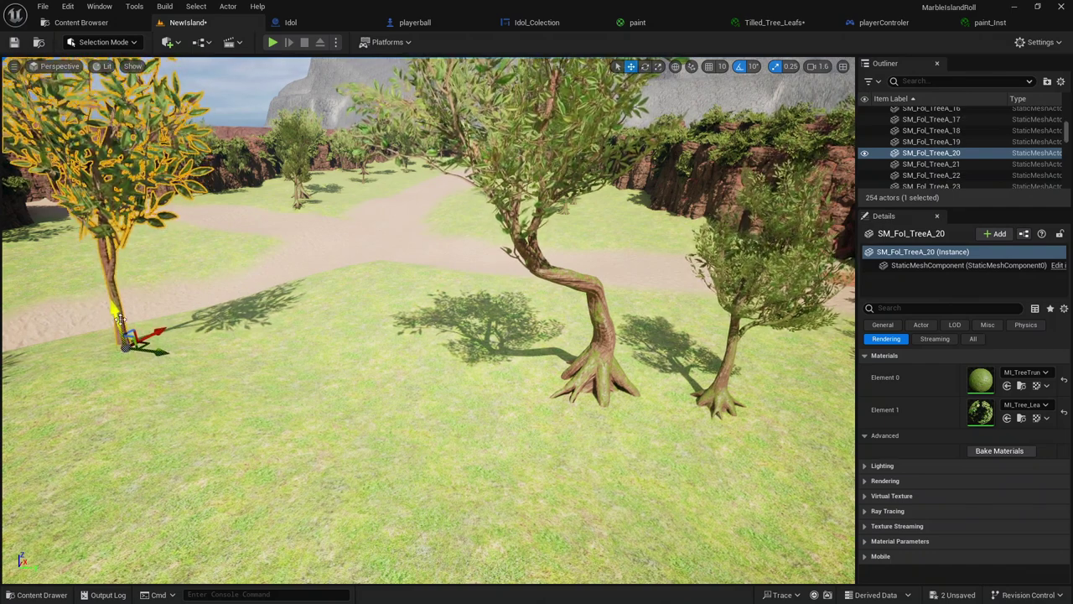
click(728, 395)
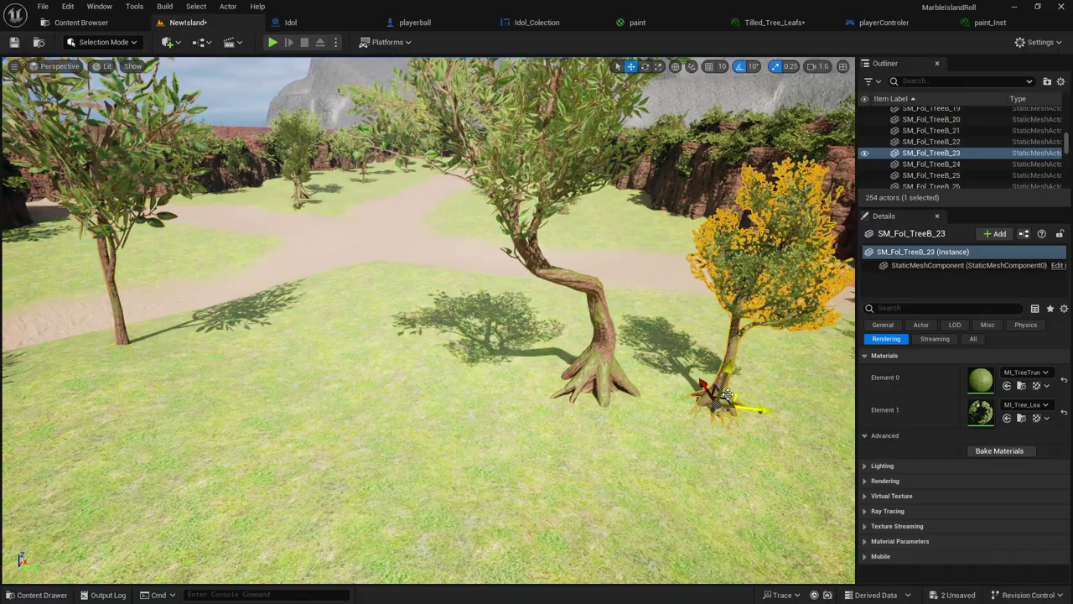
right_drag(728, 395, 587, 386)
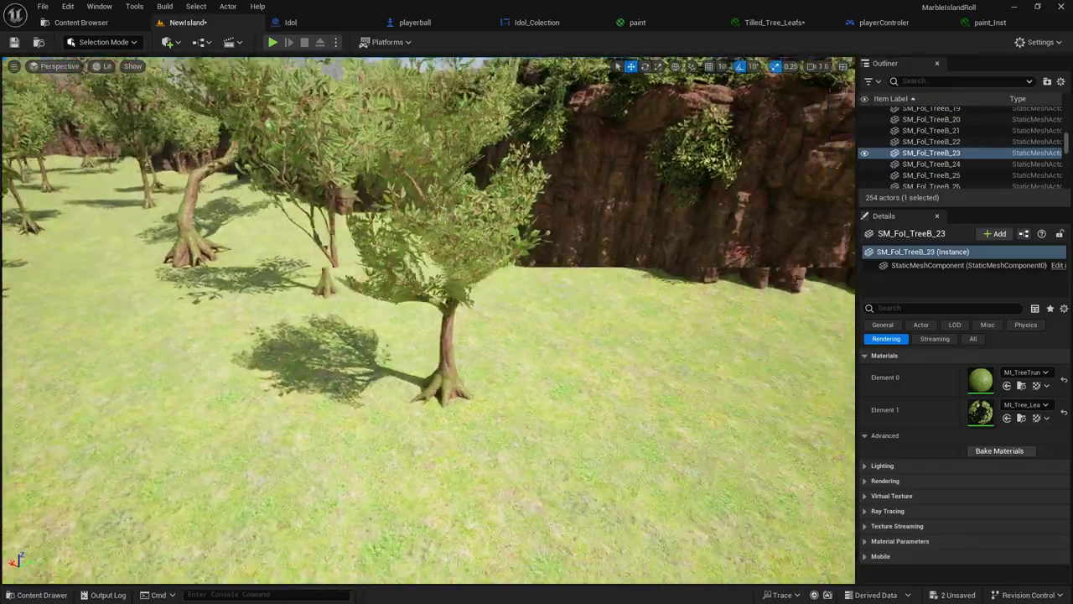
Fly the view to the grove below the cliff and down to ground level.
right_drag(587, 386, 660, 355)
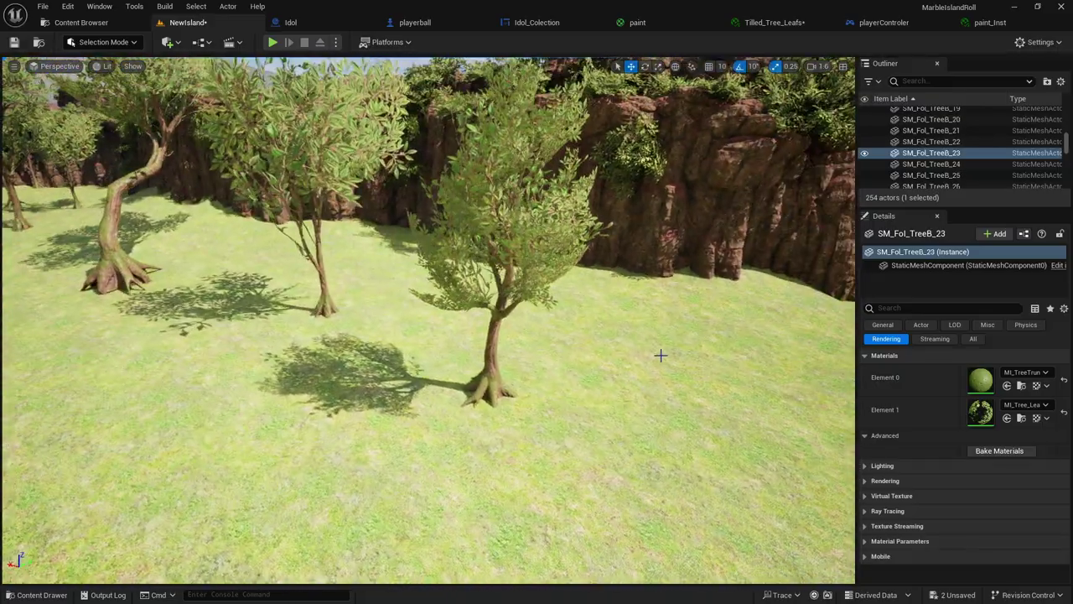
click(369, 310)
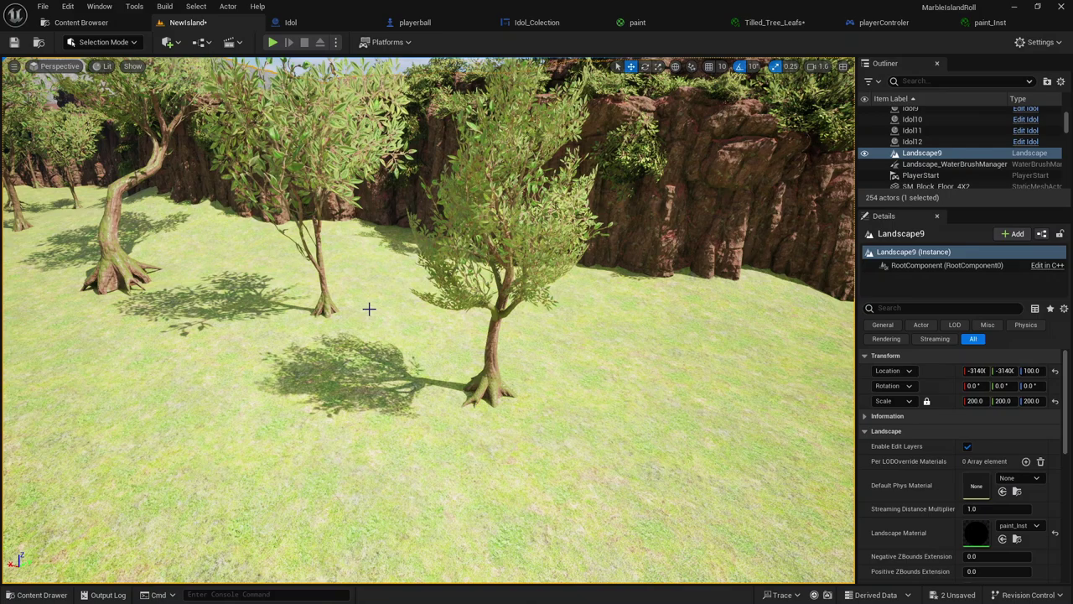
click(480, 377)
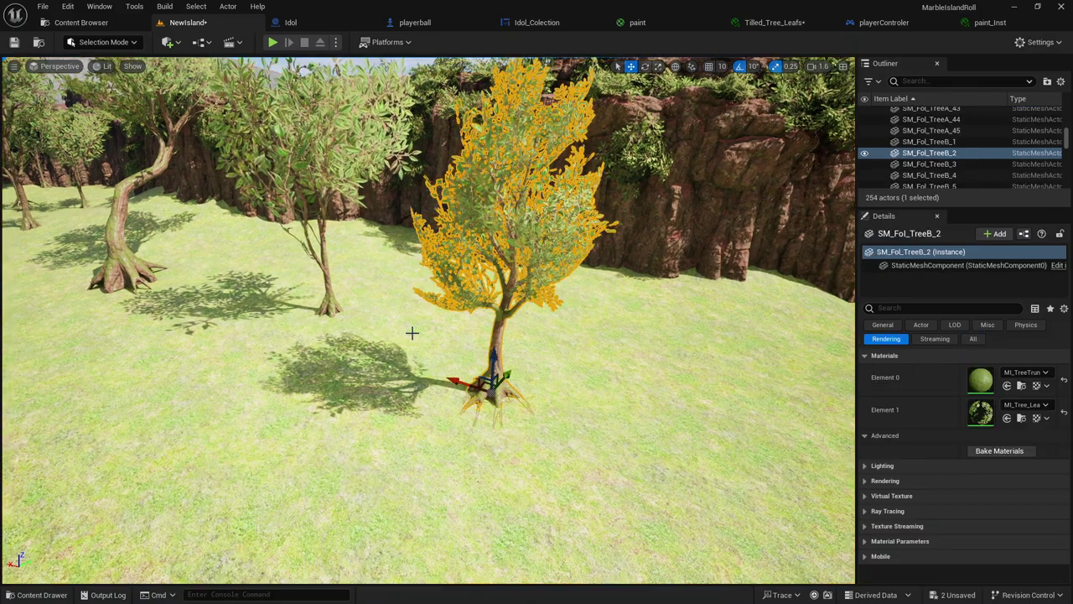
click(341, 299)
right_drag(342, 300, 341, 299)
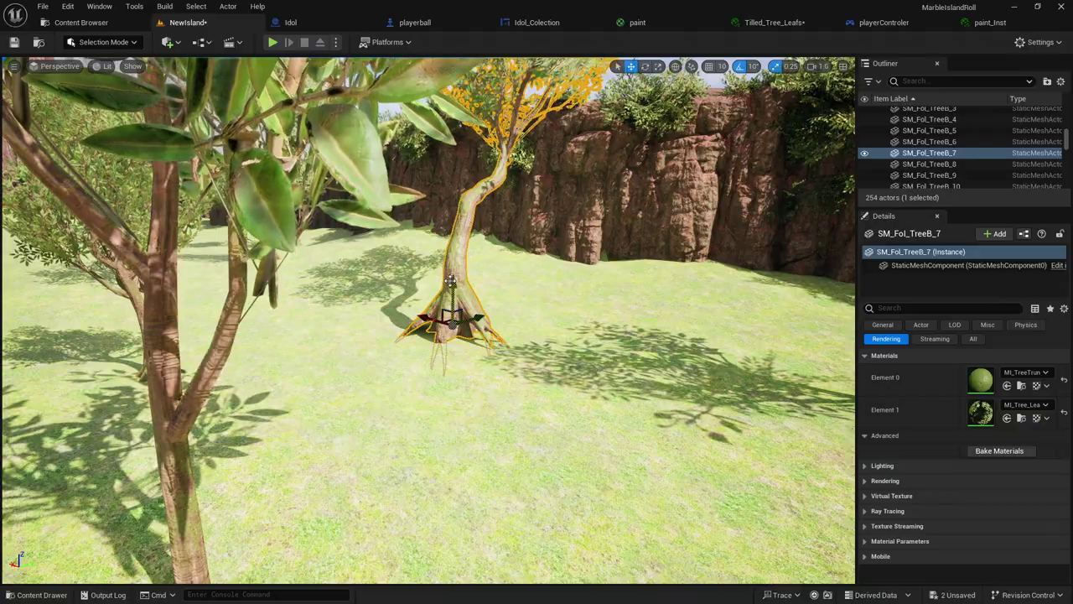
right_drag(450, 286, 450, 286)
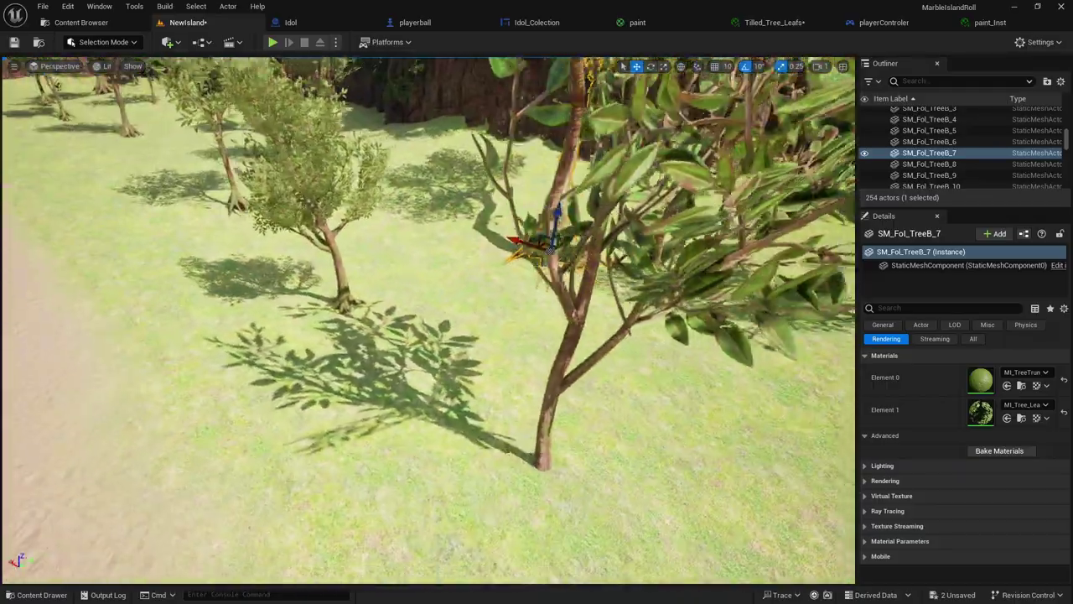
right_drag(449, 281, 449, 281)
right_drag(349, 320, 350, 320)
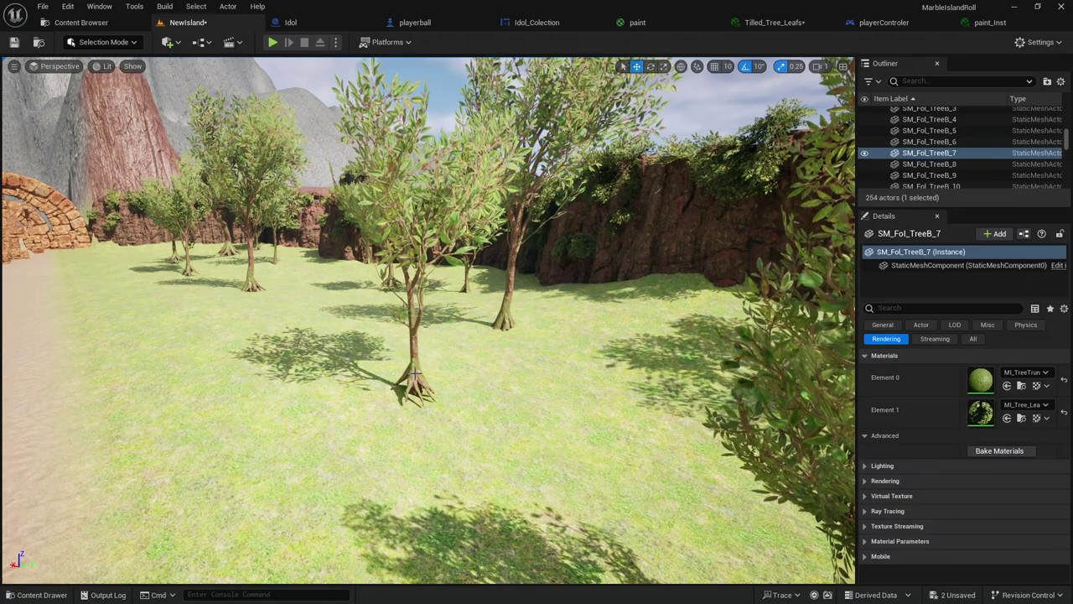
Sink tree SM_Fol_TreeB_16 in the centre of the grove deeper into the ground.
click(413, 354)
right_drag(413, 353, 416, 354)
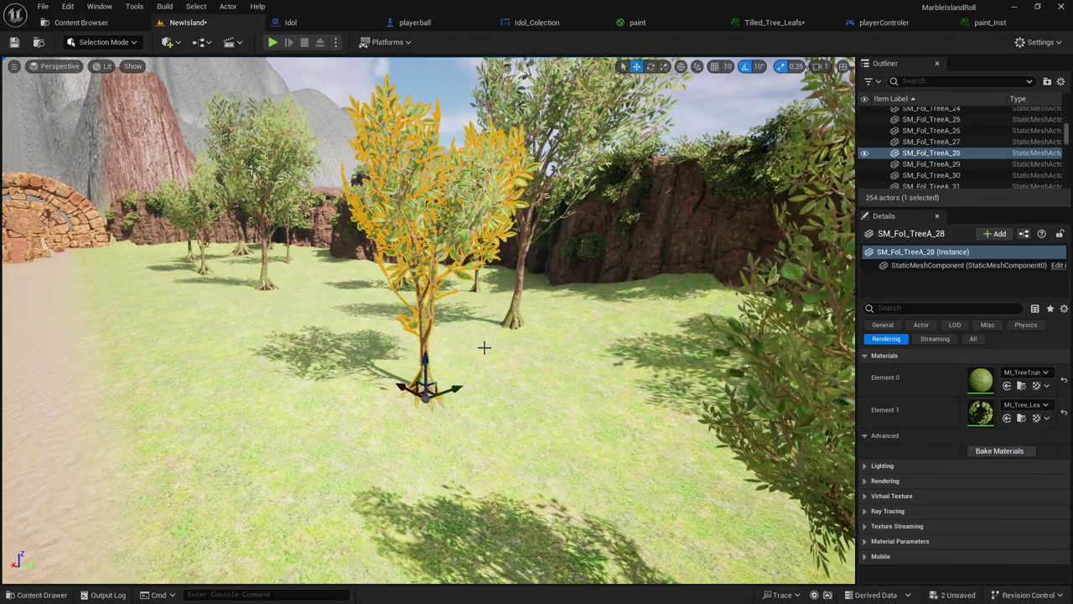
right_drag(484, 347, 484, 348)
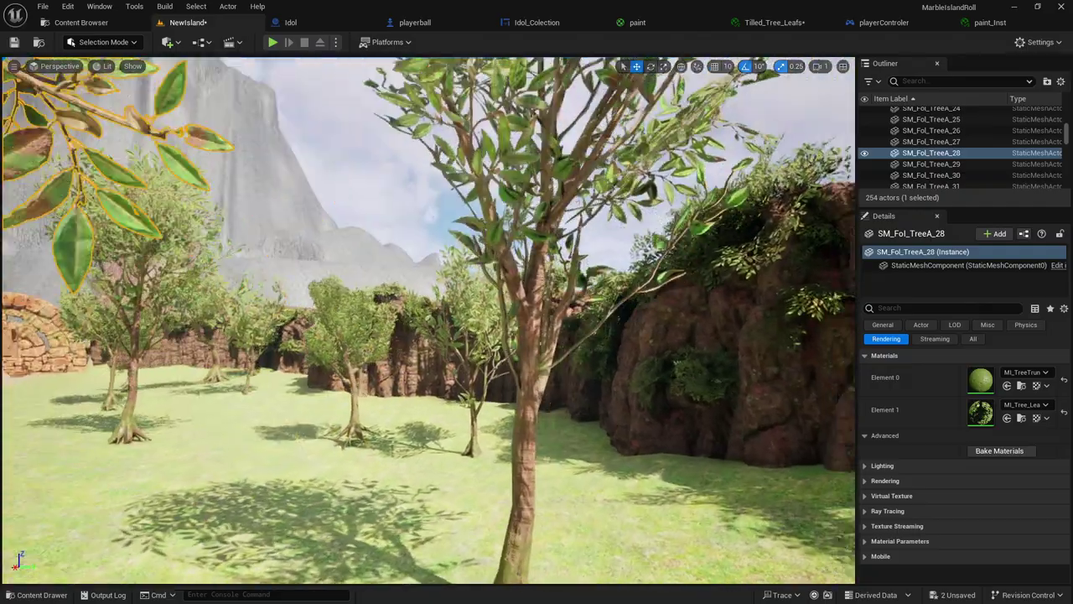
right_drag(542, 452, 542, 452)
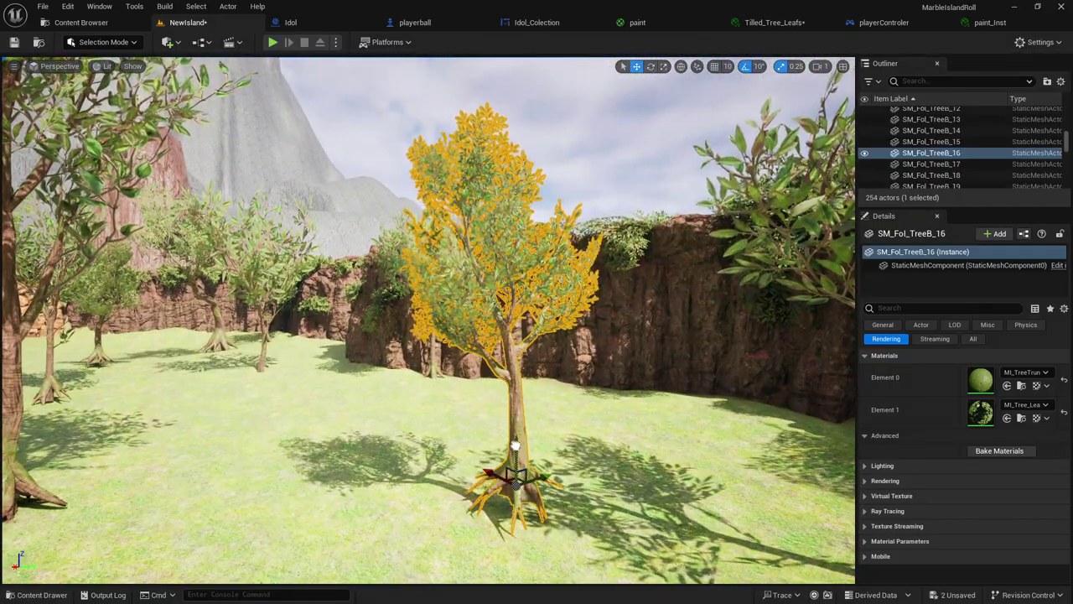
drag(515, 445, 513, 482)
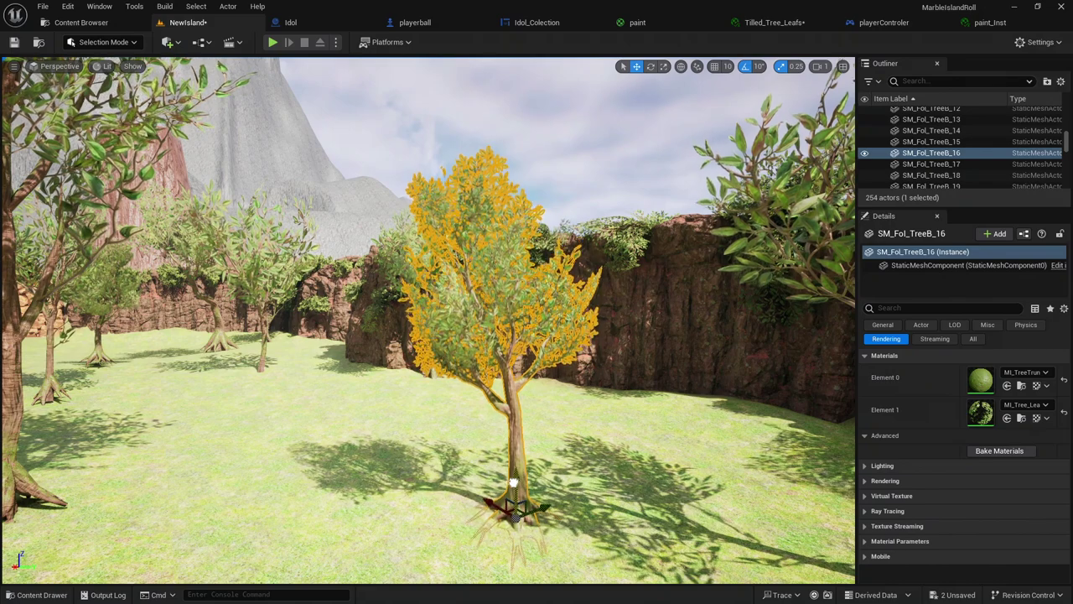
right_drag(359, 451, 359, 451)
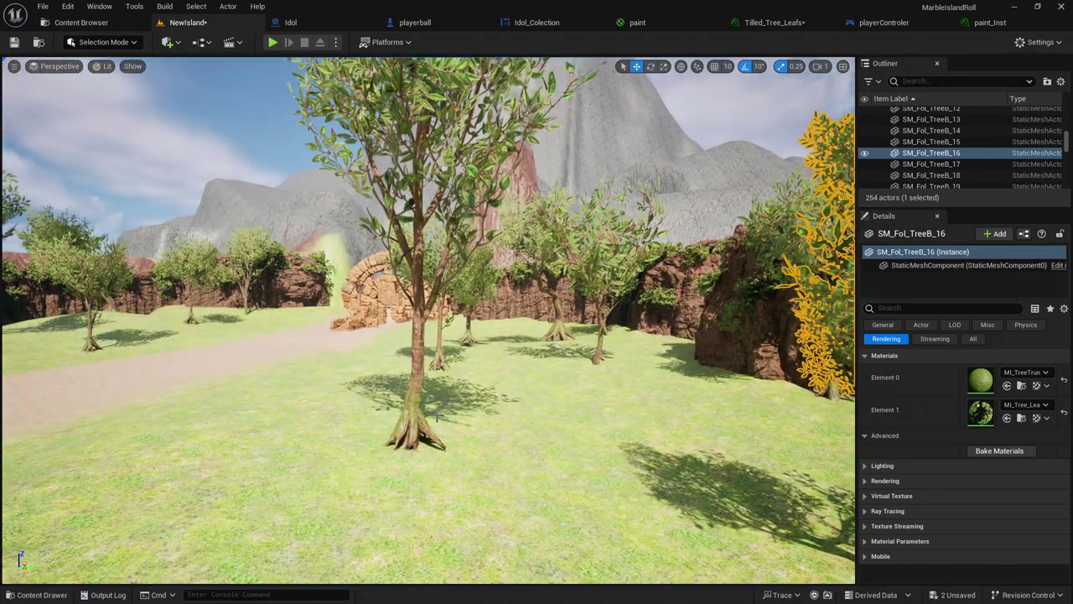
Lower the left foreground tree SM_Fol_TreeA_30 into the grass.
click(436, 416)
click(412, 406)
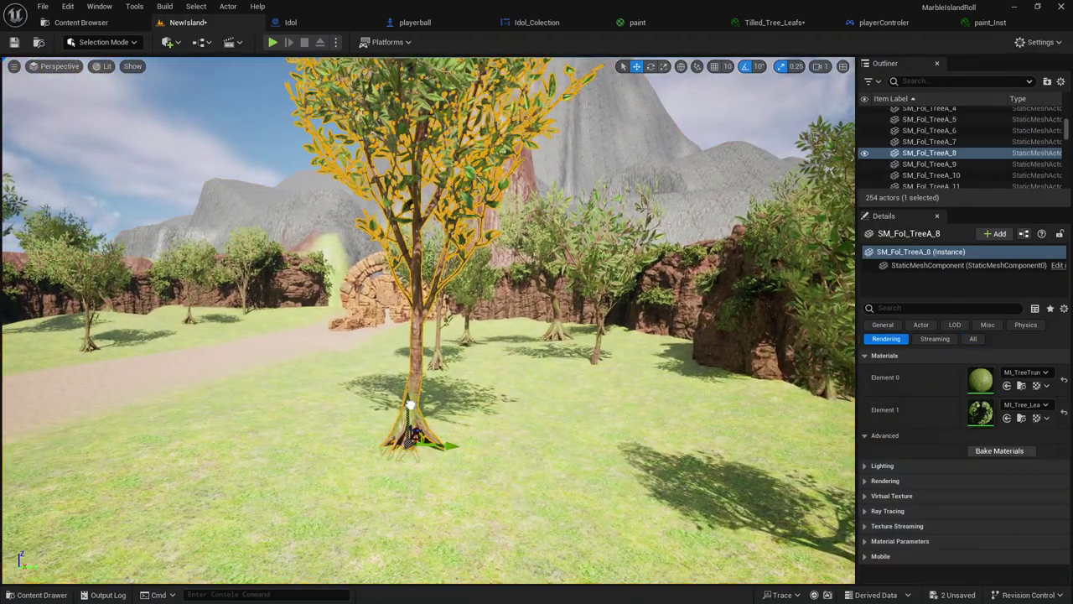
right_drag(411, 405, 411, 405)
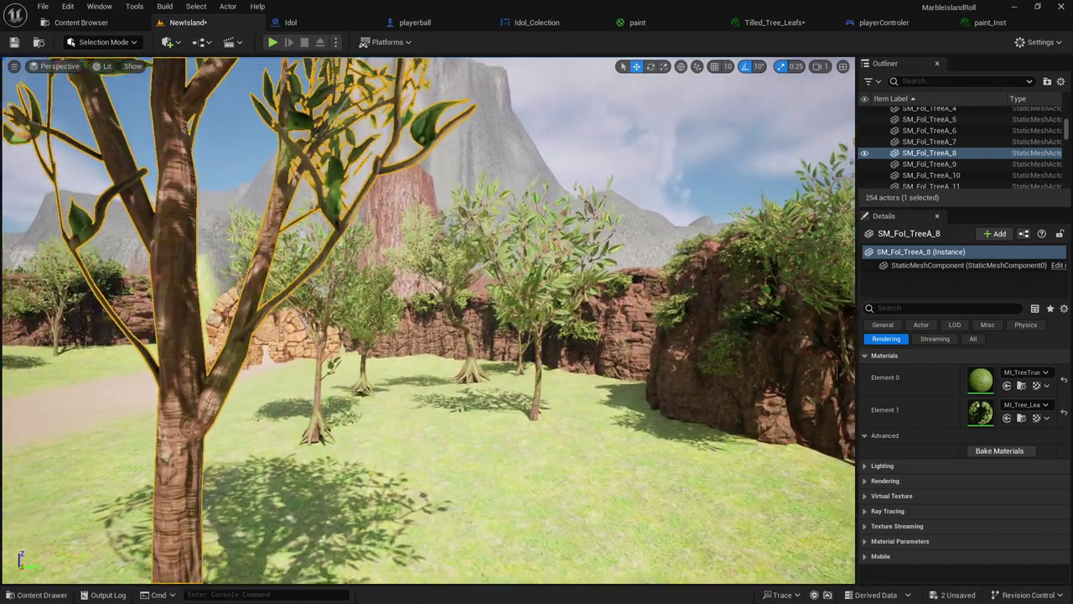
right_drag(484, 421, 484, 421)
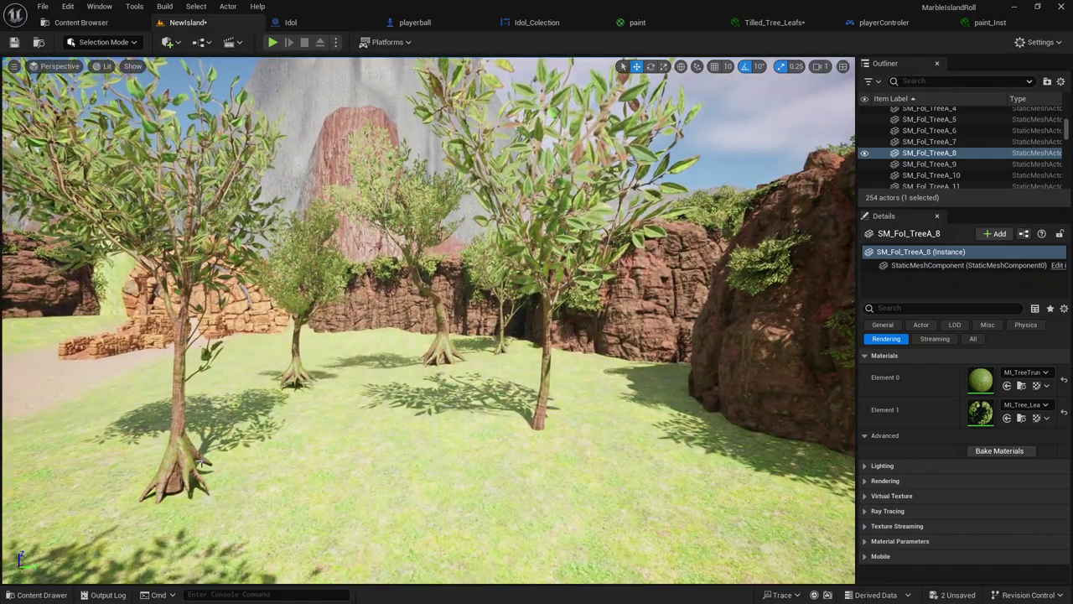
right_drag(202, 462, 202, 460)
click(188, 453)
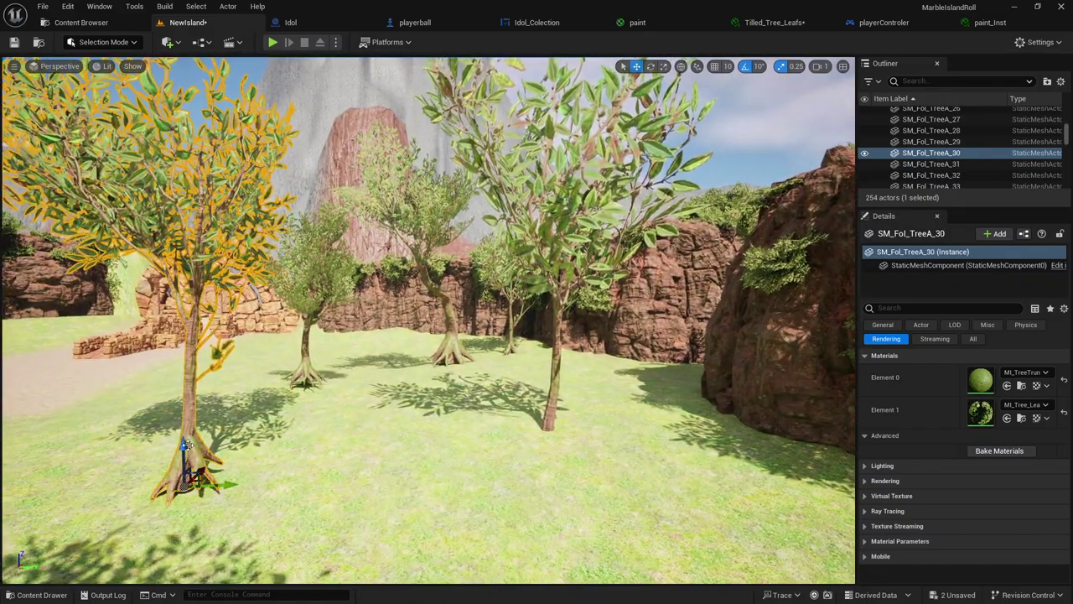
drag(185, 447, 183, 466)
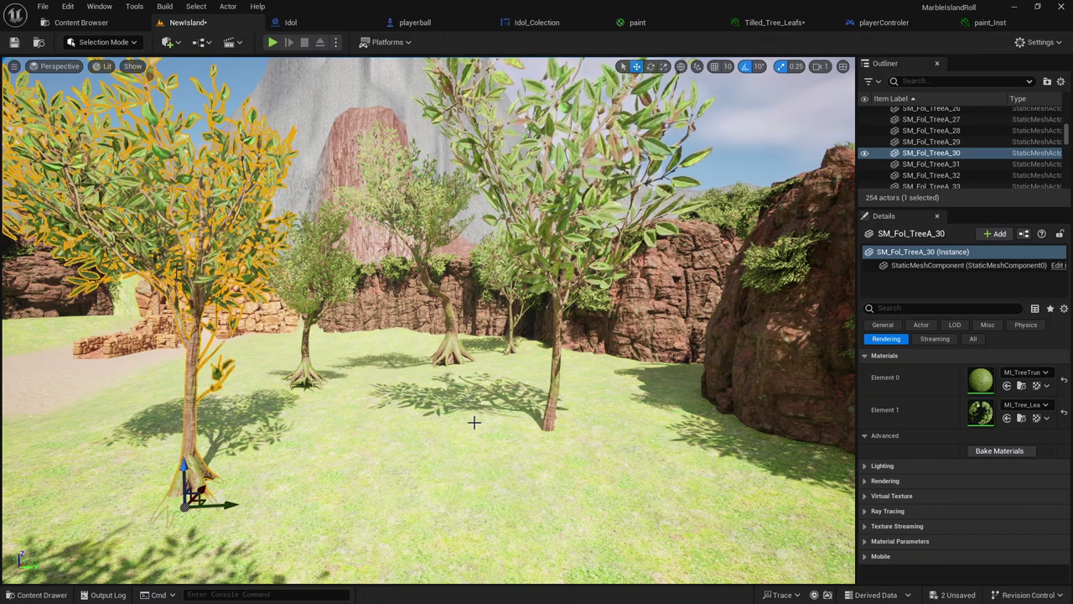
Sink the small bushy tree SM_Fol_TreeB_17 slightly lower into the ground.
click(549, 412)
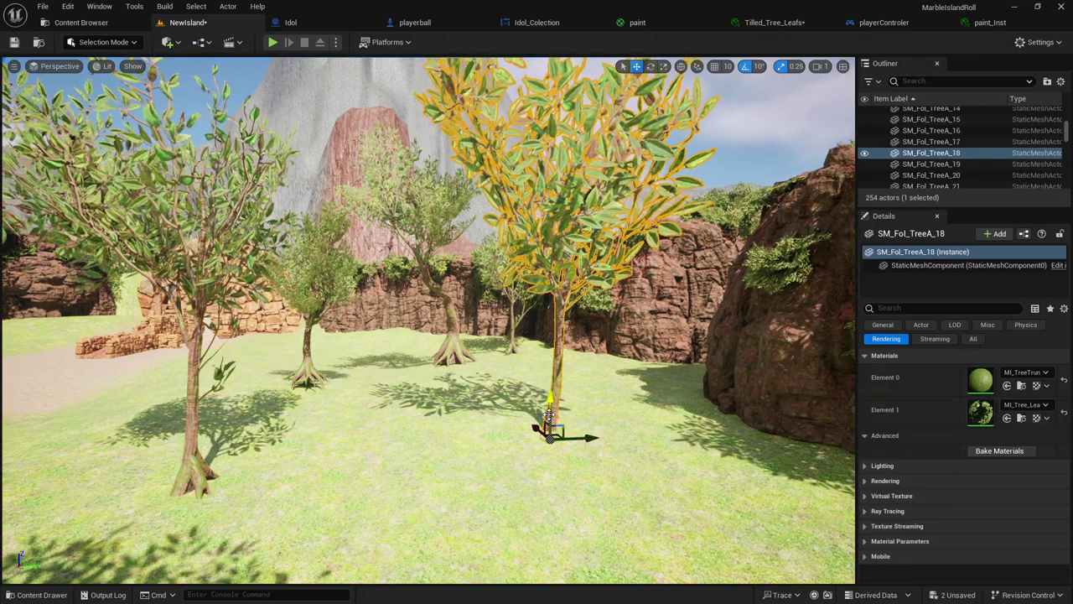
click(449, 345)
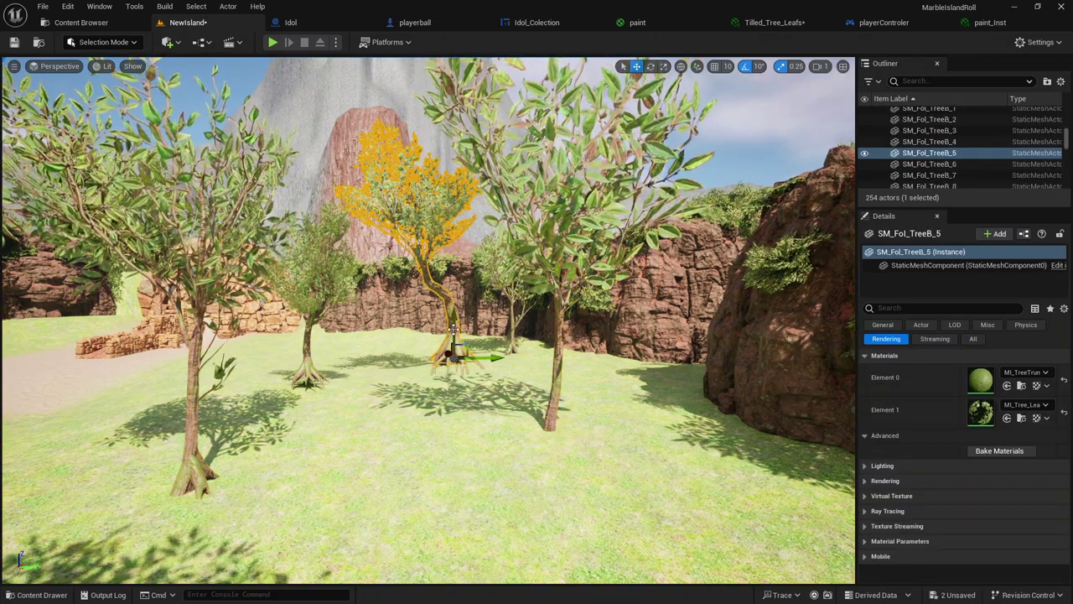
click(305, 366)
click(308, 362)
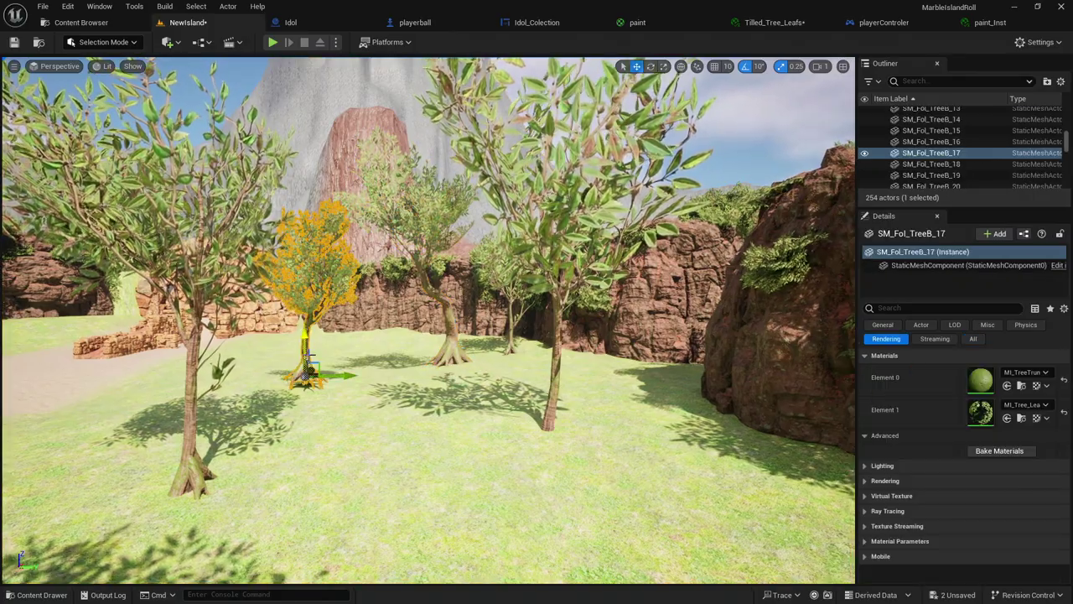
drag(306, 342, 305, 357)
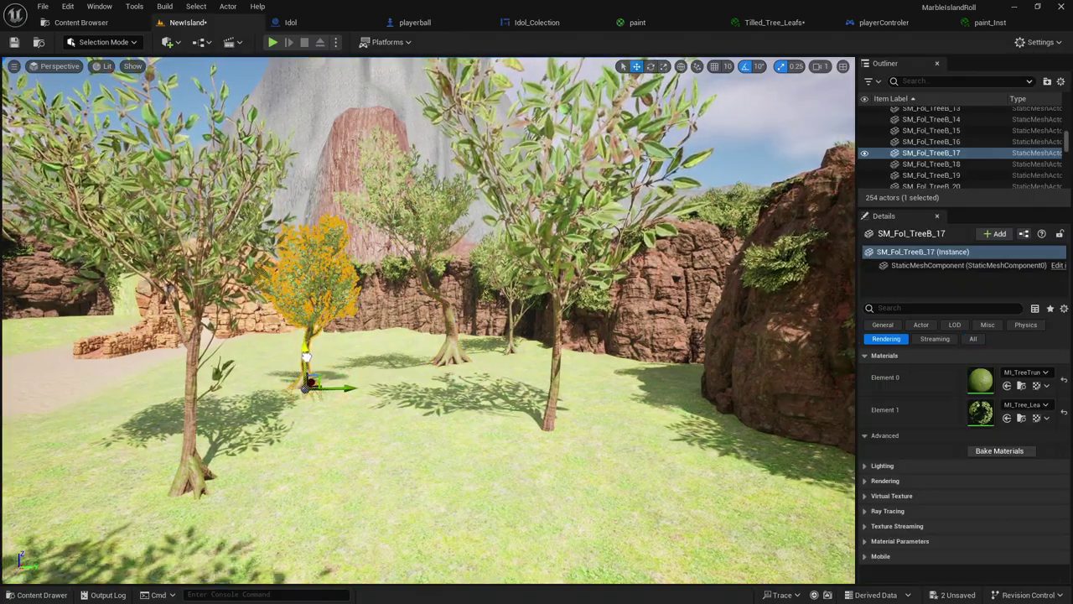
mouse_move(306, 356)
right_down()
mouse_move(352, 361)
mouse_move(474, 501)
mouse_move(436, 469)
right_up()
click(474, 501)
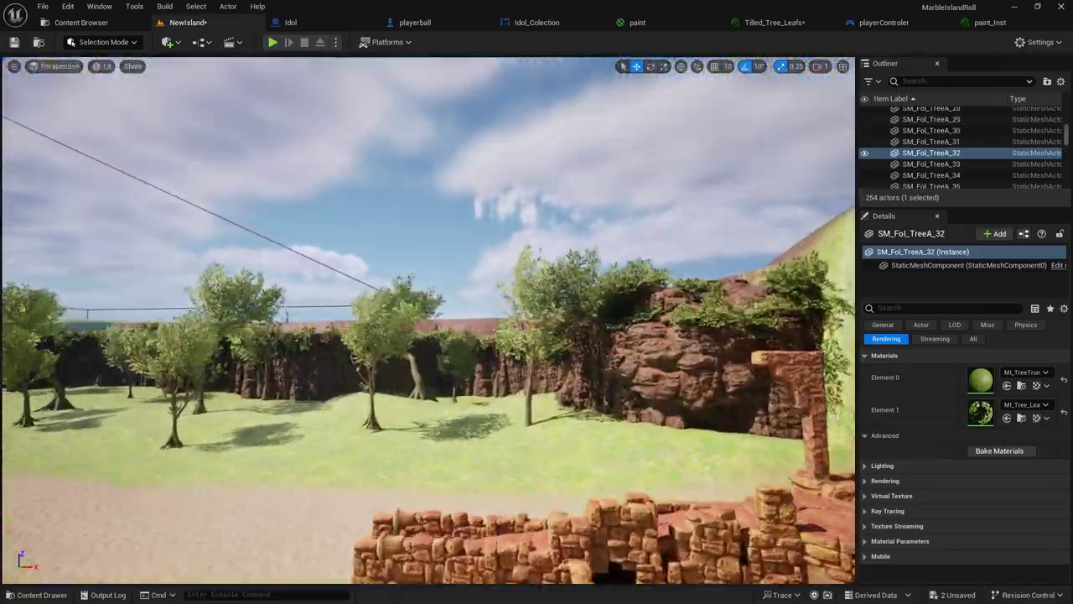
right_drag(436, 470, 401, 496)
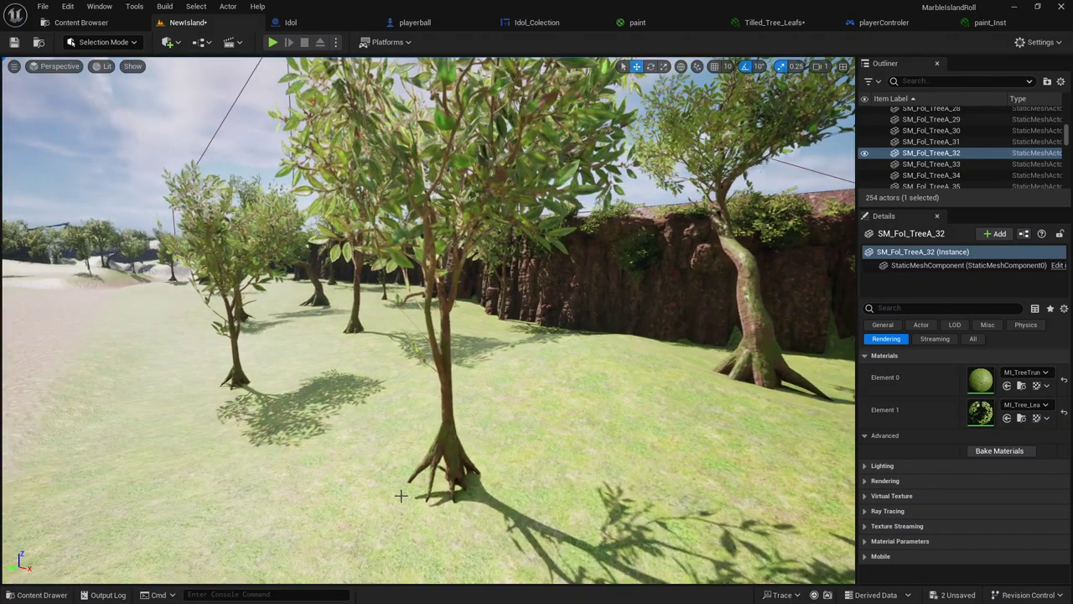
click(435, 470)
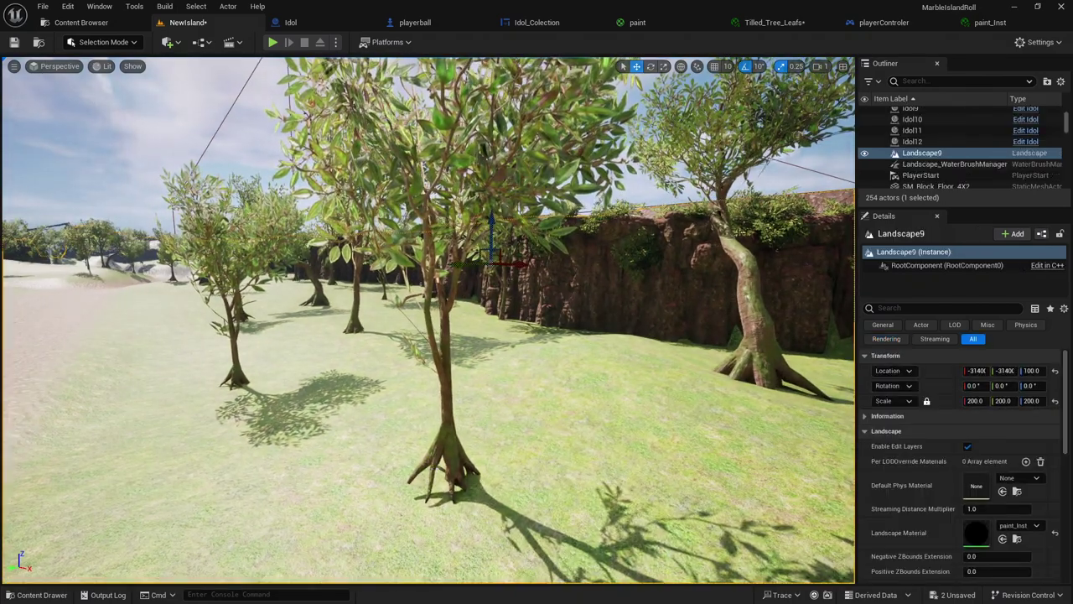
click(438, 377)
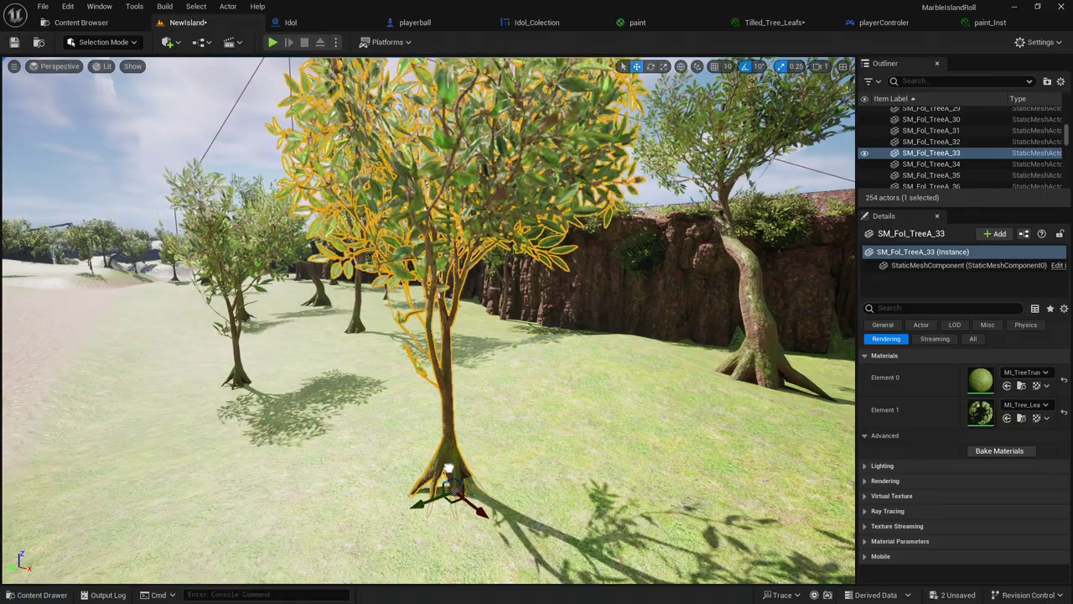
right_drag(448, 478, 448, 478)
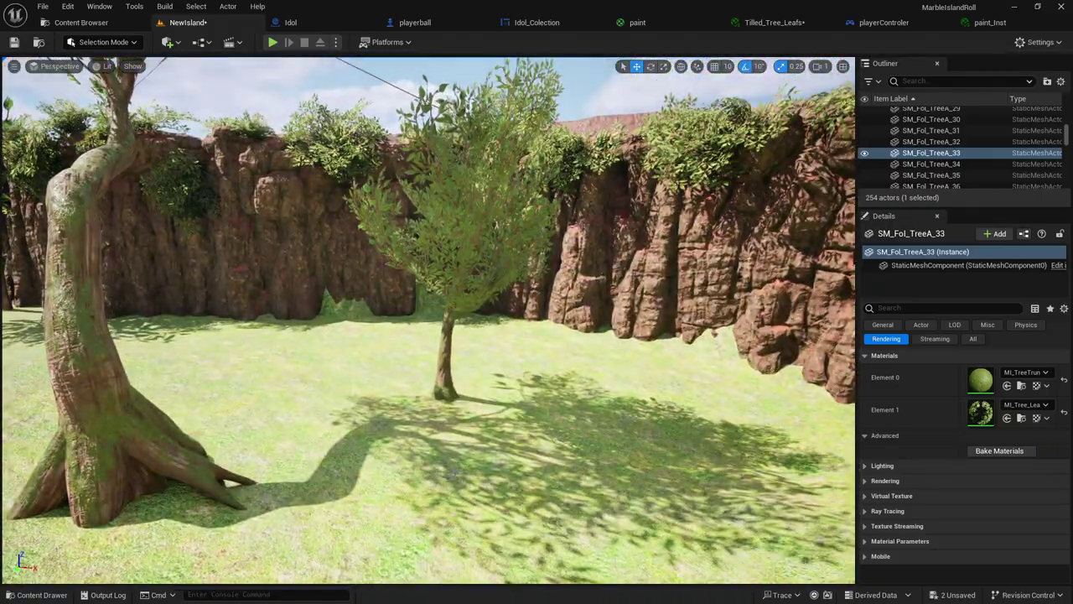
click(459, 373)
click(447, 376)
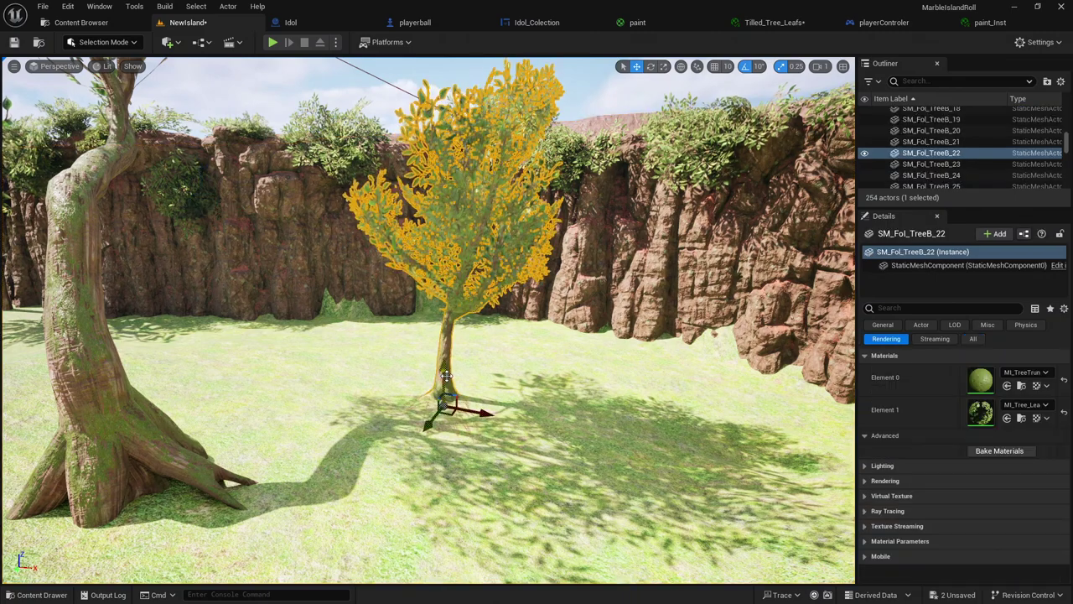
right_drag(447, 377, 447, 376)
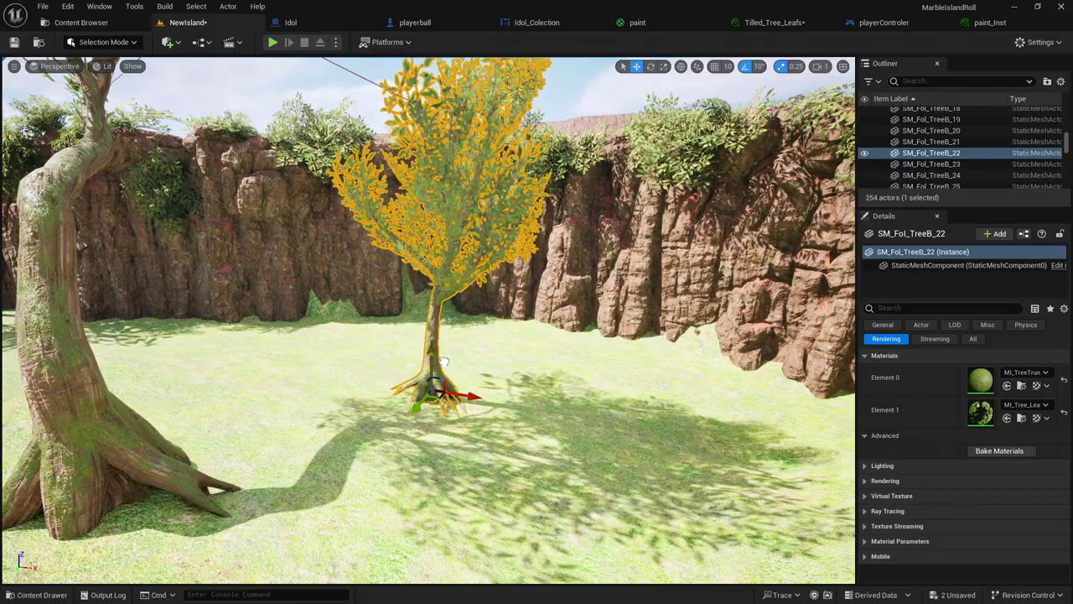
right_drag(447, 377, 447, 377)
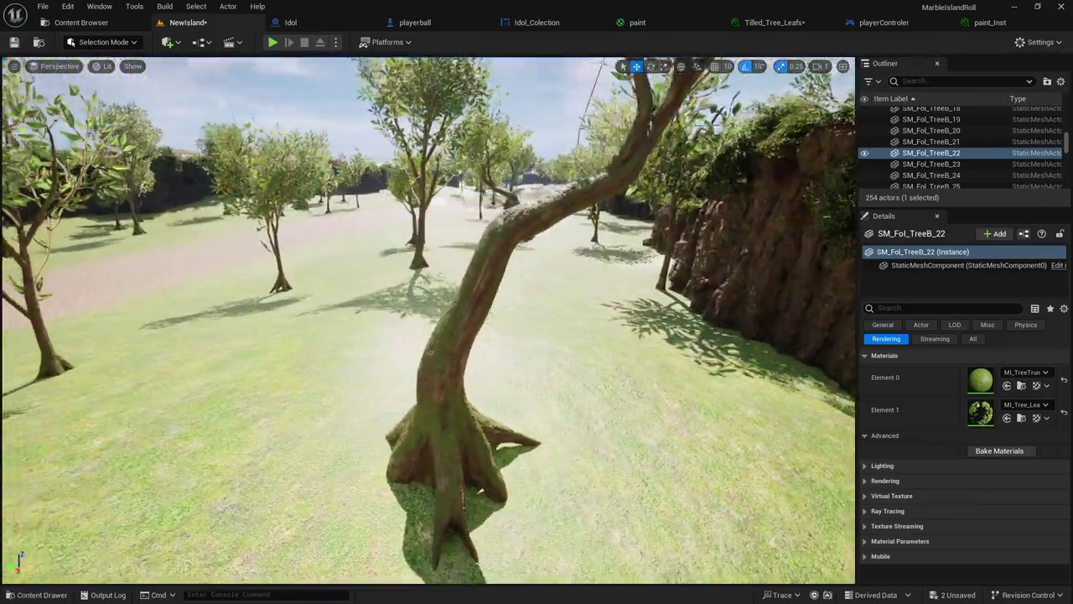
right_drag(336, 401, 335, 400)
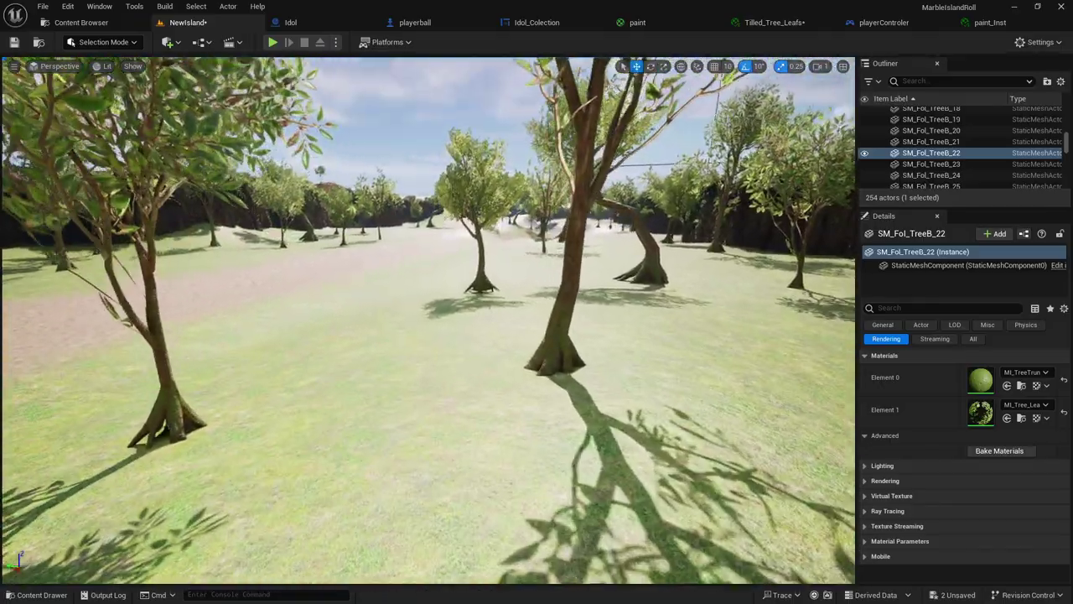
right_drag(415, 395, 415, 394)
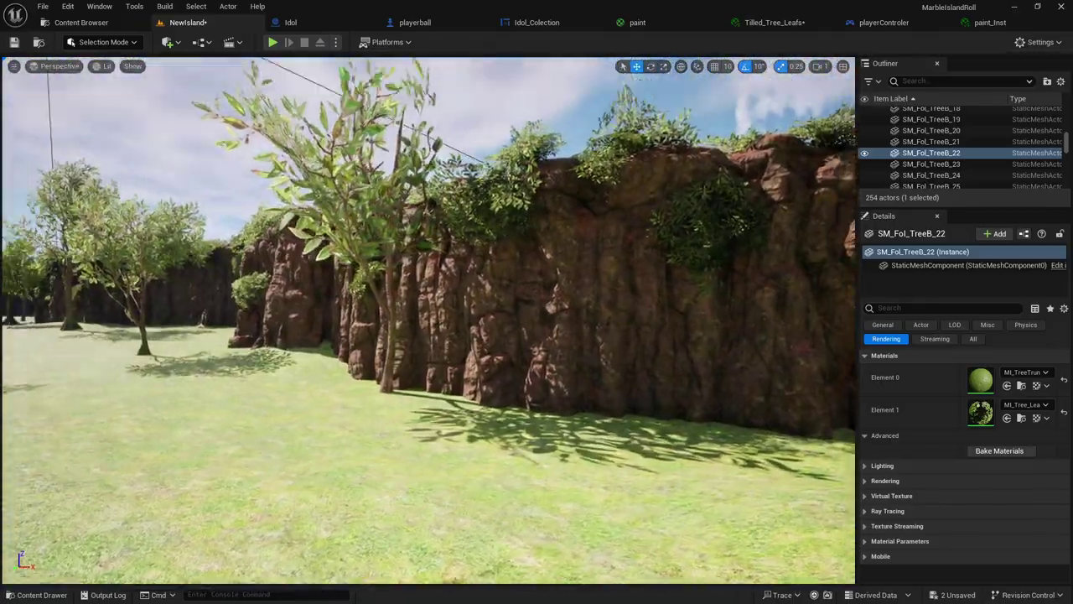
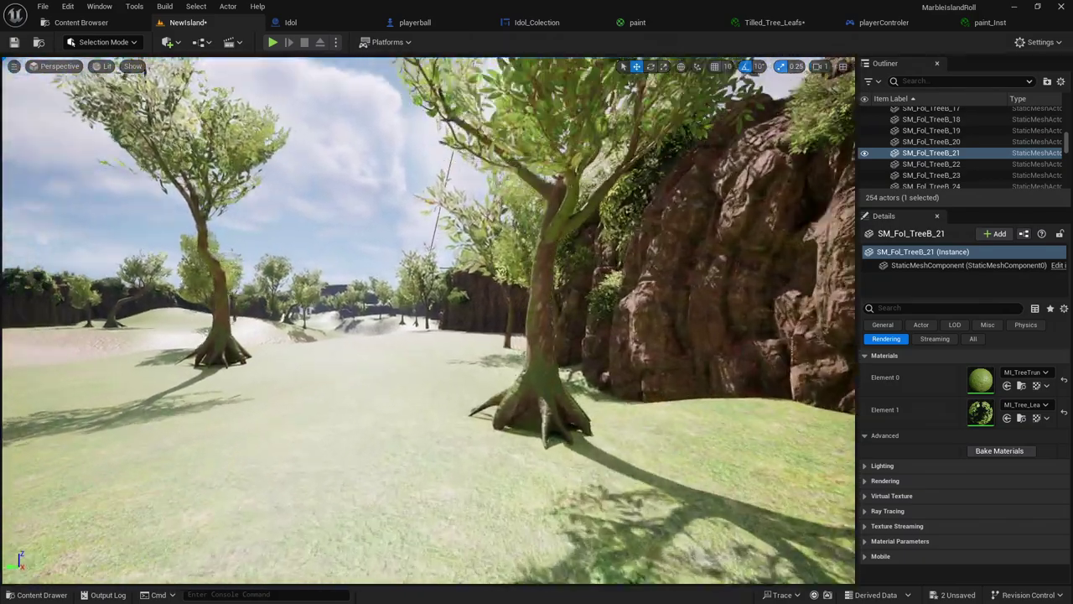
Survey the trees around the clearing and select the centre tree SM_Fol_TreeB_18.
drag(453, 447, 453, 437)
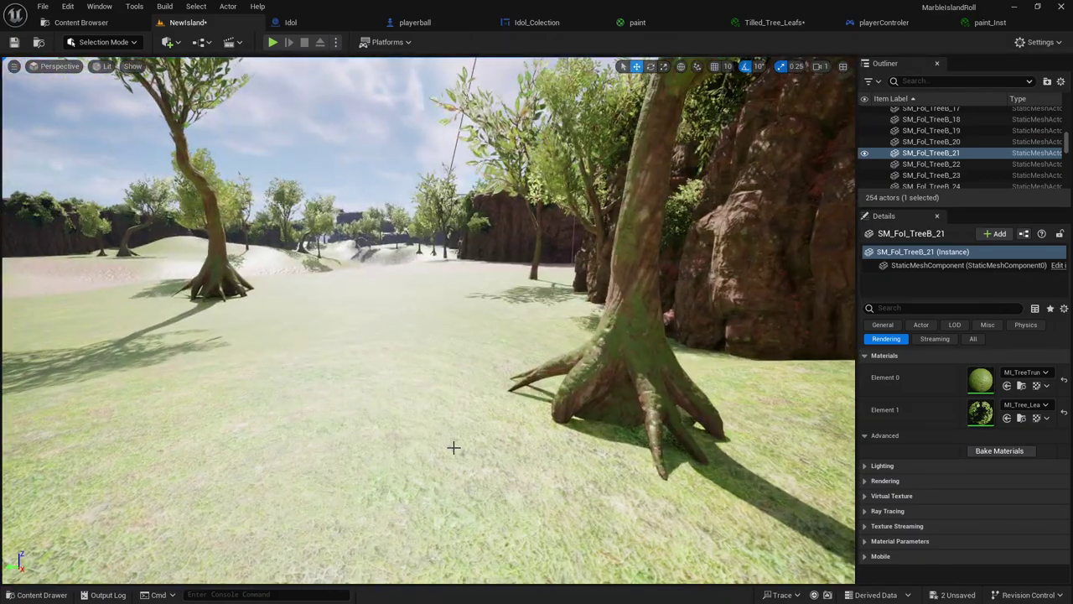
click(585, 386)
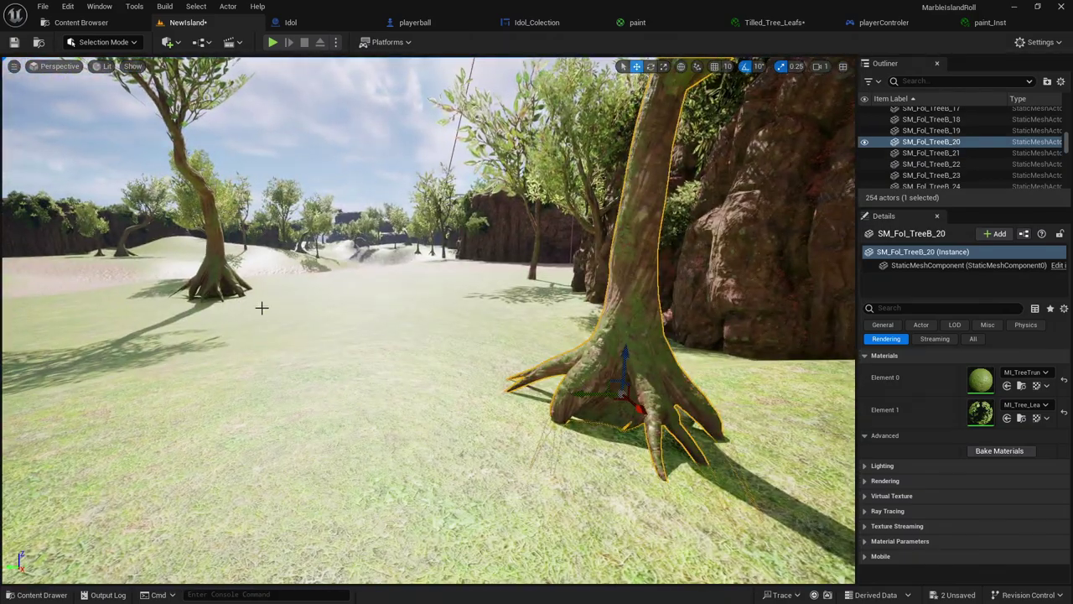
click(227, 285)
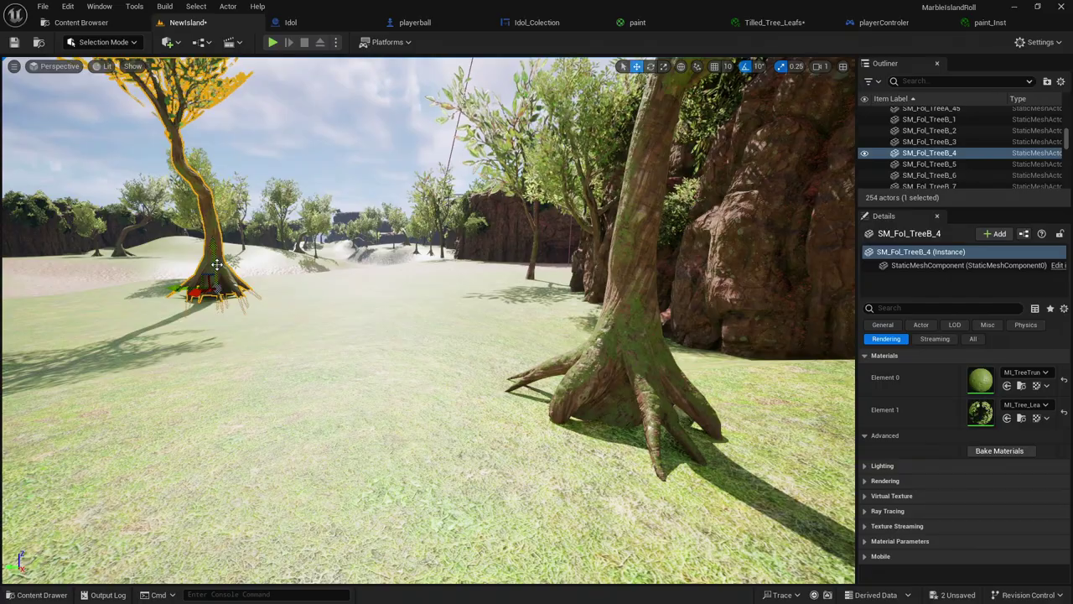
mouse_move(243, 275)
mouse_down()
mouse_move(353, 268)
mouse_move(367, 223)
mouse_move(252, 226)
mouse_move(269, 210)
mouse_up()
click(366, 223)
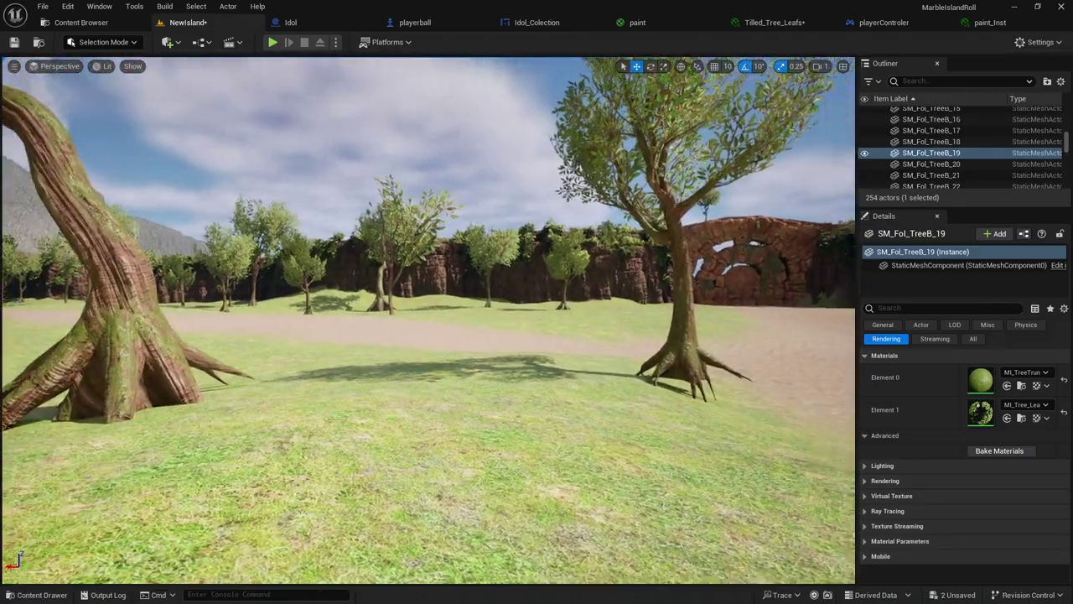
click(419, 436)
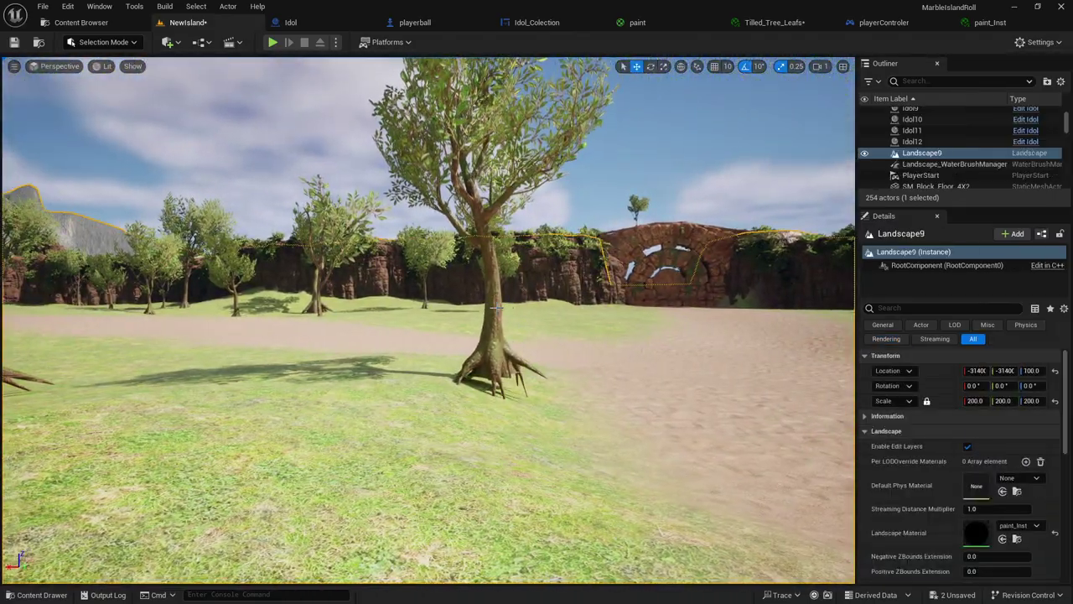
click(491, 268)
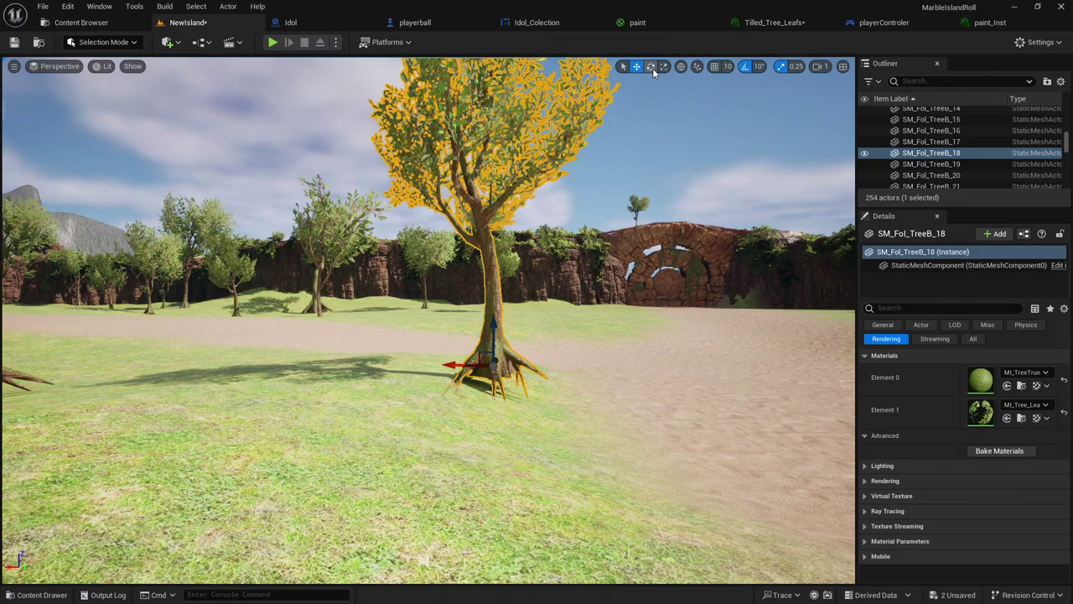
Tilt SM_Fol_TreeB_18 about 20 degrees and nudge it slightly toward the camera.
click(650, 67)
drag(534, 330, 432, 363)
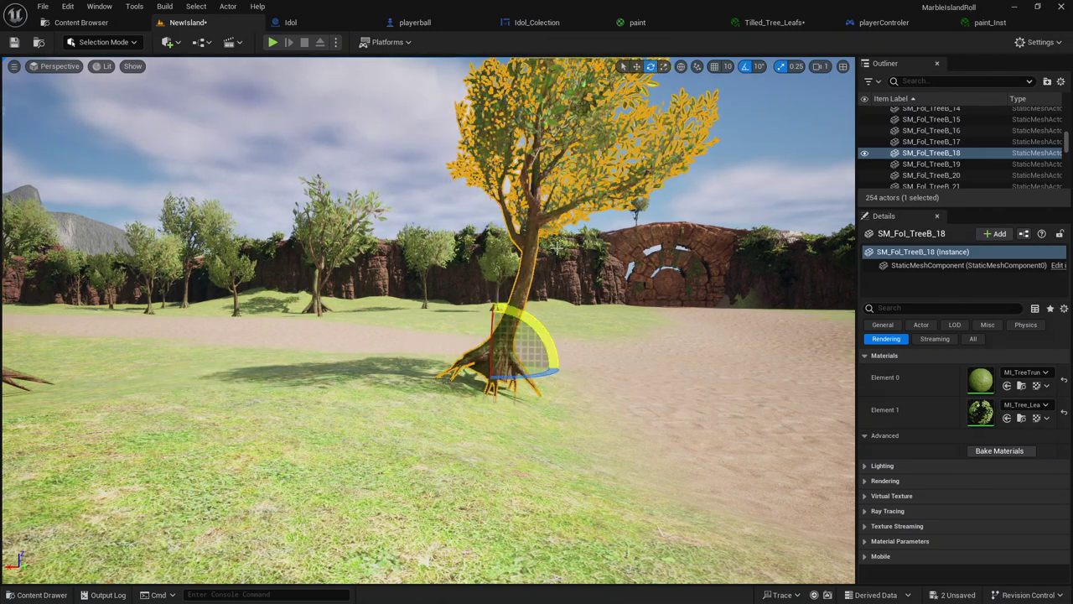
click(621, 68)
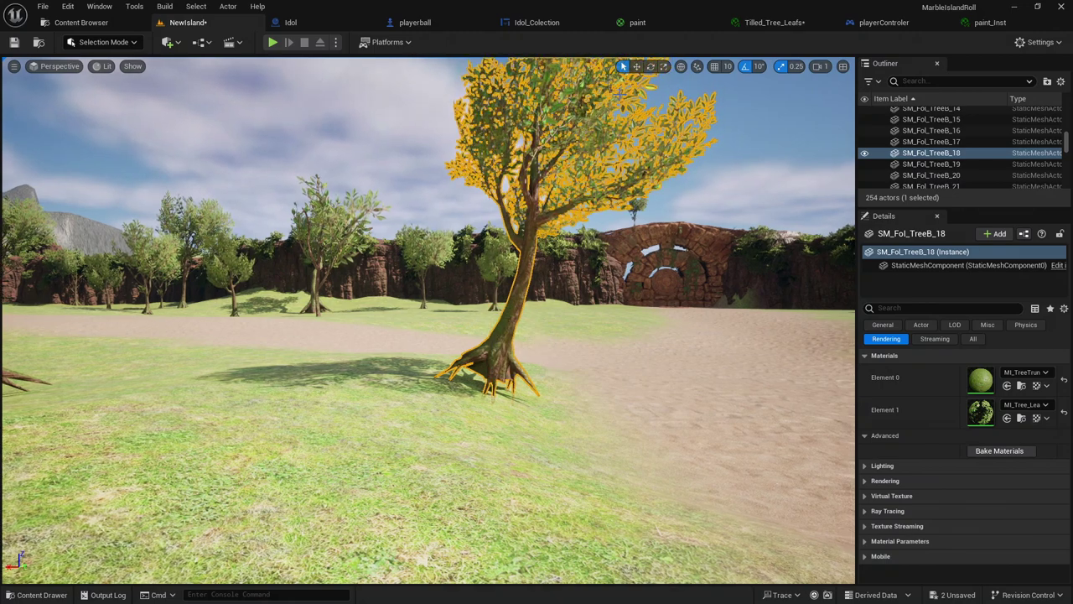
click(637, 66)
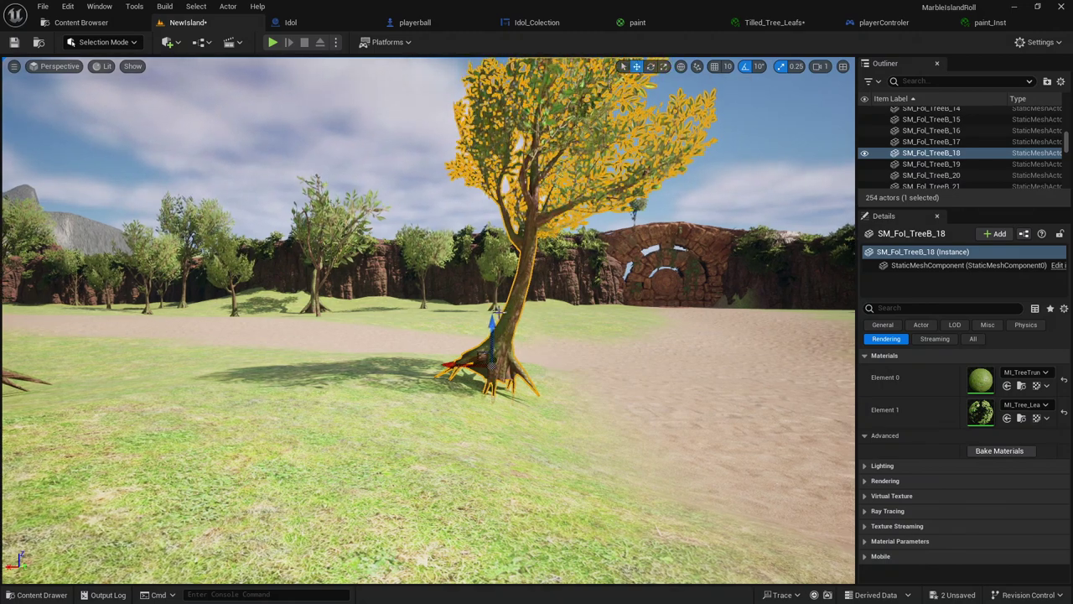
drag(490, 327, 483, 348)
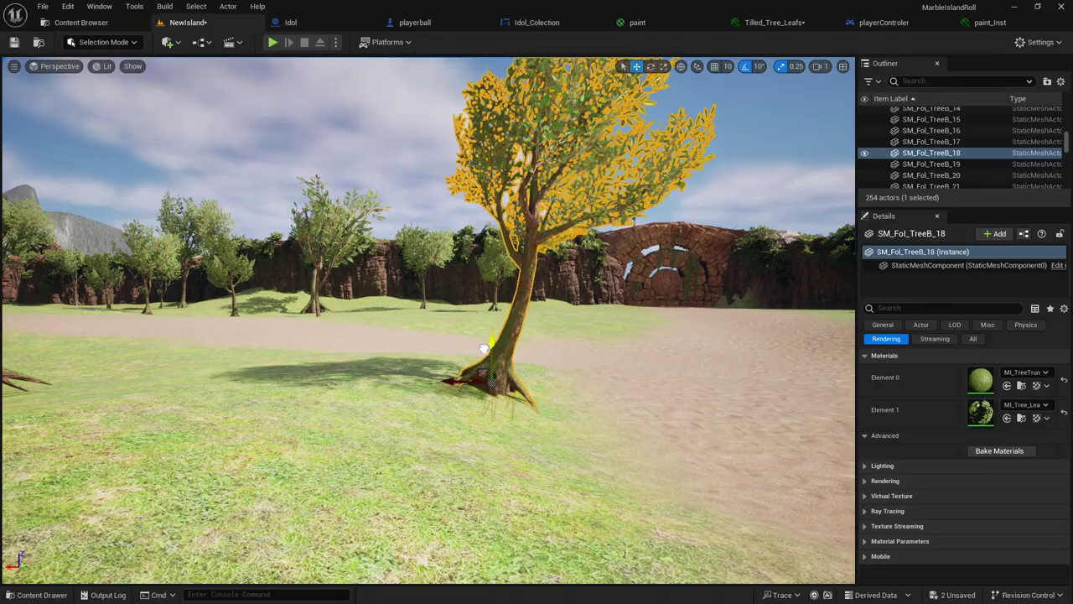
mouse_move(483, 348)
right_down()
mouse_move(352, 352)
mouse_move(487, 448)
right_up()
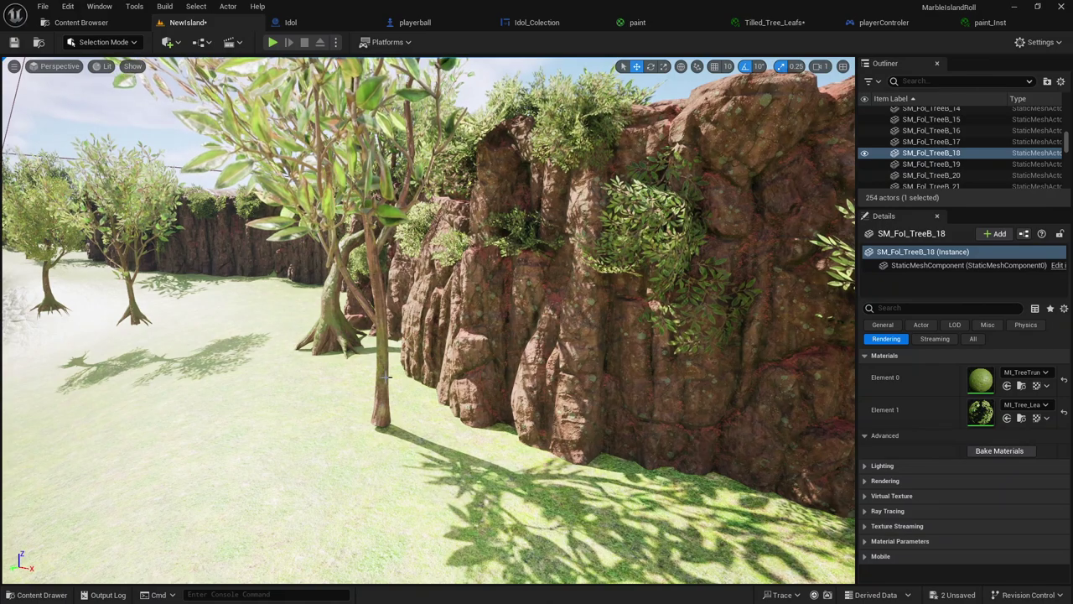
Move the young tree SM_Fol_TreeA_37 beside the cliff forward along the ground.
click(381, 378)
right_drag(382, 378, 177, 393)
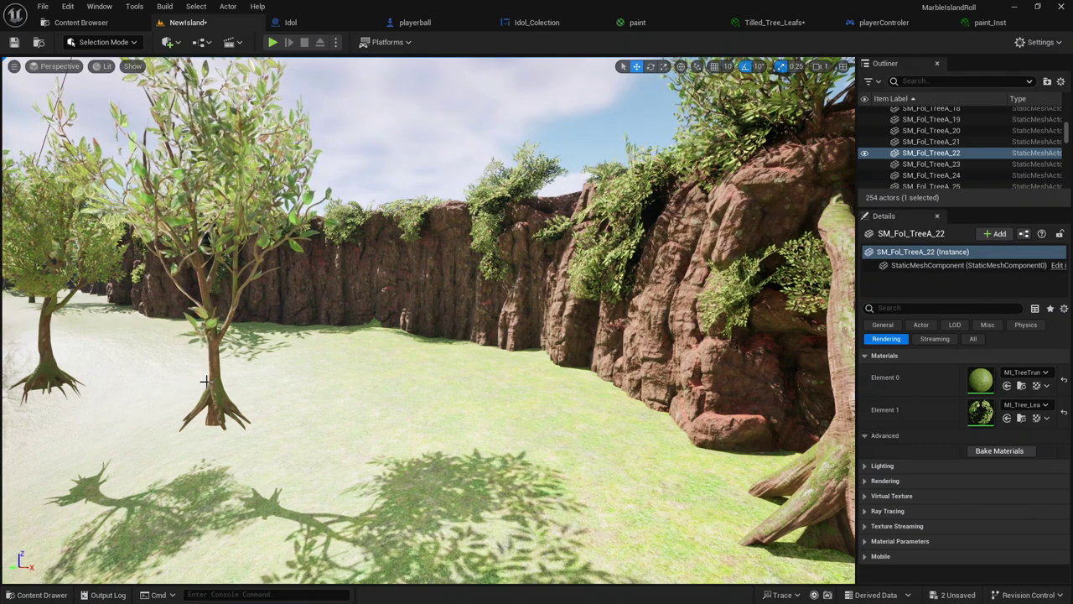
click(205, 381)
click(217, 356)
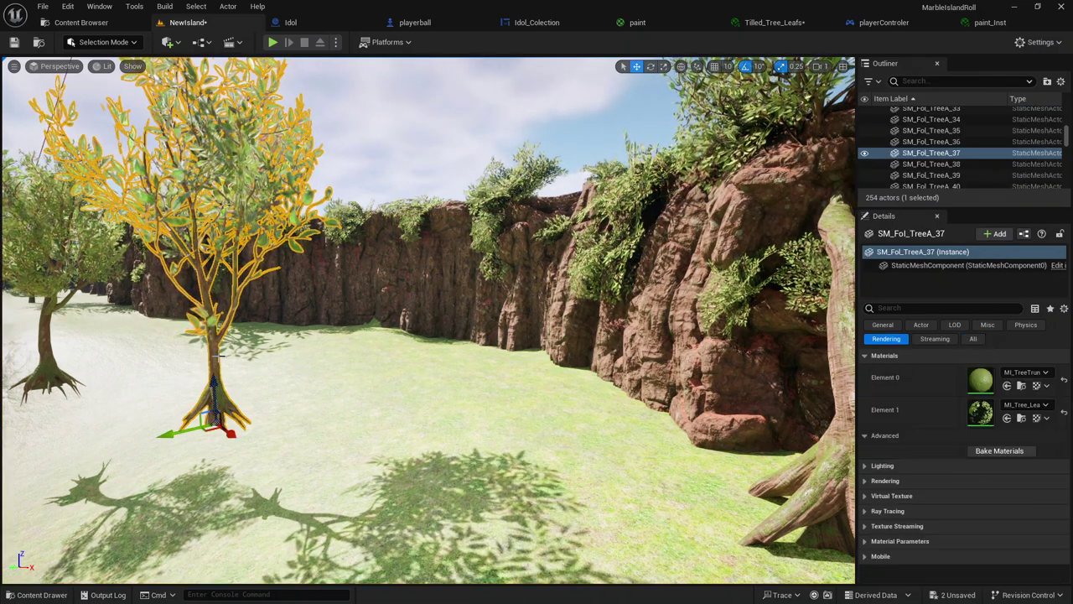
drag(217, 388, 217, 467)
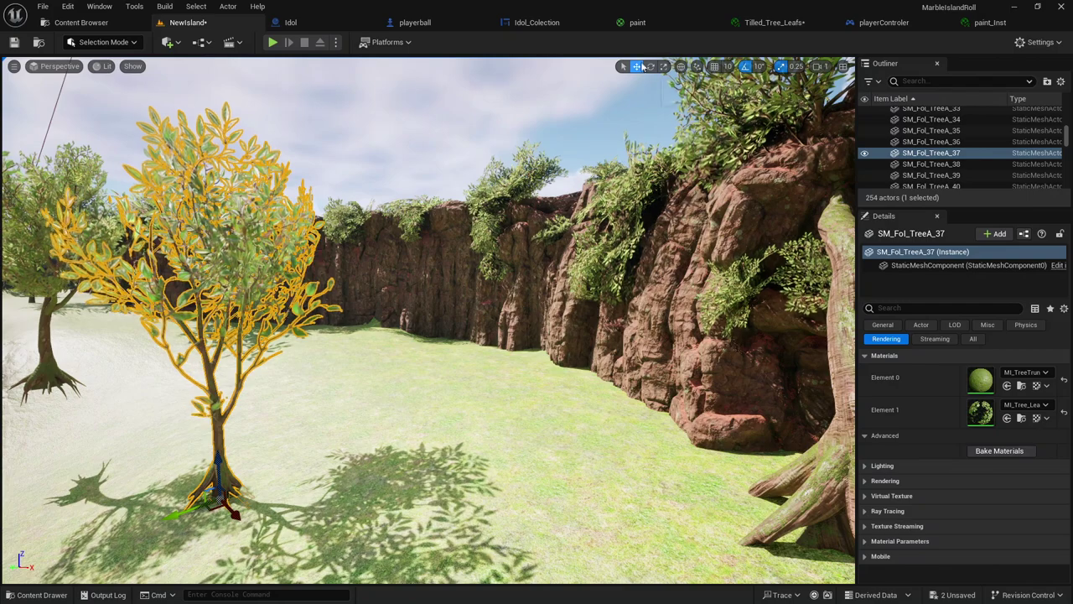
right_drag(408, 311, 408, 352)
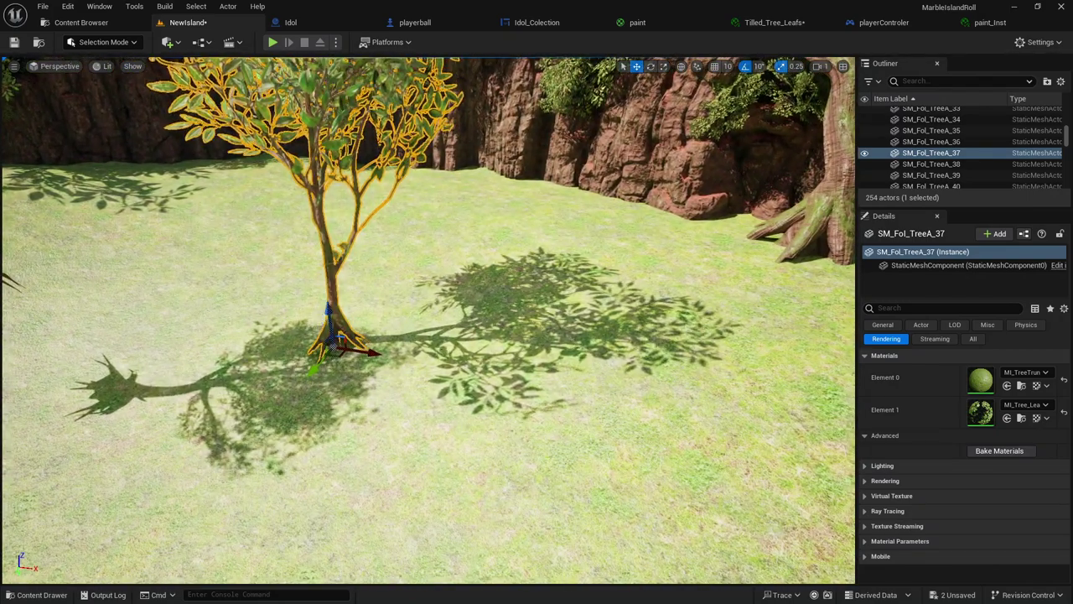
right_drag(407, 311, 325, 319)
drag(326, 319, 318, 327)
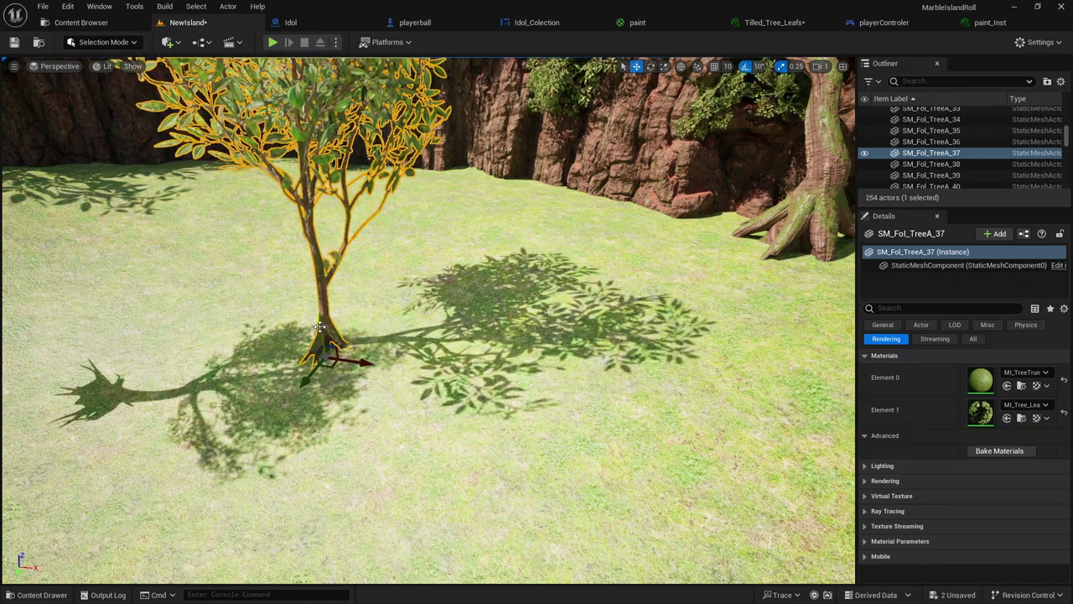
right_drag(531, 315, 531, 316)
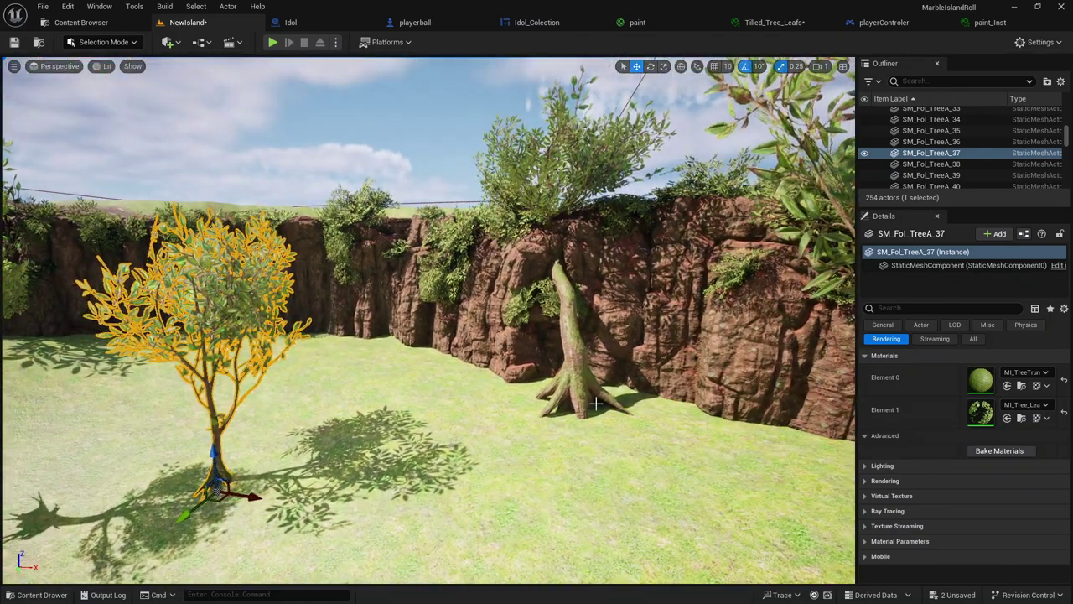
Shift the twisted tree SM_Fol_TreeB_8's base slightly and rotate it about 50 degrees to lean left.
click(595, 404)
click(582, 403)
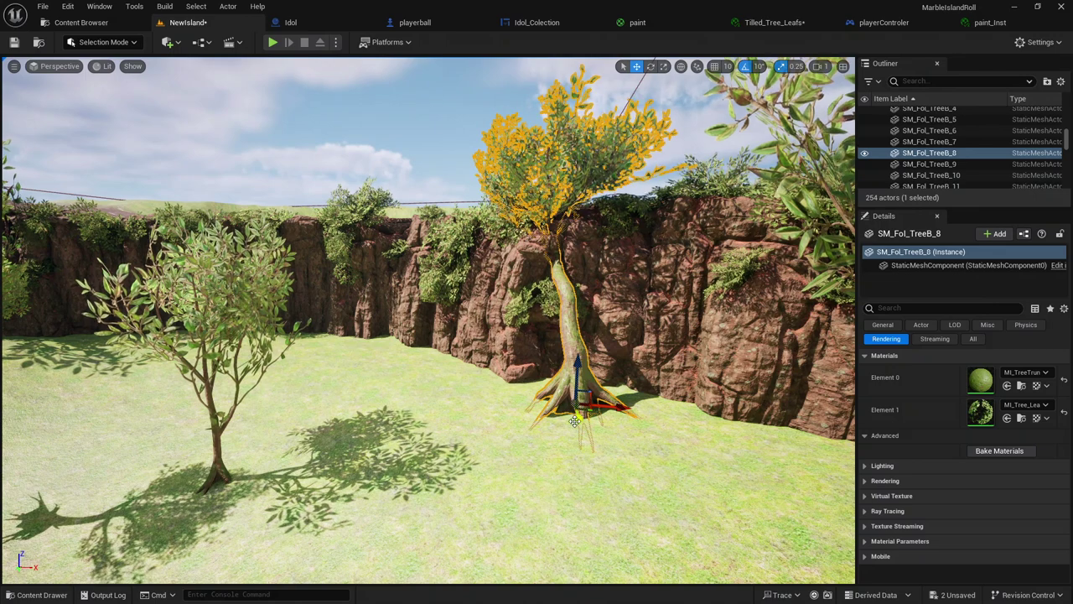
drag(574, 421, 592, 399)
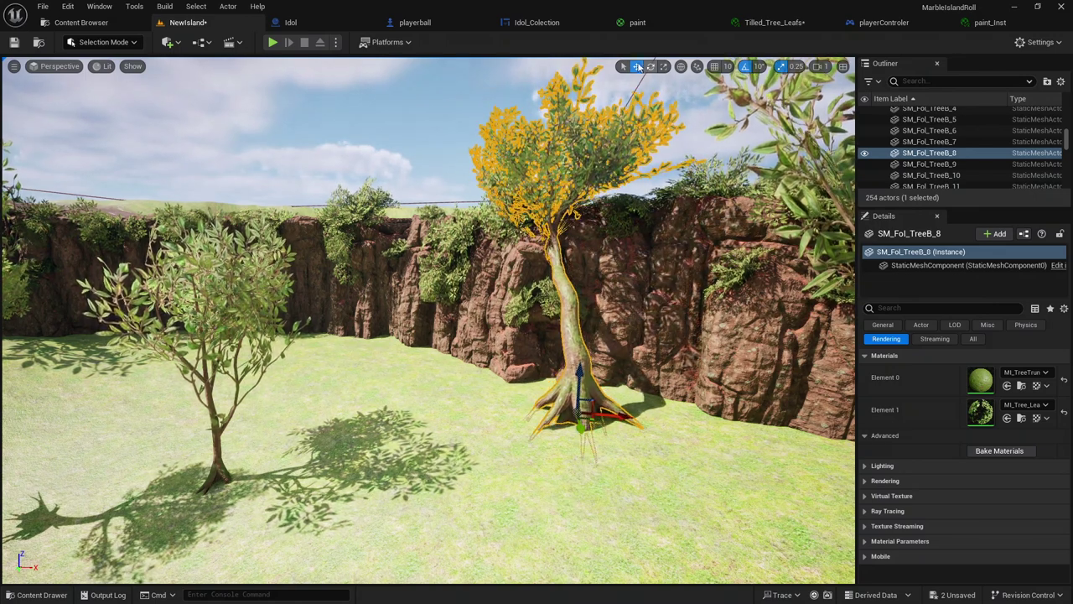
click(642, 92)
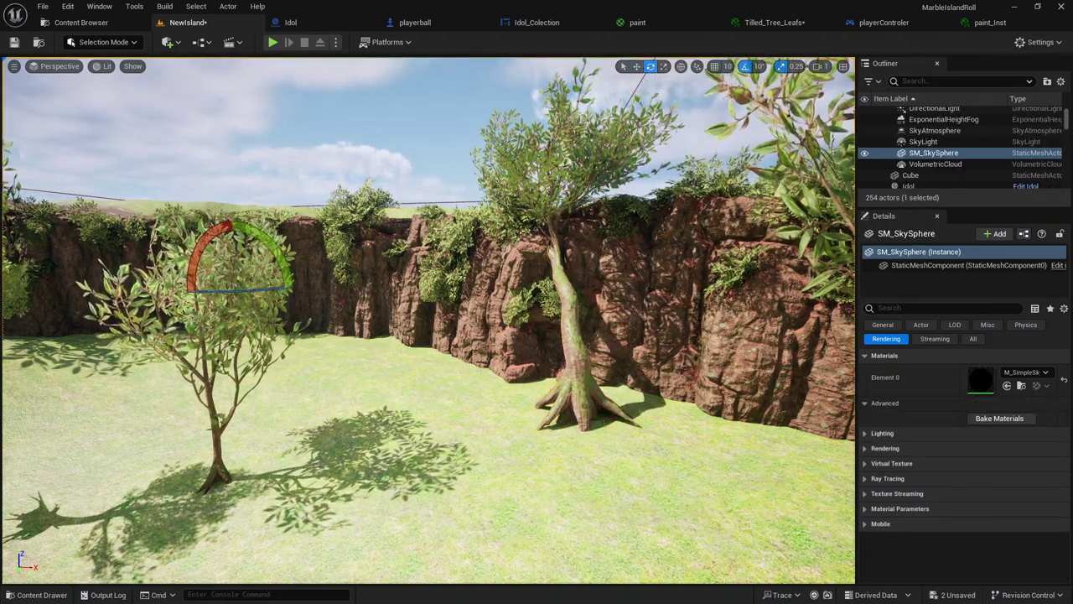
click(570, 335)
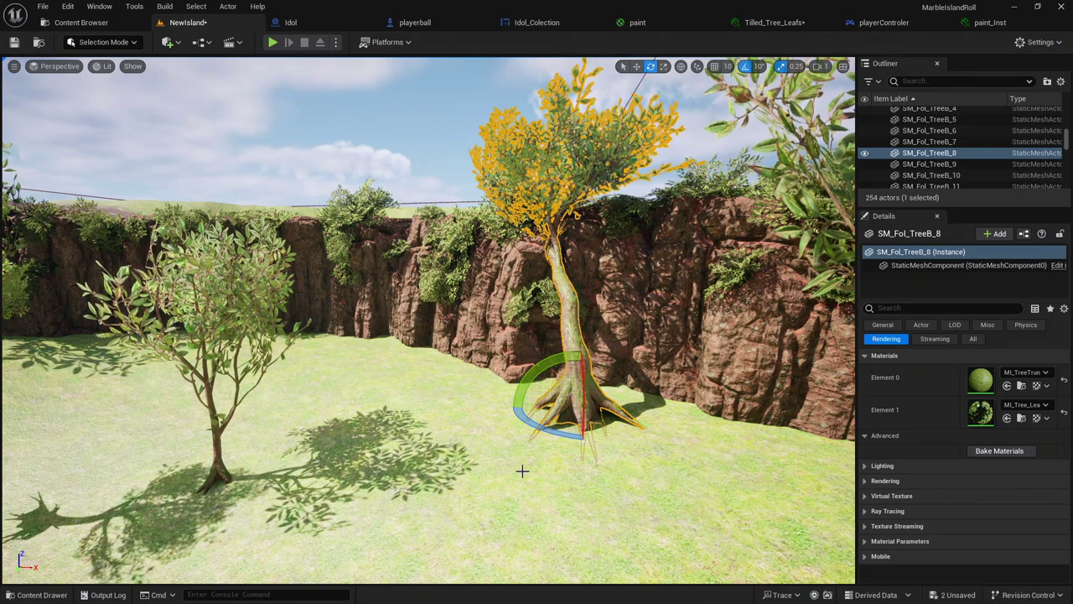
drag(545, 429, 639, 417)
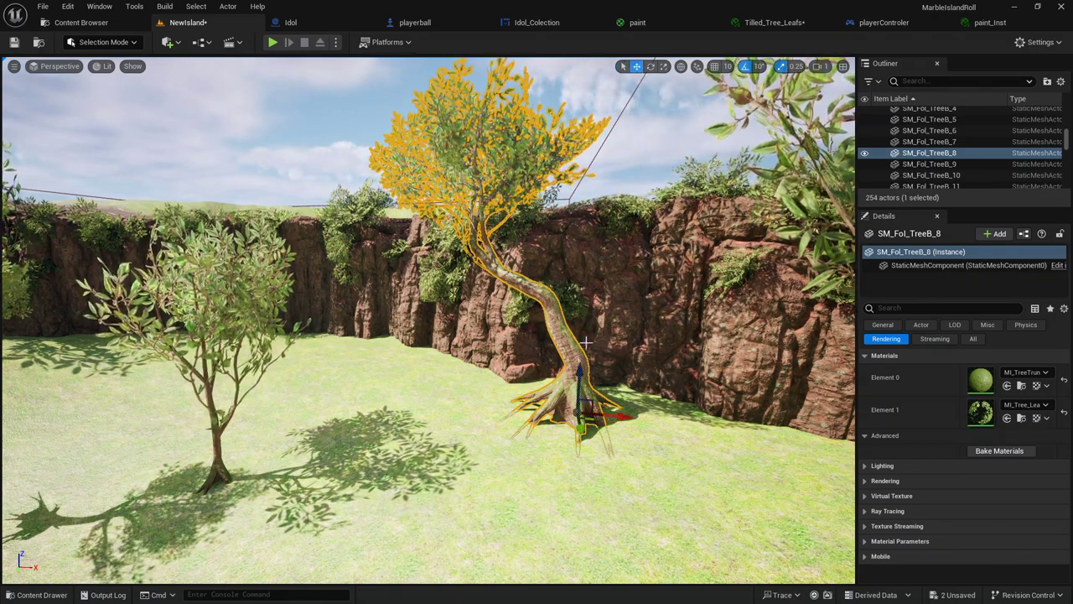
mouse_move(581, 375)
right_down()
mouse_move(504, 375)
mouse_move(383, 406)
right_up()
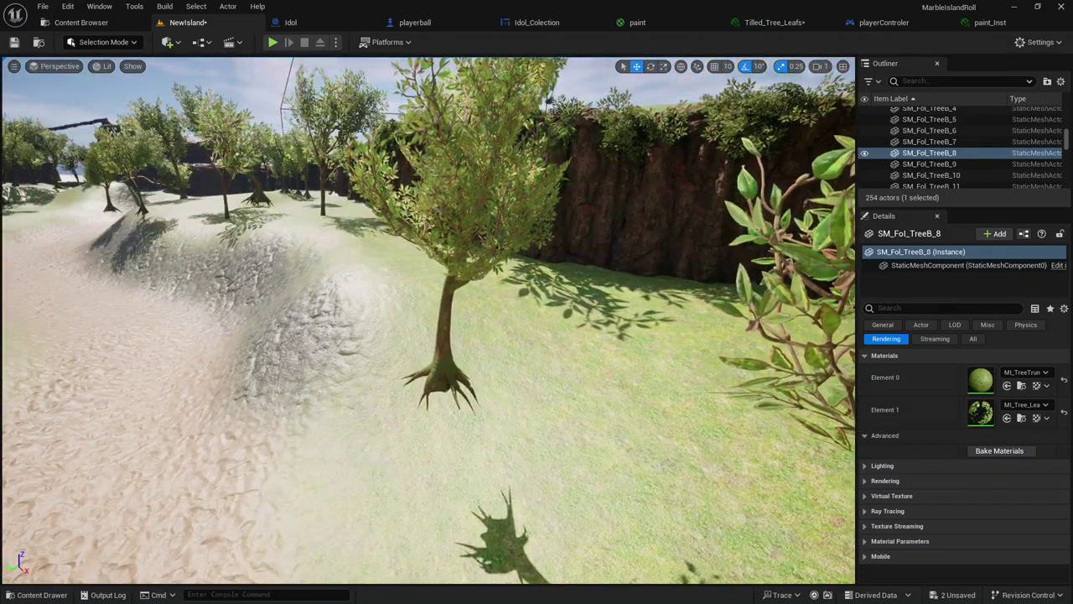
Move the tree beside the sand path right across the grass and closer to the camera.
click(430, 362)
drag(430, 362, 598, 322)
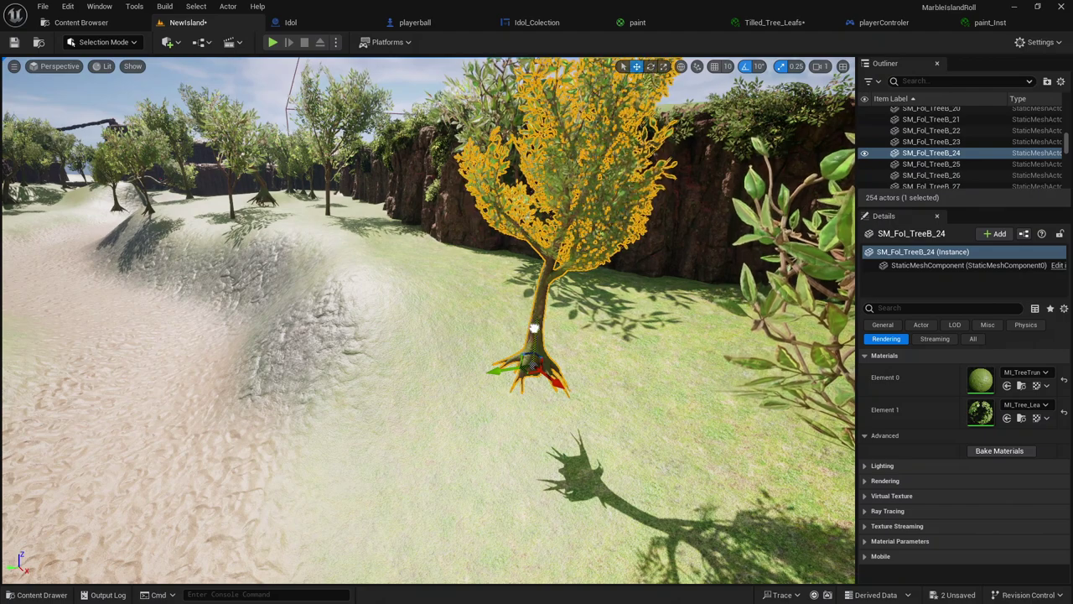
mouse_move(522, 323)
mouse_down()
mouse_move(542, 415)
mouse_move(553, 401)
mouse_move(546, 407)
mouse_up()
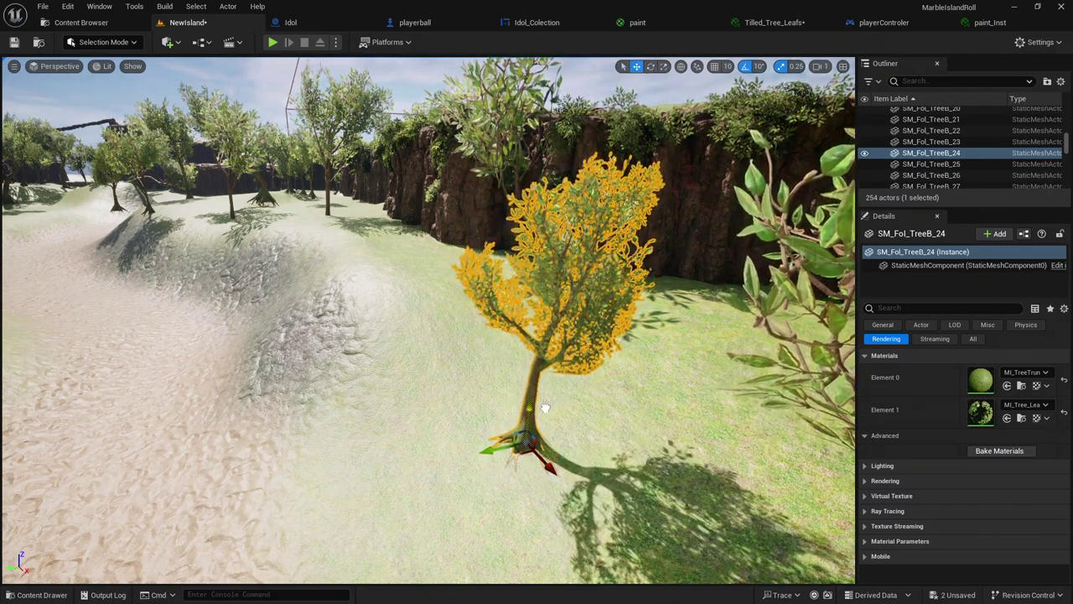
mouse_move(544, 408)
right_down()
mouse_move(587, 395)
mouse_move(537, 394)
right_up()
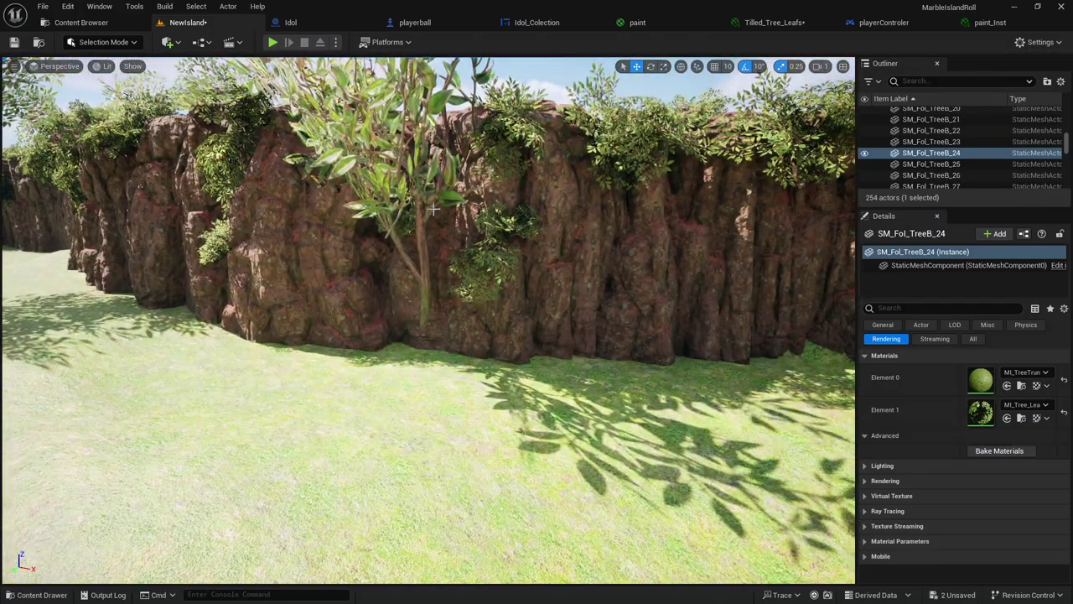
Shift the thin tree by the cliff left and push the tall path tree slightly back.
click(421, 339)
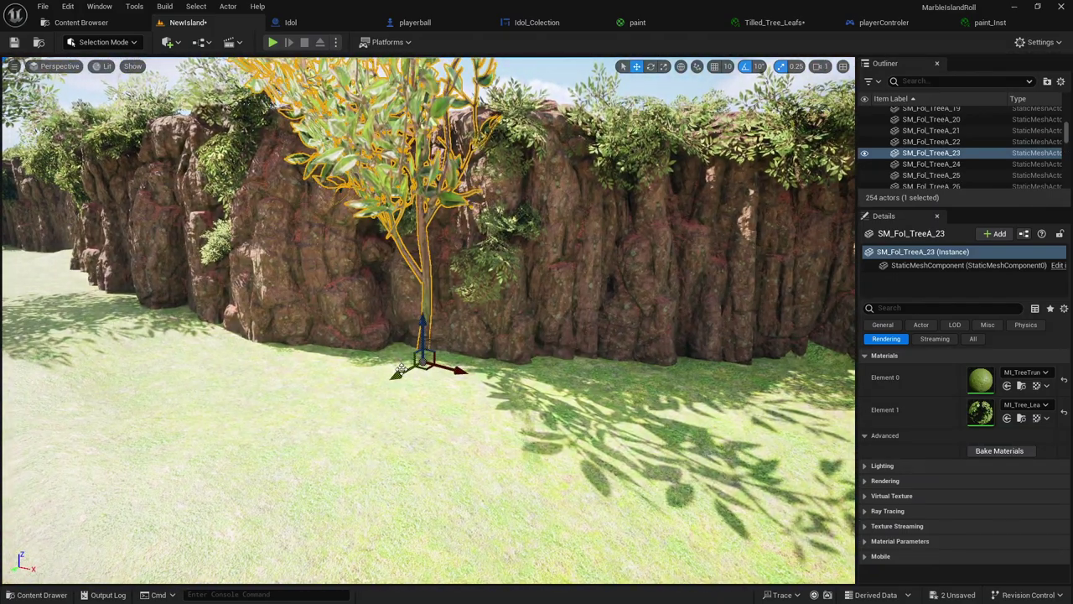
drag(401, 369, 348, 384)
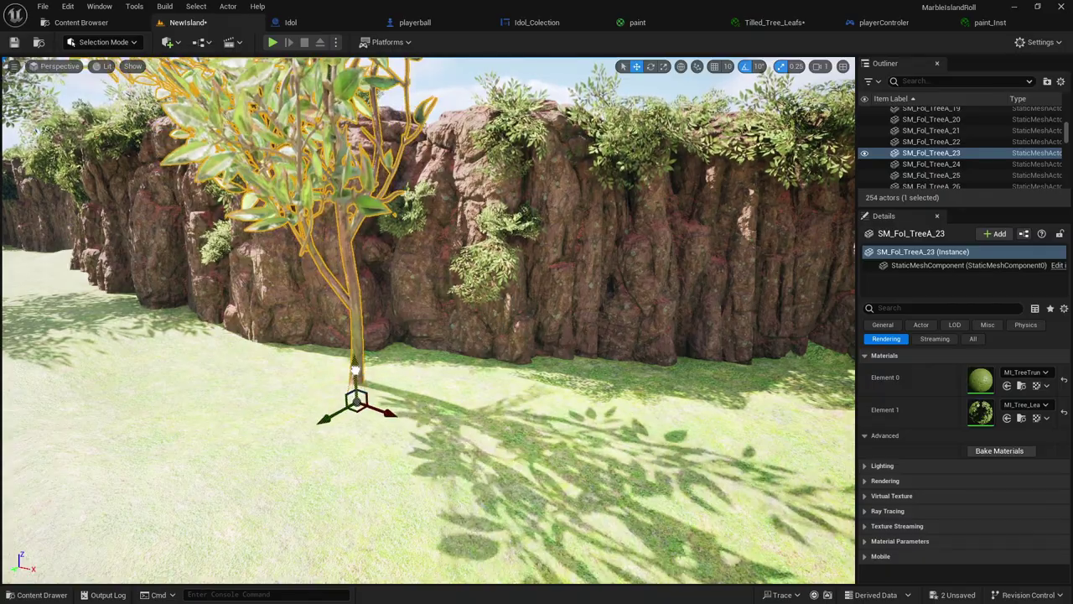
right_drag(333, 361, 224, 370)
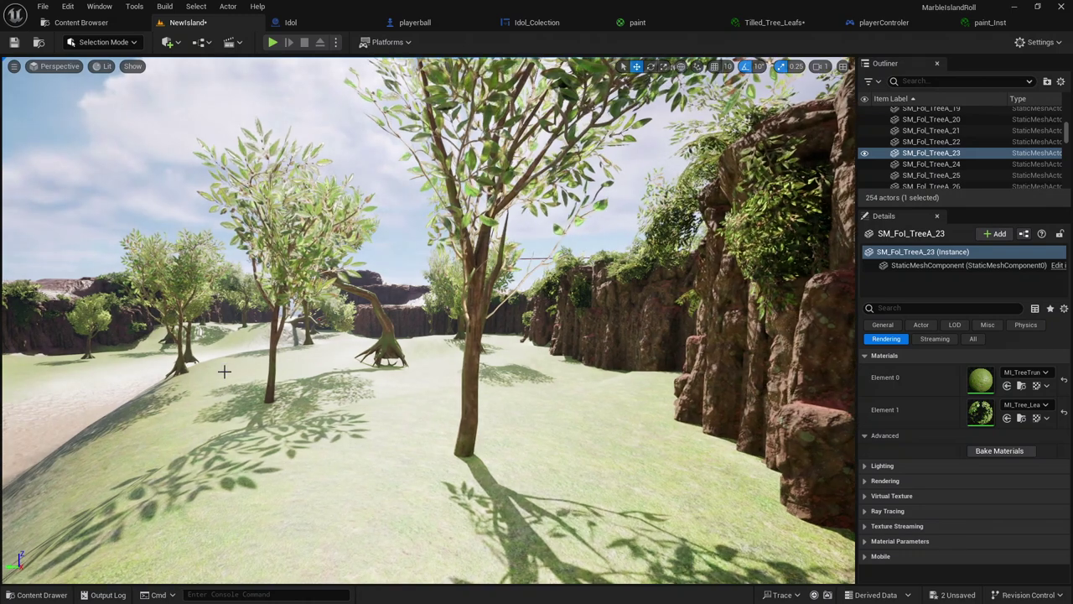
click(472, 400)
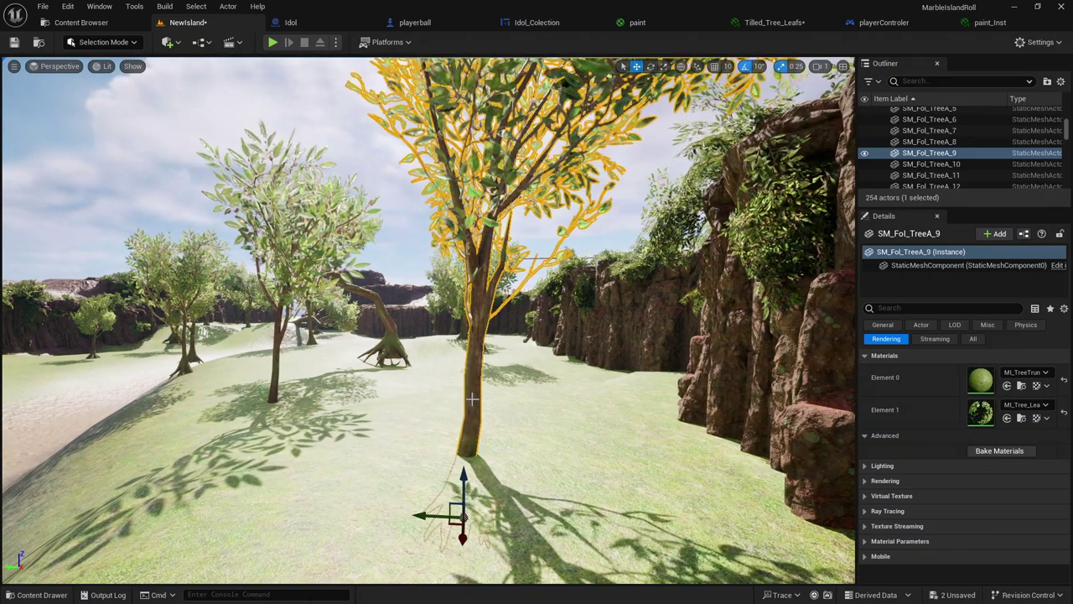
drag(460, 480, 459, 445)
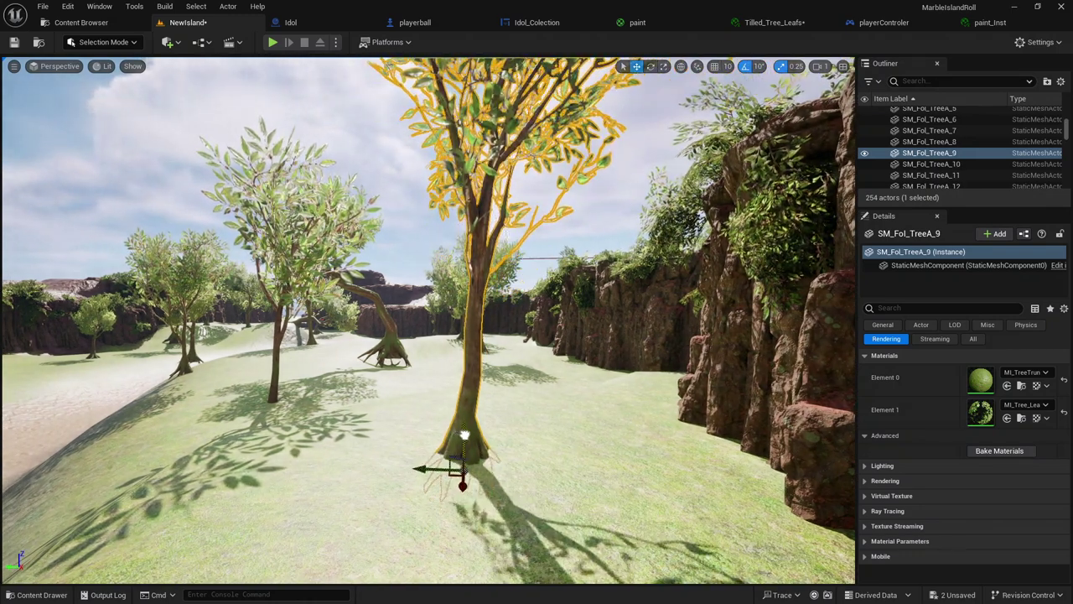
click(274, 385)
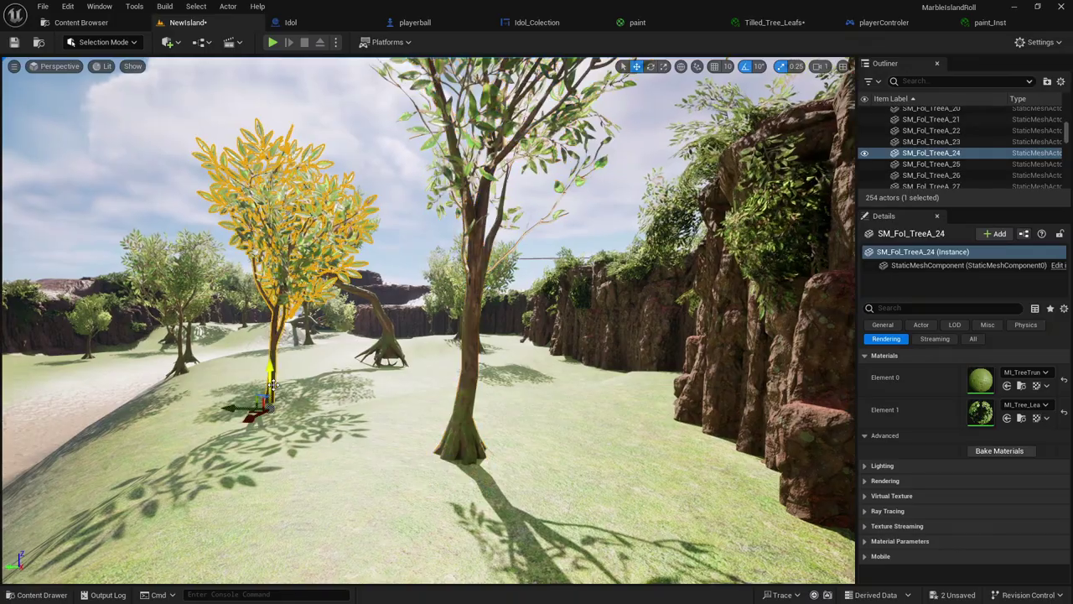
mouse_move(427, 318)
right_down()
mouse_move(469, 319)
mouse_move(216, 382)
right_up()
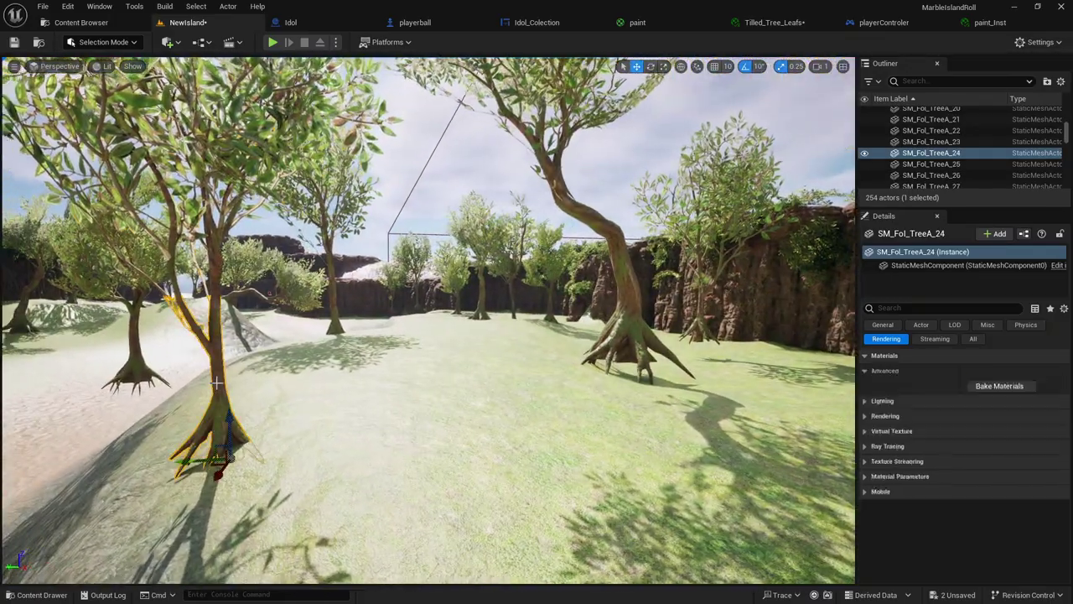
Lower the left foreground tree into the ground and move the small slope tree toward the middle.
click(216, 383)
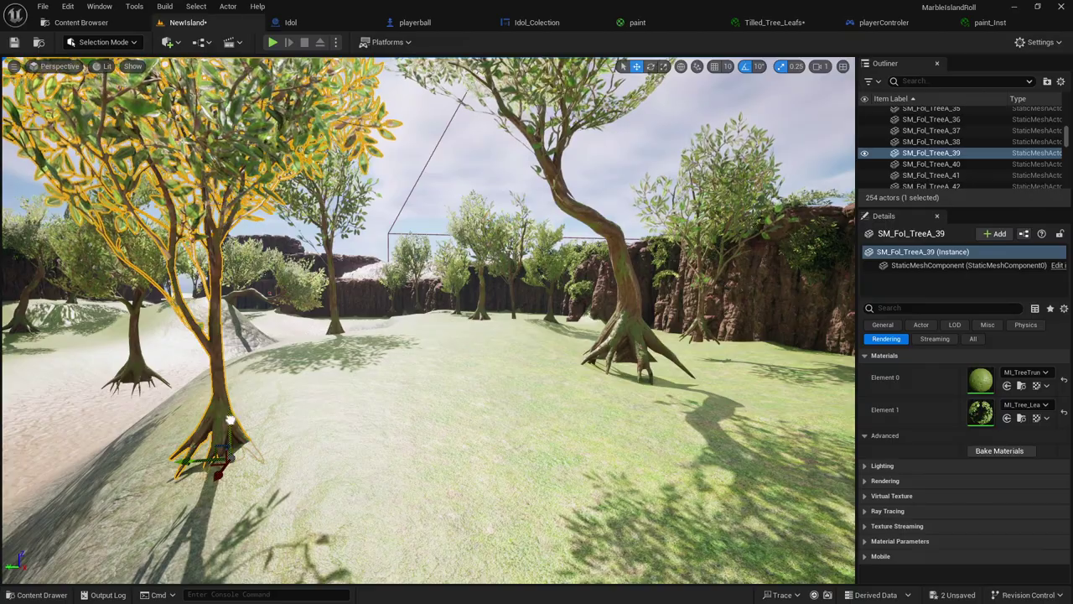
drag(230, 419, 230, 437)
right_drag(135, 377, 89, 370)
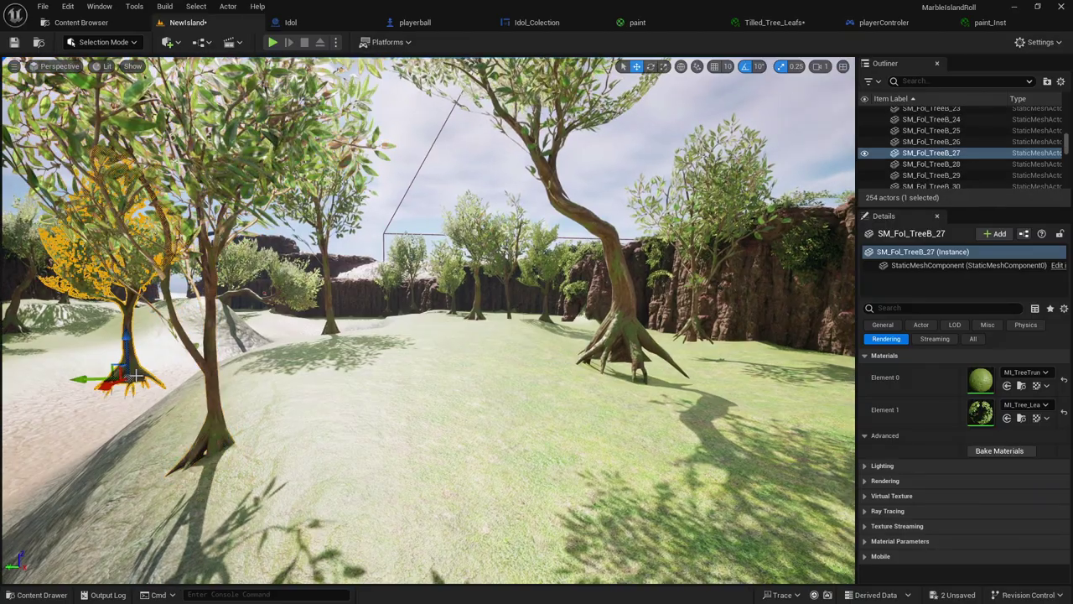
click(89, 370)
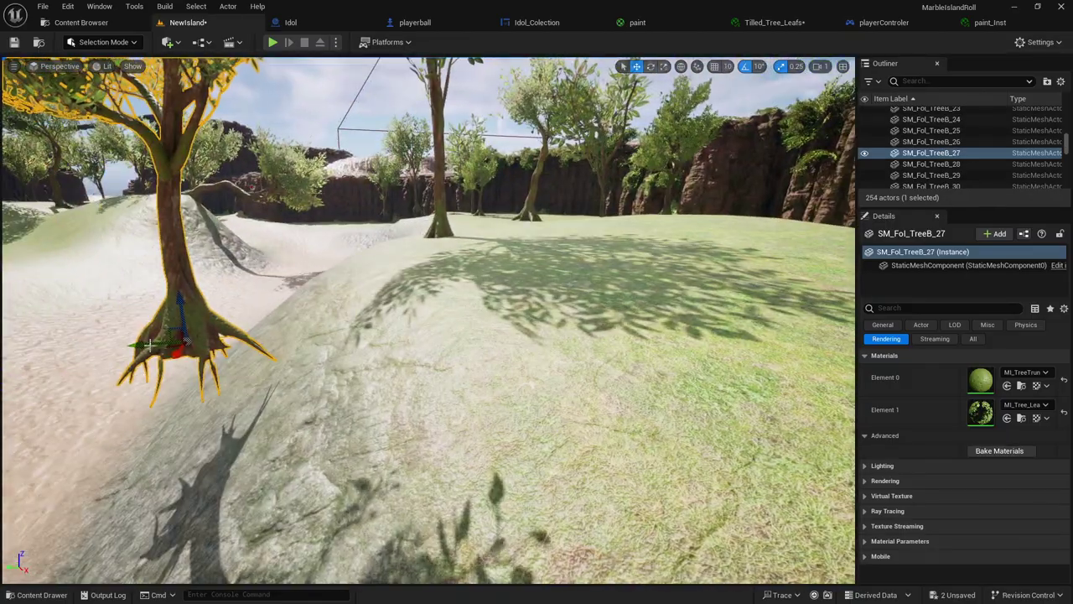
mouse_move(148, 343)
mouse_down()
mouse_move(407, 340)
mouse_move(396, 339)
mouse_up()
drag(430, 286, 431, 258)
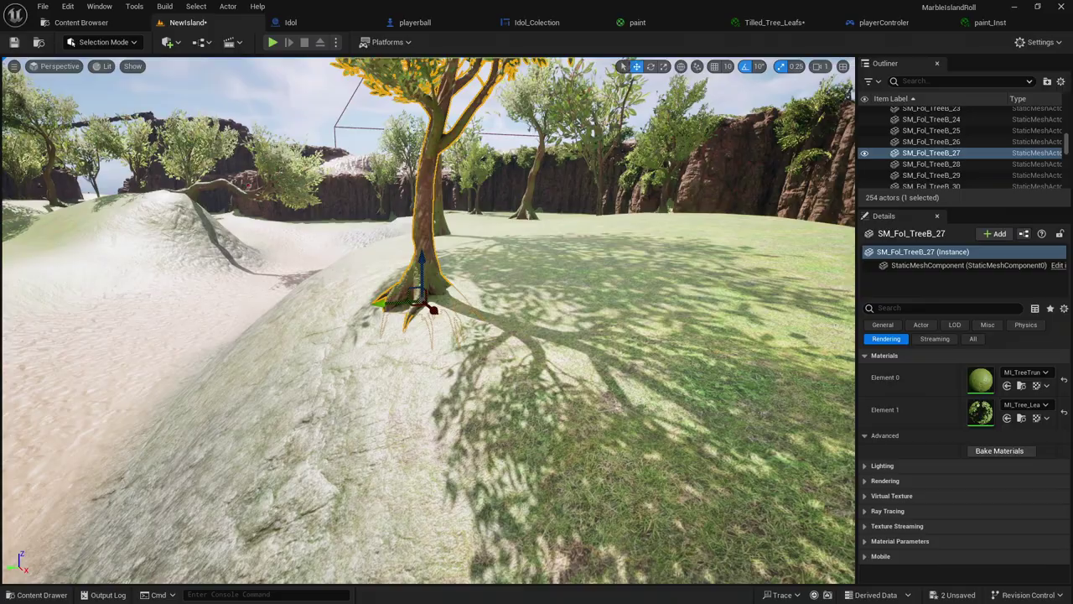
mouse_move(430, 259)
right_down()
mouse_move(444, 252)
mouse_move(659, 310)
right_up()
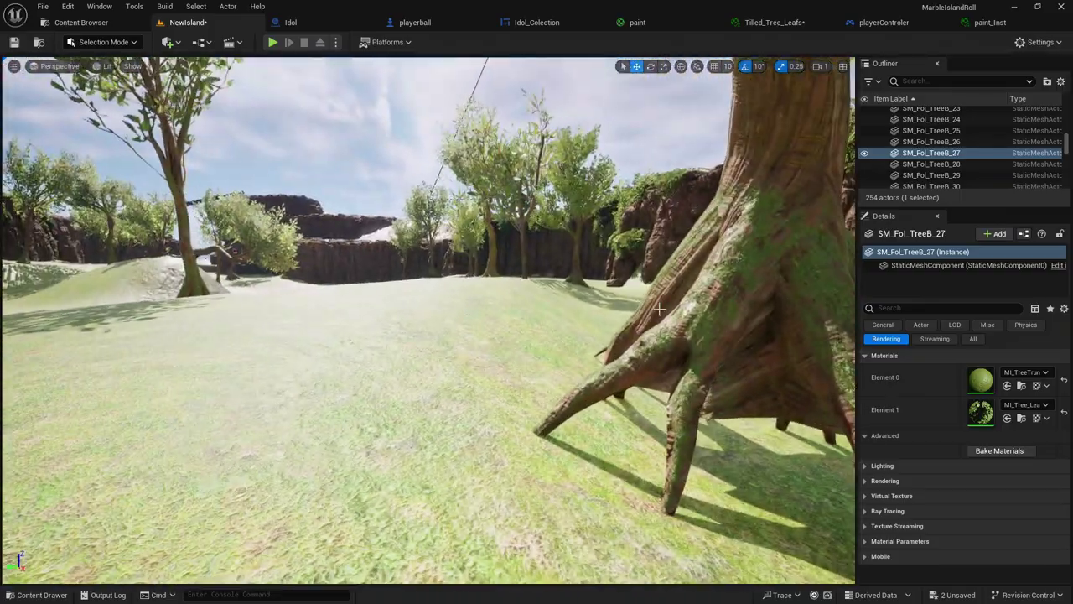
Focus on the large twisted tree and push it down and farther back.
click(768, 329)
key(f)
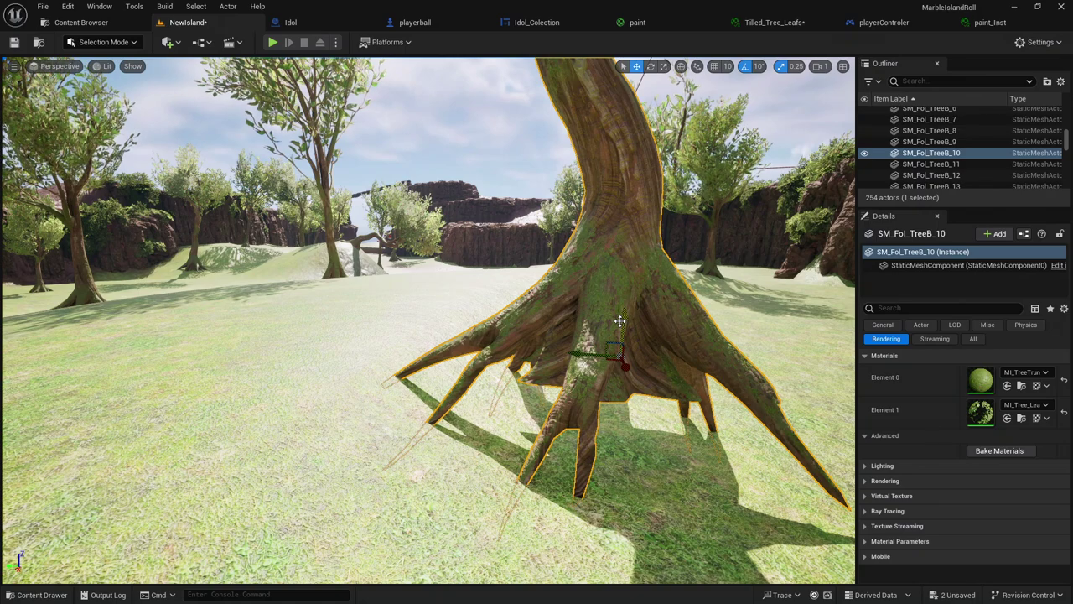
drag(620, 322, 620, 366)
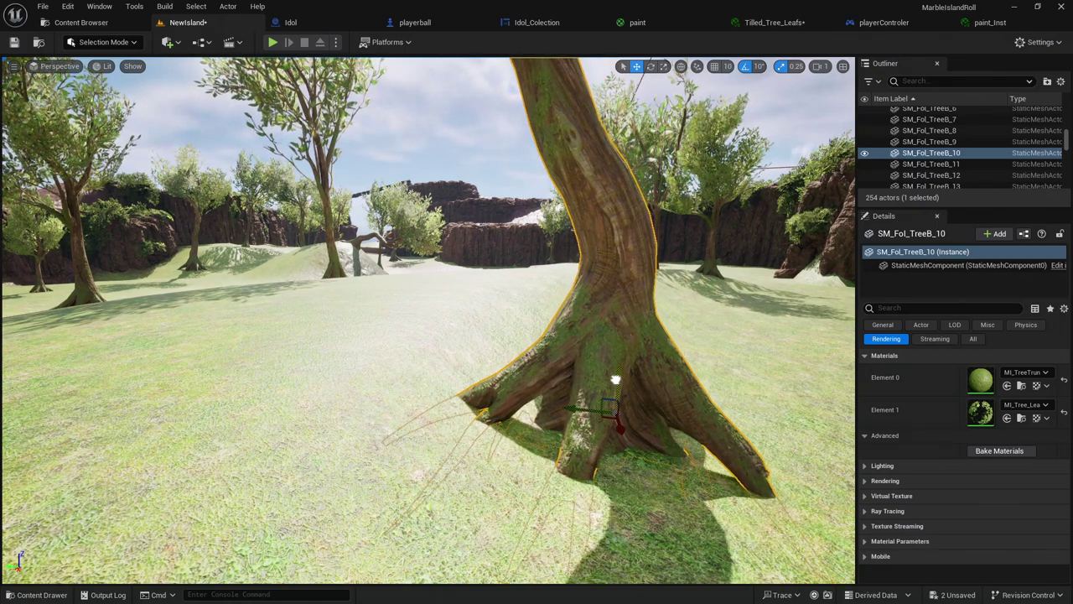
right_drag(617, 376, 605, 340)
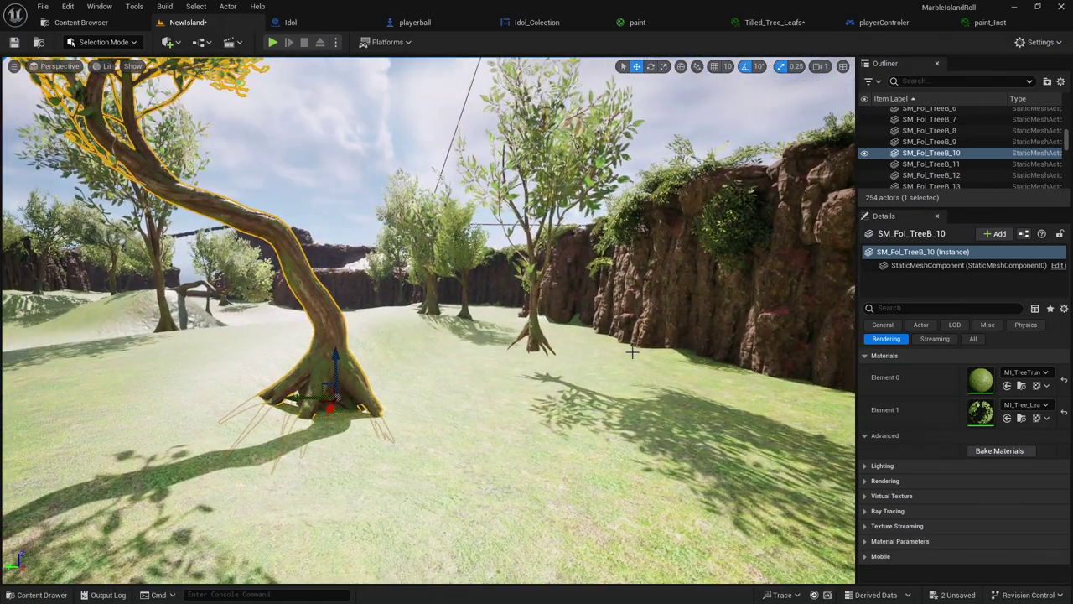
click(541, 318)
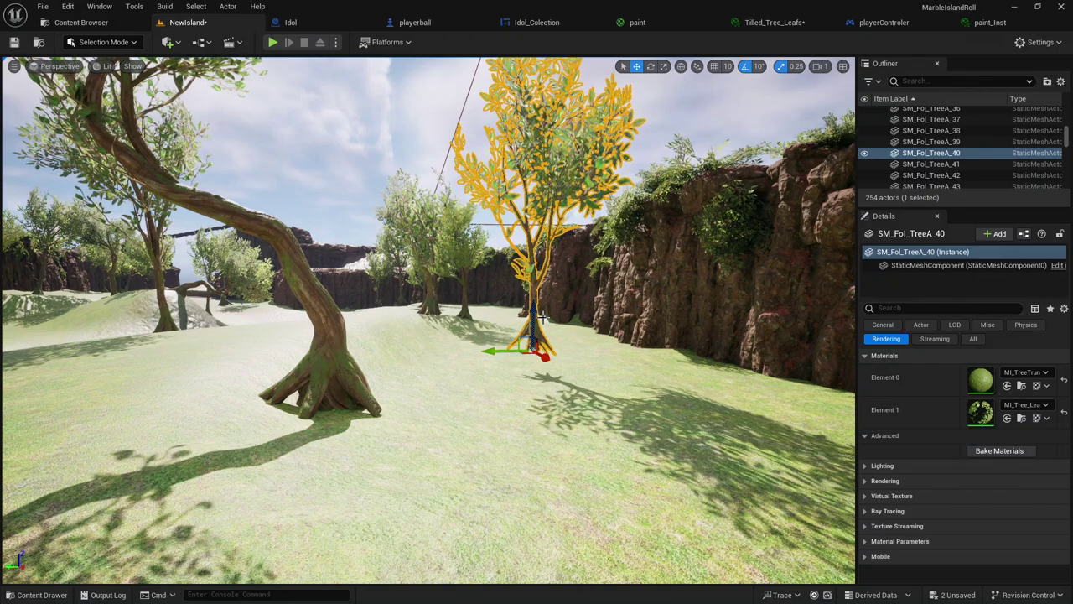
scroll(543, 317, up, 2)
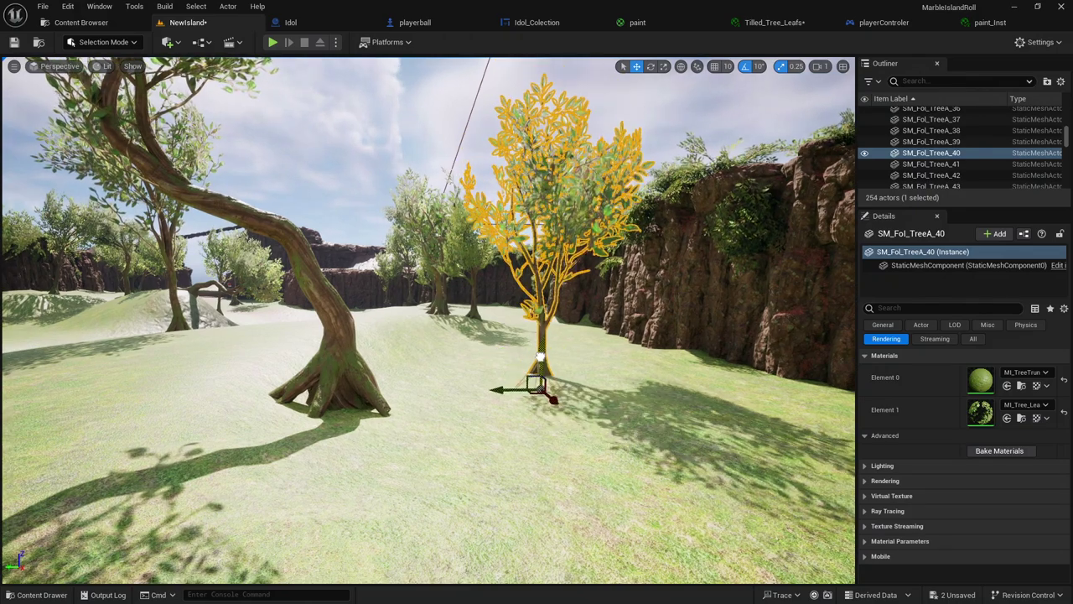
mouse_move(545, 349)
right_down()
mouse_move(503, 335)
mouse_move(408, 367)
right_up()
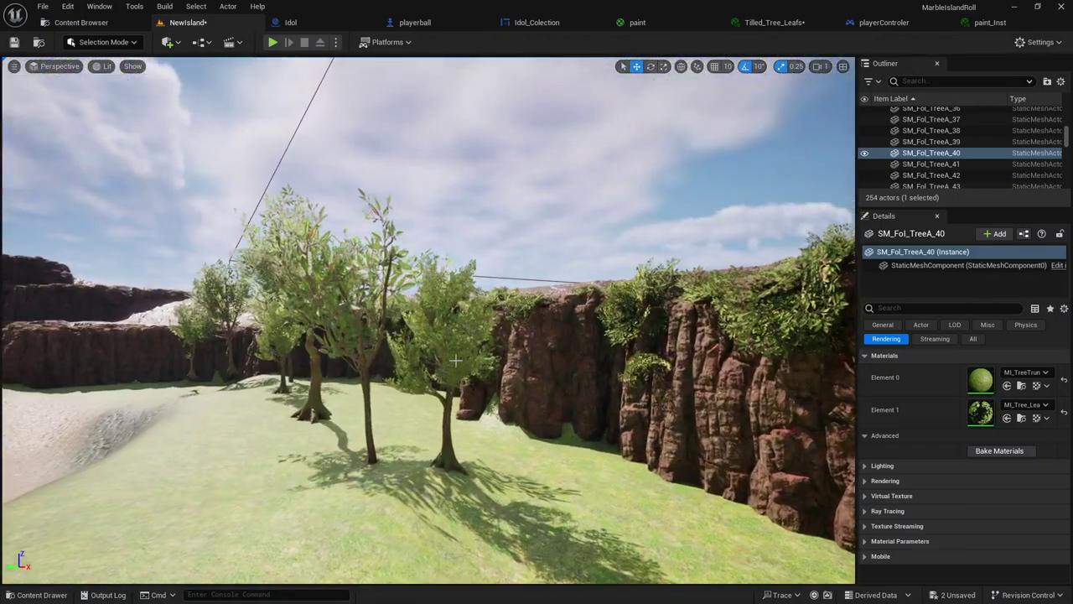
Lower the tree in front of the rock wall slightly into the ground.
click(375, 378)
mouse_move(375, 378)
right_down()
mouse_move(352, 382)
mouse_move(377, 380)
right_up()
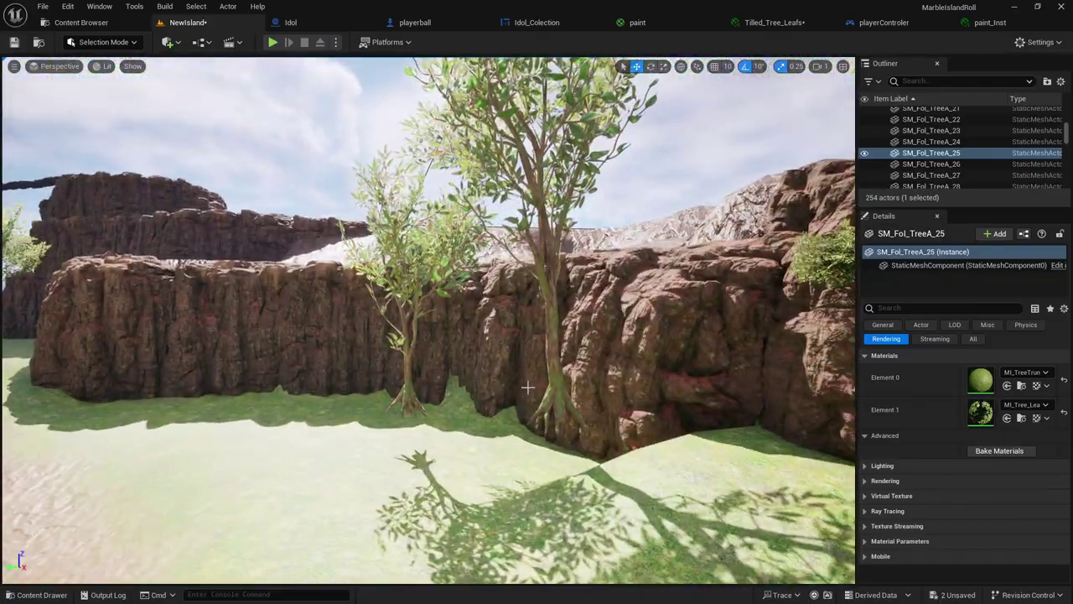
click(527, 387)
right_drag(547, 384, 552, 383)
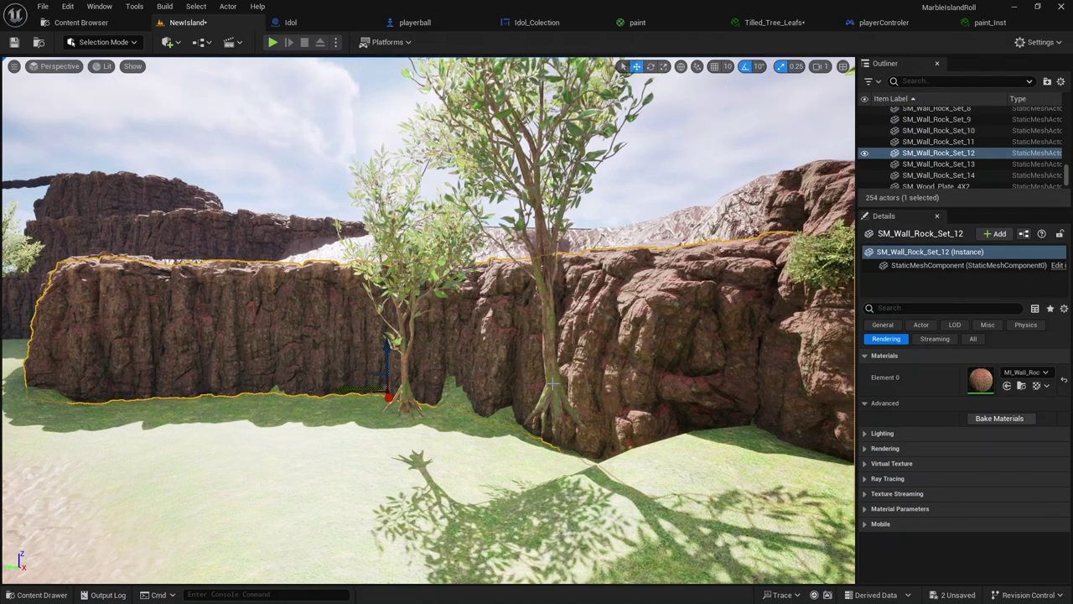
click(546, 384)
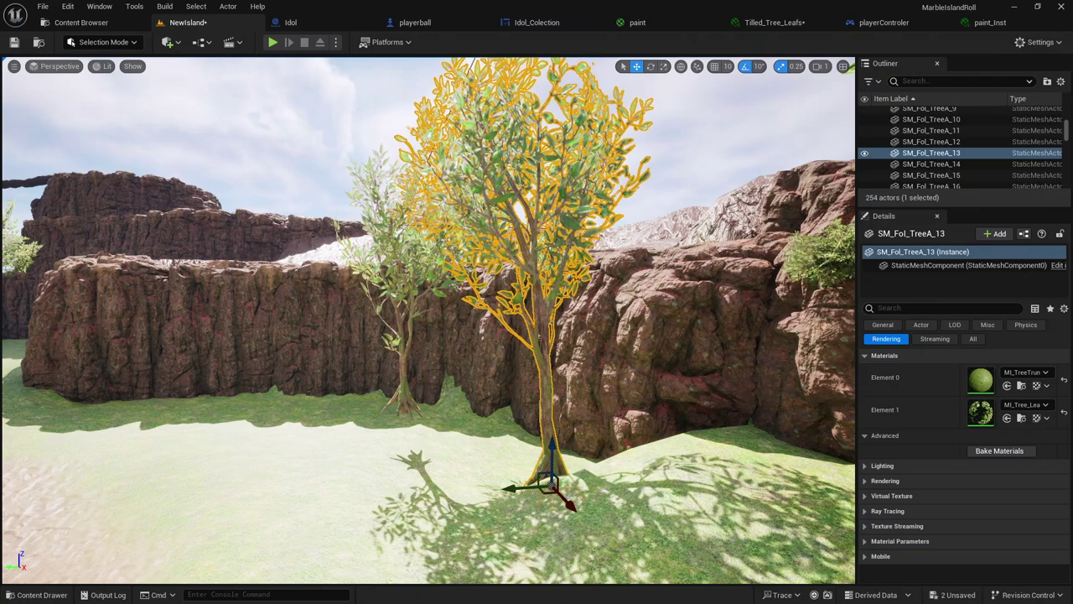
drag(402, 401, 401, 416)
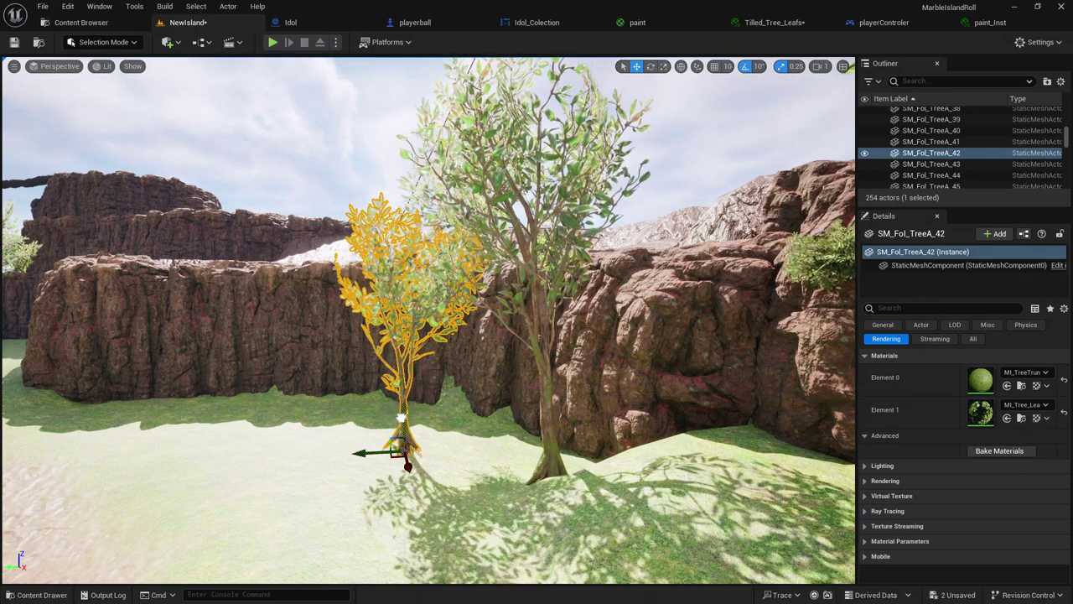
mouse_move(394, 417)
right_down()
mouse_move(361, 436)
mouse_move(436, 453)
mouse_move(436, 503)
mouse_move(403, 470)
mouse_move(400, 405)
right_up()
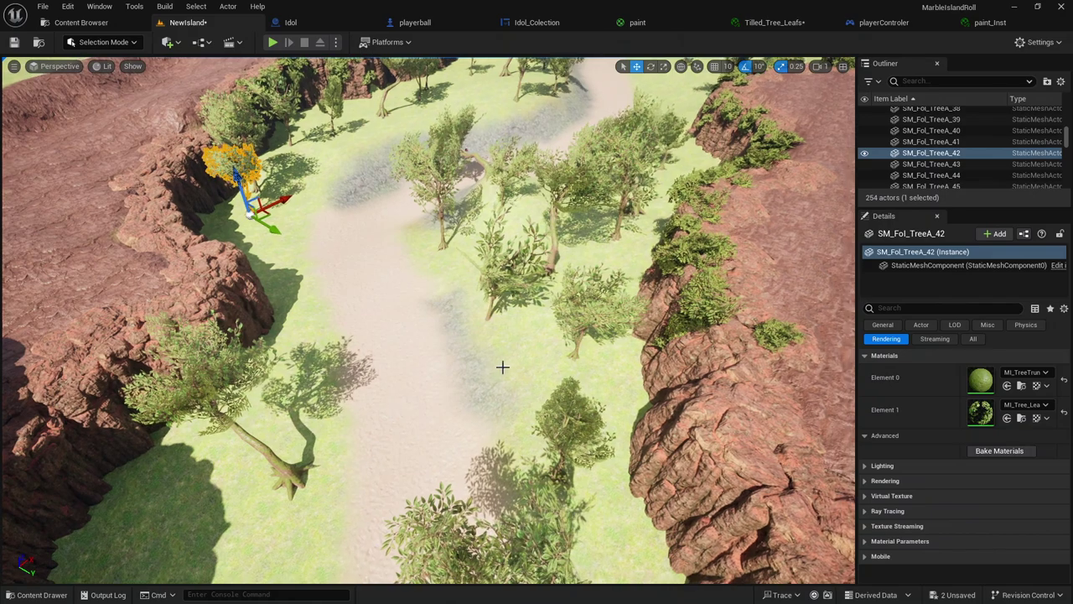
Duplicate the tree beside the sand path with Ctrl+D.
click(586, 311)
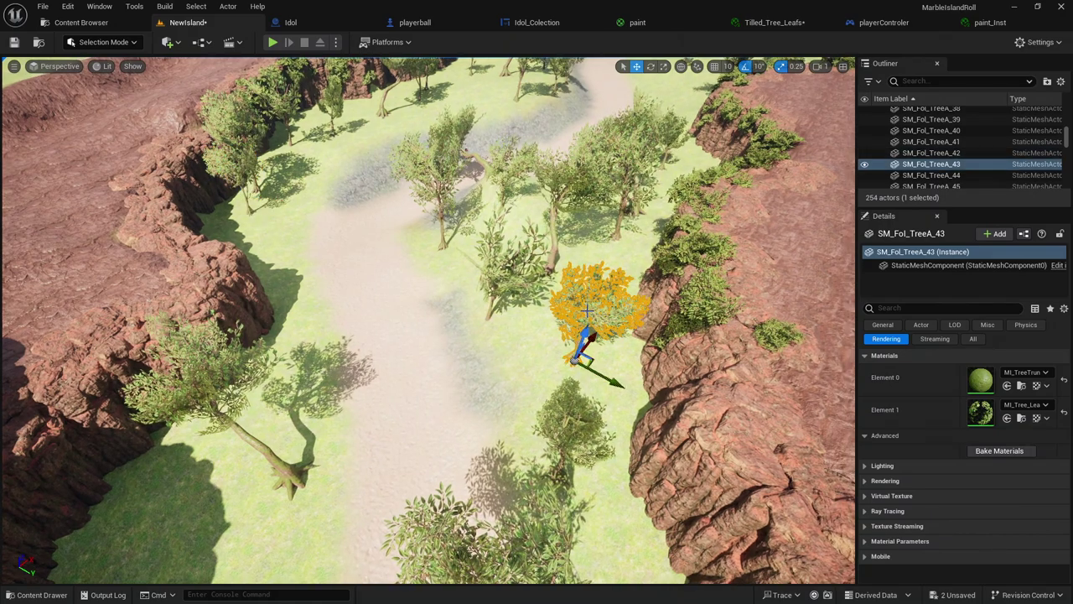
key(ctrl+d)
right_drag(624, 369, 624, 369)
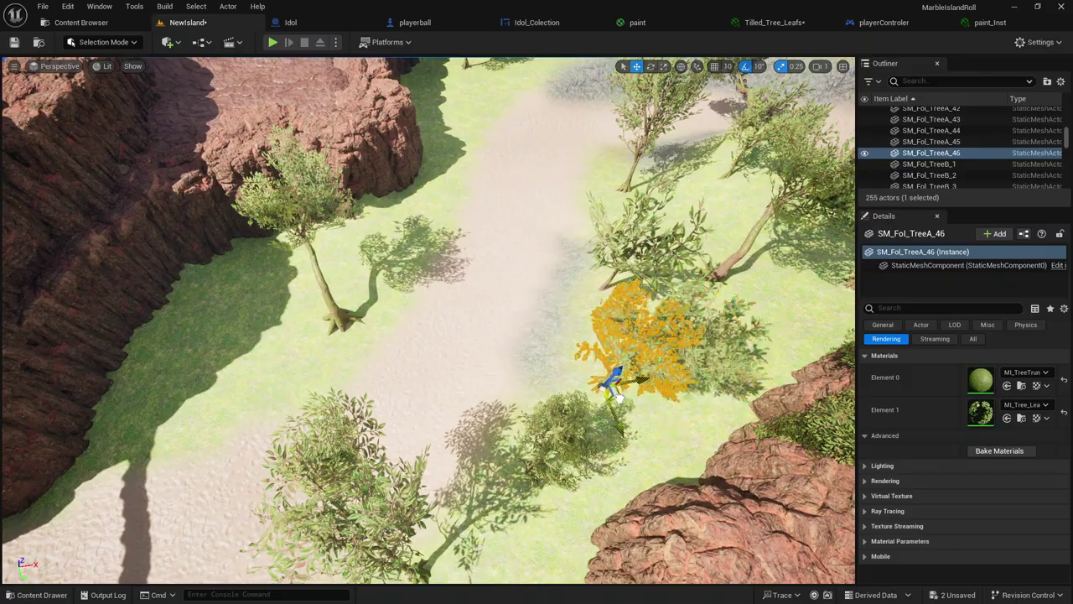
mouse_move(131, 363)
right_down()
mouse_move(416, 225)
mouse_move(327, 368)
right_up()
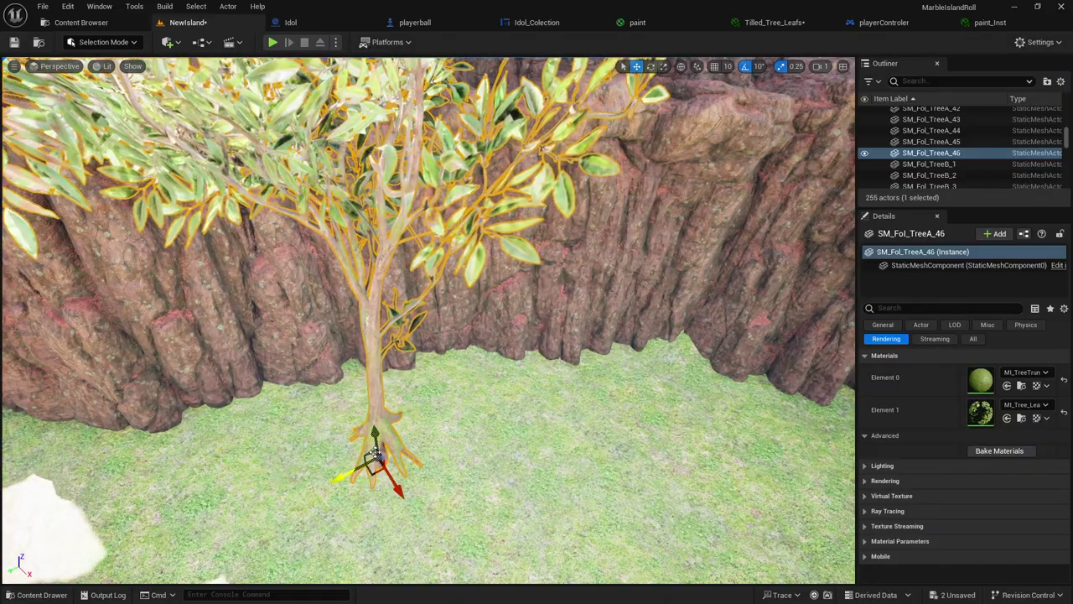
scroll(375, 431, up, 3)
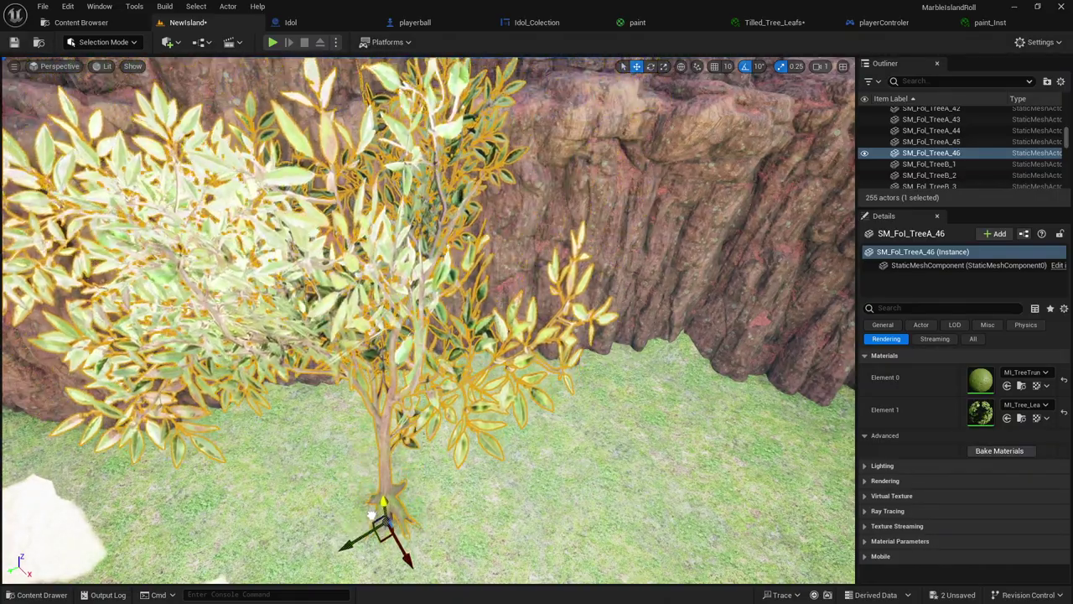
right_drag(370, 514, 546, 495)
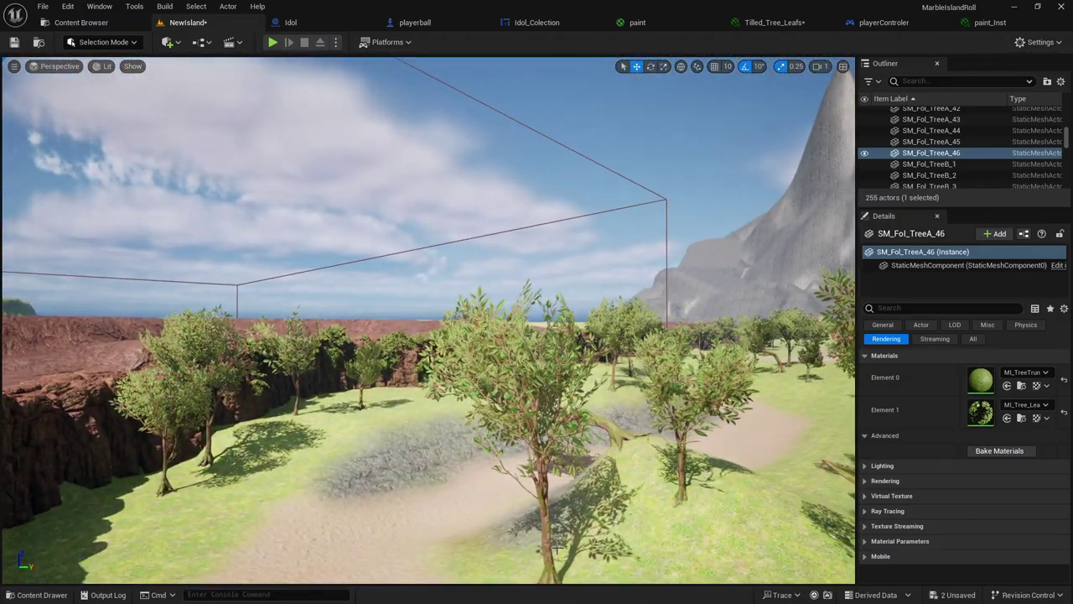
Slide the new tree down-left along the ground near the cliff, then nudge it up-left.
click(554, 547)
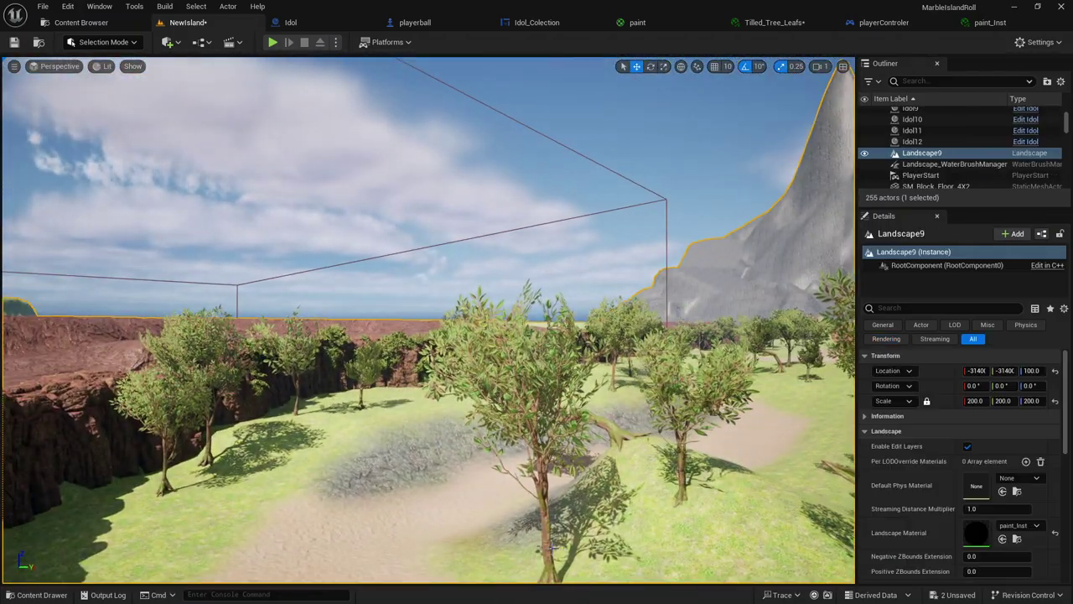
click(520, 361)
mouse_move(520, 361)
right_down()
mouse_move(537, 369)
mouse_move(568, 550)
right_up()
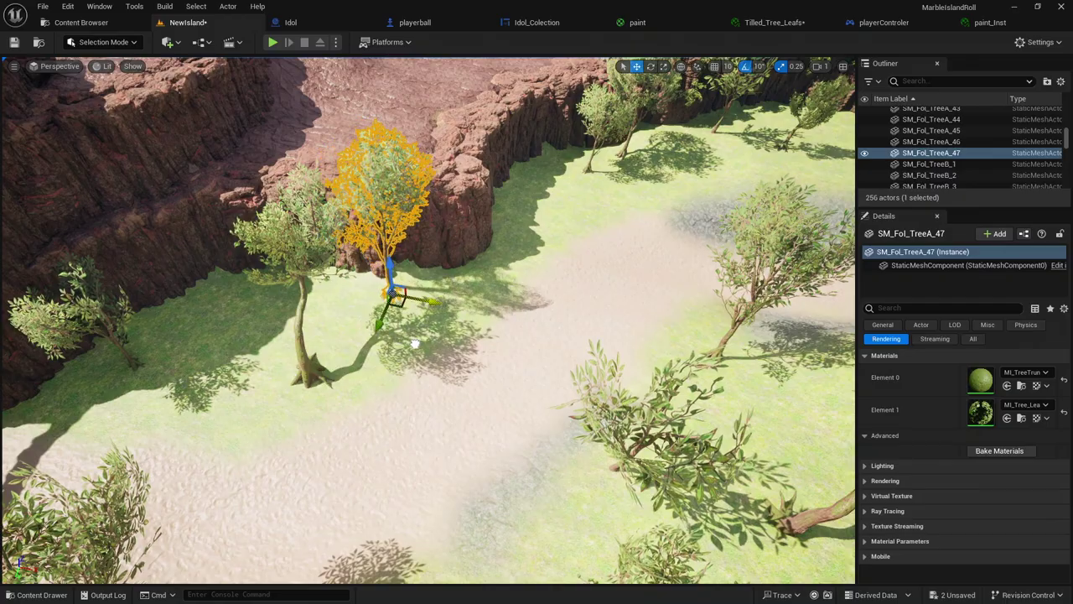
right_drag(415, 344, 436, 352)
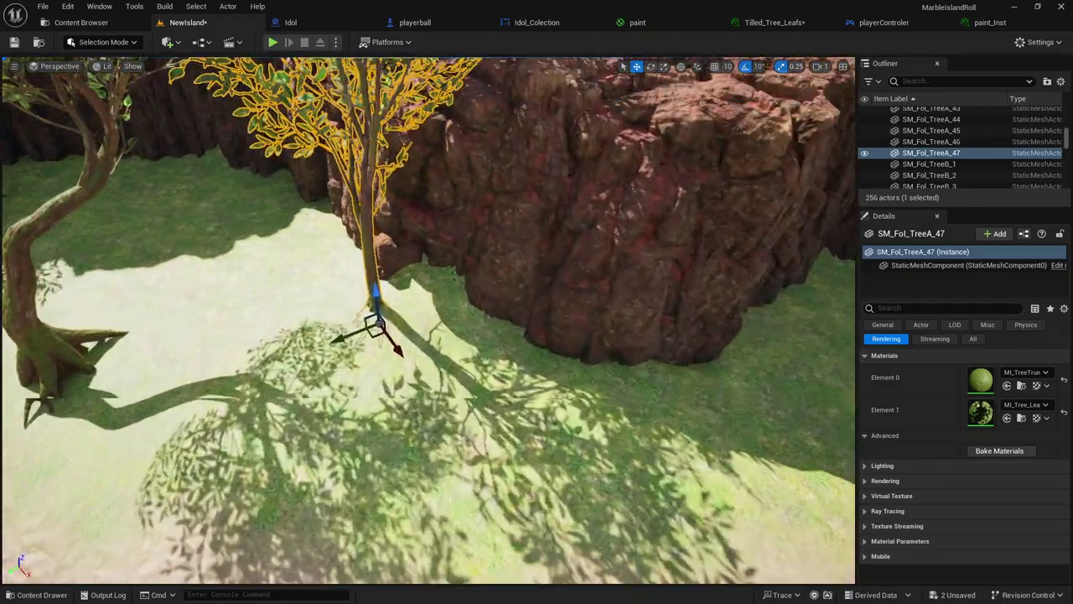
right_drag(273, 356, 277, 361)
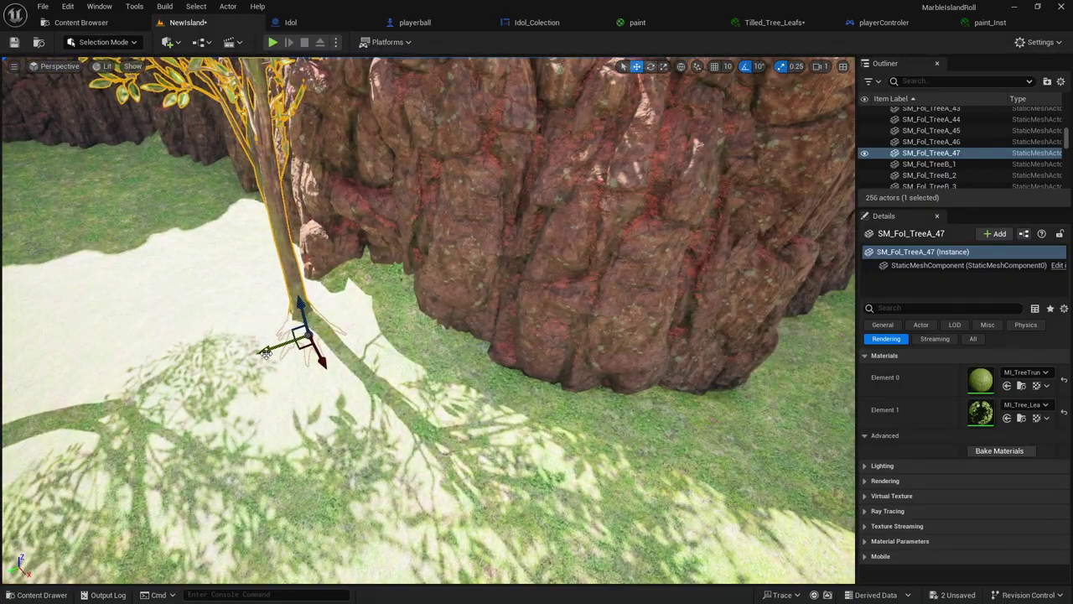
drag(266, 352, 134, 386)
right_drag(419, 352, 407, 353)
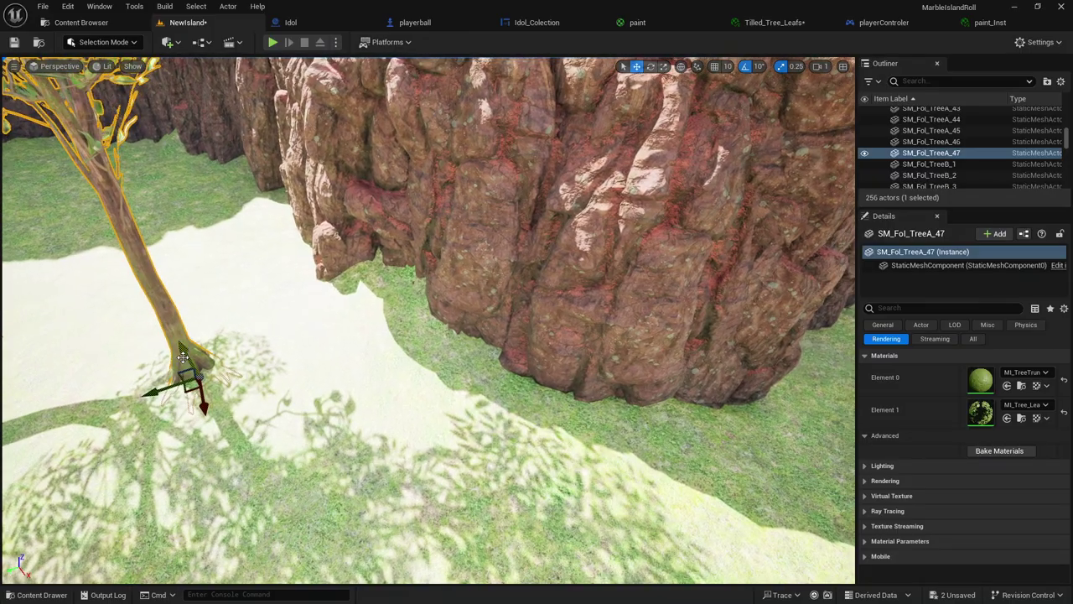
drag(183, 358, 181, 346)
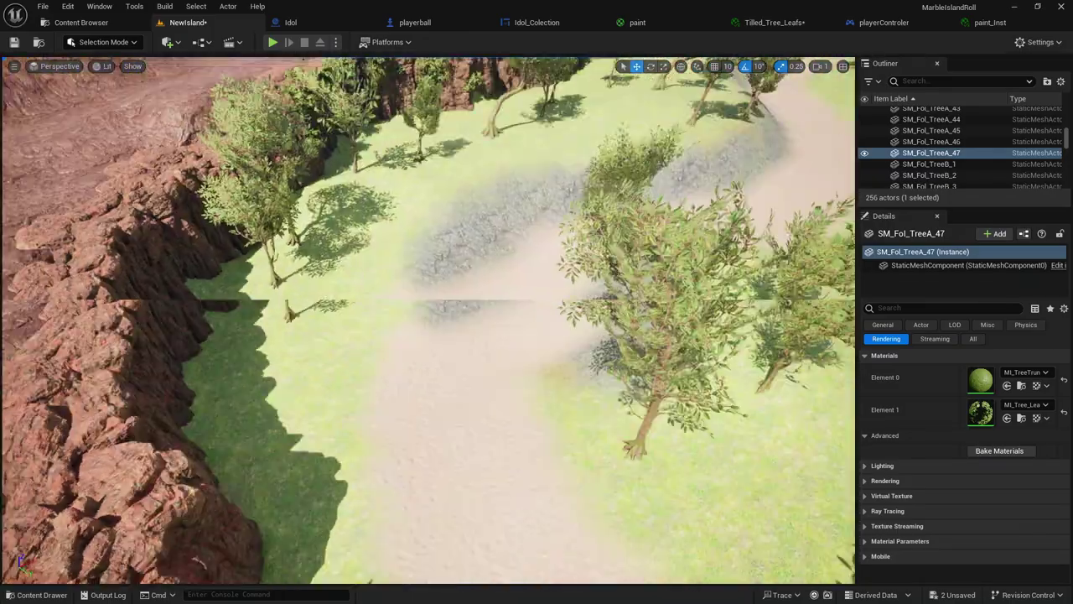
right_drag(181, 351, 193, 318)
right_drag(373, 304, 373, 303)
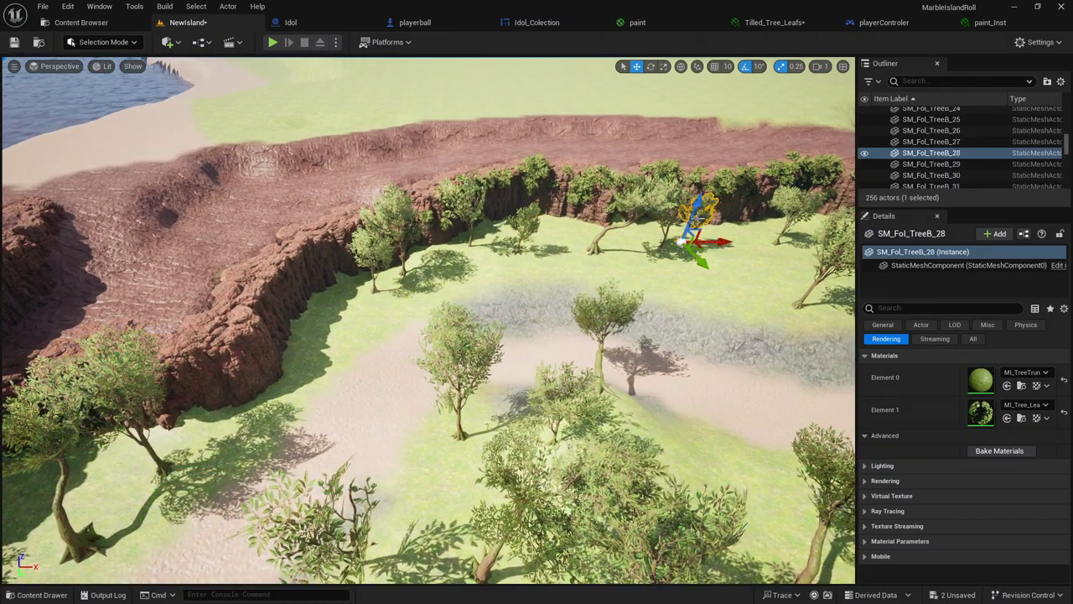
Duplicate the tree again, move the copy along the cliff edge back toward the wall, then deselect.
key(ctrl+d)
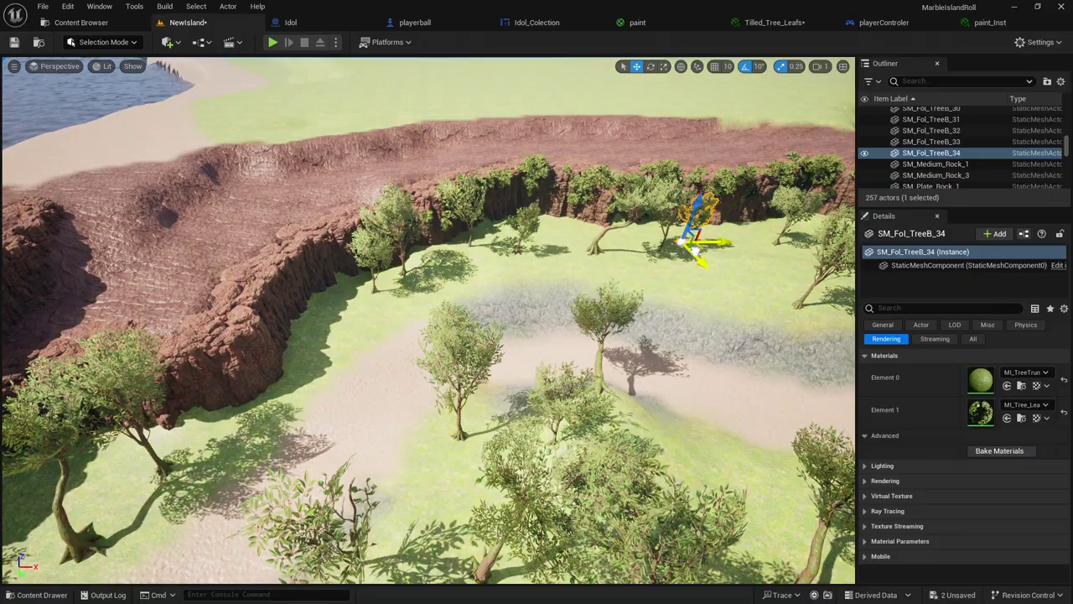
drag(695, 243, 24, 491)
key(f)
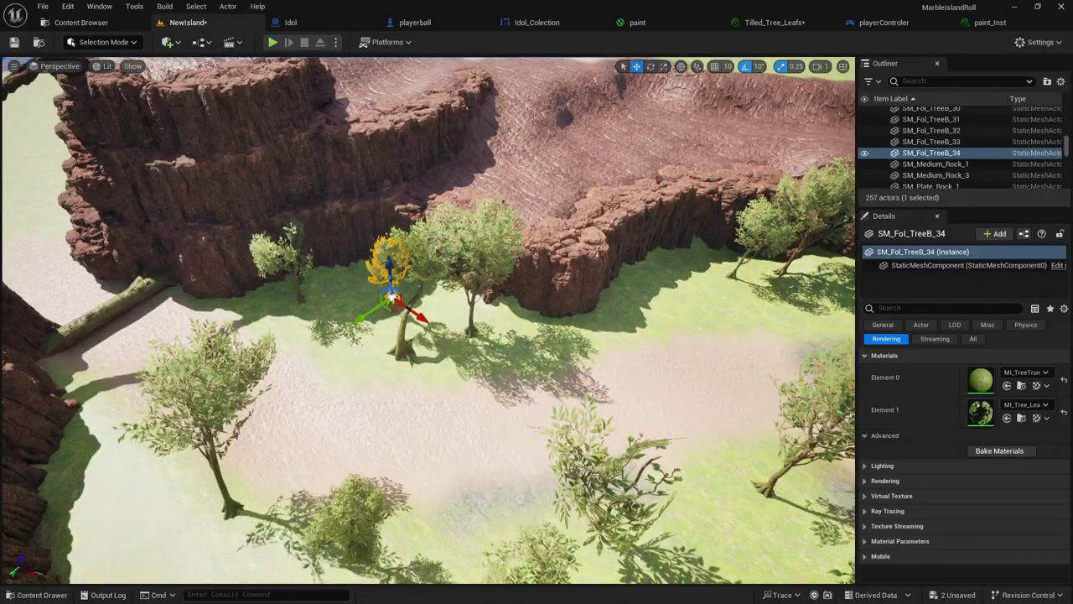
right_drag(391, 295, 415, 342)
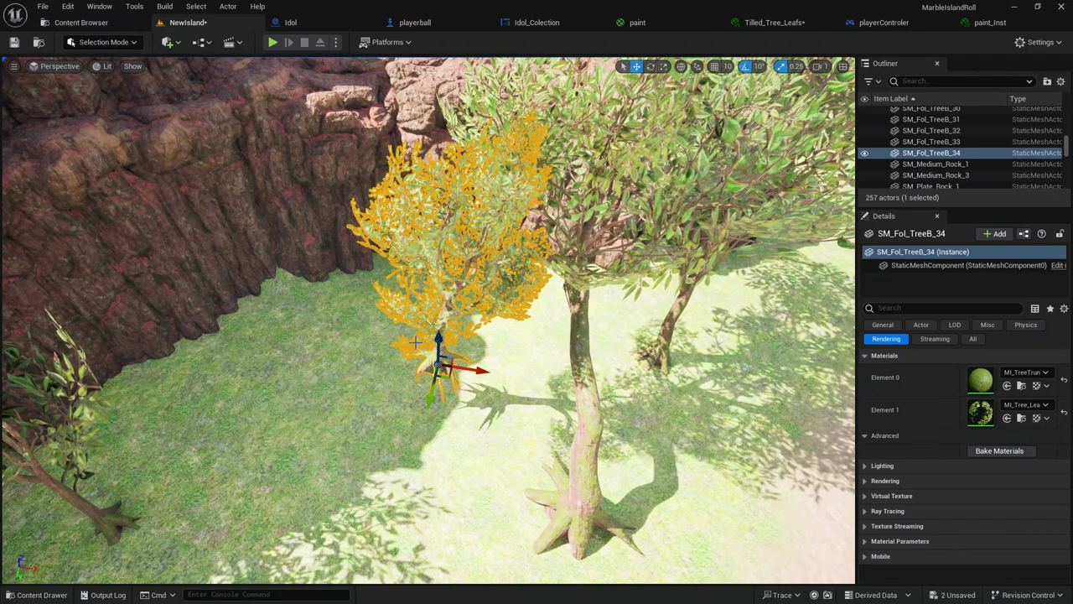
mouse_move(450, 378)
mouse_down()
mouse_move(365, 312)
mouse_move(361, 350)
mouse_up()
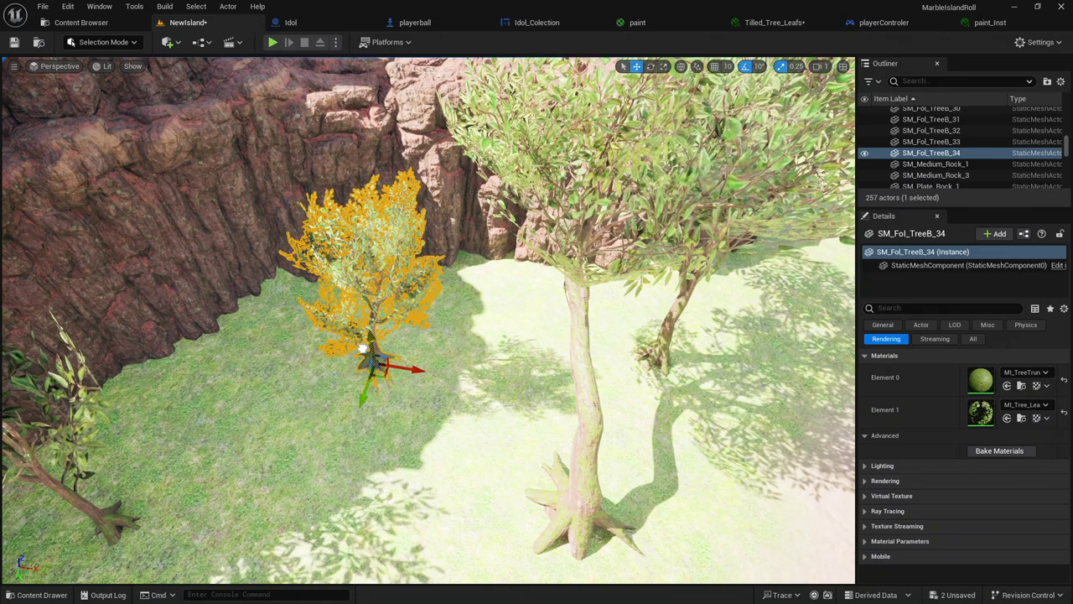
key(Escape)
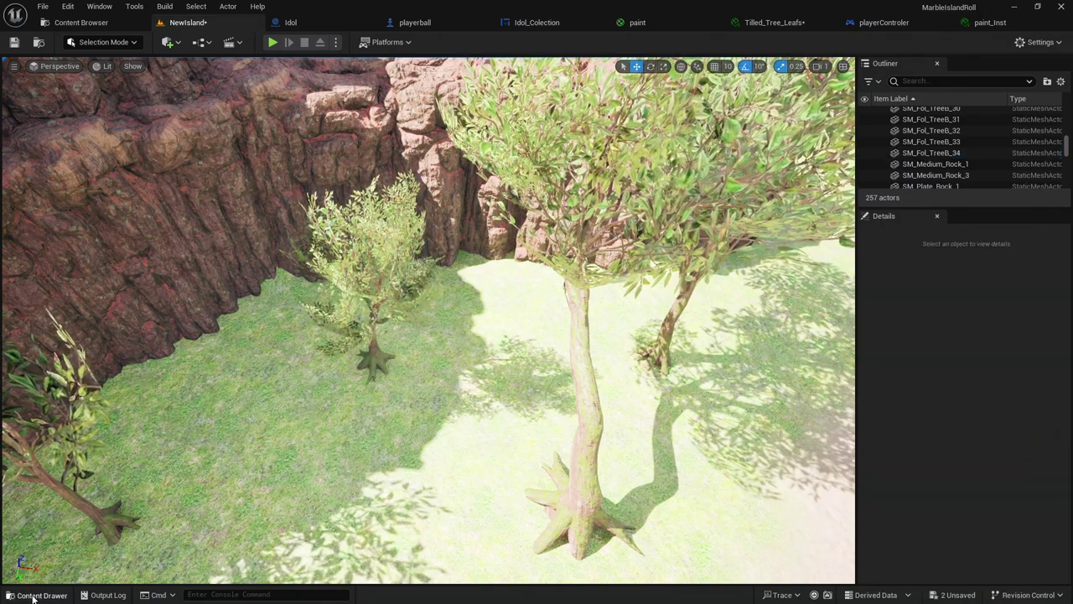
Browse the Content Drawer to ModularLostRuinKit > Models > Nature > Rocks and look down on the clearing.
click(34, 595)
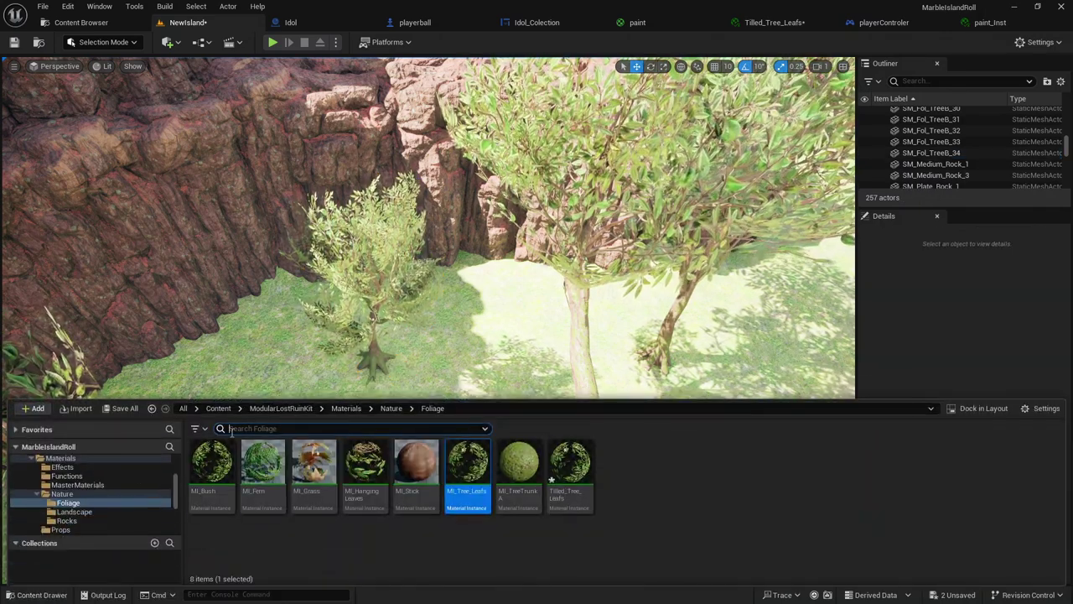
click(280, 408)
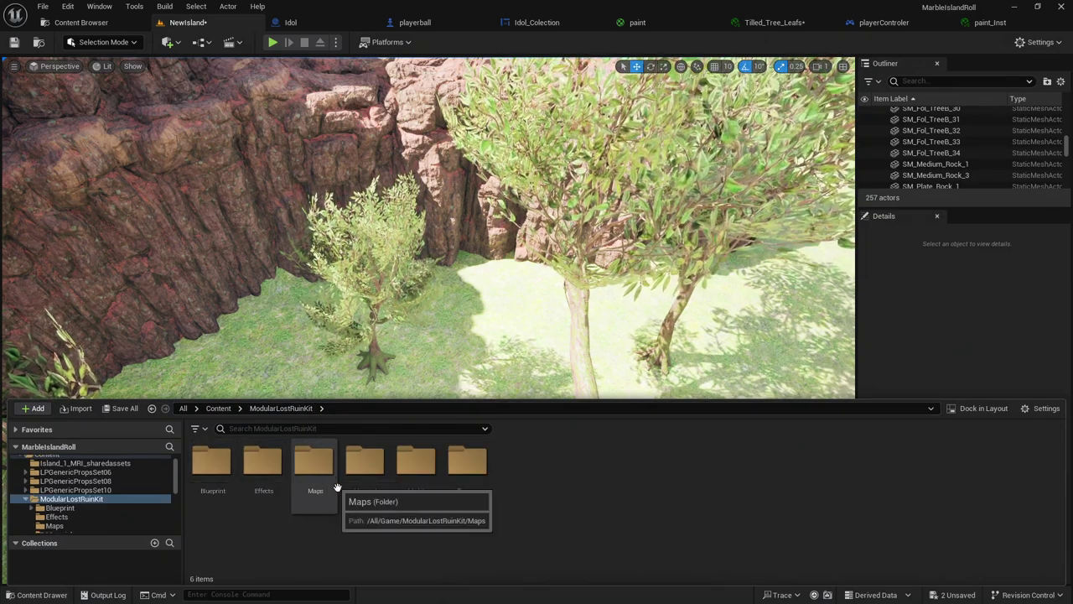
double_click(367, 462)
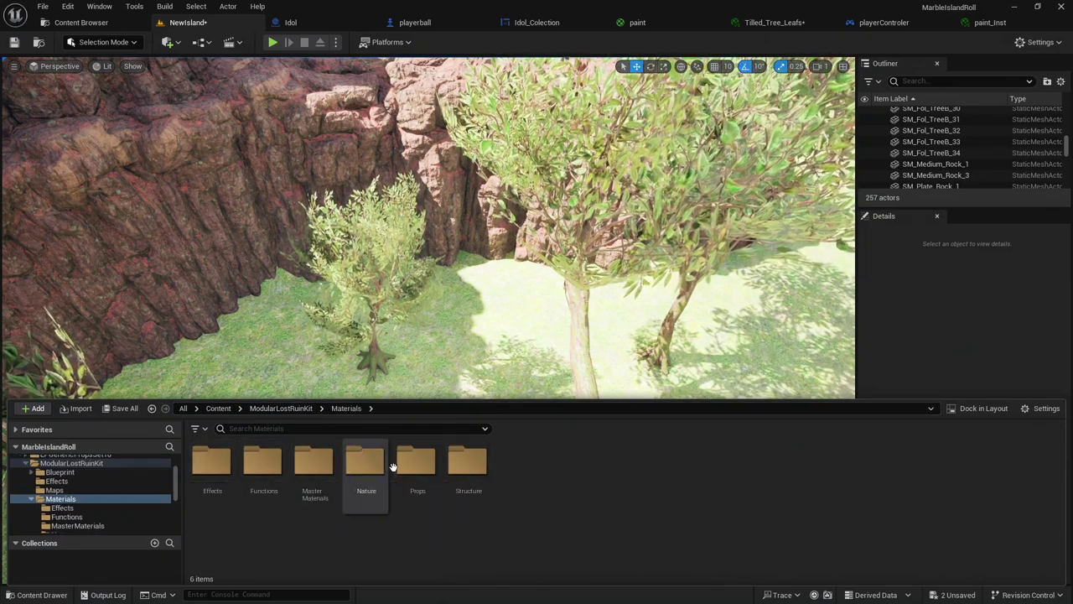
key(alt+Left)
double_click(403, 466)
key(alt+Left)
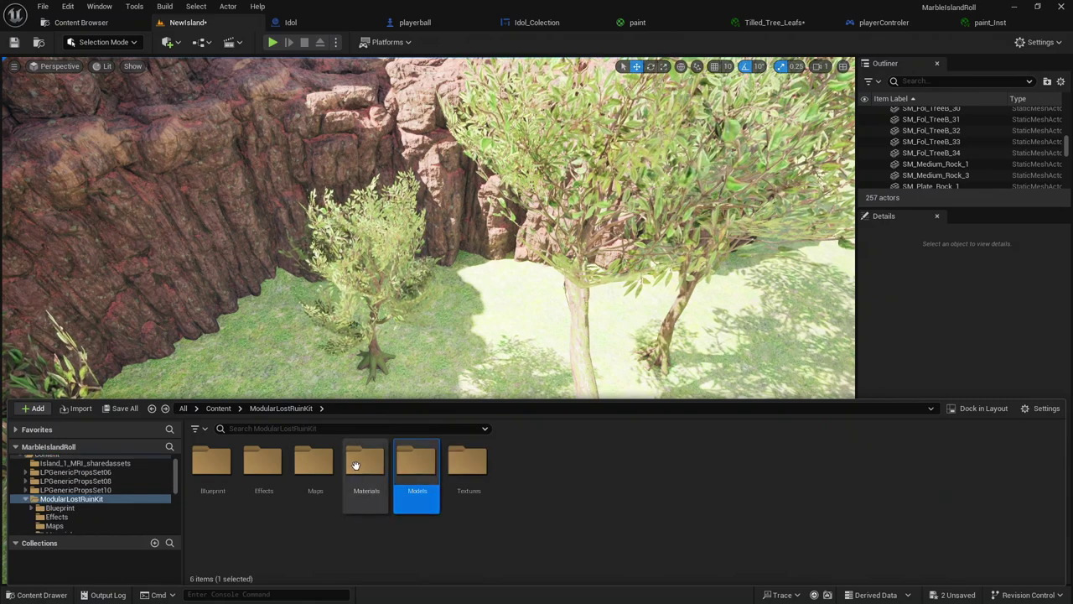
double_click(417, 481)
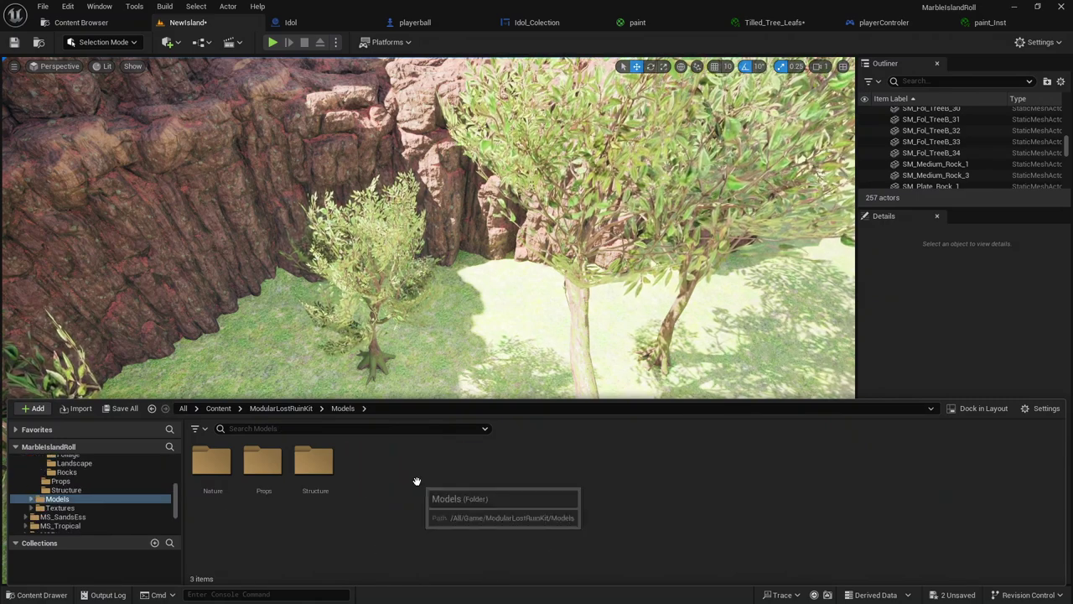
double_click(211, 463)
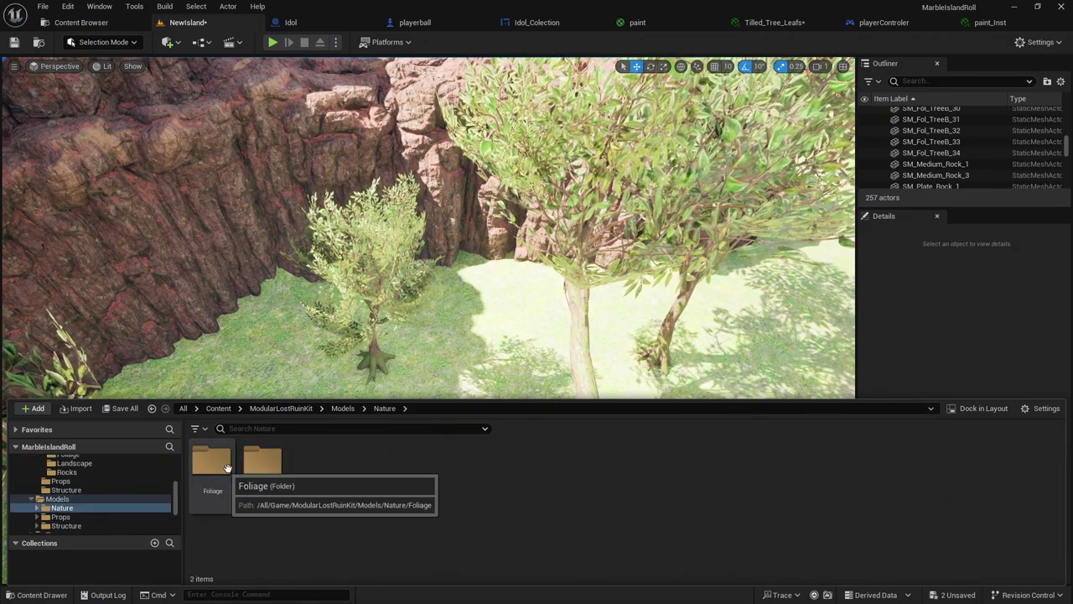
double_click(260, 463)
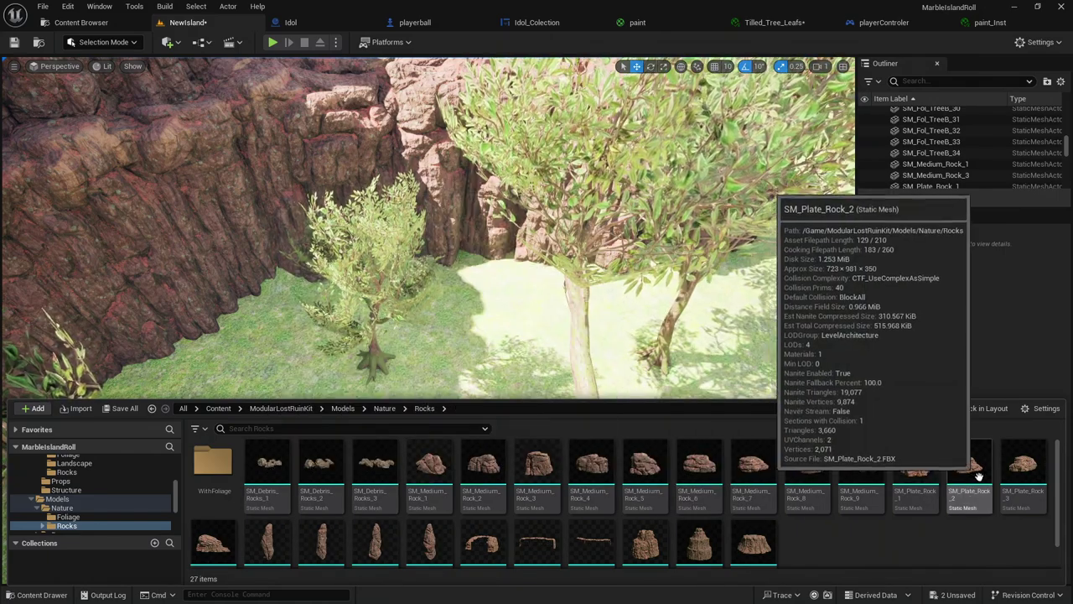
right_drag(693, 355, 692, 470)
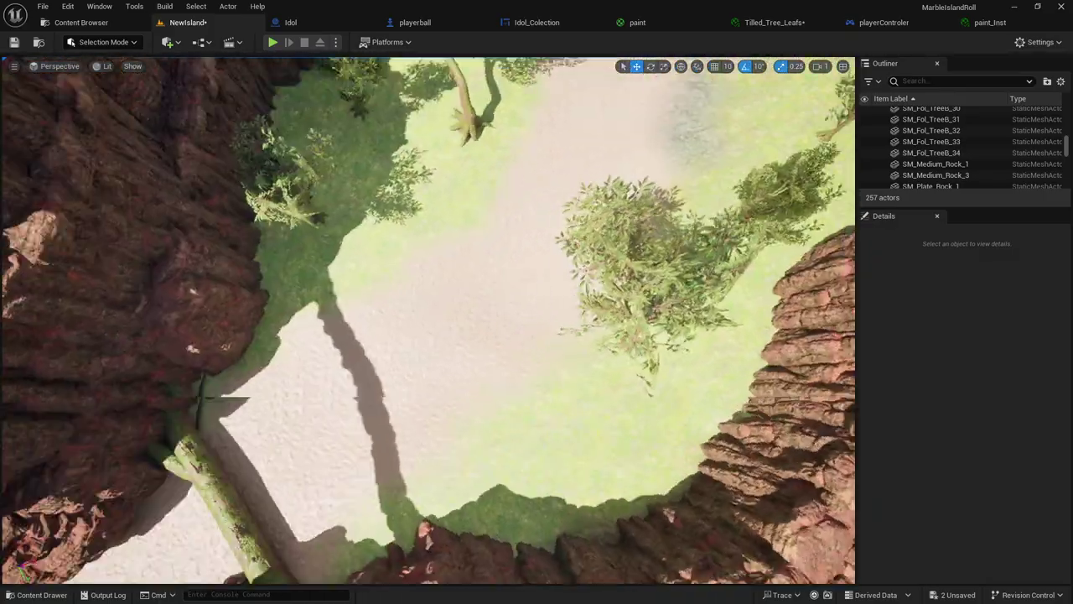
Place SM_Medium_Rock_1 on the grass left of the sand path.
right_drag(618, 379, 618, 379)
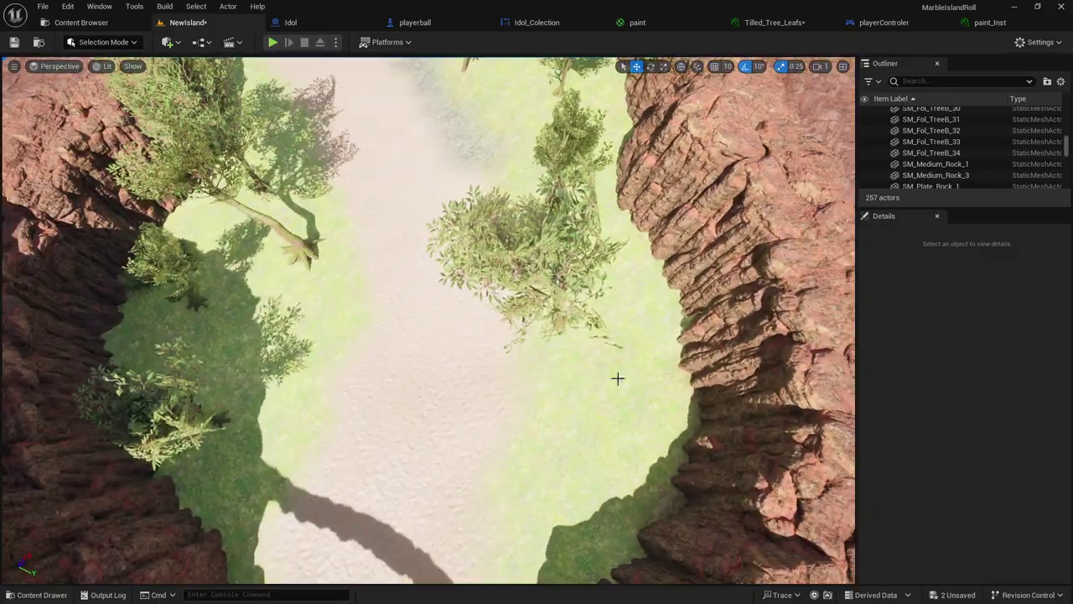
click(27, 595)
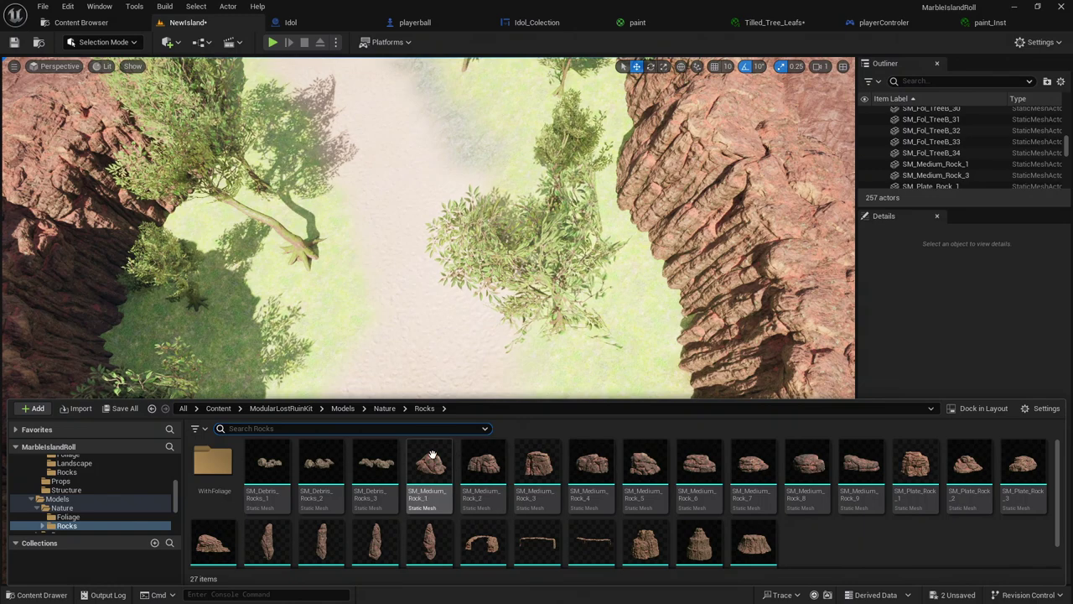
drag(432, 456, 253, 339)
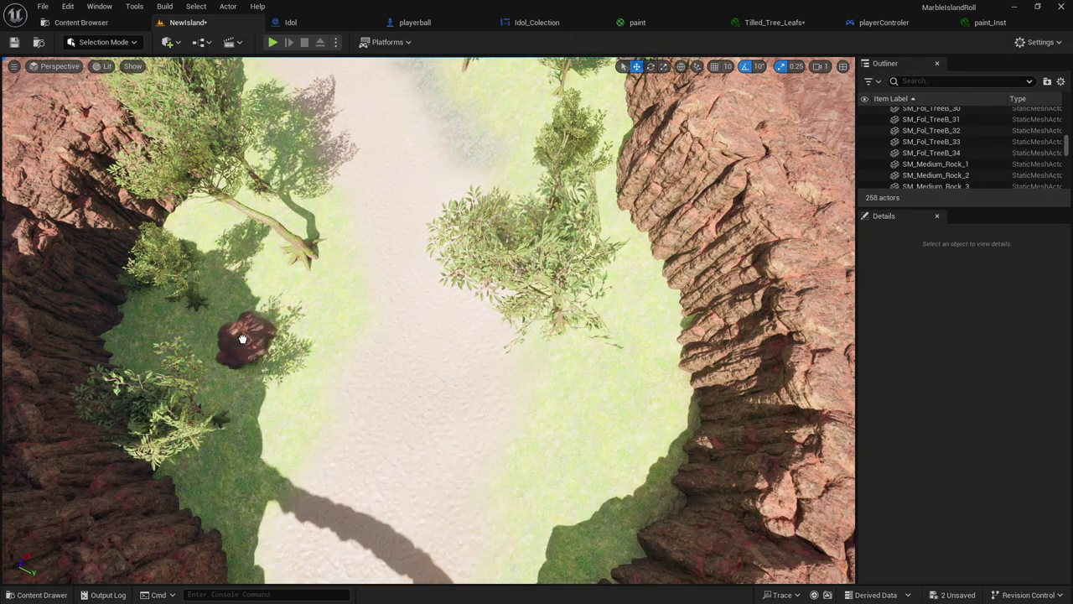
Place SM_Medium_Rock_2 near the top of the clearing and sink it slightly into the slope.
click(33, 594)
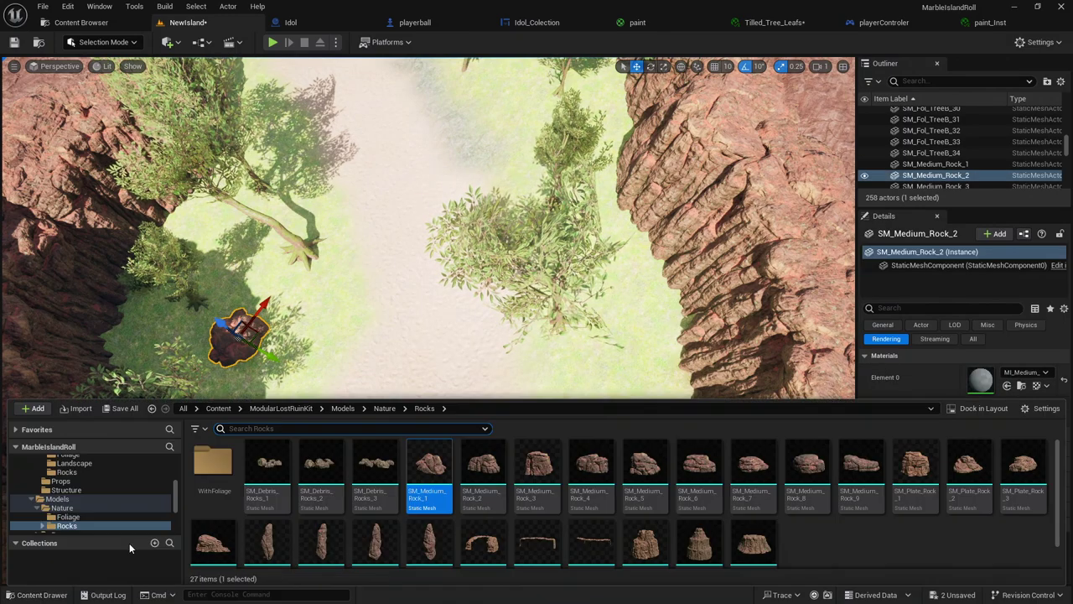
click(496, 463)
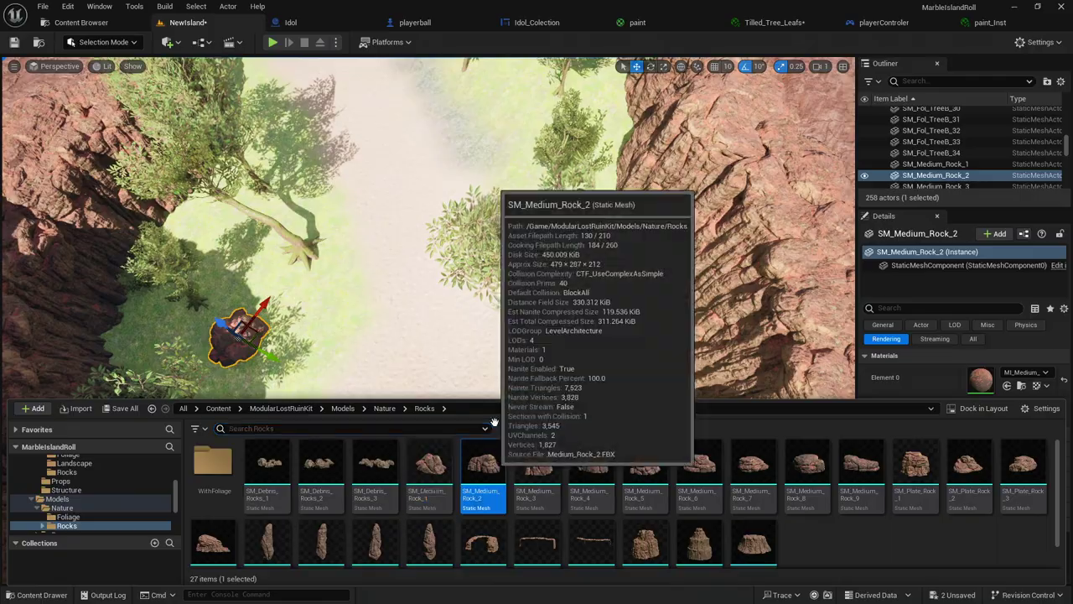
mouse_move(496, 462)
mouse_down()
mouse_move(487, 92)
mouse_move(516, 113)
mouse_up()
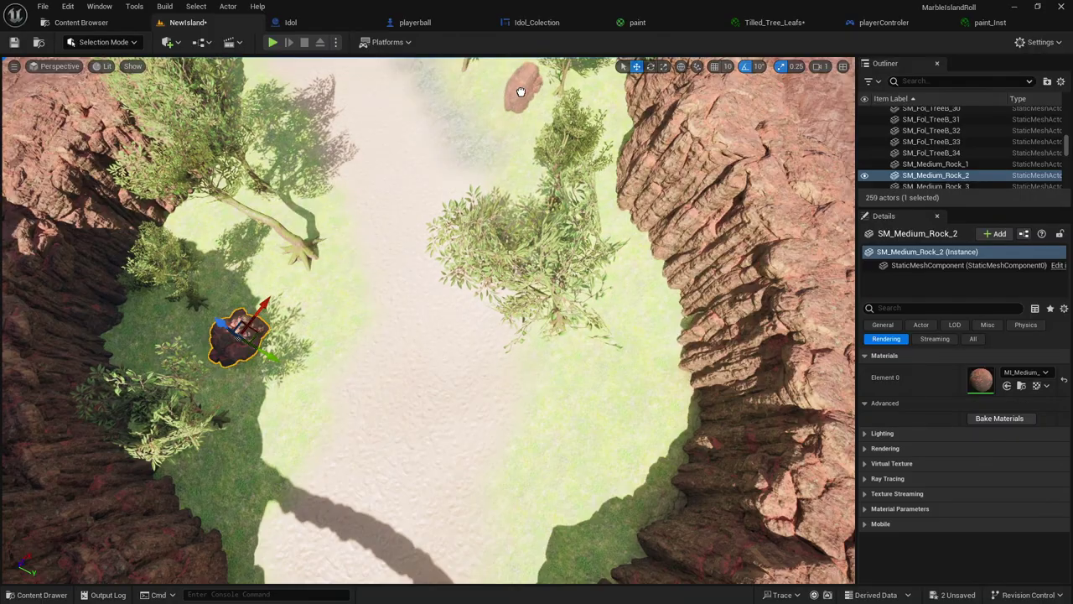
click(520, 90)
right_drag(520, 91, 503, 33)
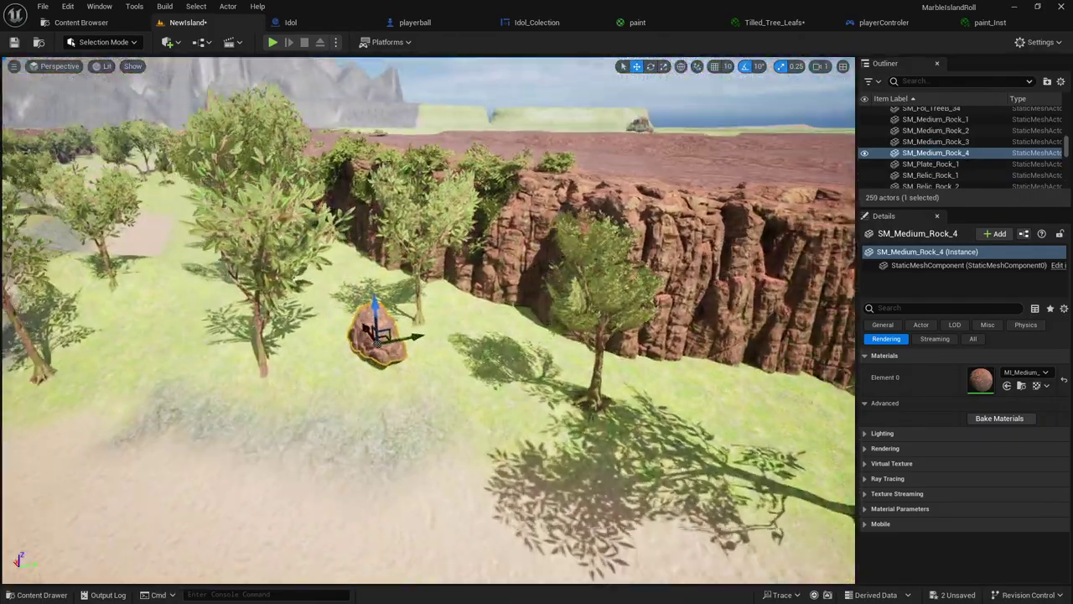
right_drag(483, 260, 484, 260)
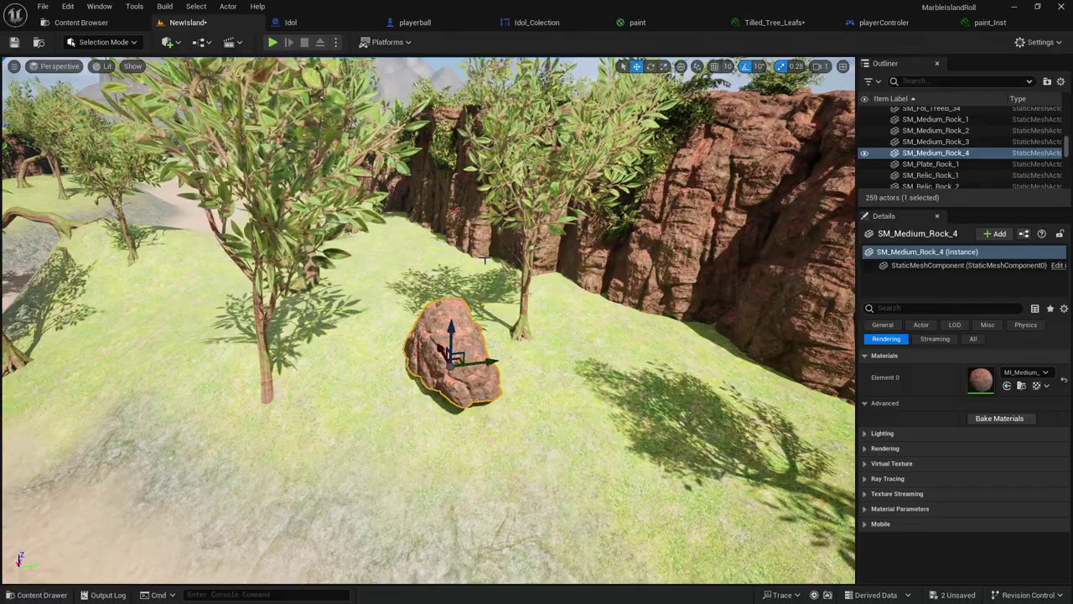
drag(450, 343, 449, 365)
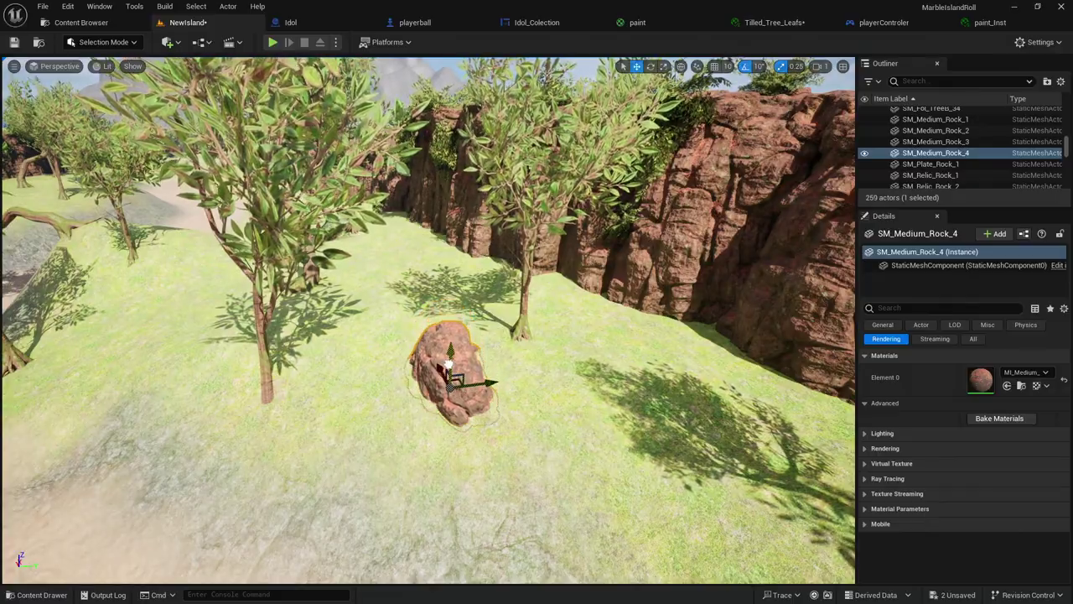
right_drag(450, 365, 450, 364)
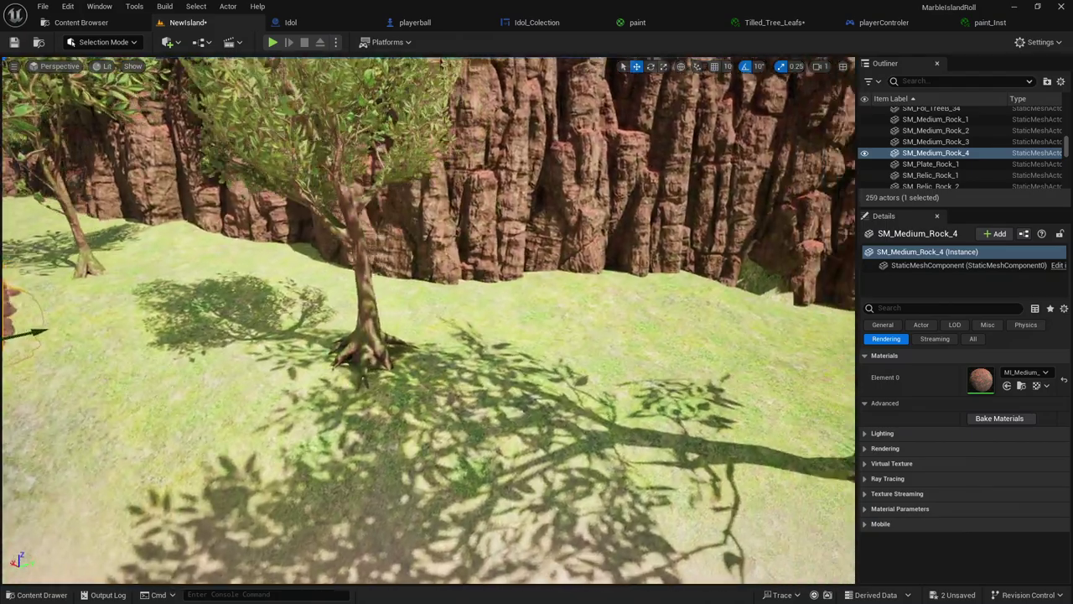
right_drag(378, 417, 378, 417)
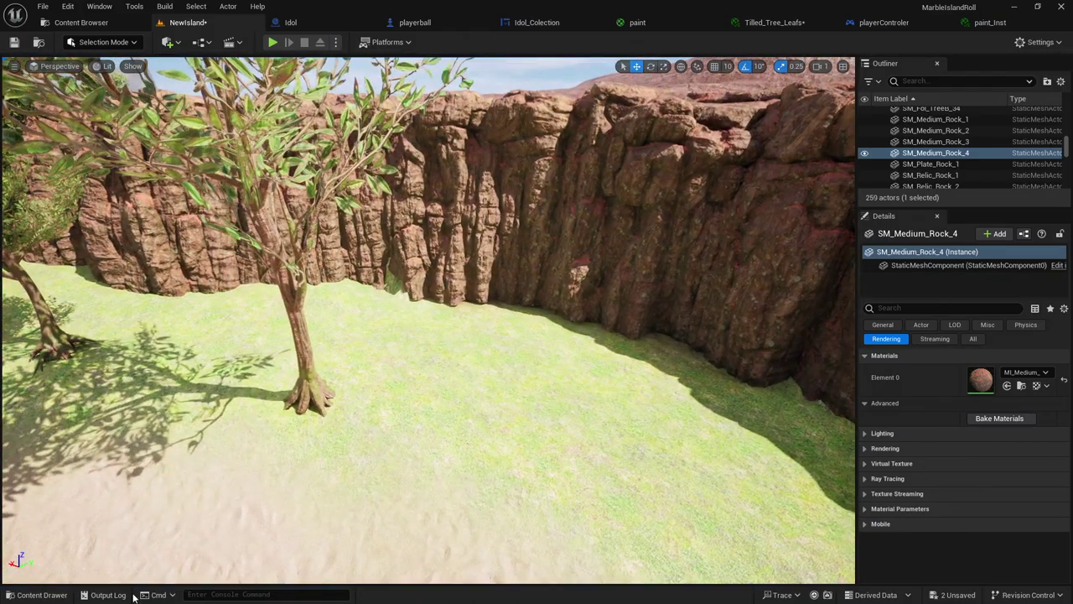
Place SM_Medium_Rock_3 on the grass by the cliff and SM_Medium_Rock_4 in the grassy area.
click(37, 595)
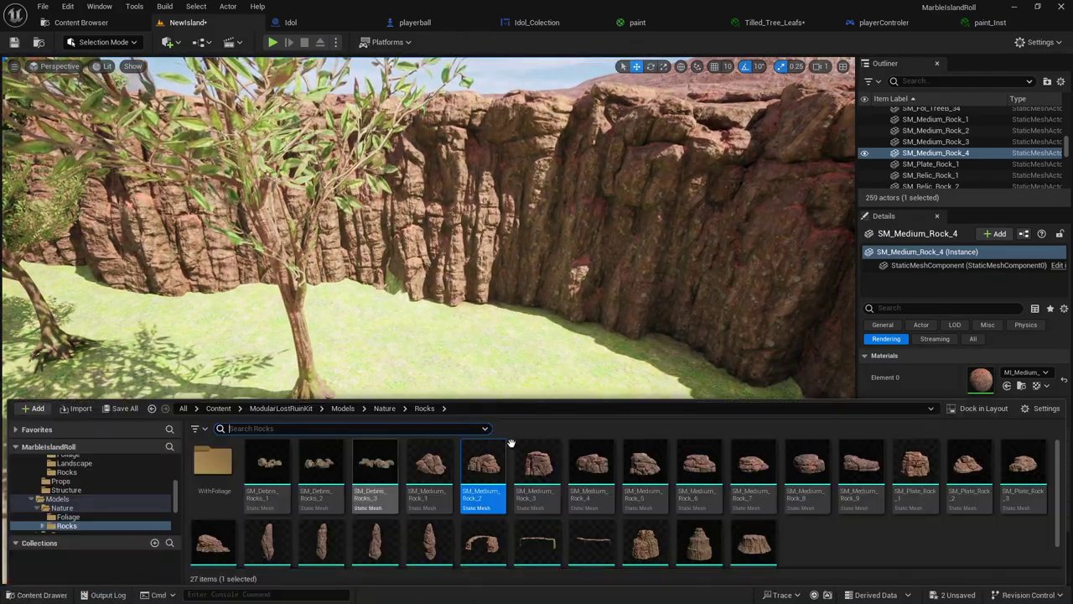
drag(541, 466, 533, 369)
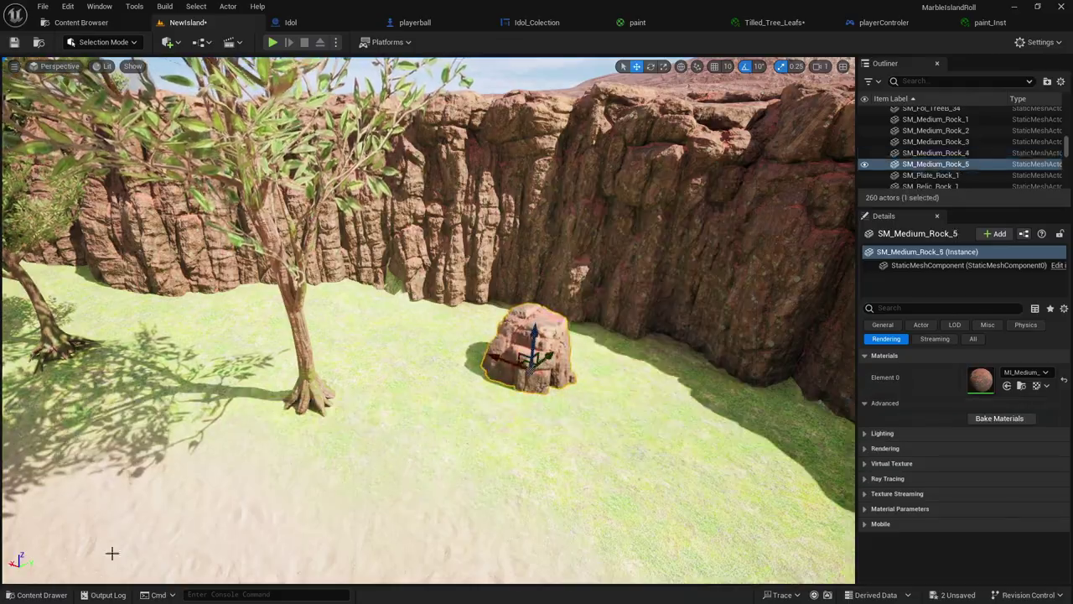
right_drag(278, 488, 278, 488)
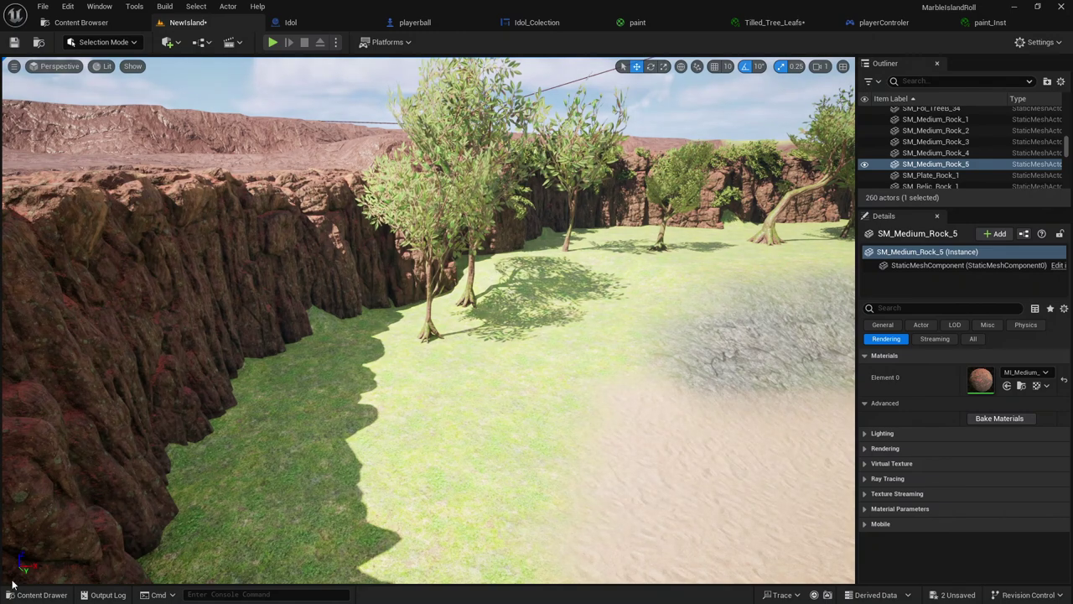
click(33, 595)
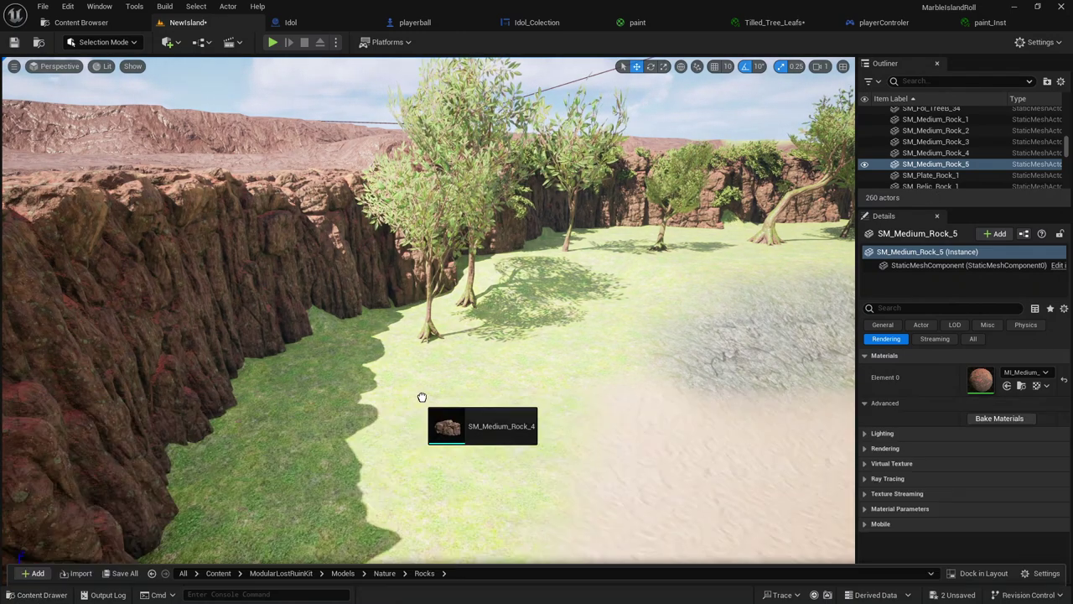
mouse_move(409, 388)
mouse_down()
mouse_move(444, 359)
mouse_move(442, 369)
mouse_up()
right_drag(486, 387, 447, 408)
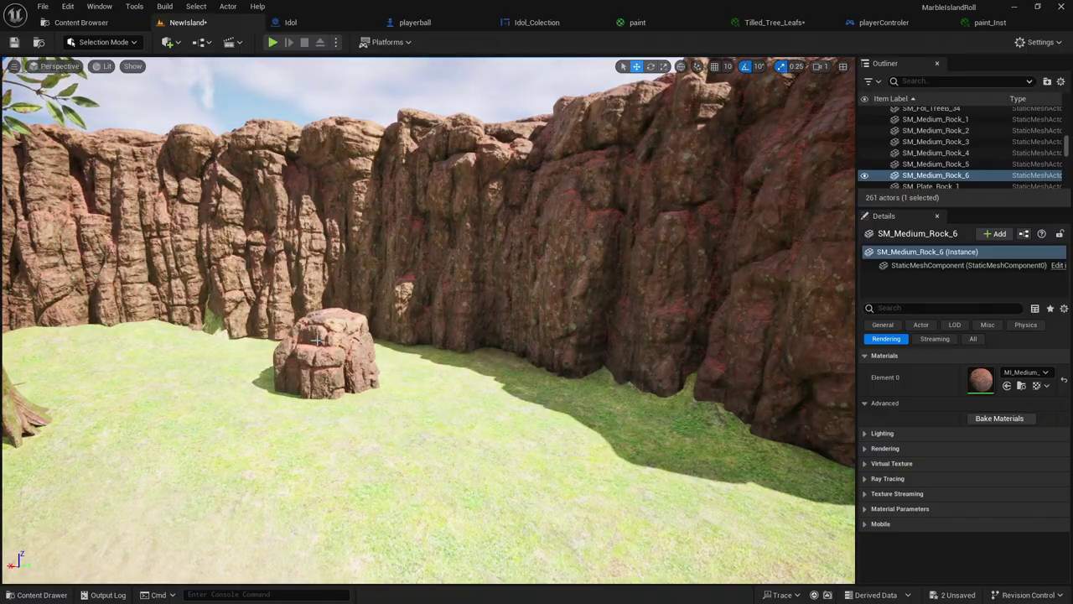
click(317, 339)
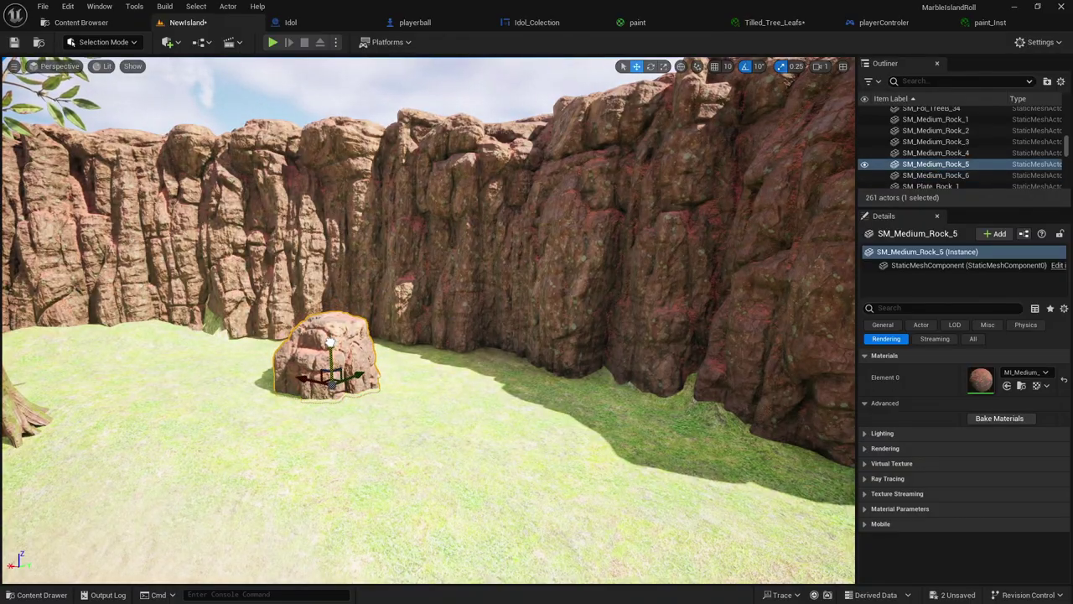
right_drag(331, 343, 331, 343)
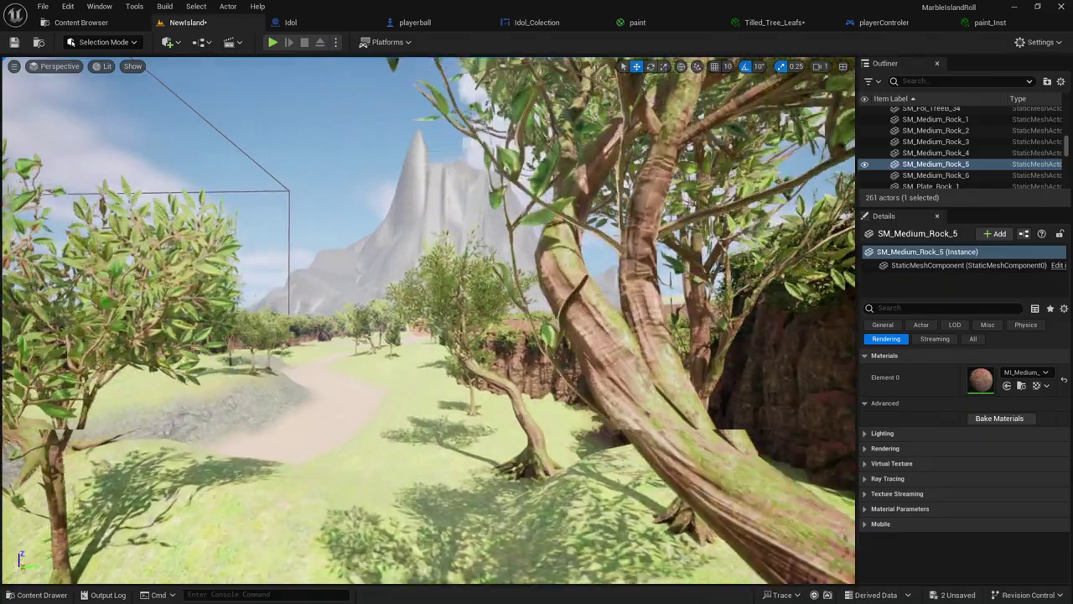
right_drag(121, 486, 120, 486)
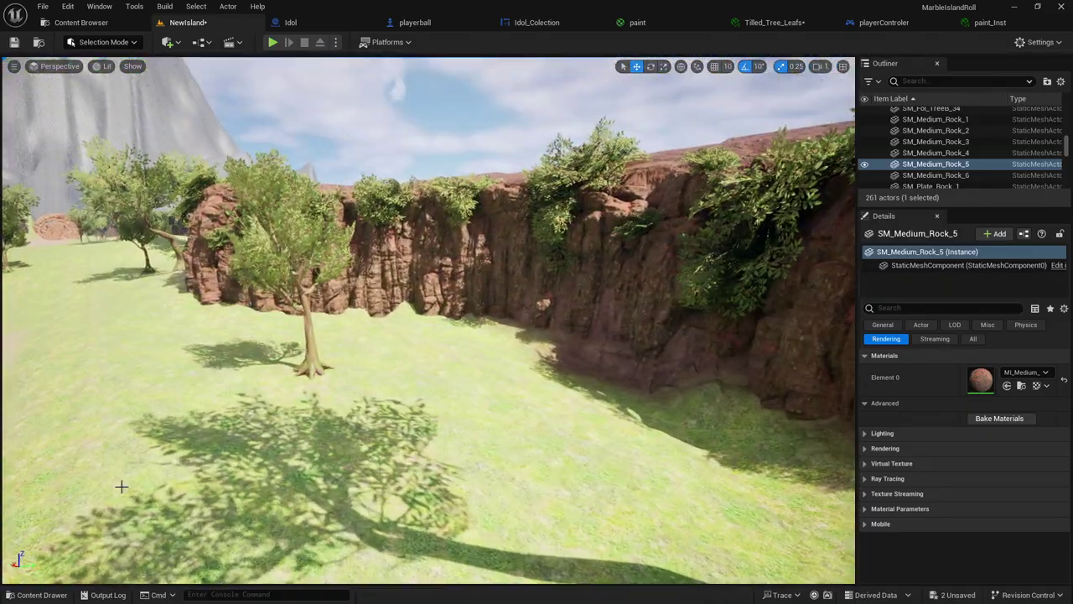
Place SM_Medium_Rock_5 in front of the cliff and two more medium rocks on the grass around the trees.
click(37, 595)
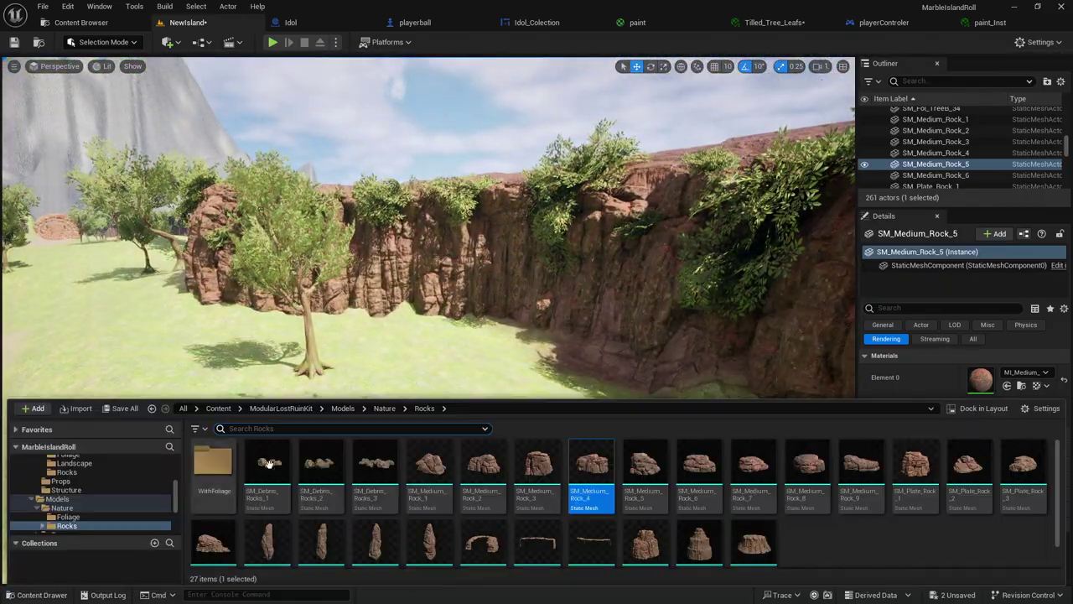
drag(425, 409, 431, 362)
click(431, 399)
mouse_move(431, 361)
right_down()
mouse_move(436, 352)
mouse_move(276, 458)
mouse_move(135, 512)
right_up()
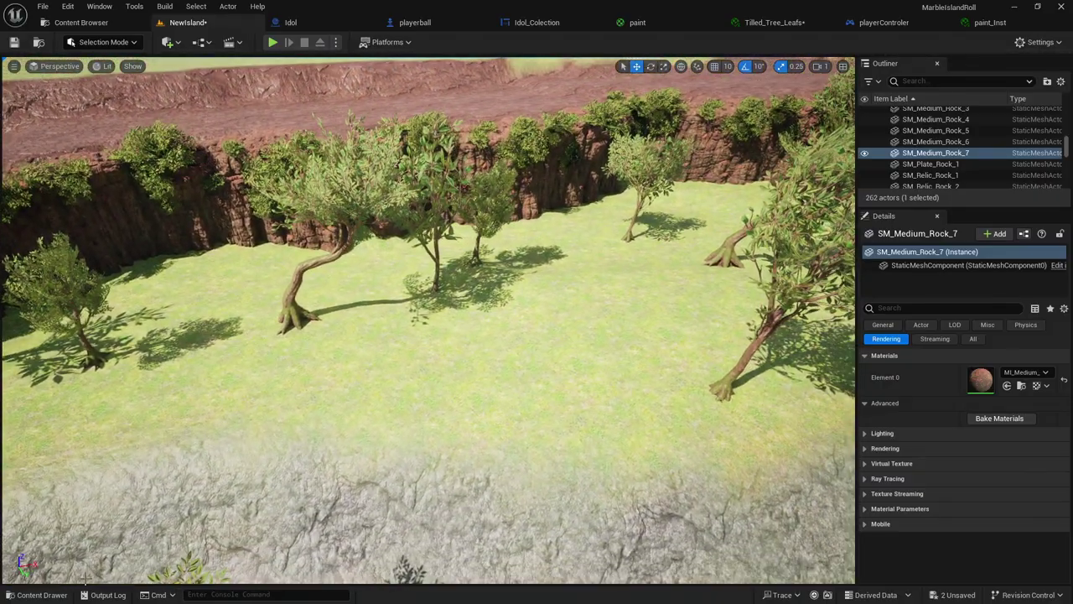
click(42, 594)
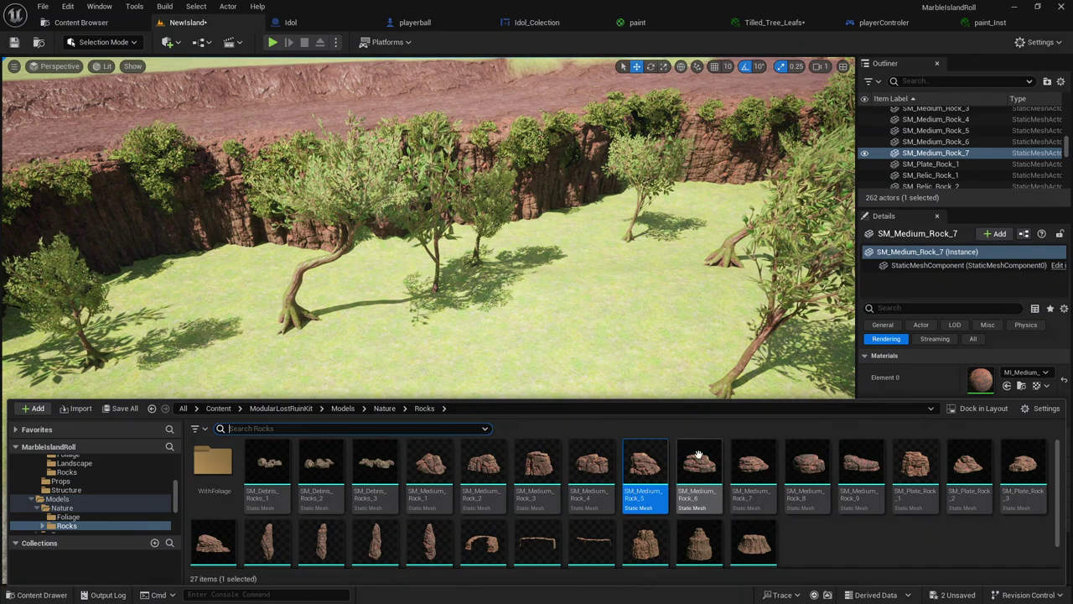
drag(699, 456, 457, 361)
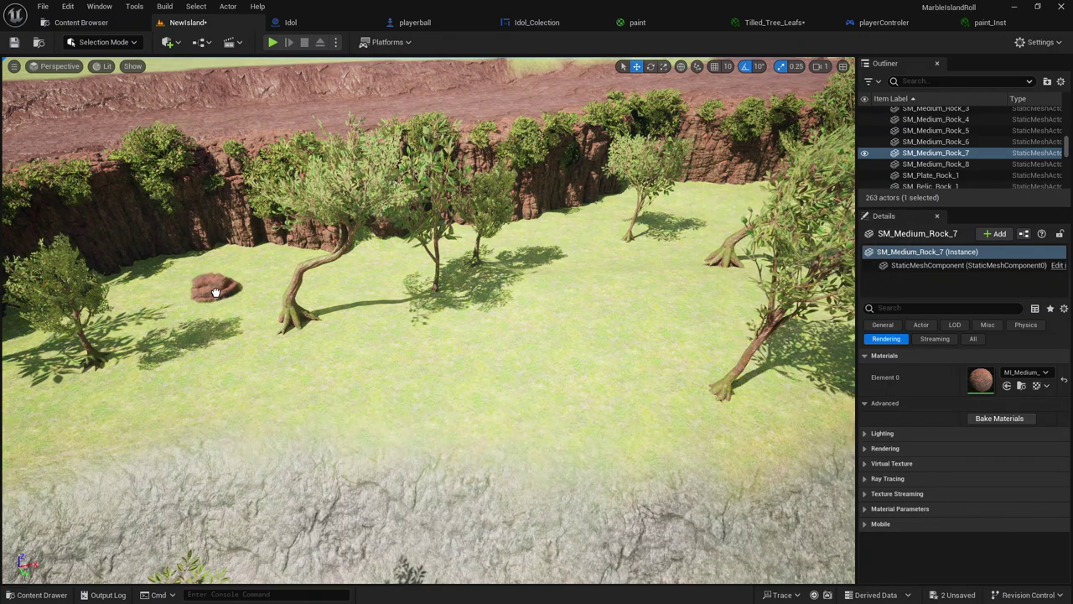
drag(220, 288, 216, 288)
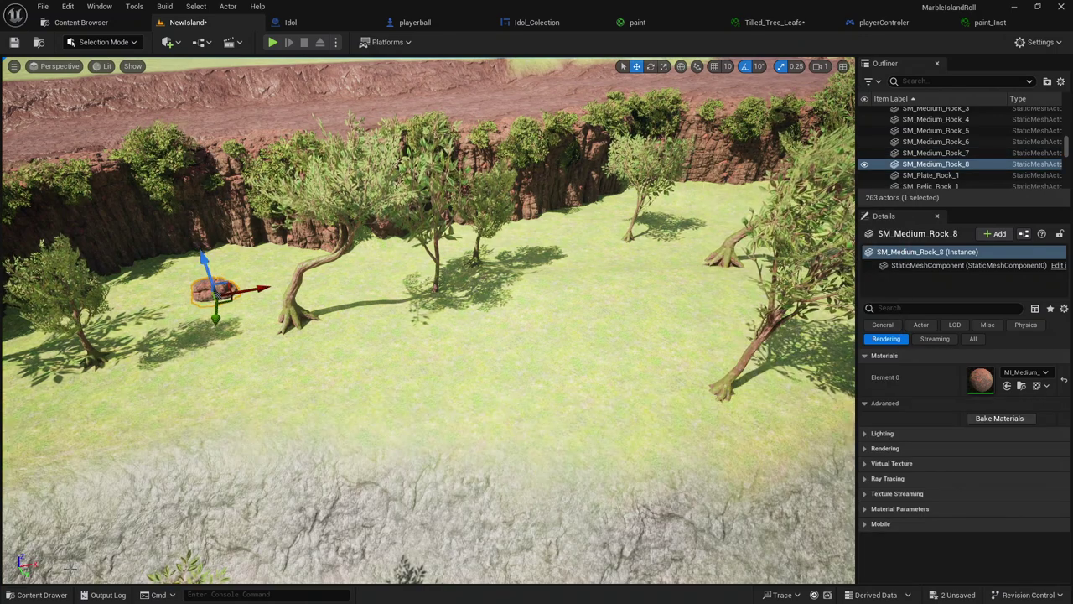
click(34, 595)
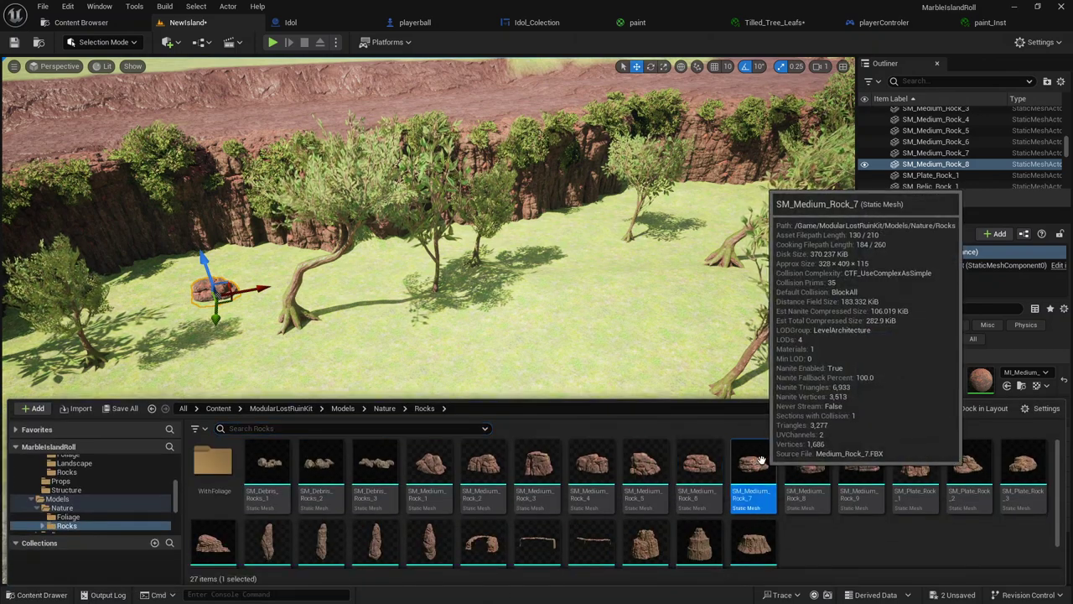
drag(749, 470, 669, 304)
click(667, 305)
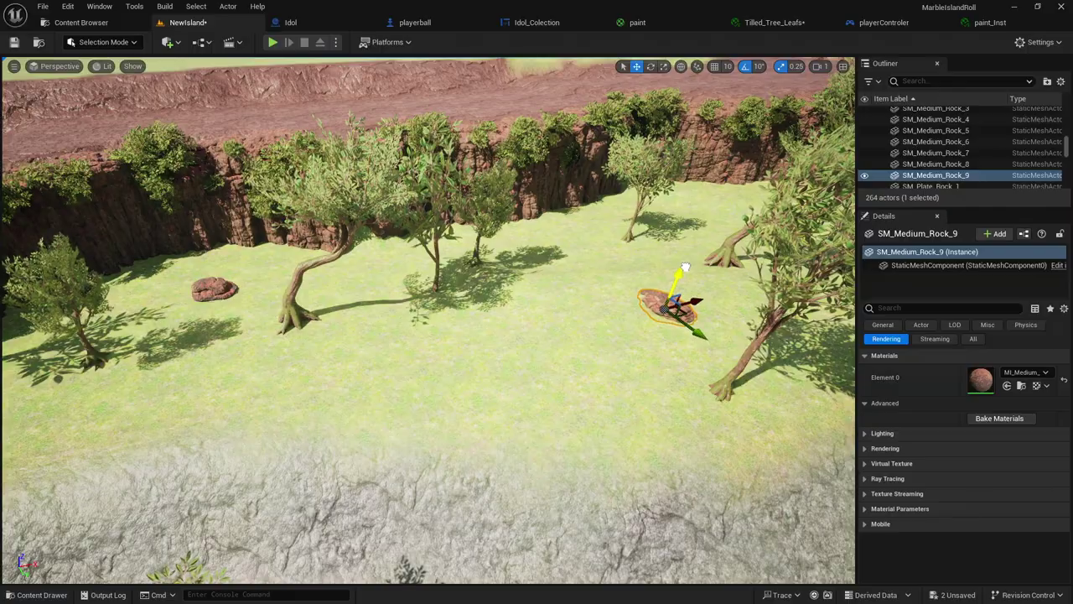
mouse_move(686, 268)
right_down()
mouse_move(686, 209)
mouse_move(638, 210)
right_up()
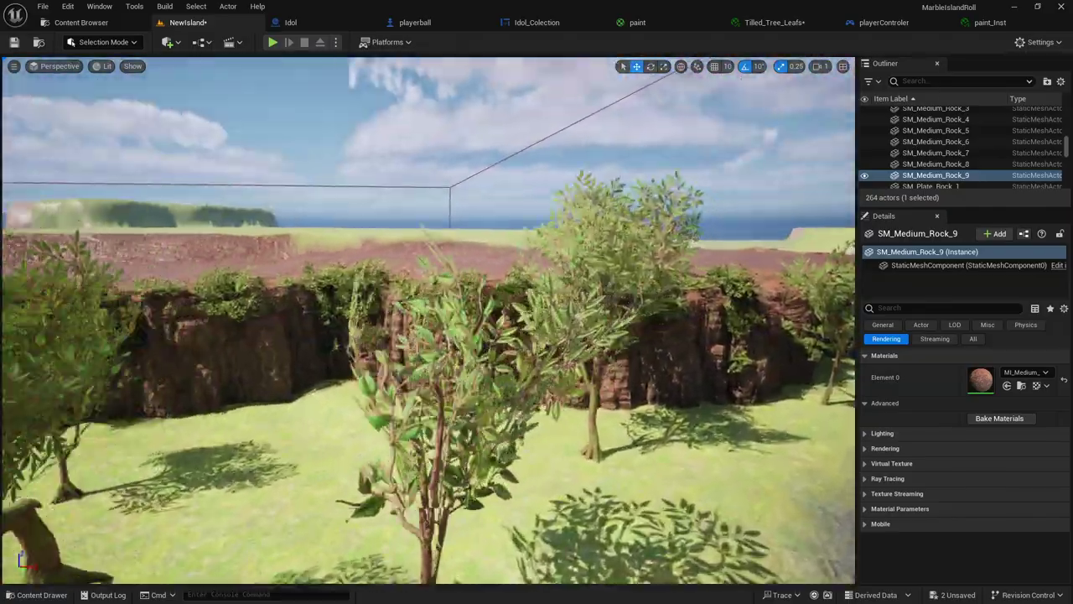
Drop SM_Medium_Rock_8 onto the grass between the trees.
right_drag(436, 394, 437, 421)
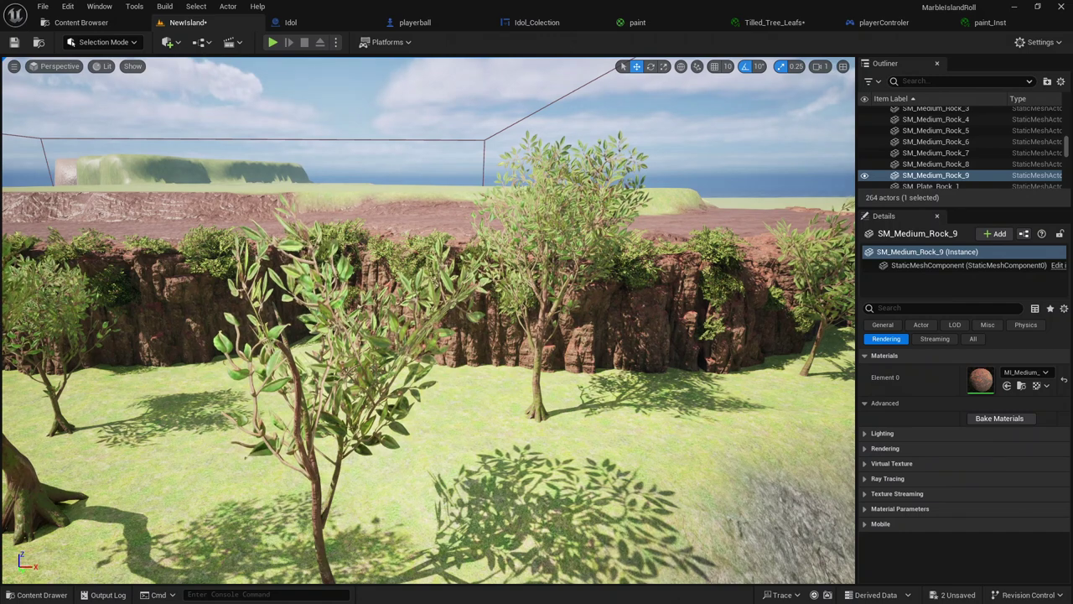
click(38, 595)
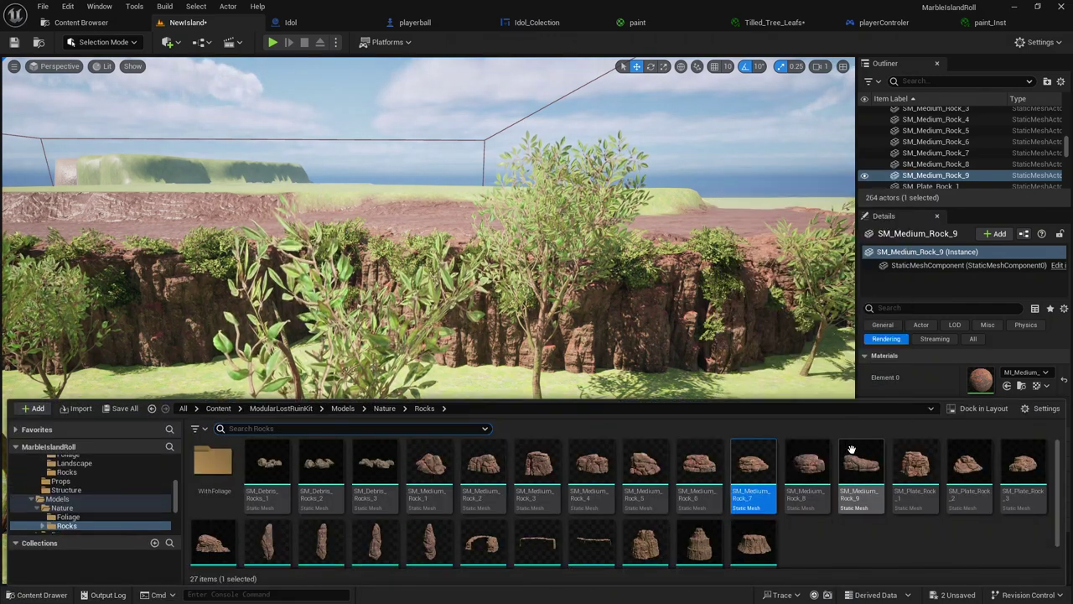
mouse_move(807, 465)
mouse_down()
mouse_move(550, 419)
mouse_move(520, 343)
mouse_up()
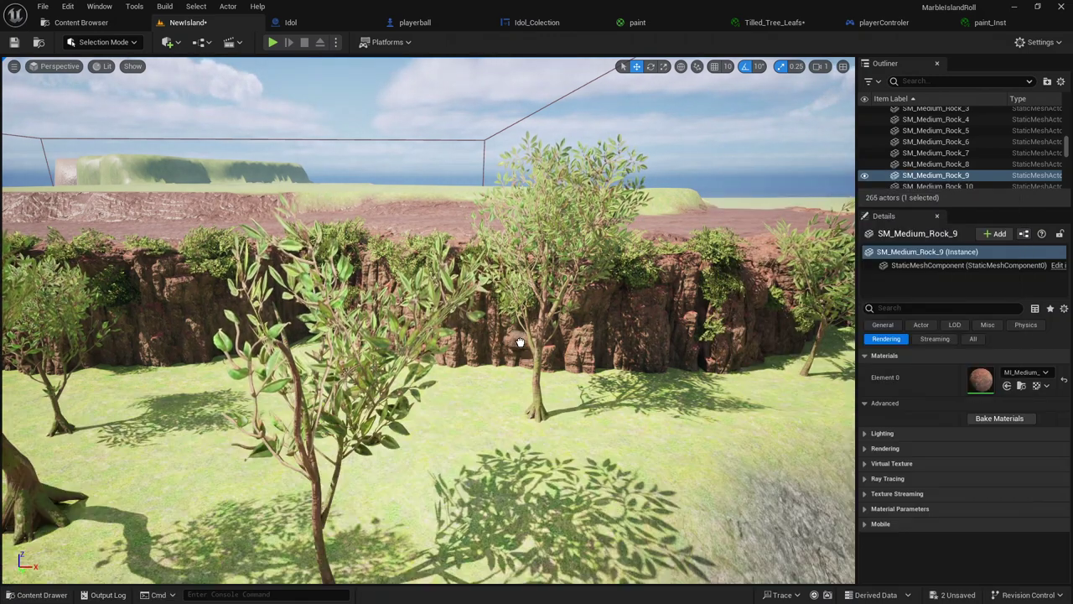
drag(451, 417, 451, 416)
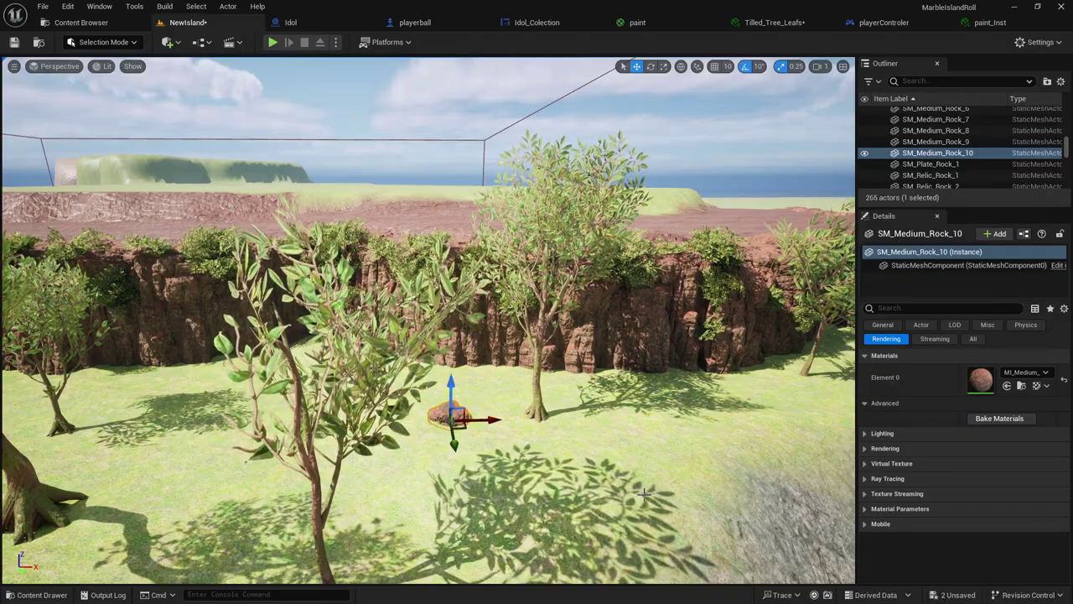
right_drag(643, 493, 643, 503)
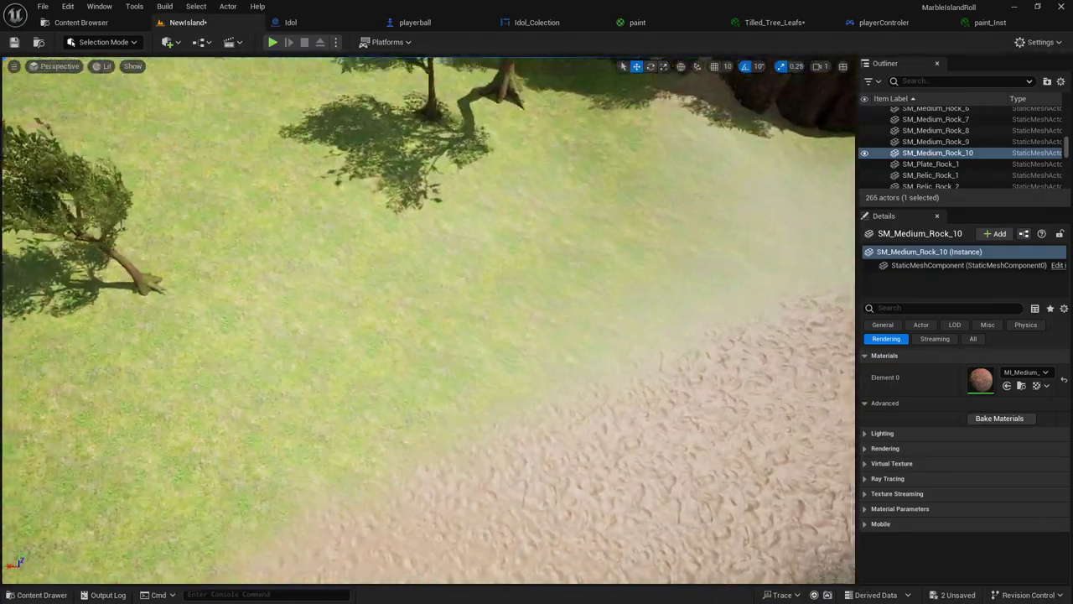
right_drag(643, 503, 526, 585)
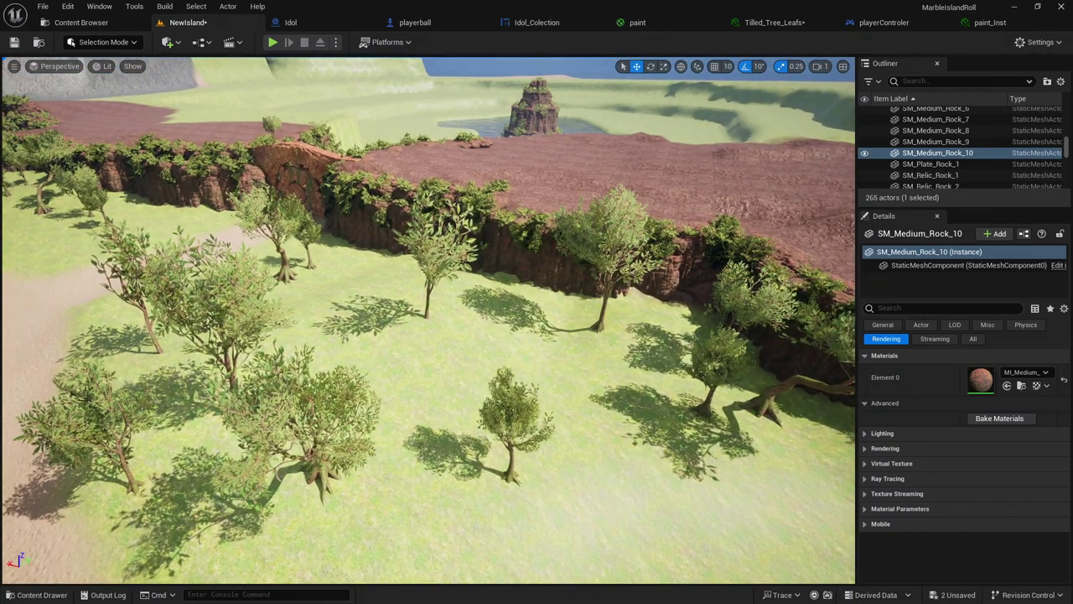
Place SM_Medium_Rock_9 and a plate rock in the clearing.
click(38, 595)
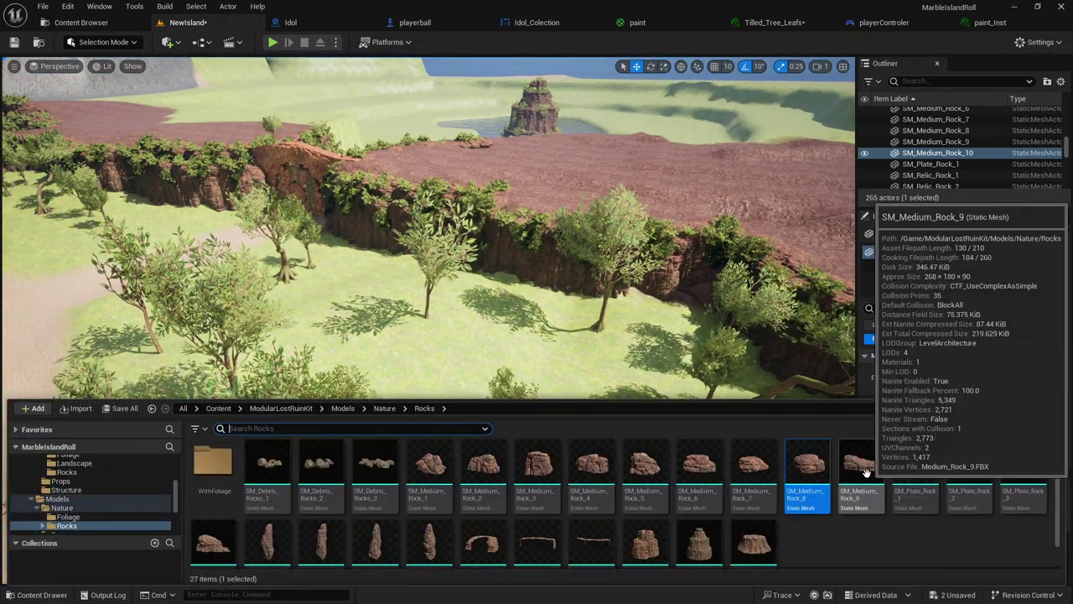
drag(867, 474, 625, 403)
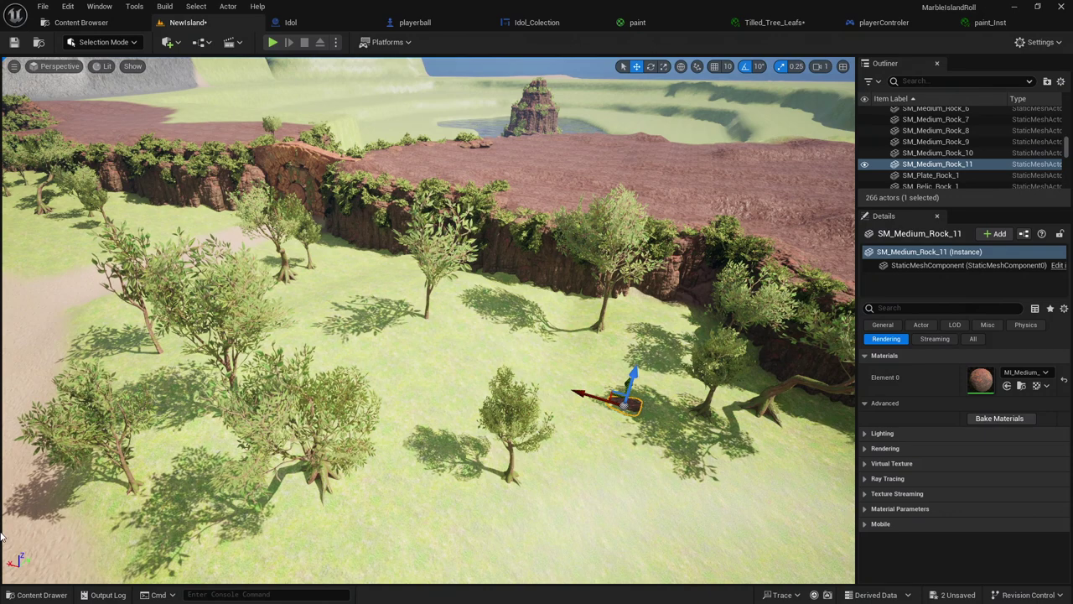
click(38, 594)
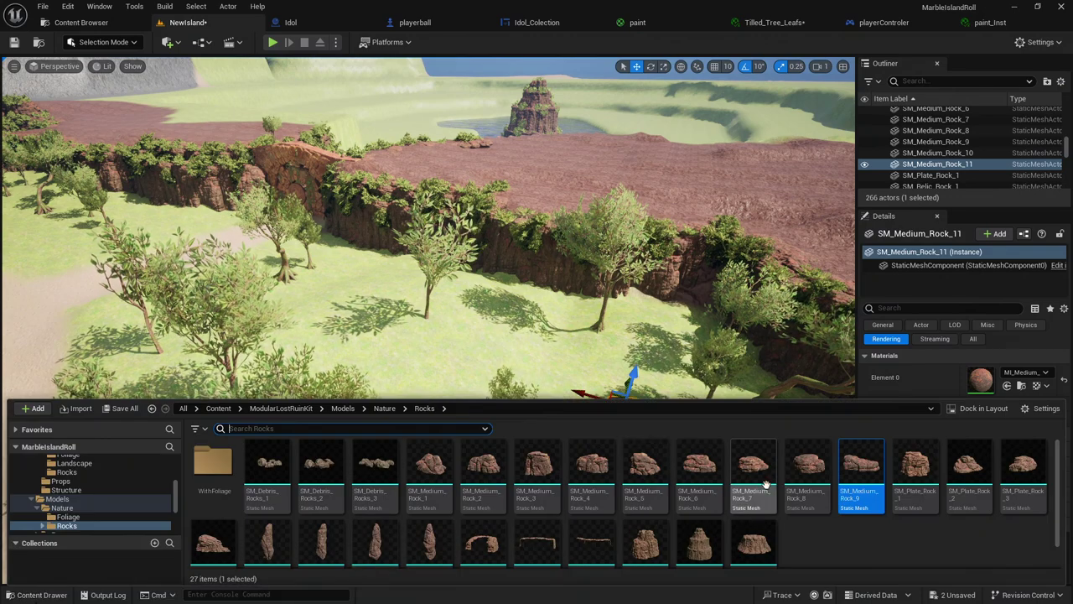
mouse_move(937, 465)
mouse_down()
mouse_move(565, 369)
mouse_move(562, 356)
mouse_up()
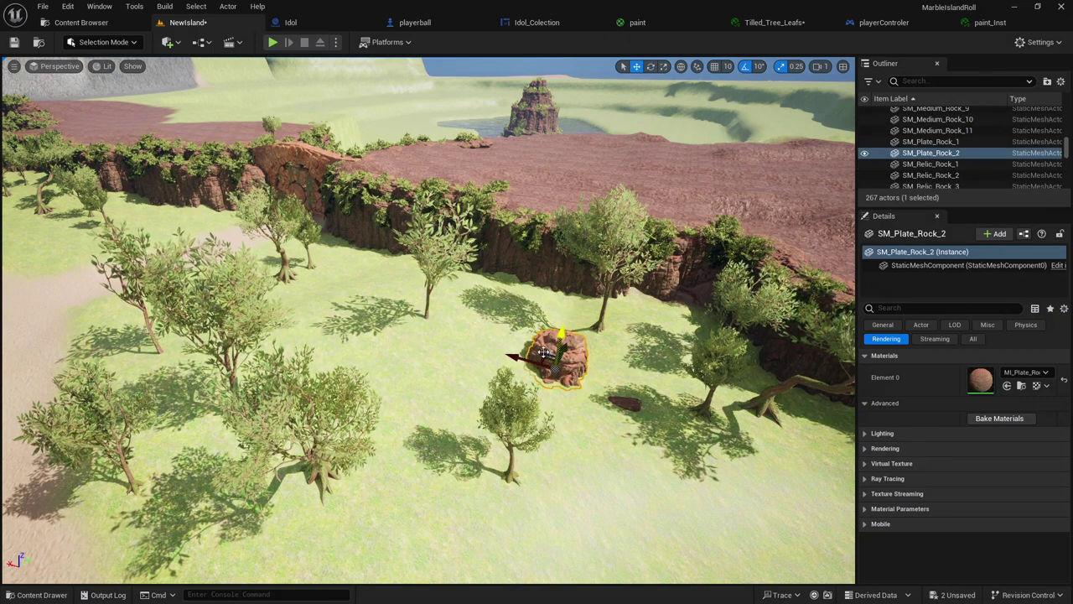
Place SM_Plate_Rock_2 on the grass beside the sand path.
right_drag(544, 353, 221, 453)
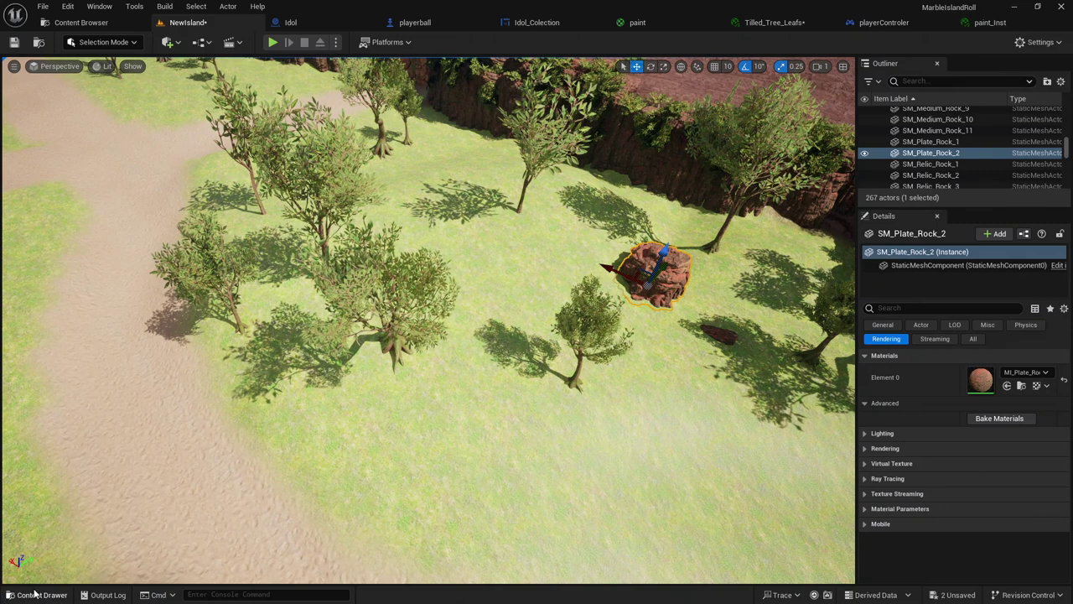
click(35, 594)
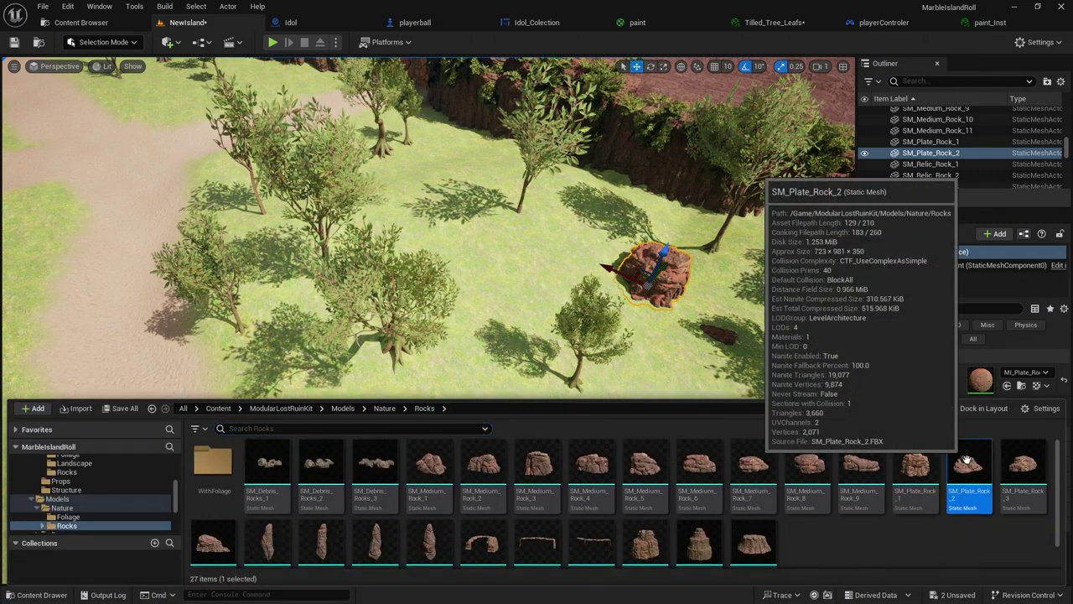
mouse_move(967, 461)
mouse_down()
mouse_move(466, 405)
mouse_move(466, 393)
mouse_up()
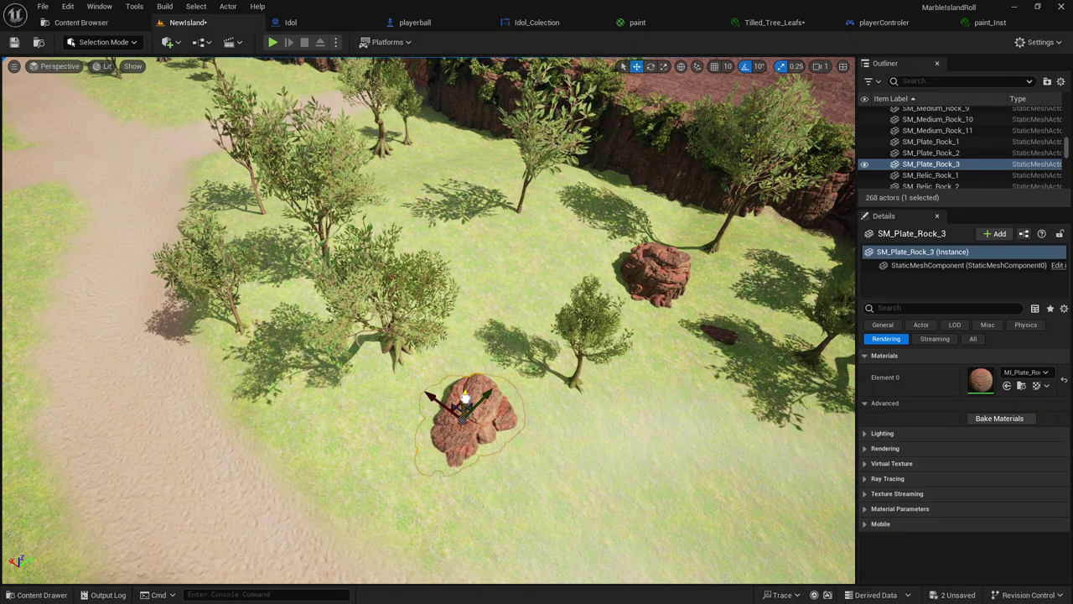
Place another plate rock near the trees and sink it partly into the ground.
click(38, 595)
mouse_move(1028, 477)
mouse_down()
mouse_move(486, 173)
mouse_move(432, 167)
mouse_up()
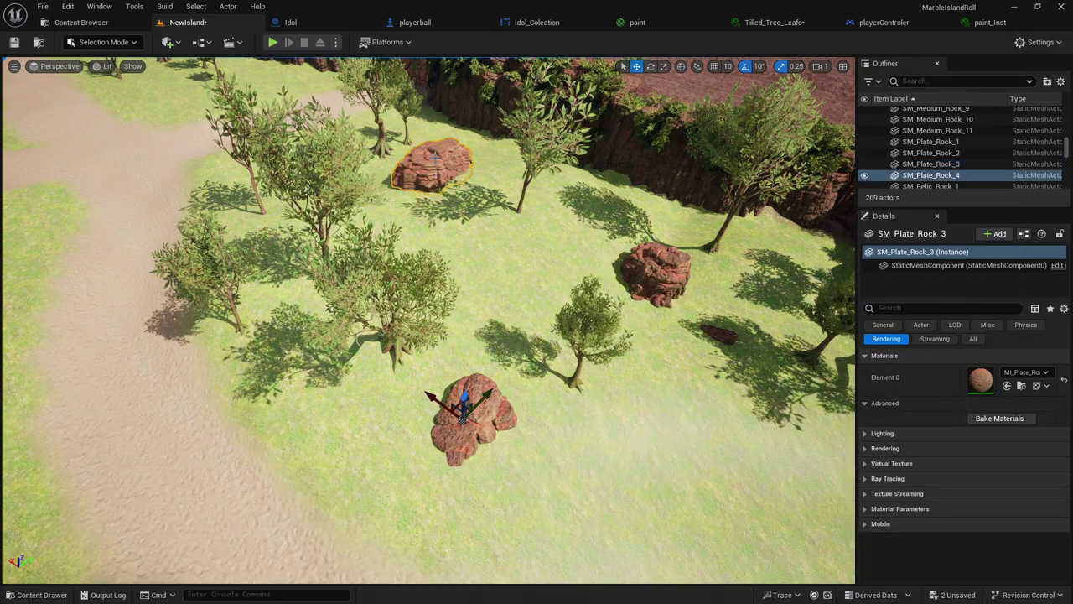
right_drag(435, 143, 434, 109)
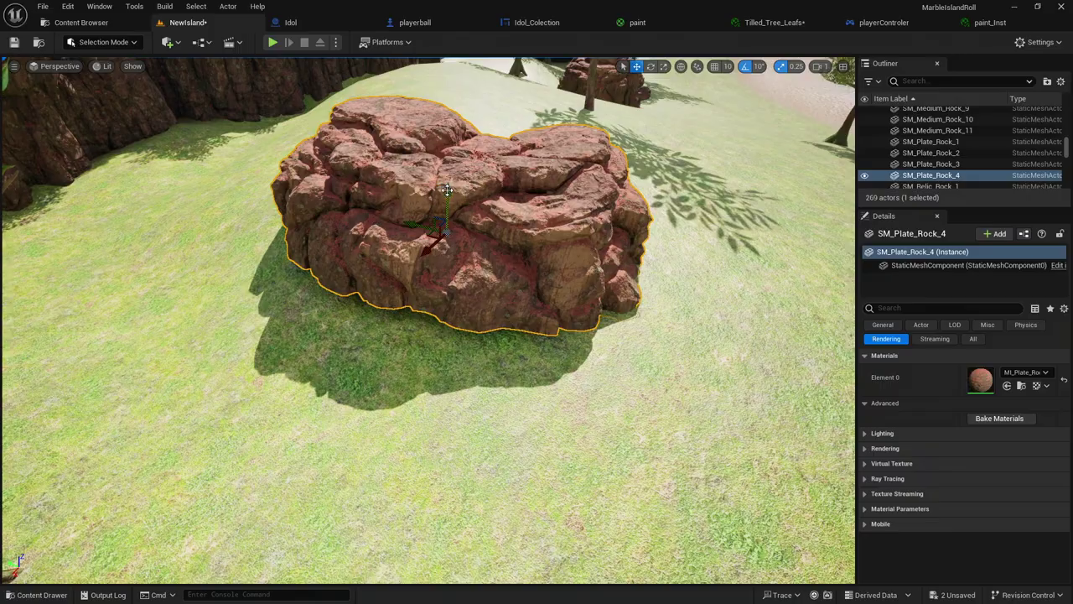
drag(447, 191, 438, 217)
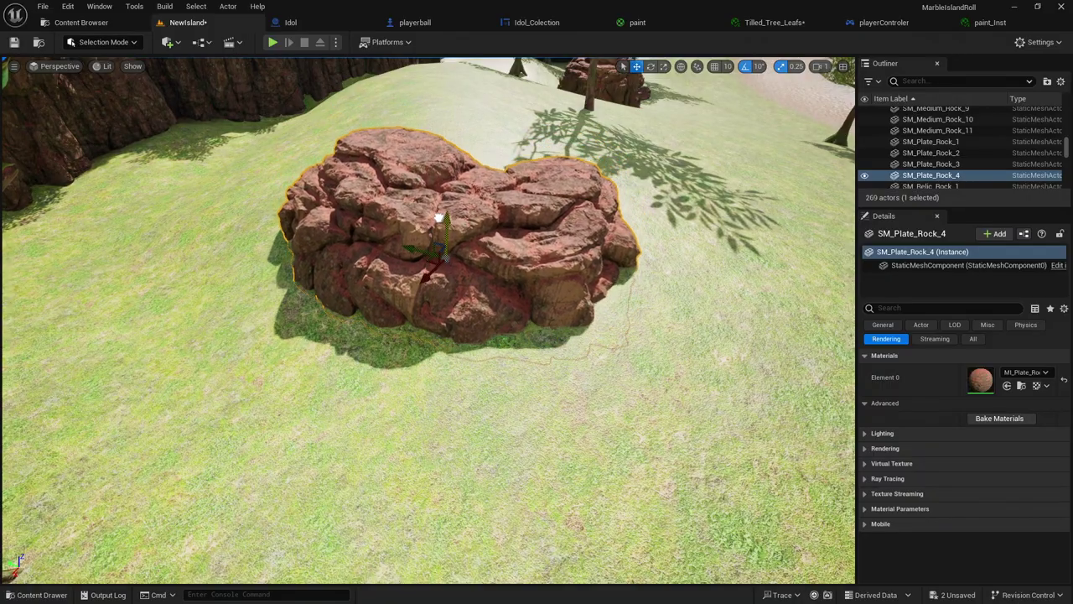
Place a third plate rock on the grass beside the path, then fly over the path crossing.
right_drag(438, 217, 439, 218)
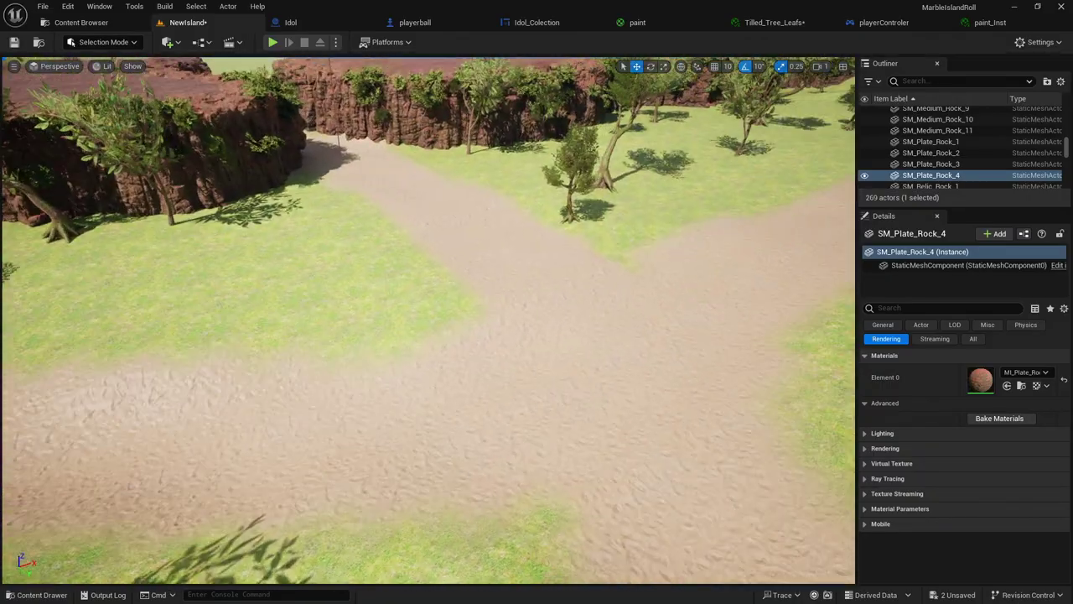
right_drag(137, 447, 137, 447)
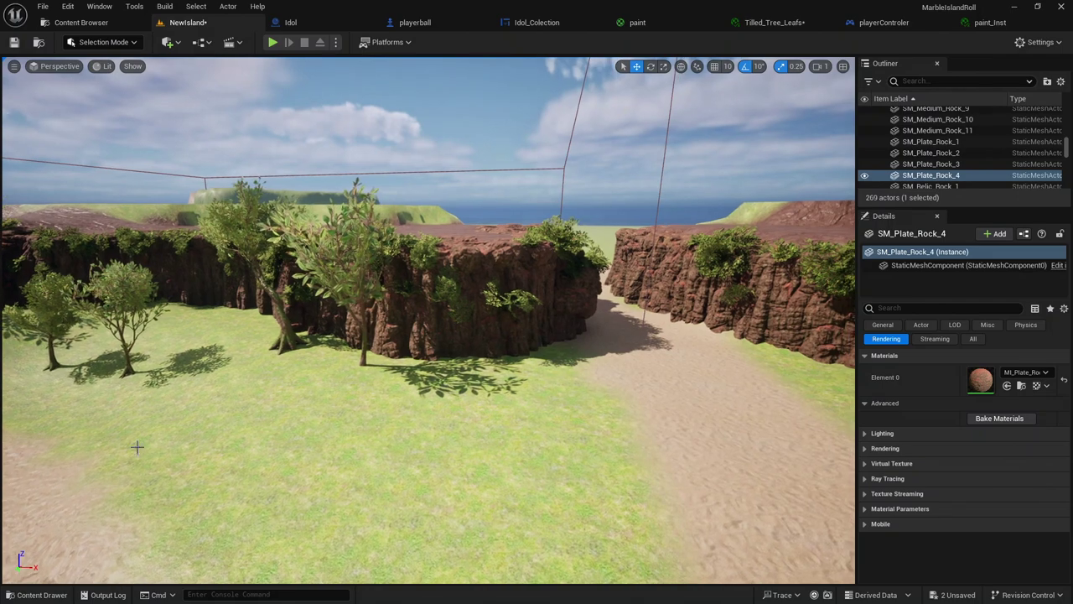
click(42, 595)
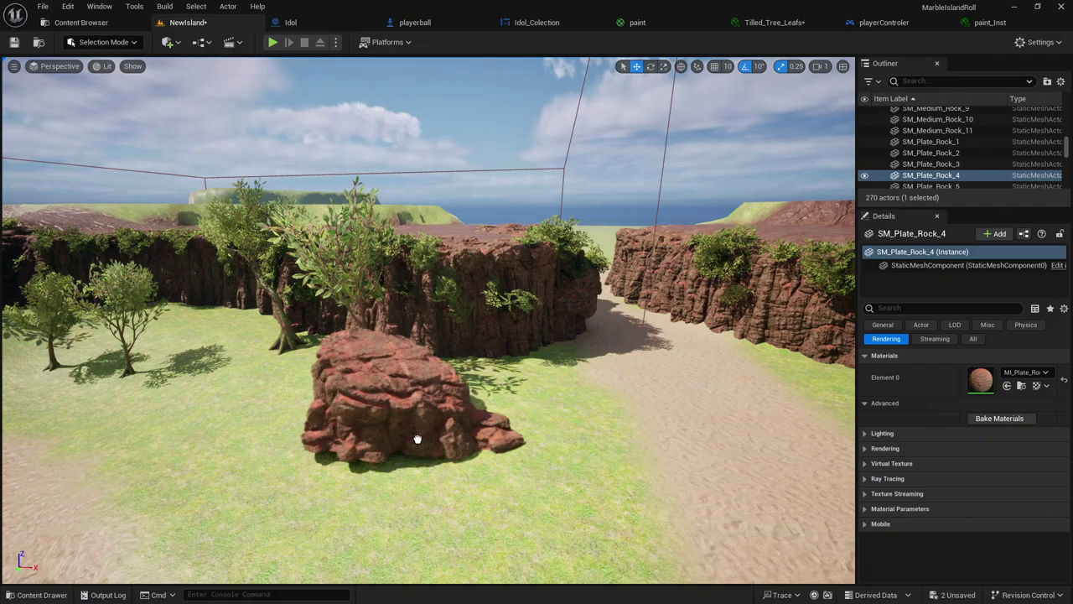
mouse_move(410, 360)
mouse_down()
mouse_move(422, 454)
mouse_move(424, 436)
mouse_up()
right_drag(423, 436, 424, 504)
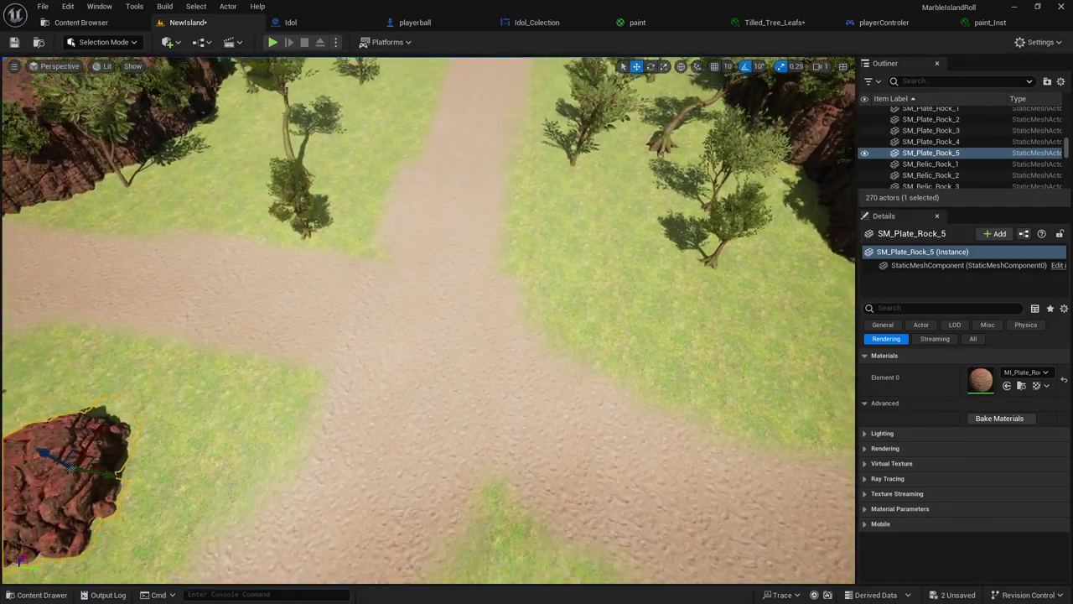
right_drag(326, 469, 327, 486)
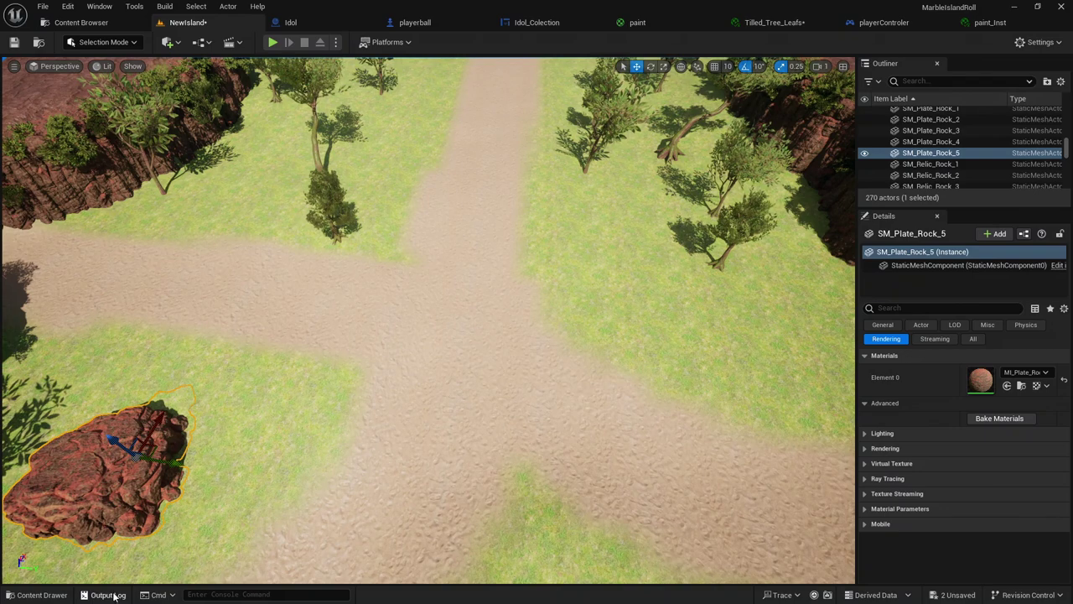
click(44, 596)
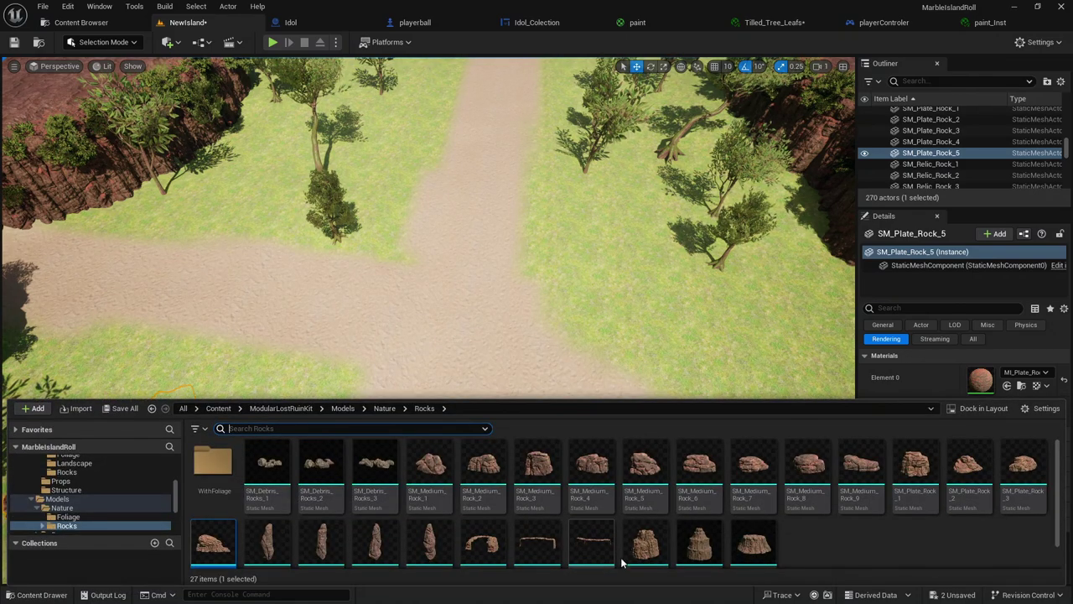
Place the tall SM_Wall_Rock_Set_15 rock formation at the sand-path crossing.
click(686, 549)
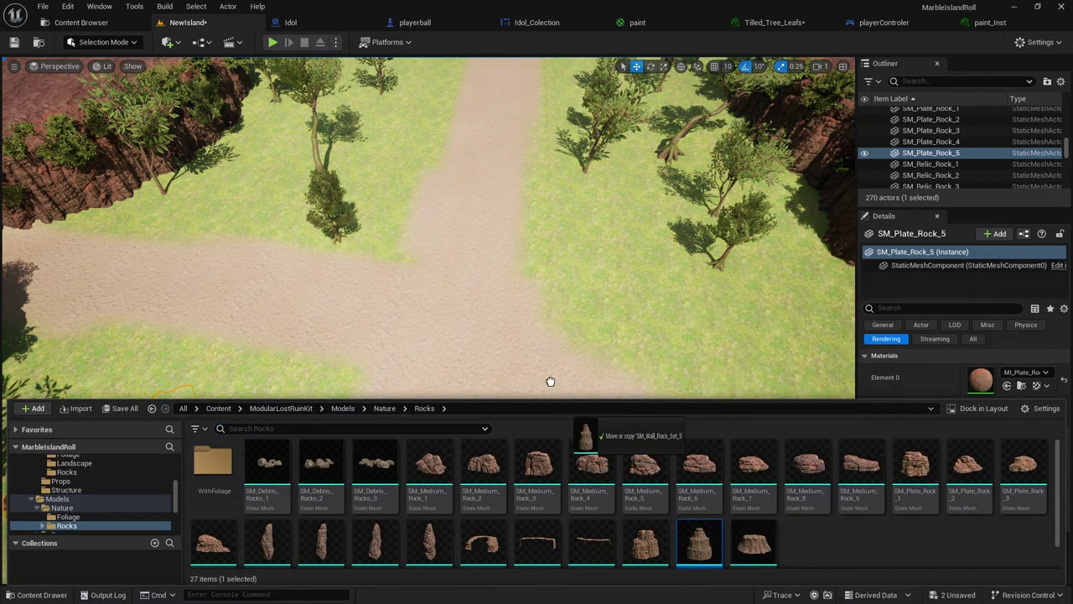
drag(457, 355, 459, 355)
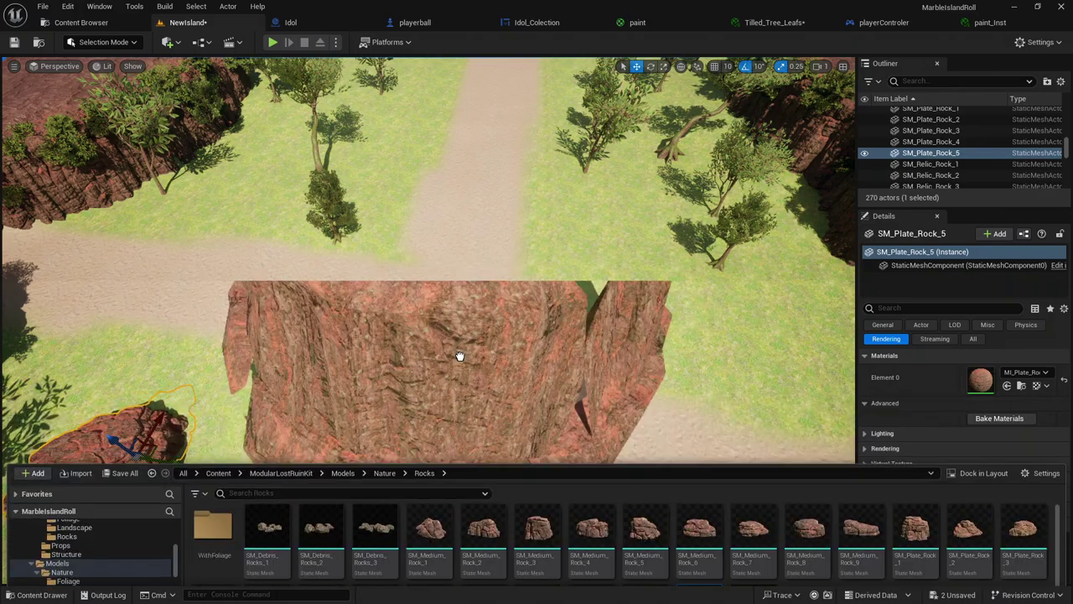
scroll(467, 354, down, 10)
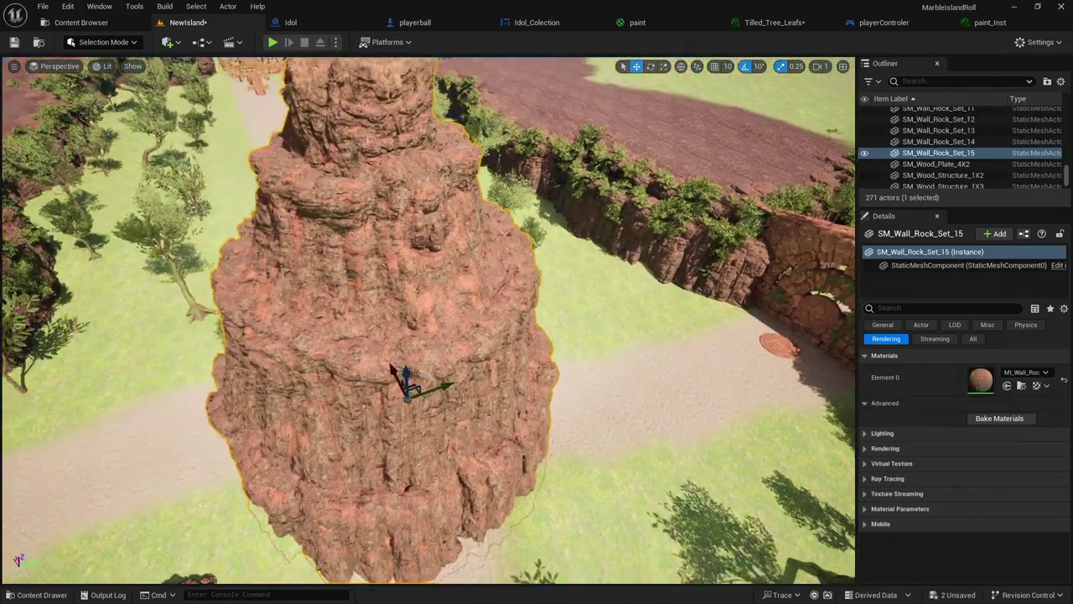
scroll(489, 333, down, 1)
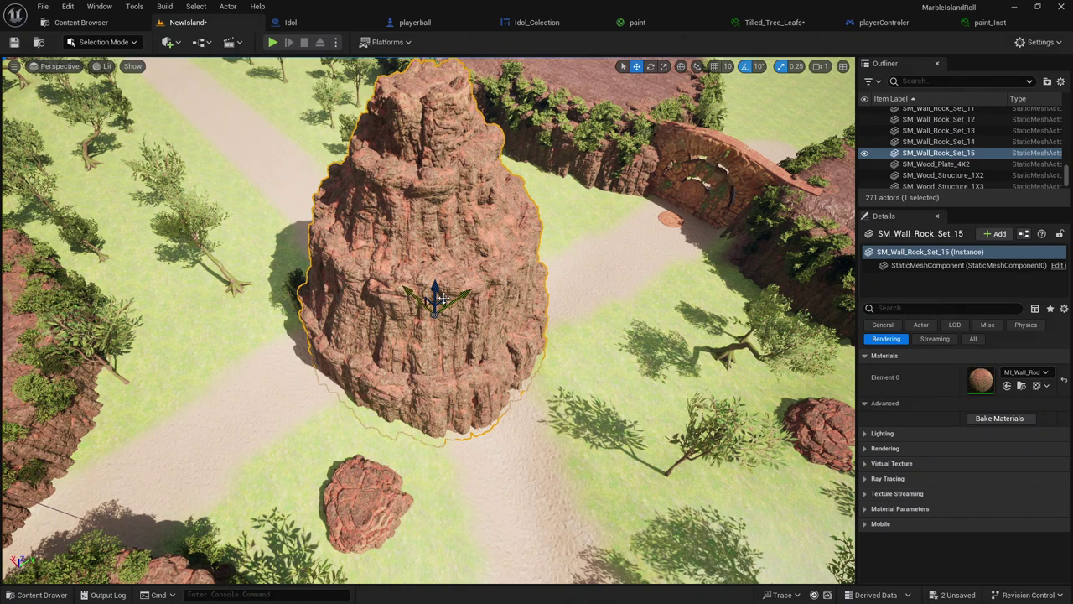
Scale the wall rock to 0.5, 0.5, 1.0 and sink it lower into the ground.
click(885, 325)
text(.5)
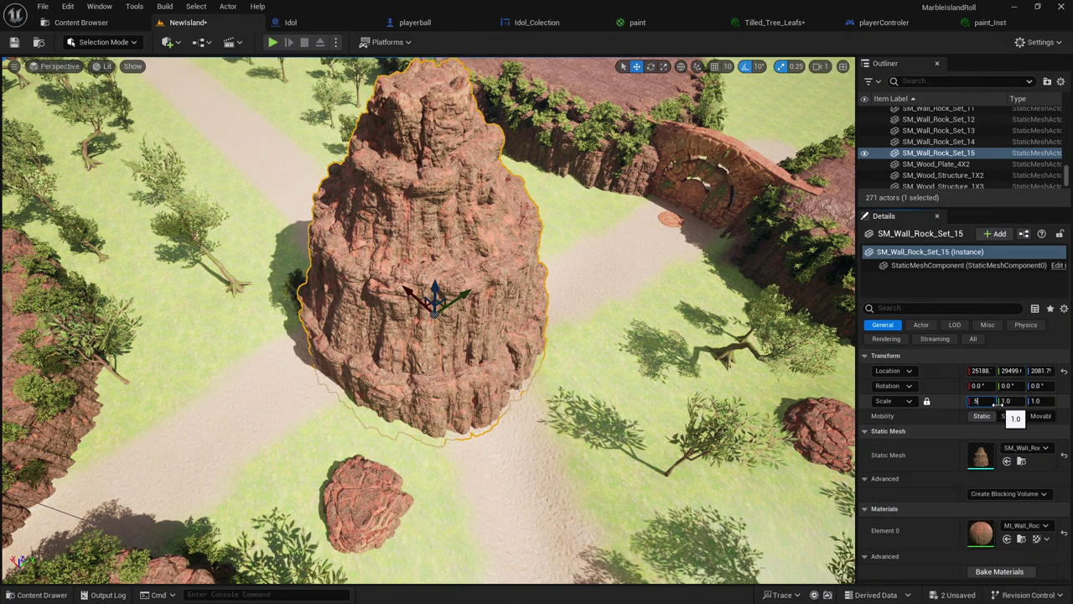
key(Return)
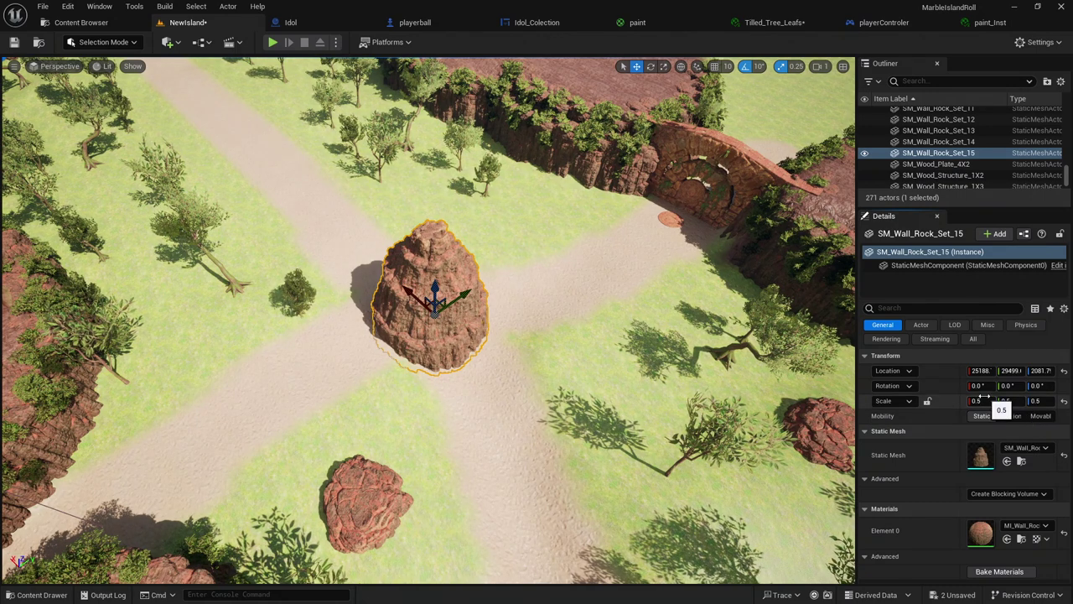
key(Return)
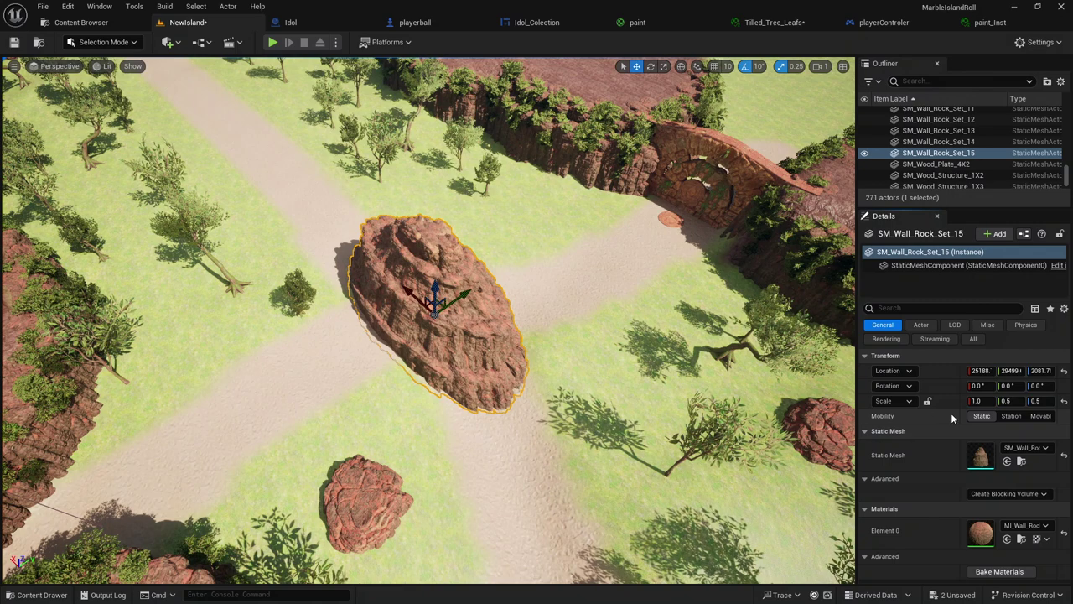
key(ctrl+z)
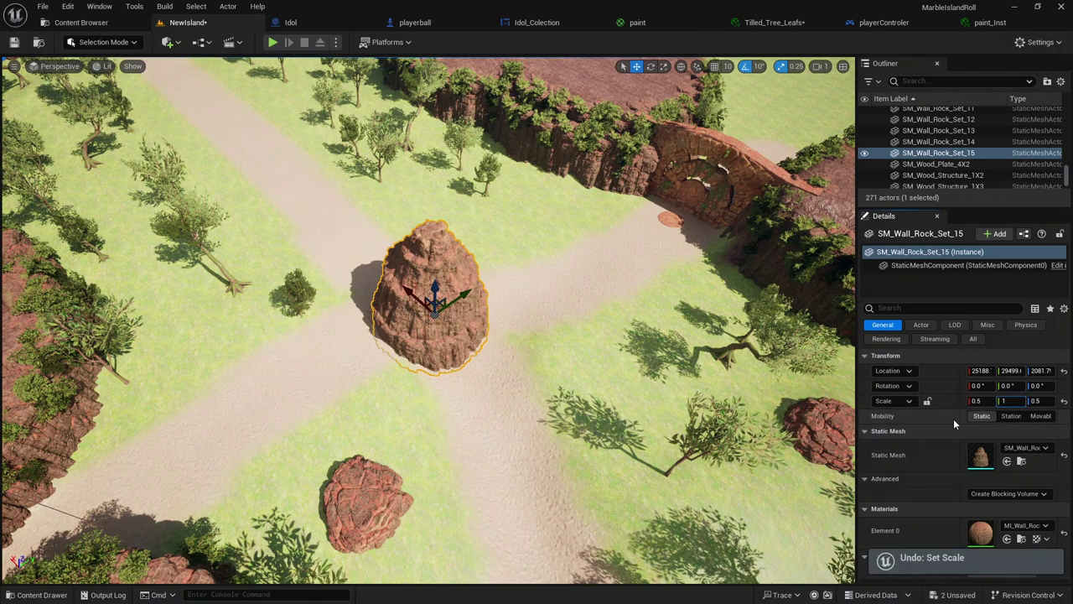
key(ctrl+z)
key(ctrl+z)
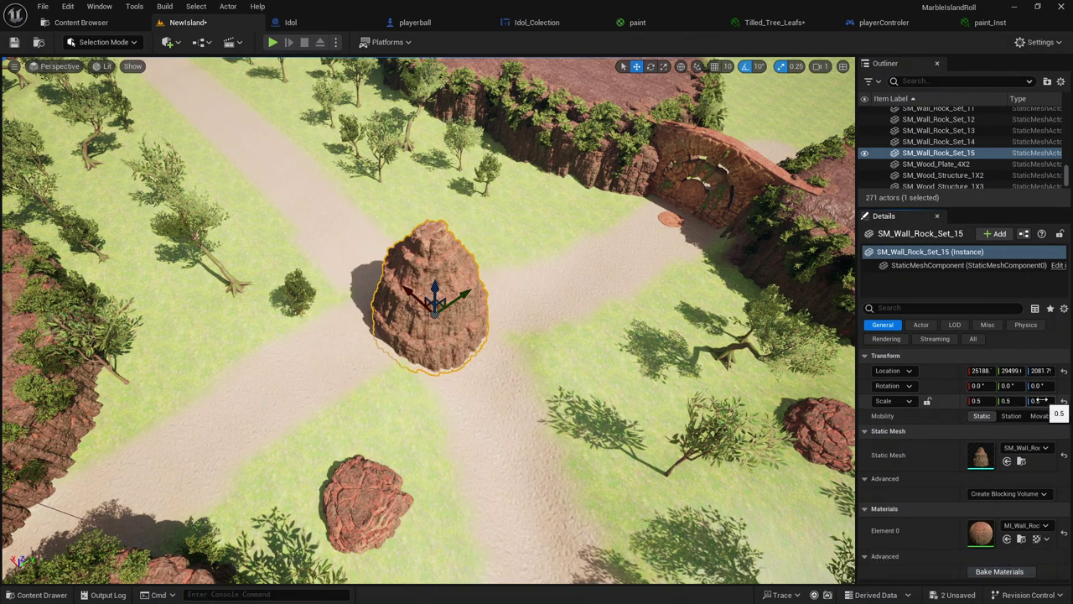
click(1043, 401)
text(1)
click(936, 426)
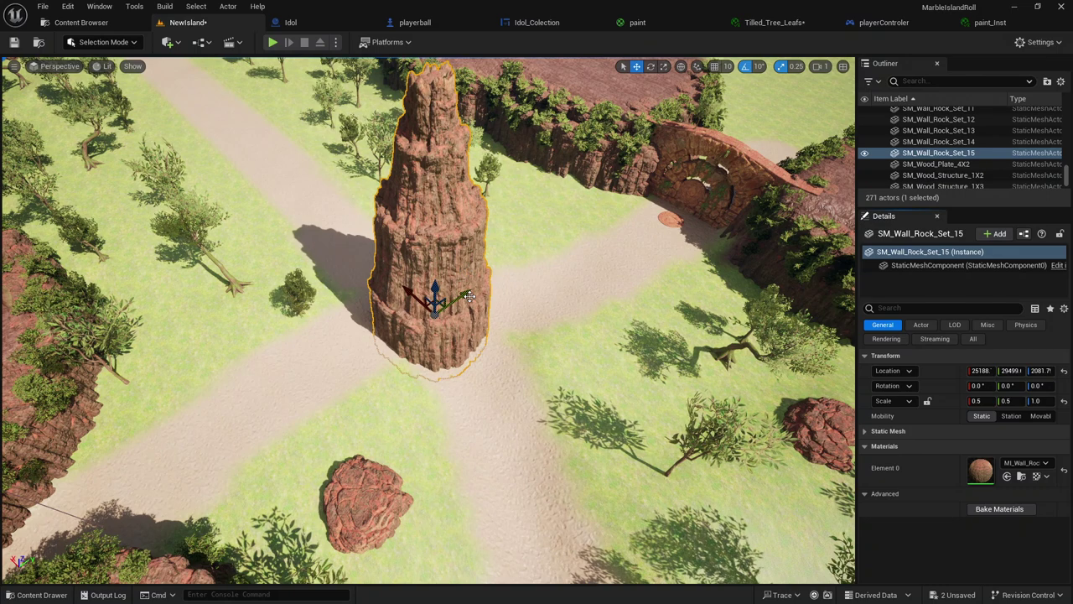
drag(437, 289, 432, 332)
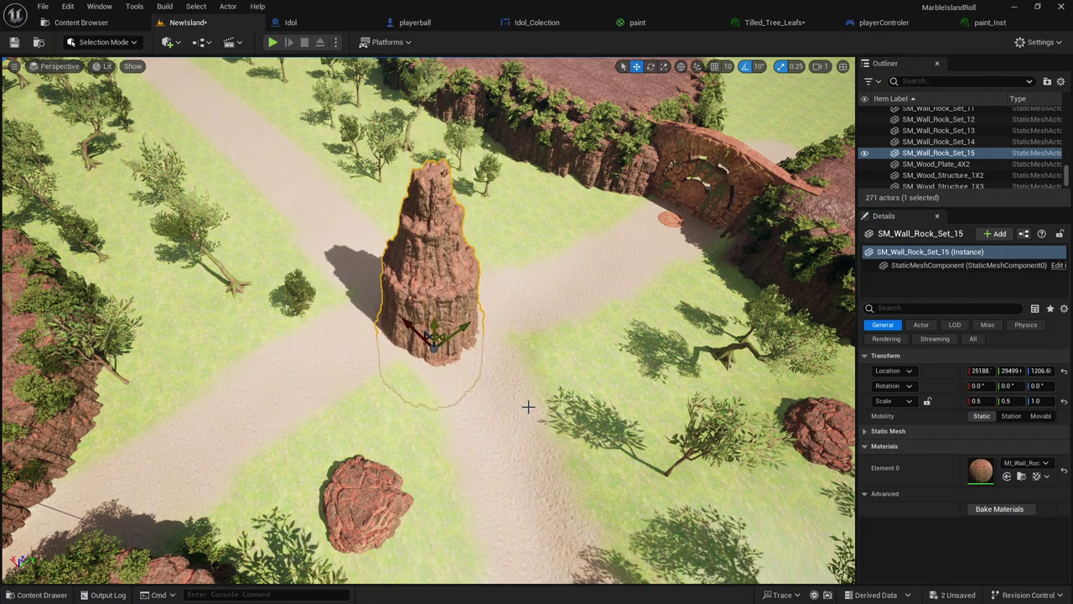
click(533, 399)
mouse_move(532, 399)
right_down()
mouse_move(533, 319)
mouse_move(532, 394)
mouse_move(381, 441)
right_up()
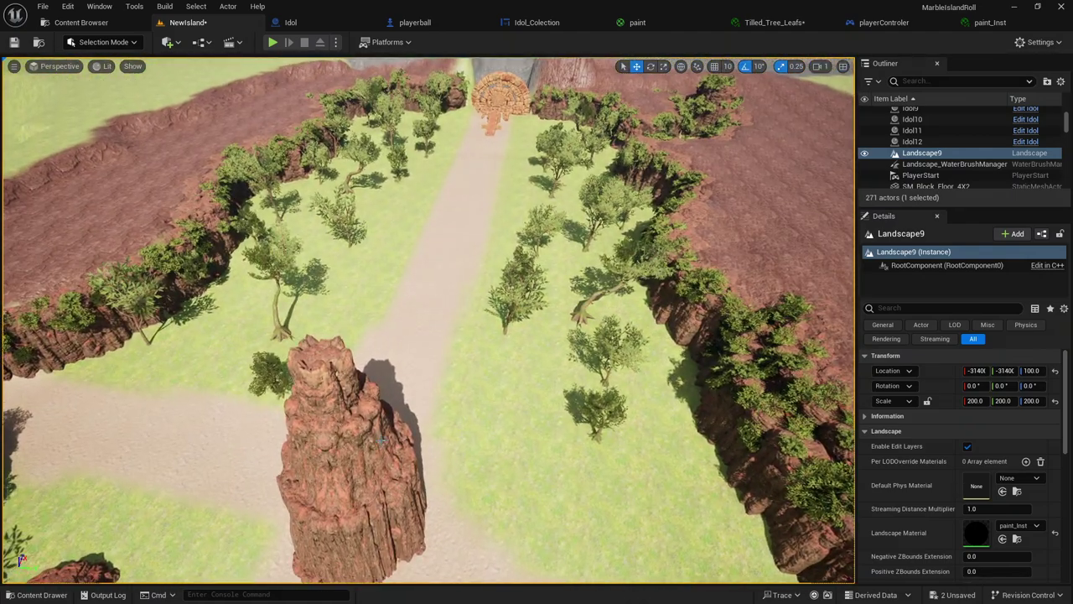
Place a relic rock on the path and lock its scale, scaling it uniformly to 100.
click(65, 596)
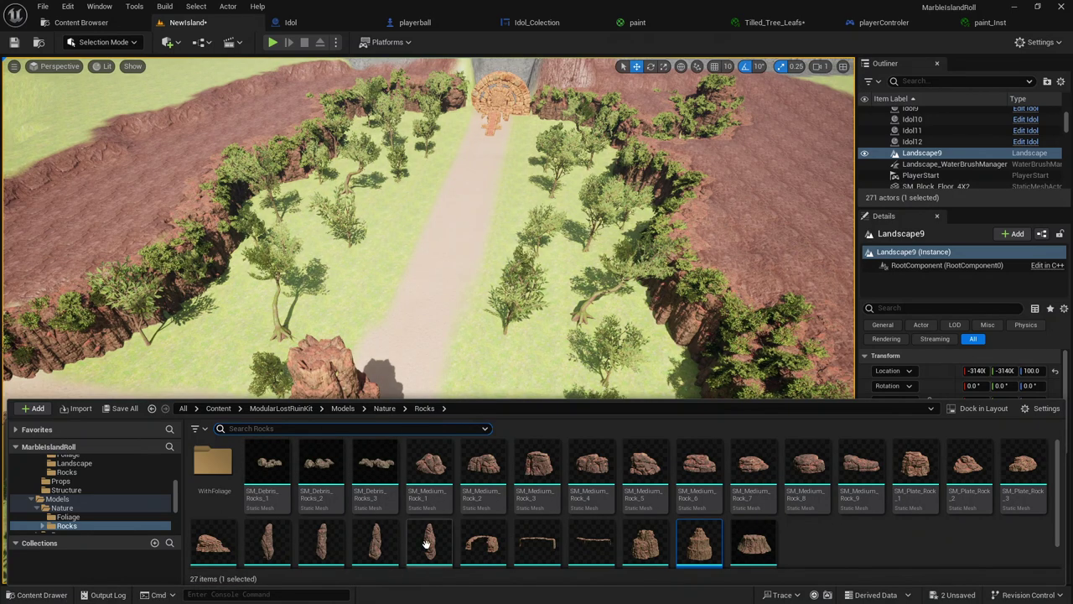
drag(426, 545, 445, 327)
text(100)
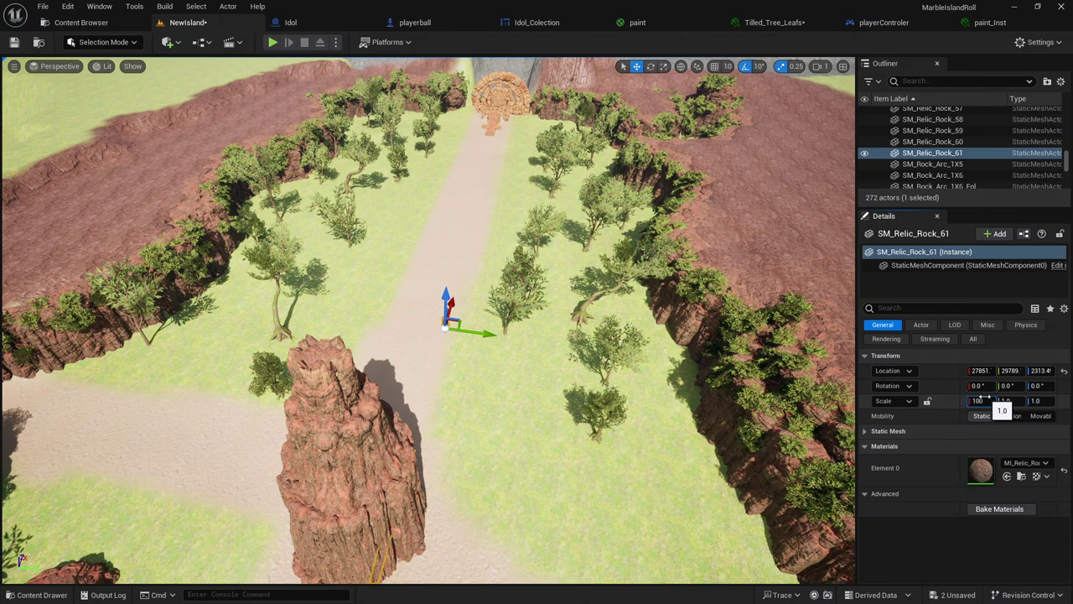
key(Return)
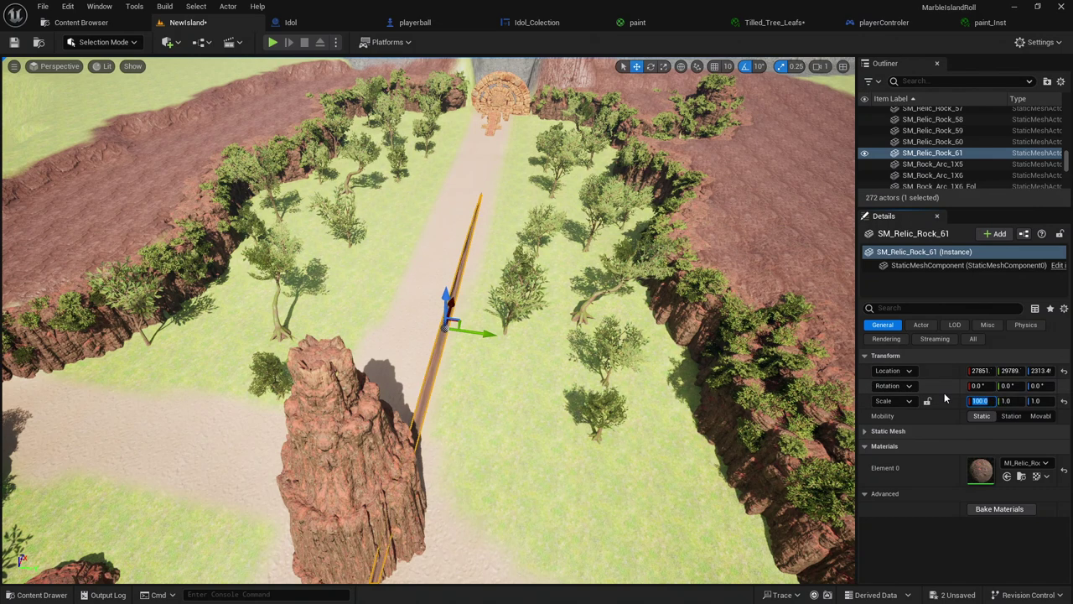
click(927, 401)
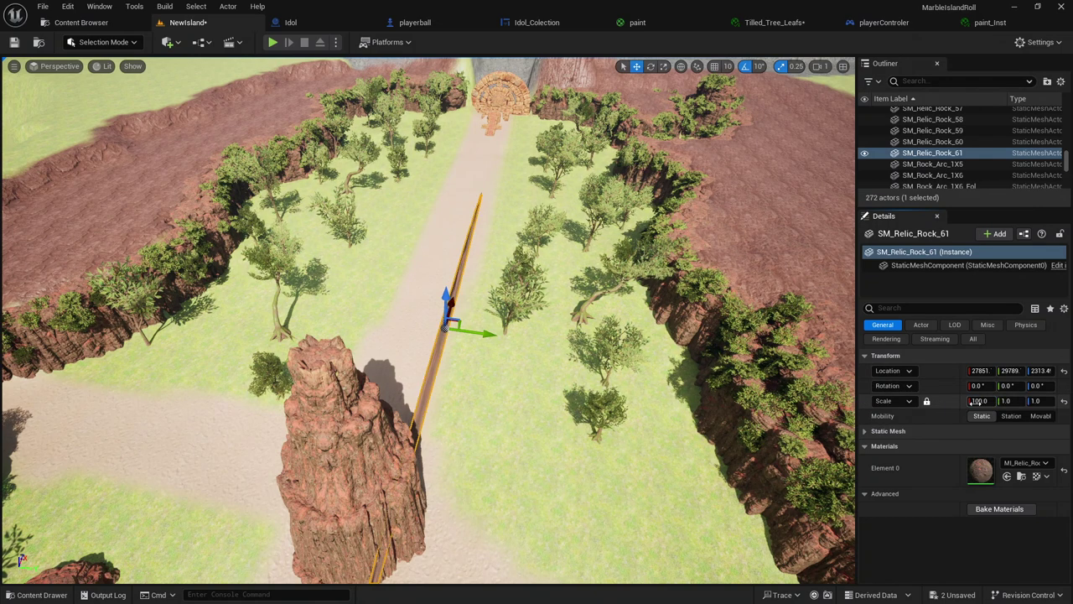
click(945, 404)
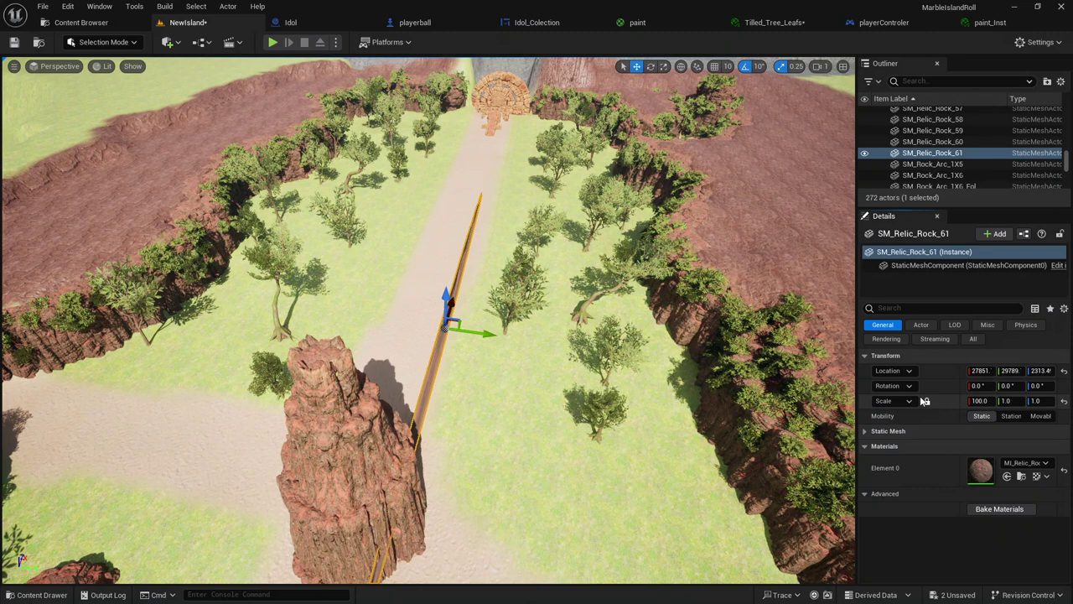
click(928, 402)
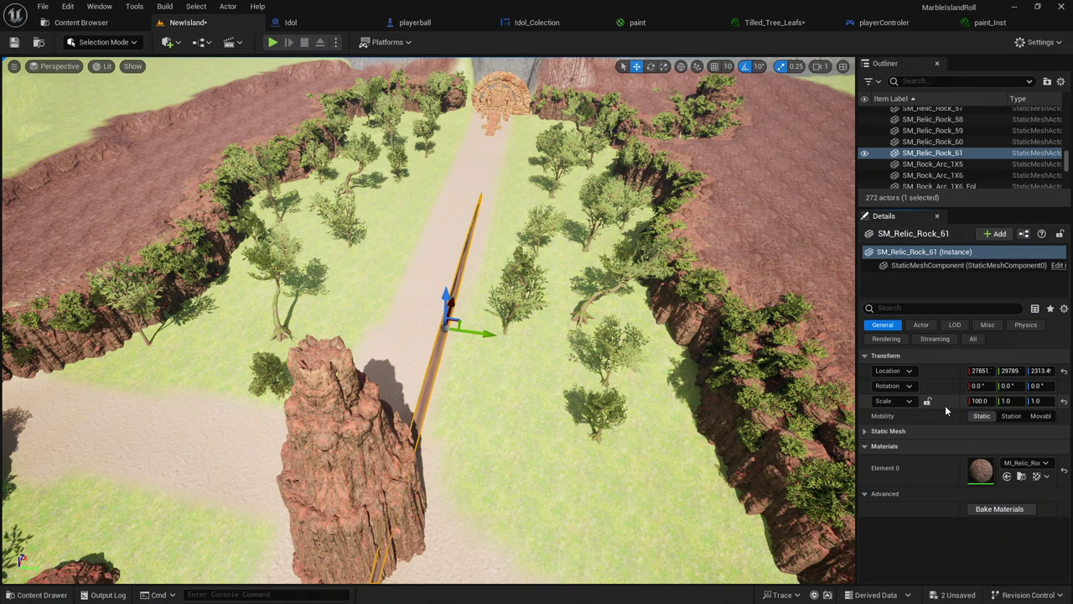
text(1)
key(Return)
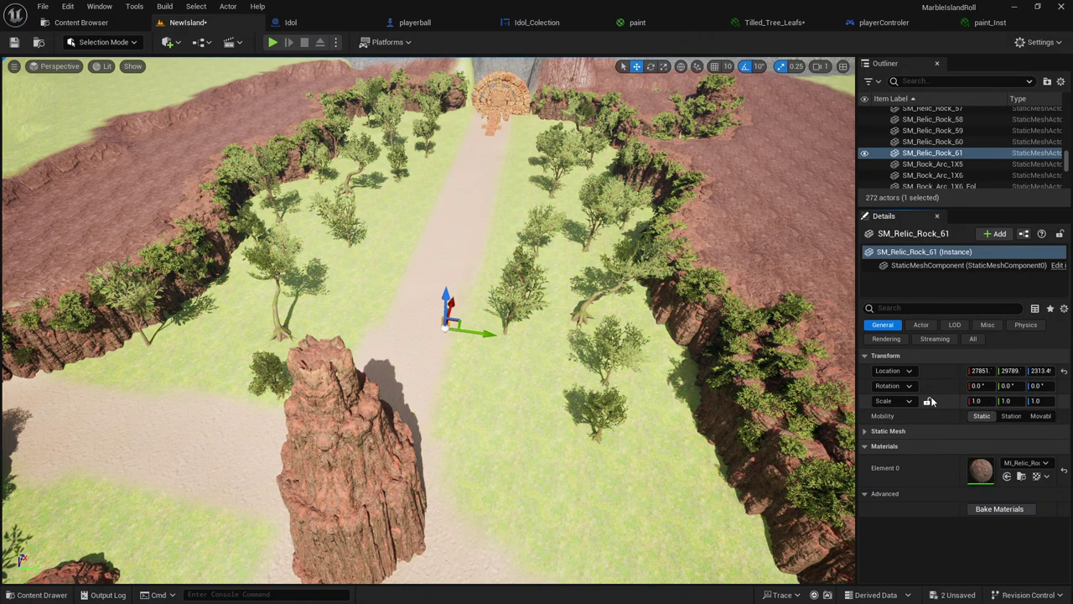
click(929, 400)
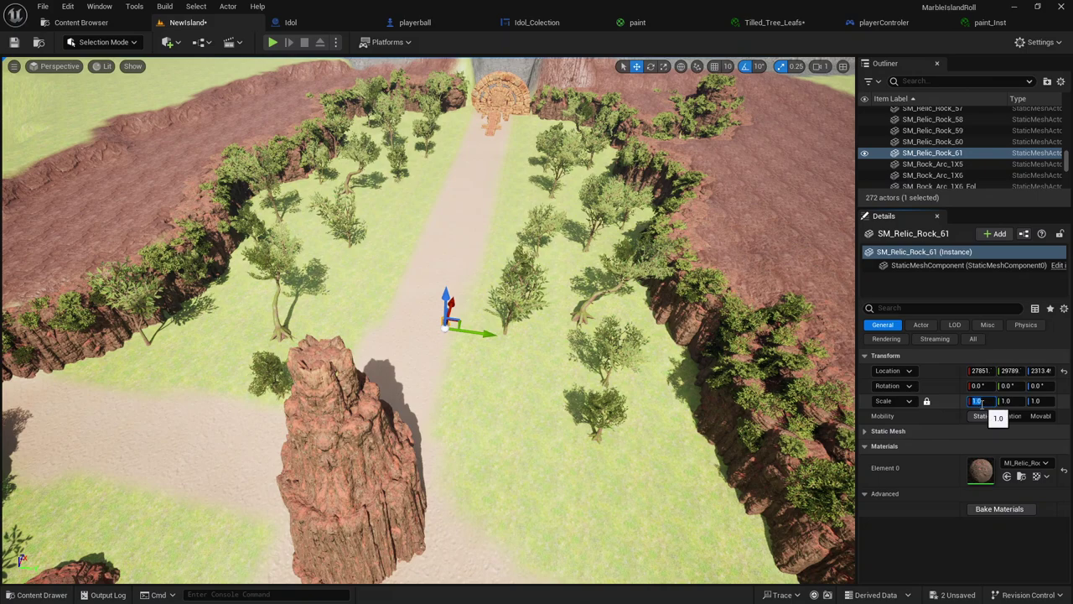
text(100)
key(Return)
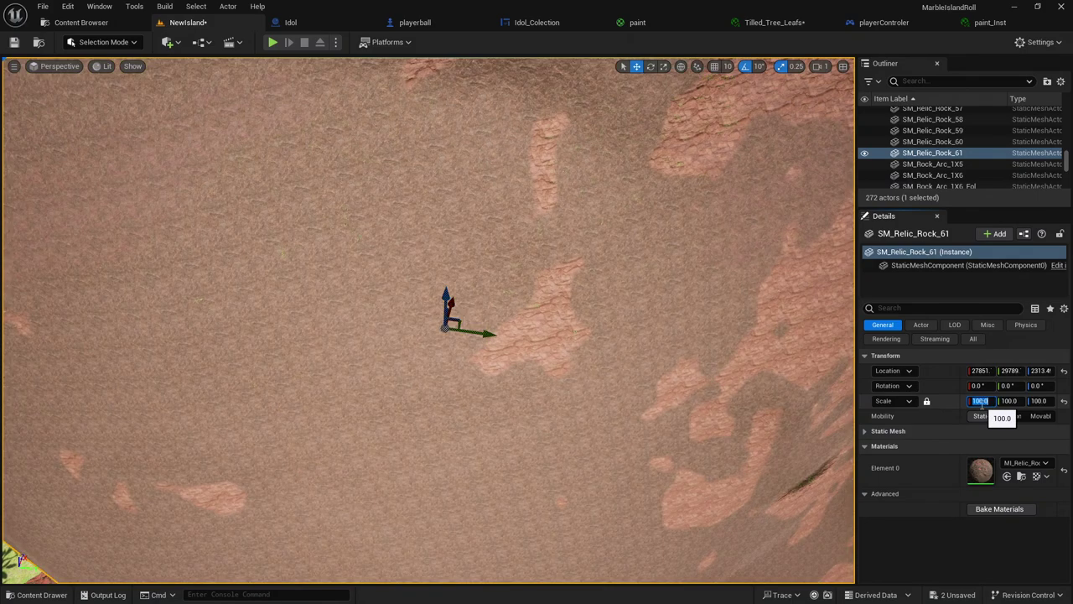
Shrink SM_Relic_Rock_61 to a uniform scale of 15 and snap it onto the ground.
right_drag(431, 369, 430, 369)
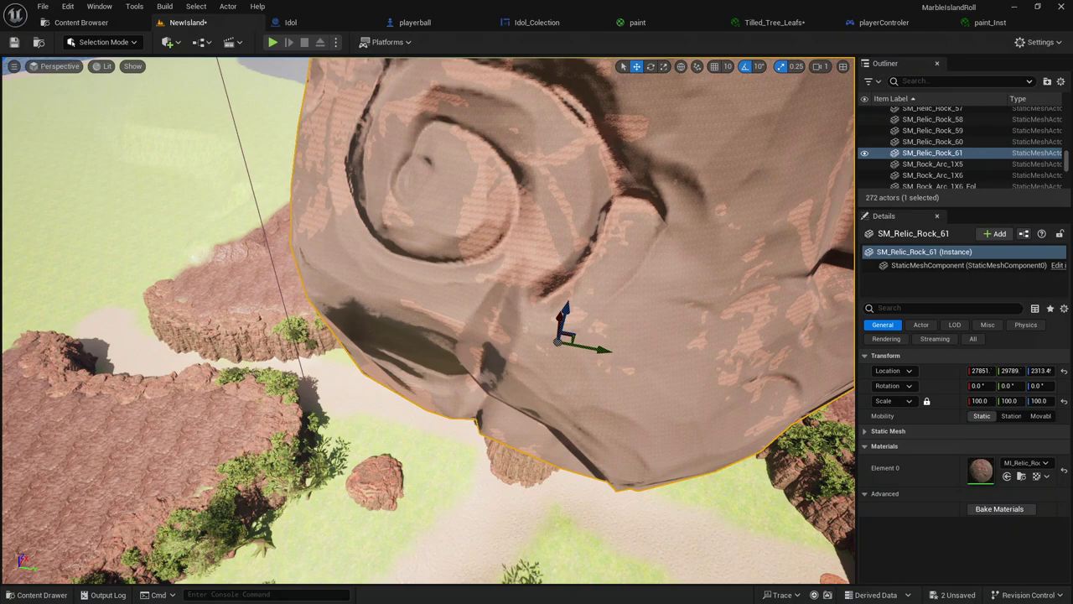
right_drag(834, 367, 835, 366)
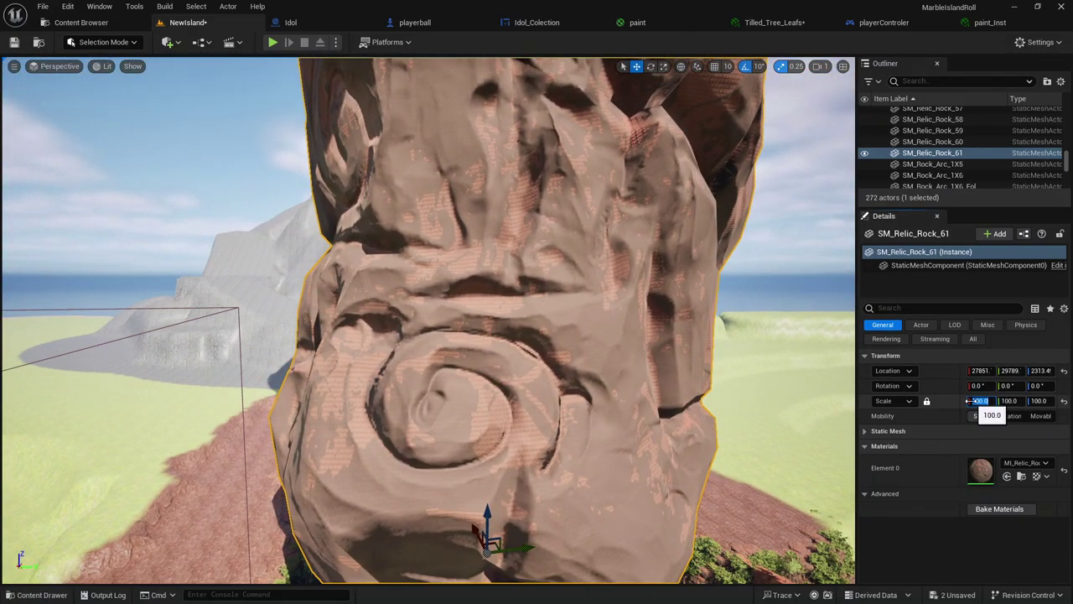
drag(971, 401, 923, 401)
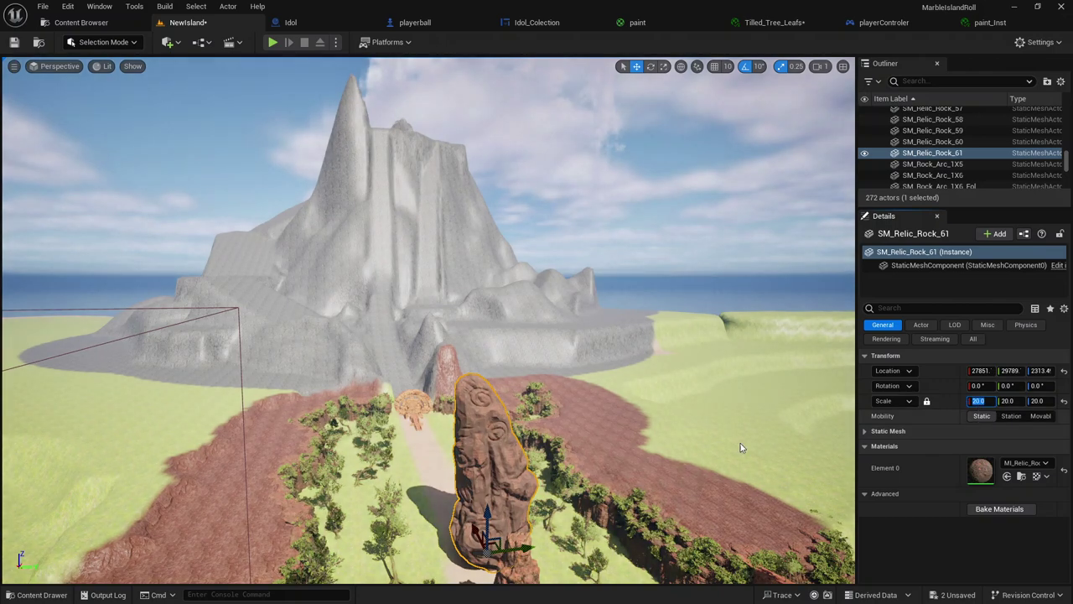
right_drag(428, 319, 428, 319)
right_drag(597, 492, 598, 492)
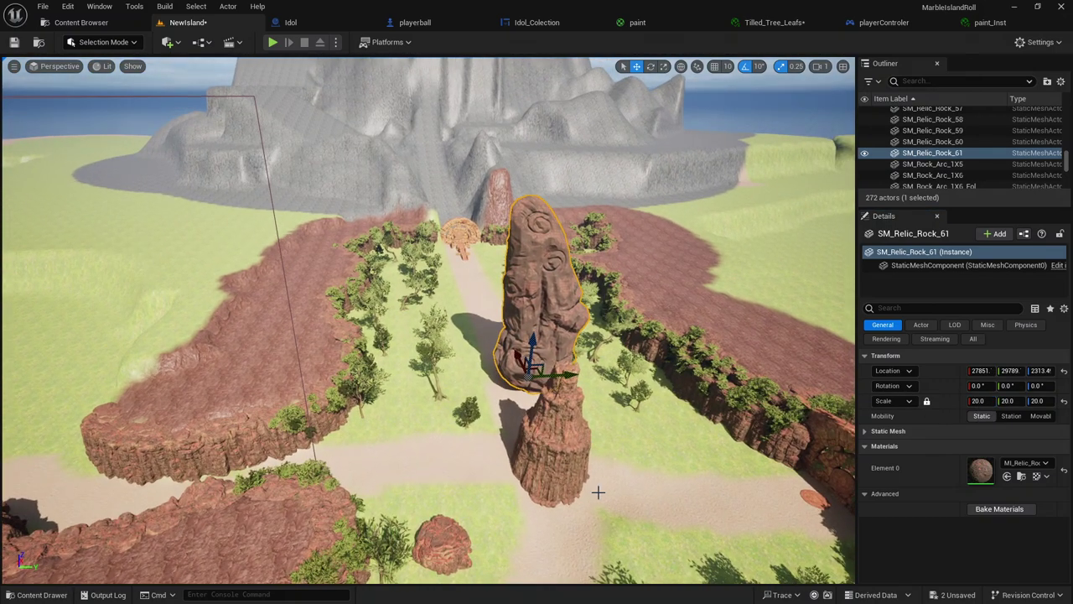
click(554, 449)
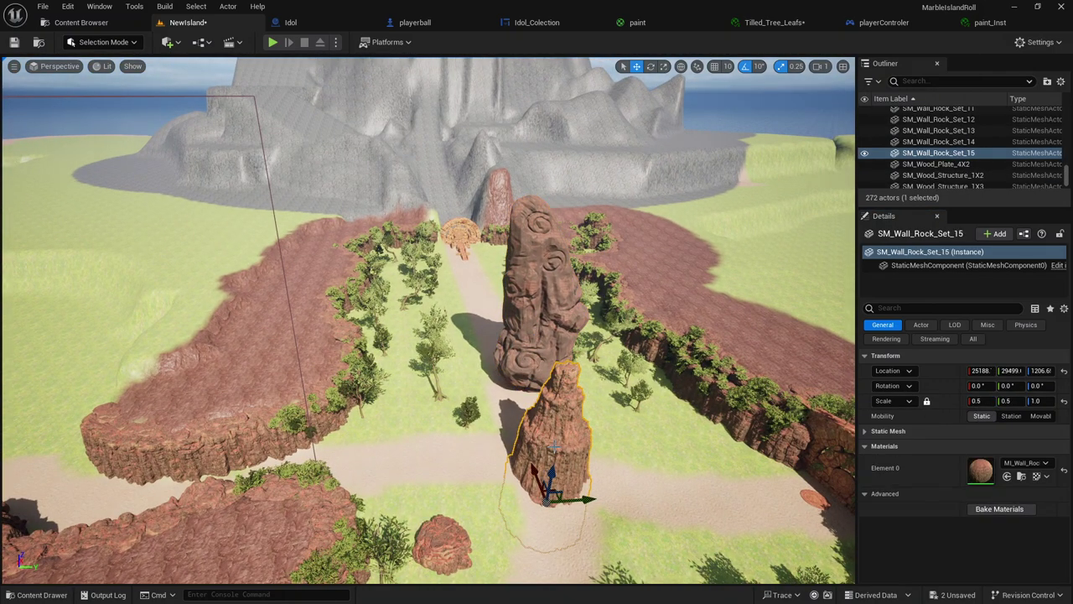
right_drag(555, 449, 554, 449)
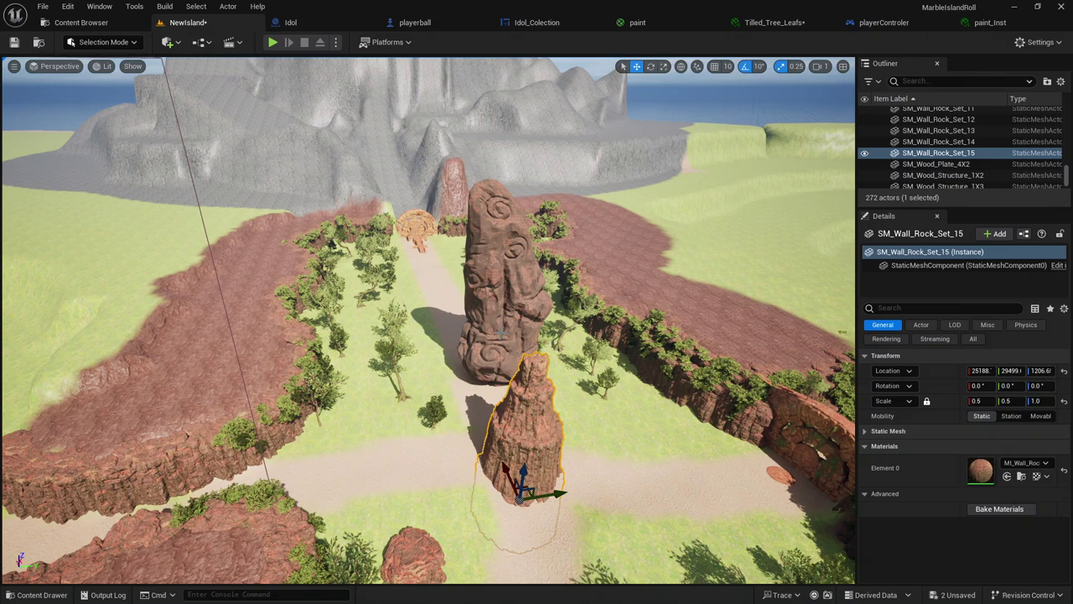
click(500, 300)
drag(498, 334, 493, 373)
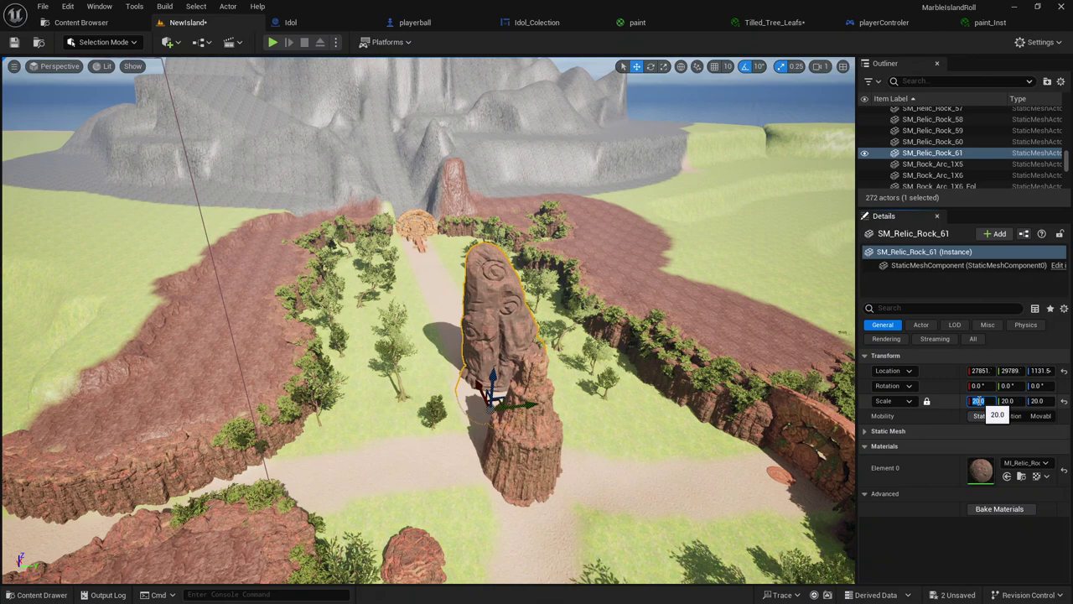
text(15)
key(Return)
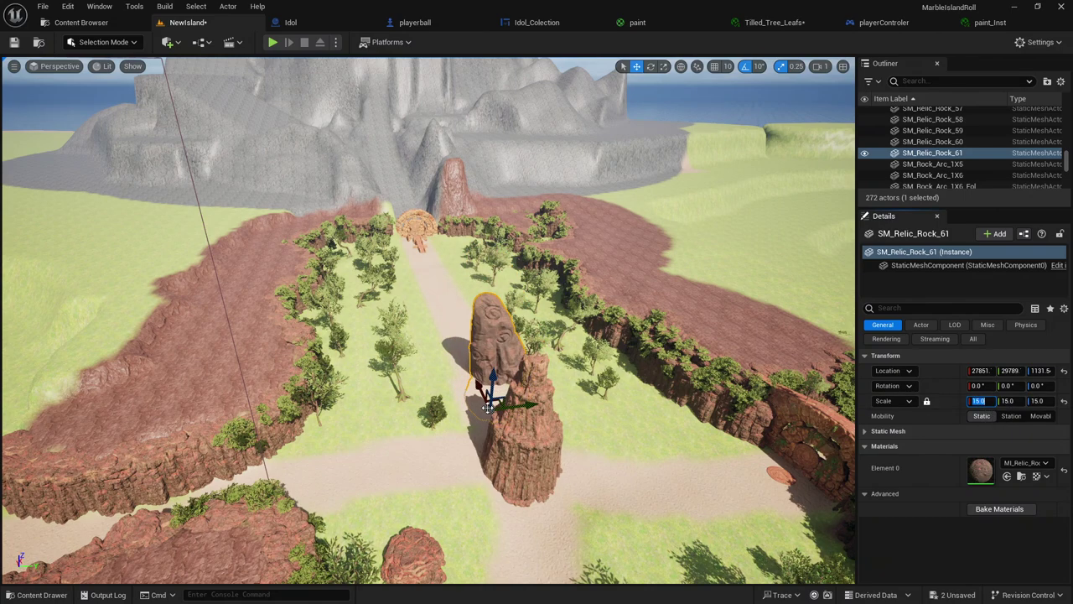
key(End)
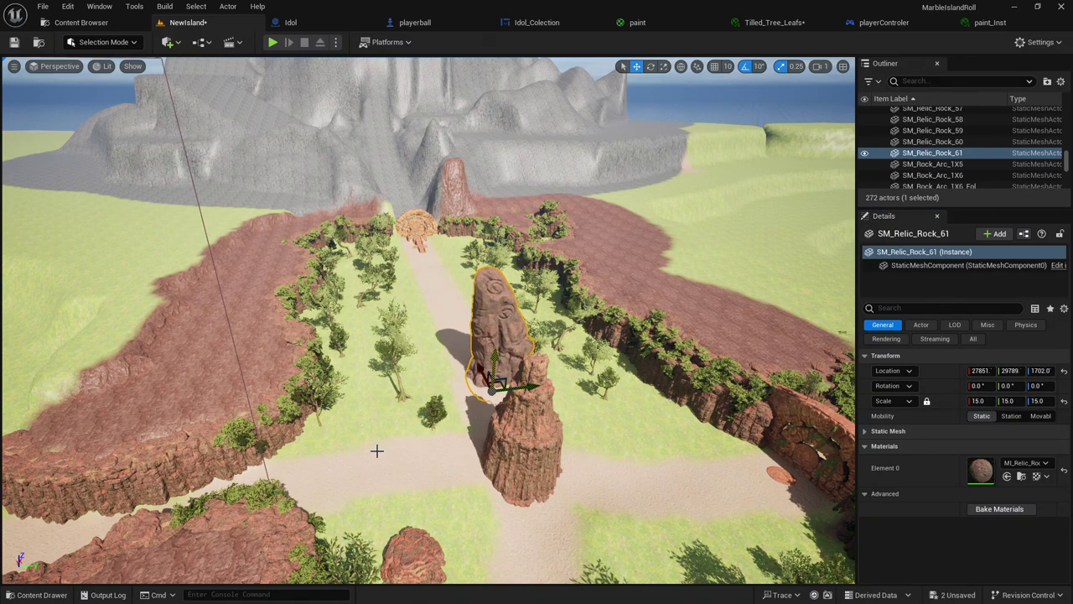
Place a second relic rock, SM_Relic_Rock_62, on the lower path and scale it to 15.
click(37, 595)
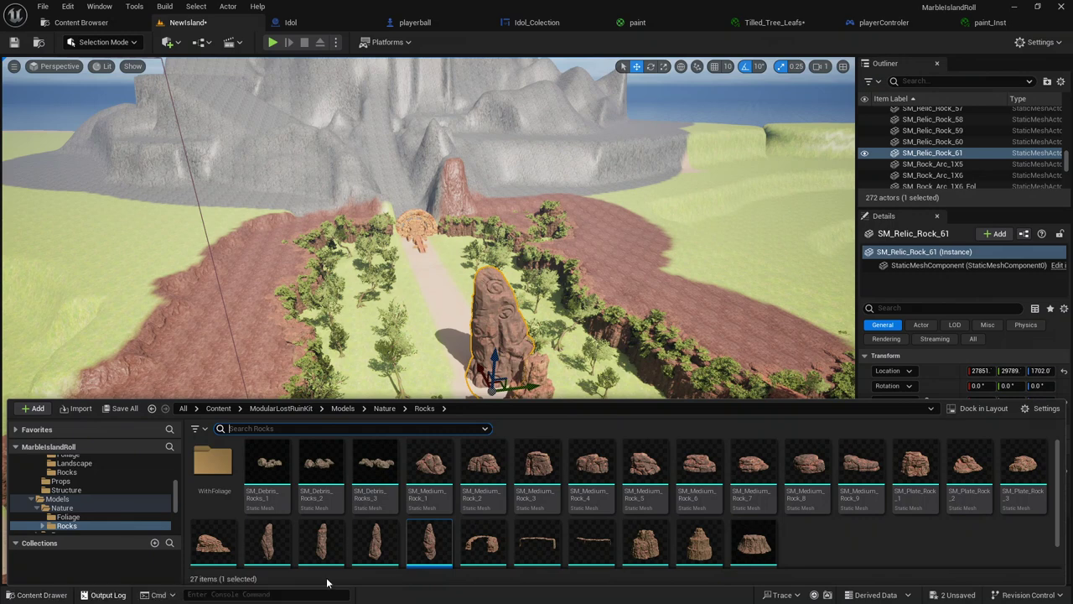
drag(319, 536, 426, 392)
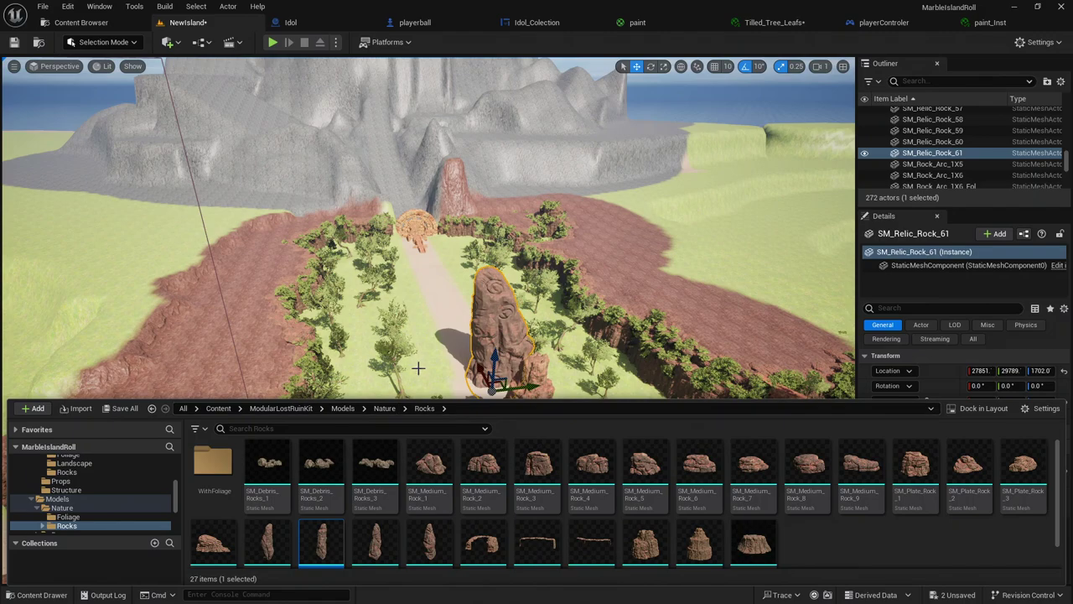
mouse_move(417, 368)
right_down()
mouse_move(419, 419)
mouse_move(423, 395)
right_up()
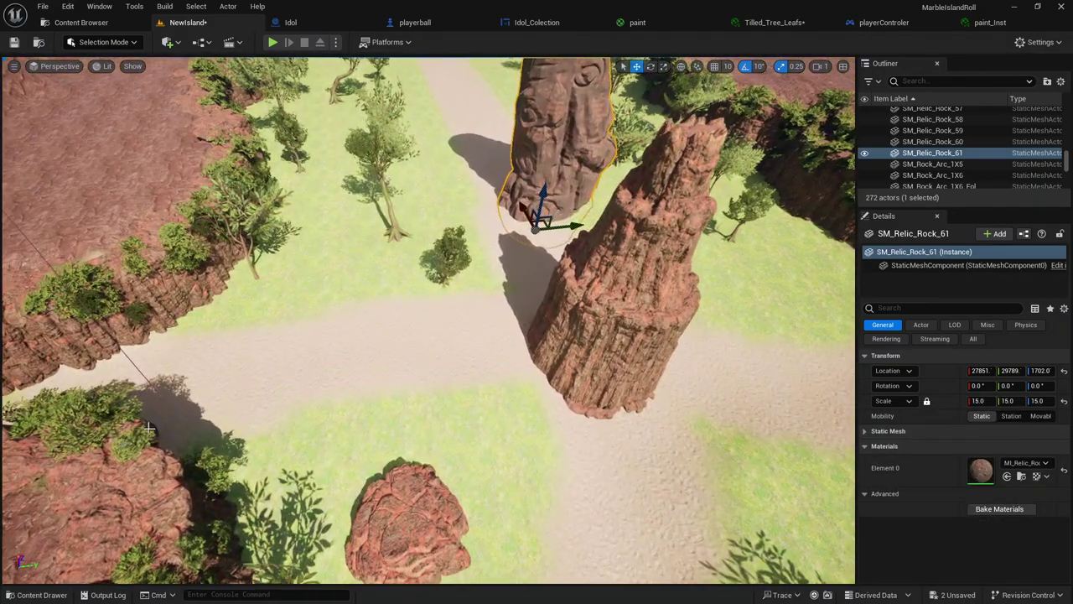
click(37, 594)
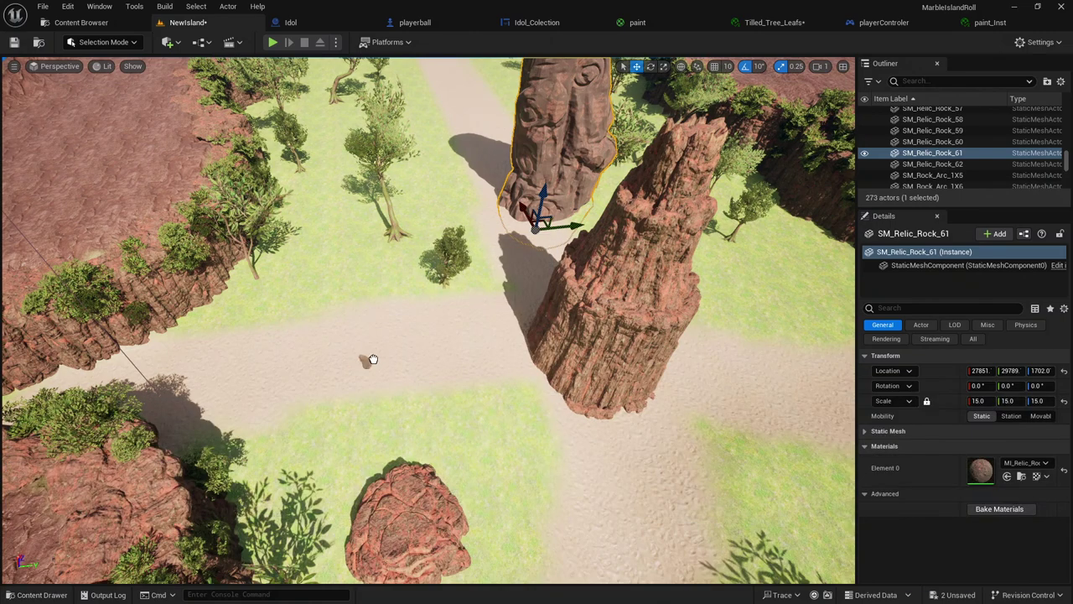
drag(328, 536, 383, 351)
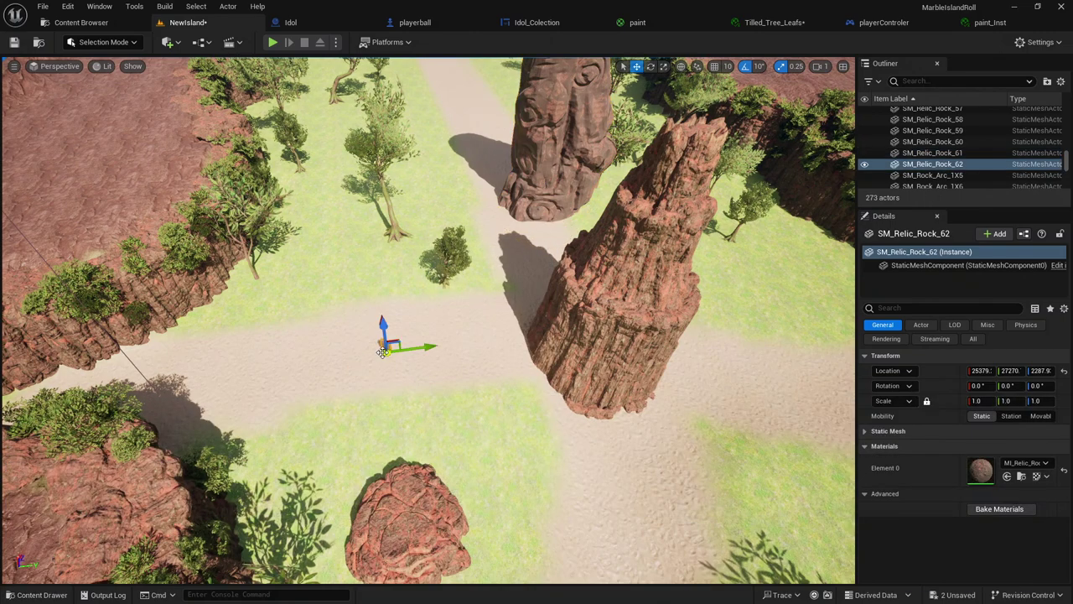
click(977, 401)
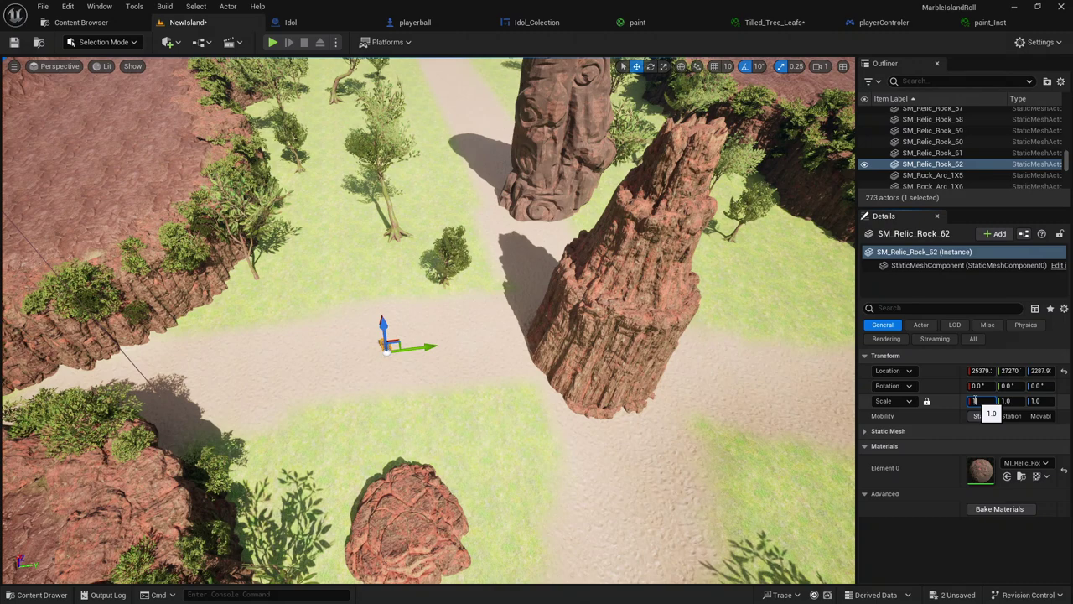
text(5)
text(15)
key(Return)
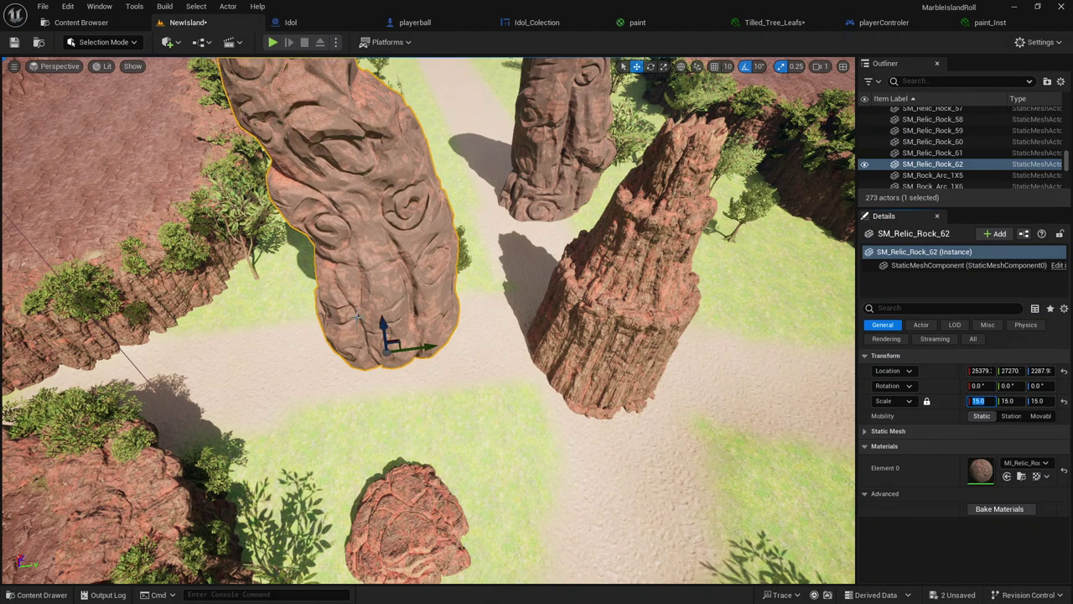
Undo the pillar's accidental move and sink it partly into the sand path.
drag(384, 324, 384, 370)
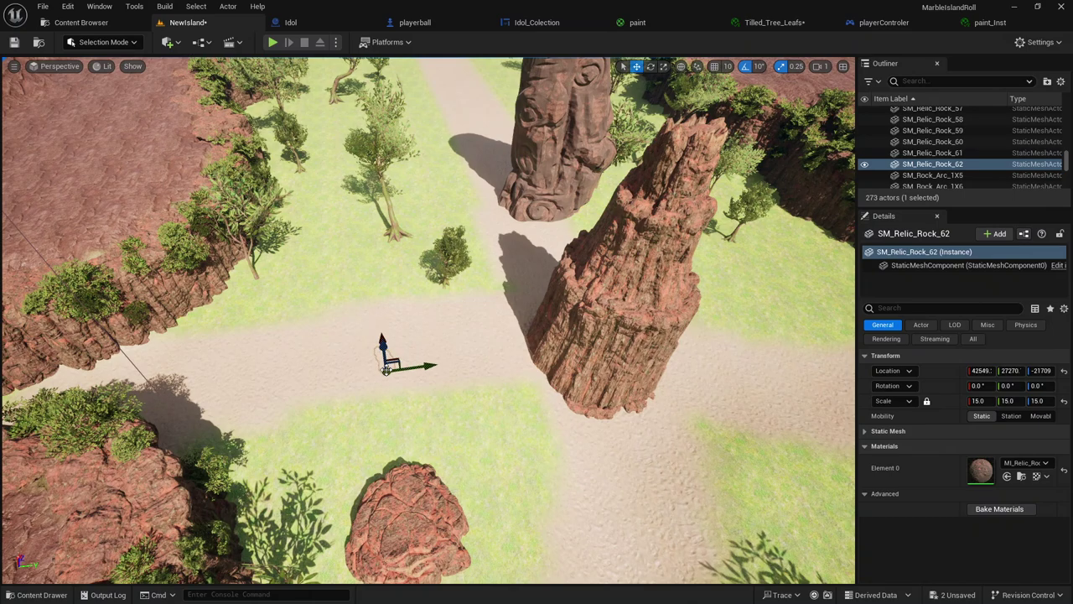
key(ctrl+z)
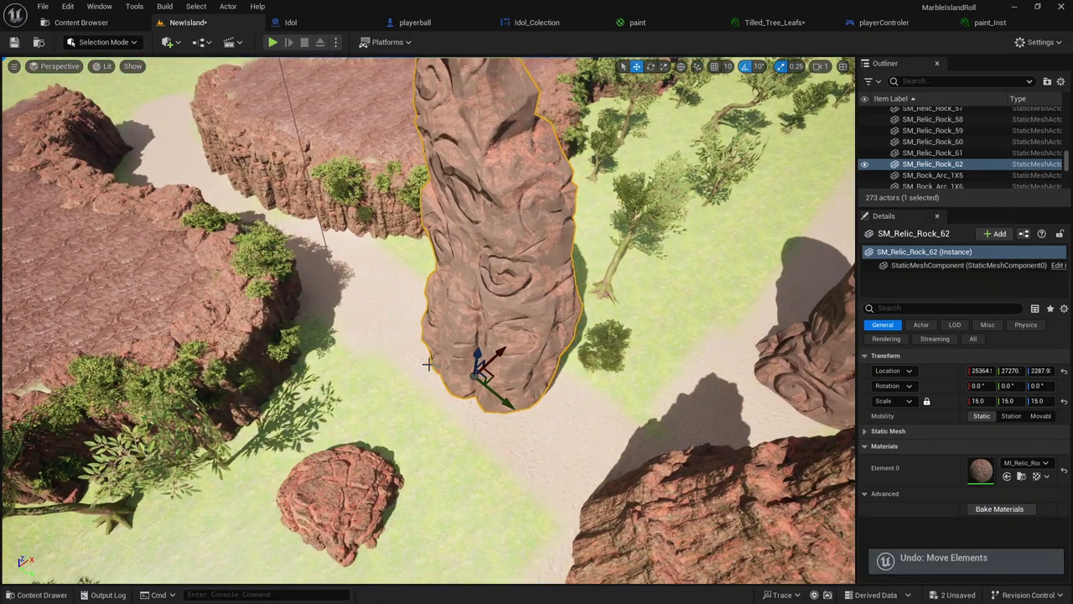
drag(475, 354, 471, 396)
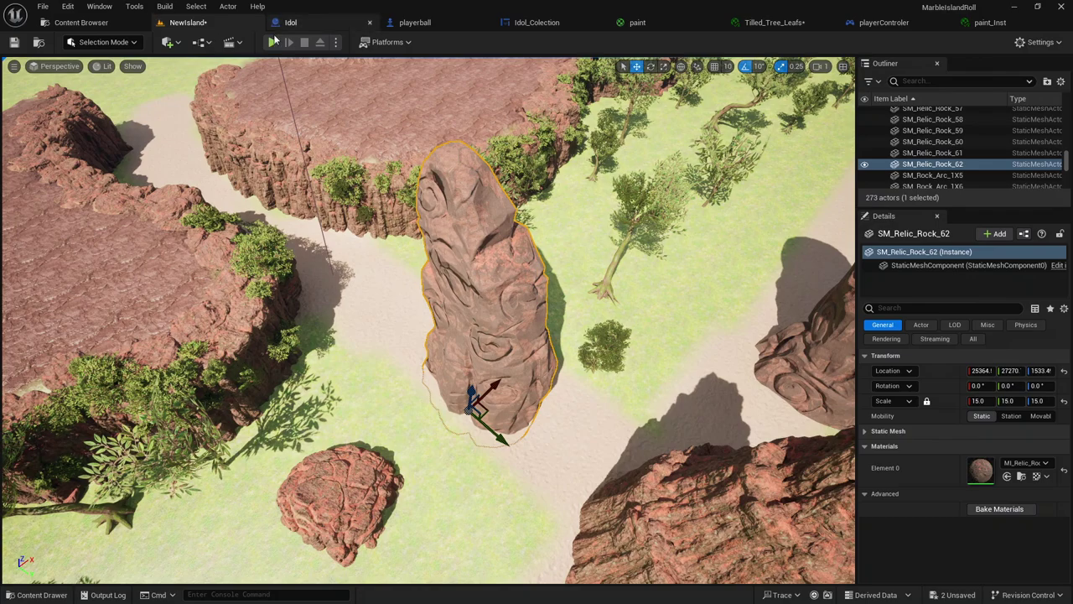
click(272, 44)
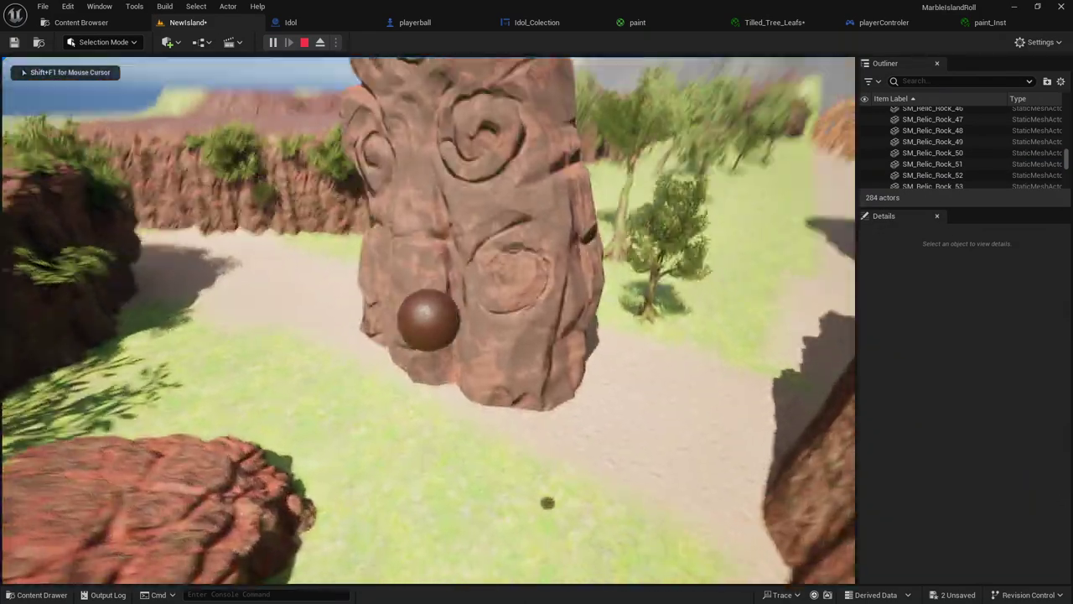
key(Escape)
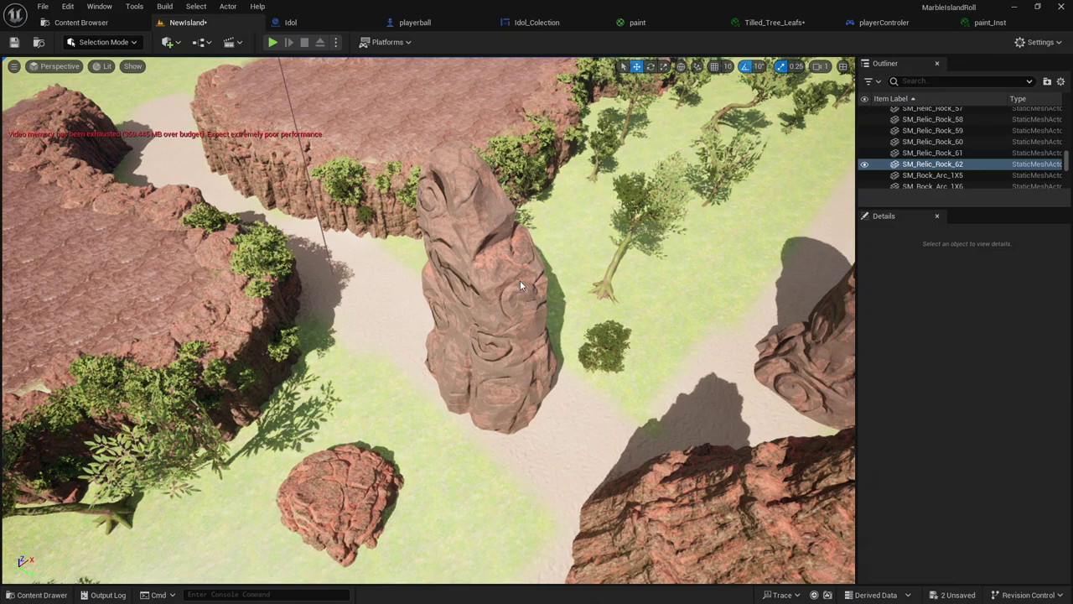
right_drag(520, 286, 520, 286)
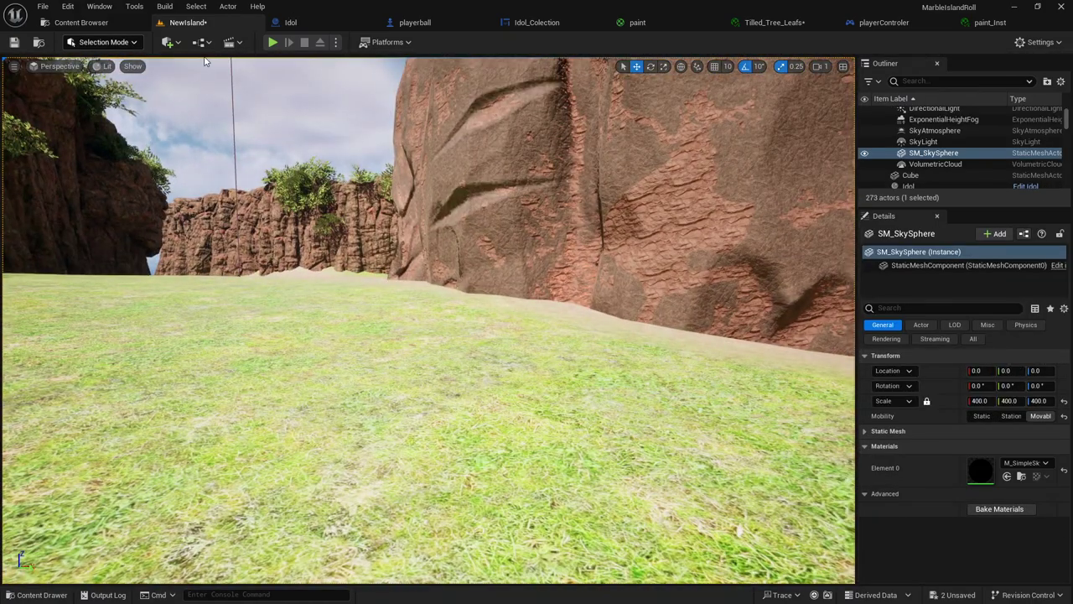
click(271, 42)
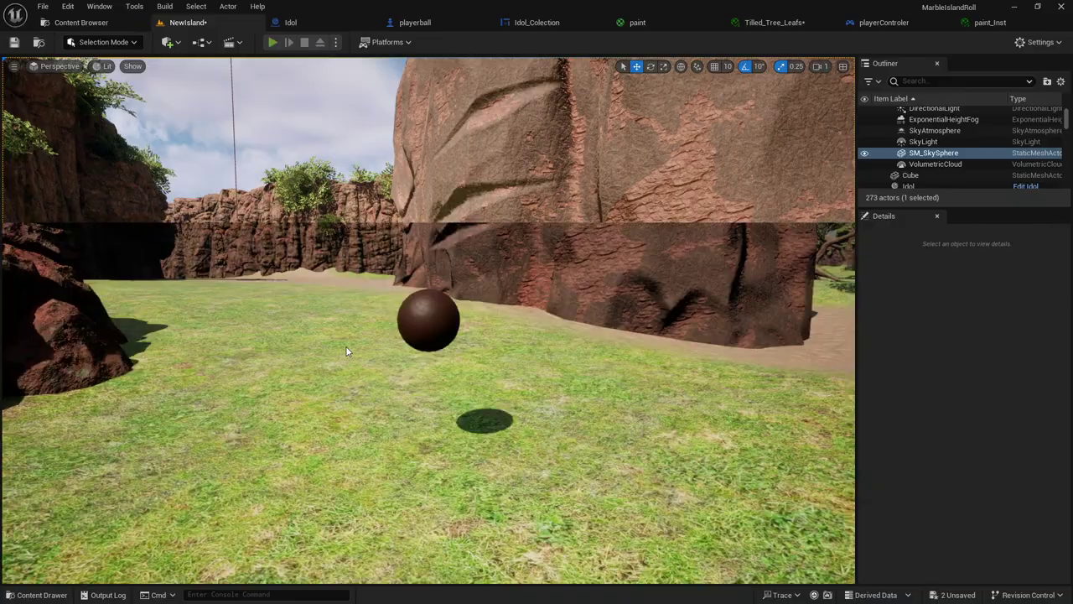
key(w)
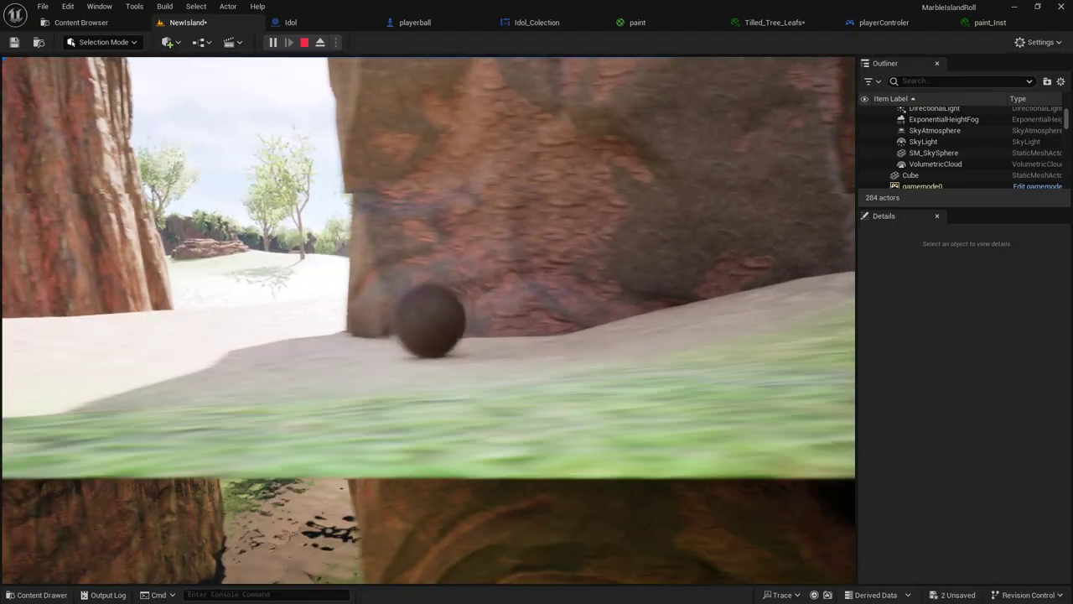
key(Escape)
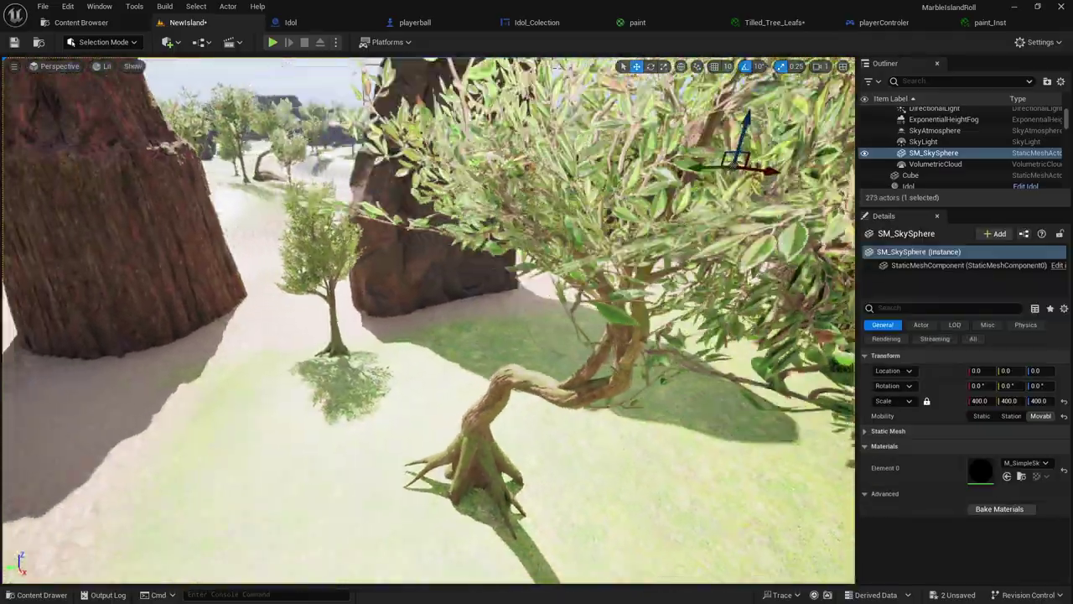
right_drag(618, 361, 617, 319)
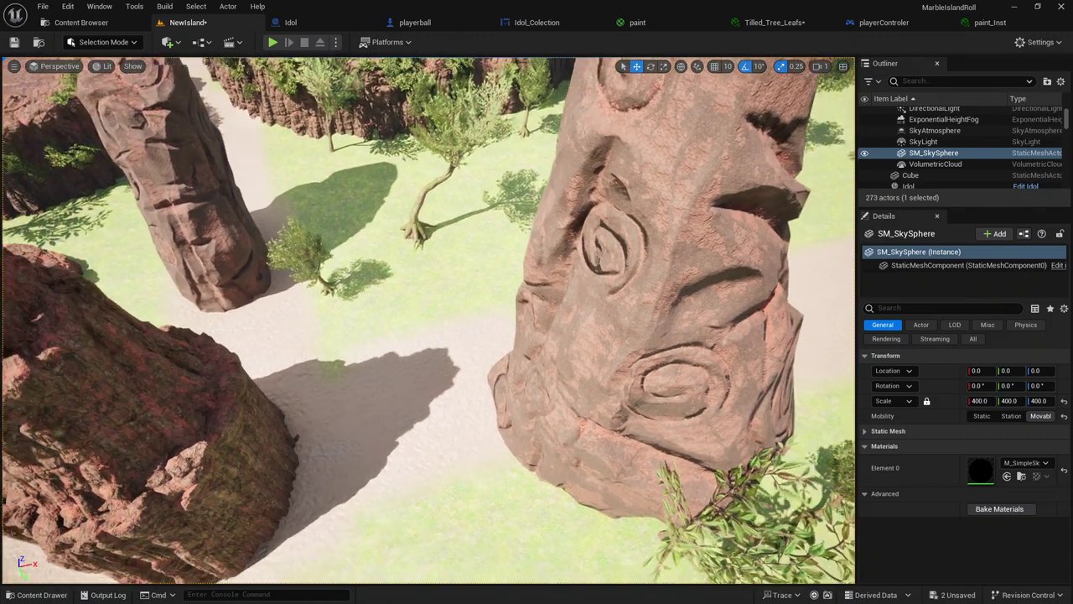
right_drag(617, 318, 485, 315)
Delete the right-hand carved pillar and select the left rock wall piece.
click(565, 431)
key(Delete)
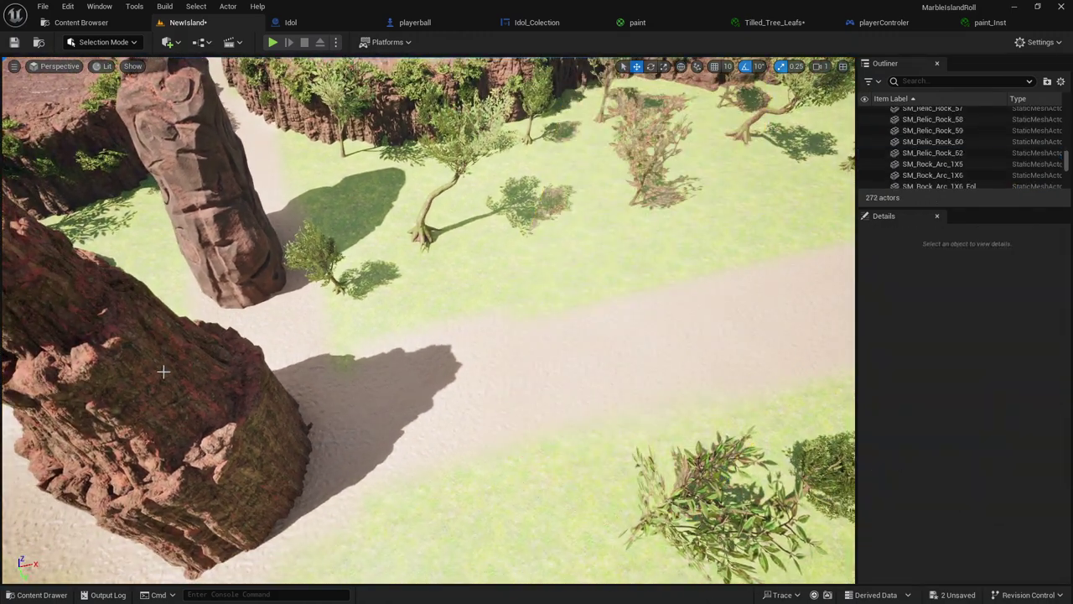
click(151, 403)
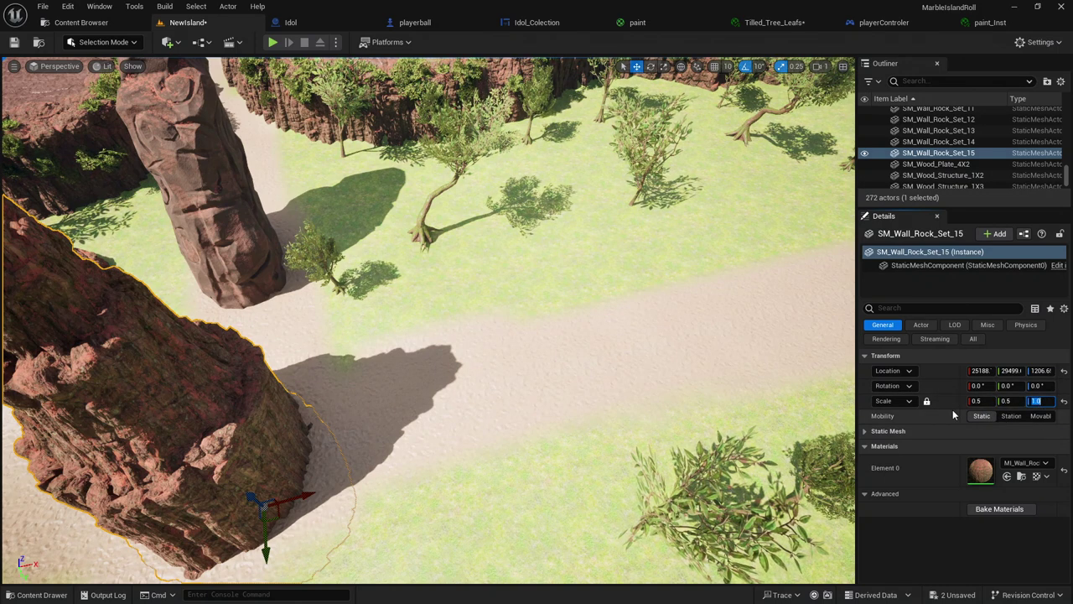
Raise SM_Wall_Rock_Set_15 and flatten it to Z scale 0.2 into a low mound.
click(1035, 401)
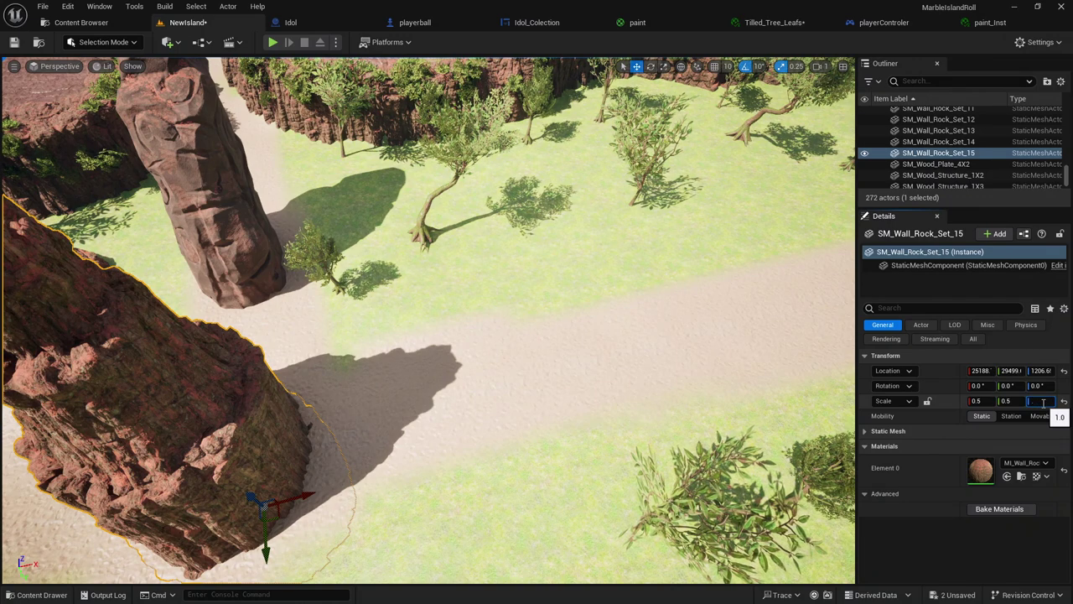
text(5)
key(Return)
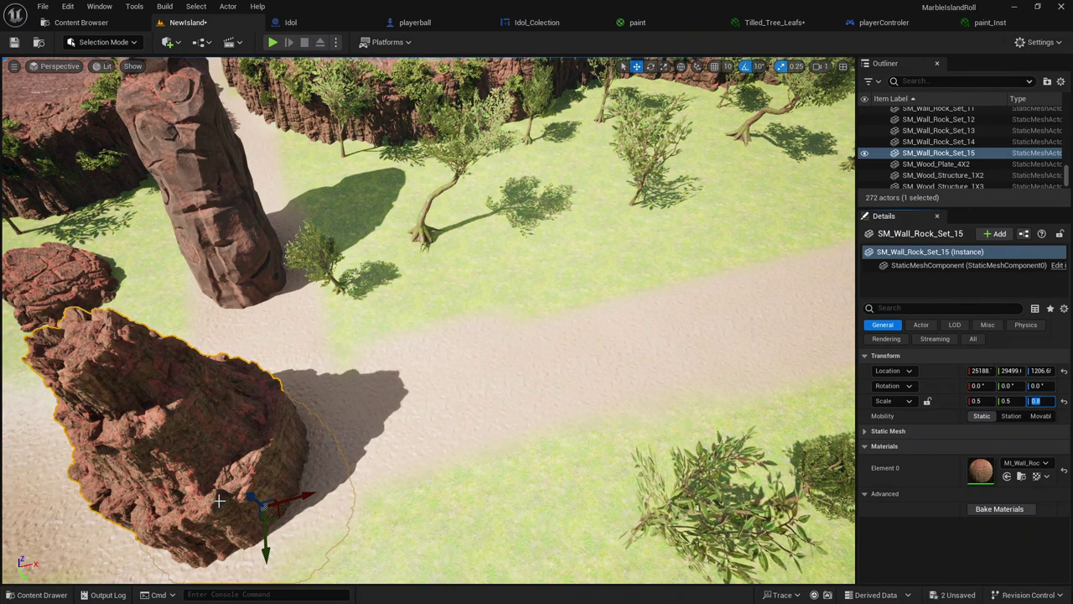
mouse_move(243, 491)
mouse_down()
mouse_move(201, 428)
mouse_move(199, 445)
mouse_up()
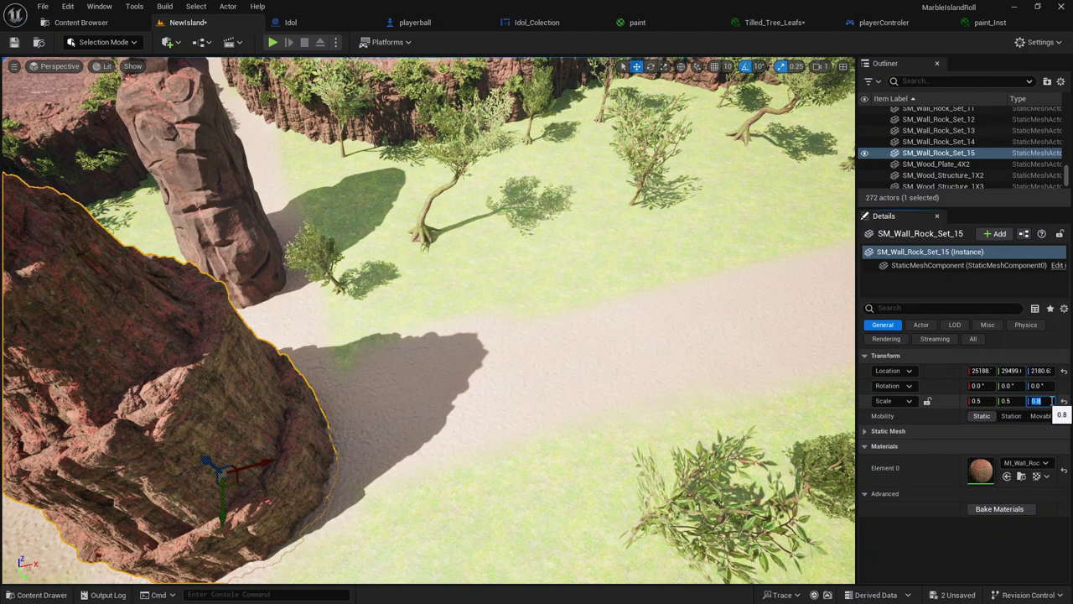
text(10)
text(0.1)
key(Return)
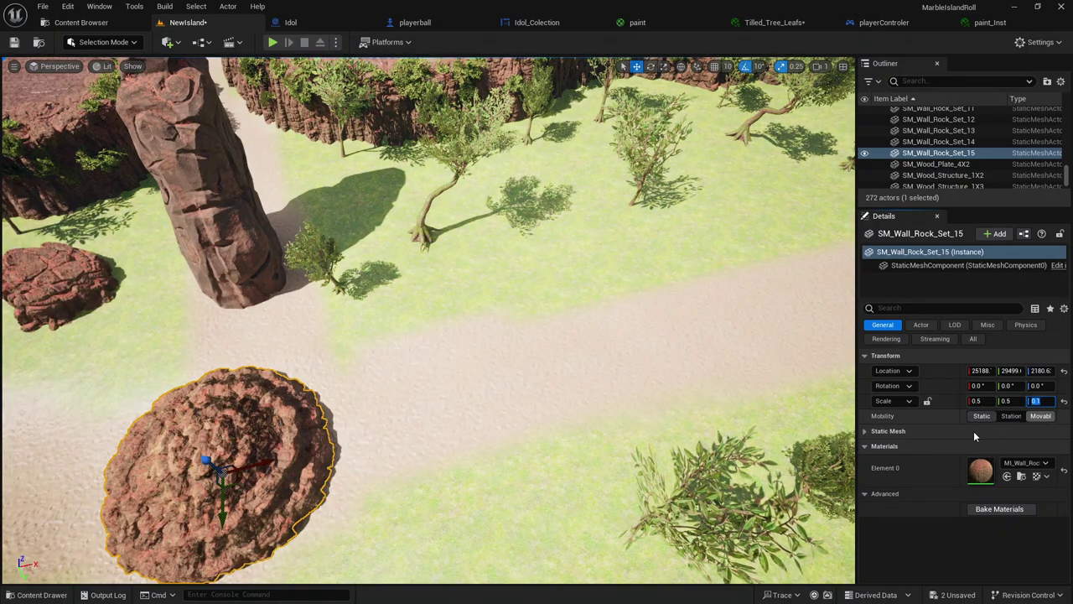
click(528, 439)
mouse_move(528, 438)
right_down()
mouse_move(537, 403)
mouse_move(446, 375)
right_up()
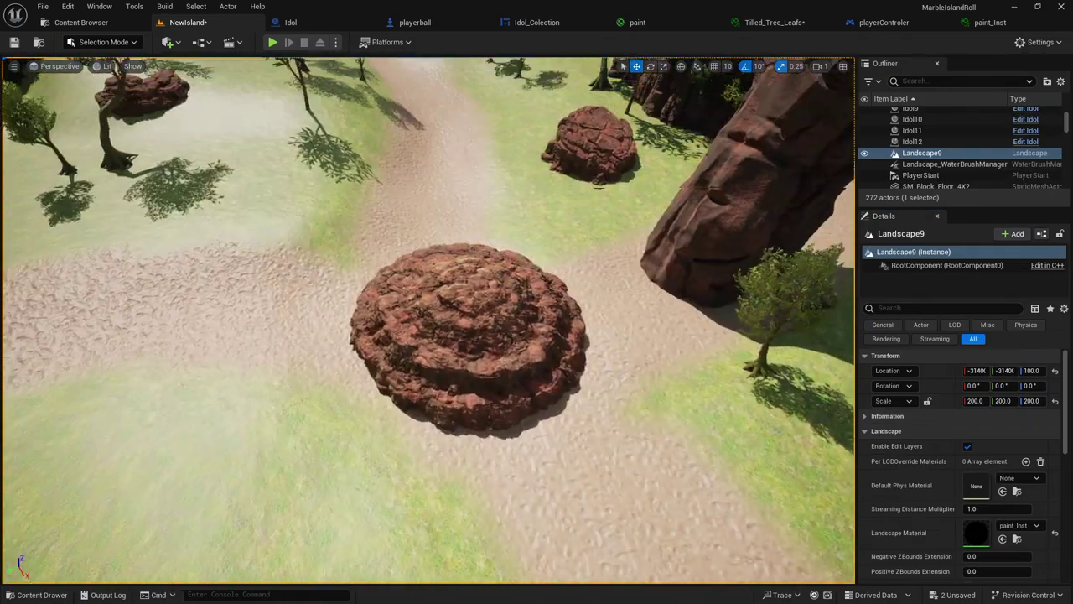
click(446, 374)
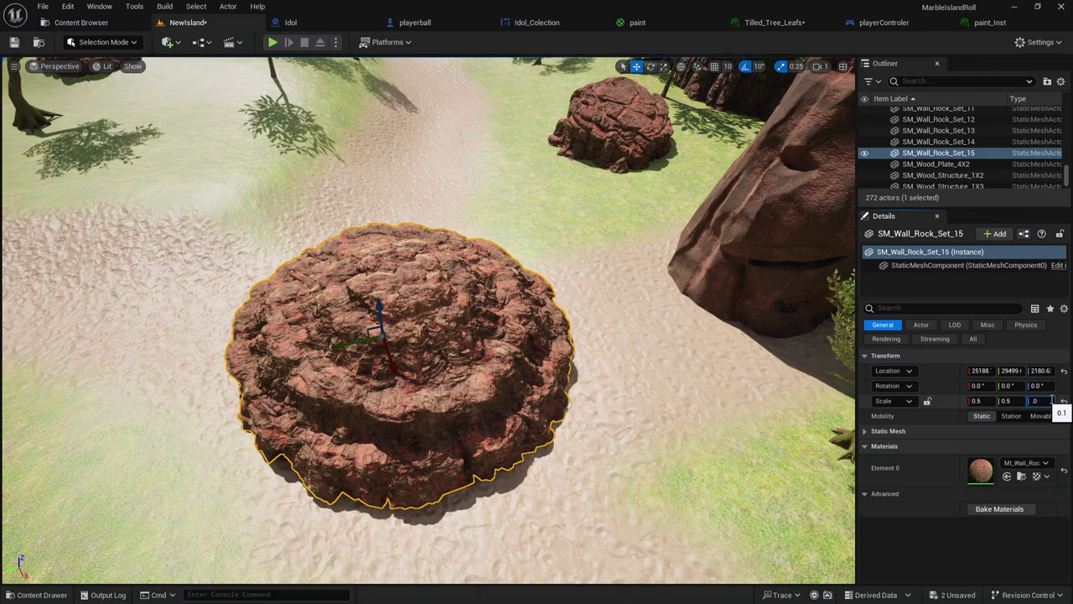
click(1040, 401)
text(2)
text(0.2)
key(Return)
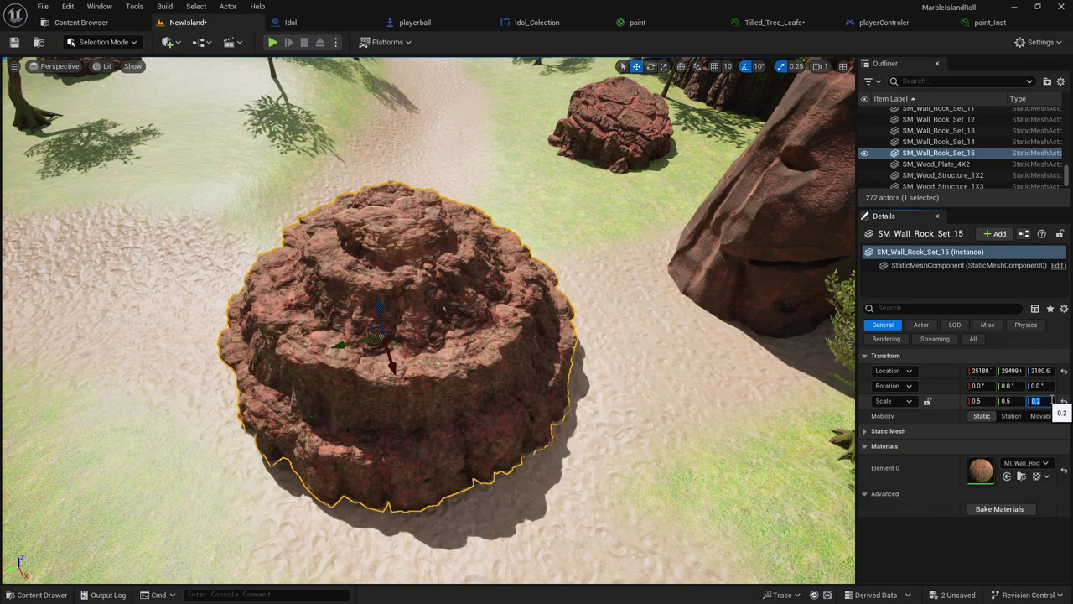
click(815, 265)
scroll(759, 300, down, 2)
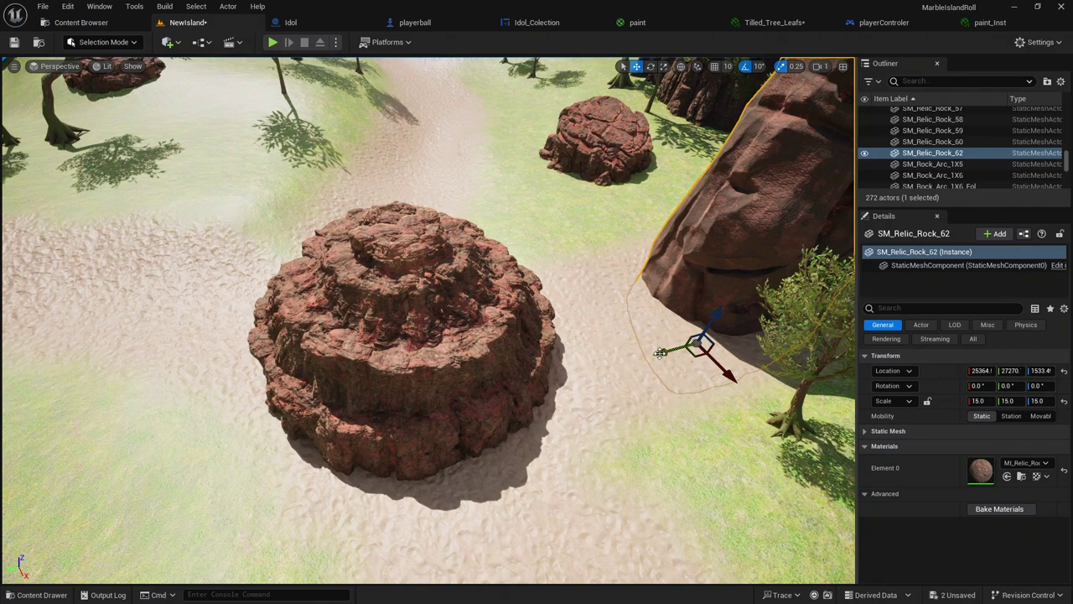
Centre SM_Relic_Rock_62 on the round mound and lower the mound into the ground.
drag(662, 352, 386, 396)
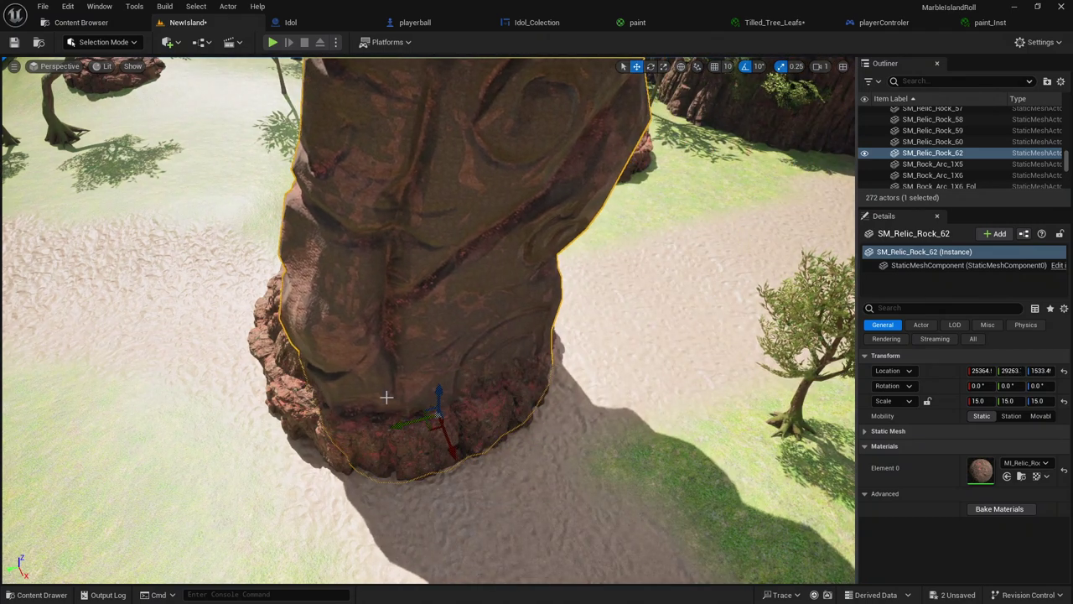
drag(447, 450, 377, 395)
mouse_move(377, 395)
right_down()
mouse_move(520, 377)
mouse_move(588, 327)
right_up()
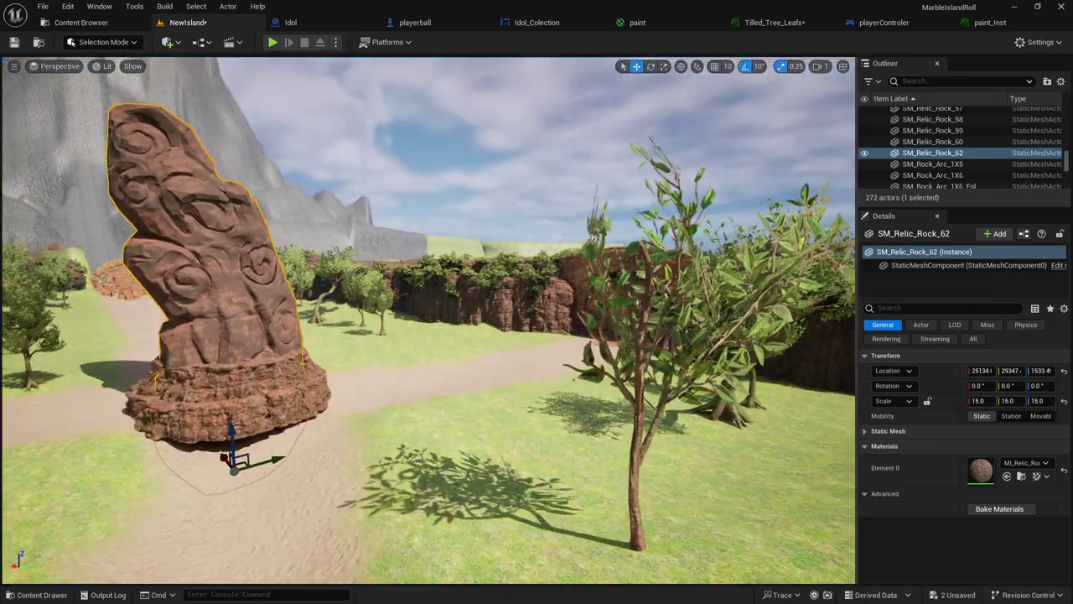
key(f)
click(410, 445)
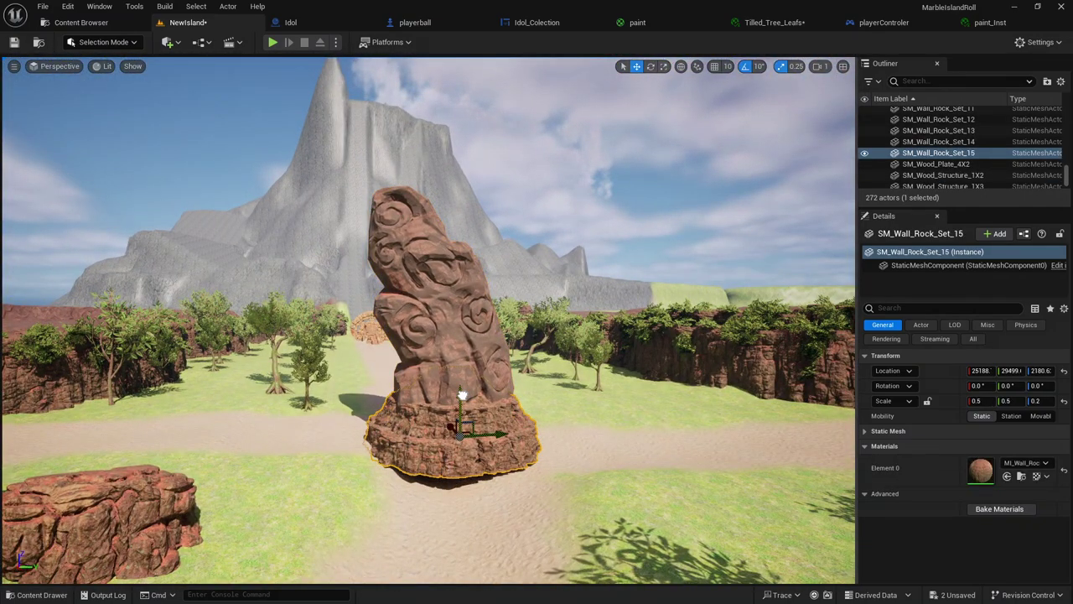
drag(461, 394, 461, 412)
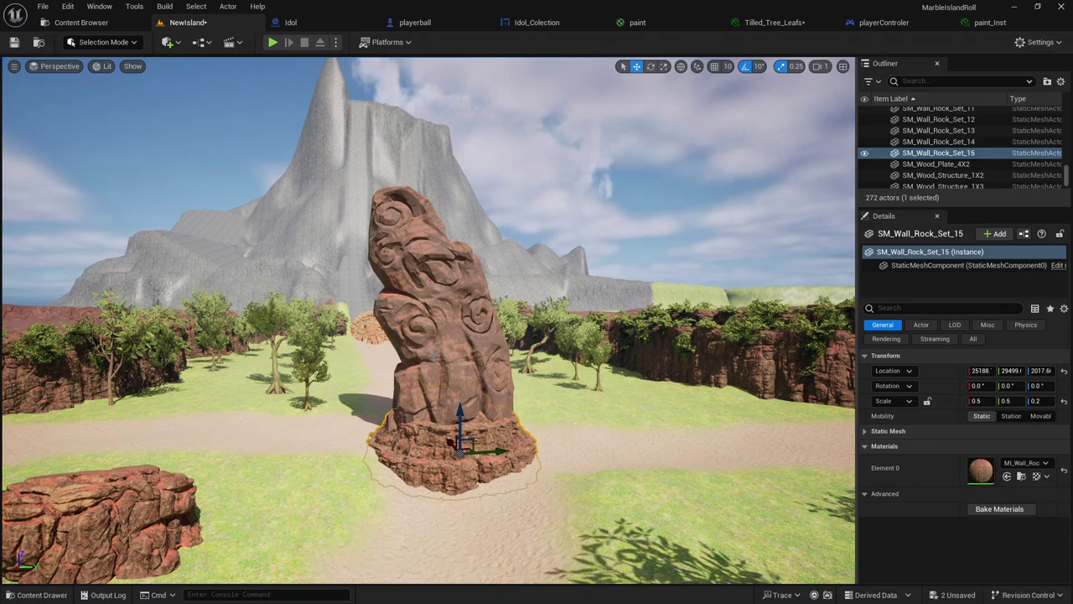
Rescale the carved pillar to 13, 13, 15 and clear the selection.
click(447, 366)
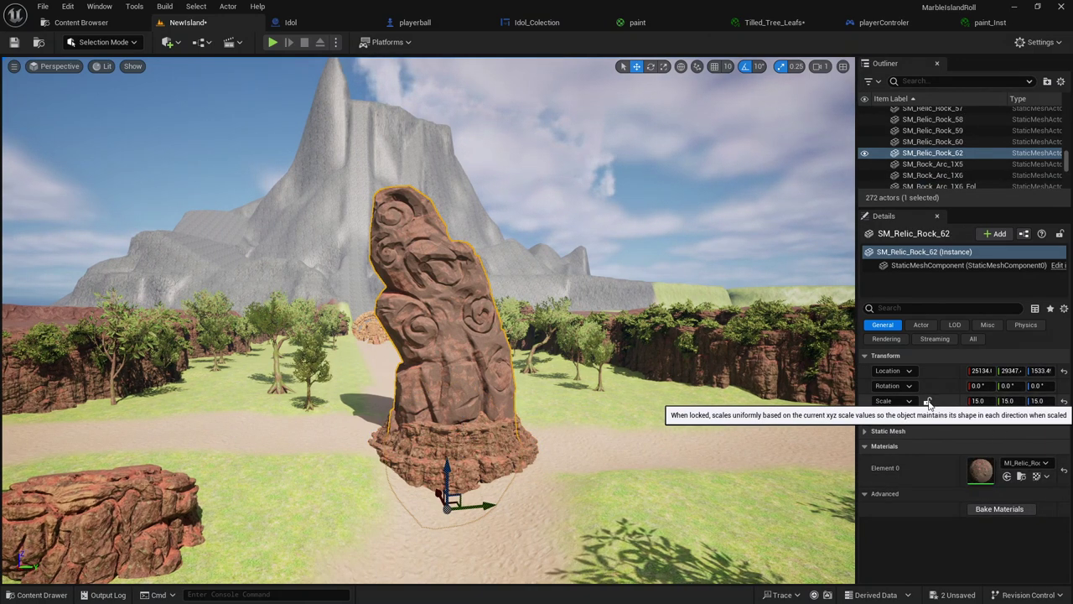
click(927, 401)
text(13)
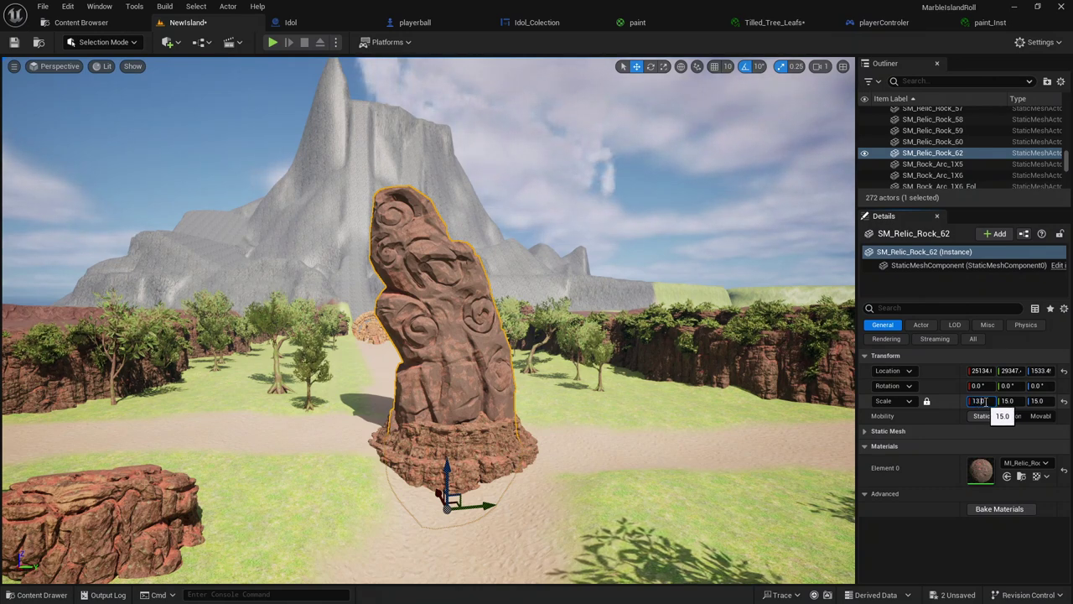
click(1006, 400)
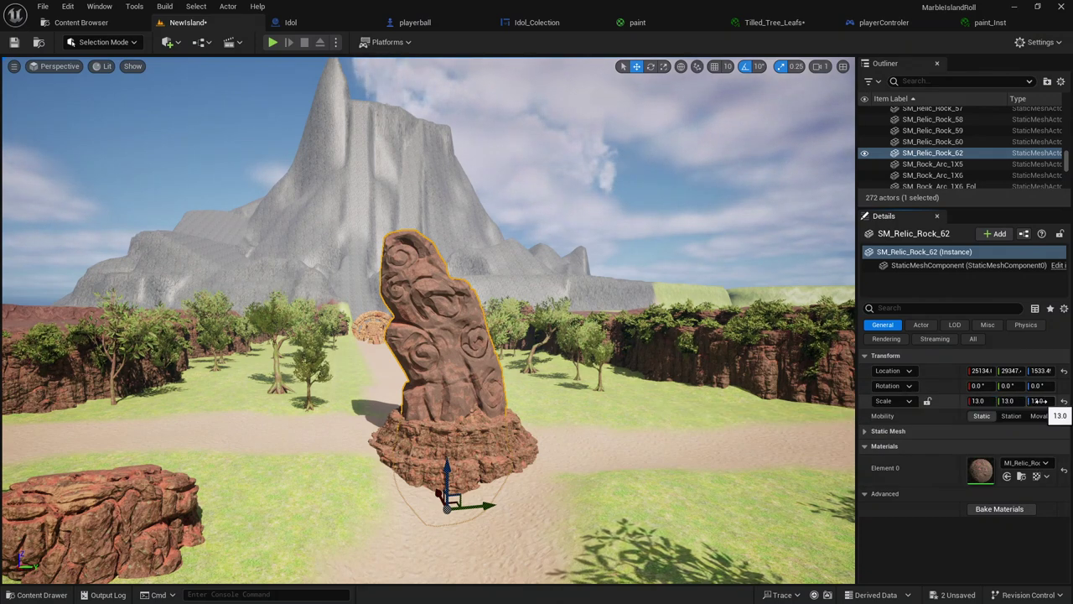
text(5)
key(Return)
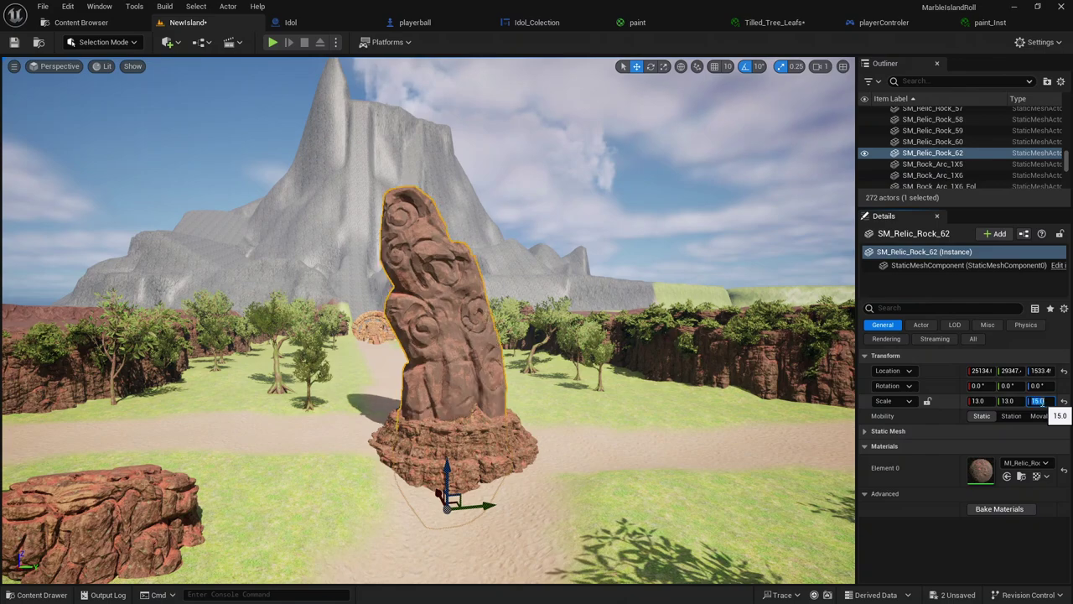
right_drag(668, 472, 659, 467)
key(Escape)
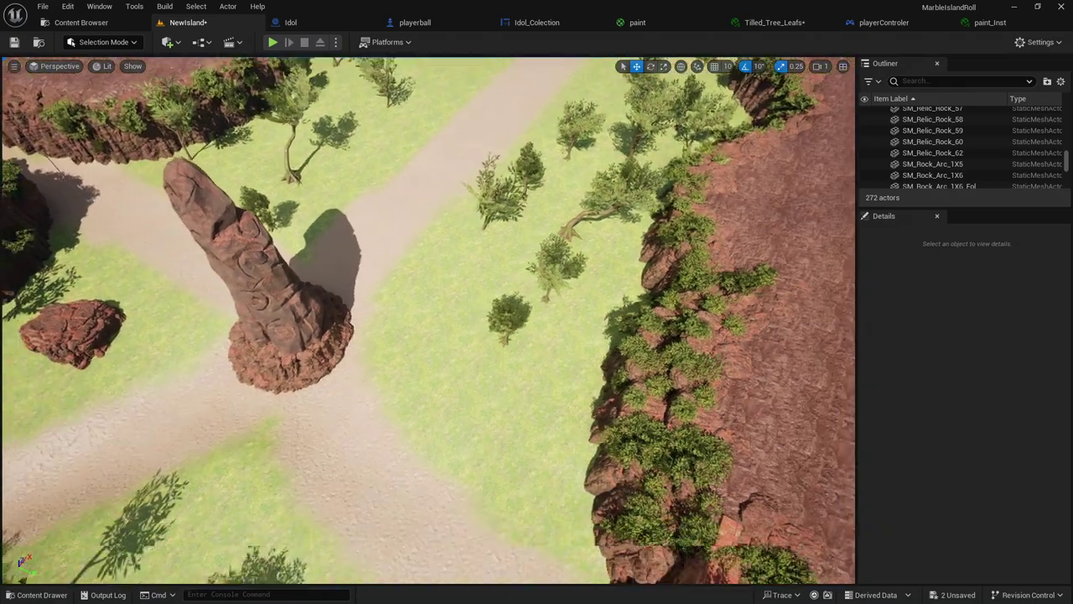
Fly over the pillar crossroads and open the editor modes dropdown listing Landscape and Foliage.
right_drag(659, 467, 241, 553)
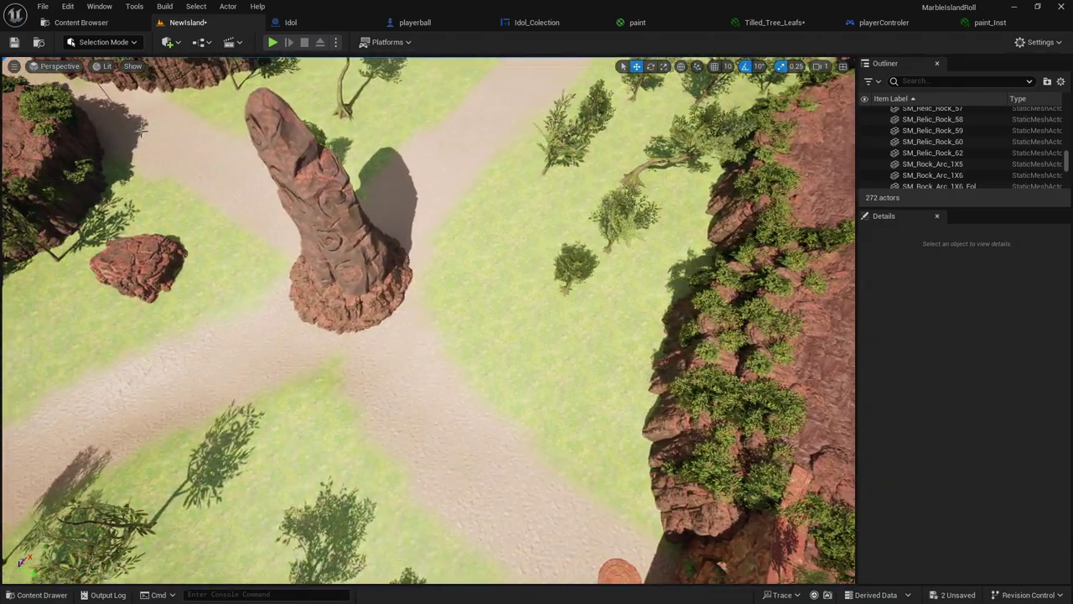
click(109, 42)
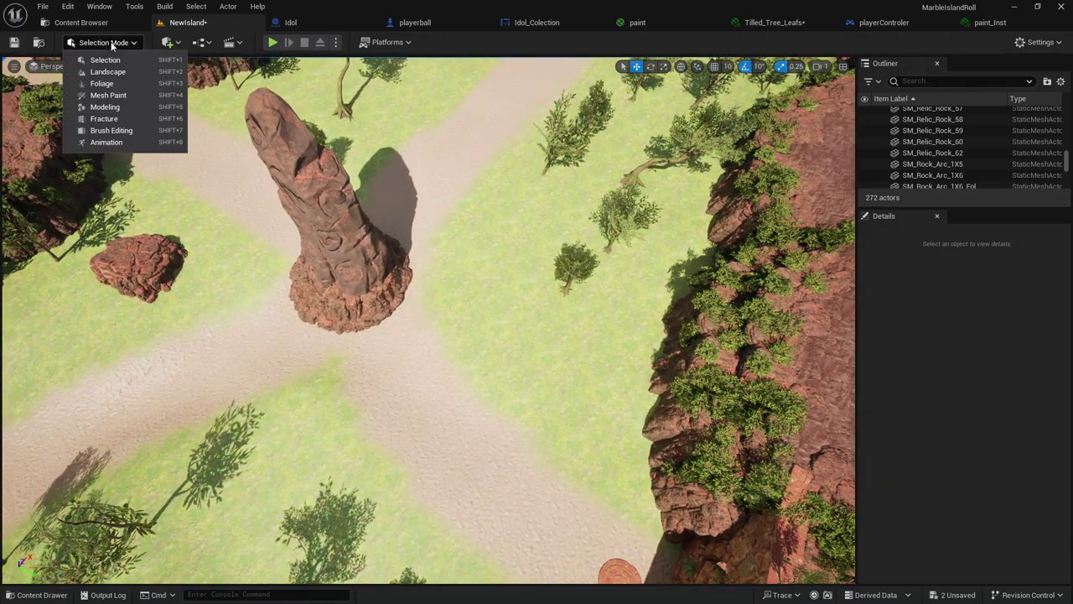
Enter Landscape Mode and use the Smooth sculpt tool on the path terrain around the idol's base.
click(108, 72)
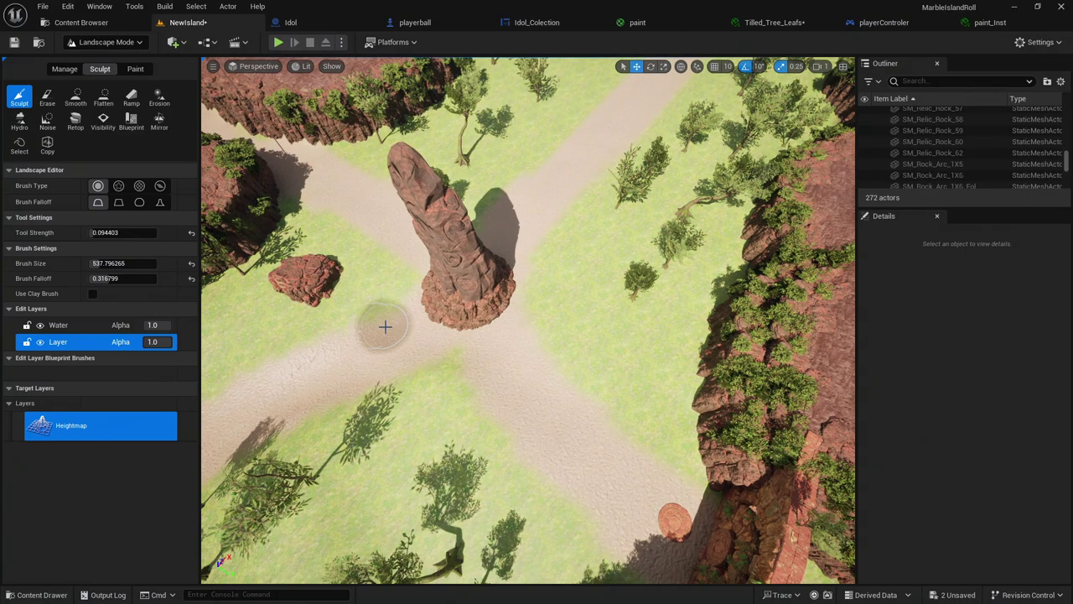
right_drag(383, 323, 384, 252)
click(102, 101)
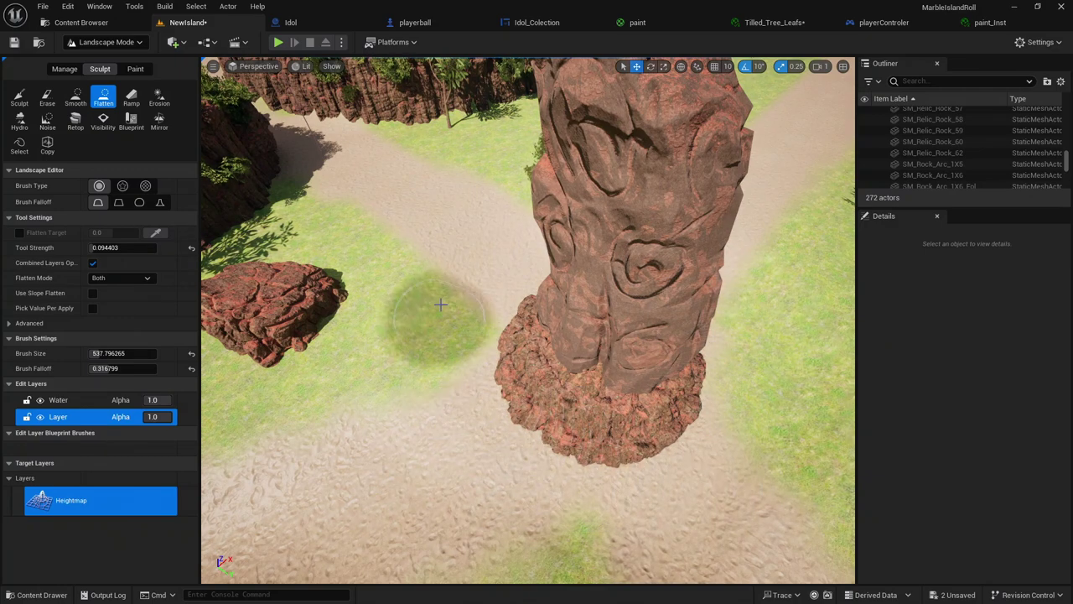
mouse_move(602, 263)
right_down()
mouse_move(671, 269)
mouse_move(654, 277)
right_up()
click(75, 97)
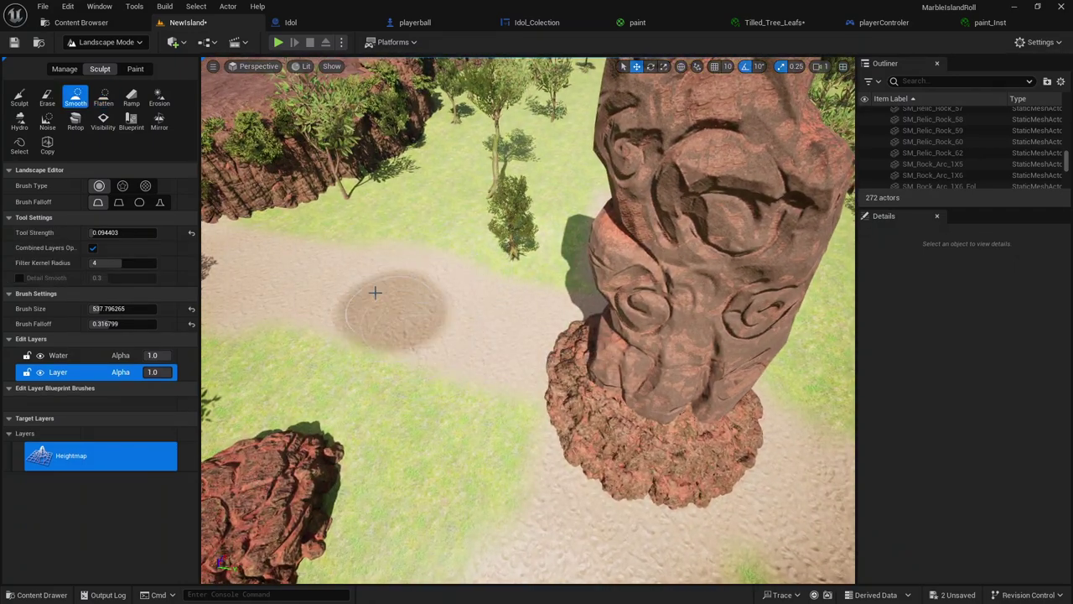
right_drag(610, 258, 695, 256)
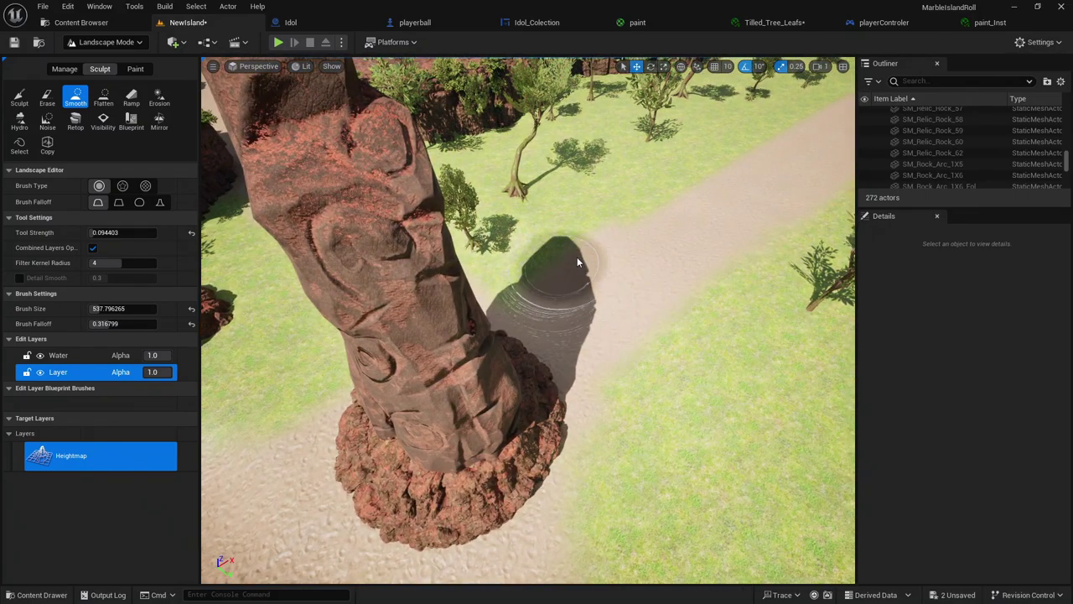
right_drag(559, 270, 518, 431)
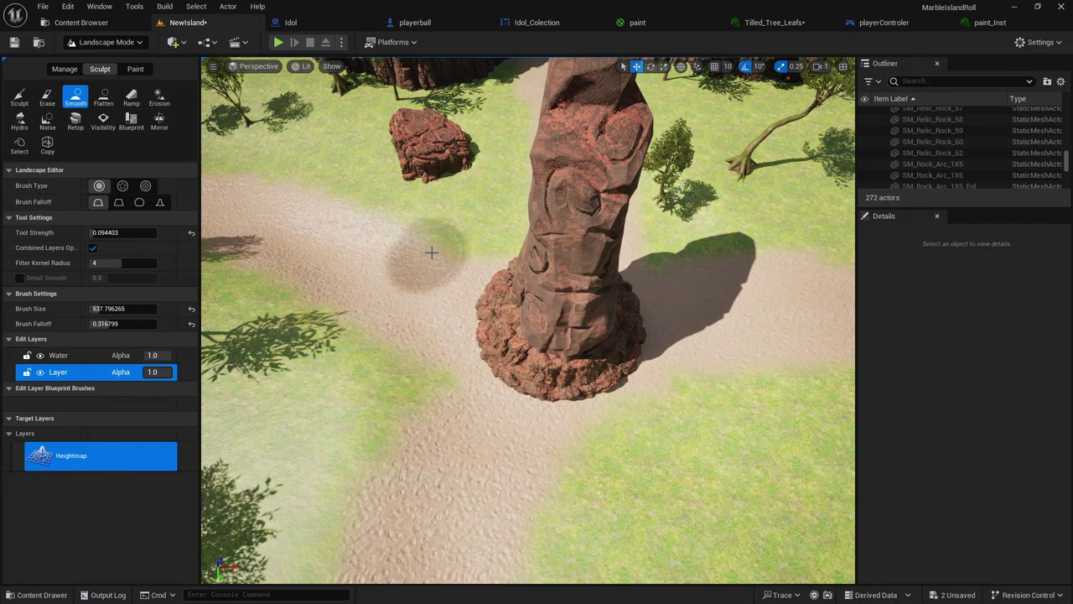
mouse_move(331, 265)
right_down()
mouse_move(335, 218)
mouse_move(252, 256)
right_up()
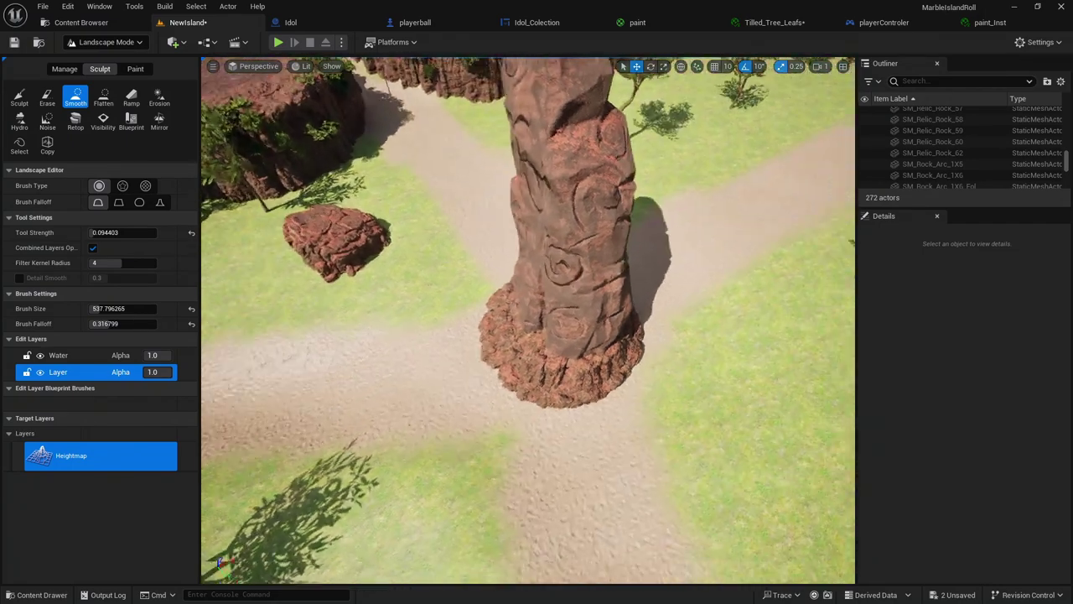
Paint the Sand layer along the path edges around the carved pillar to widen the paths.
click(132, 72)
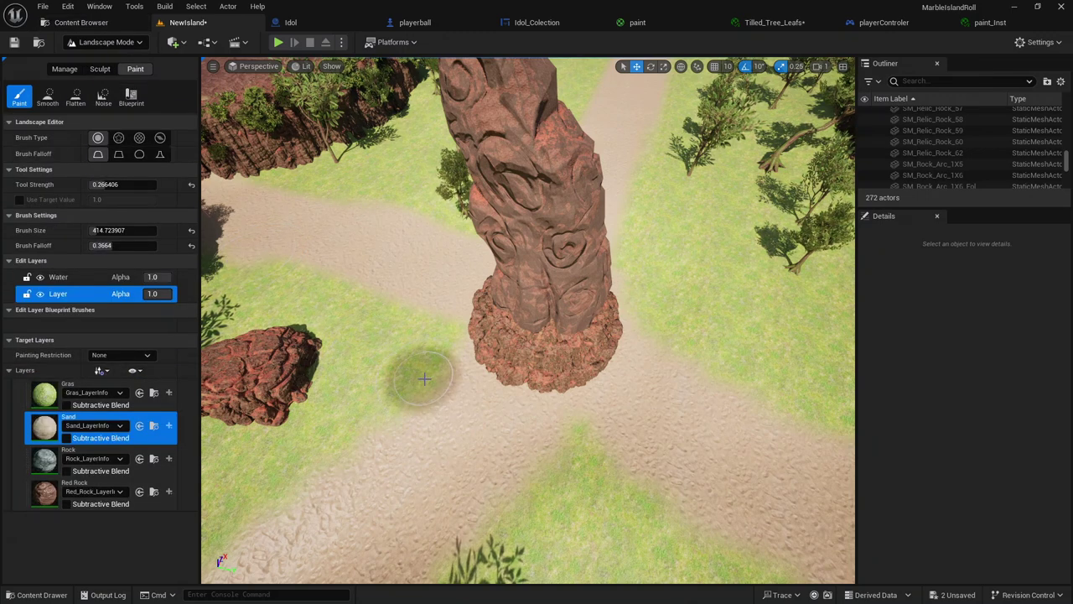
mouse_move(423, 337)
mouse_down()
mouse_move(494, 461)
mouse_move(618, 436)
mouse_up()
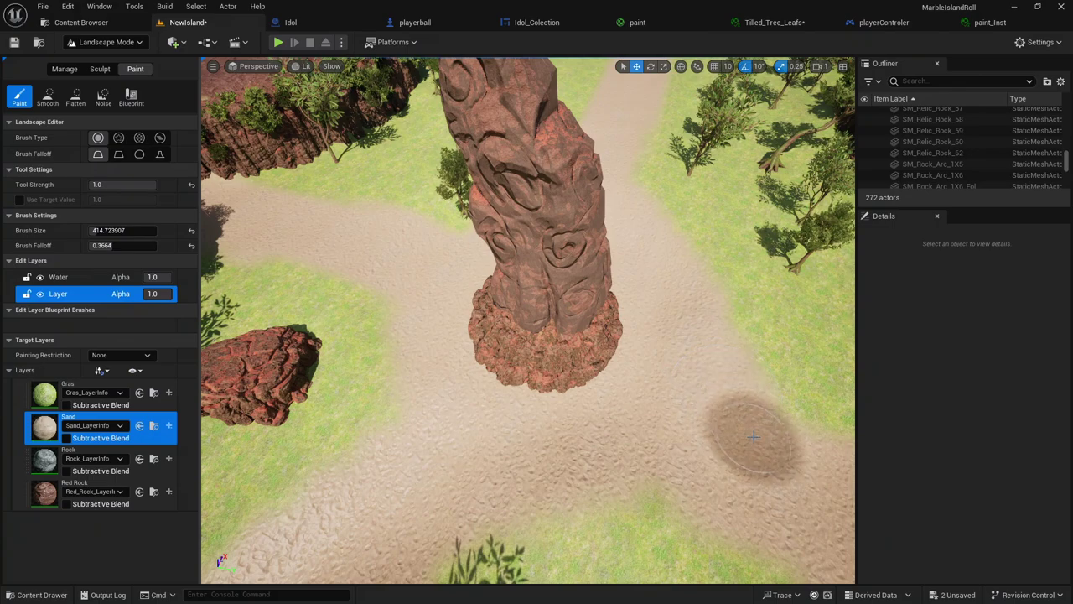
right_drag(754, 437, 754, 487)
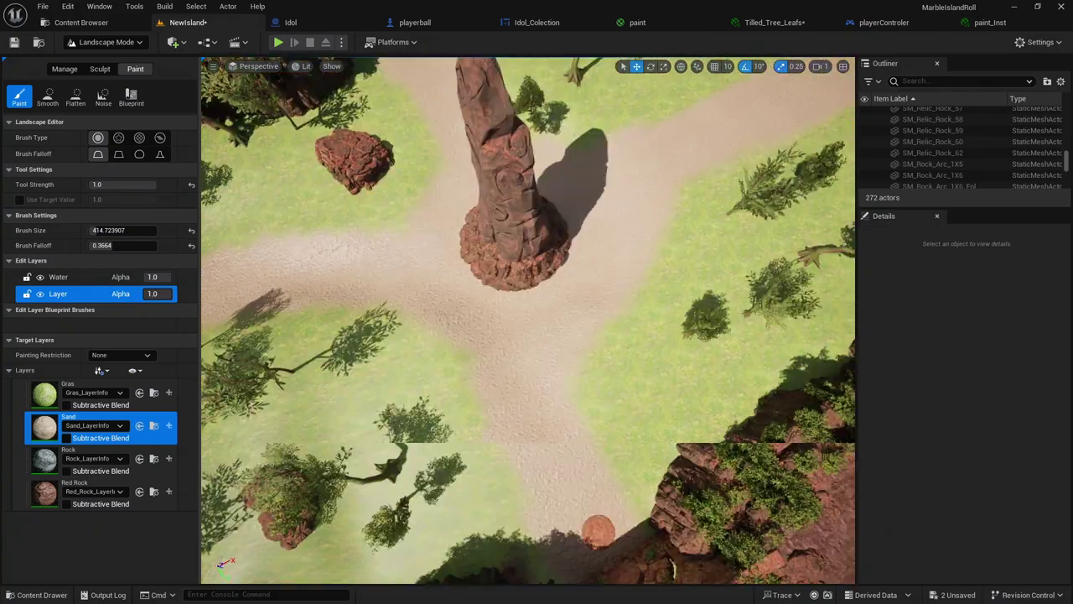
right_drag(545, 352, 545, 369)
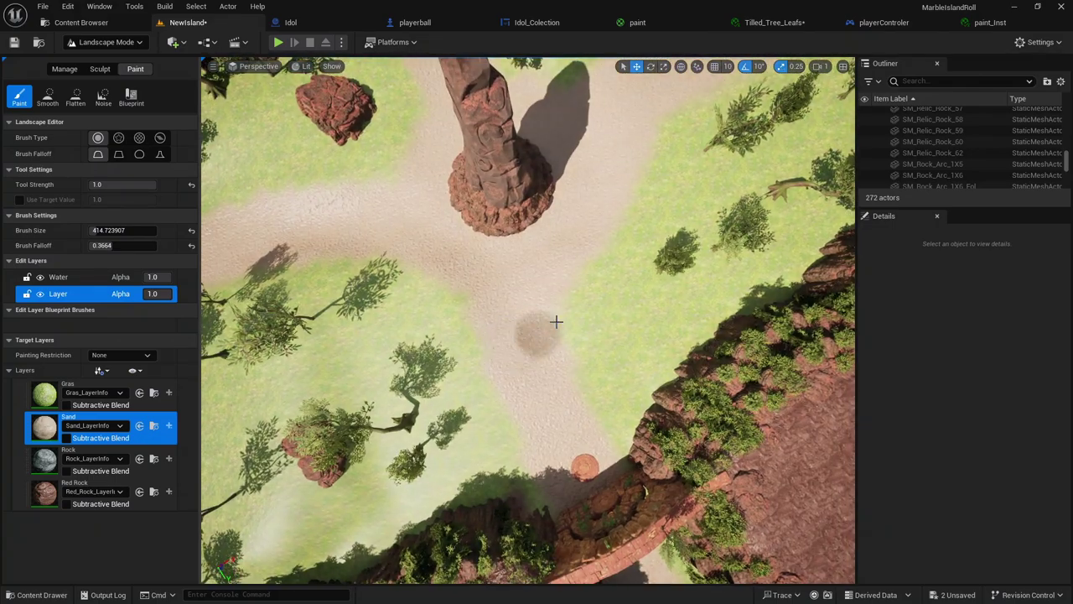
right_drag(621, 114, 638, 126)
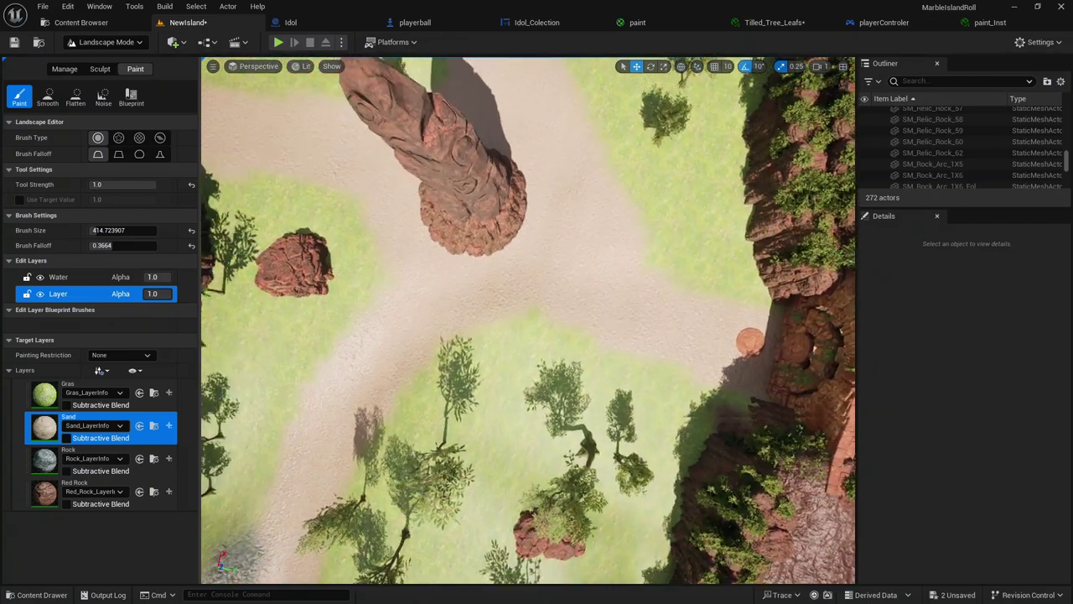
right_drag(442, 182, 453, 201)
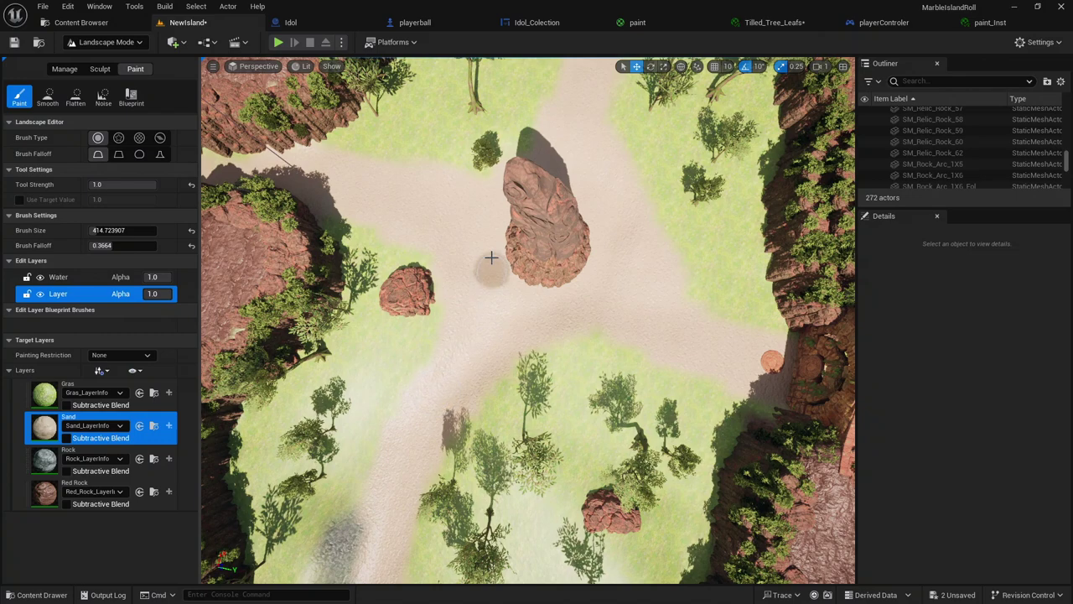
right_drag(466, 237, 357, 307)
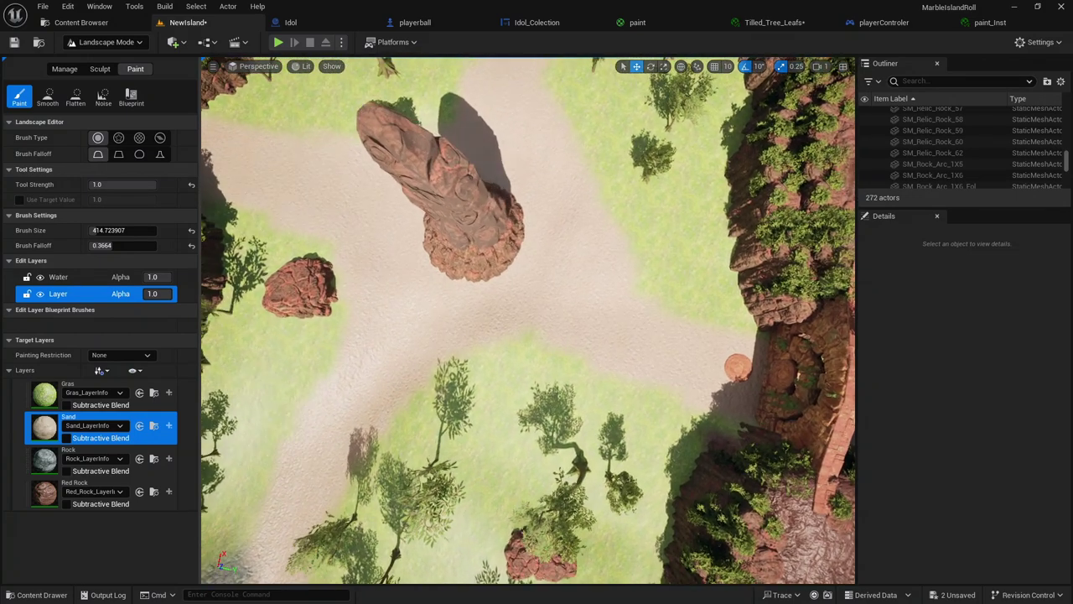
drag(357, 307, 618, 342)
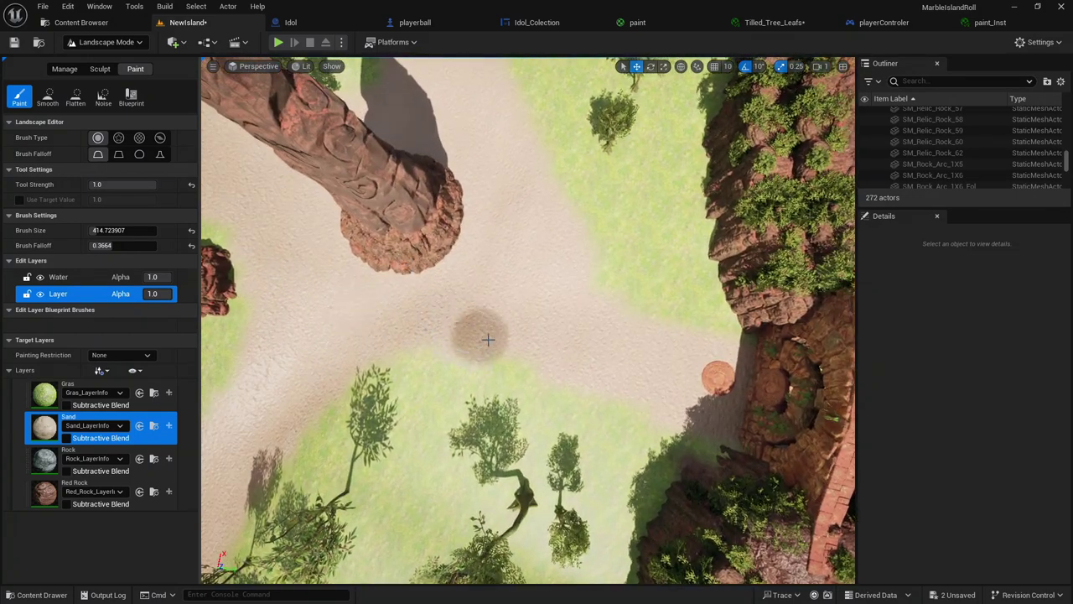
right_drag(618, 341, 182, 128)
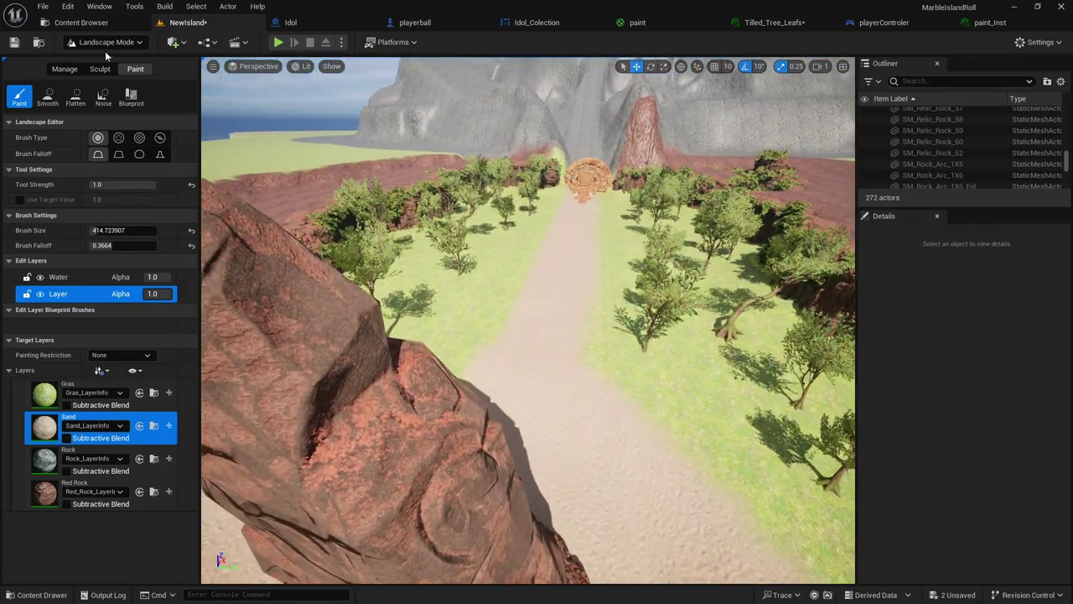
click(112, 44)
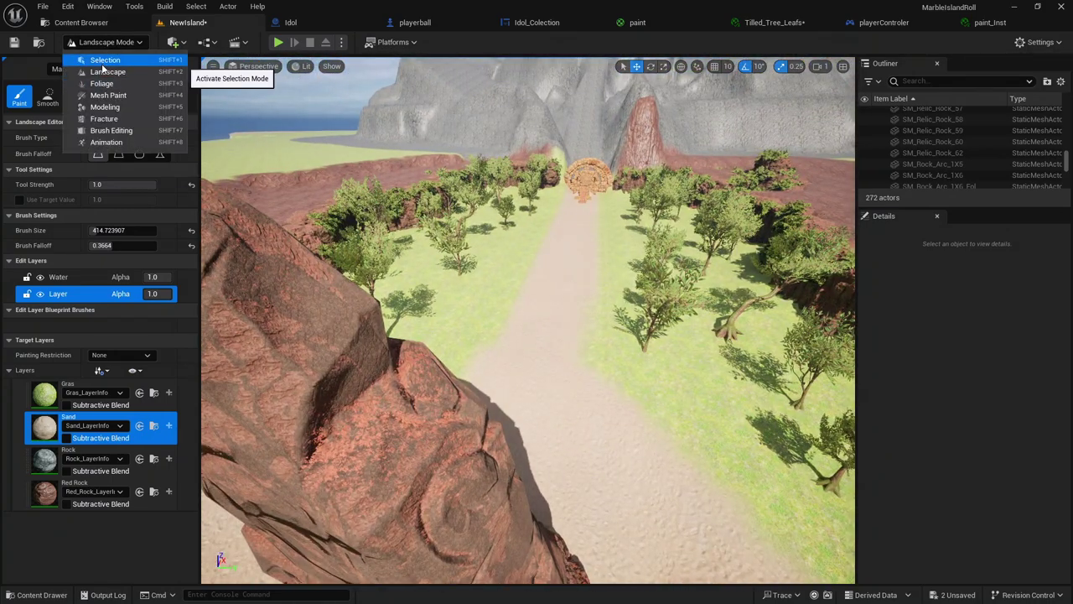
Return to Selection Mode, fly along the path toward the gate, and show the Rocks asset folder.
click(105, 61)
right_drag(426, 287, 426, 369)
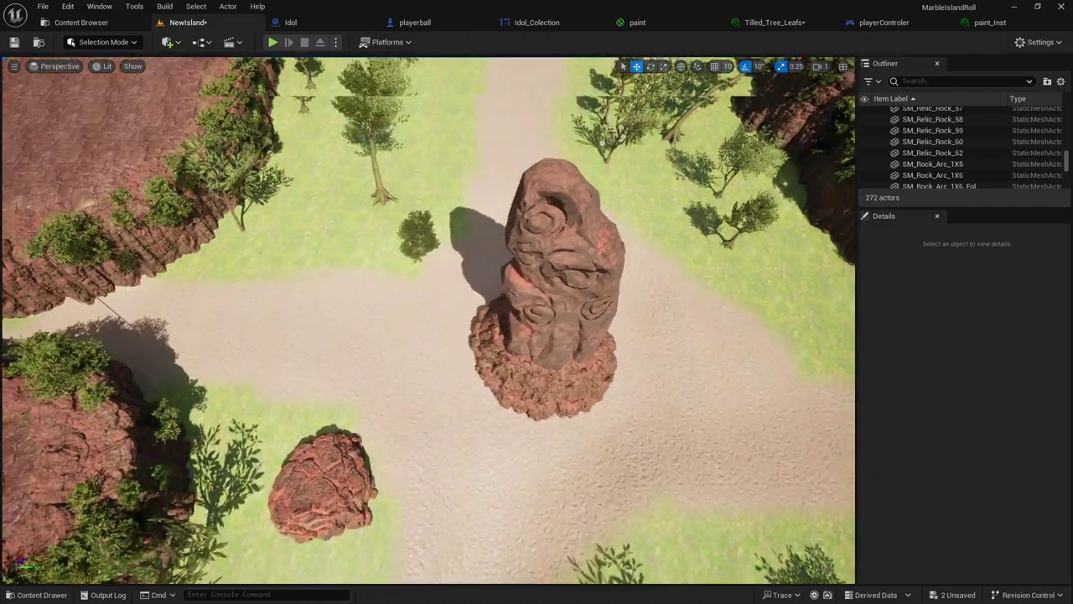
right_drag(391, 303, 391, 210)
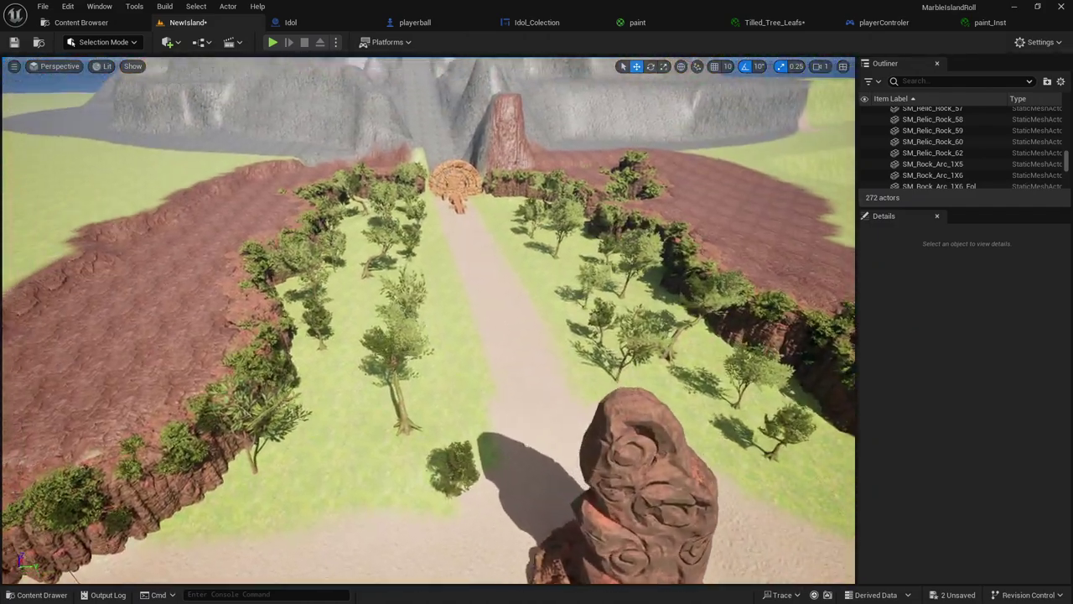
click(43, 594)
right_drag(480, 287, 184, 518)
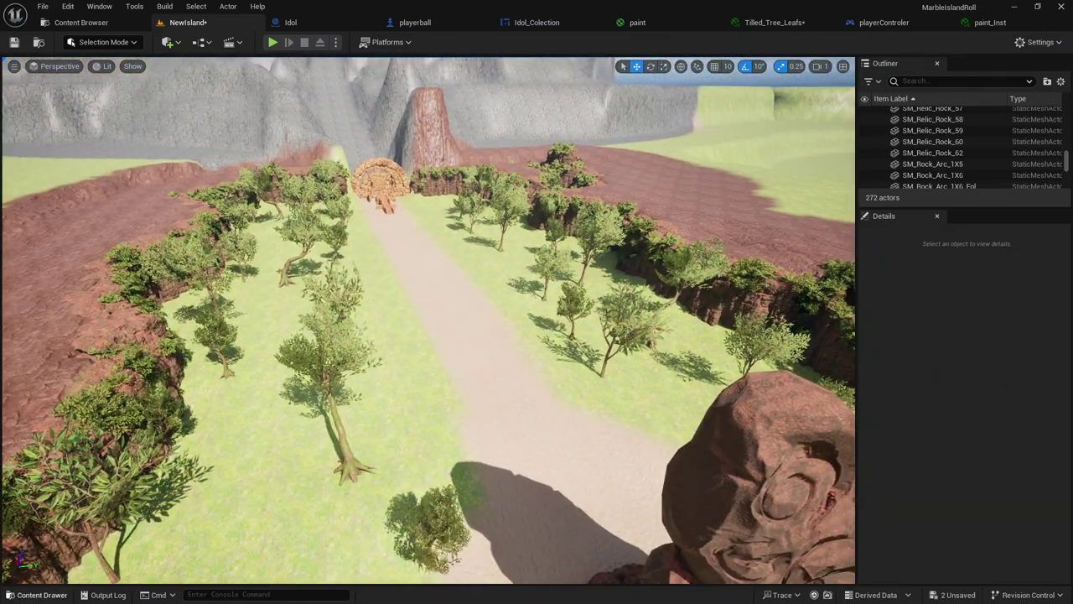
click(38, 595)
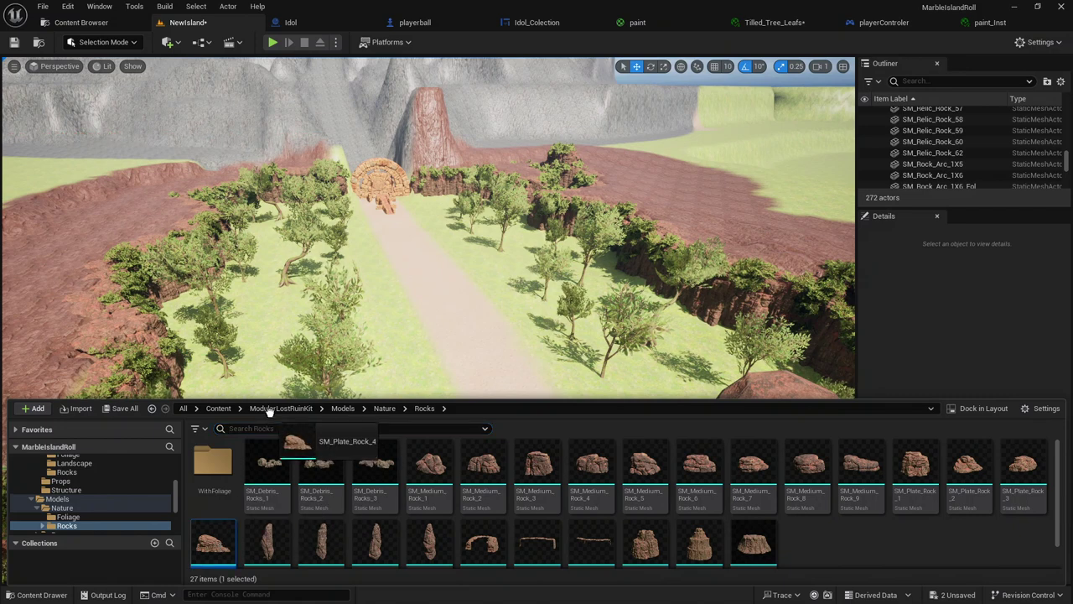
Place two plate rocks on the grass left of the sand path, dropping the first onto the ground.
drag(269, 408, 263, 429)
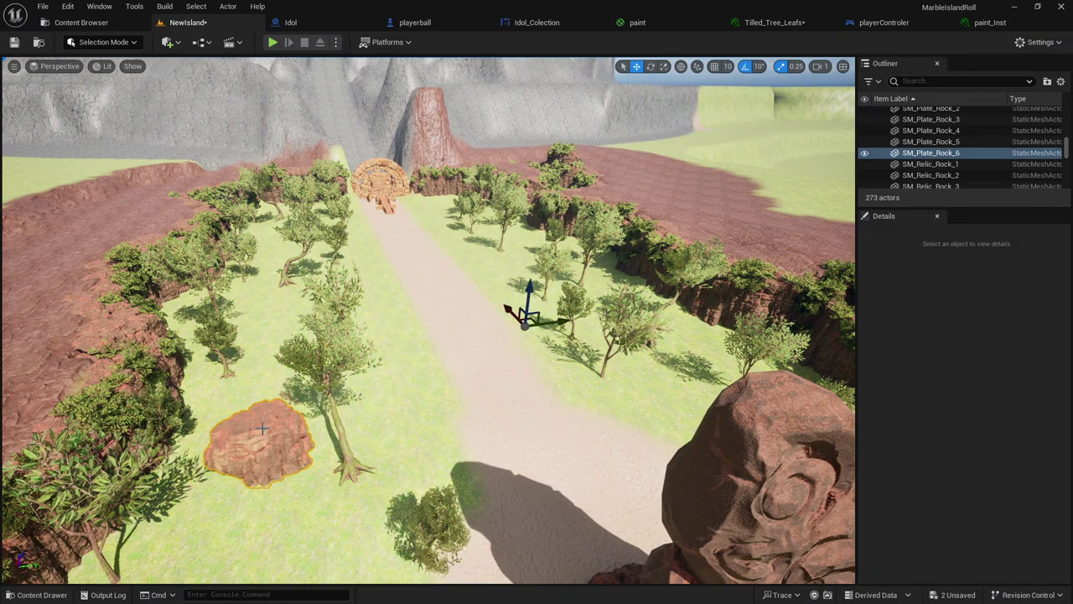
key(End)
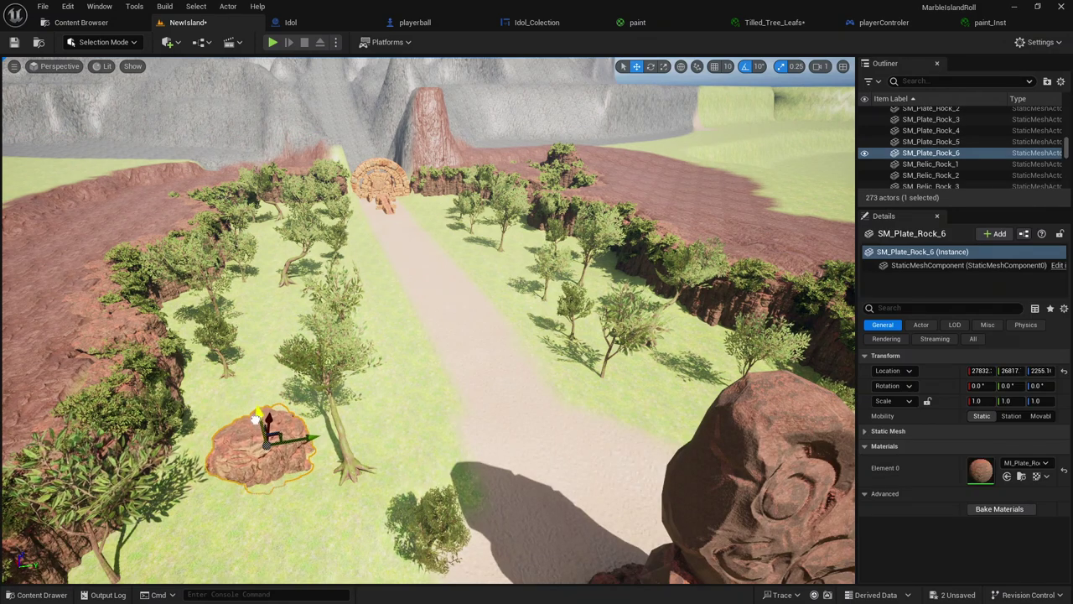
click(40, 595)
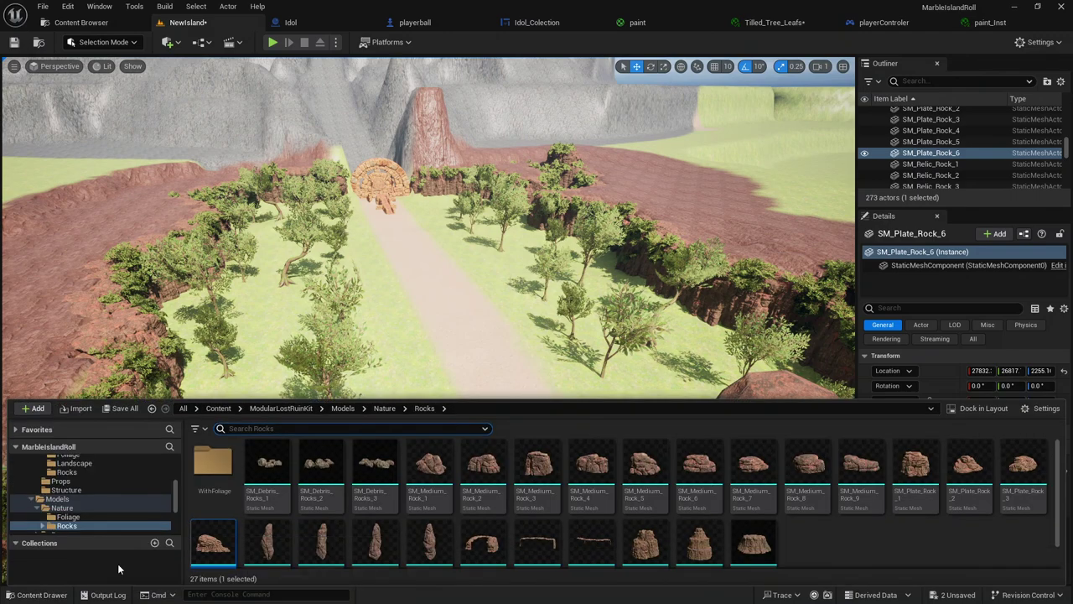
drag(1038, 450, 686, 304)
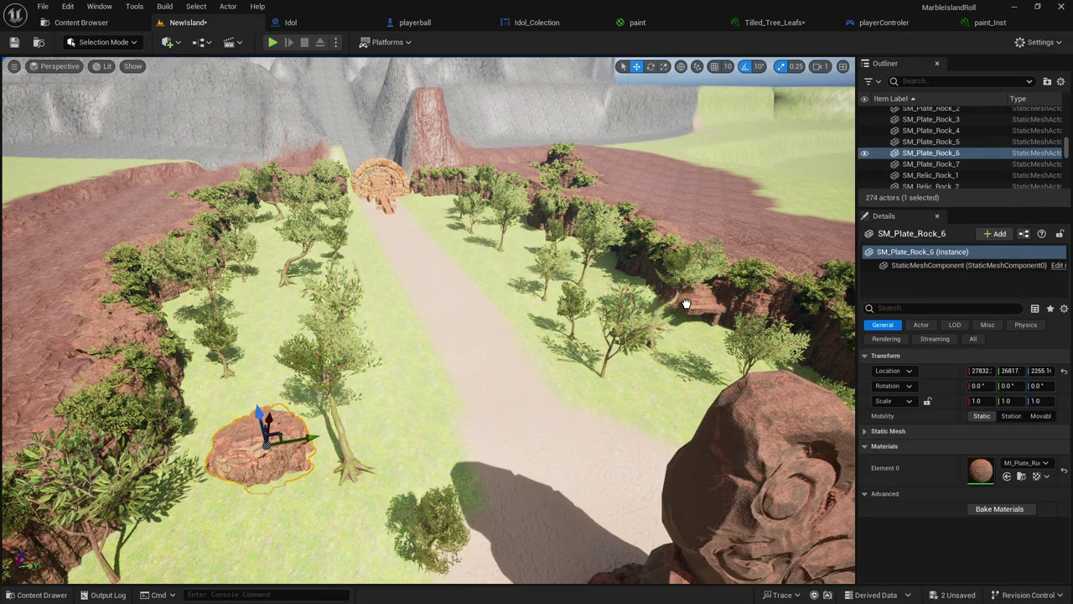
mouse_move(663, 350)
mouse_down()
mouse_move(685, 364)
mouse_move(700, 338)
mouse_up()
click(689, 363)
right_drag(700, 338, 699, 338)
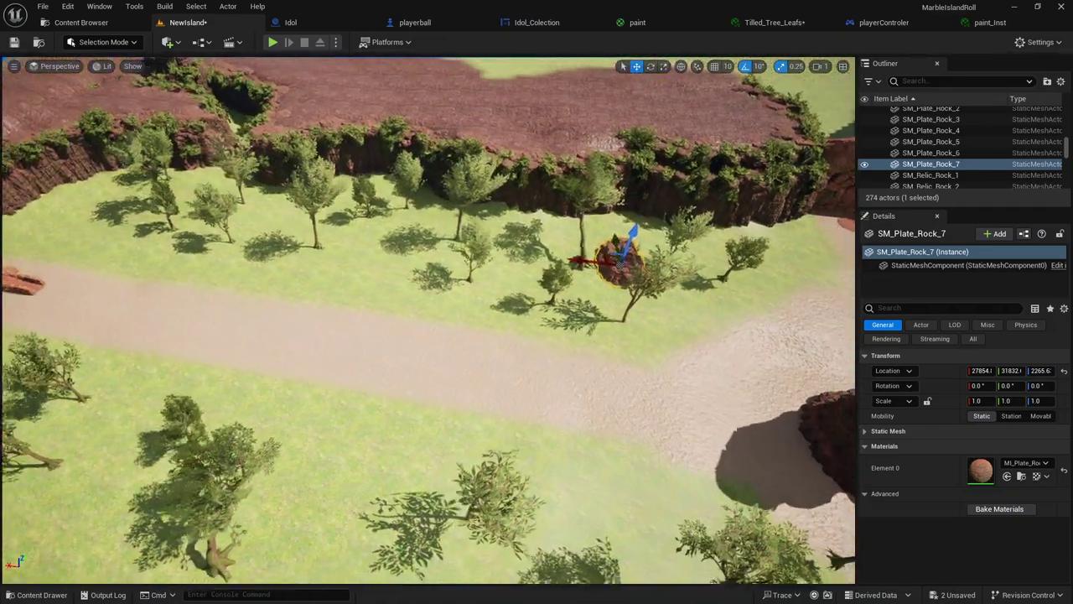
right_drag(260, 501, 260, 501)
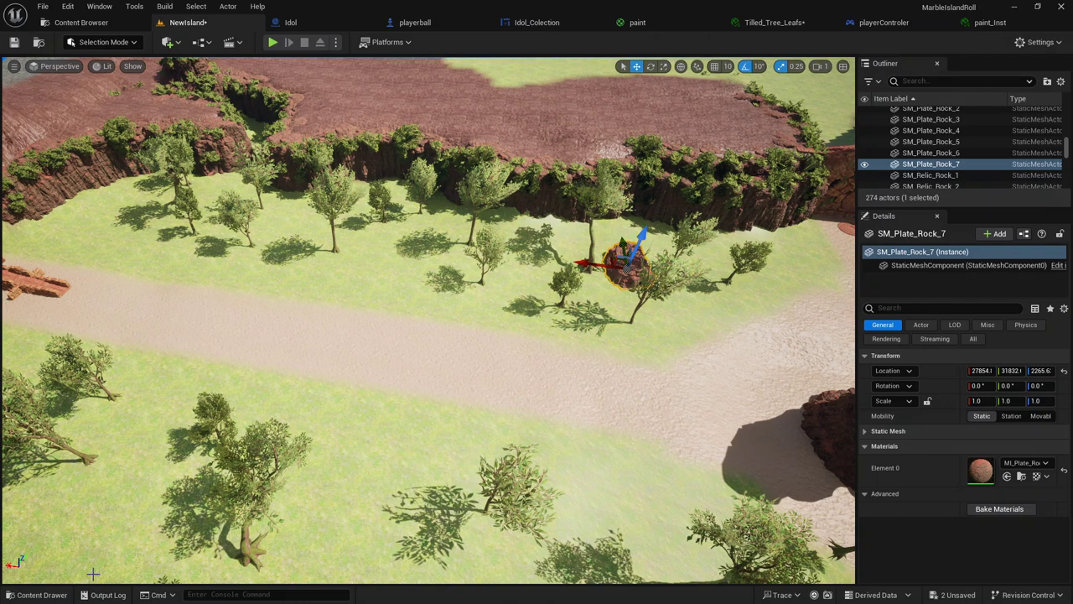
Add a plate rock among the trees above the path and a small rock near the cliff edge.
click(37, 594)
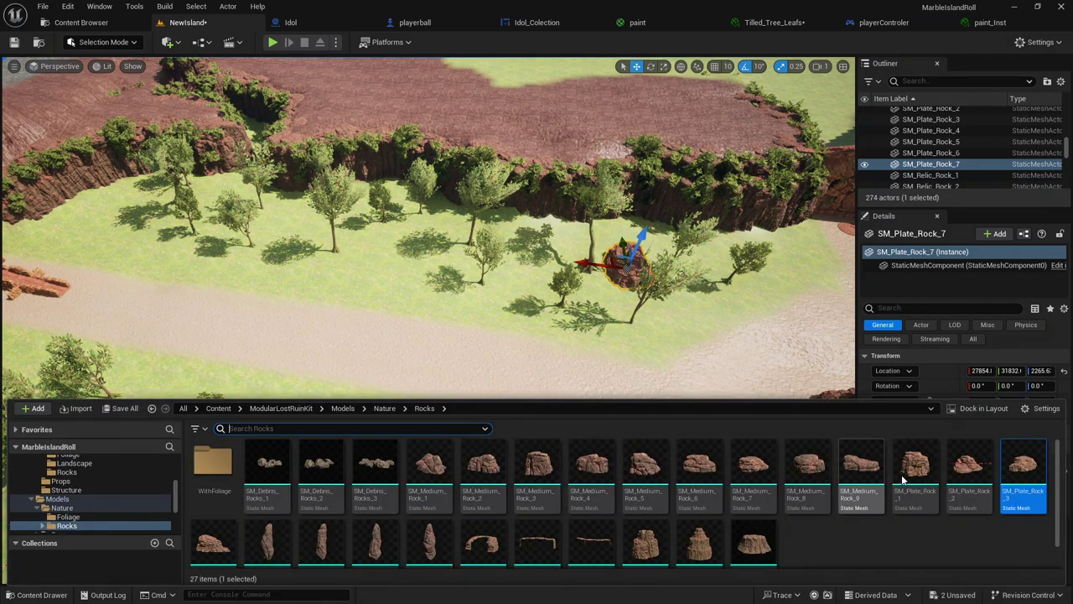
drag(914, 466, 411, 264)
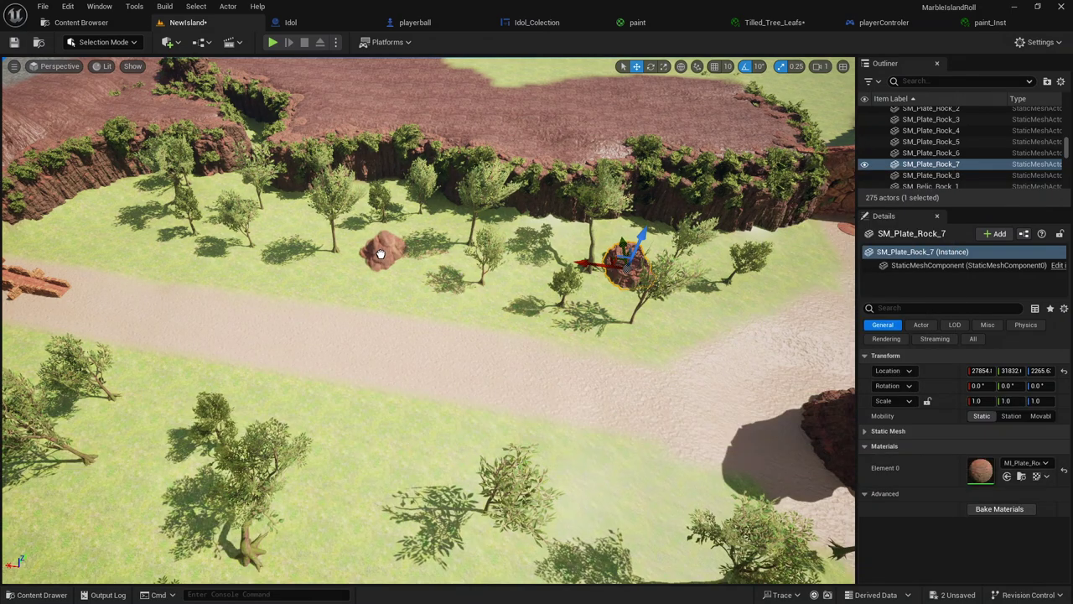
click(380, 253)
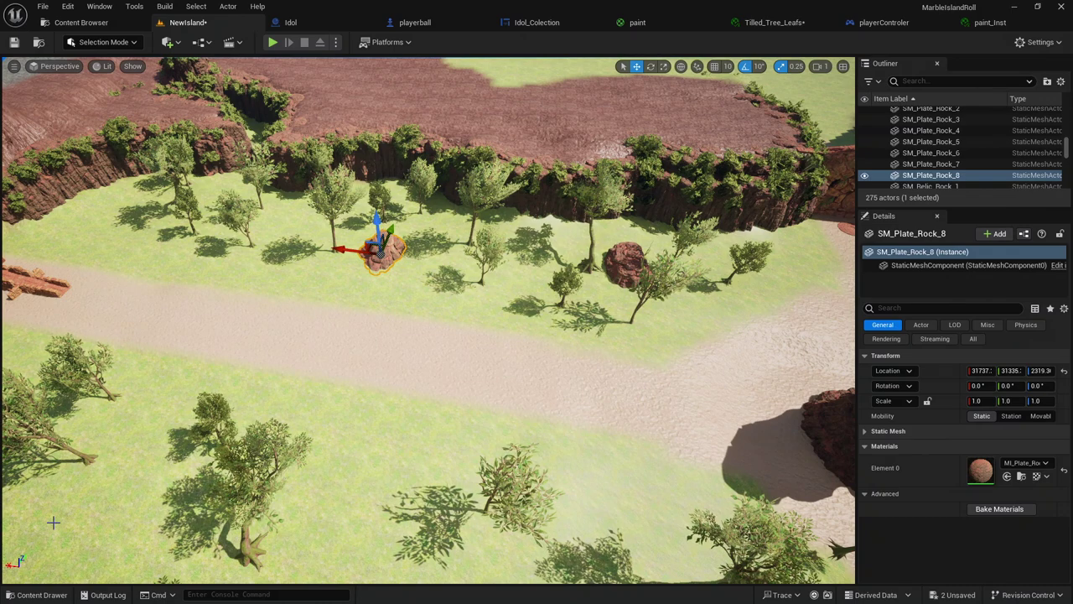
click(46, 594)
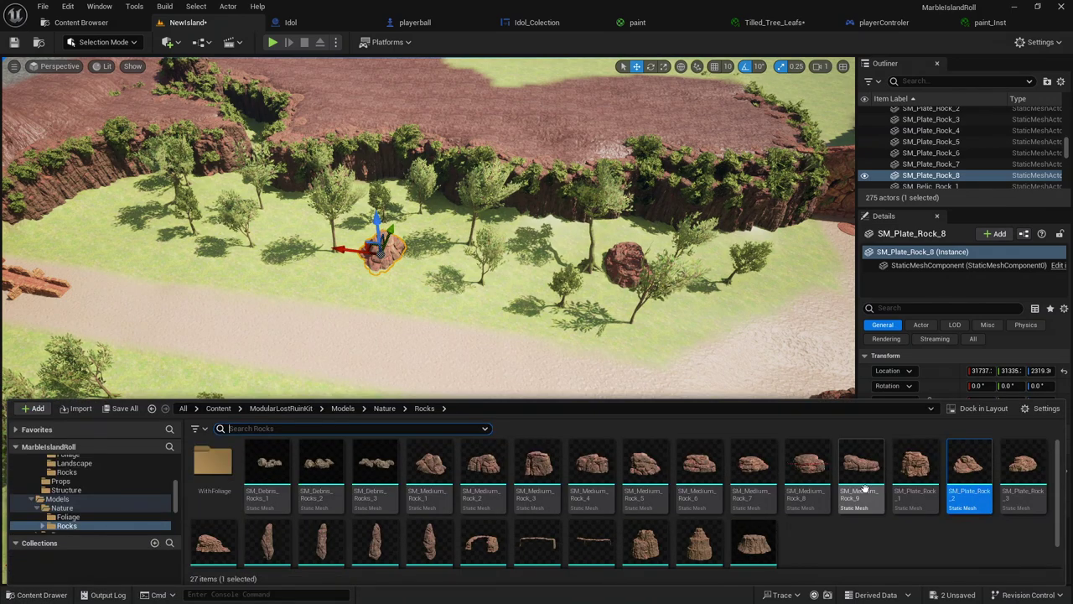
drag(907, 463, 344, 247)
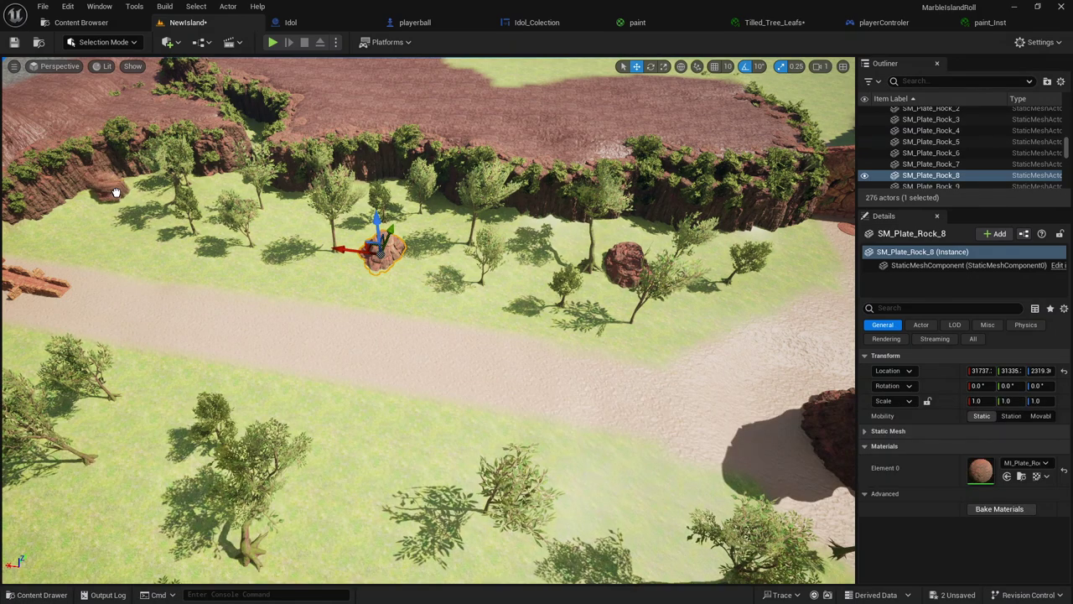
click(121, 200)
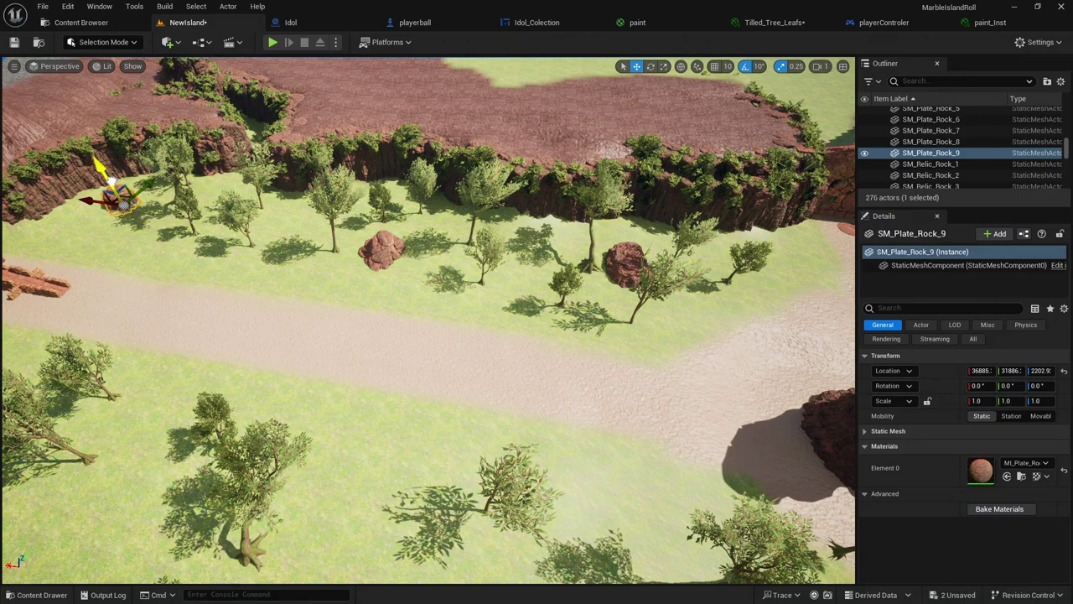
right_drag(109, 180, 277, 210)
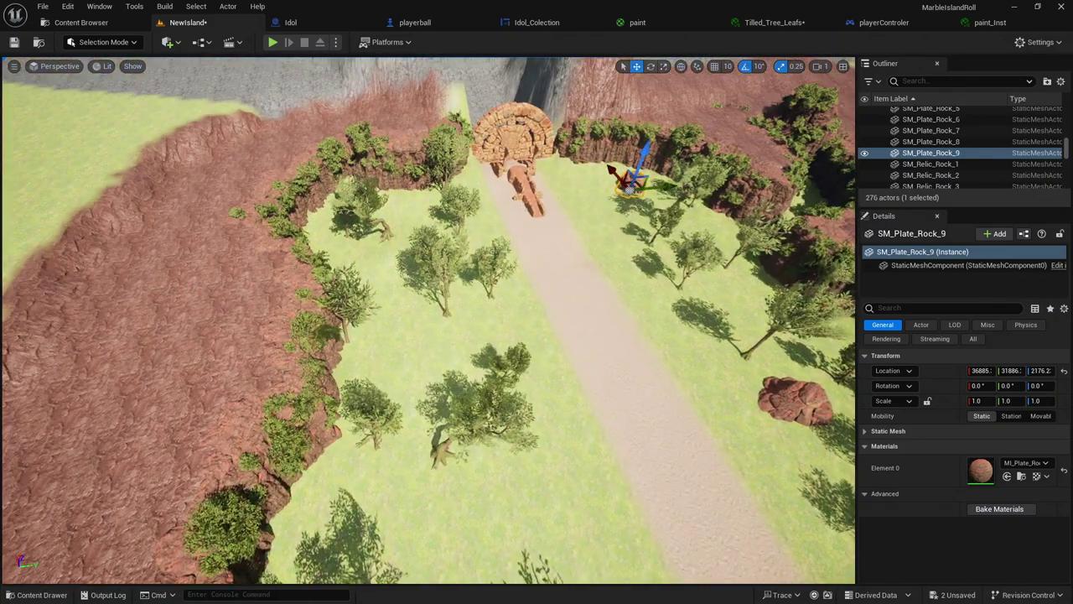
Place two SM_Medium_Rock pieces on the grass near the left trees, then deselect them.
click(50, 594)
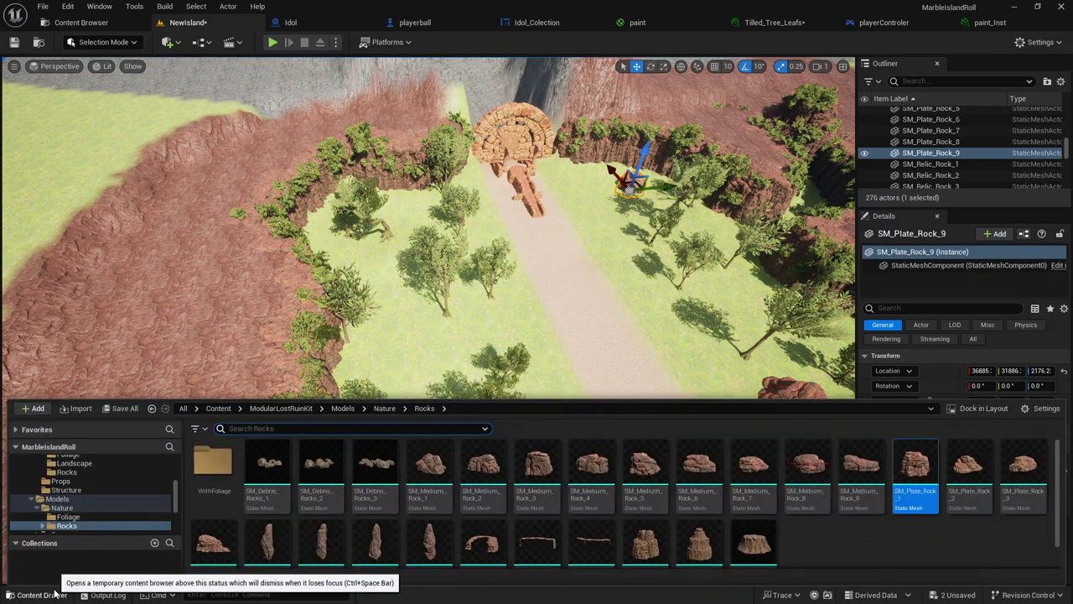
drag(665, 447, 428, 338)
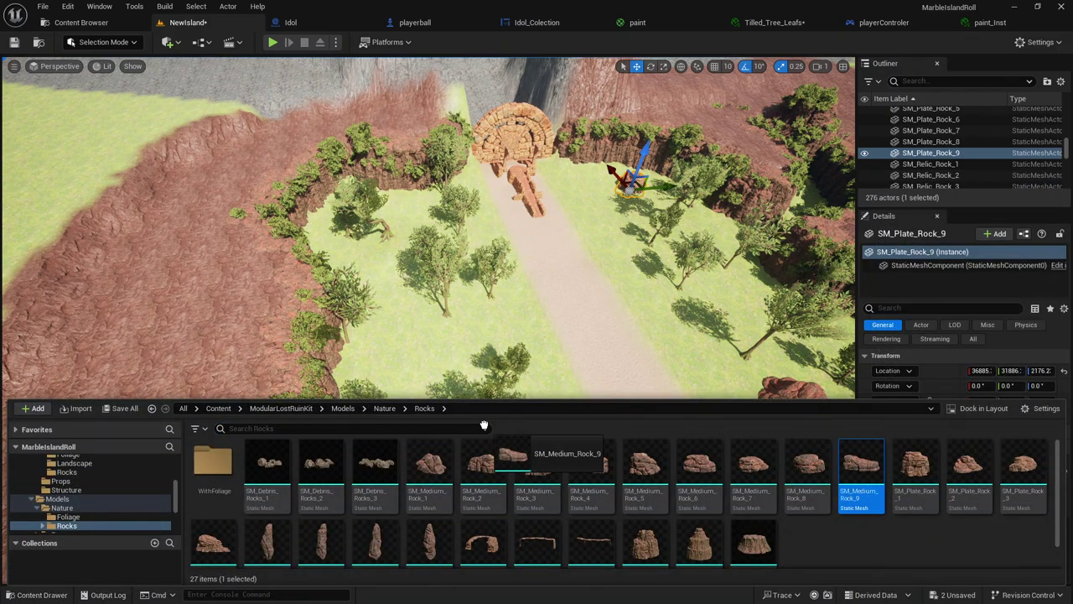
drag(422, 376, 422, 376)
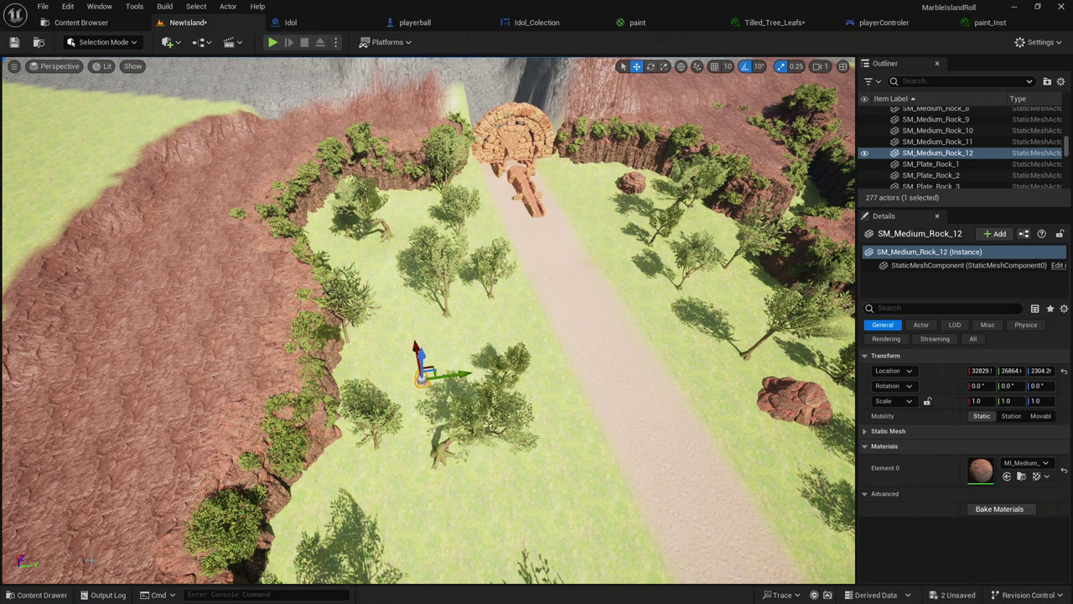
click(38, 594)
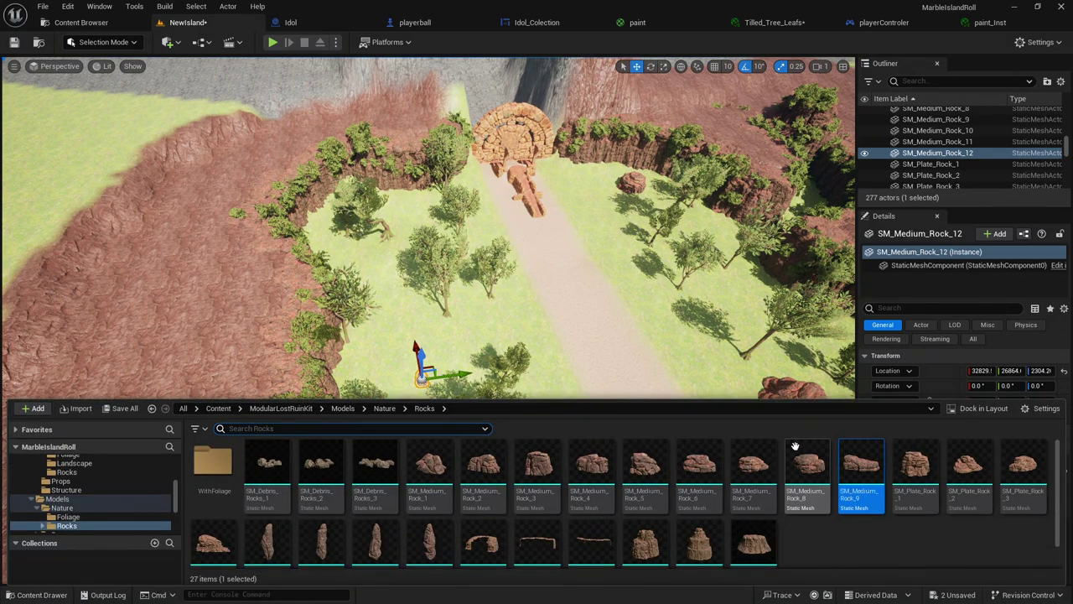
drag(801, 458, 411, 212)
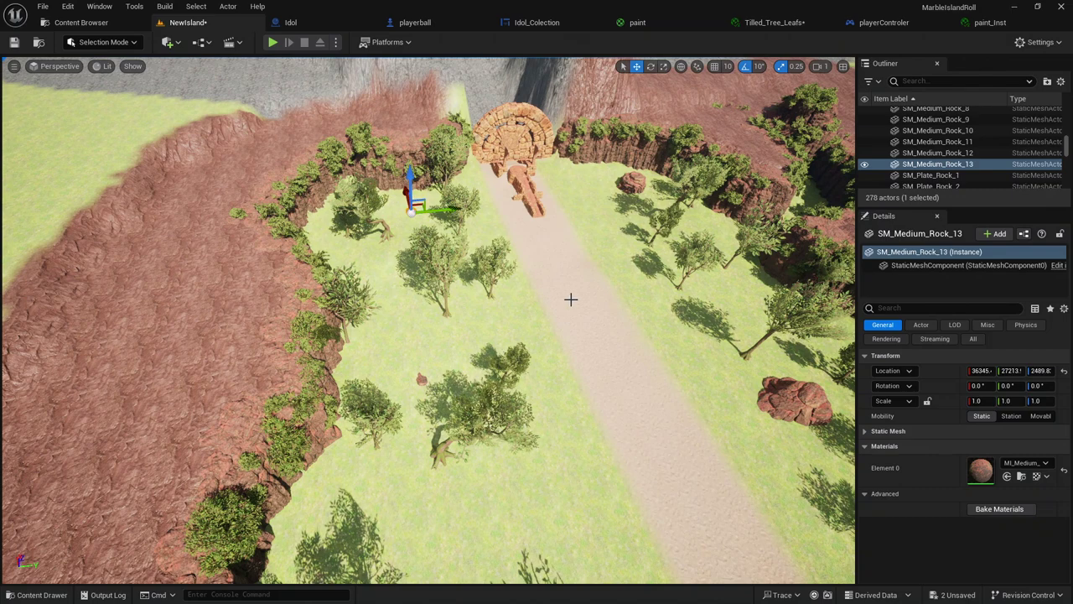
right_drag(570, 299, 573, 299)
click(196, 496)
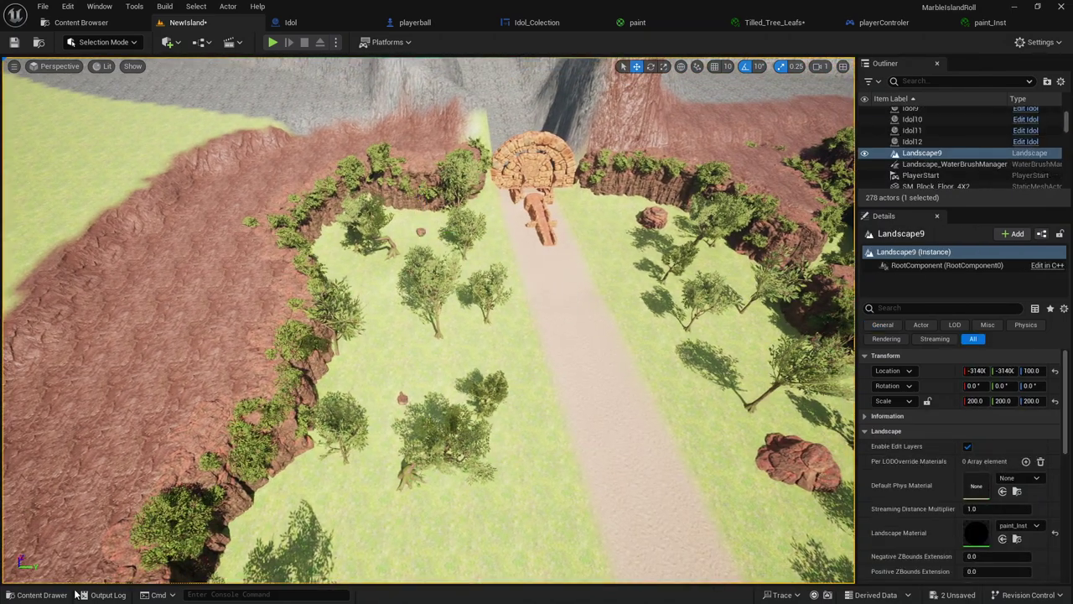
click(33, 595)
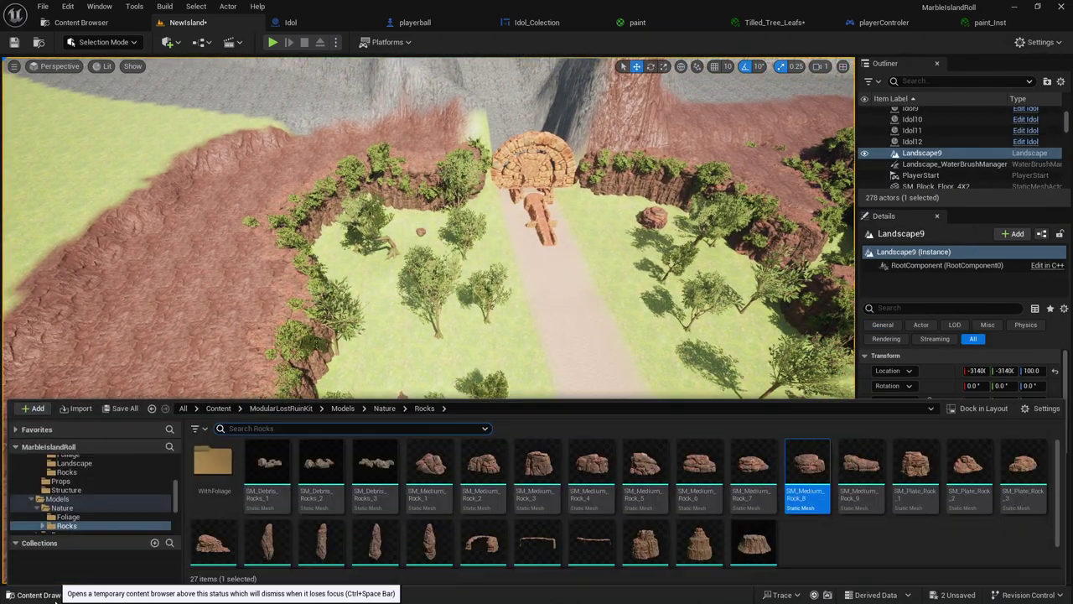
click(229, 496)
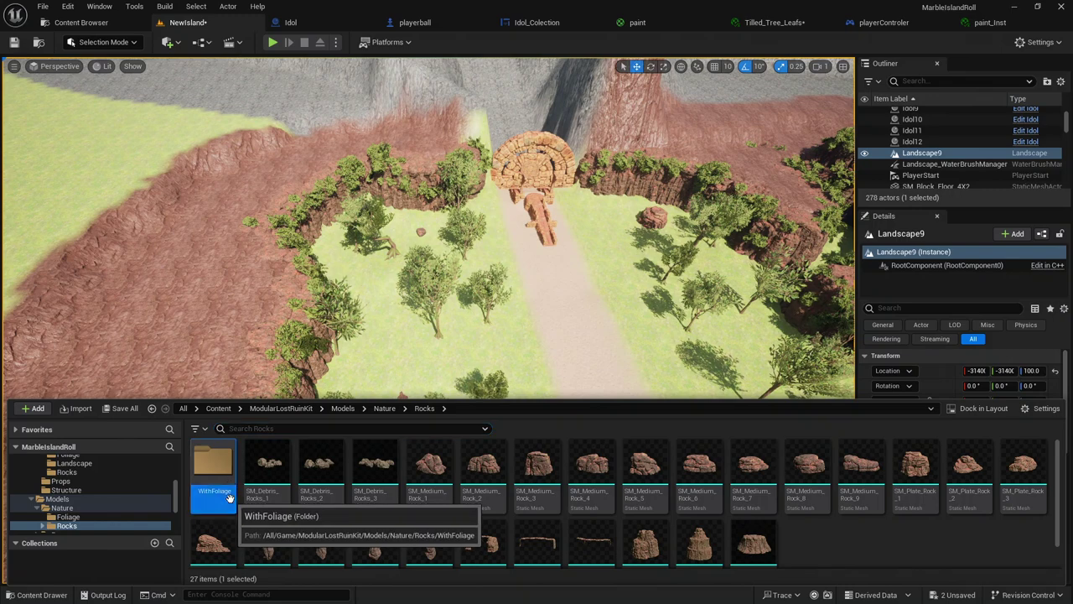
double_click(229, 497)
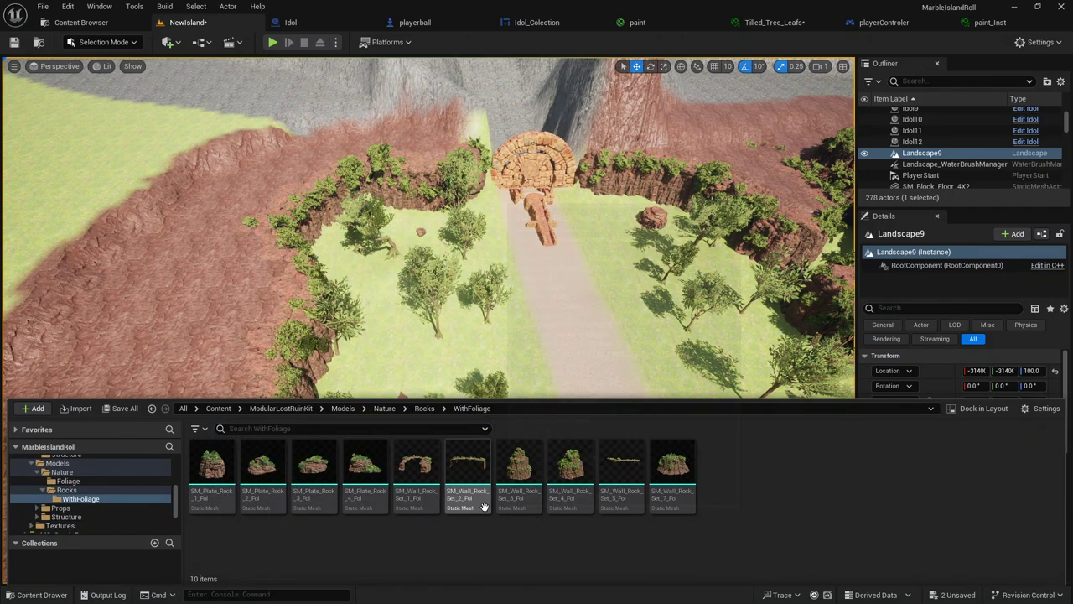
key(alt+Left)
key(alt+Left)
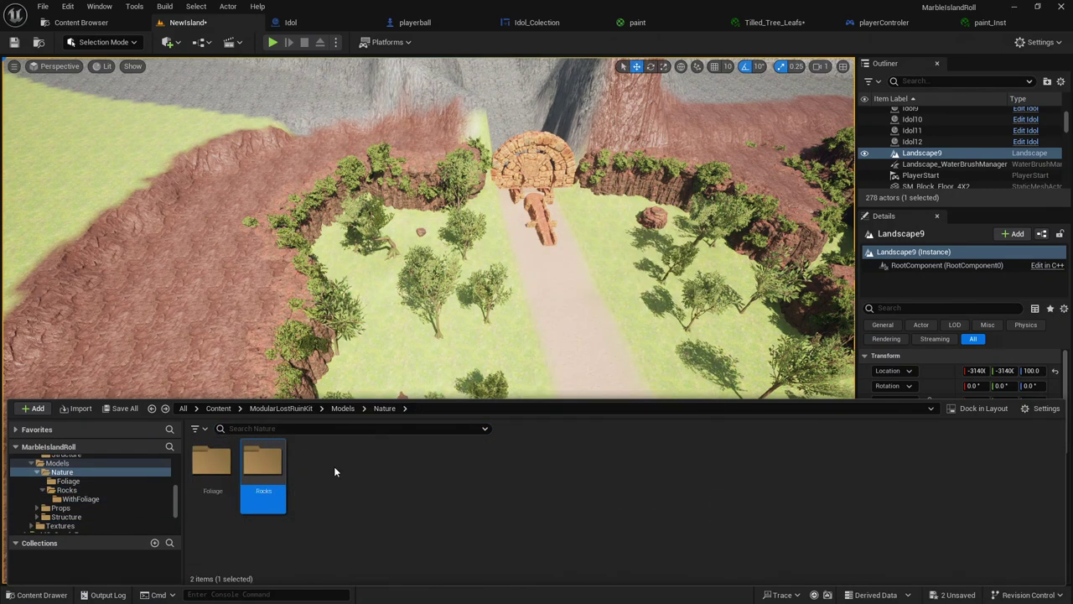
key(alt+Left)
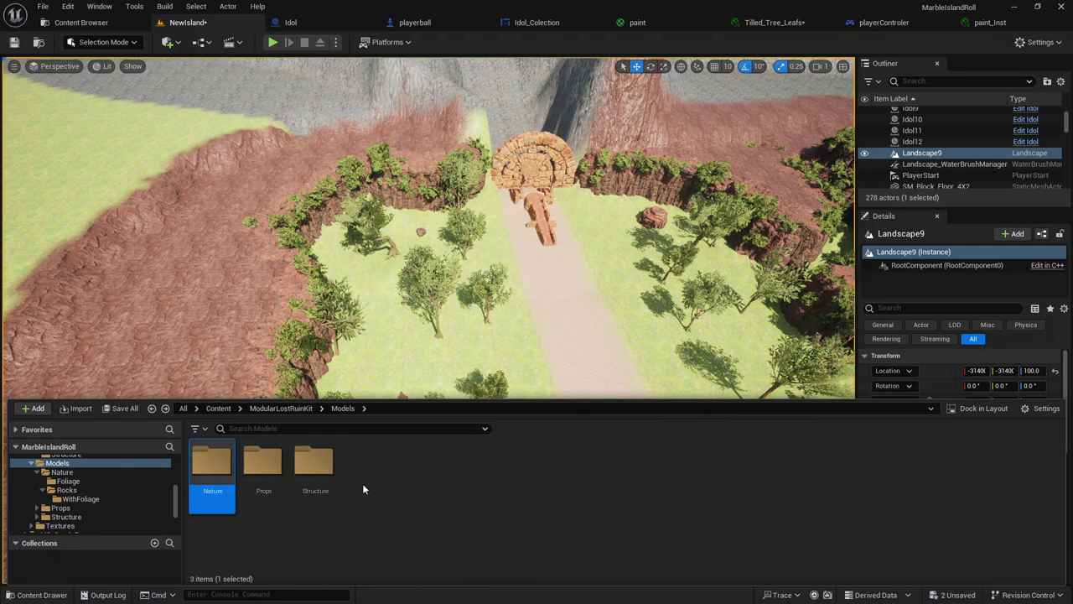
click(309, 467)
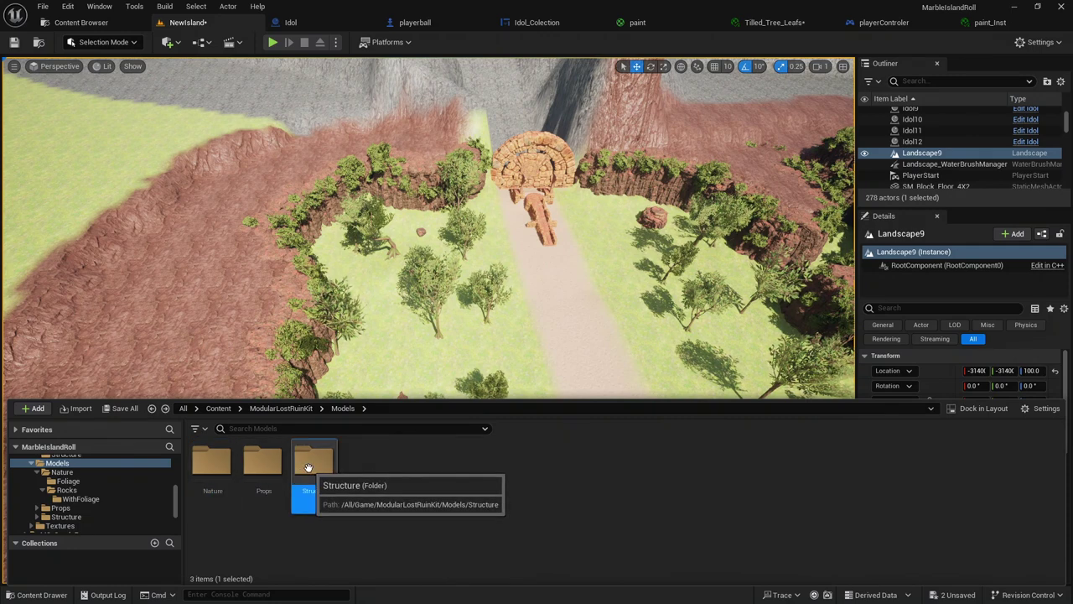
double_click(309, 467)
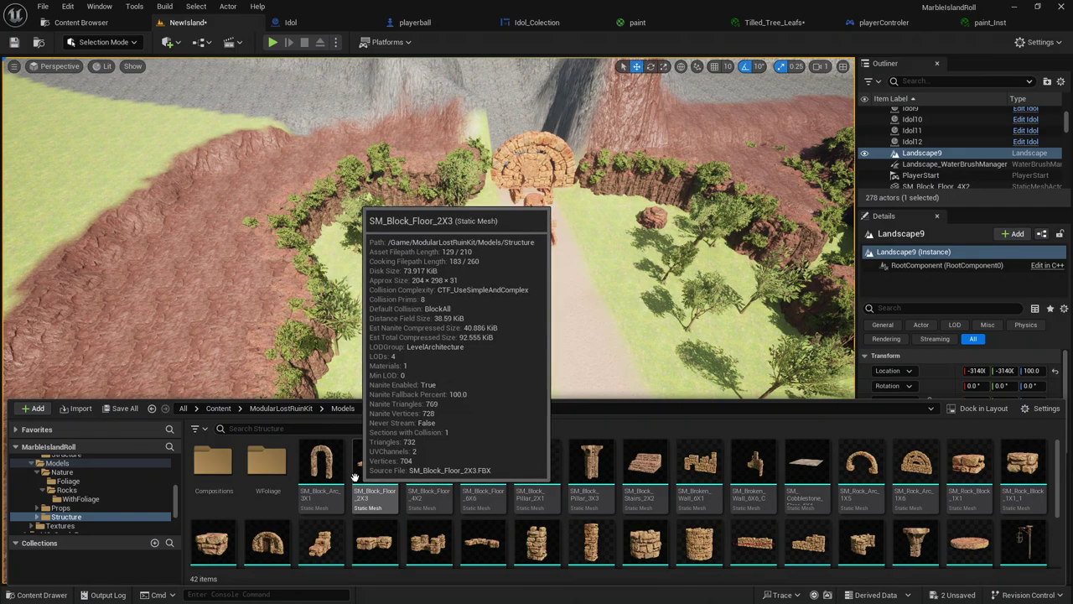
click(257, 474)
double_click(235, 474)
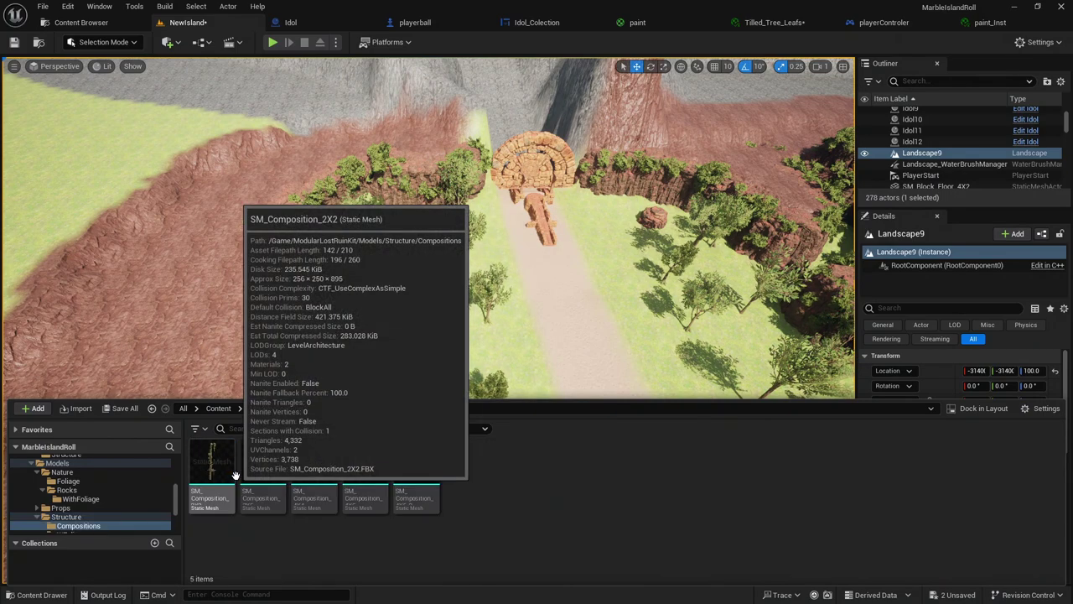
click(63, 596)
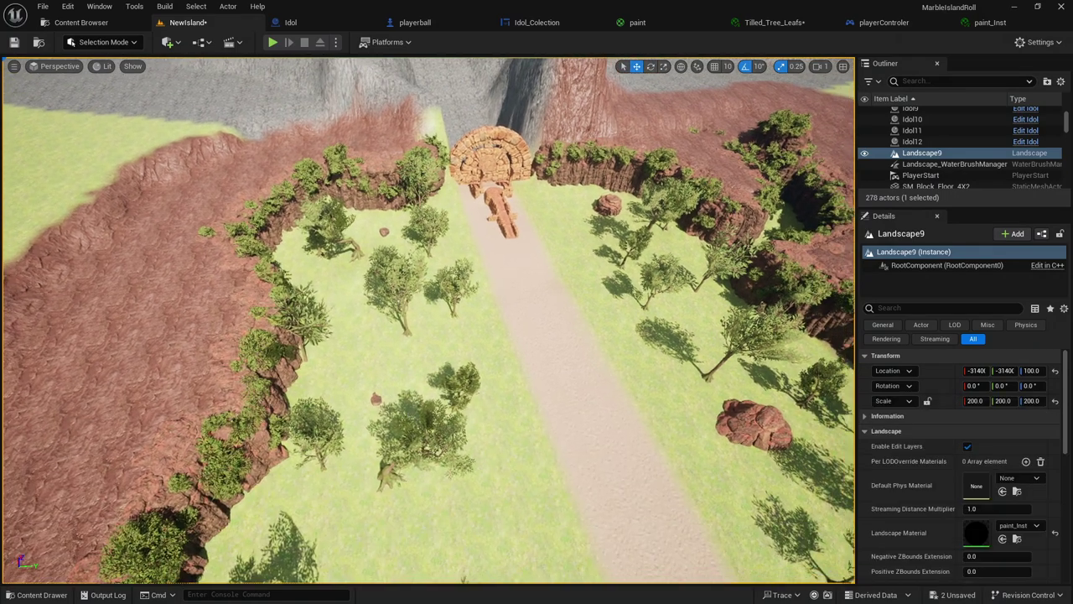
click(34, 595)
key(alt+Left)
key(alt+Right)
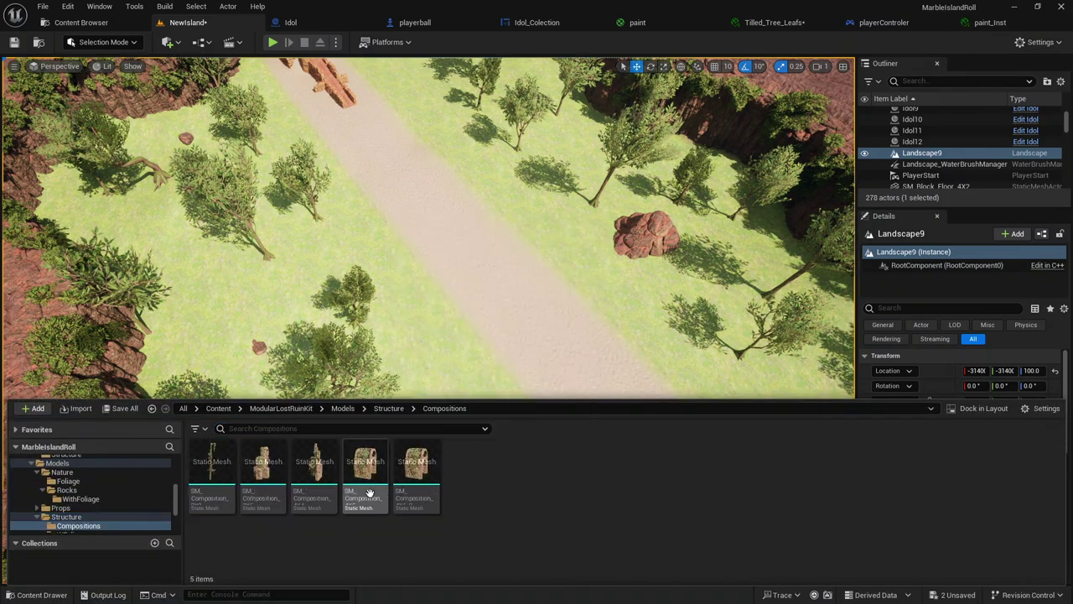
drag(481, 290, 493, 289)
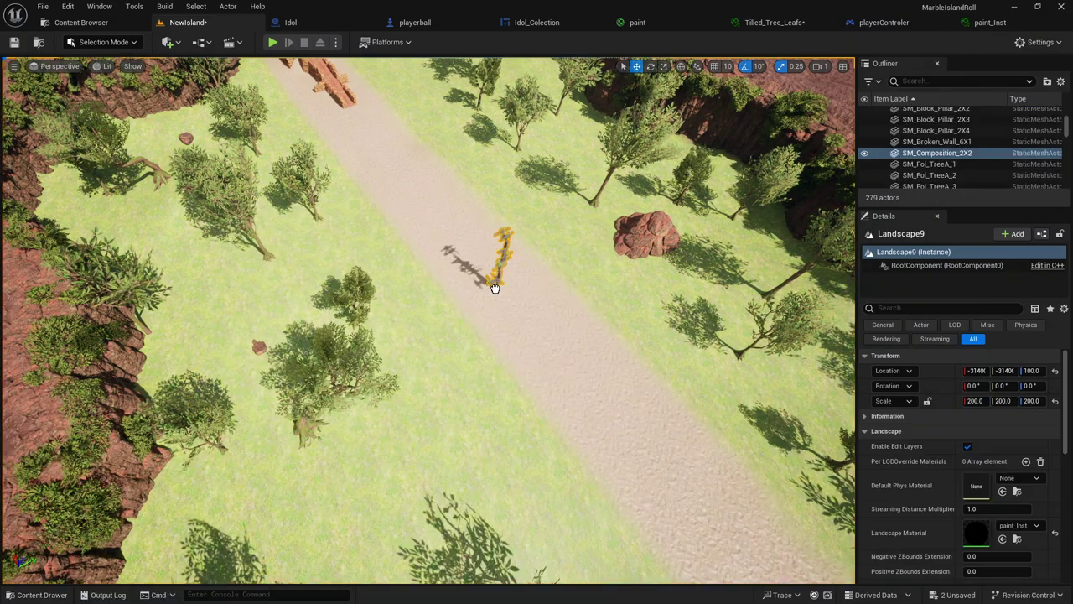
right_drag(493, 291, 495, 260)
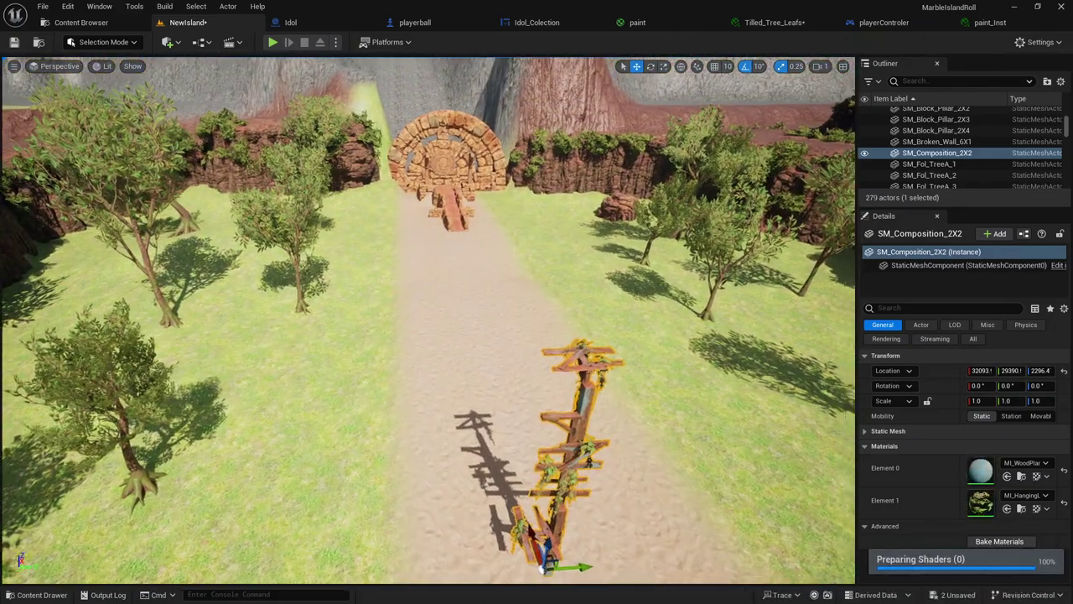
key(Delete)
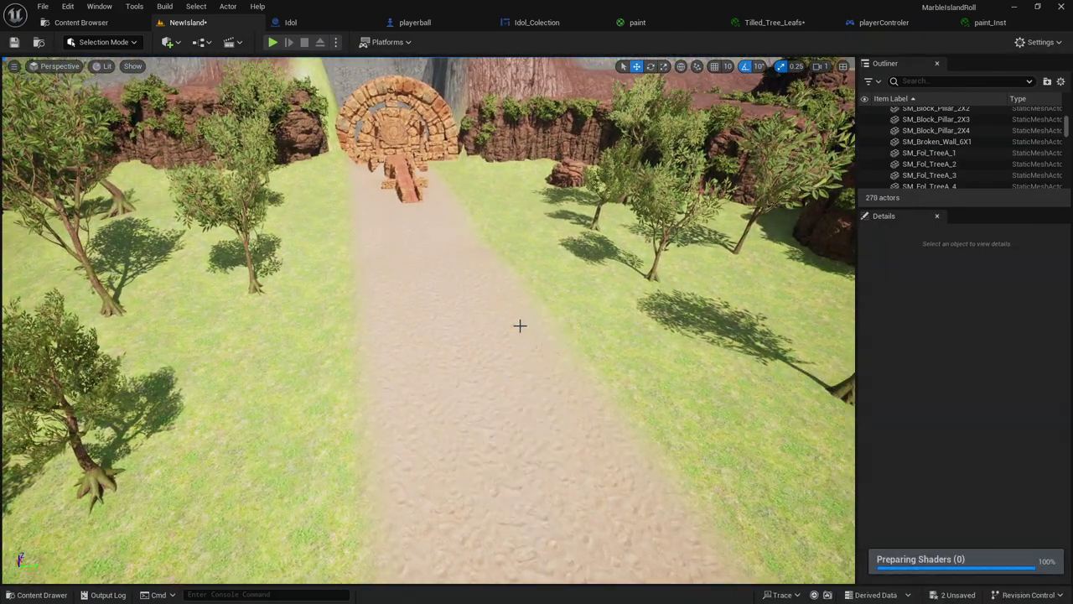
Place SM_Rock_Broken_Wall_6X1_Fol from Structure > WFoliage on the grass near the path edge.
click(36, 595)
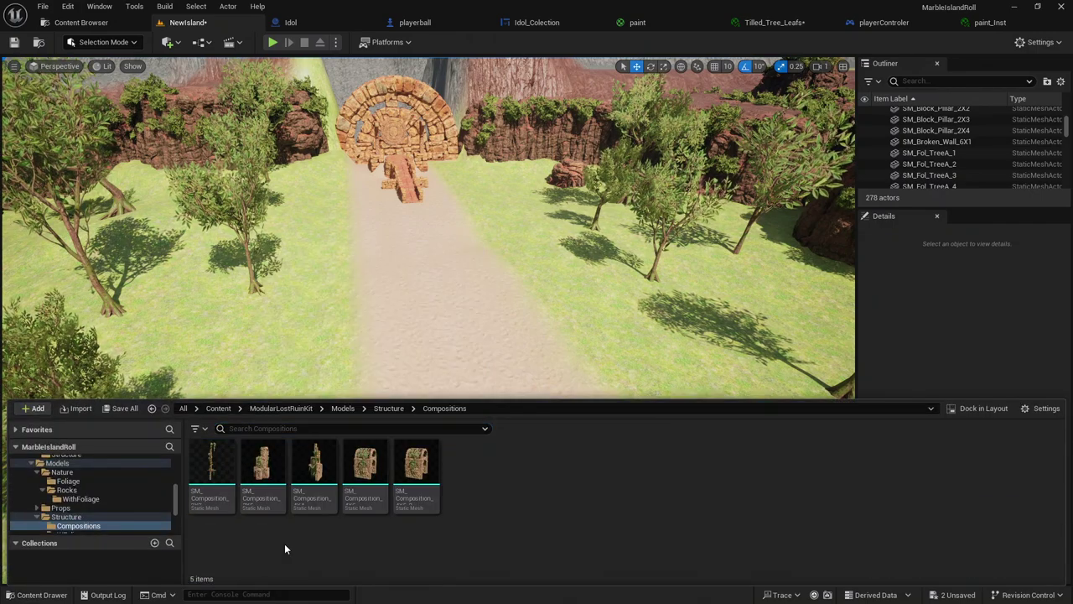
click(388, 408)
double_click(266, 462)
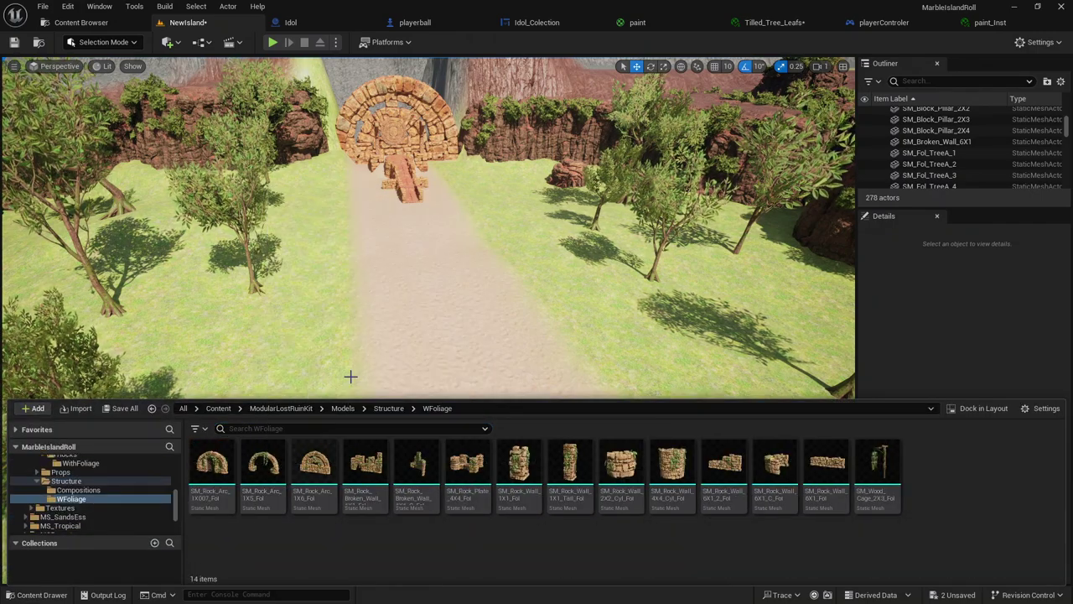
right_drag(351, 377, 333, 385)
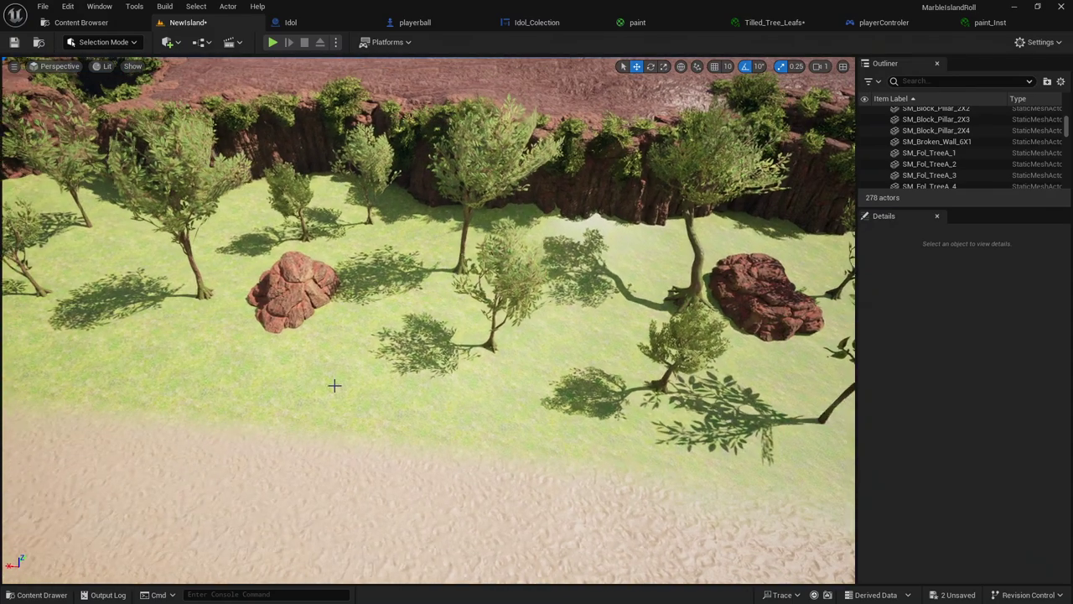
click(35, 595)
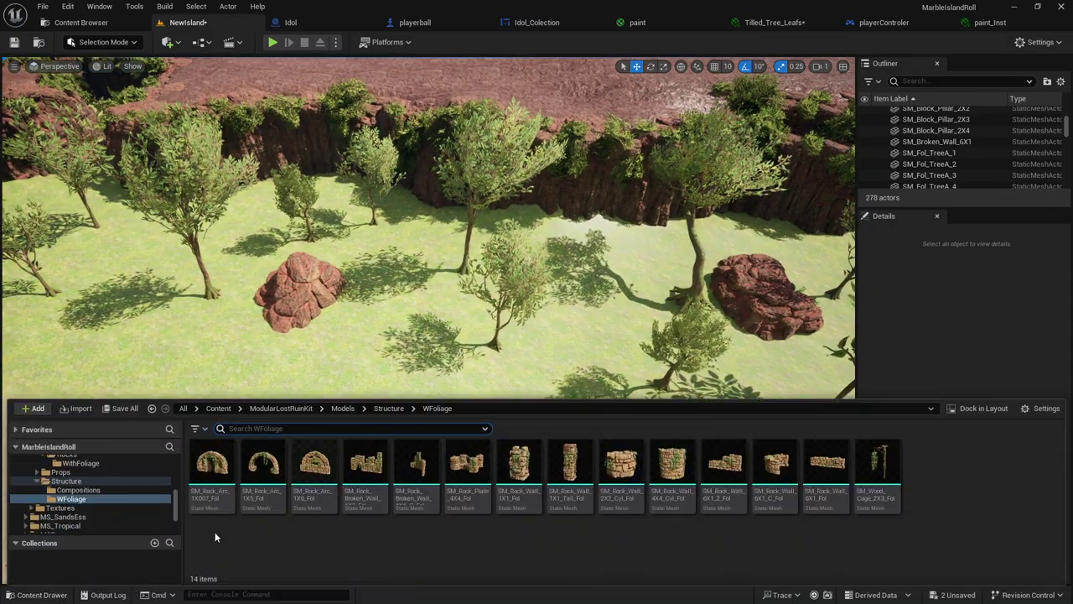
mouse_move(367, 465)
mouse_down()
mouse_move(562, 298)
mouse_move(555, 329)
mouse_up()
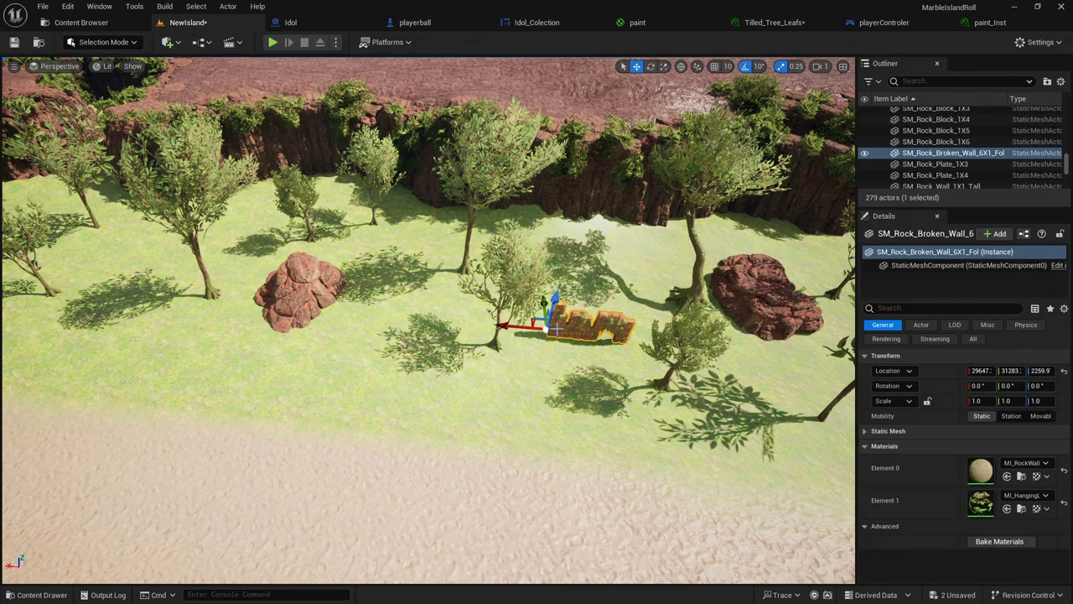
middle_drag(537, 323, 574, 331)
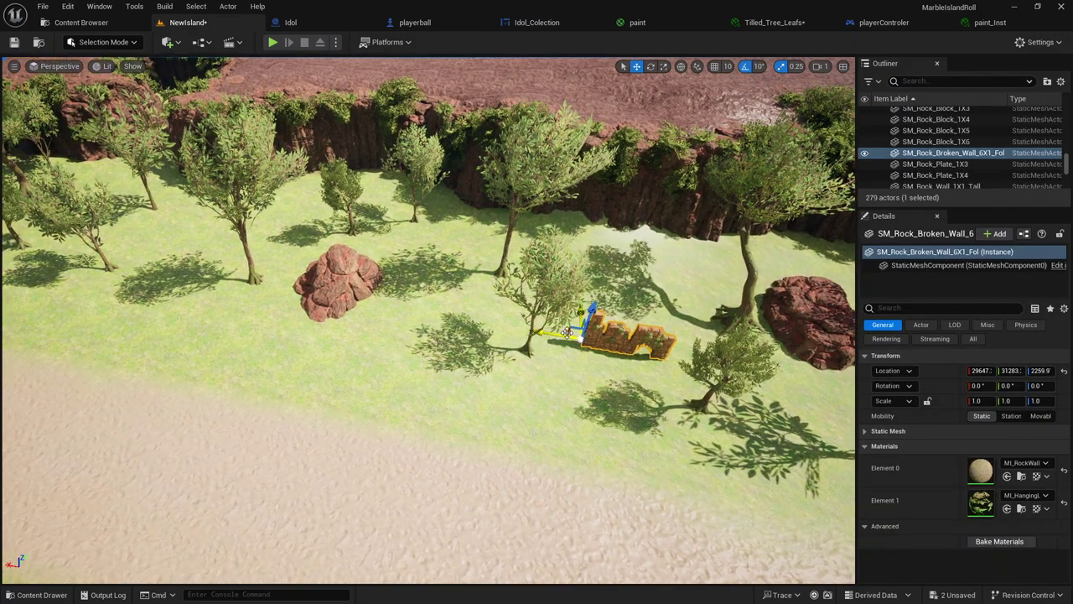
mouse_move(568, 332)
mouse_down()
mouse_move(426, 411)
mouse_move(435, 454)
mouse_up()
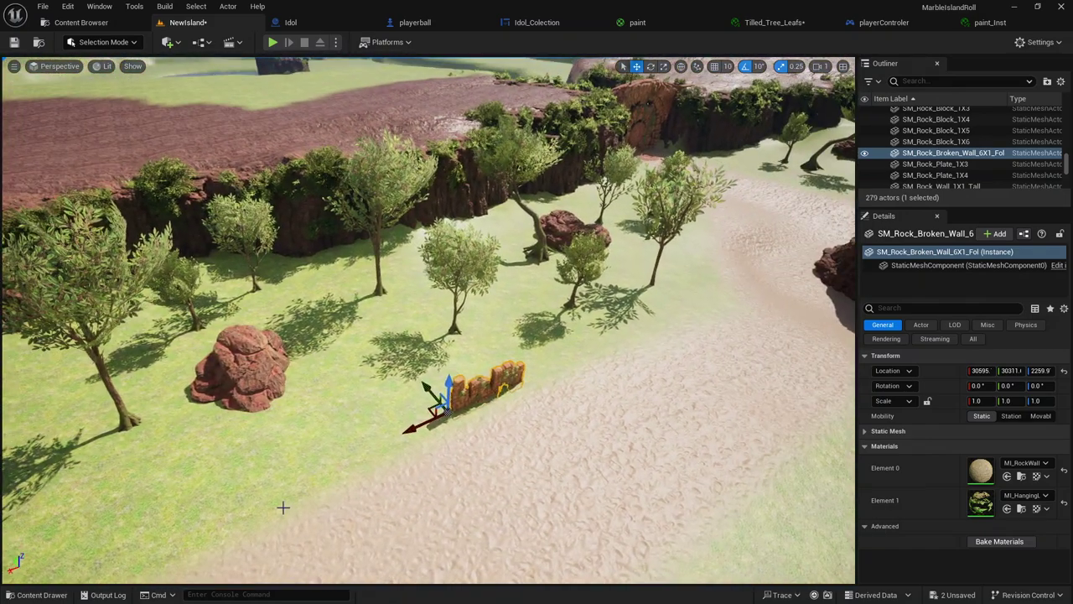
key(Escape)
Add an SM_Rock_Plate_4X4_Fol piece and move it off the path onto the grass.
click(36, 595)
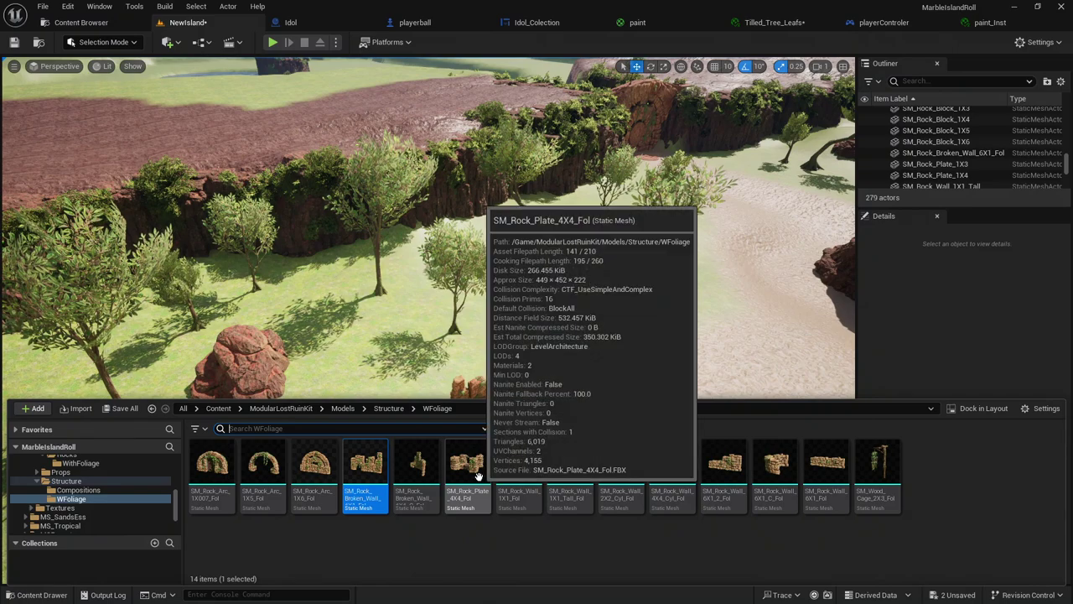
mouse_move(482, 477)
mouse_down()
mouse_move(666, 373)
mouse_move(573, 478)
mouse_move(796, 452)
mouse_up()
click(635, 445)
right_drag(635, 445, 382, 287)
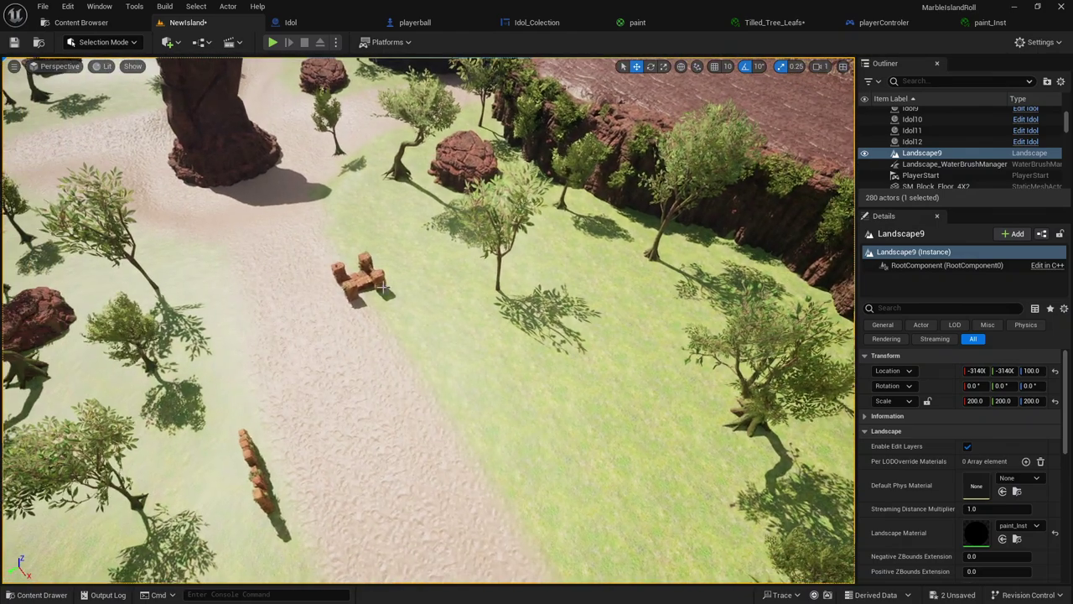
click(363, 282)
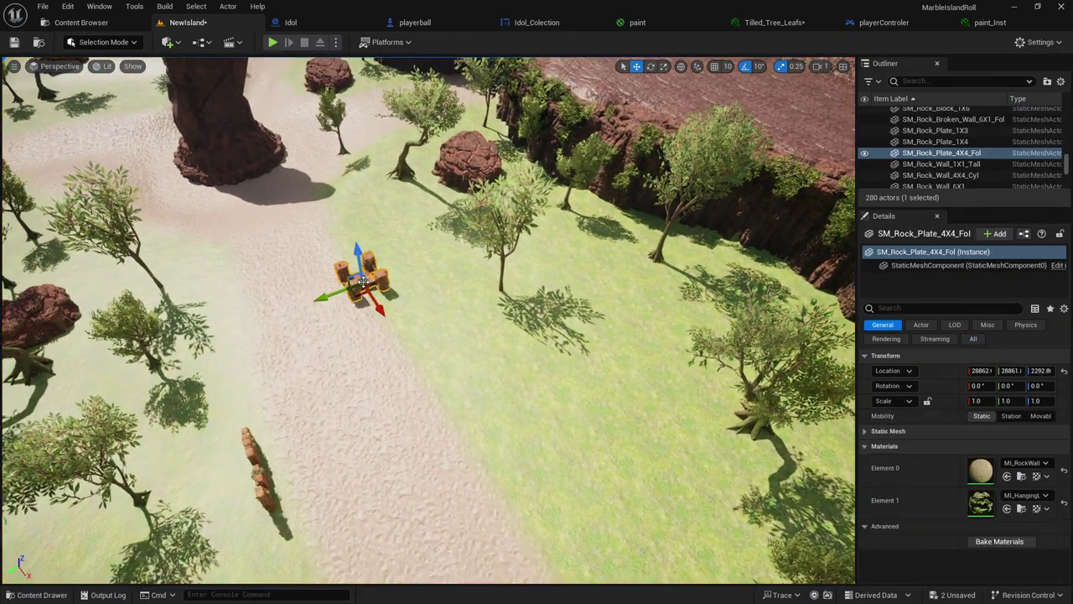
drag(356, 295, 651, 402)
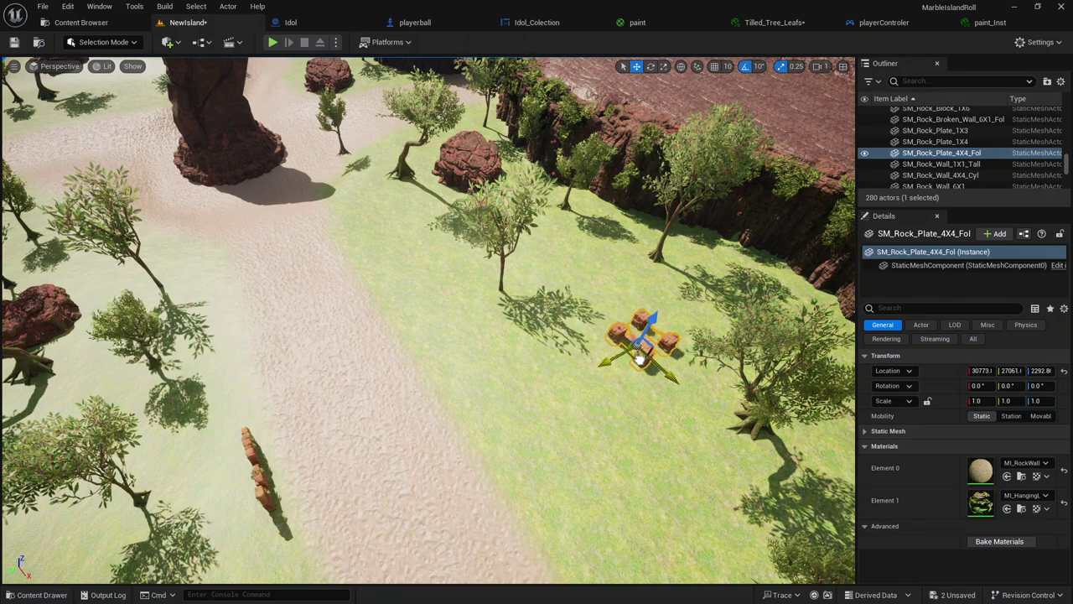
shift+drag(640, 359, 585, 345)
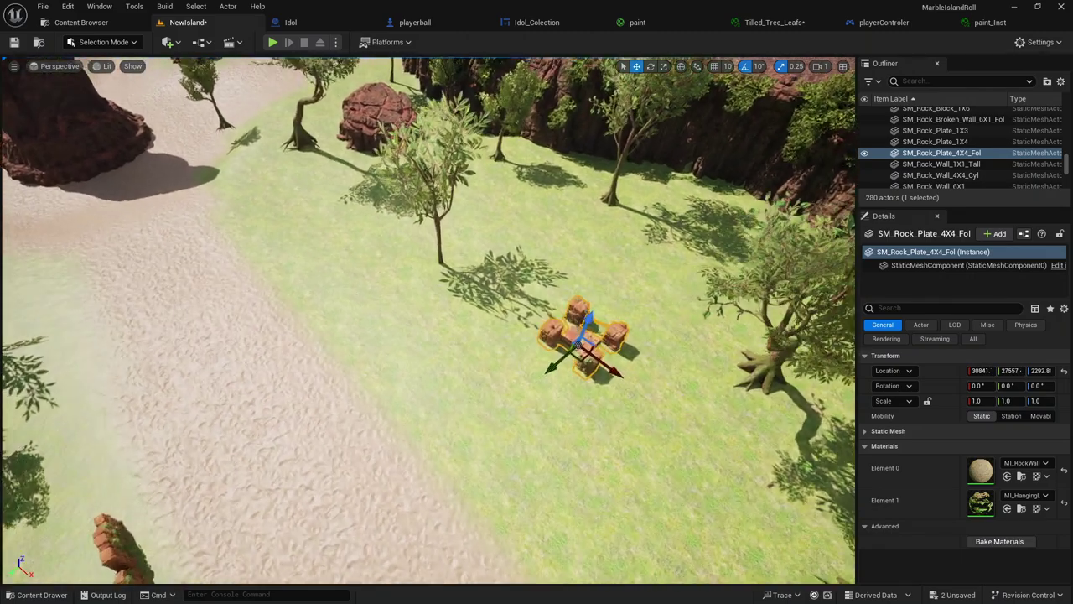
click(439, 442)
mouse_move(439, 441)
right_down()
mouse_move(402, 469)
mouse_move(228, 530)
right_up()
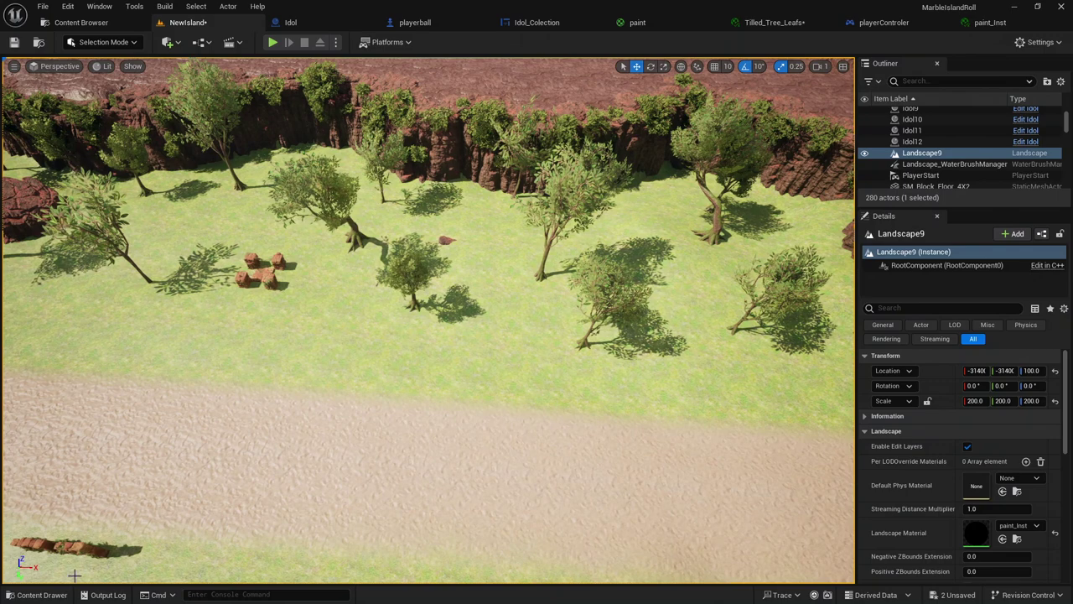
Place a foliage-covered broken rock wall beside the big rock by the path.
click(37, 594)
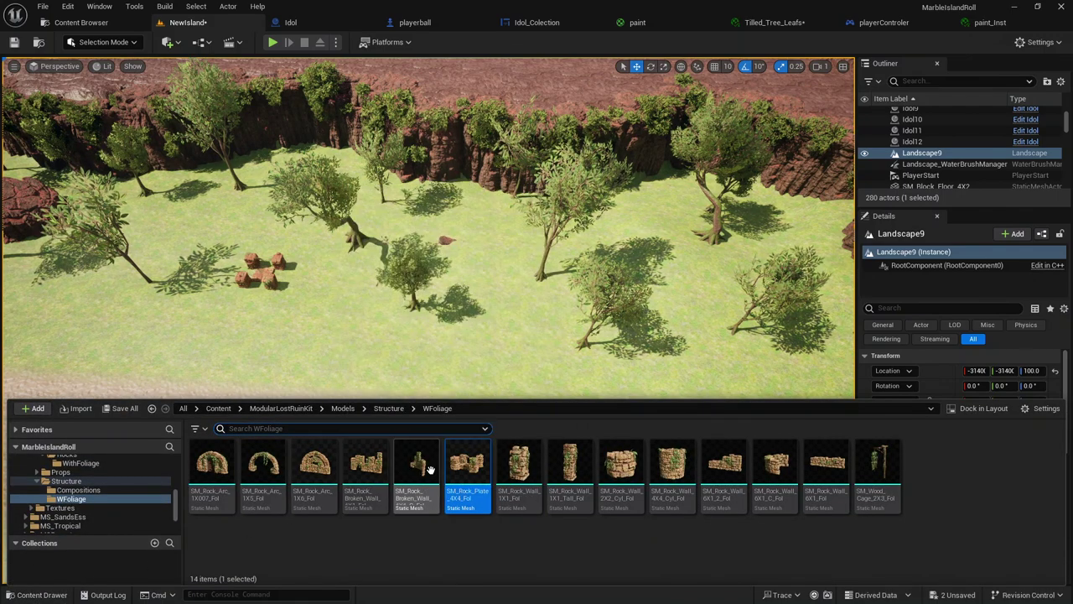
mouse_move(429, 469)
mouse_down()
mouse_move(726, 372)
mouse_move(357, 408)
mouse_up()
right_drag(357, 408, 276, 394)
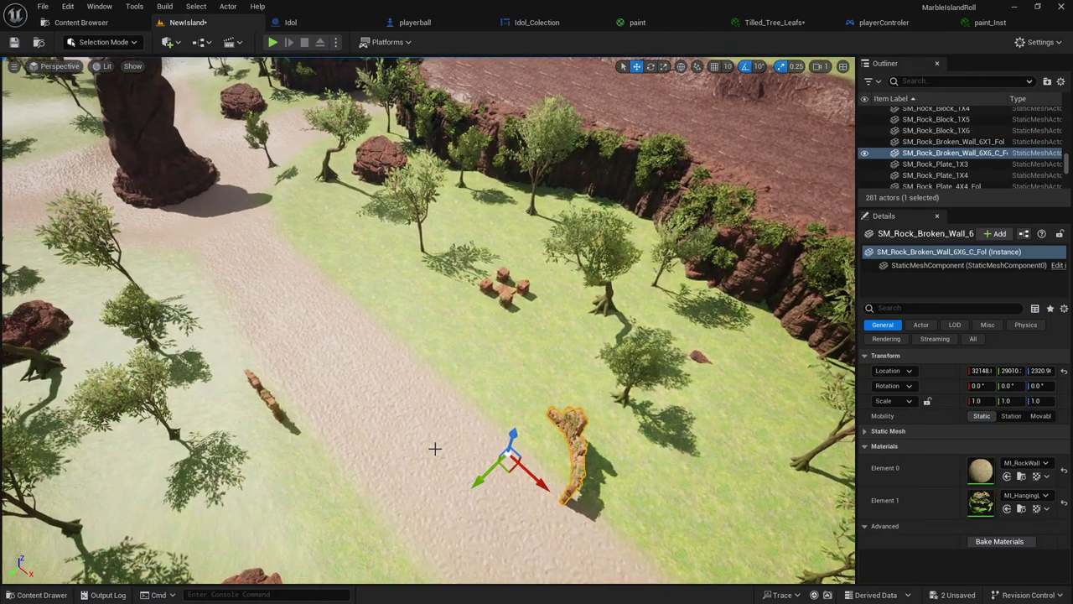
drag(508, 469, 239, 156)
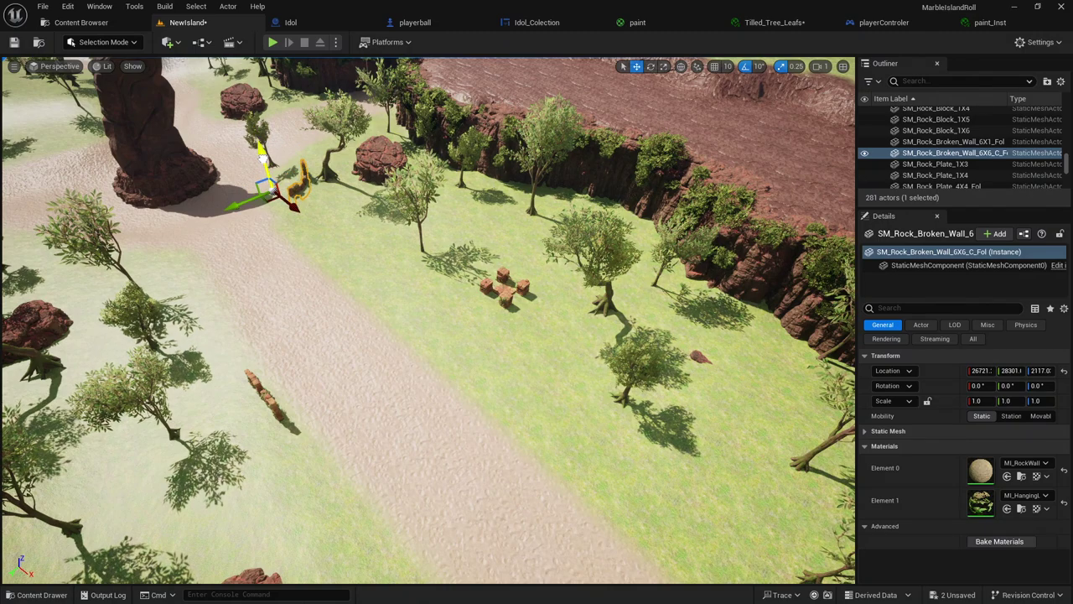
right_drag(260, 147, 377, 294)
click(336, 251)
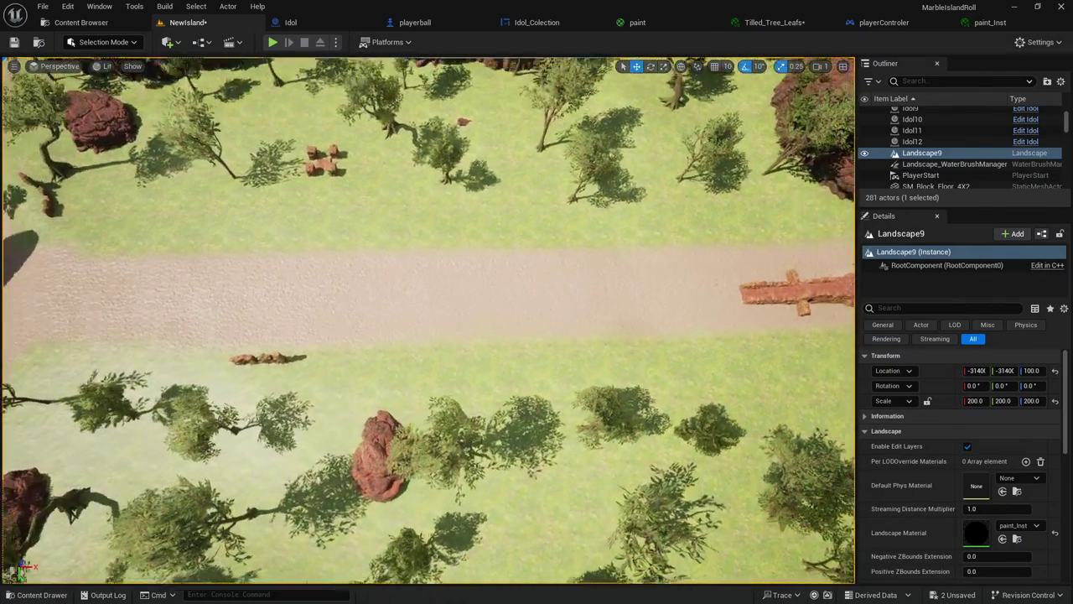
scroll(311, 347, down, 5)
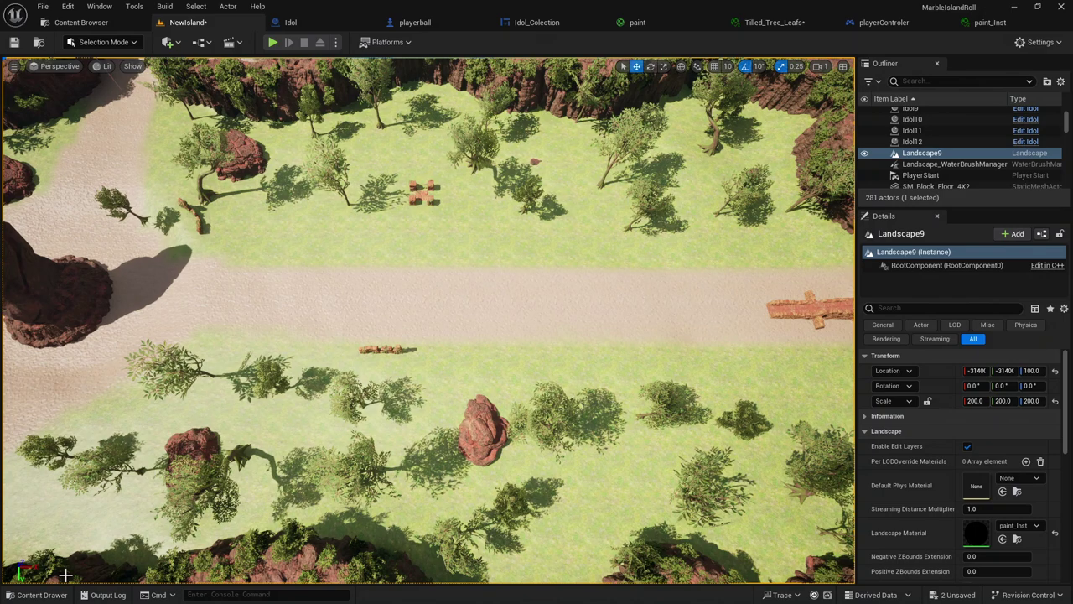
Set an SM_Rock_Wall_6X1_C_Fol ruin piece down in the lower grass below the path.
click(52, 598)
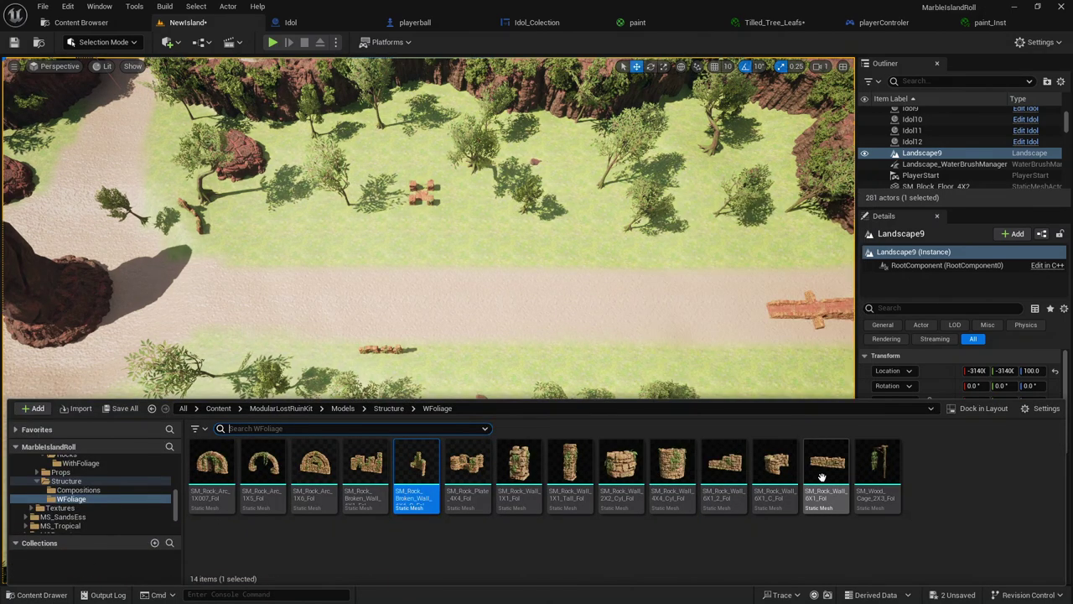
mouse_move(776, 470)
mouse_down()
mouse_move(711, 411)
mouse_move(676, 463)
mouse_up()
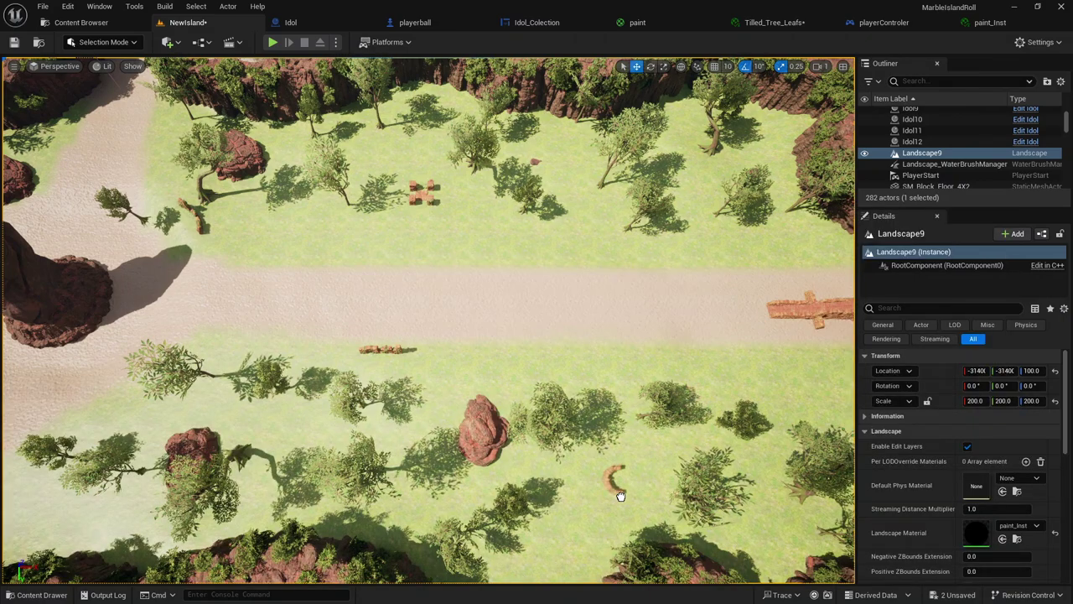
drag(620, 496, 622, 496)
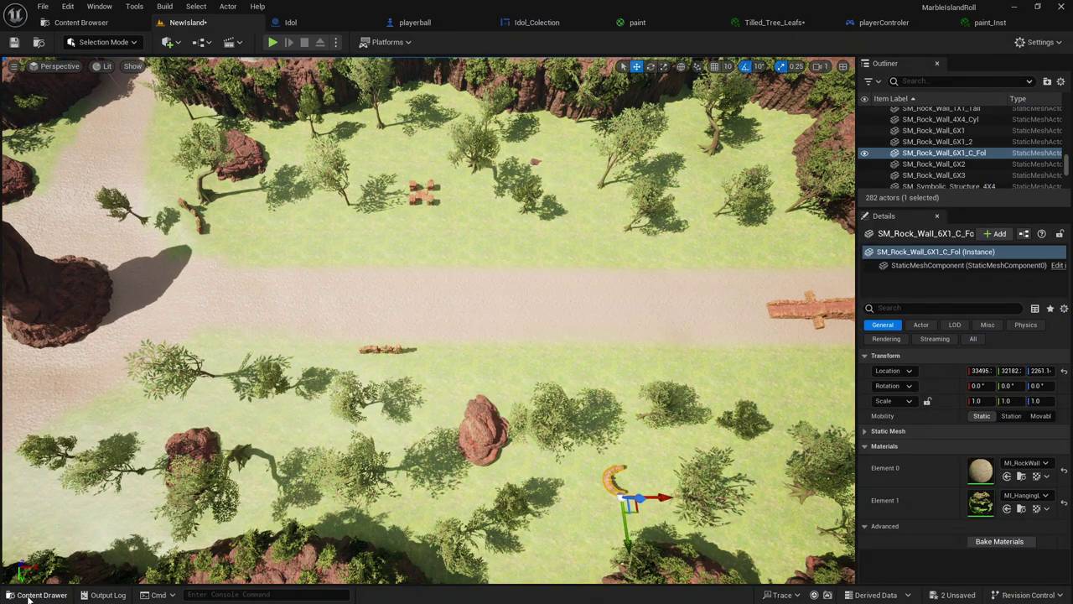
right_drag(621, 496, 622, 497)
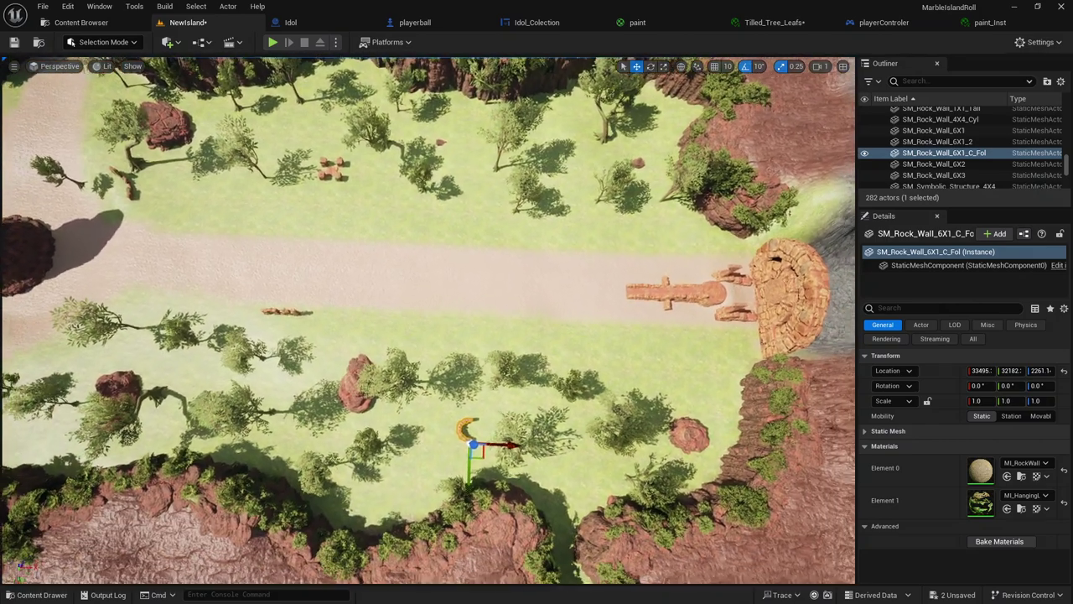
right_drag(409, 389, 409, 389)
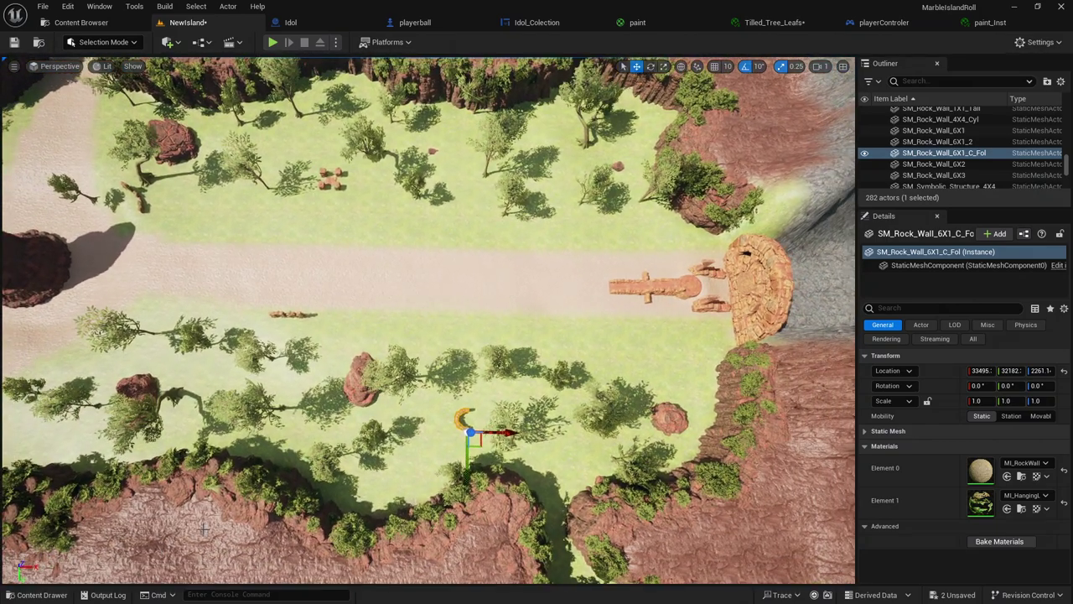
Place SM_Rock_Wall_2X2_Cyl_Fol among the upper trees and SM_Rock_Wall_6X1_Fol at the path's edge.
click(36, 595)
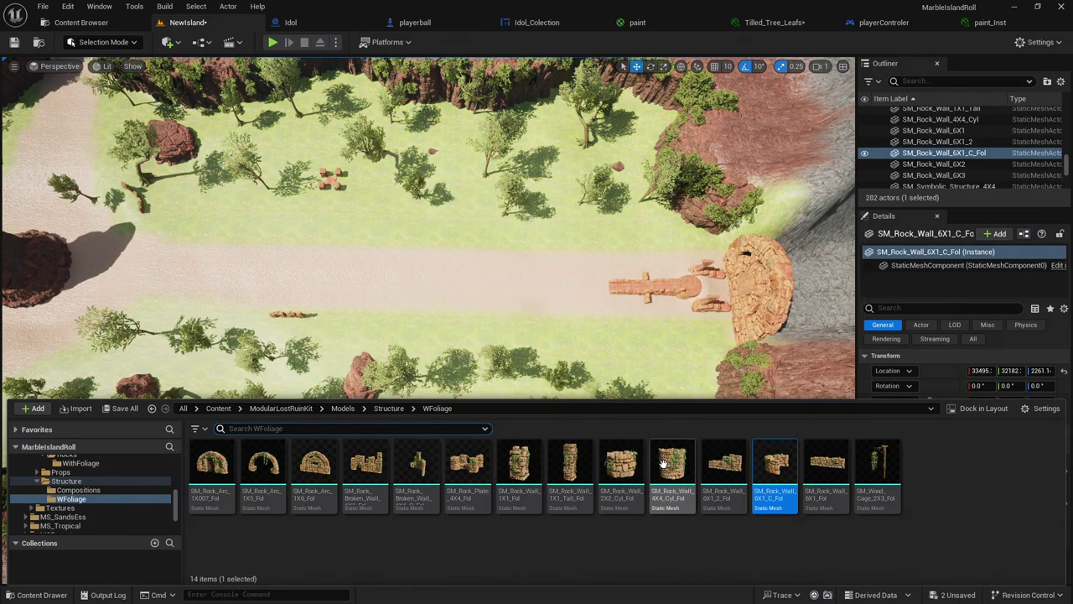
drag(650, 467, 742, 285)
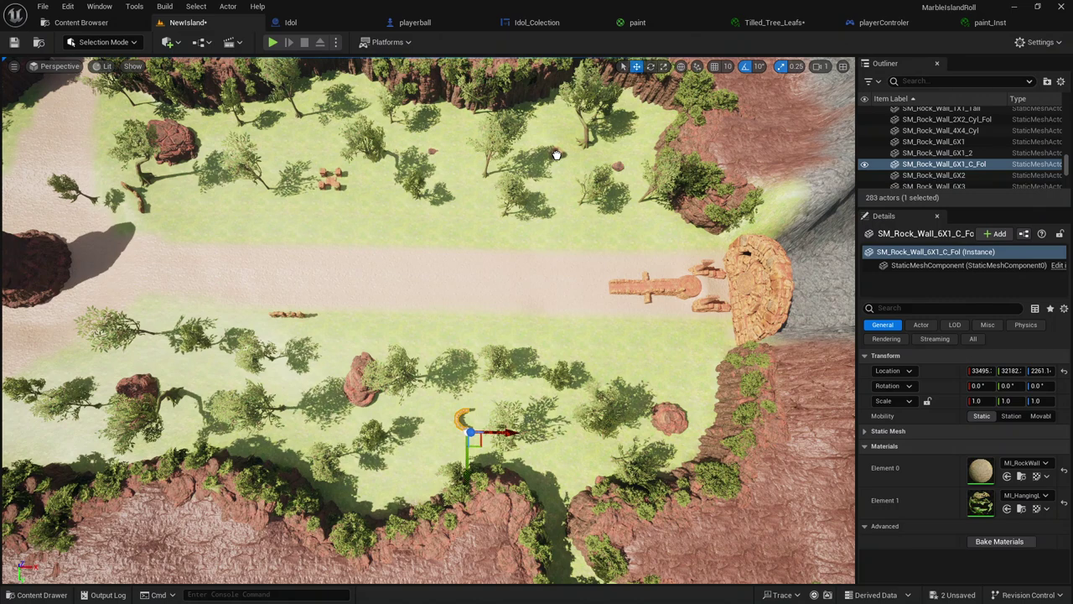
click(556, 154)
click(70, 595)
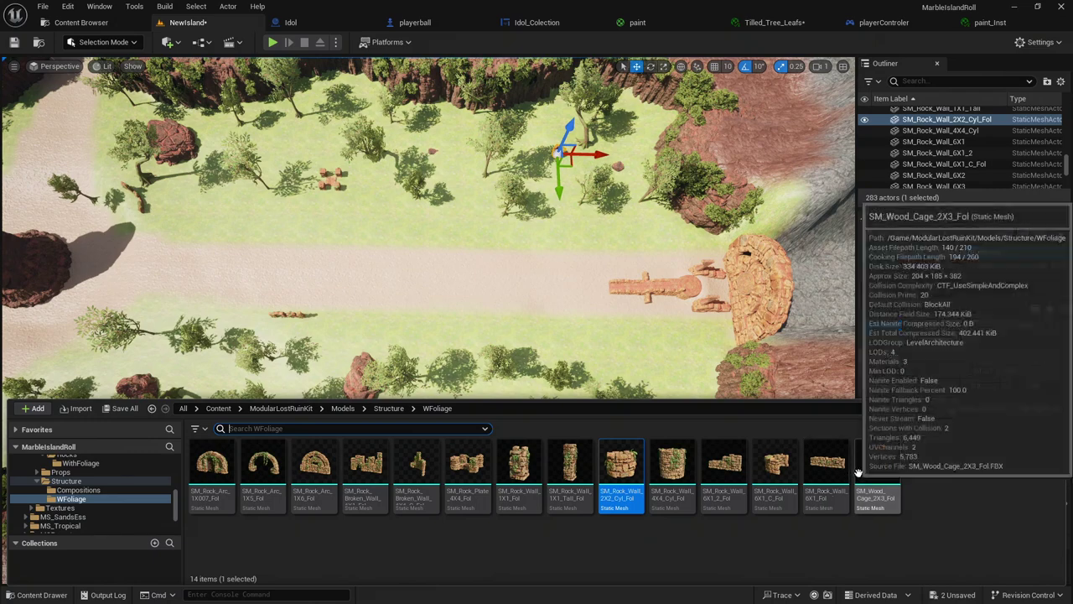
click(703, 342)
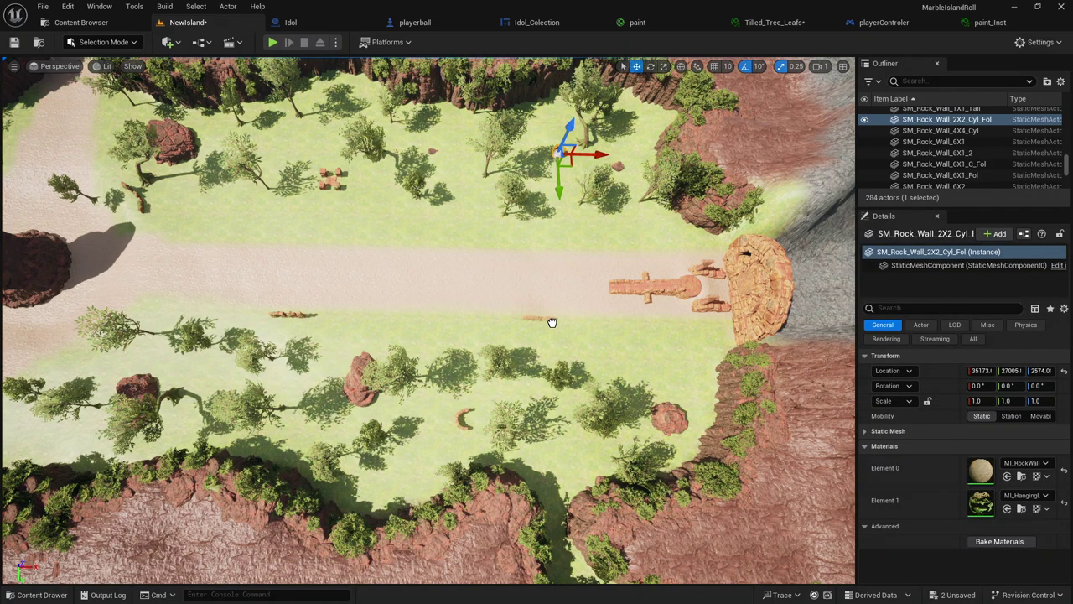
drag(552, 323, 554, 324)
scroll(570, 343, up, 5)
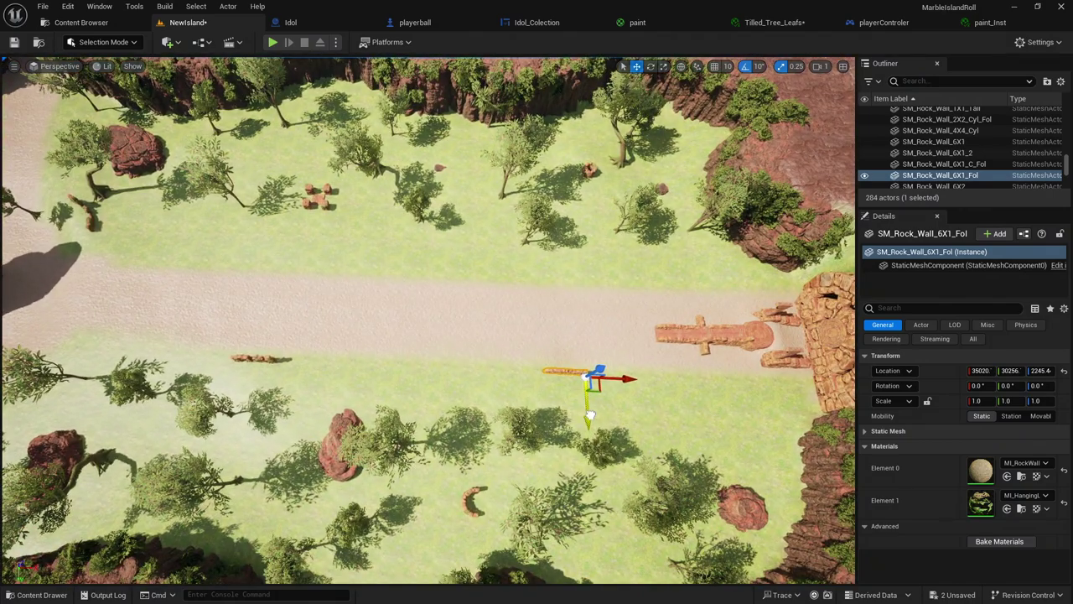
mouse_move(566, 317)
right_down()
mouse_move(520, 302)
mouse_move(553, 252)
mouse_move(571, 260)
right_up()
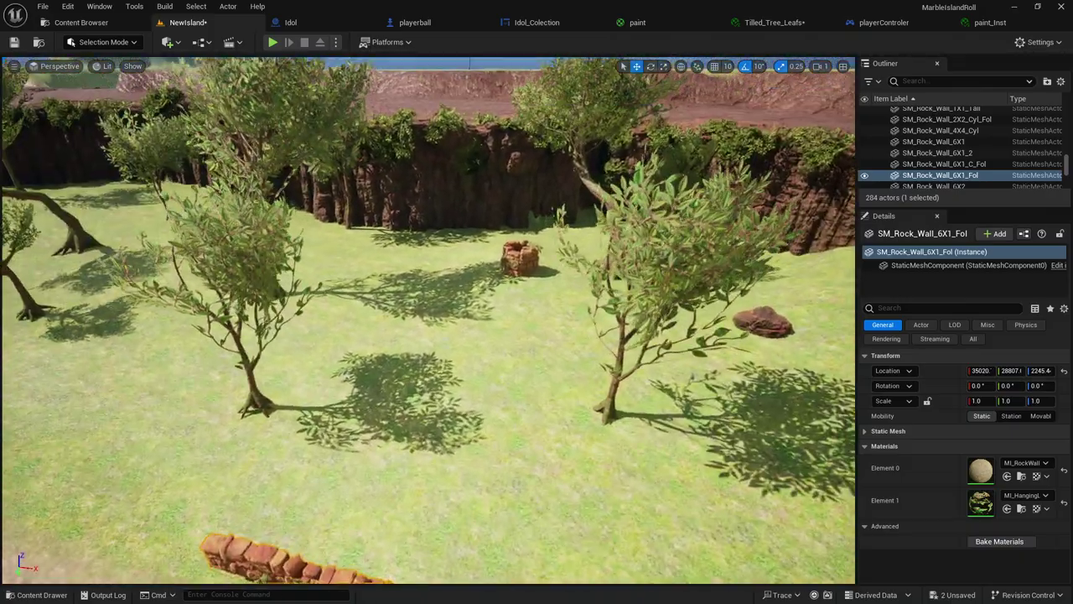
Sink the SM_Rock_Wall_6X1_C_Fol piece near the cliff slightly lower into the grass.
click(499, 250)
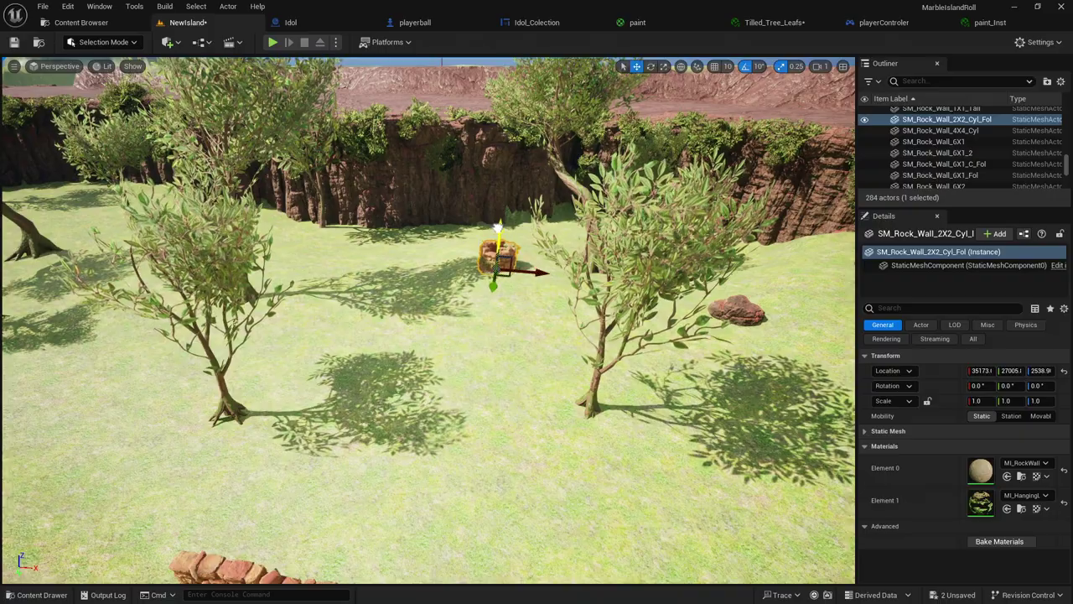
right_drag(495, 232, 495, 202)
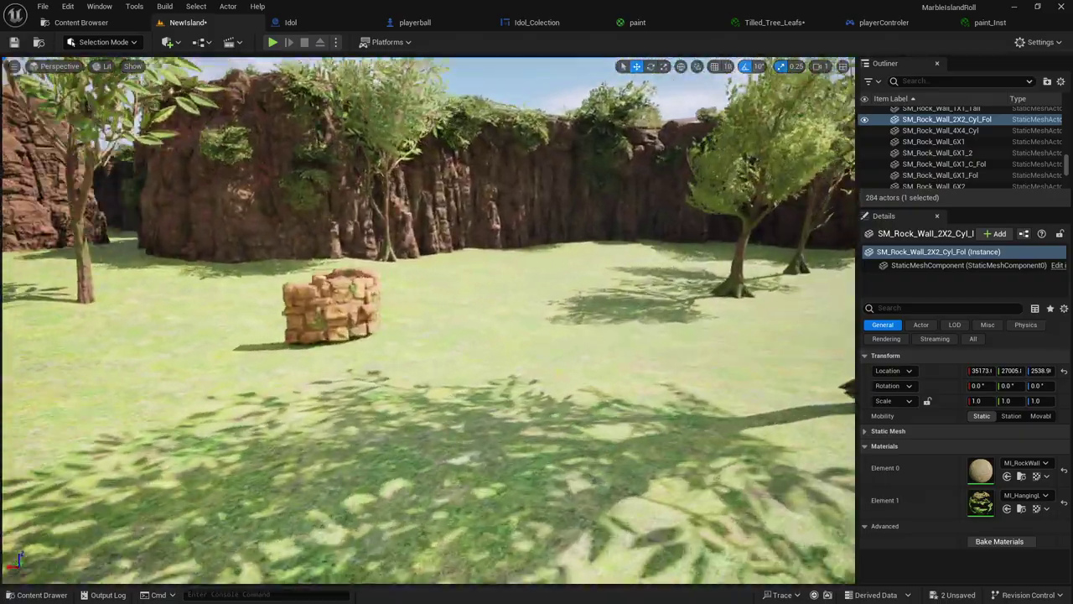
right_drag(405, 252, 406, 251)
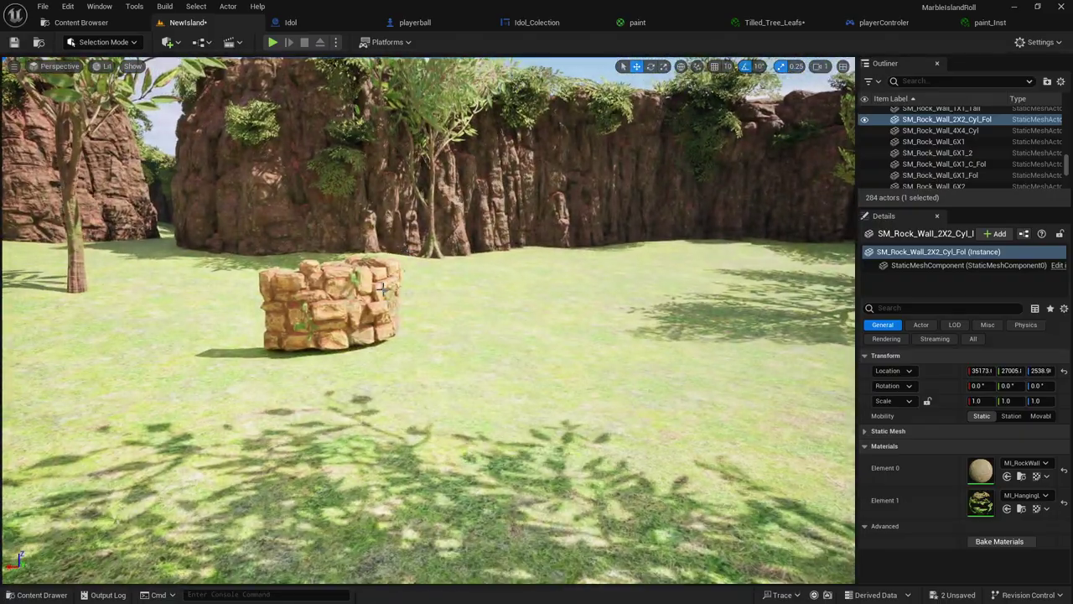
click(379, 254)
drag(329, 263, 332, 276)
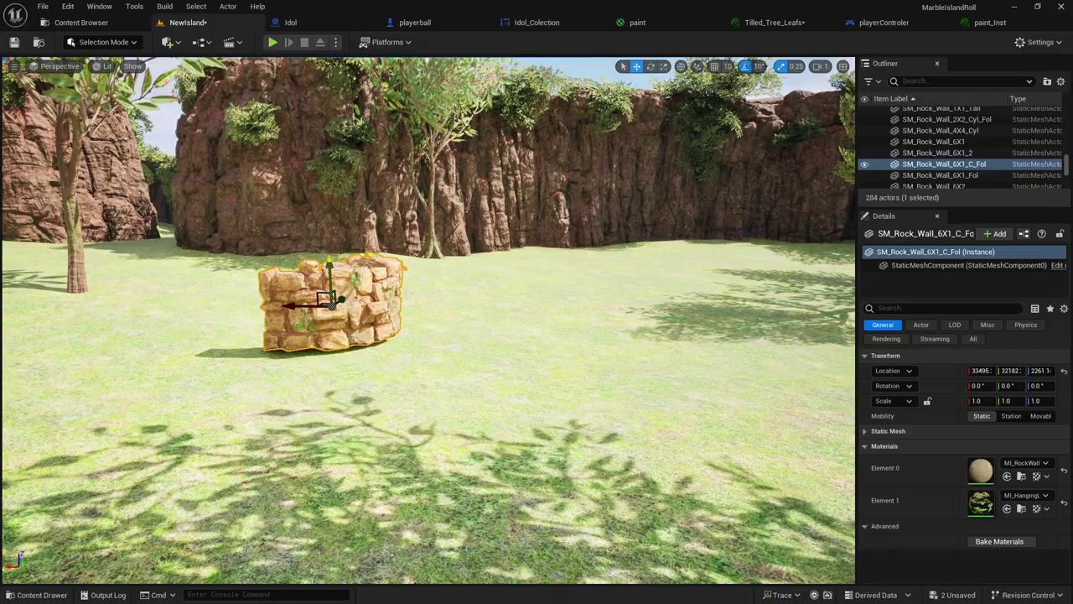
click(493, 446)
right_drag(494, 447, 493, 446)
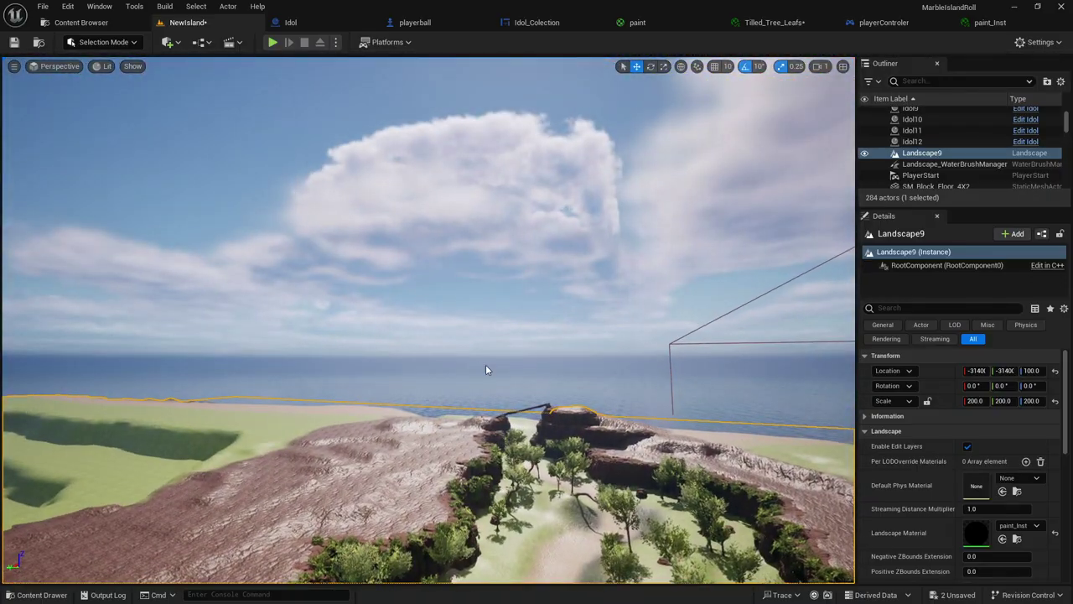
click(487, 367)
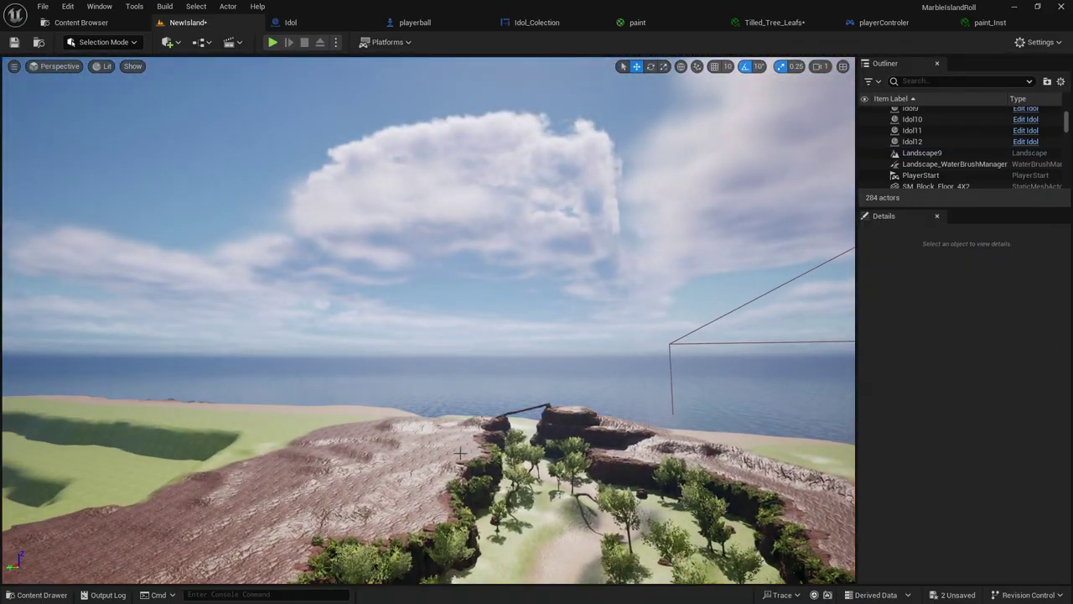
right_drag(487, 366, 487, 366)
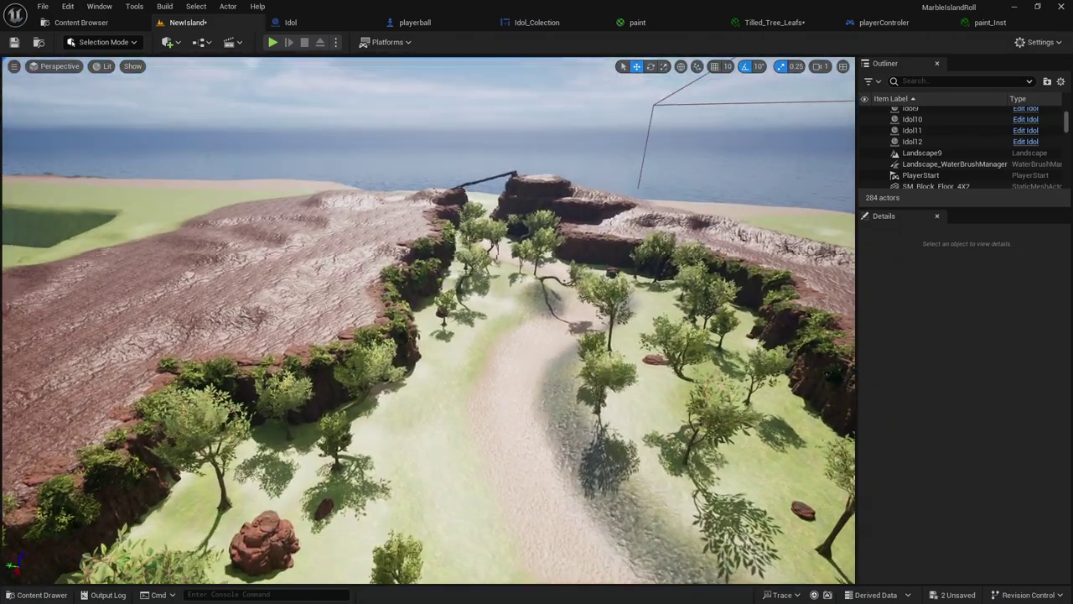
right_drag(351, 209, 351, 209)
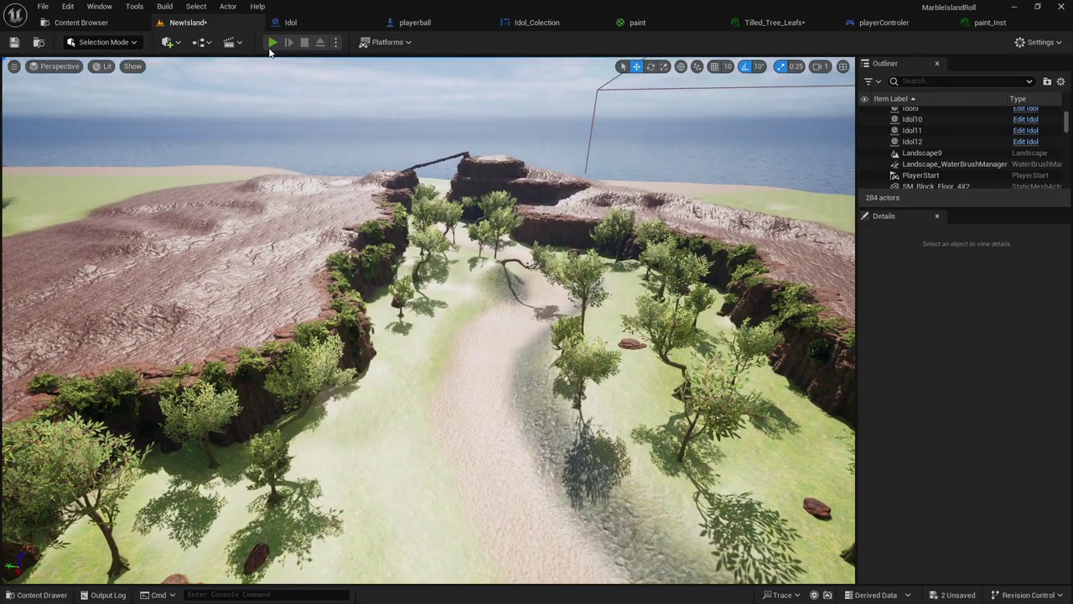
Play-test NewIsland and take control of the marble rolling down the sand path.
click(270, 48)
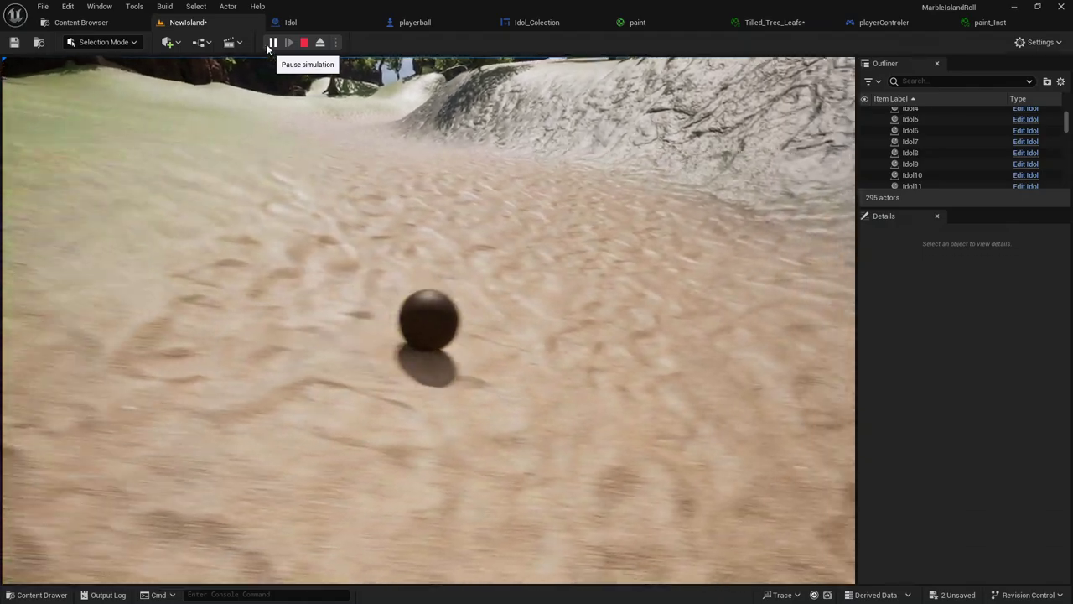
click(302, 282)
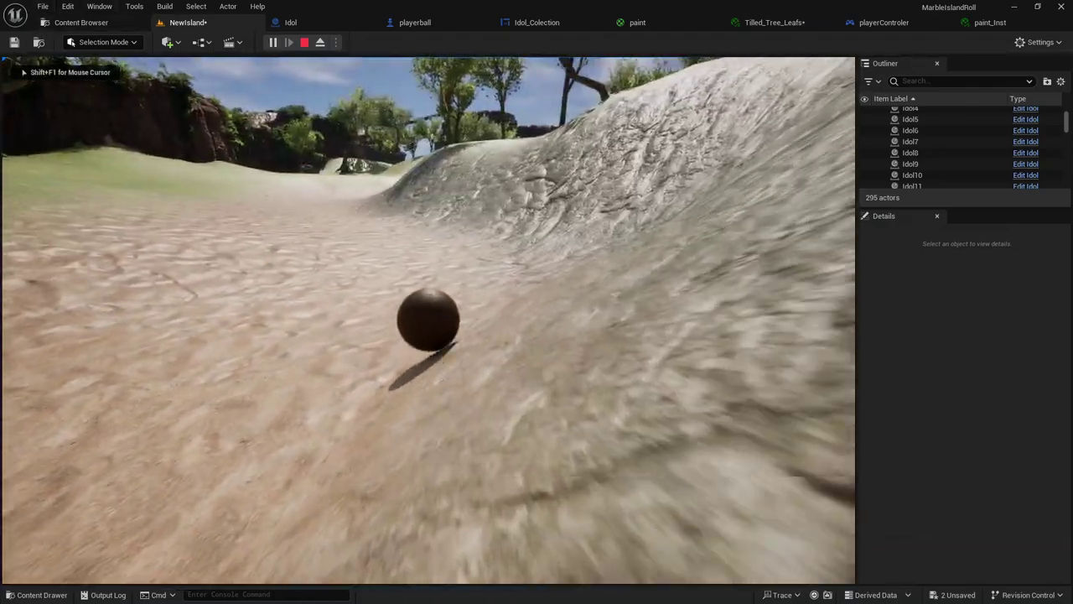
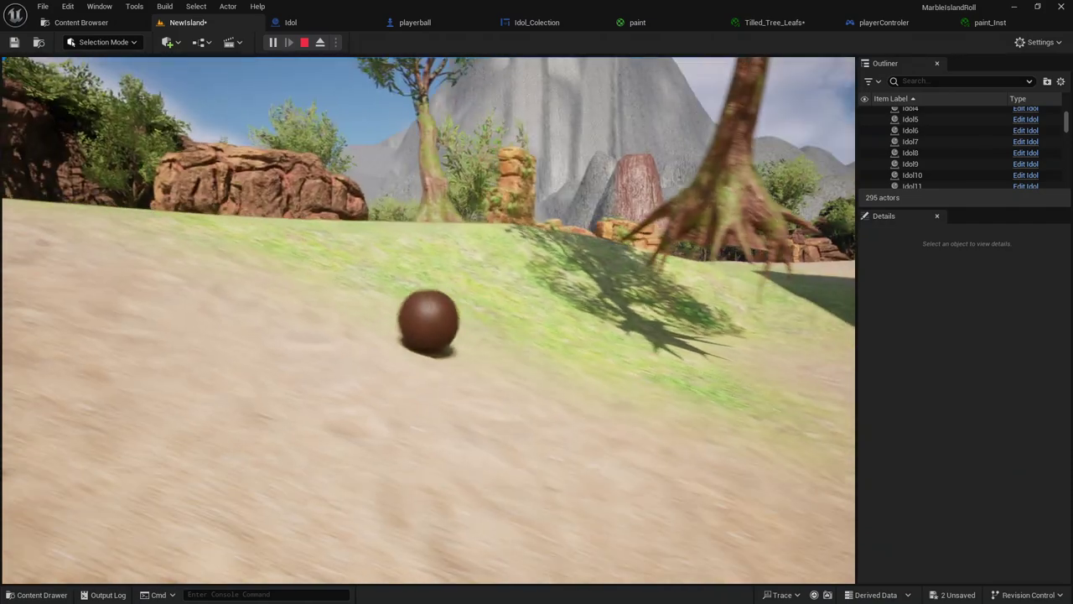
Sink tree SM_Fol_TreeB_18 lower into the slope, shift it sideways, then play-test the level.
key(Escape)
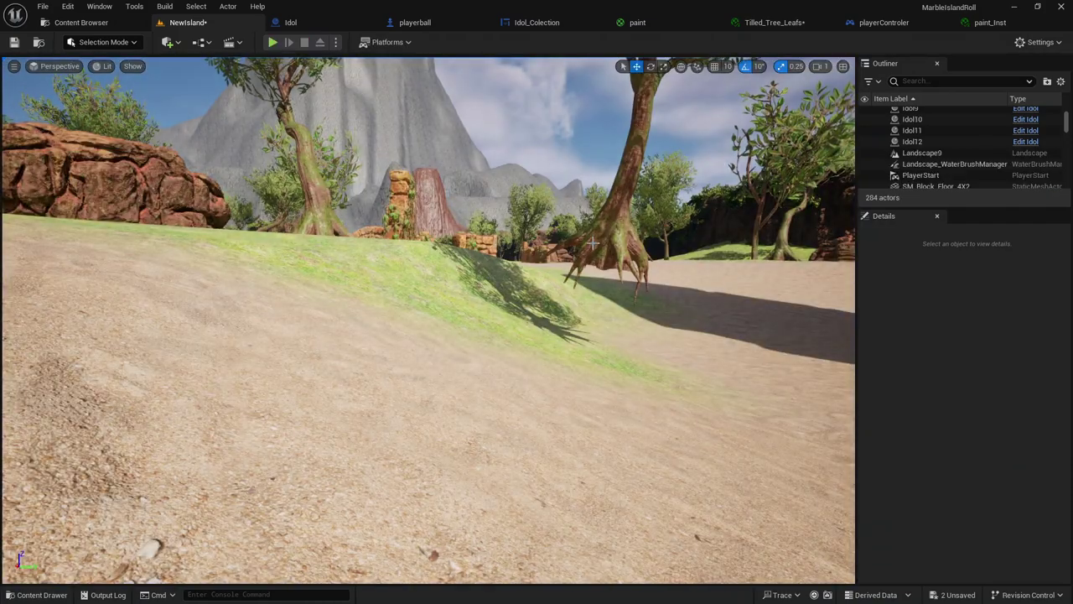
click(608, 209)
drag(603, 208, 605, 239)
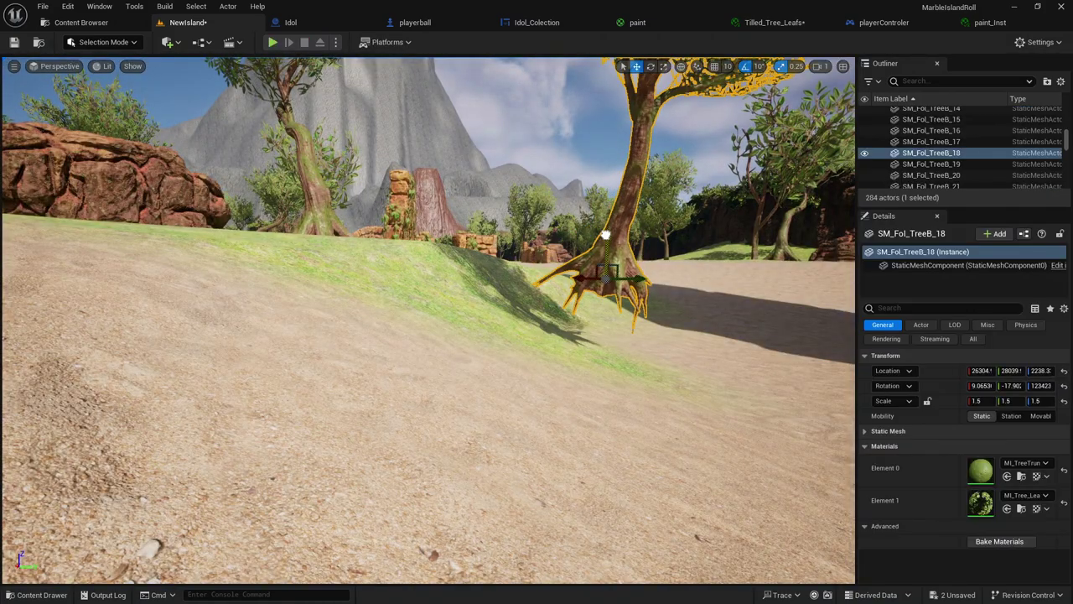
drag(642, 285, 471, 295)
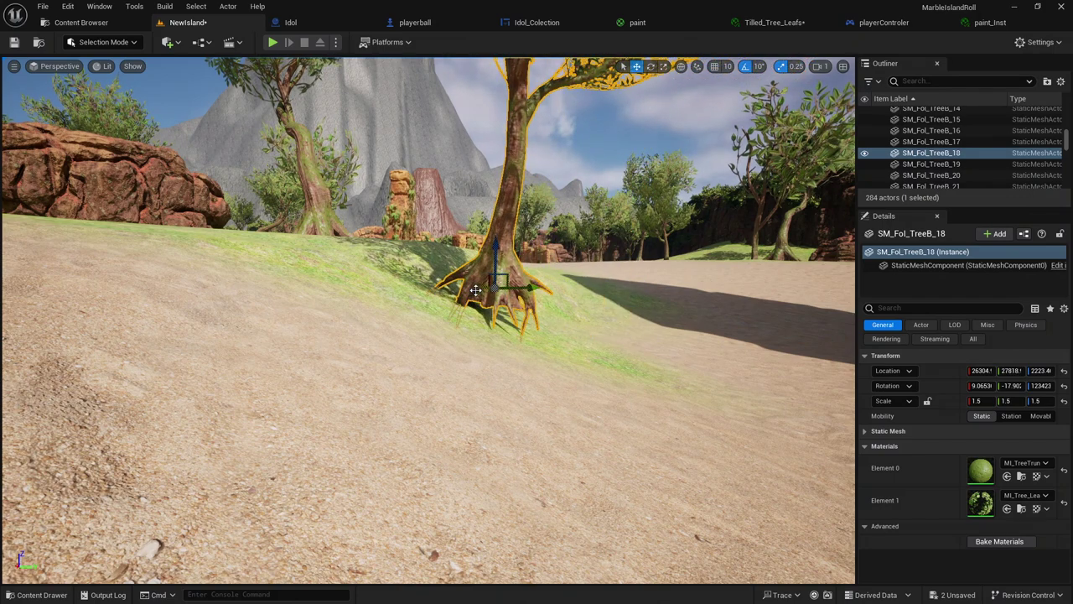
mouse_move(471, 296)
mouse_down()
mouse_move(460, 264)
mouse_move(444, 260)
mouse_up()
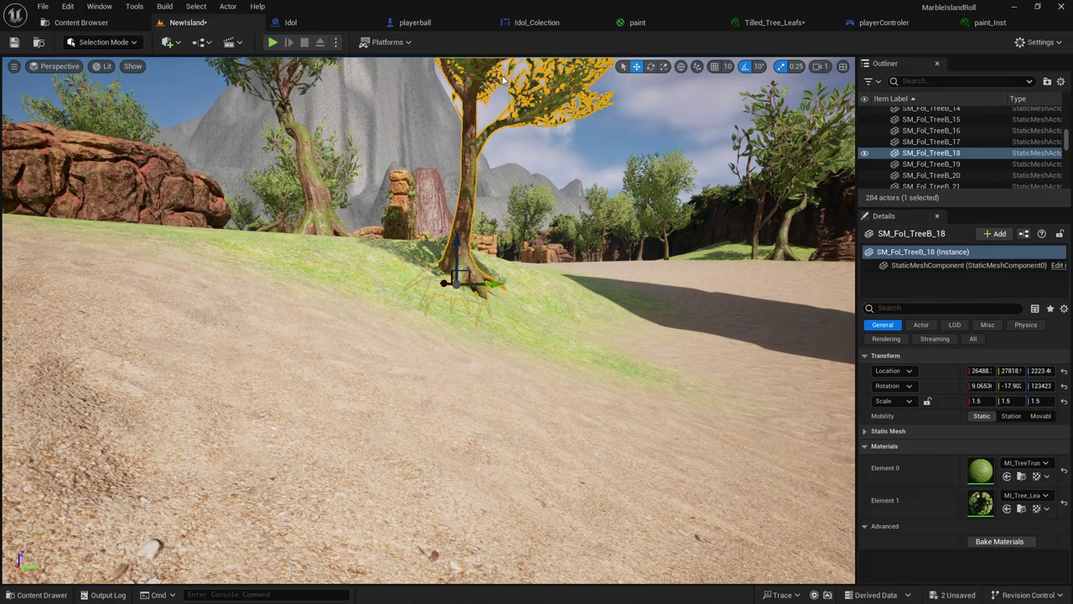
key(alt+p)
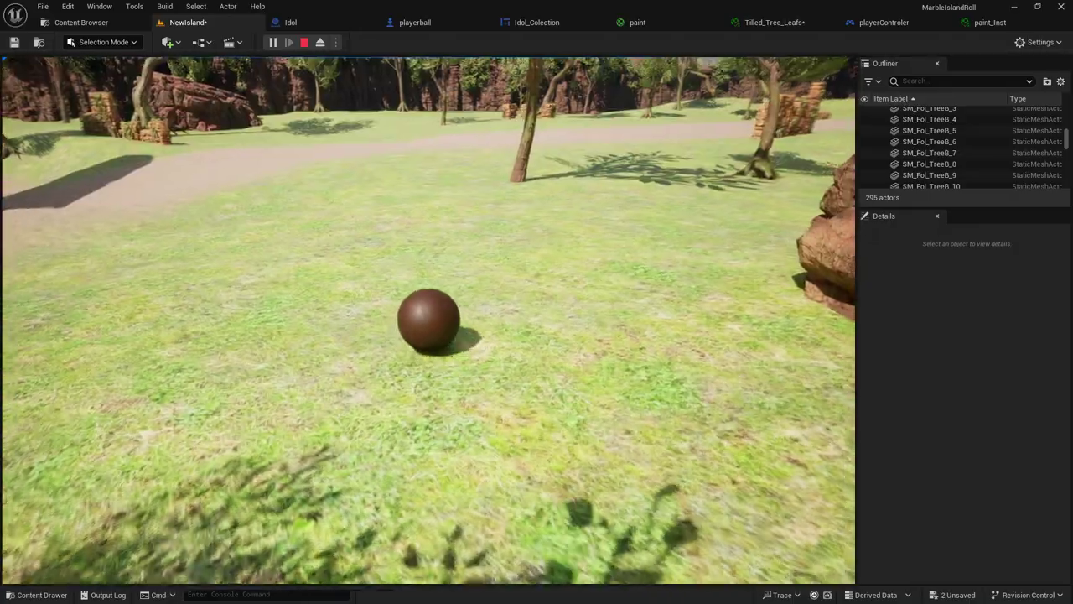
Stop the play test and switch to Landscape mode with the Sculpt Smooth tool.
key(Escape)
drag(236, 340, 27, 63)
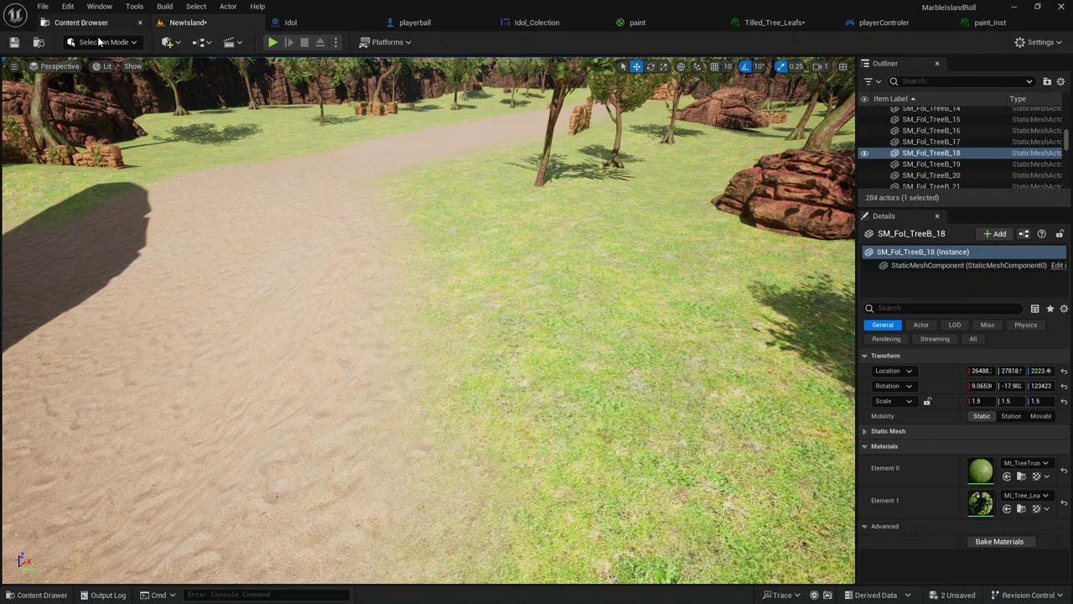
click(99, 42)
click(109, 72)
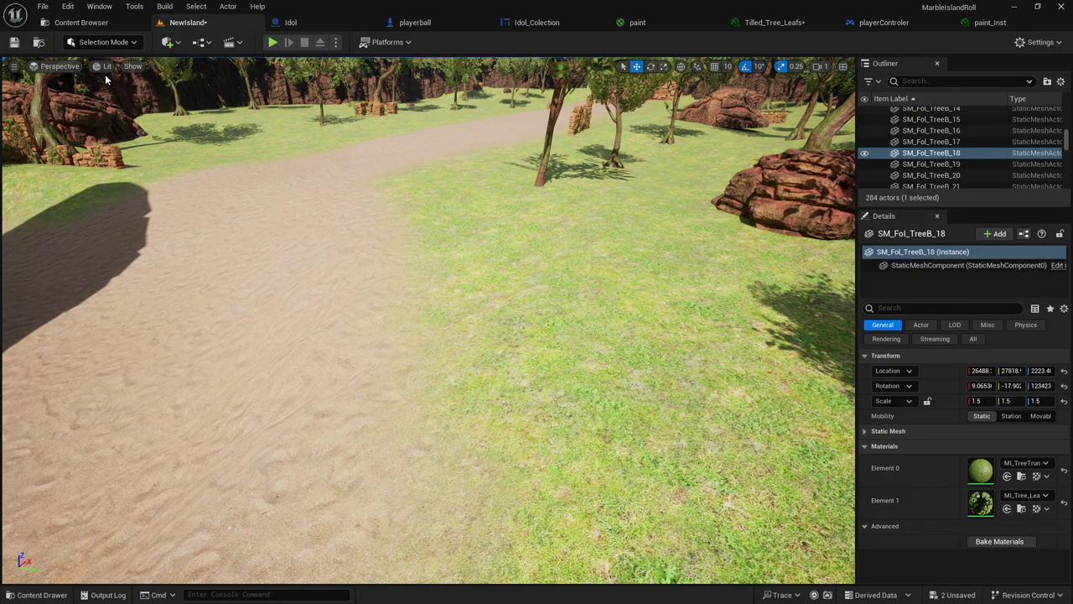
click(101, 68)
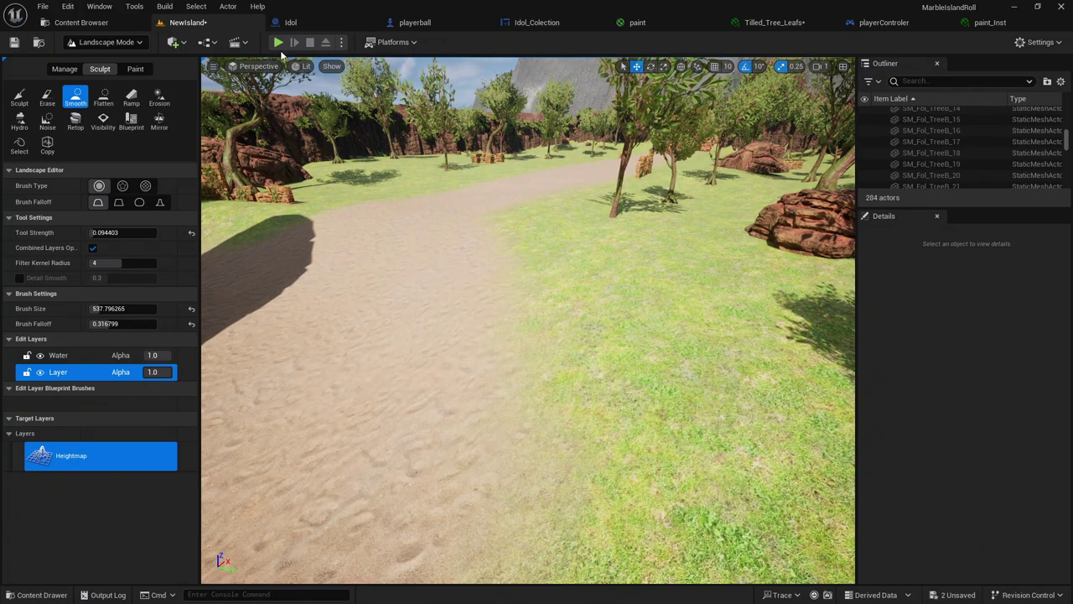
Play-test rolling the marble, then stop and fly the view up to the cliff gully.
click(278, 42)
click(470, 388)
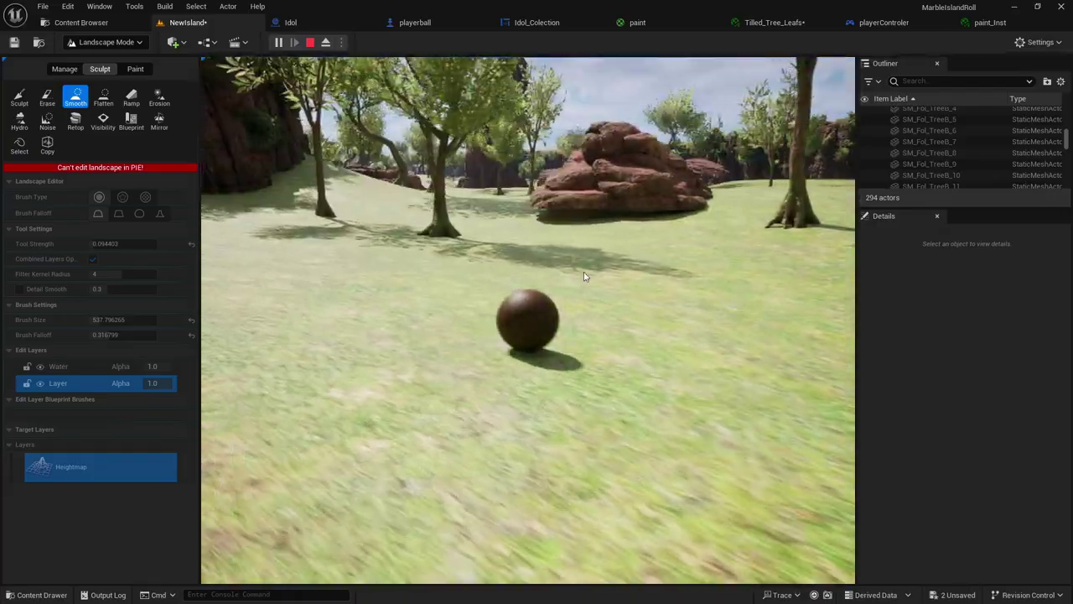
key(Escape)
right_drag(576, 274, 604, 302)
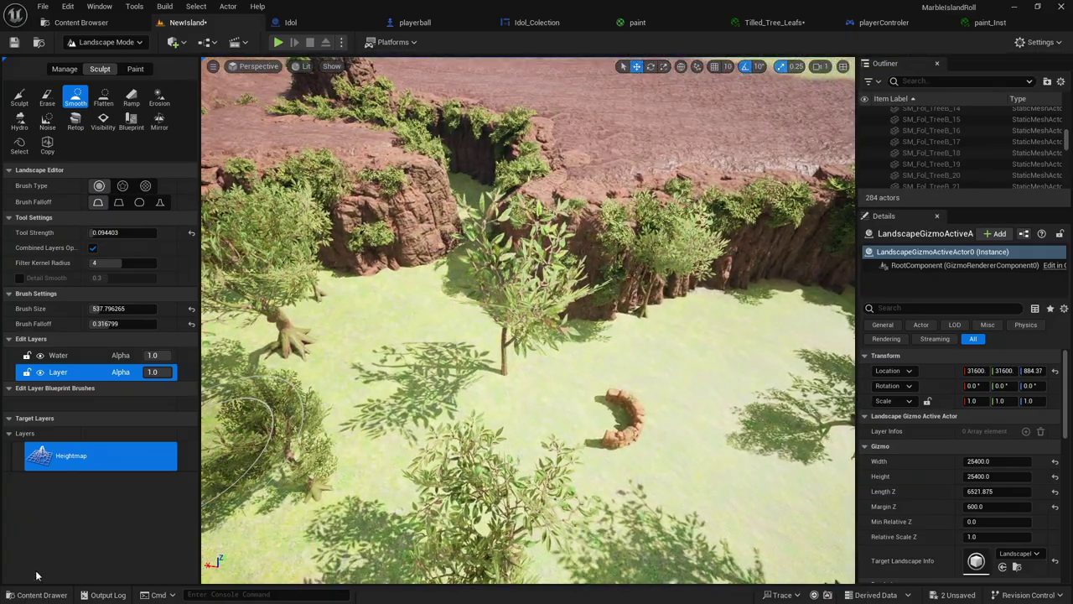
Drag SM_Rock_Wall_4X4_Cyl_Fol from the WFoliage folder in the Content Drawer into the level.
click(36, 594)
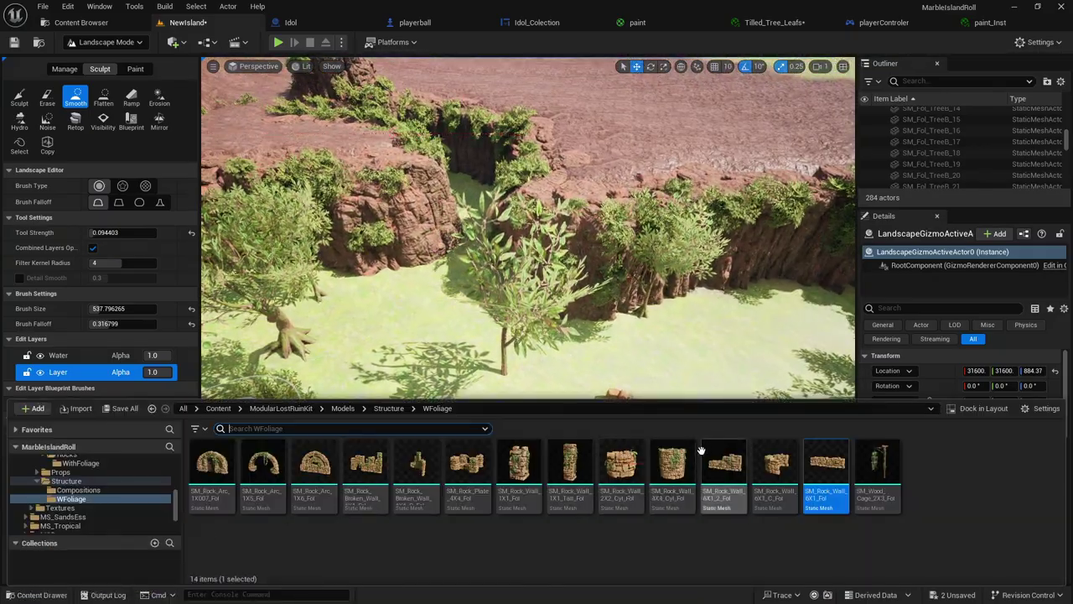
click(673, 465)
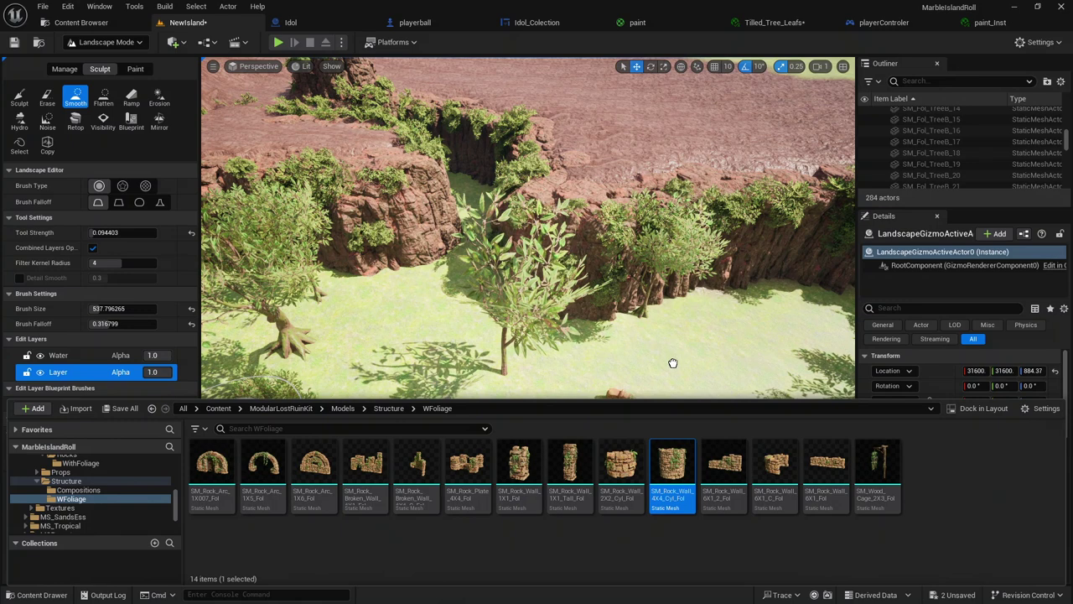
drag(672, 362, 689, 359)
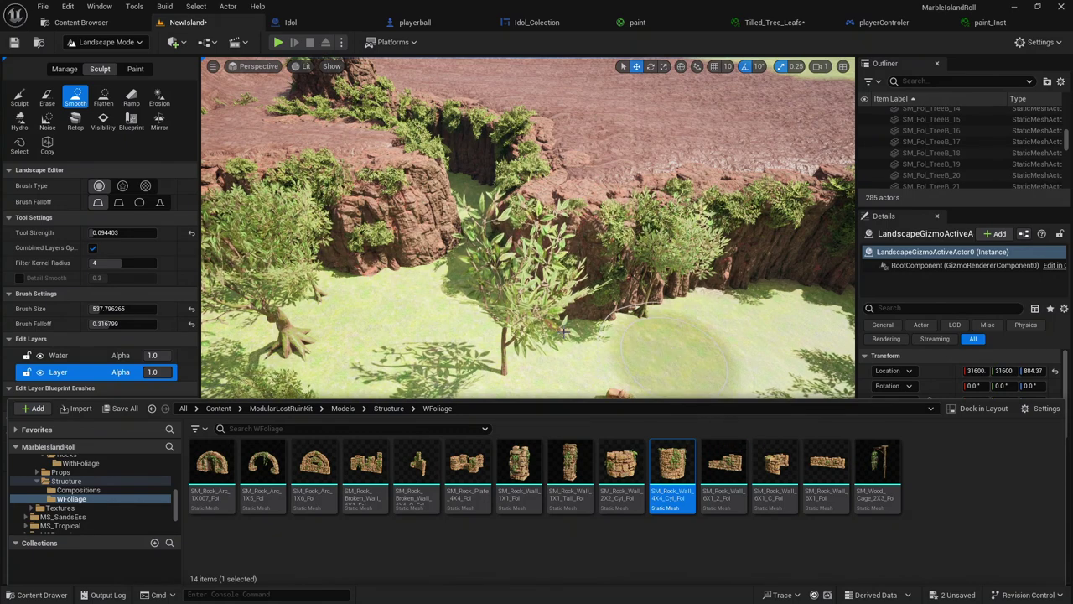
click(95, 40)
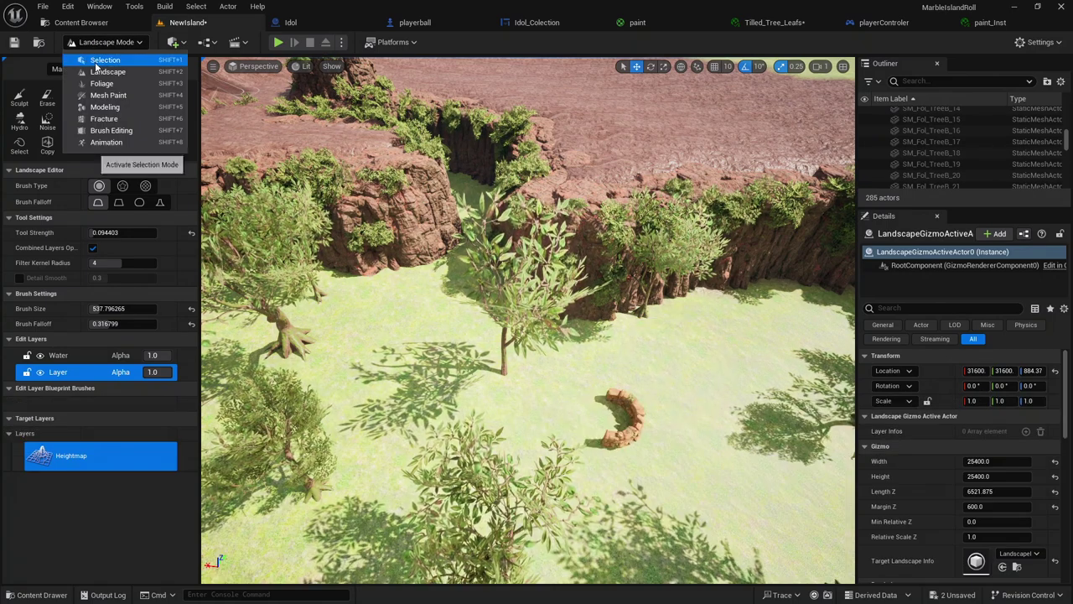
Return to Selection Mode and drop the rock-wall cylinder beside the cliff.
click(99, 60)
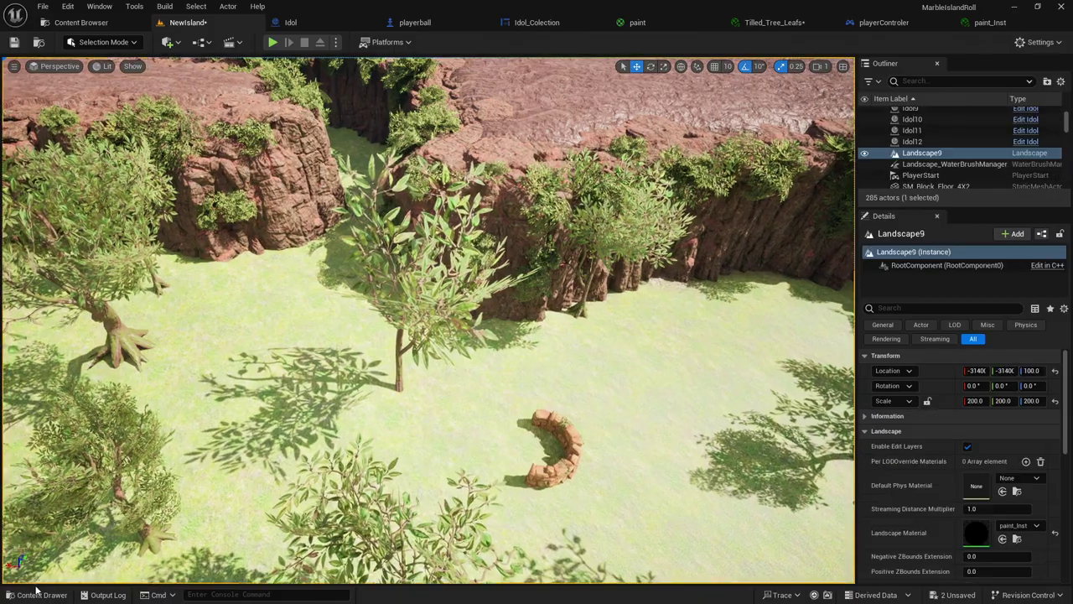
click(36, 595)
mouse_move(672, 525)
mouse_down()
mouse_move(673, 368)
mouse_move(692, 332)
mouse_up()
mouse_move(692, 331)
right_down()
mouse_move(637, 353)
mouse_move(726, 420)
right_up()
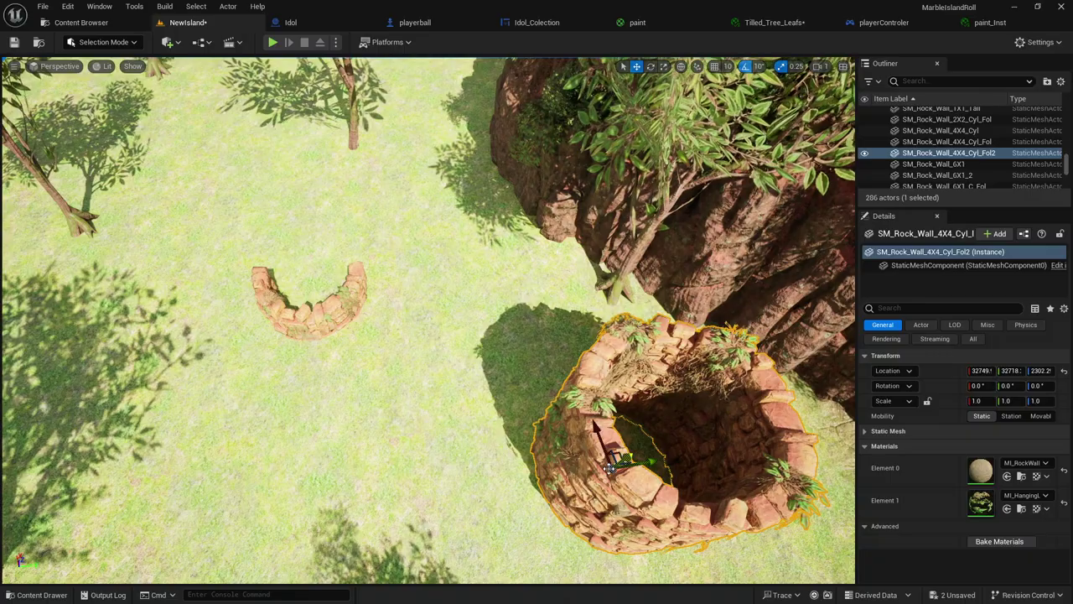
Raise the rock wall on Z and rotate it -90° on X onto its side as a tunnel.
drag(615, 453, 625, 336)
right_drag(625, 335, 464, 281)
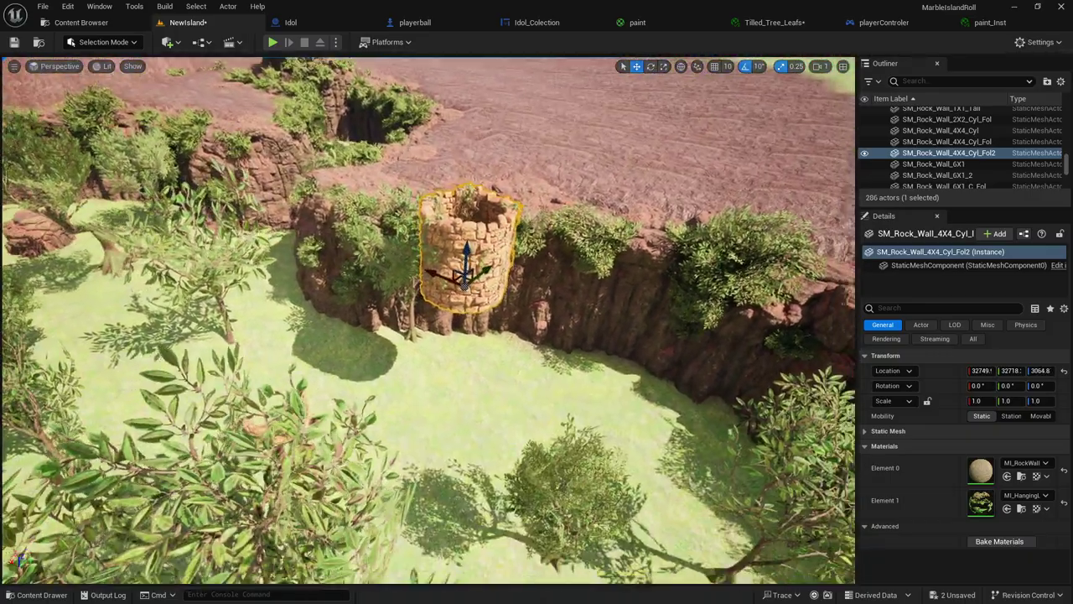
right_drag(536, 105, 549, 114)
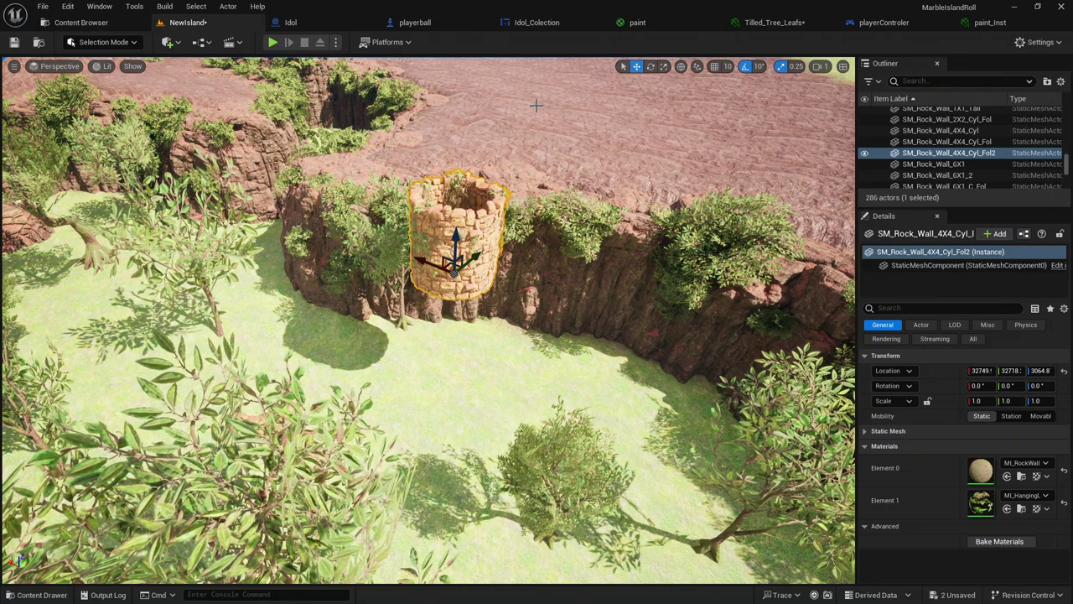
click(650, 67)
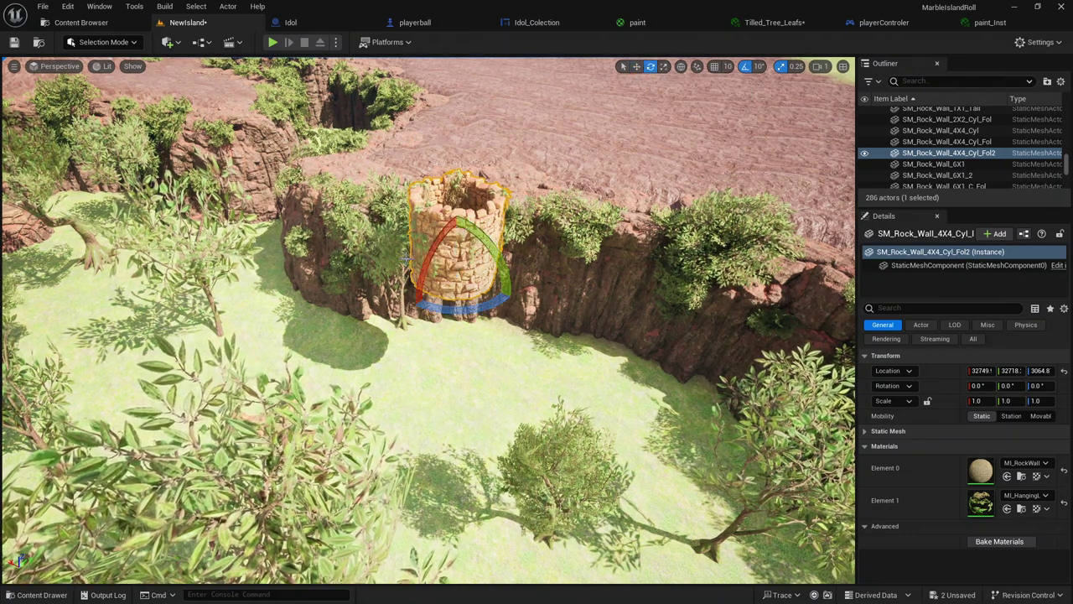
drag(406, 258, 413, 344)
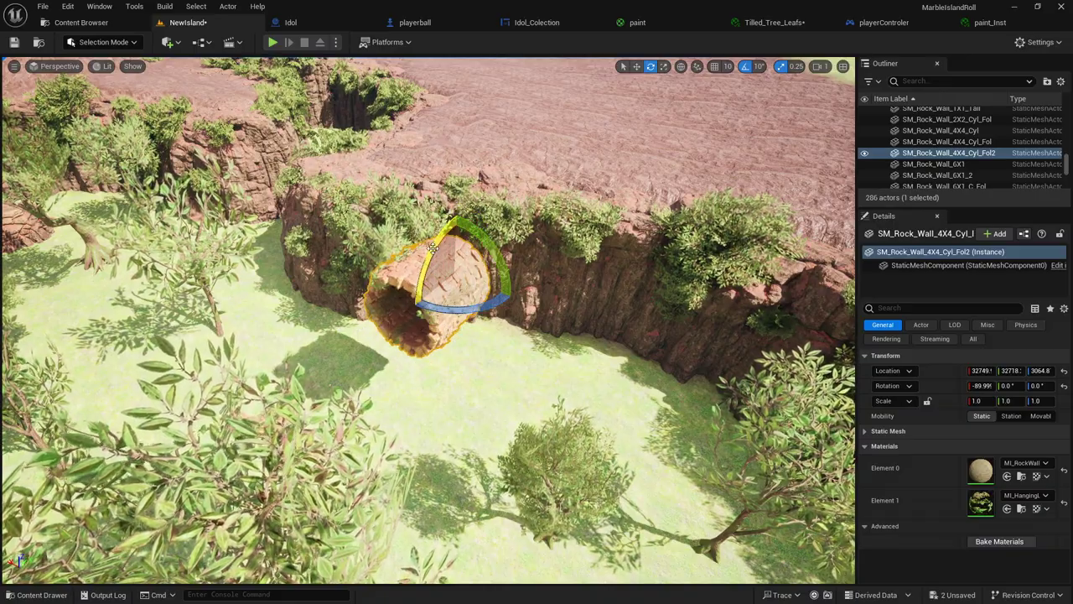
Play-test rolling the marble through the rock-wall tunnel.
scroll(431, 248, down, 2)
scroll(432, 248, down, 2)
scroll(432, 249, down, 2)
scroll(432, 249, down, 2)
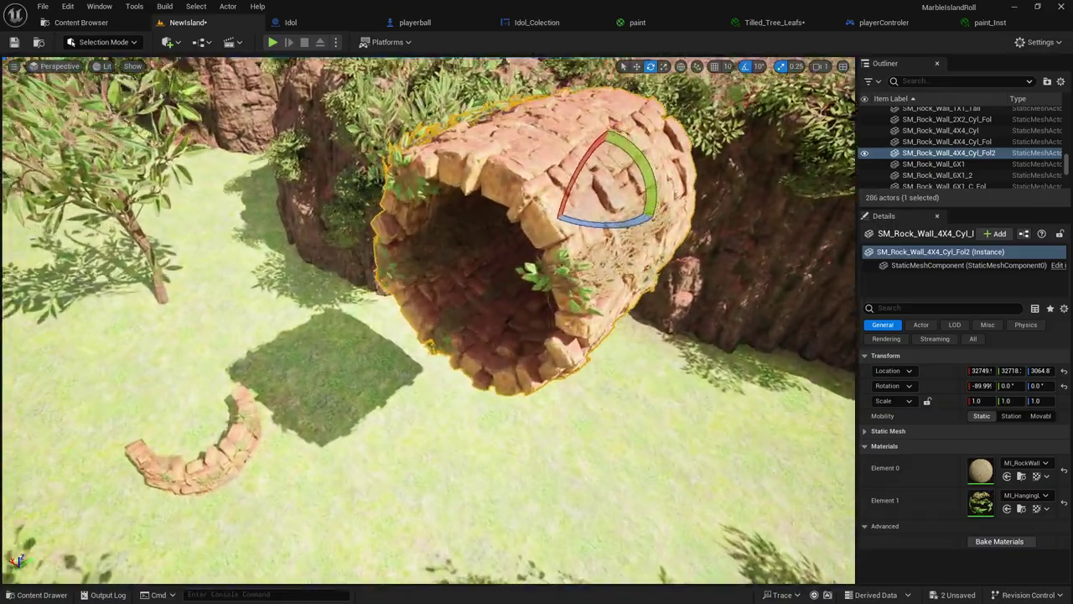
scroll(289, 152, down, 2)
scroll(288, 151, down, 2)
scroll(289, 152, down, 2)
scroll(288, 152, down, 2)
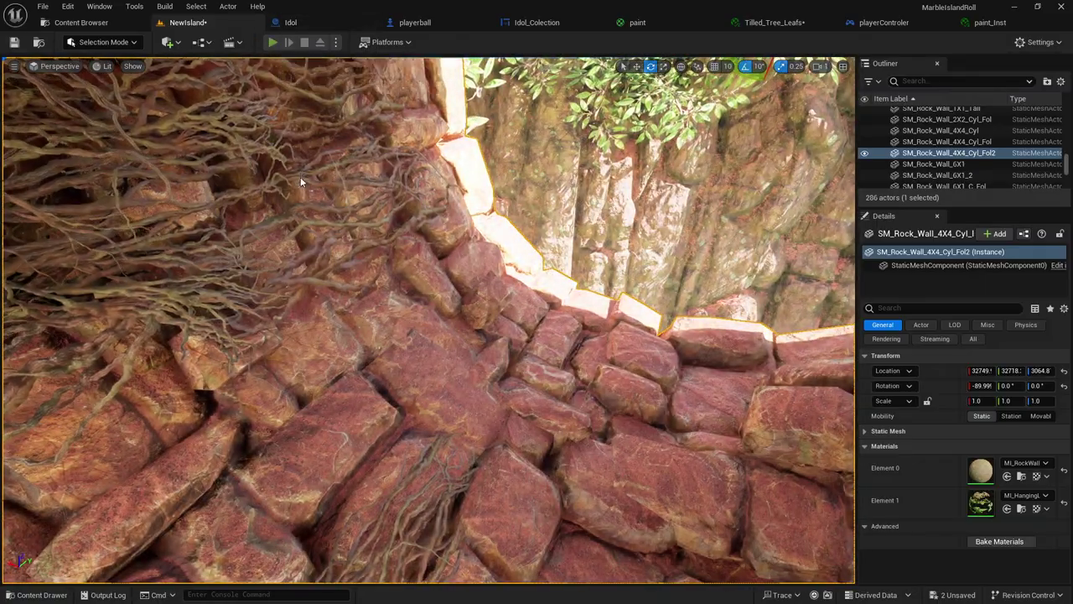
key(alt+p)
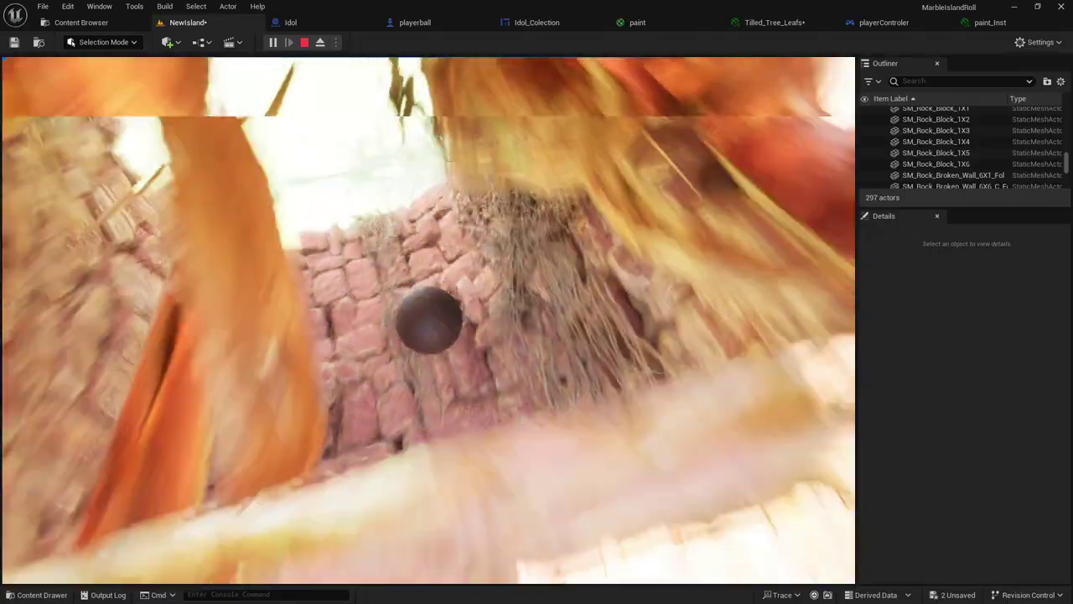
Stop the play test, delete the tipped rock-wall cylinder, and save the NewIsland level.
key(Escape)
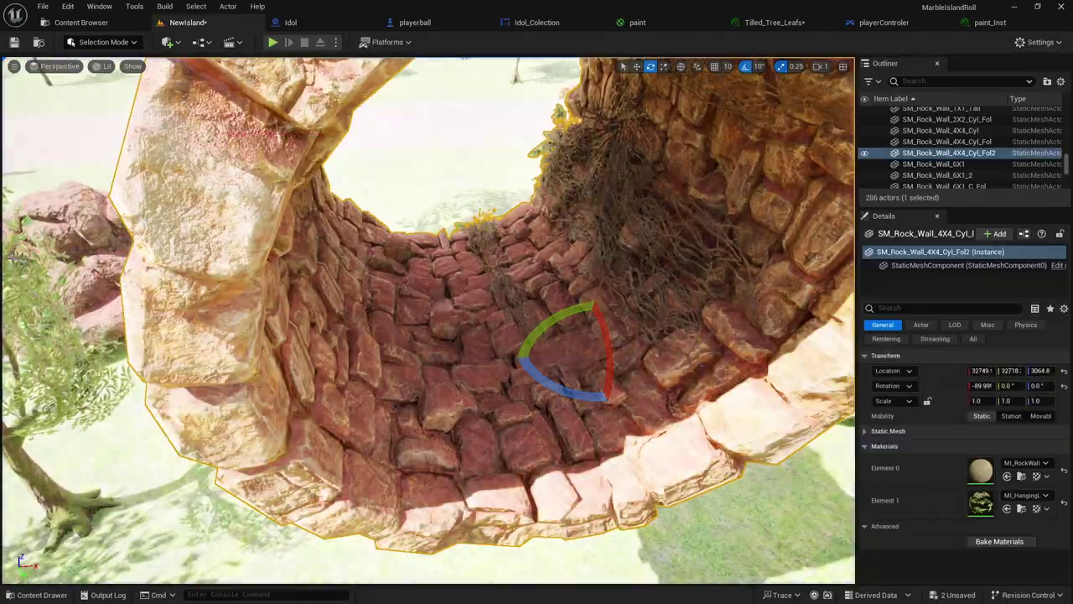
right_drag(224, 125, 224, 125)
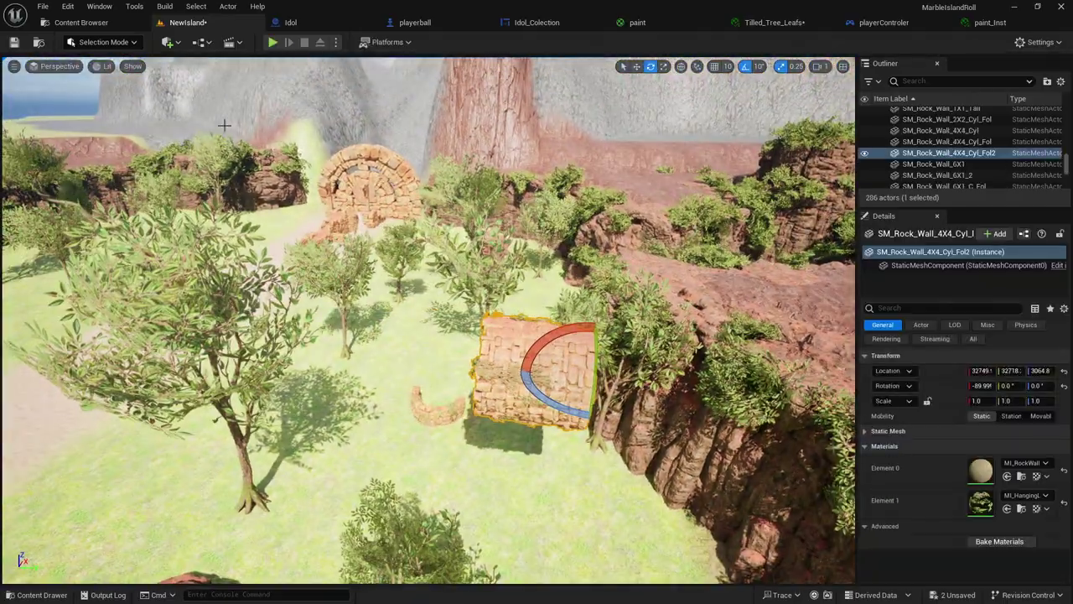
click(624, 67)
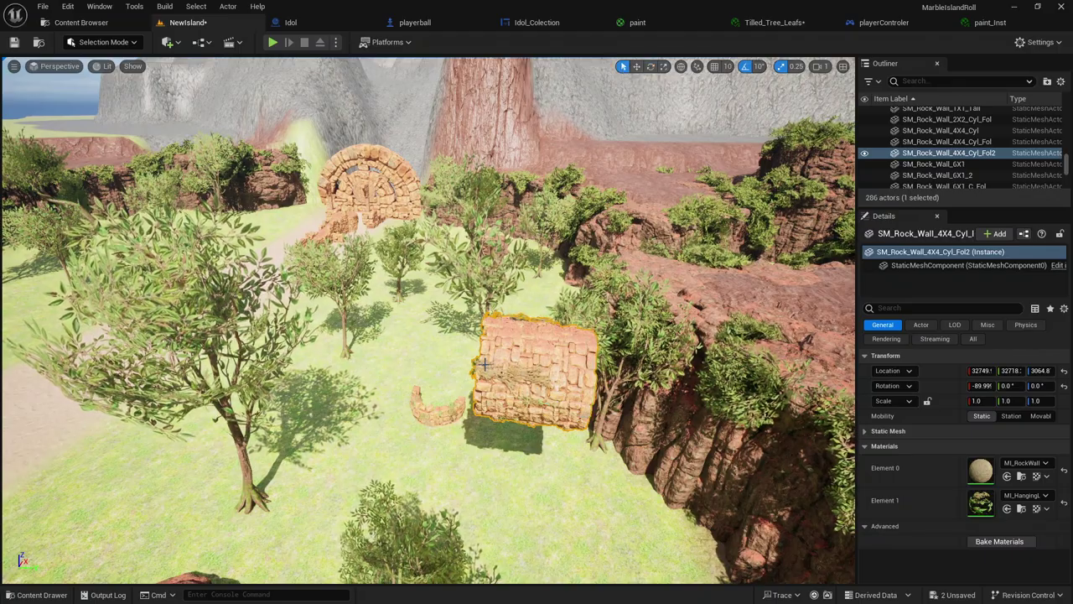
key(Delete)
mouse_move(427, 319)
right_down()
mouse_move(428, 251)
mouse_move(352, 285)
mouse_move(369, 218)
mouse_move(335, 210)
mouse_move(503, 235)
mouse_move(528, 209)
right_up()
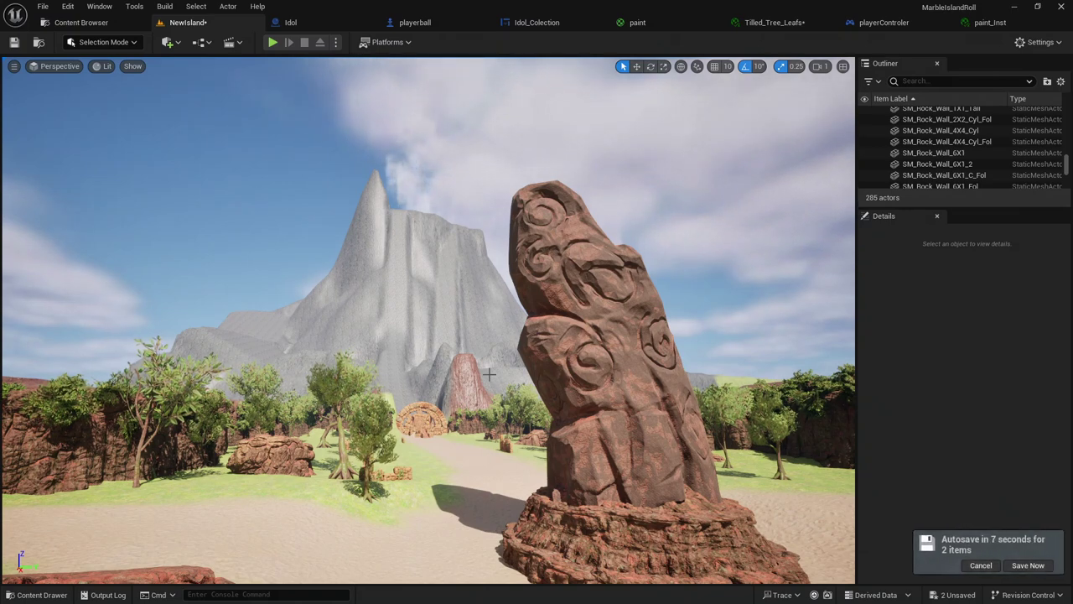
key(ctrl+s)
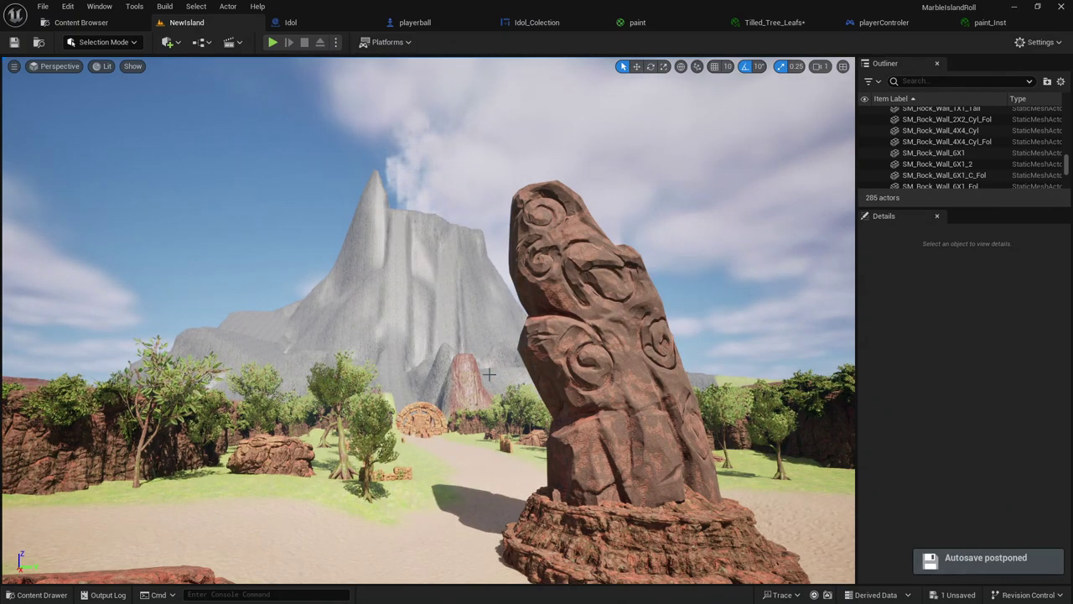